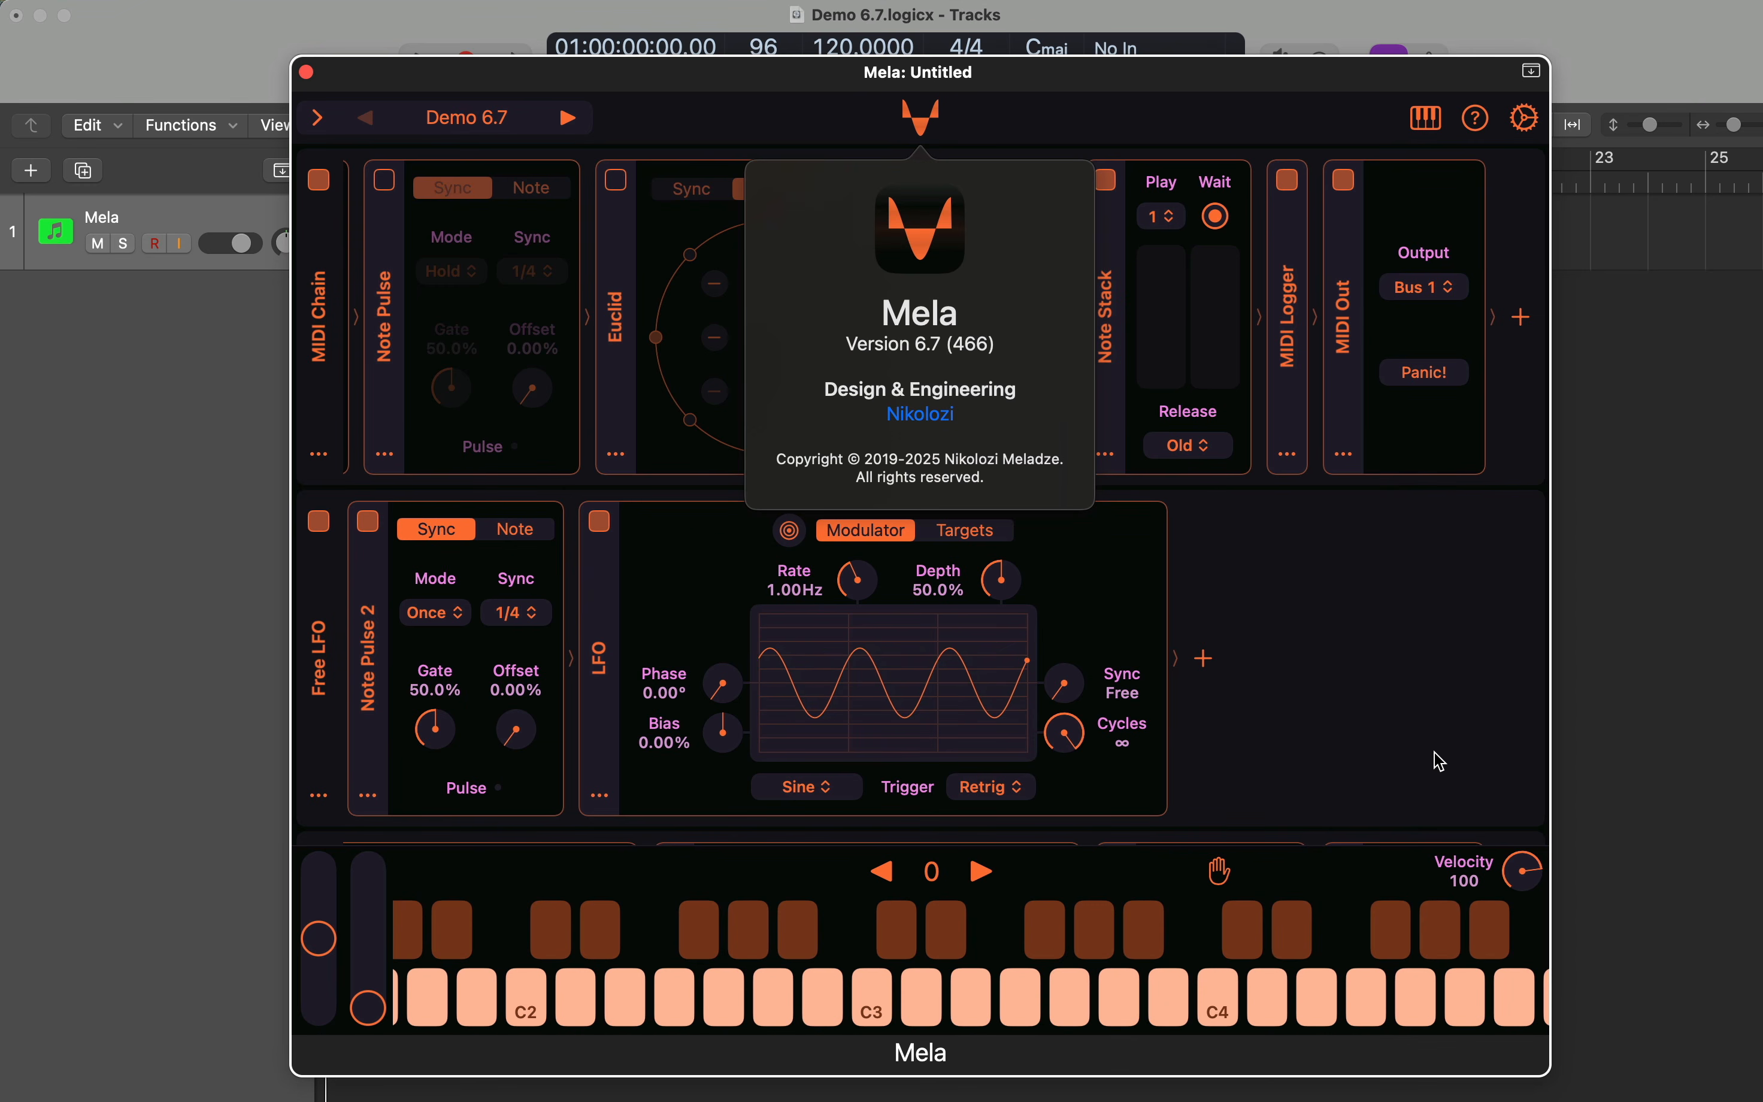
# - Close the version information and look over the MIDI Chain, Free LFO and Instrument lanes
pyautogui.click(1443, 760)
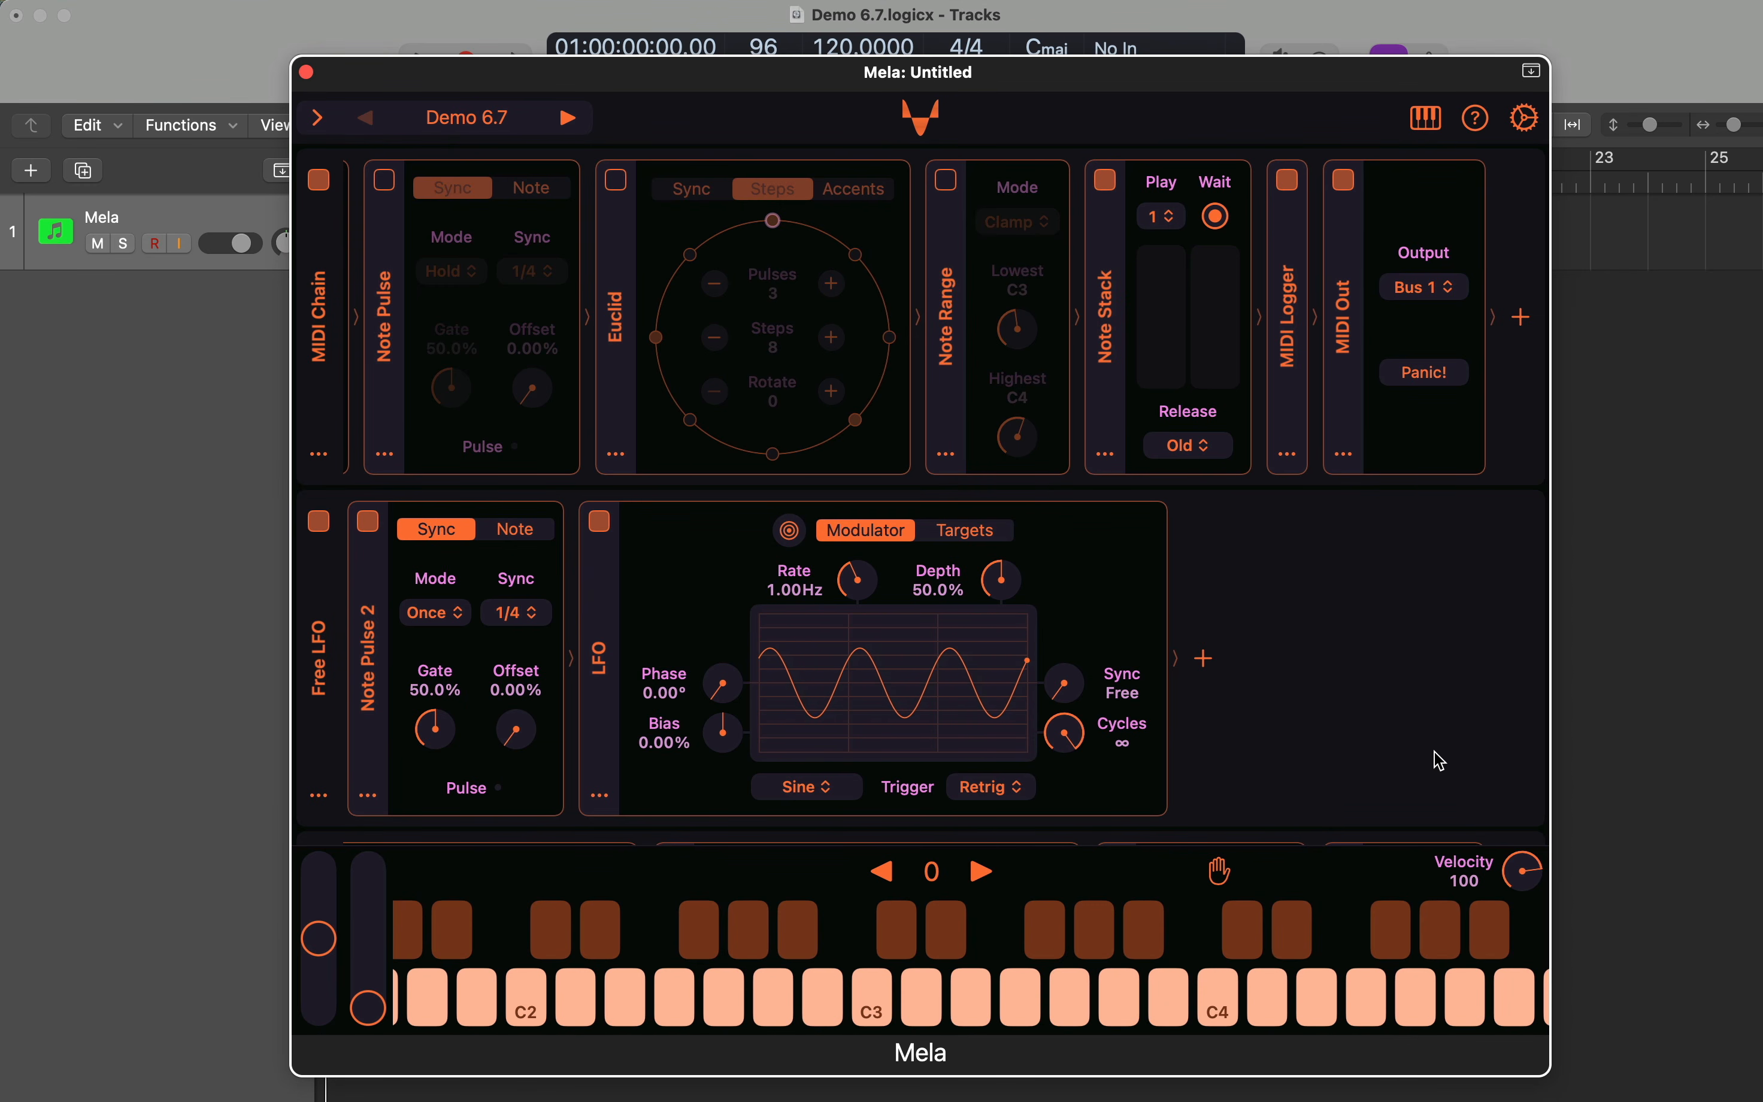
pyautogui.scroll(-10, 1442, 760)
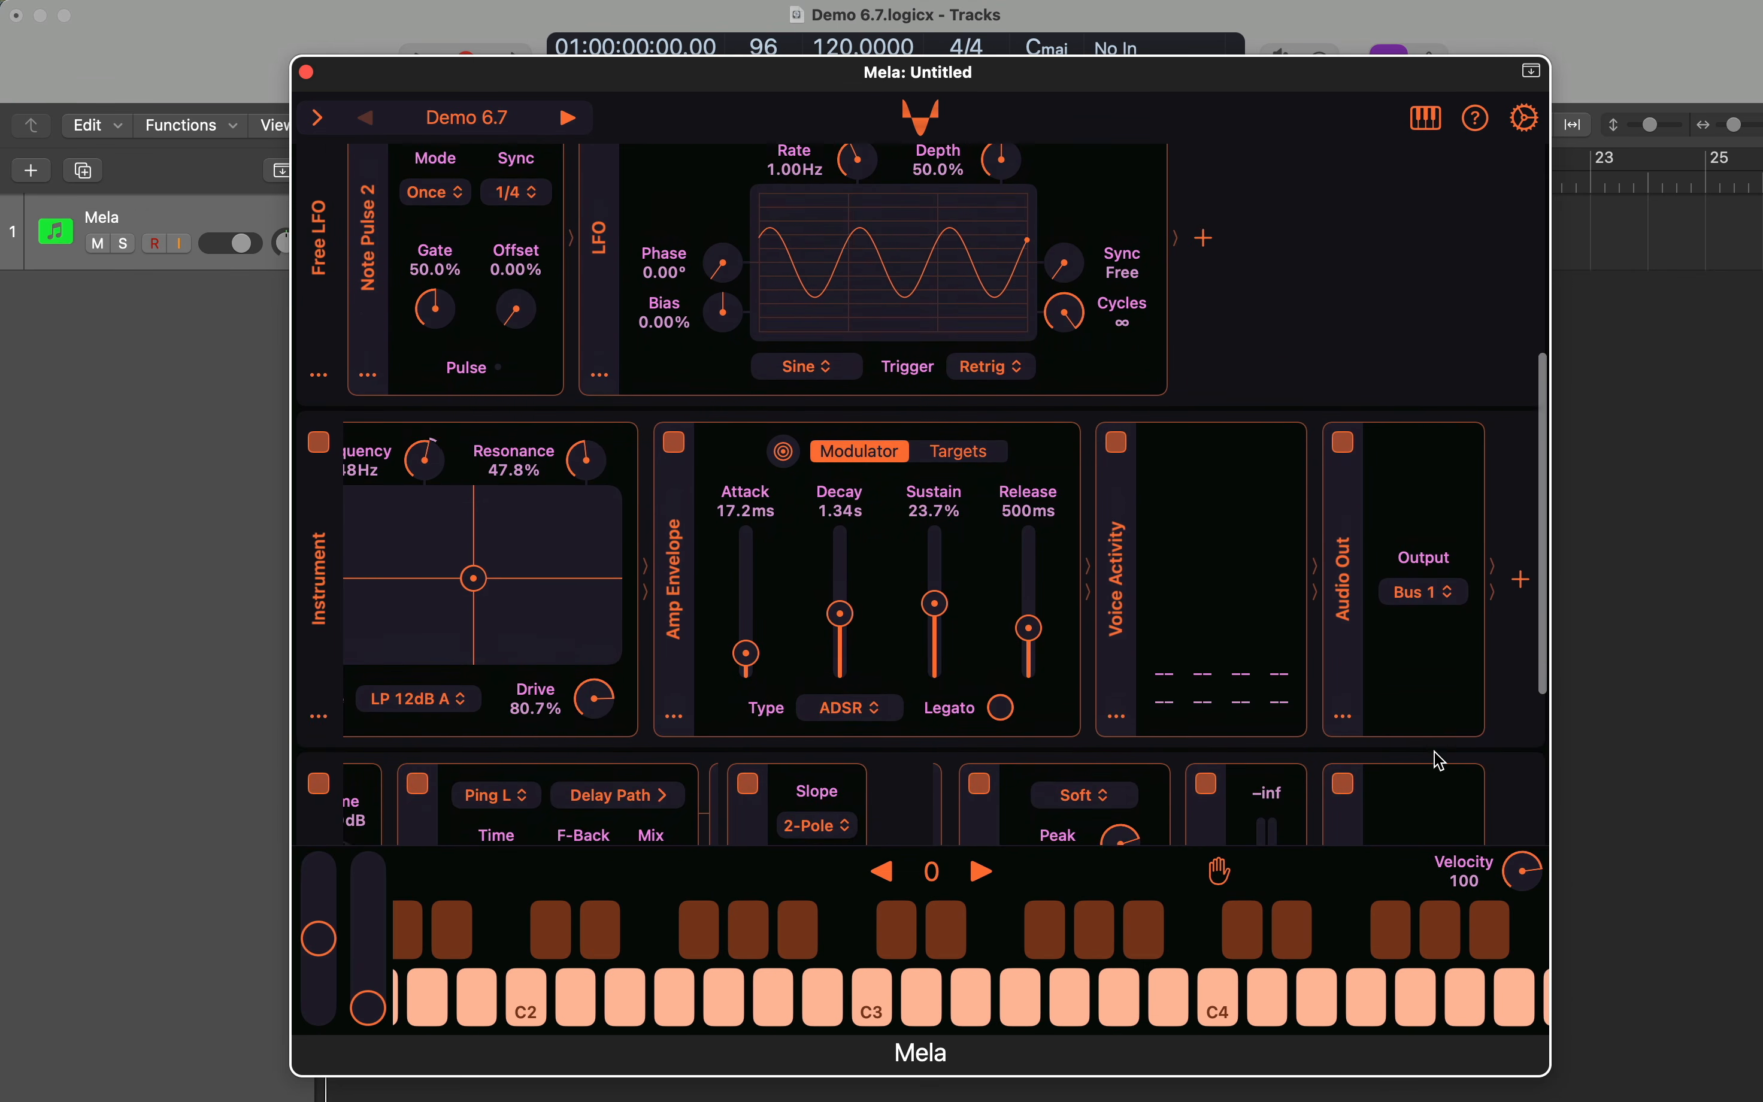
pyautogui.scroll(10, 1443, 760)
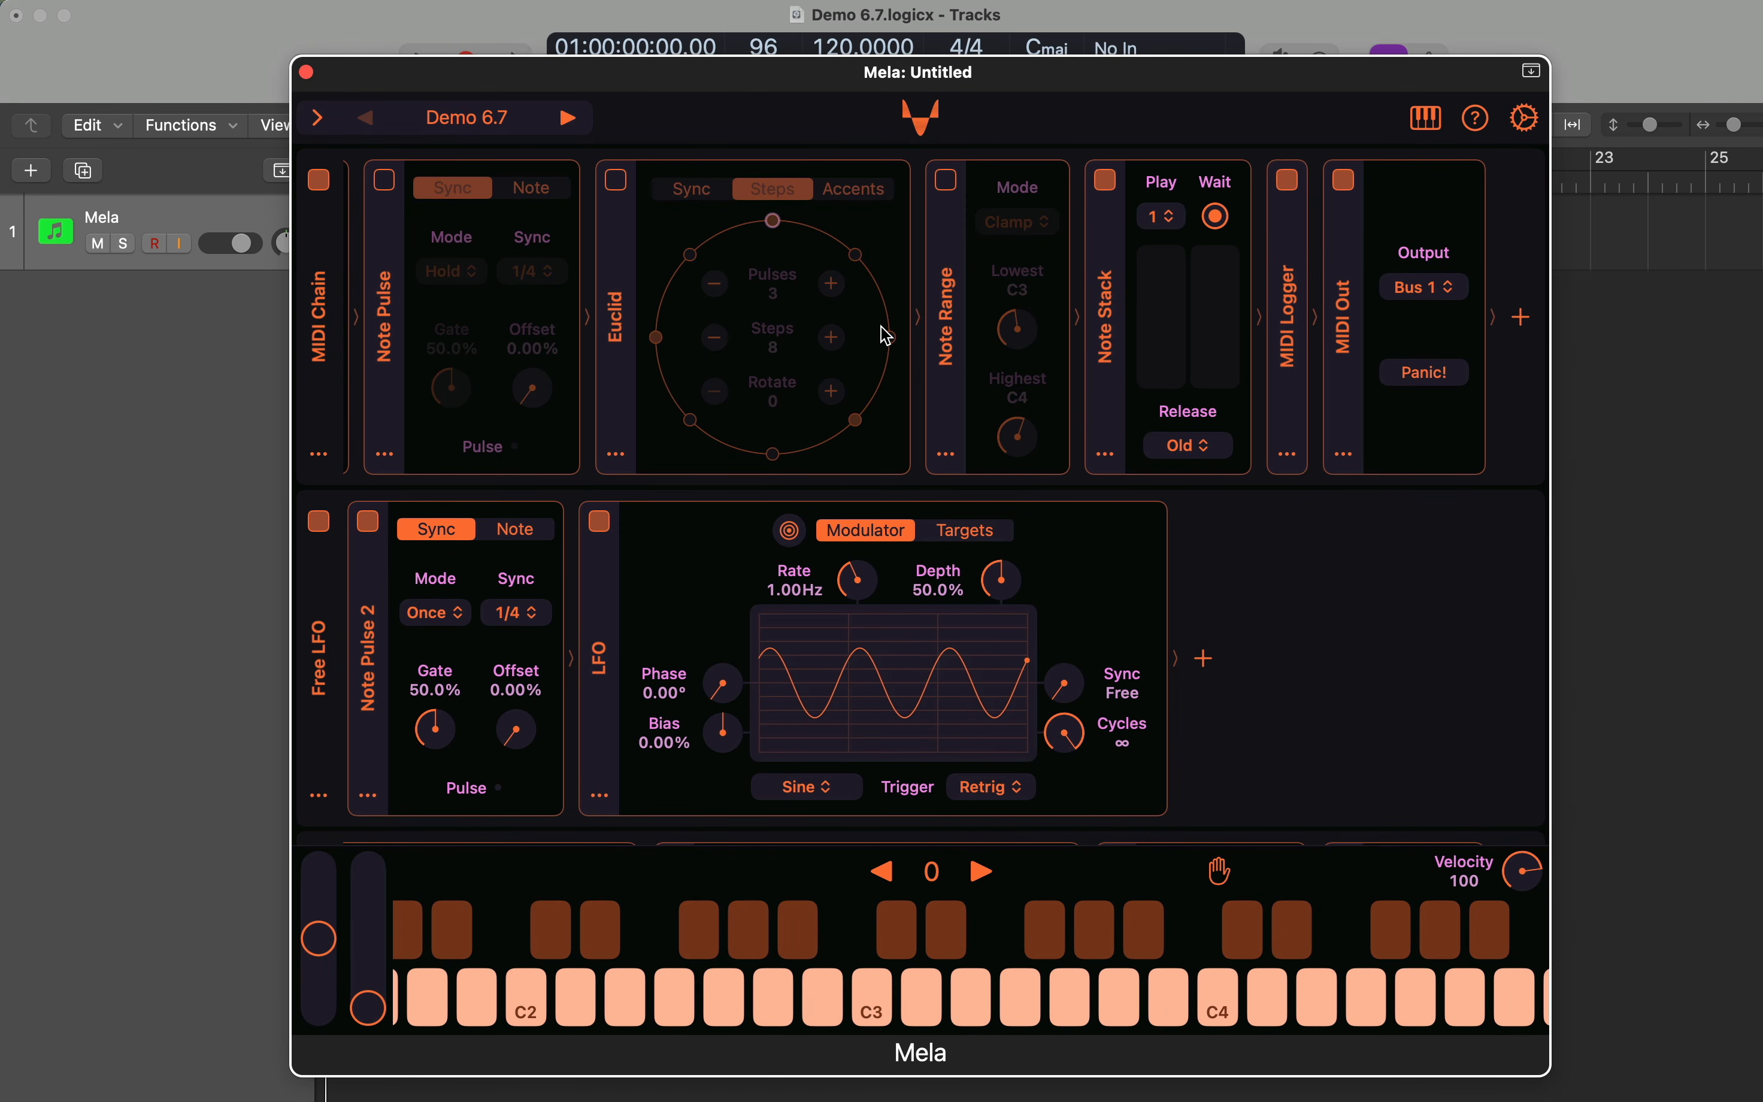
pyautogui.scroll(-5, 878, 473)
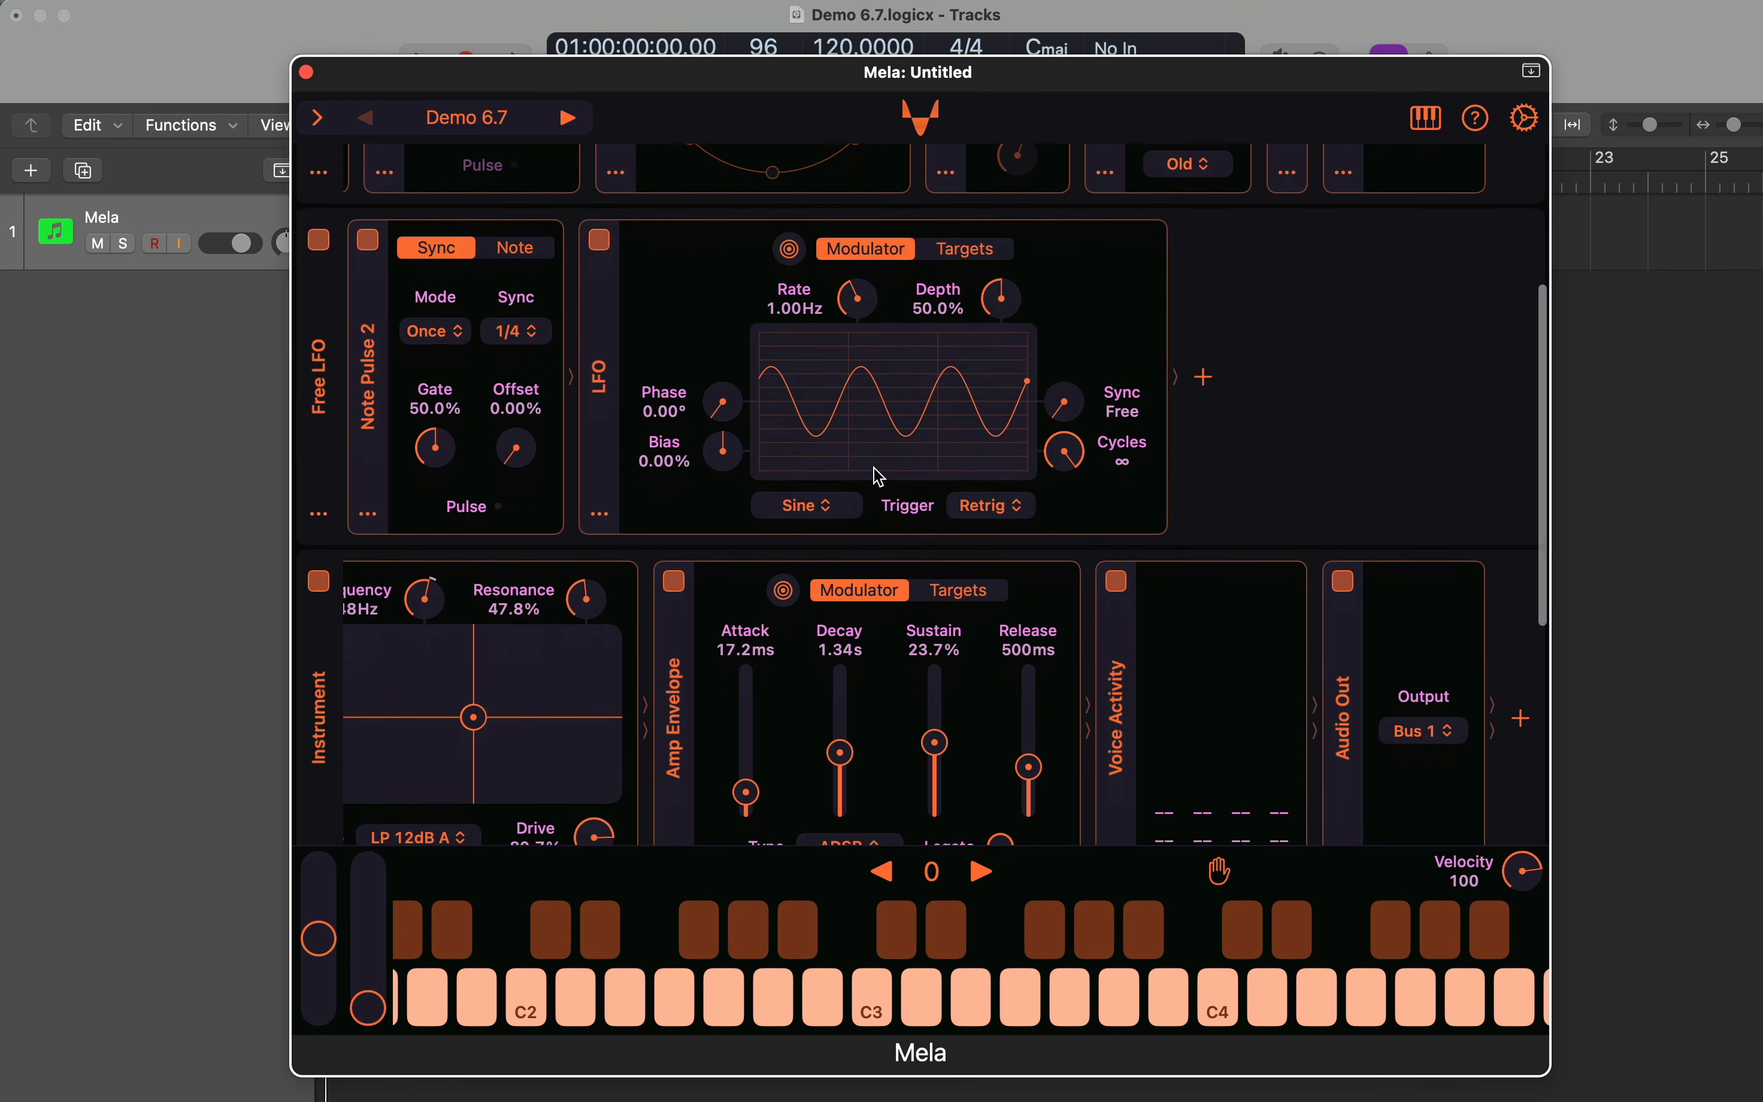
# - Expand the Stack module in the Instrument lane to view its Sqr2 and Noise layers, and collapse it again
pyautogui.hscroll(-10, 786, 665)
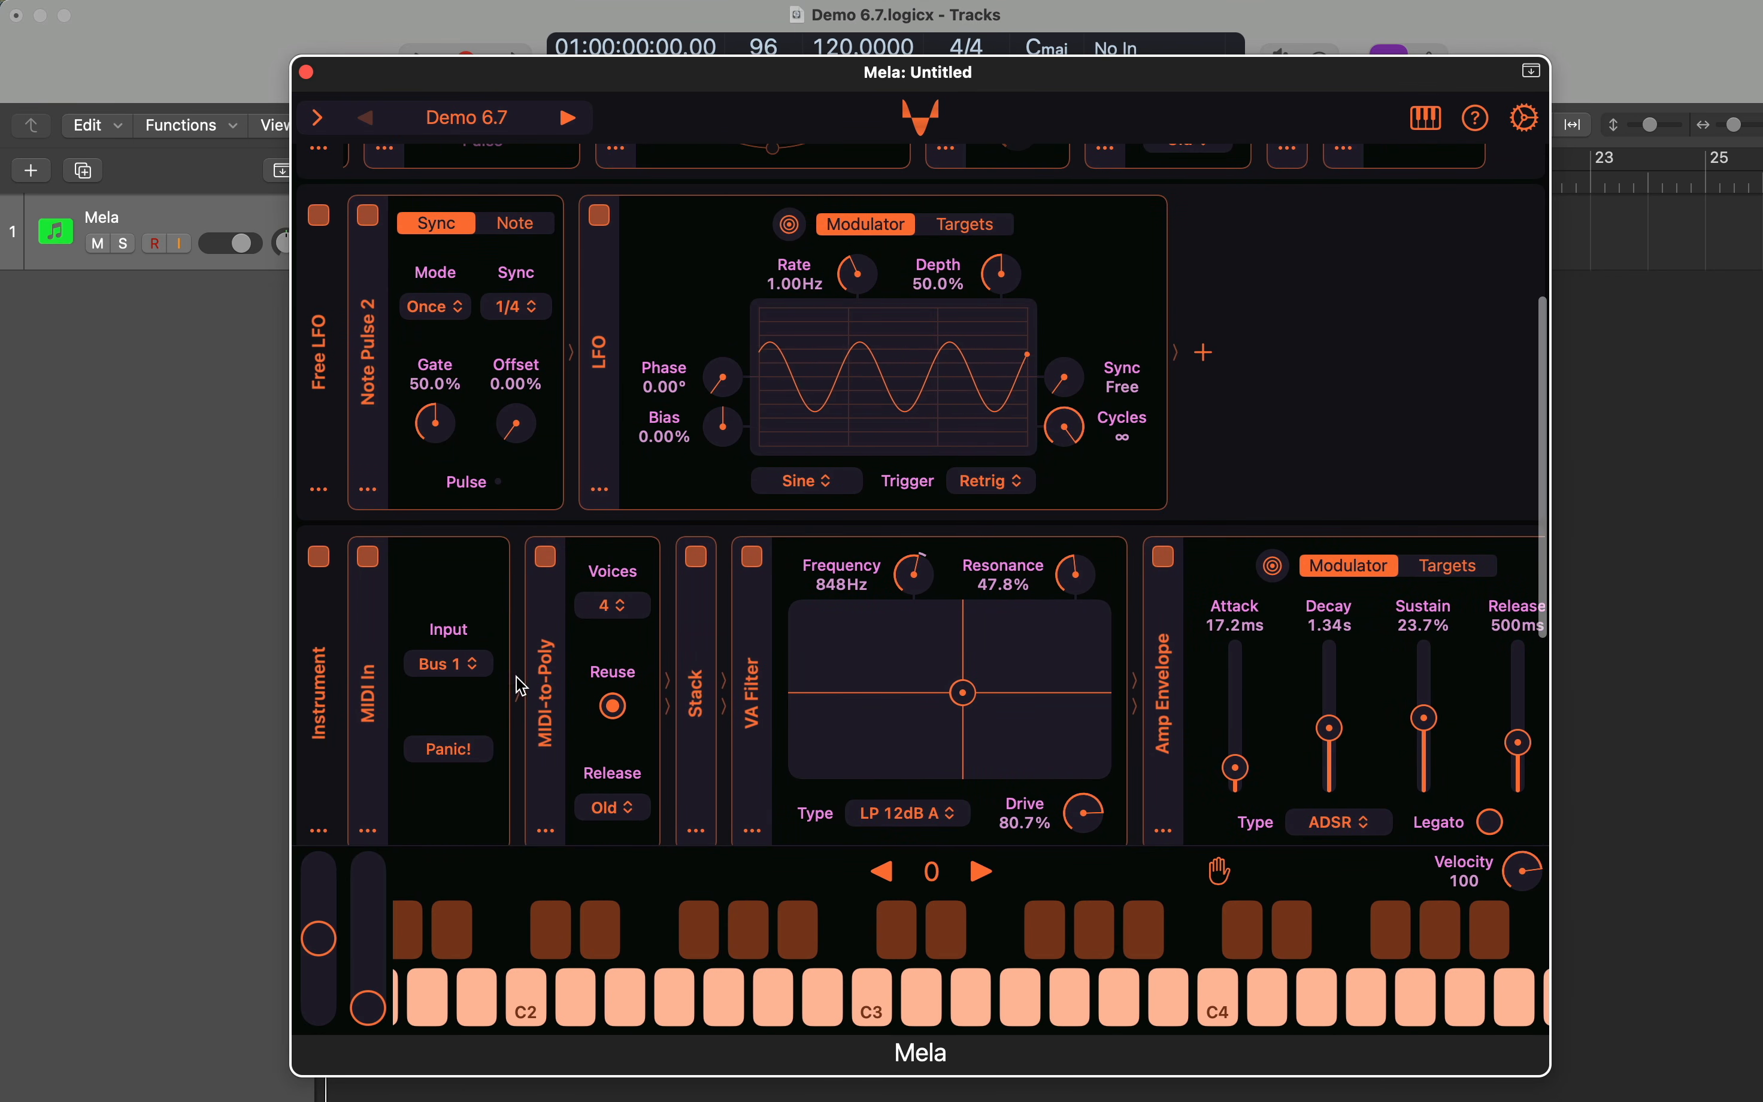
pyautogui.scroll(-2, 756, 704)
pyautogui.click(694, 602)
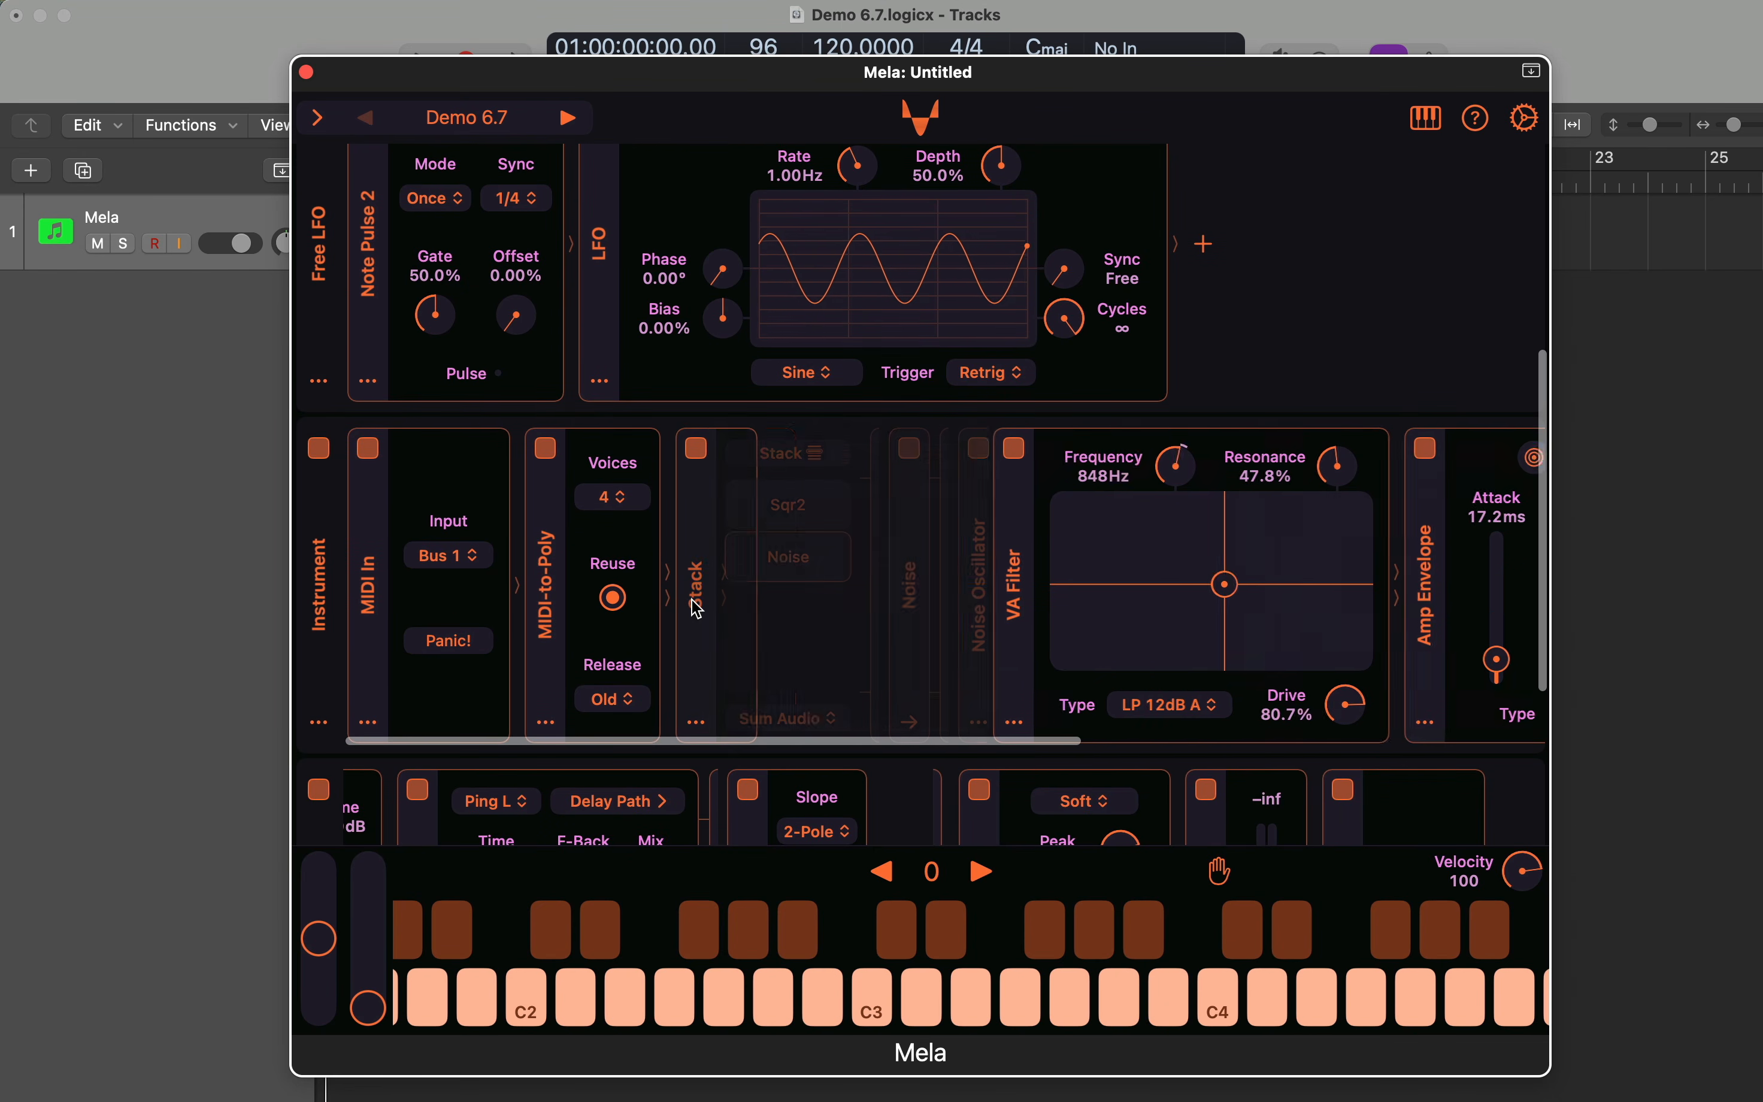
pyautogui.click(787, 503)
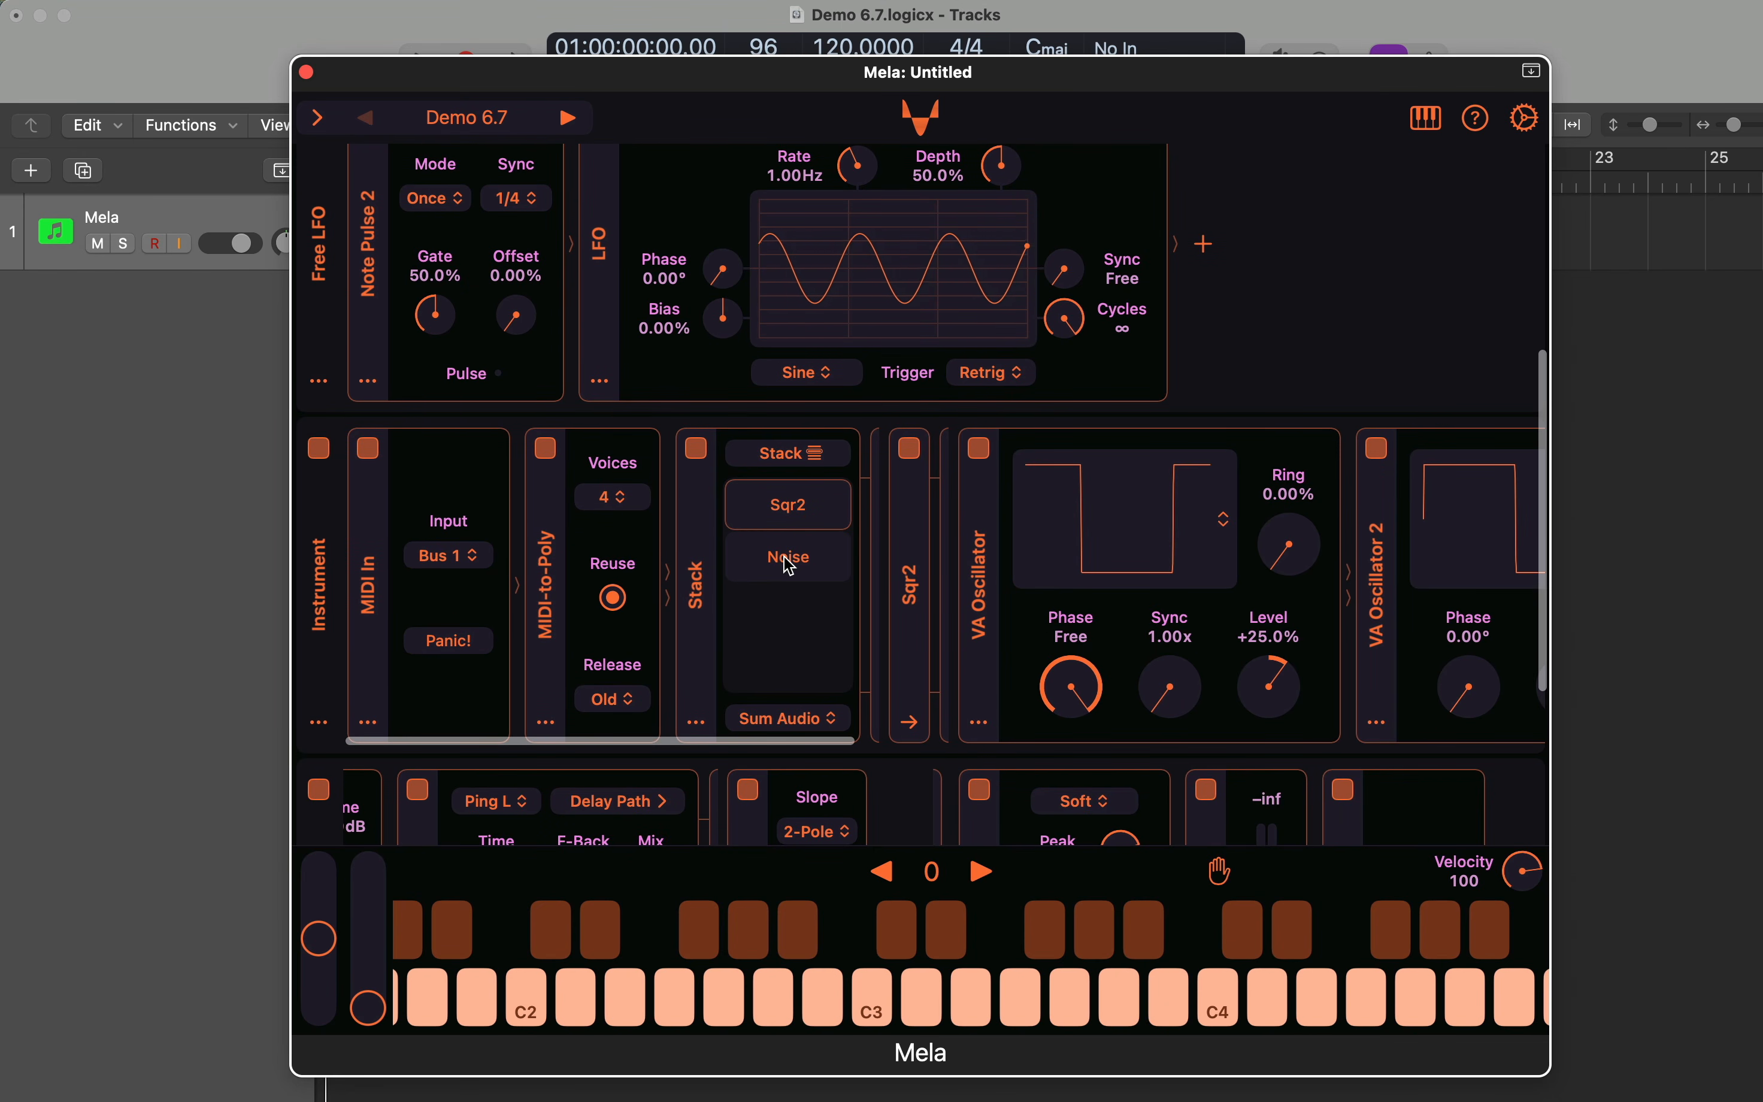
pyautogui.click(791, 561)
pyautogui.click(706, 571)
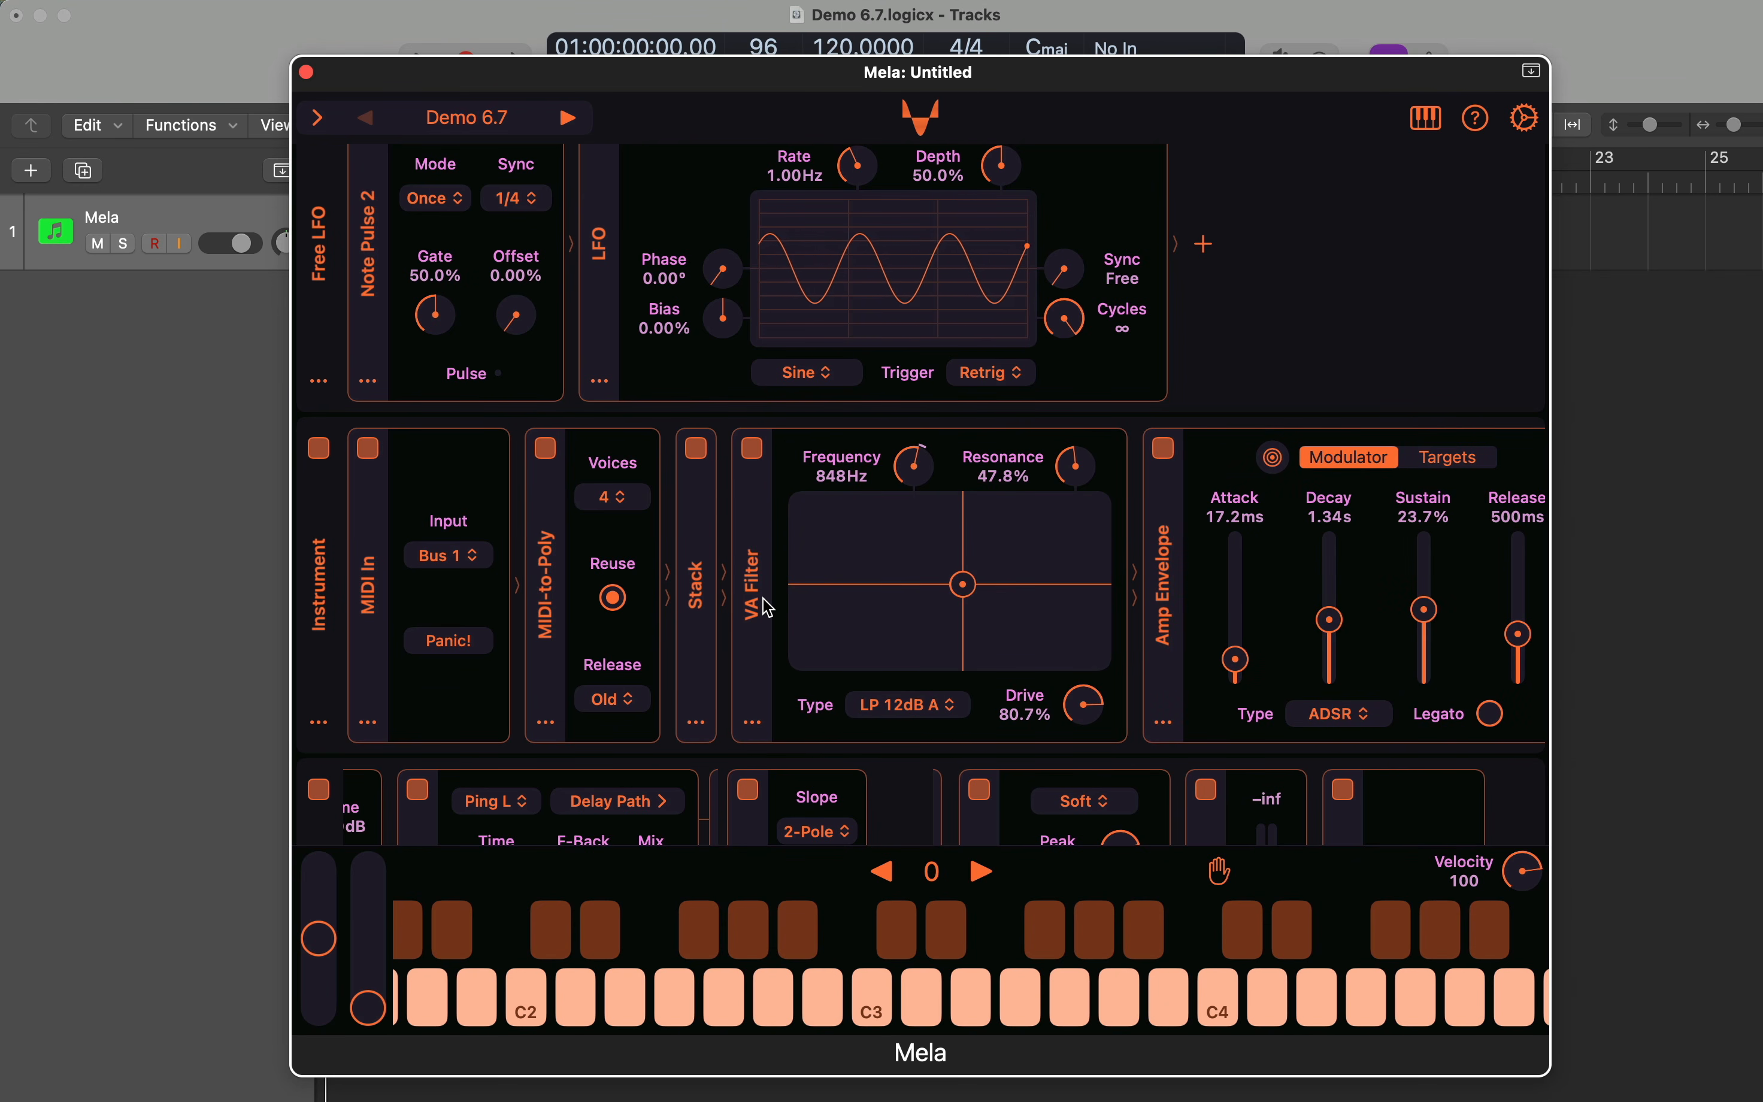
# - Examine the Instrument lane's filter, envelope and output modules and the Audio FX lane's module chain
pyautogui.scroll(3, 919, 481)
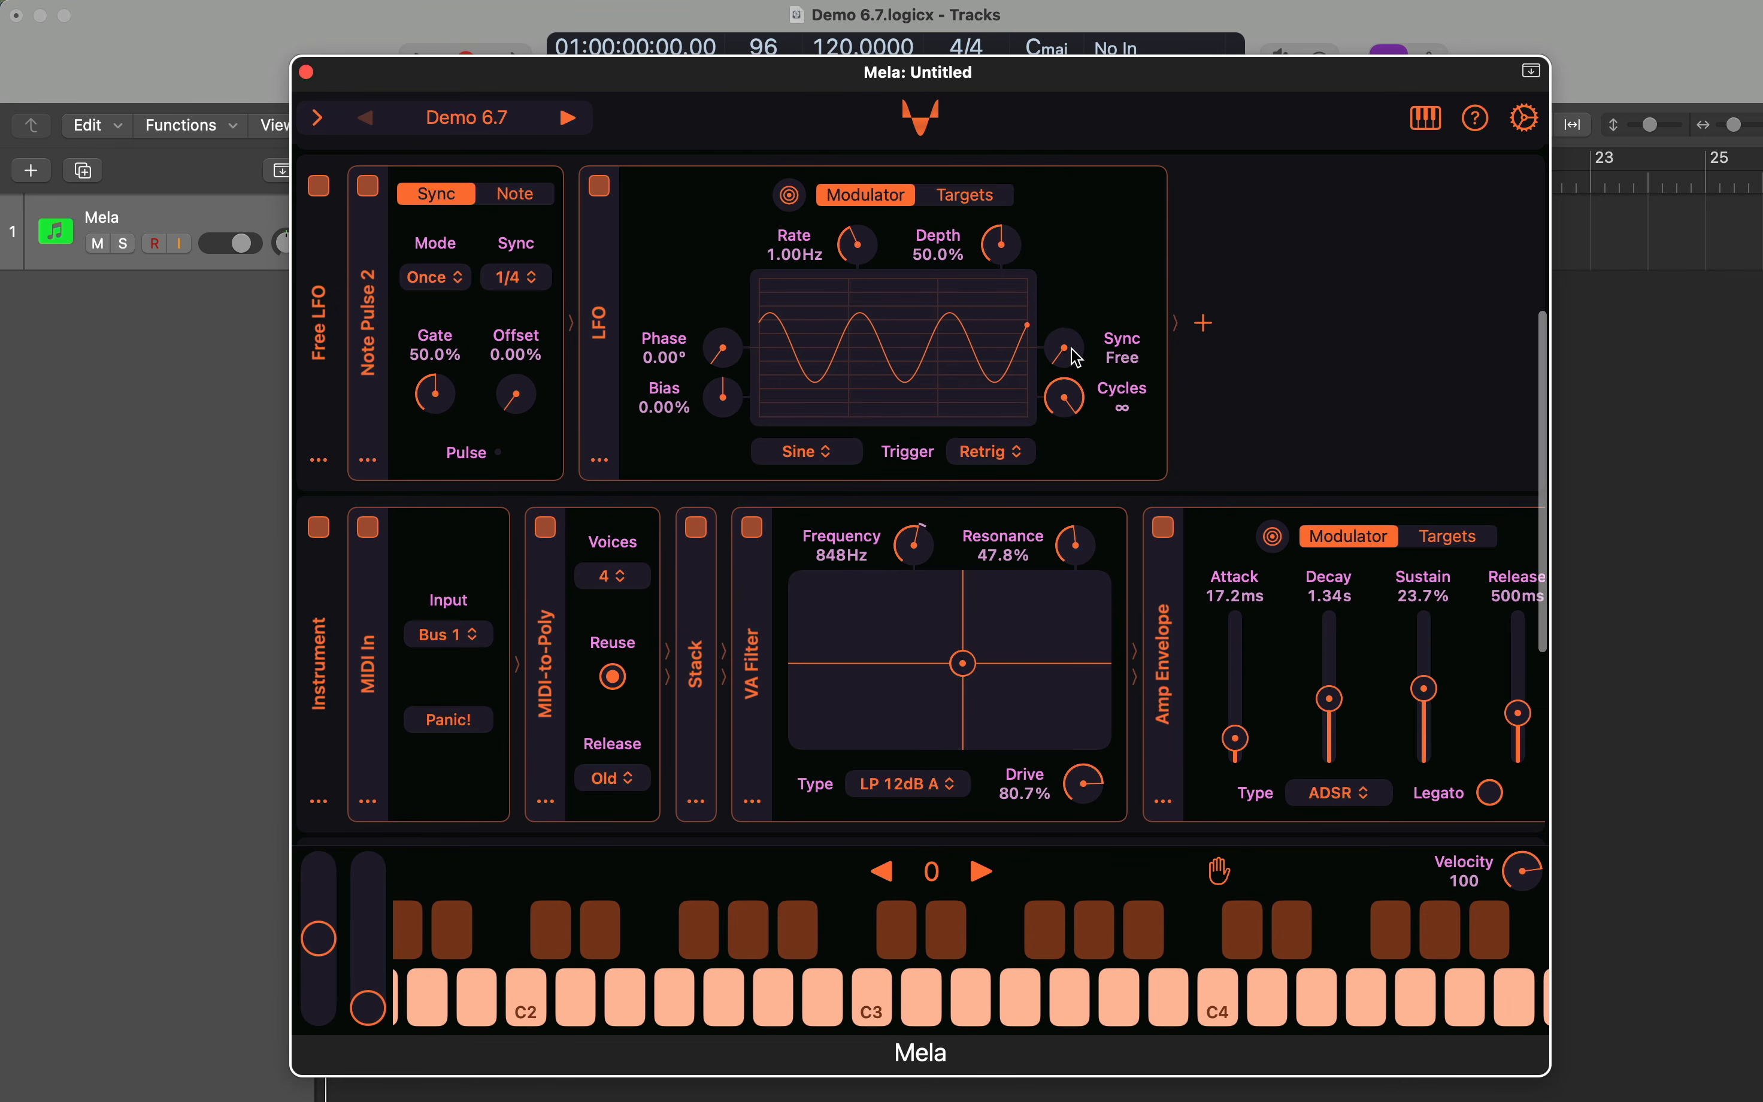
pyautogui.scroll(-5, 1057, 352)
pyautogui.hscroll(5, 1088, 465)
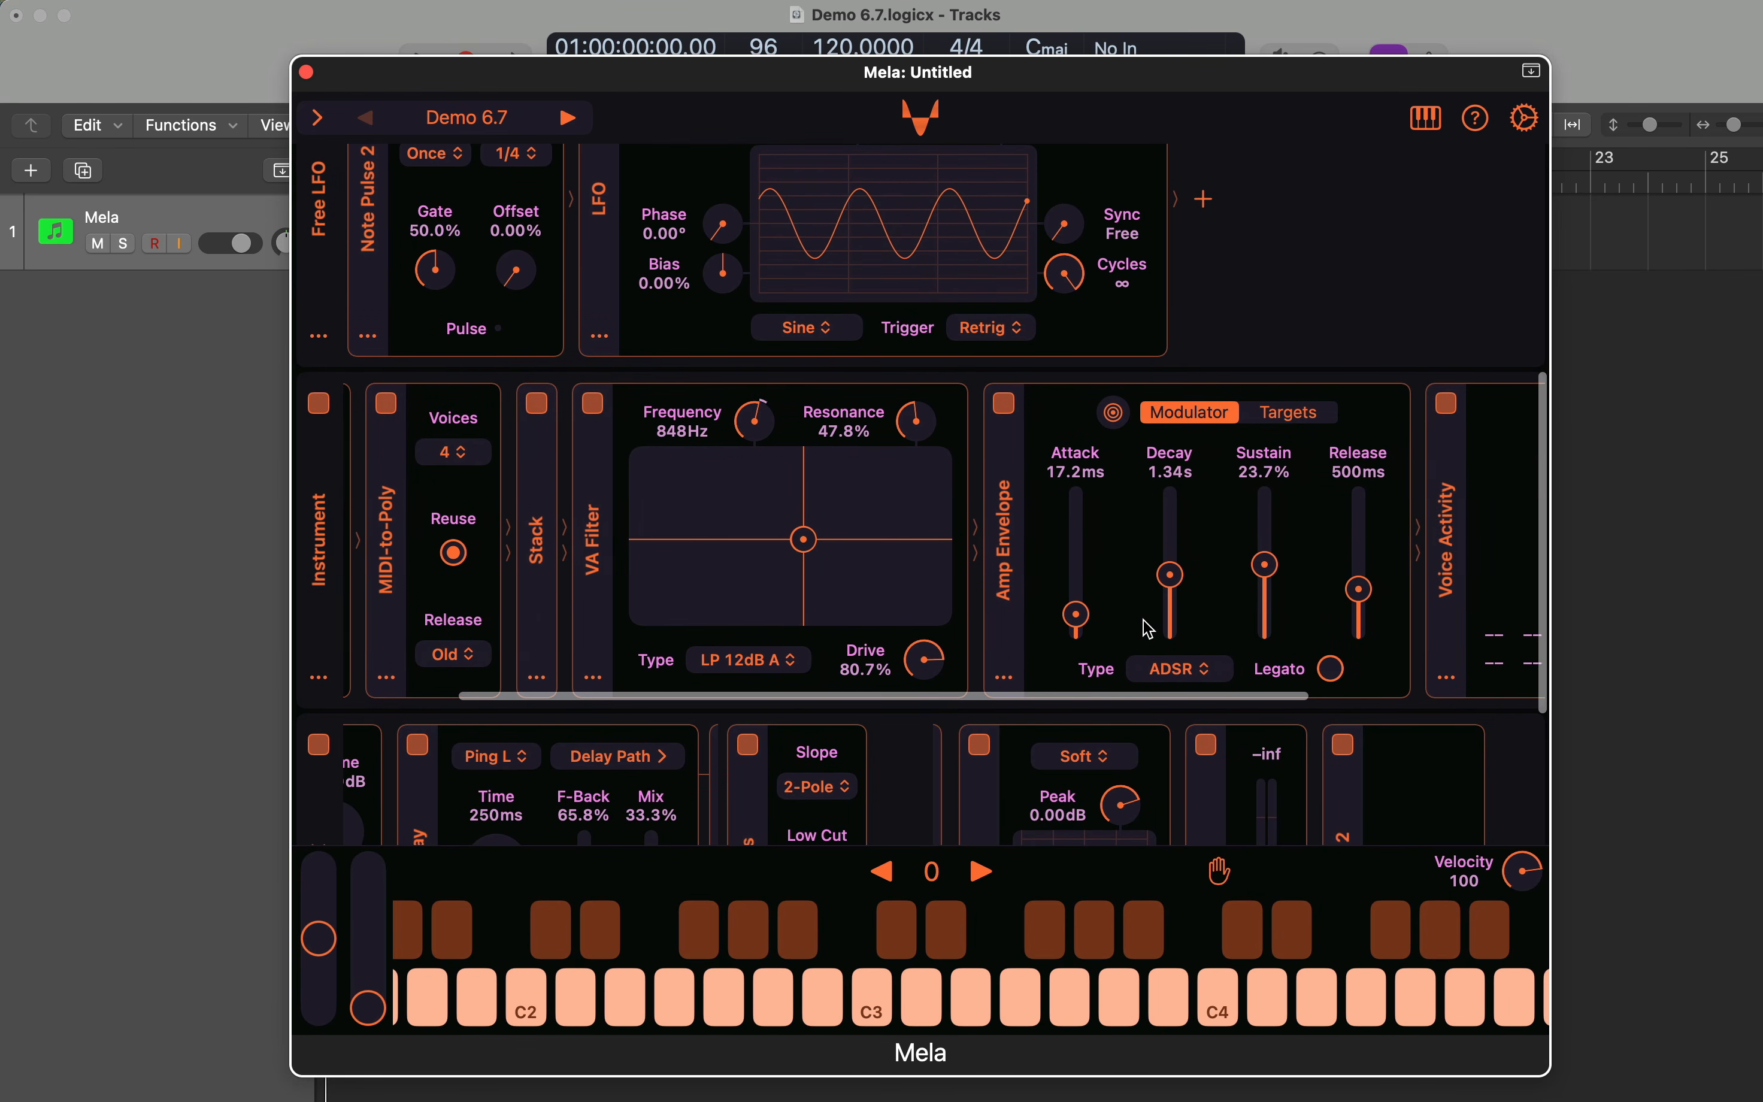
pyautogui.hscroll(6, 1151, 548)
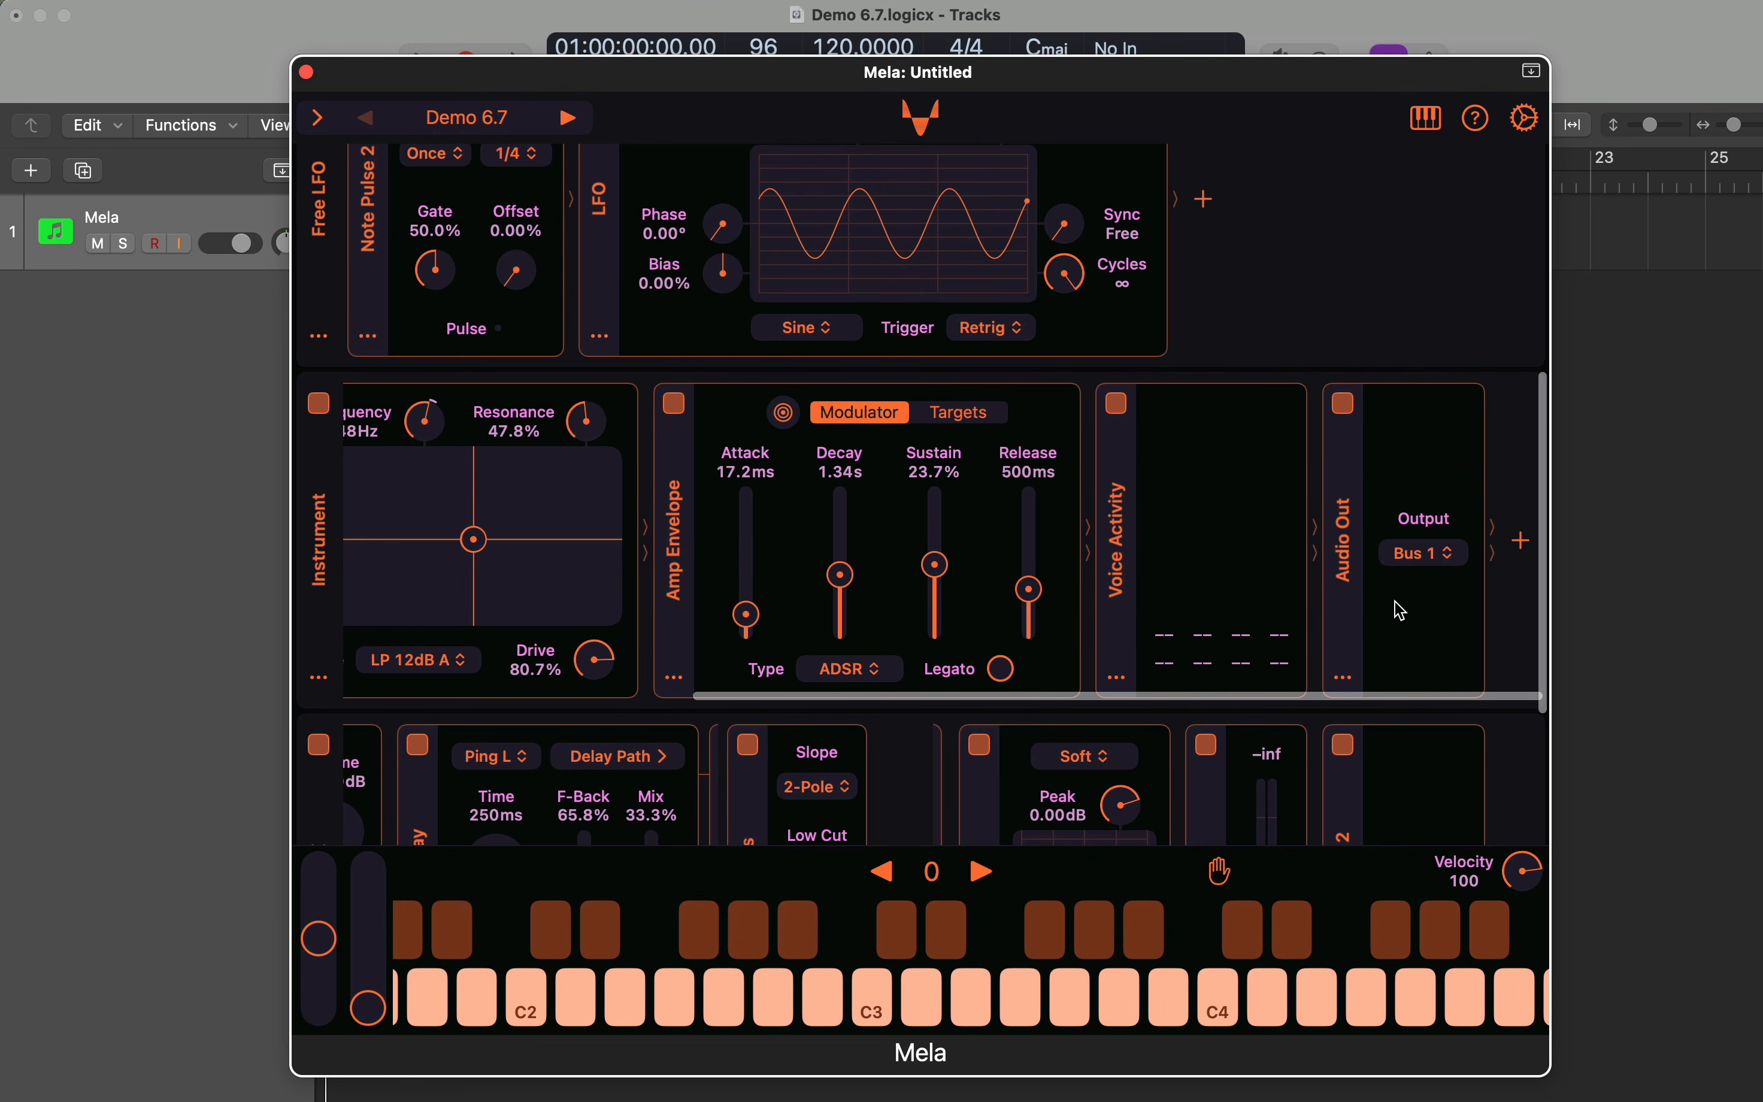
pyautogui.scroll(-5, 1399, 609)
pyautogui.scroll(-5, 1398, 606)
pyautogui.hscroll(-6, 972, 655)
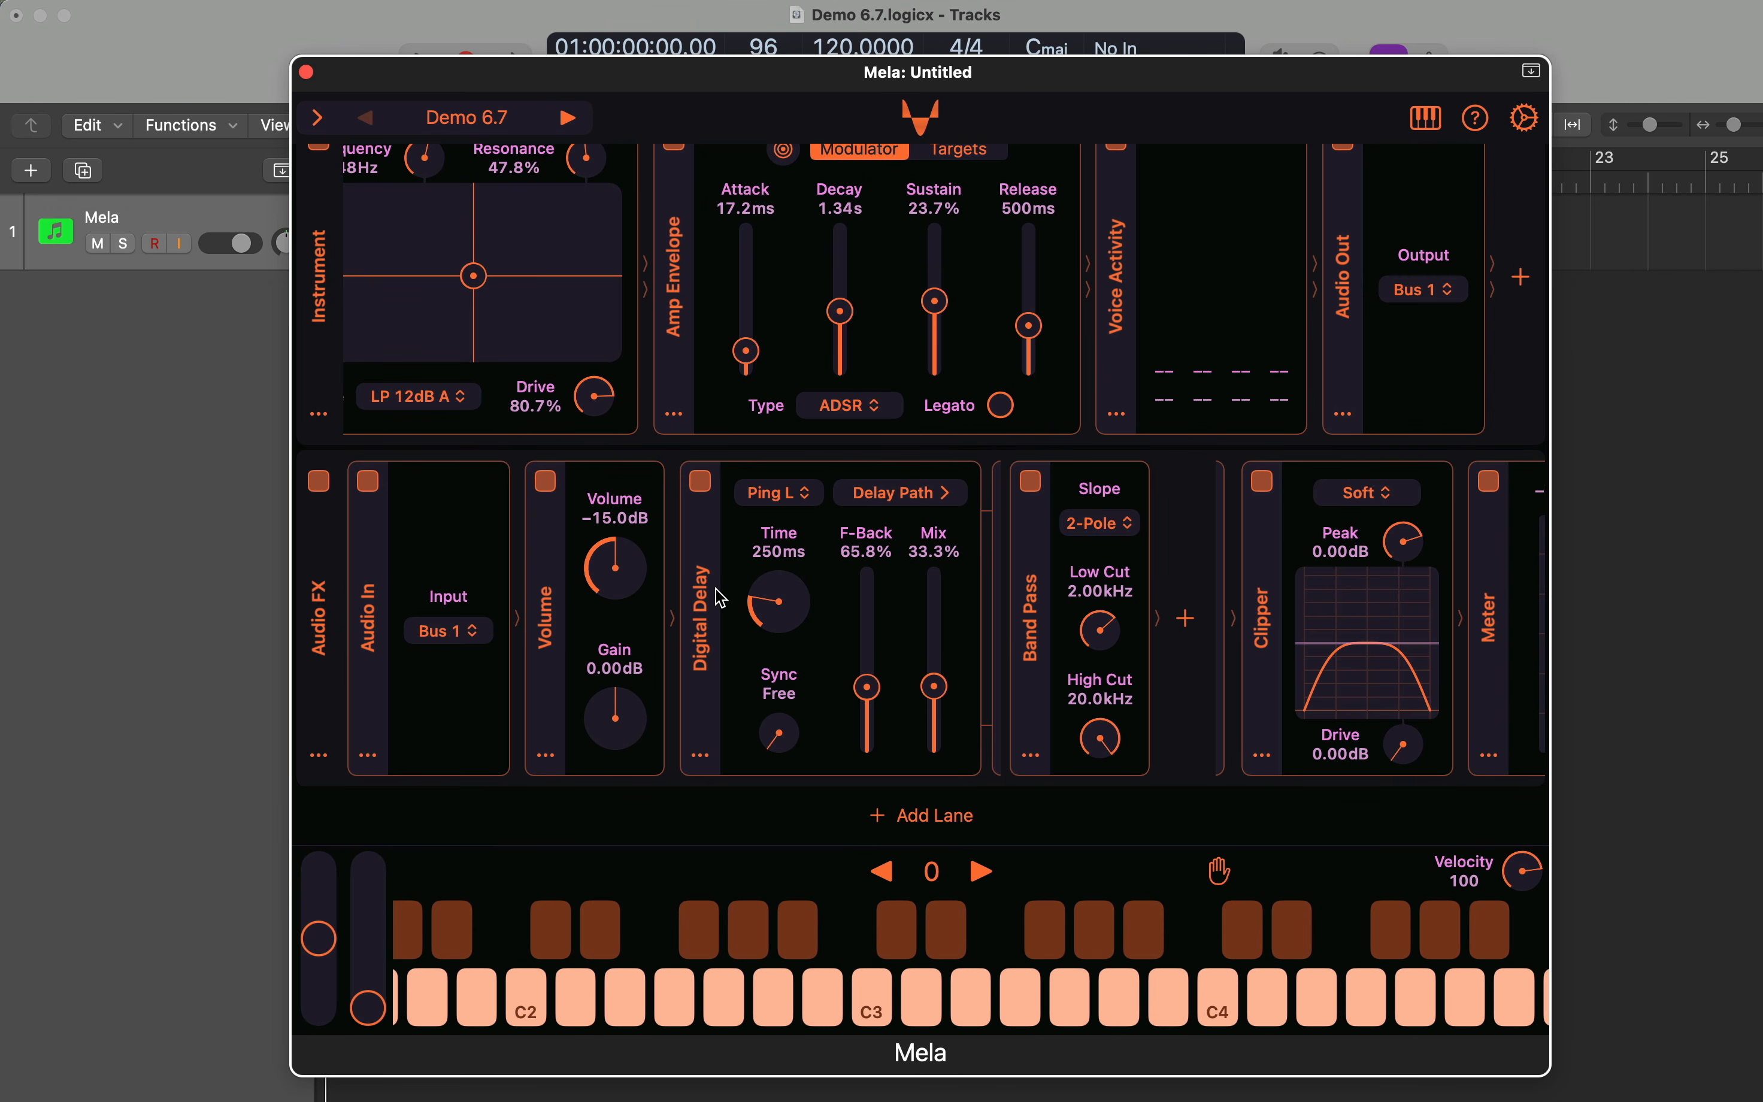
pyautogui.hscroll(5, 1126, 642)
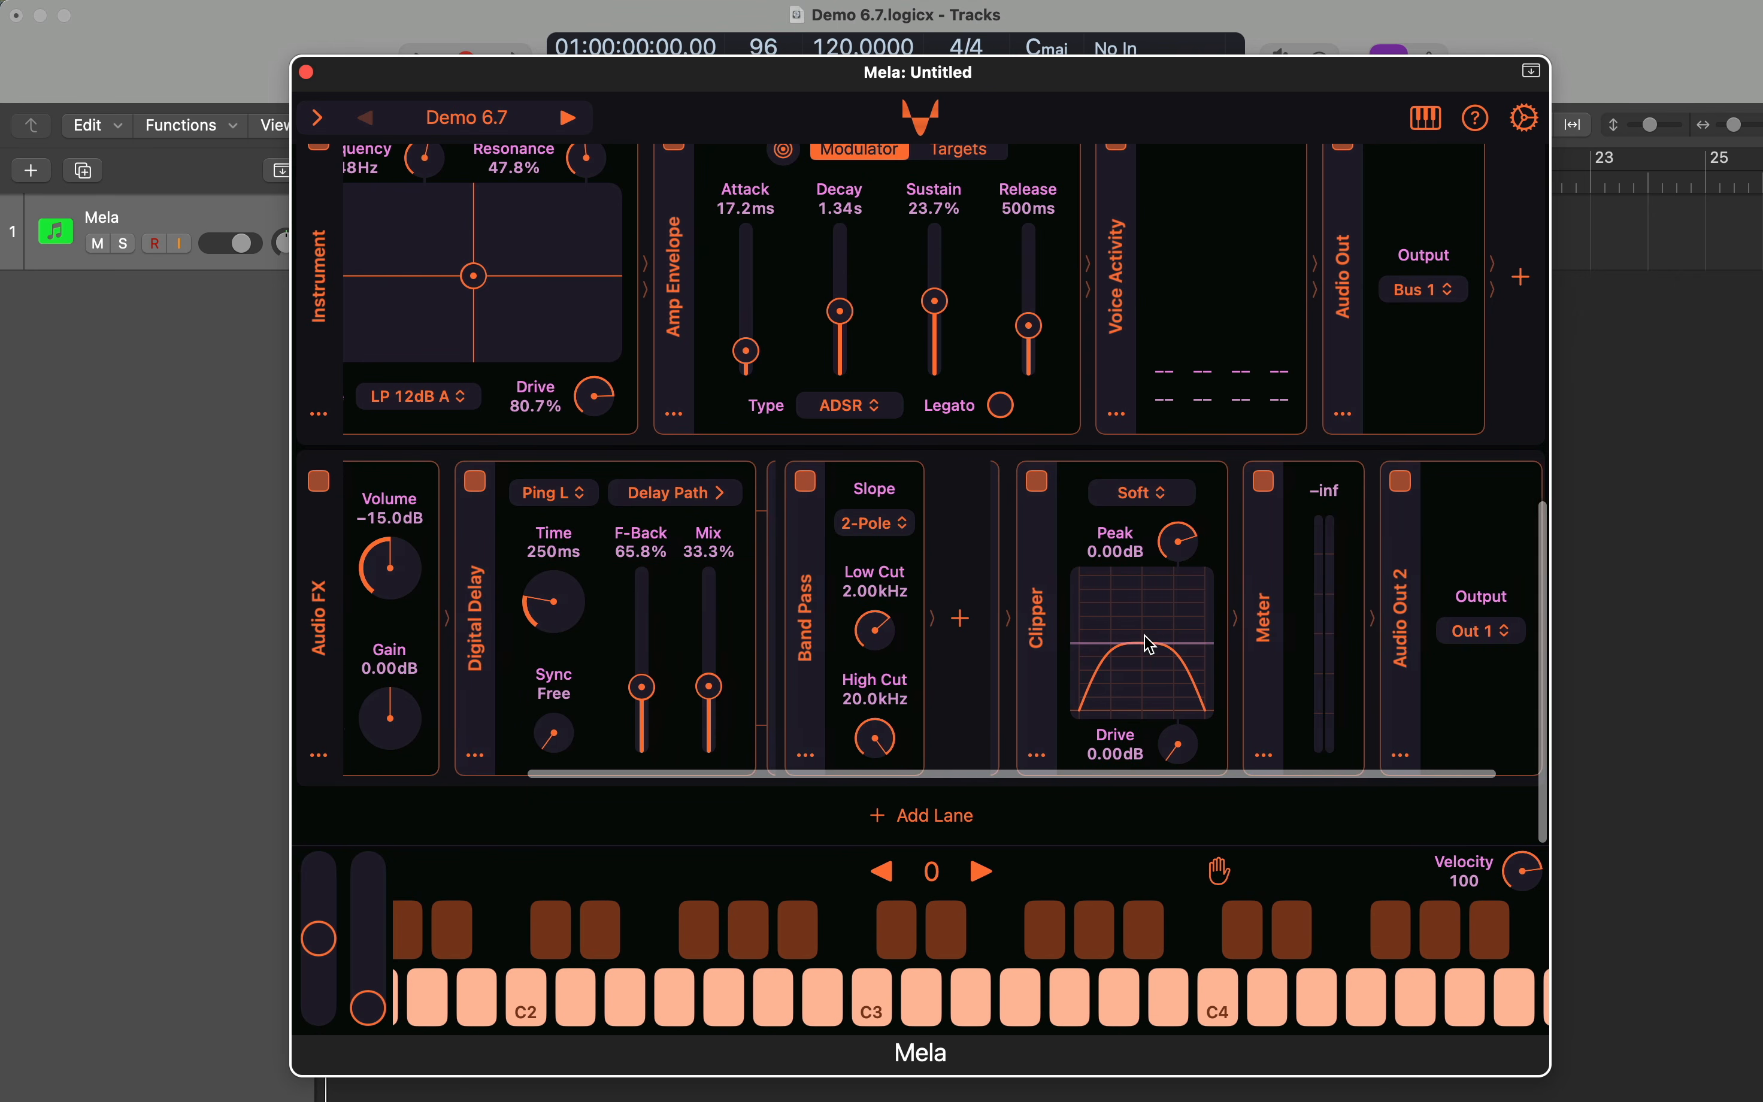
# - Bypass the Note Stack module in the MIDI Chain lane and audition C3 and E3 as held notes on the keyboard
pyautogui.scroll(10, 1150, 644)
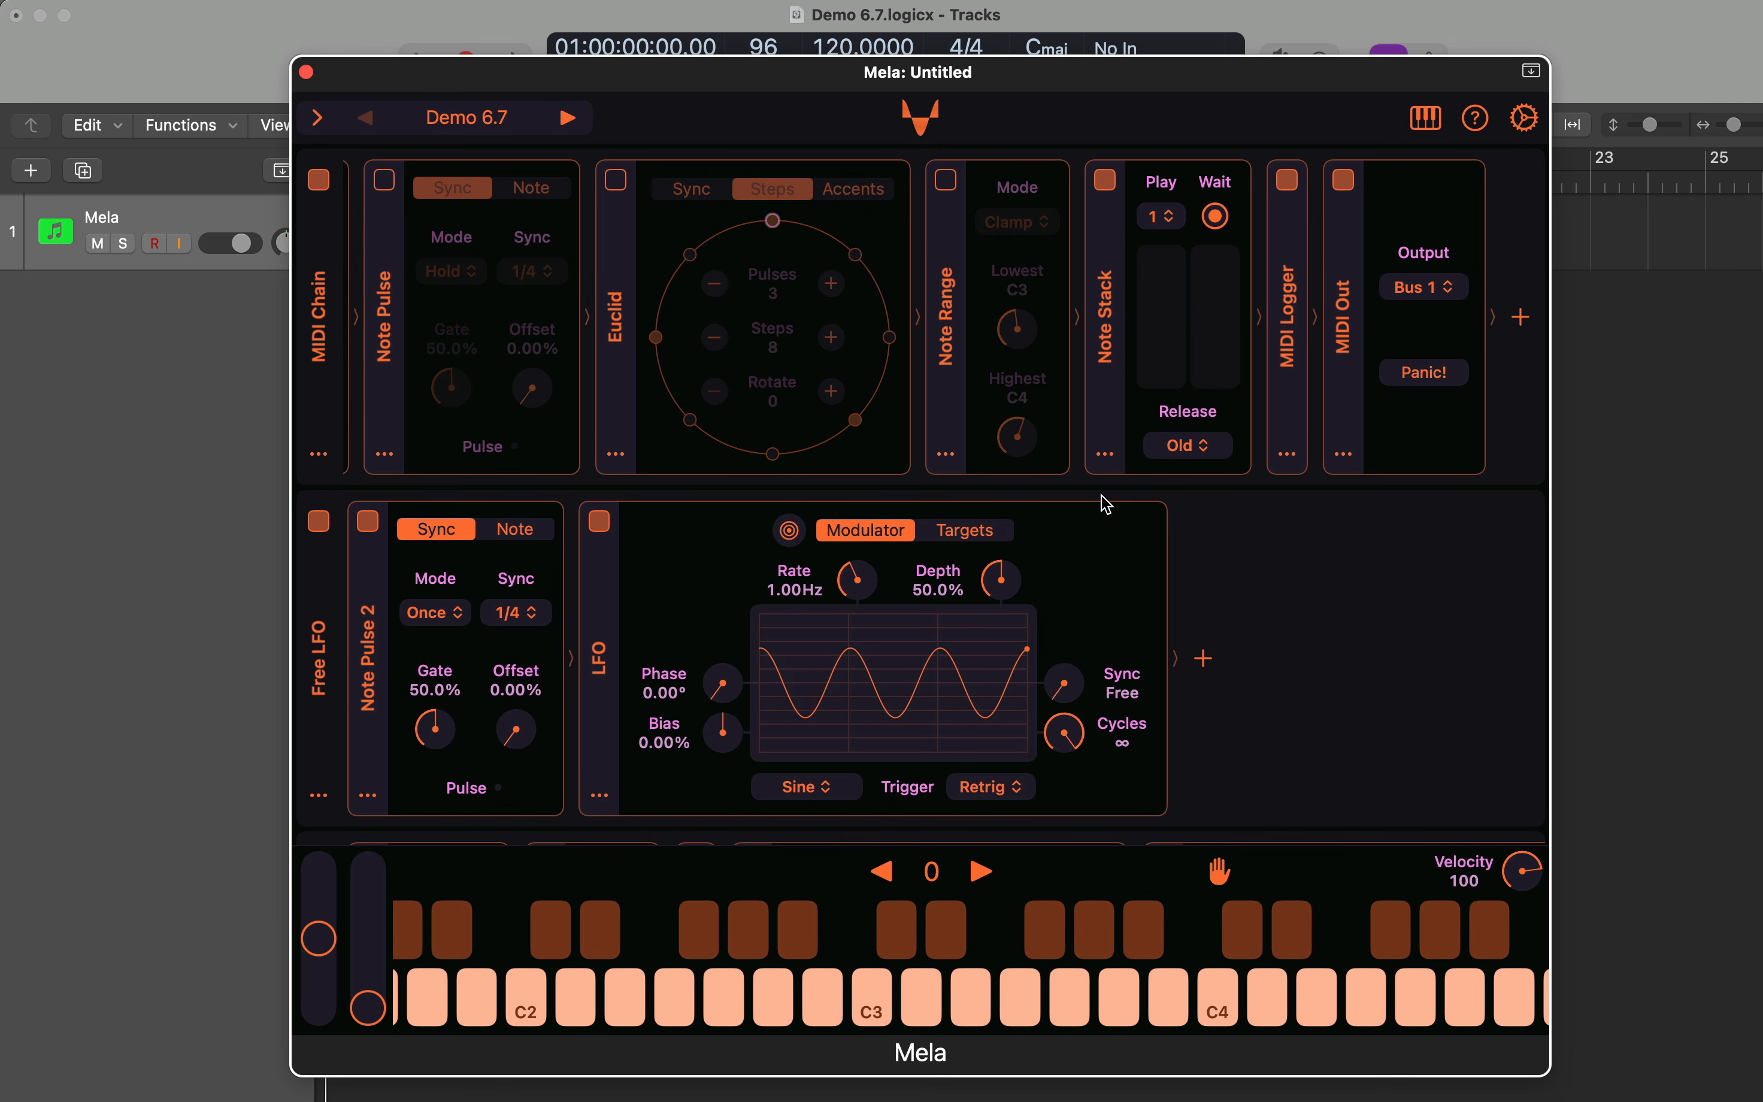
pyautogui.click(1101, 188)
pyautogui.scroll(-6, 1301, 579)
pyautogui.hscroll(1, 1305, 585)
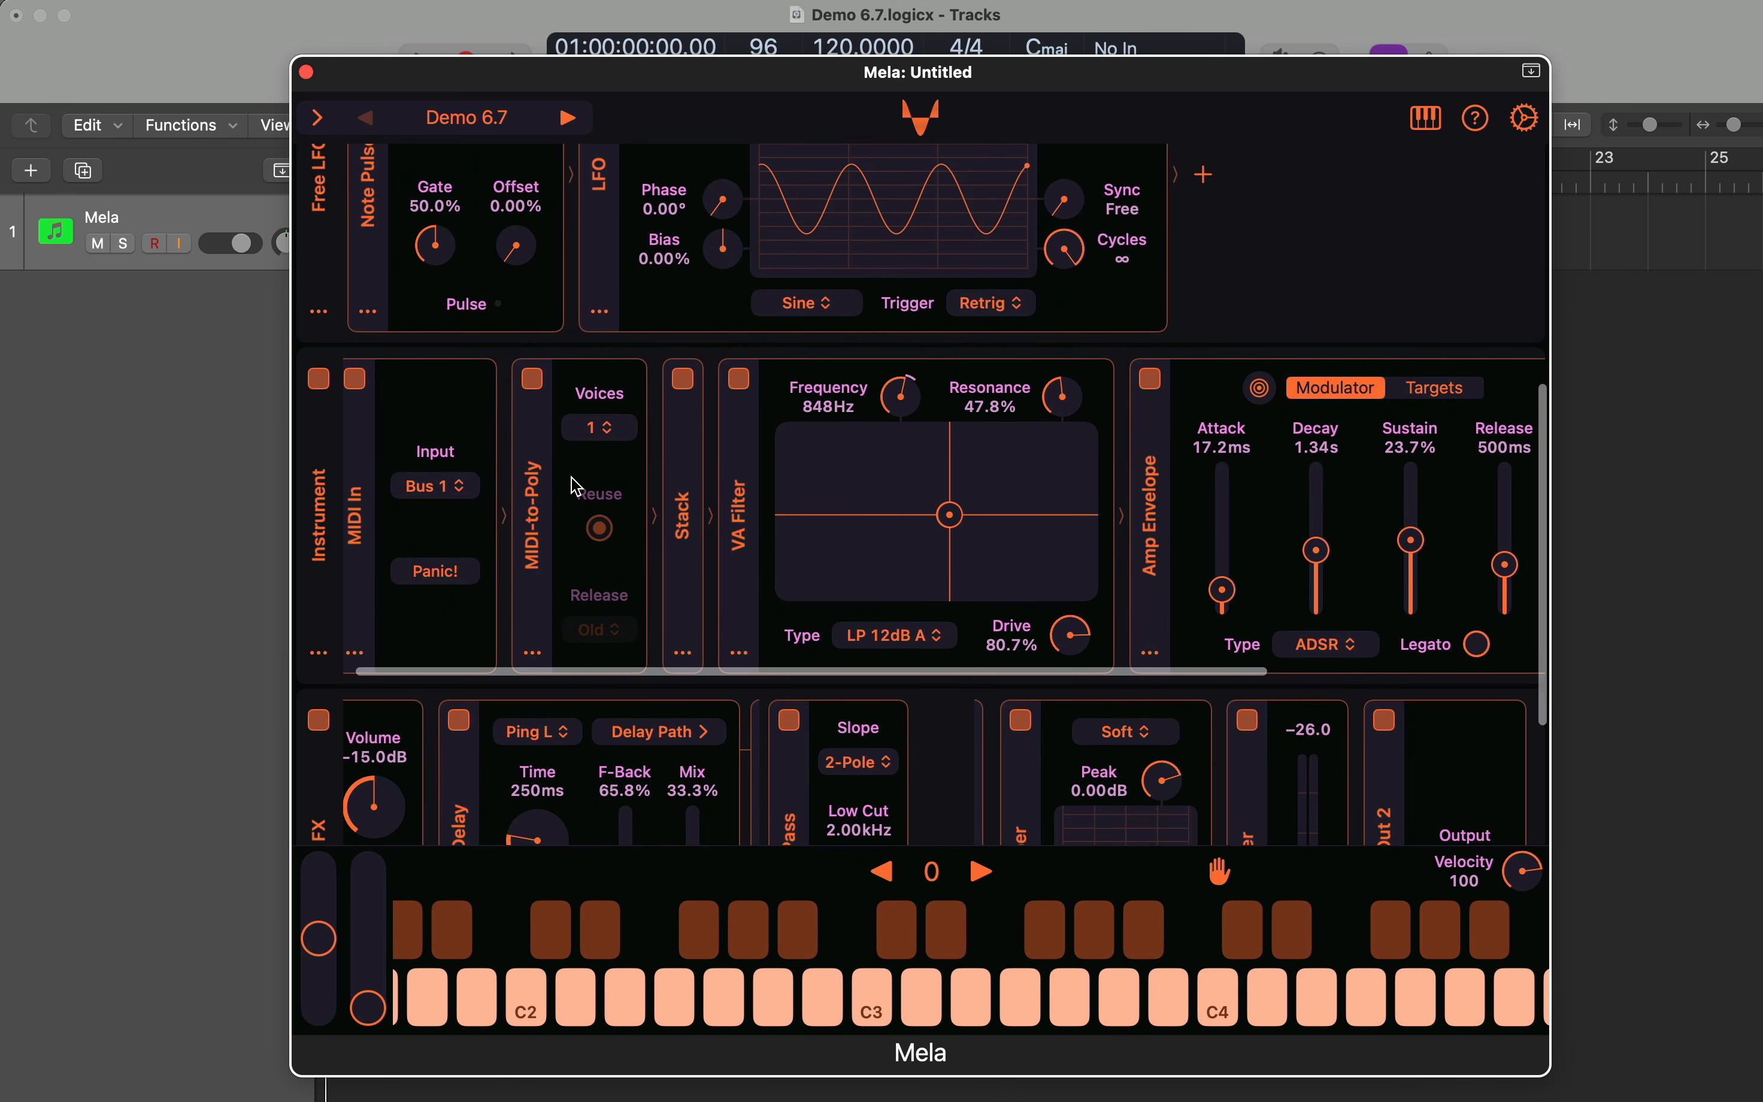
pyautogui.hscroll(-1, 545, 484)
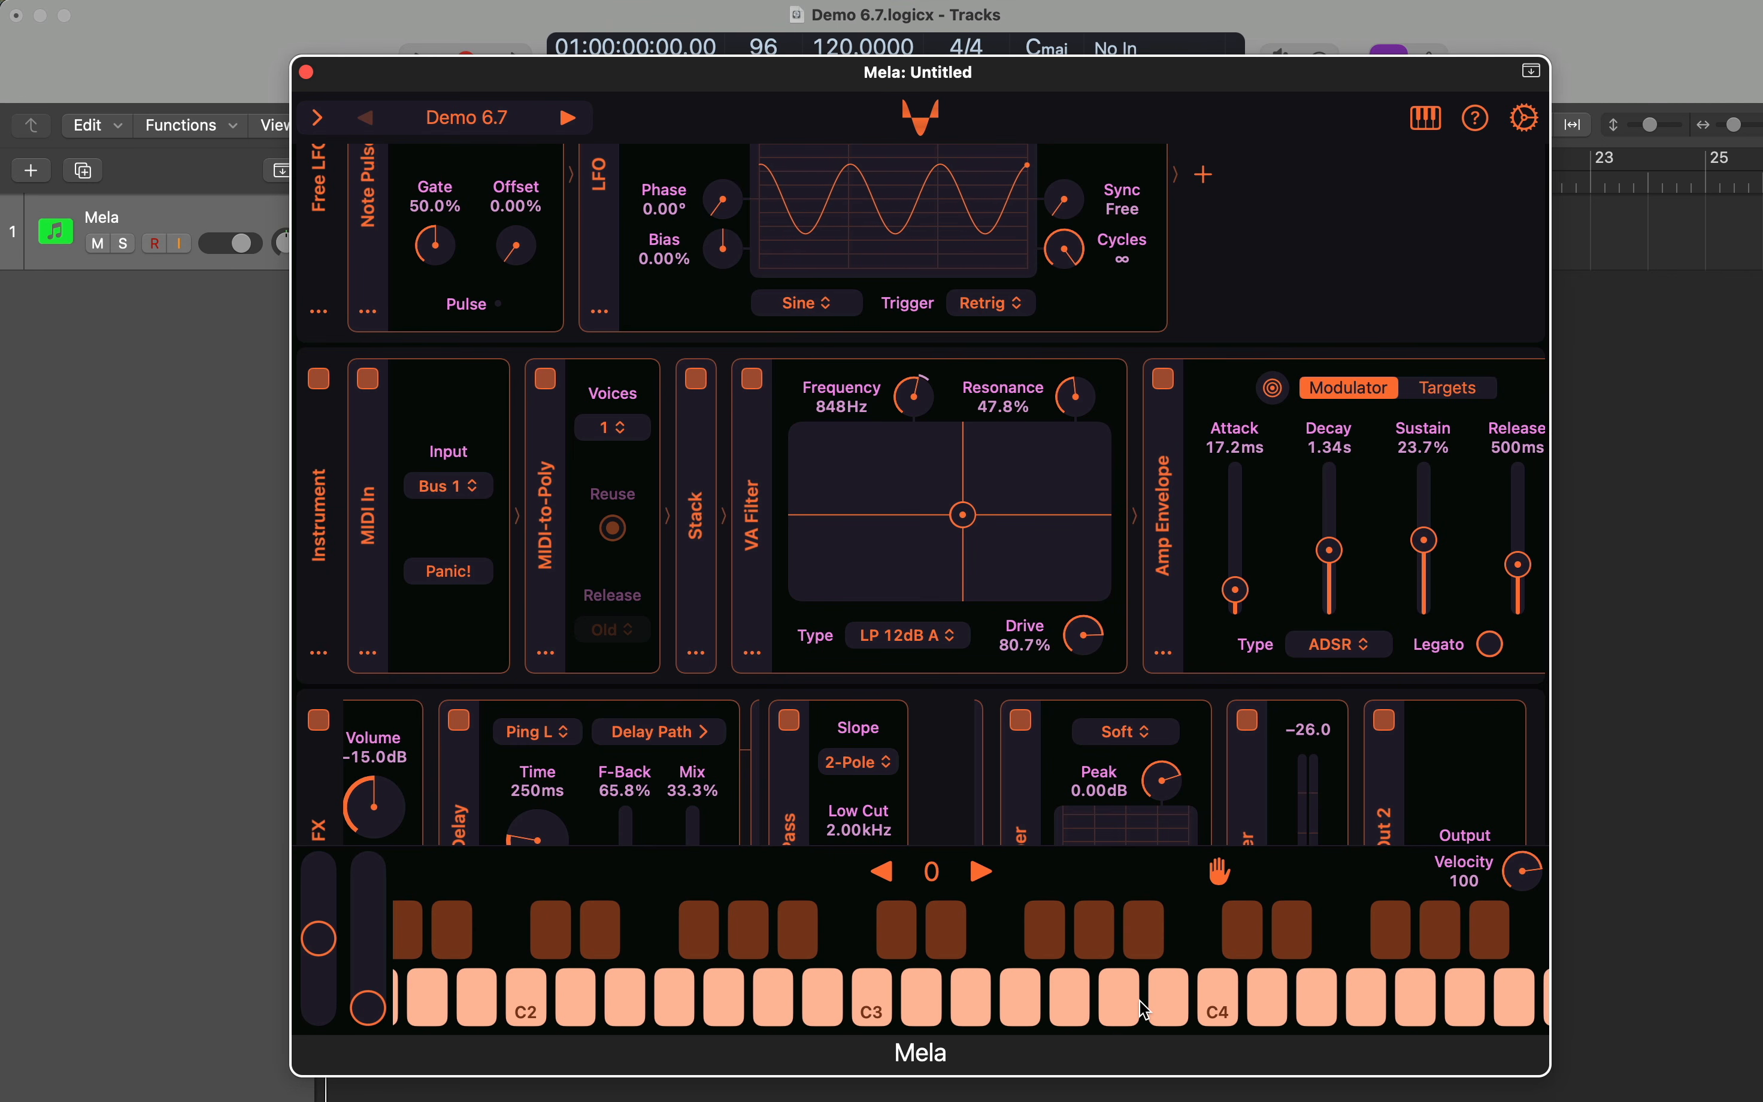
pyautogui.click(870, 1013)
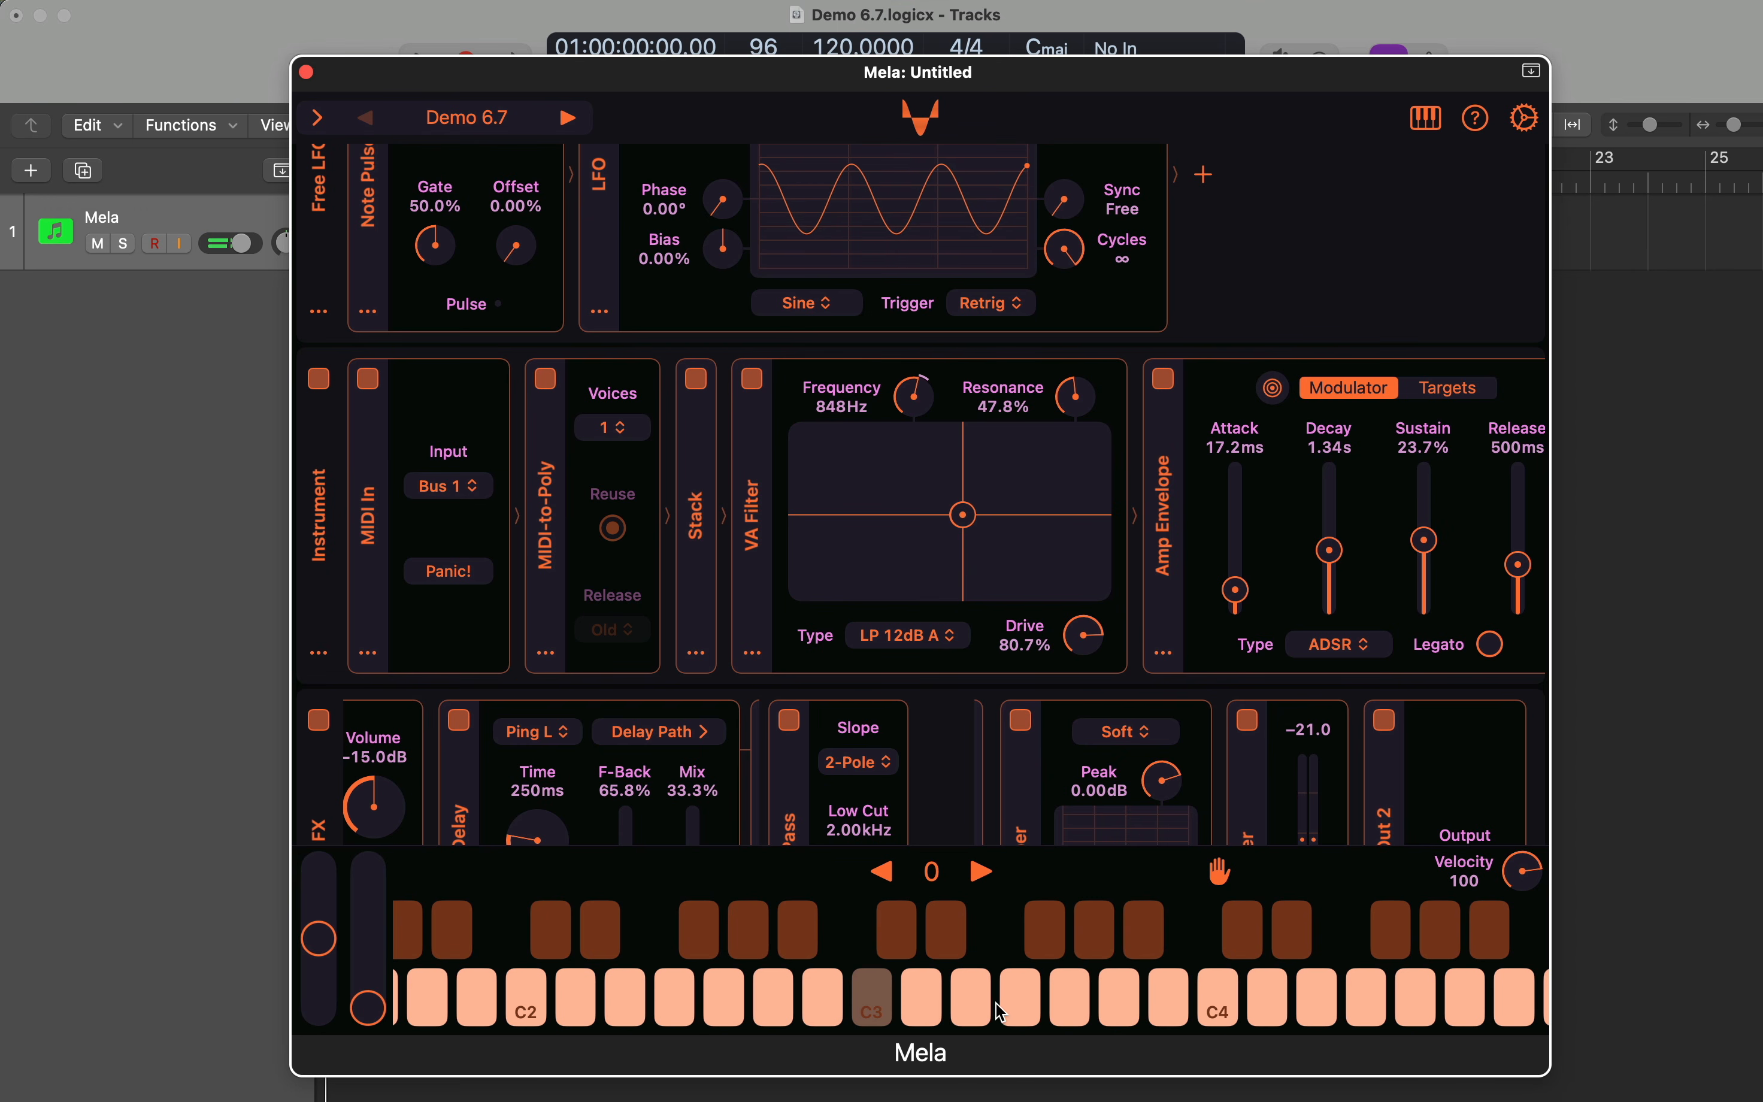
pyautogui.click(979, 1012)
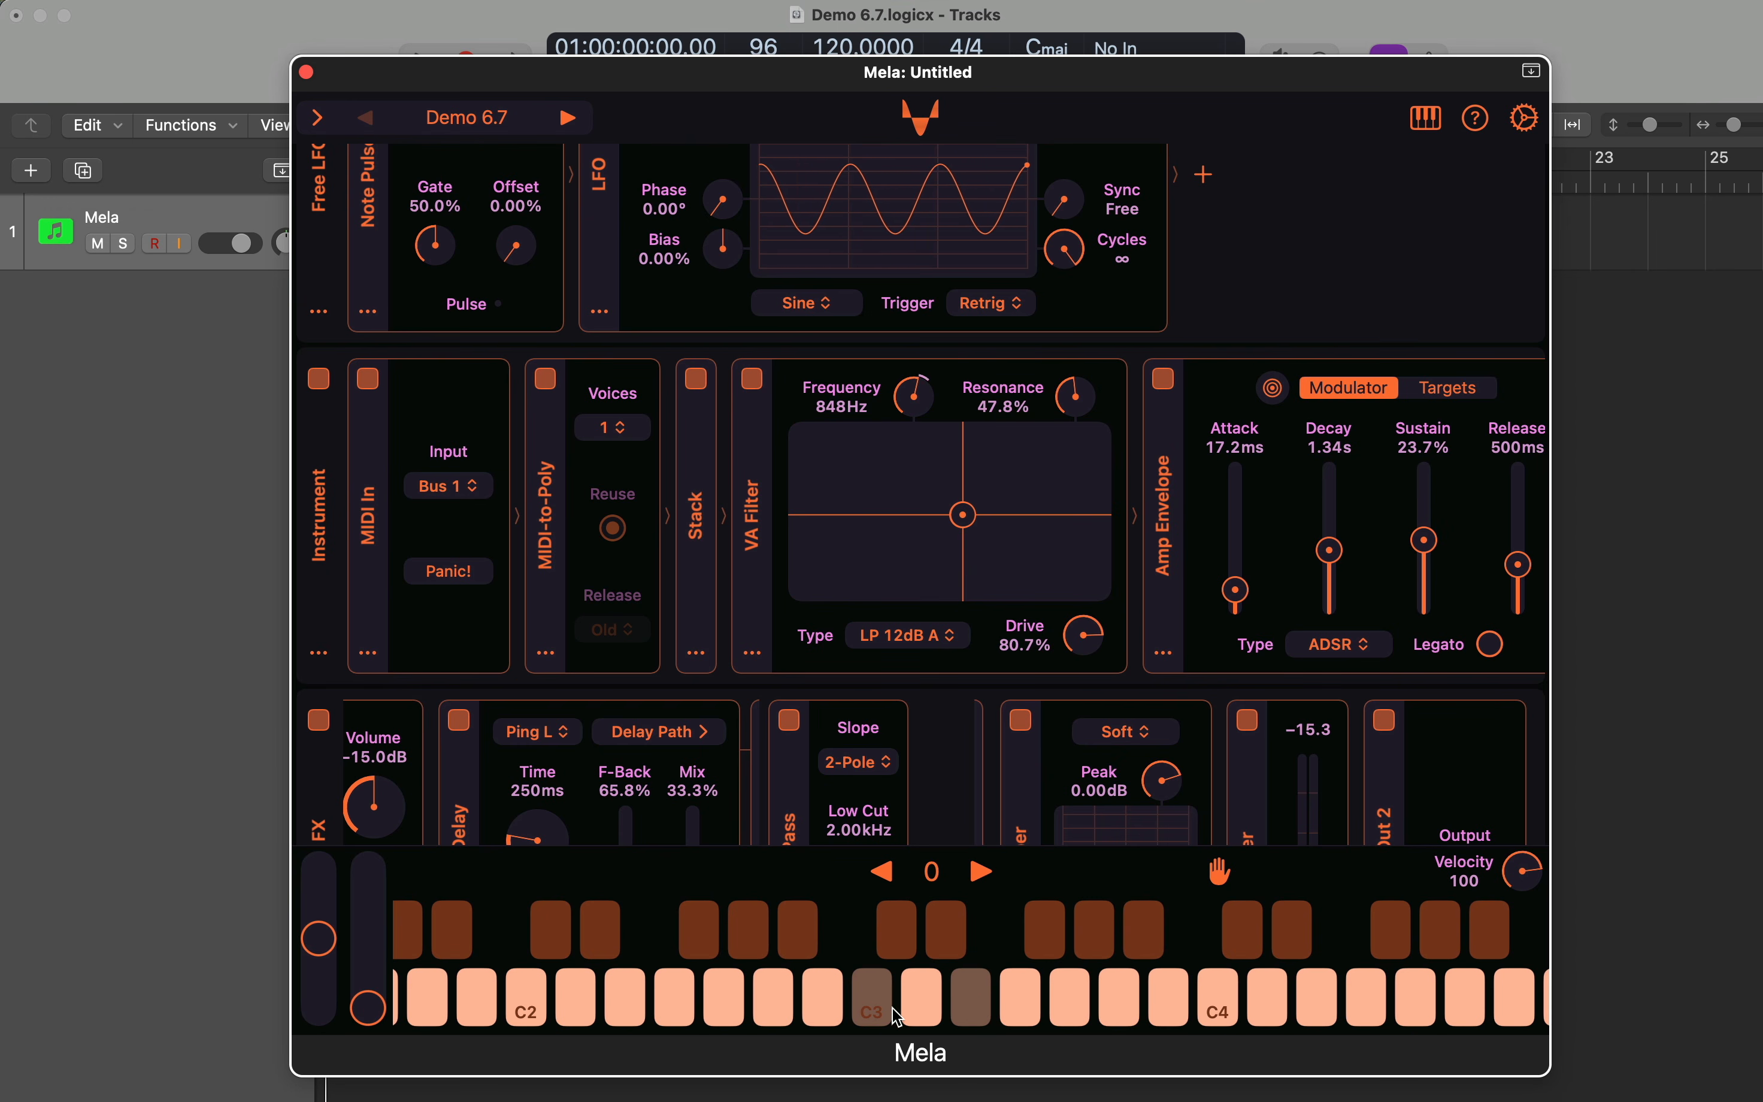
pyautogui.click(986, 1007)
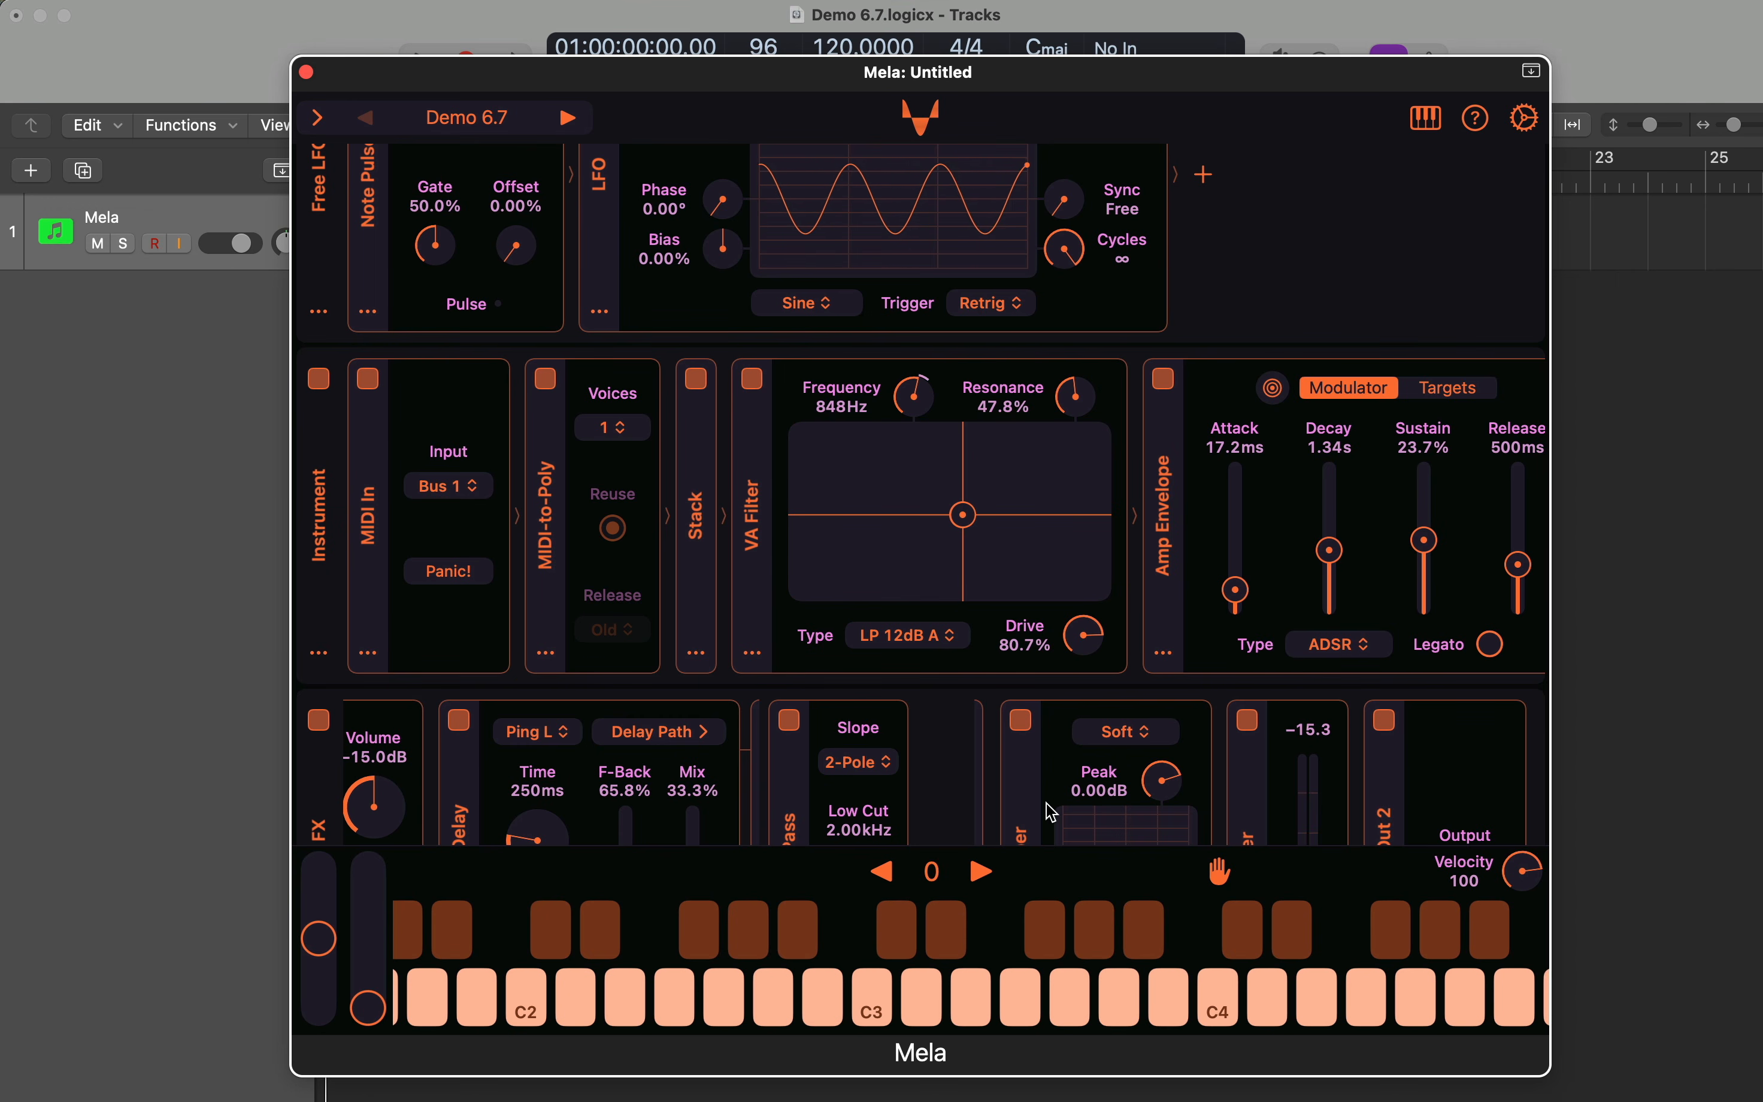
# - Re-enable the Note Stack module in the MIDI Chain lane and look over the Instrument and Audio FX lanes
pyautogui.scroll(5, 1052, 812)
pyautogui.click(1107, 181)
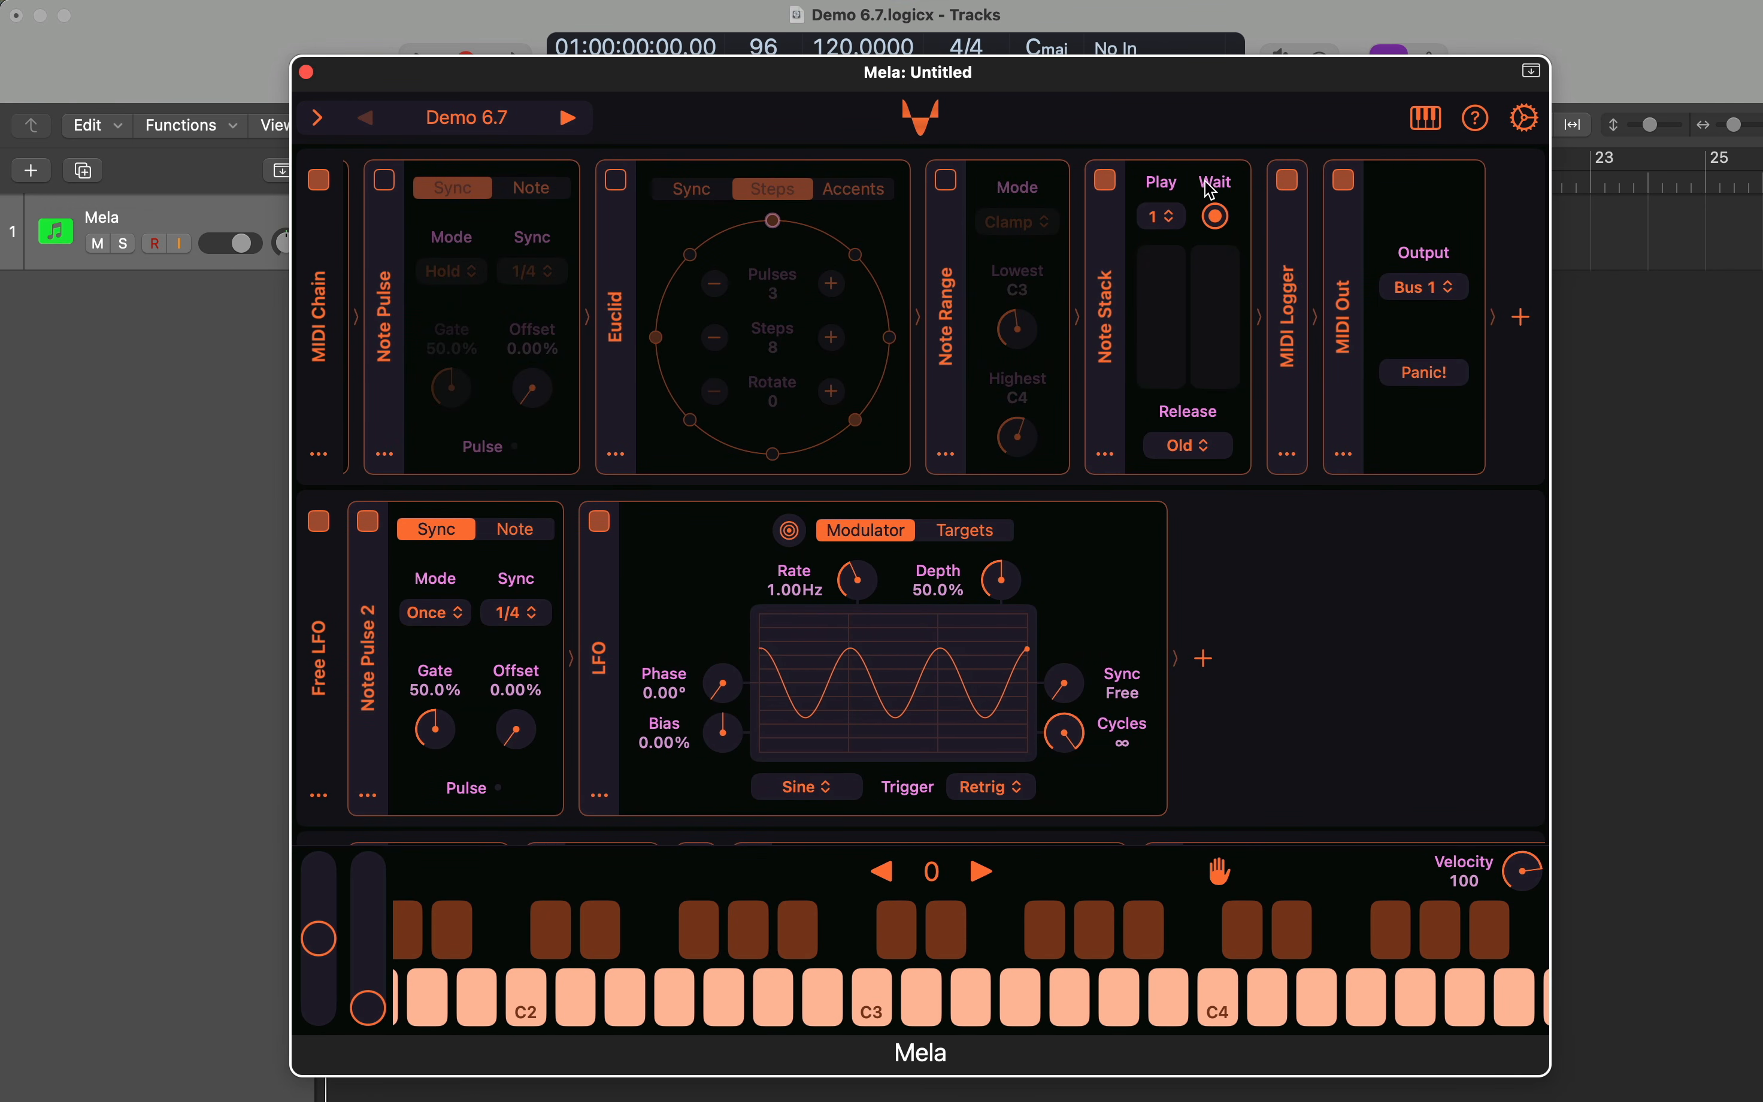
pyautogui.scroll(-1, 1200, 507)
pyautogui.scroll(-8, 1200, 507)
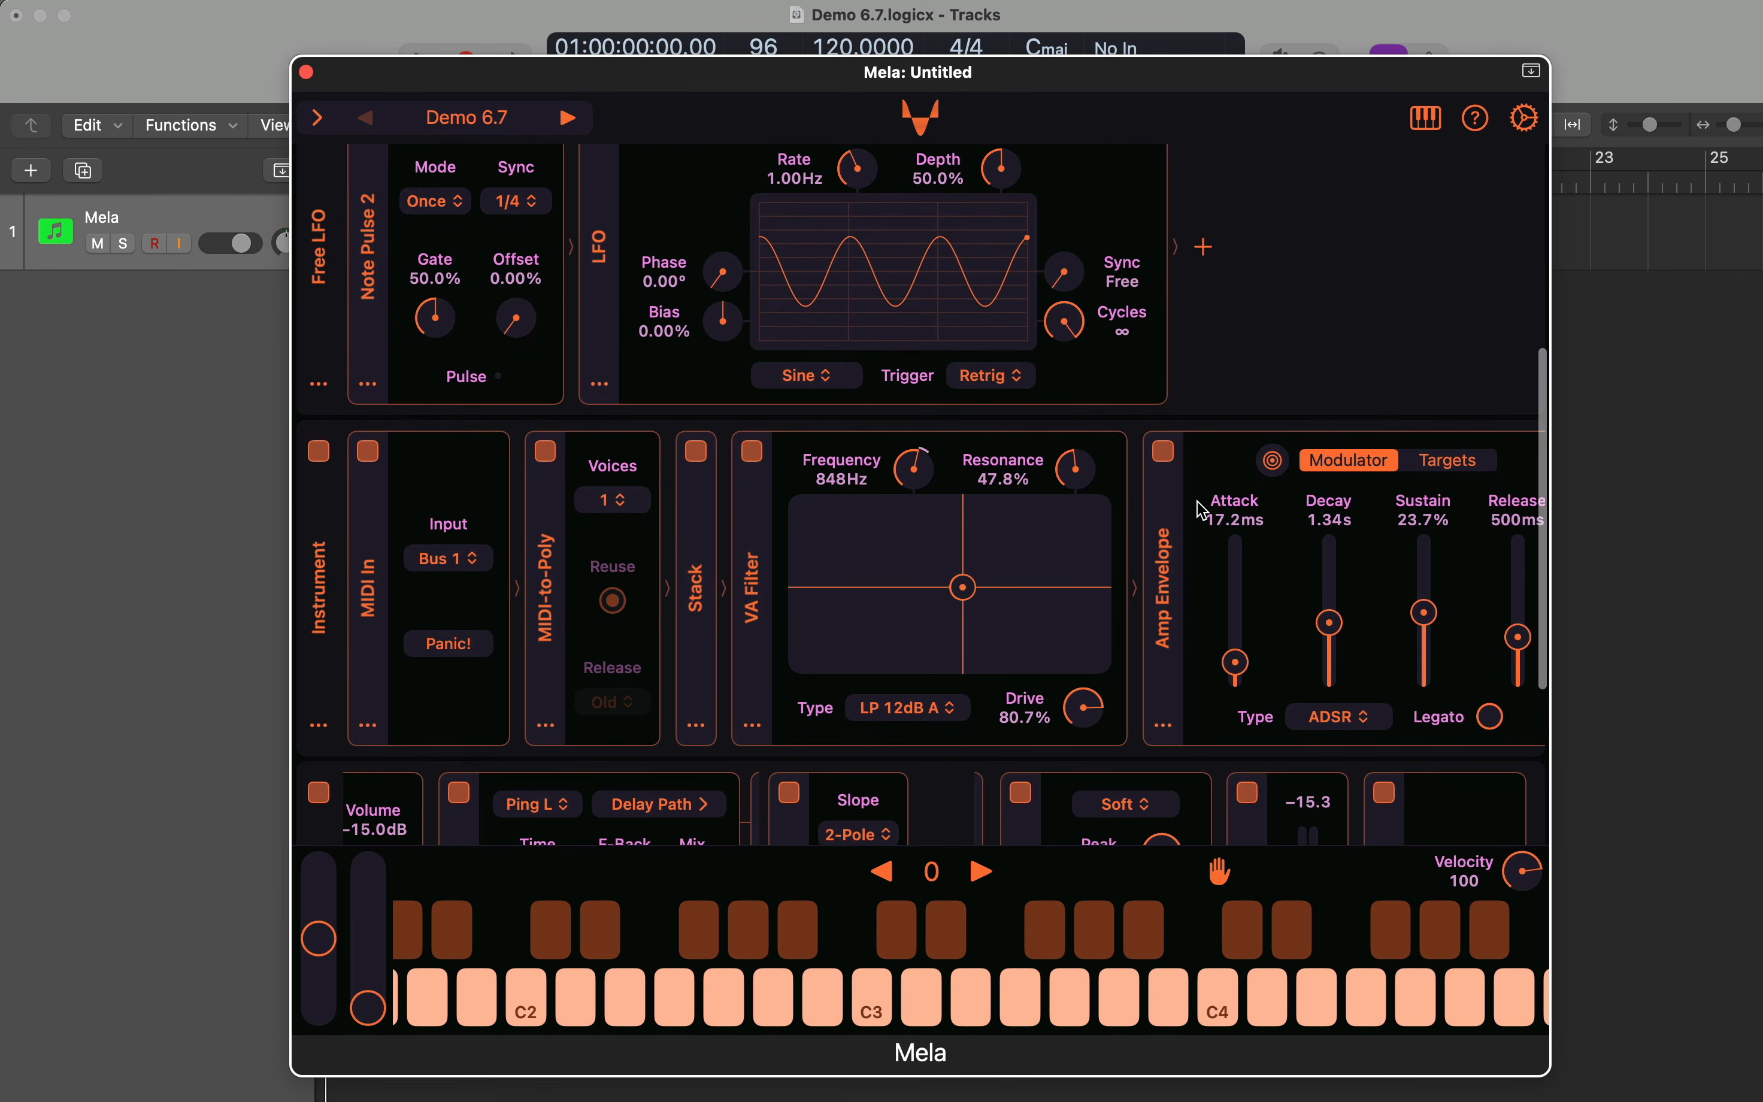
pyautogui.scroll(-3, 1119, 661)
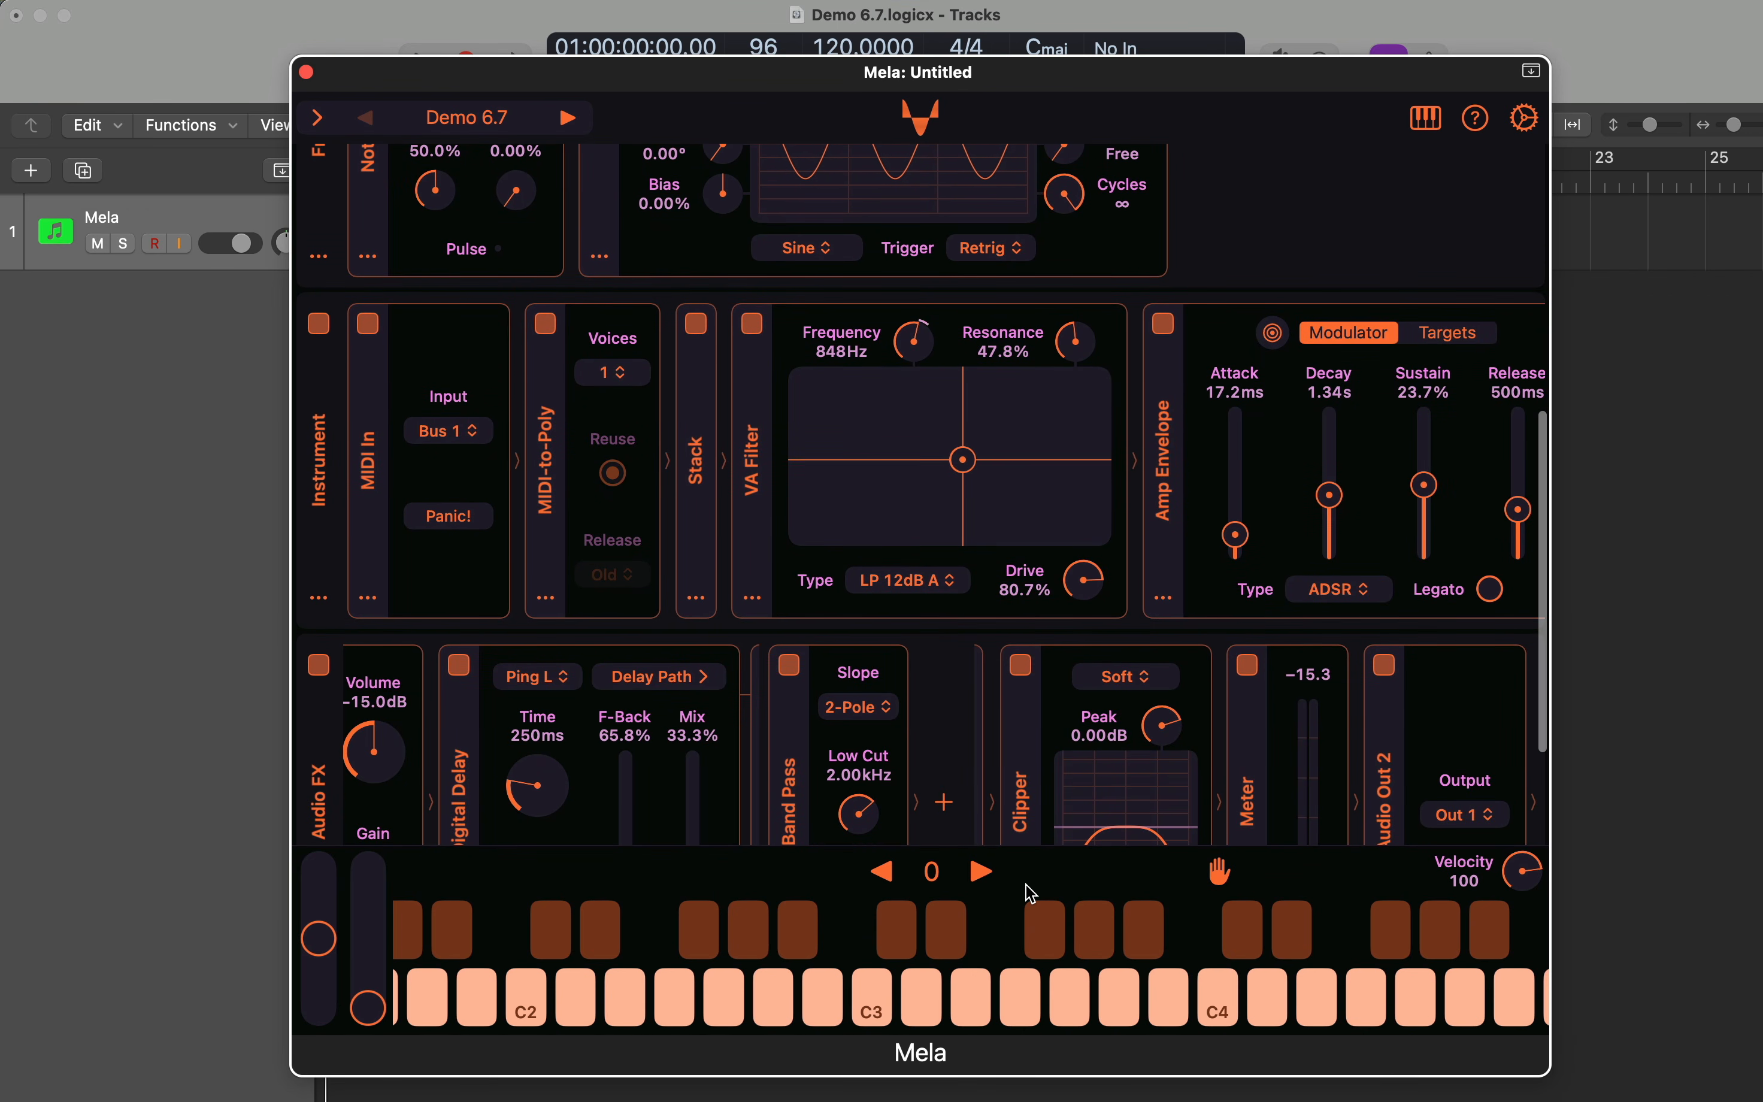
pyautogui.scroll(3, 992, 684)
pyautogui.scroll(8, 993, 683)
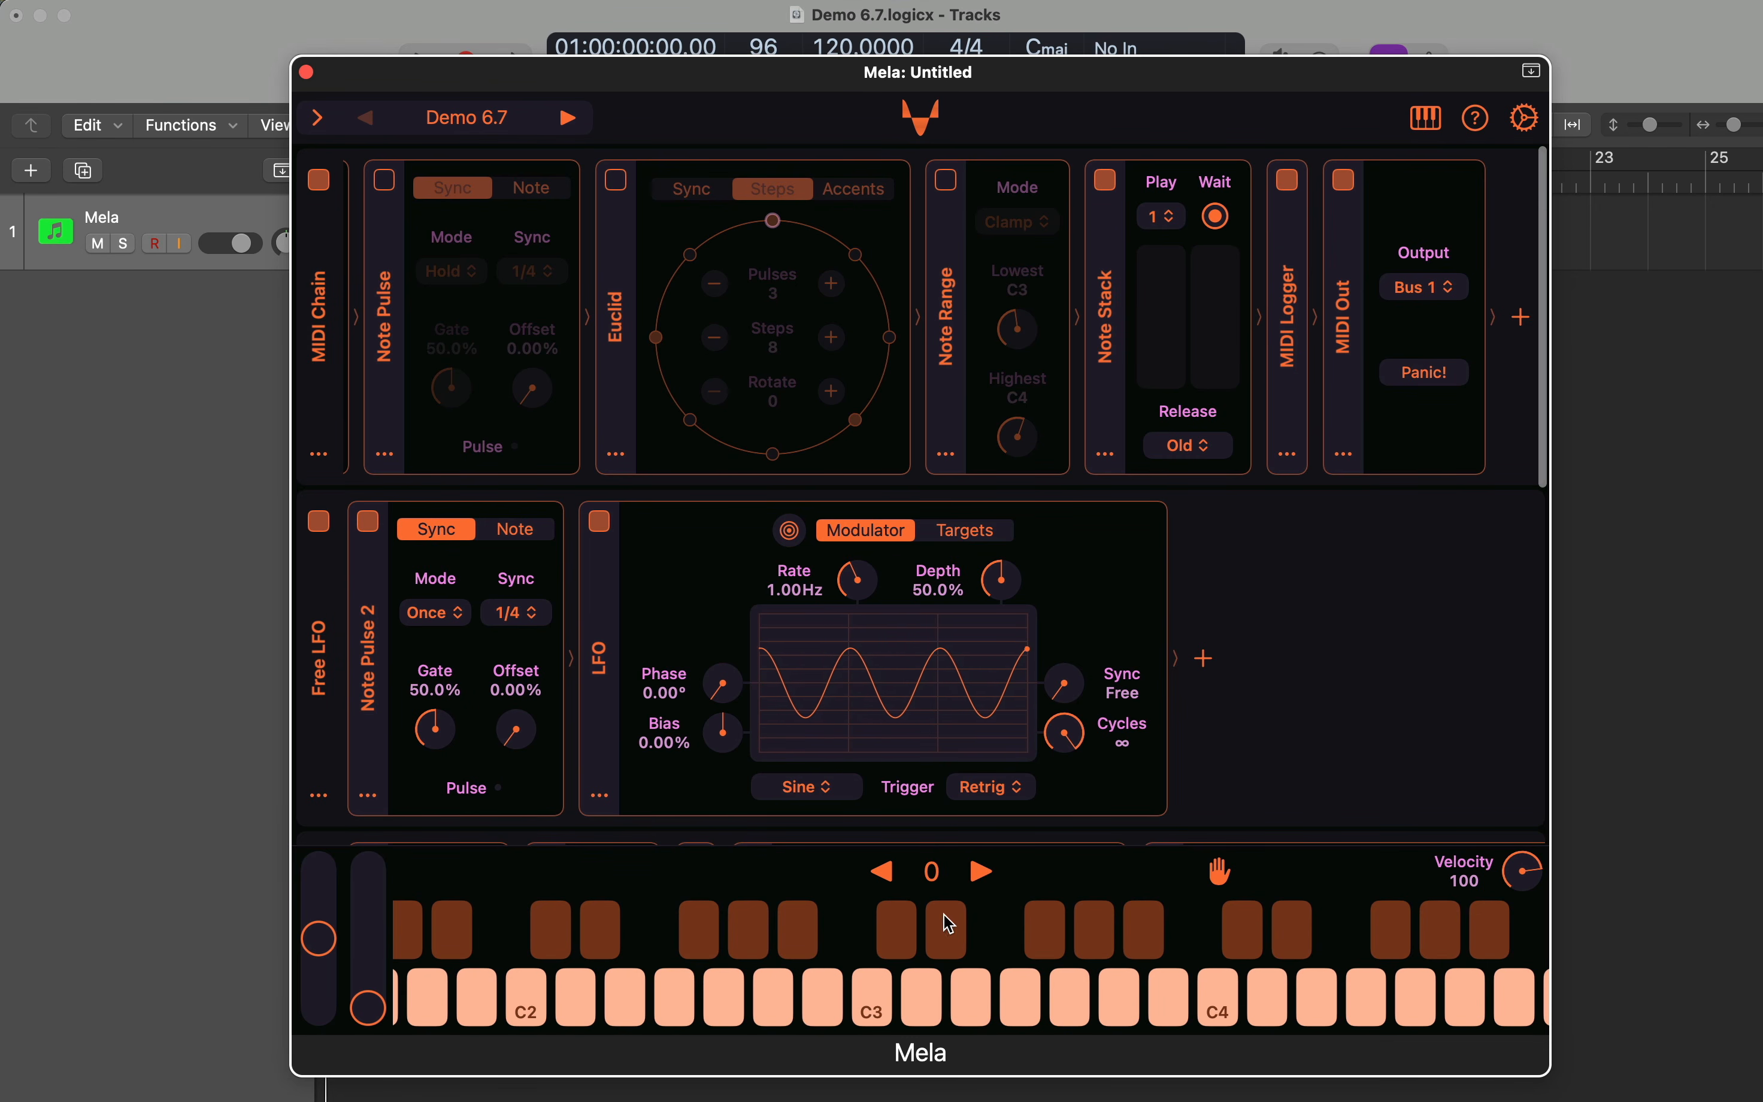
# - Hold C3, E3 and G3 one after another on the keyboard and release them in reverse order to test the Note Stack
pyautogui.click(868, 992)
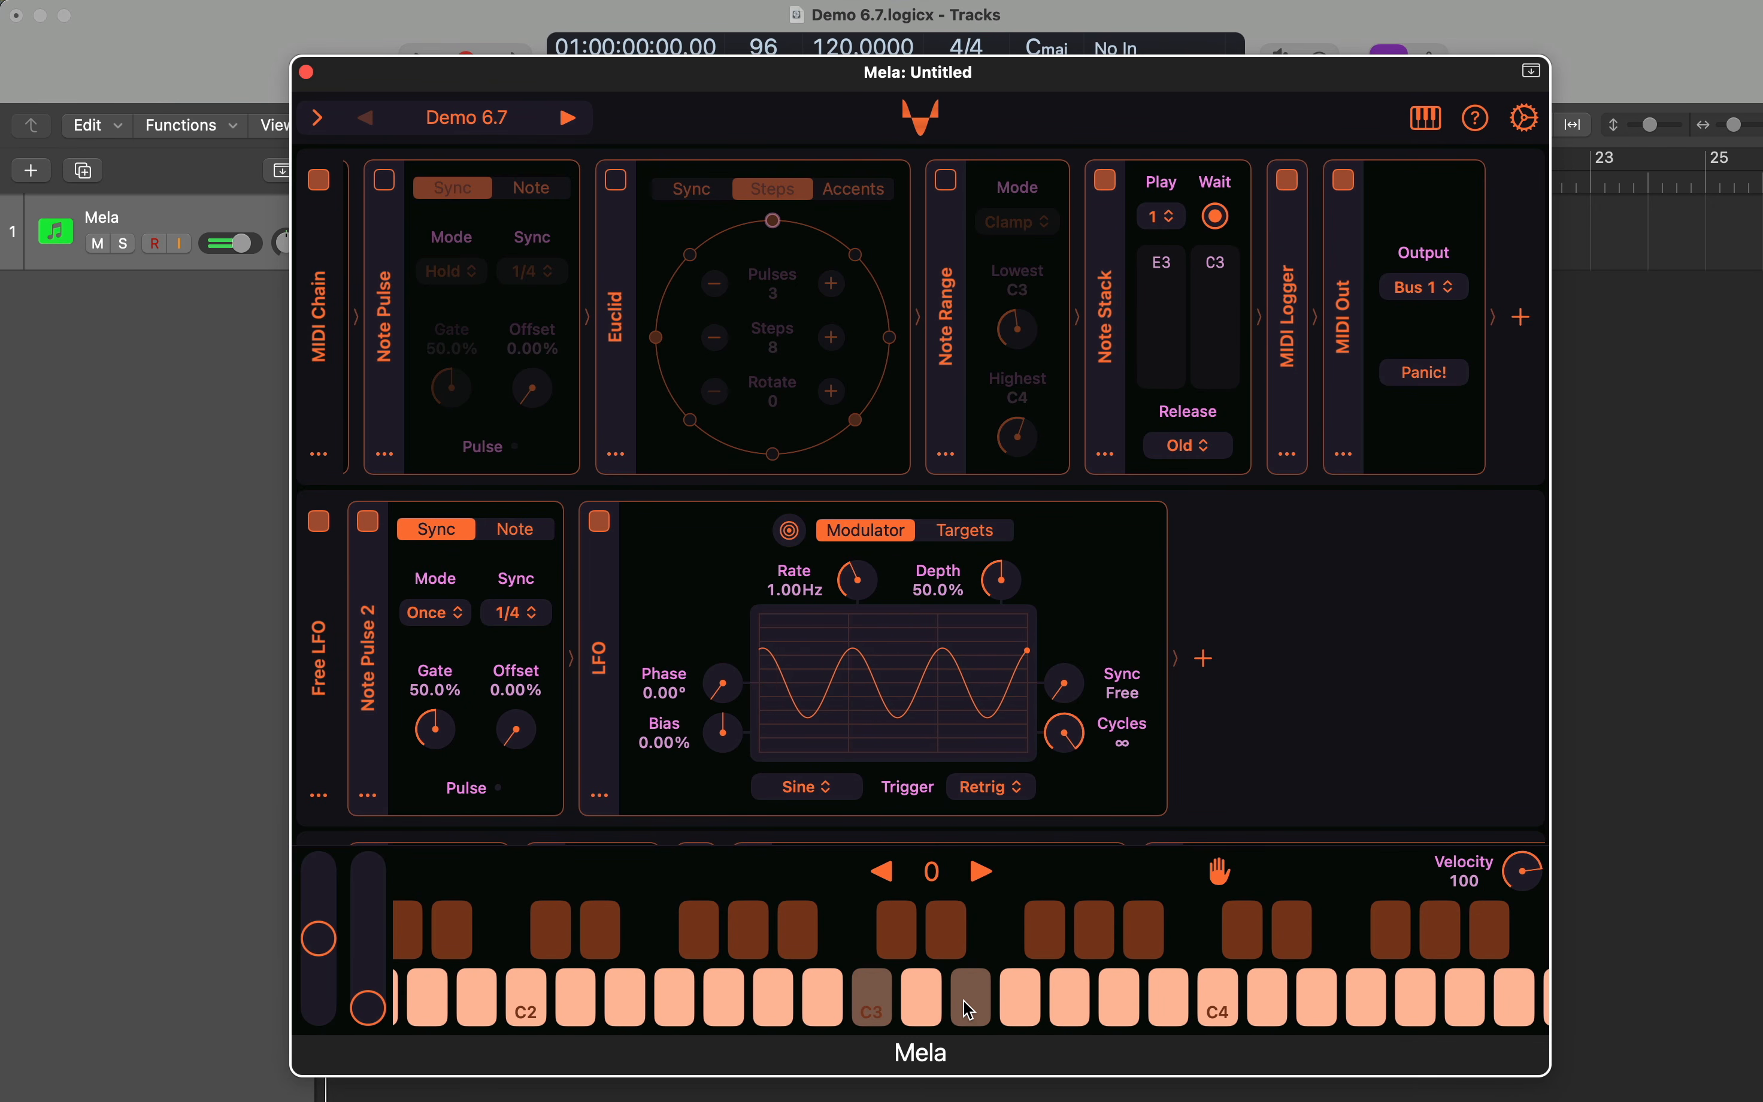
pyautogui.click(1067, 1003)
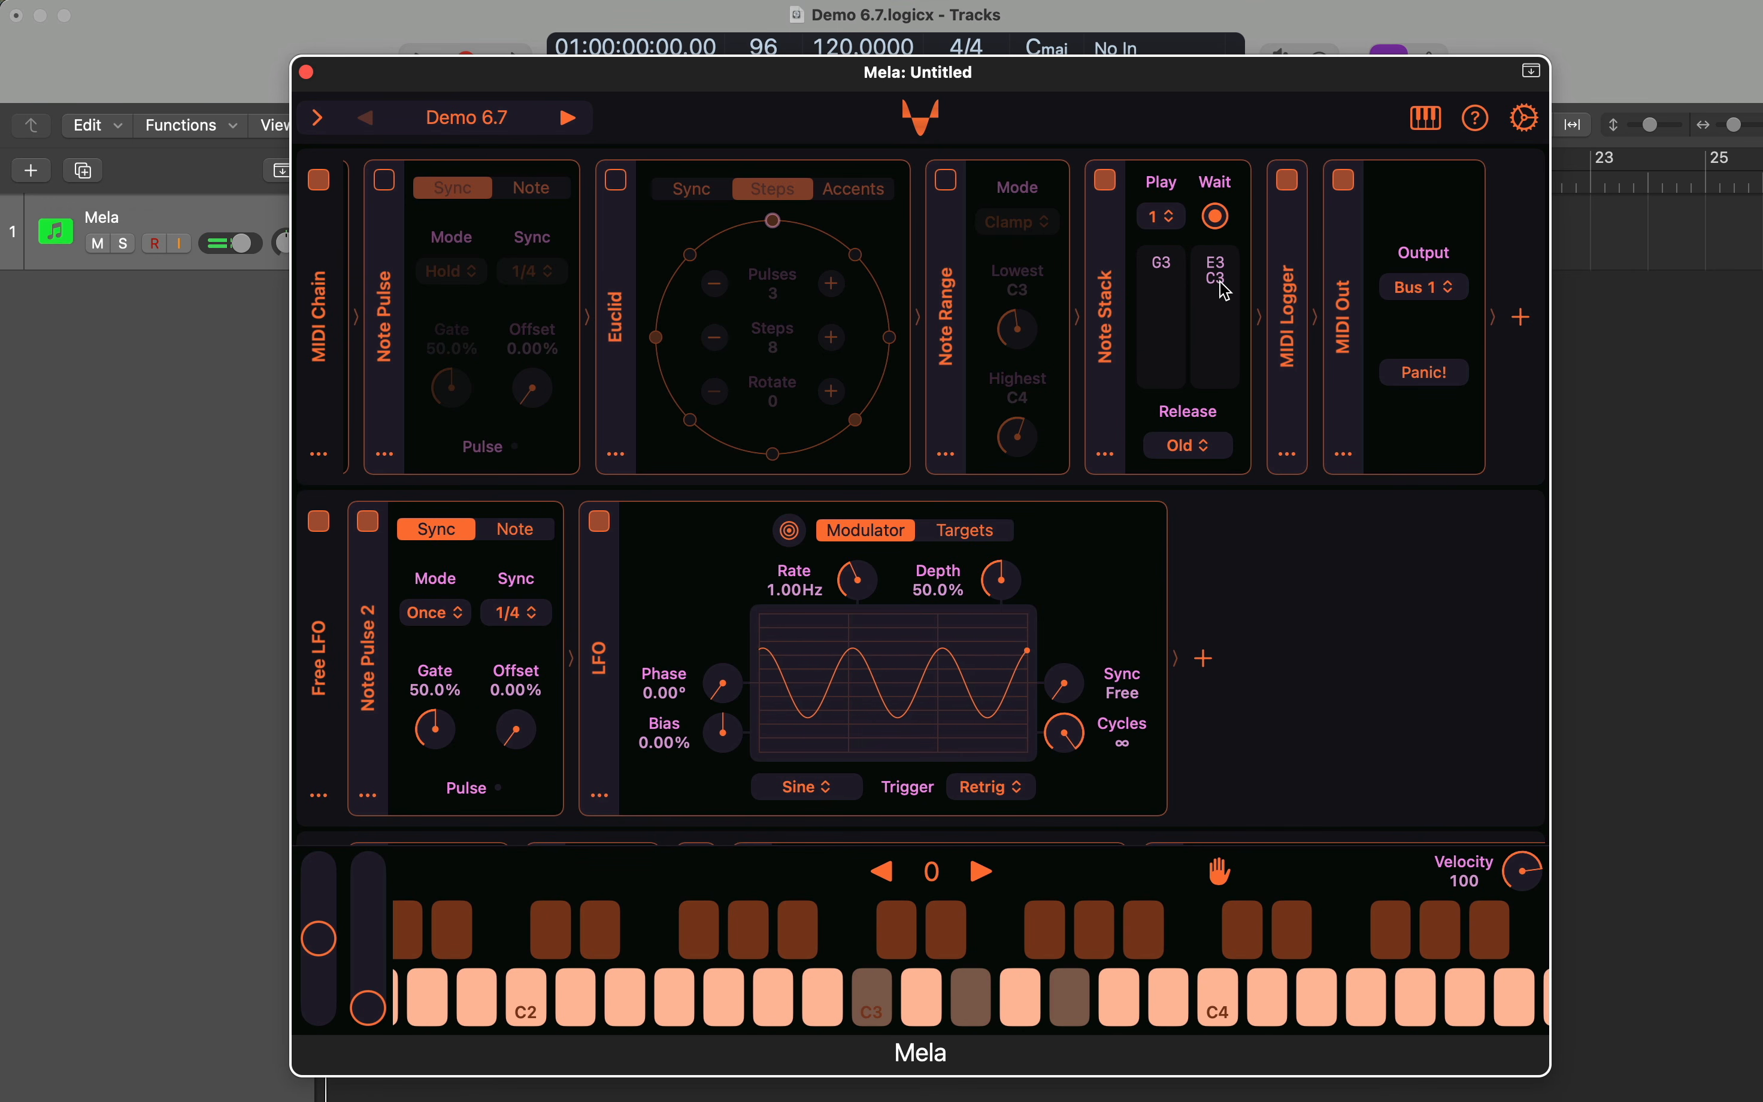
pyautogui.click(1074, 1011)
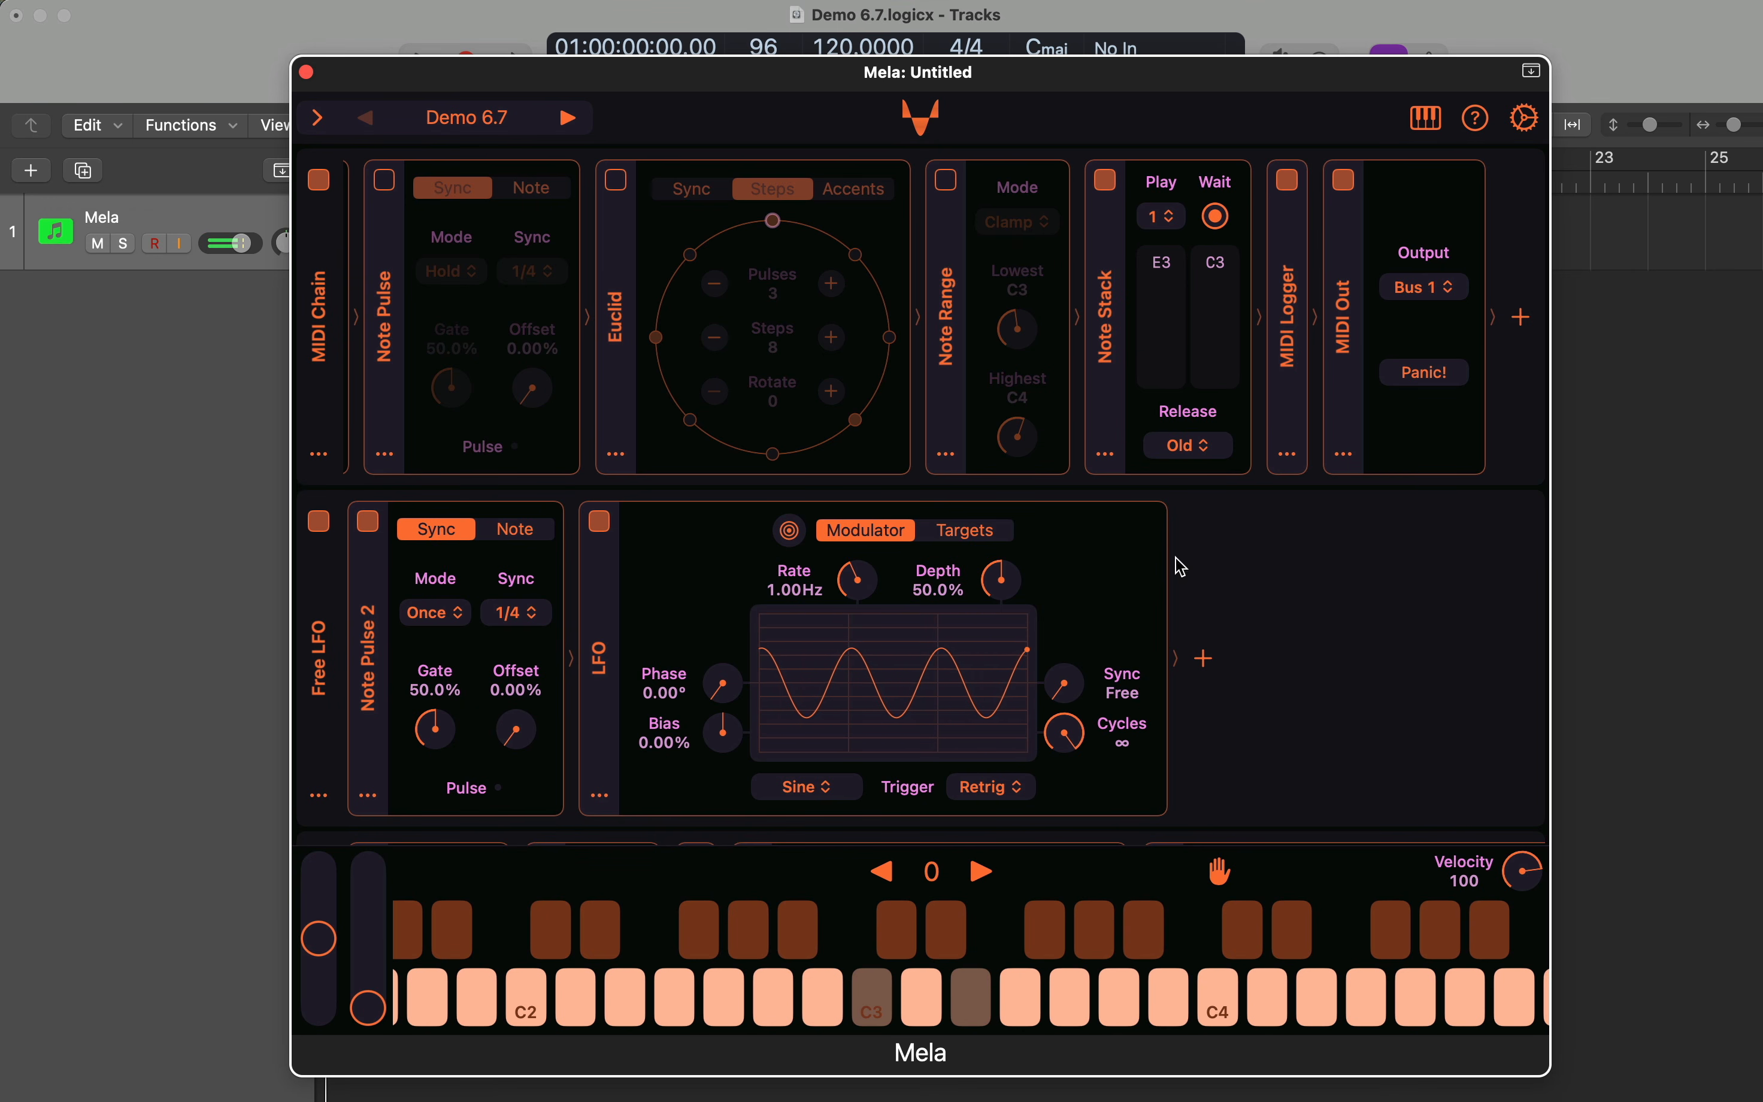
pyautogui.click(976, 999)
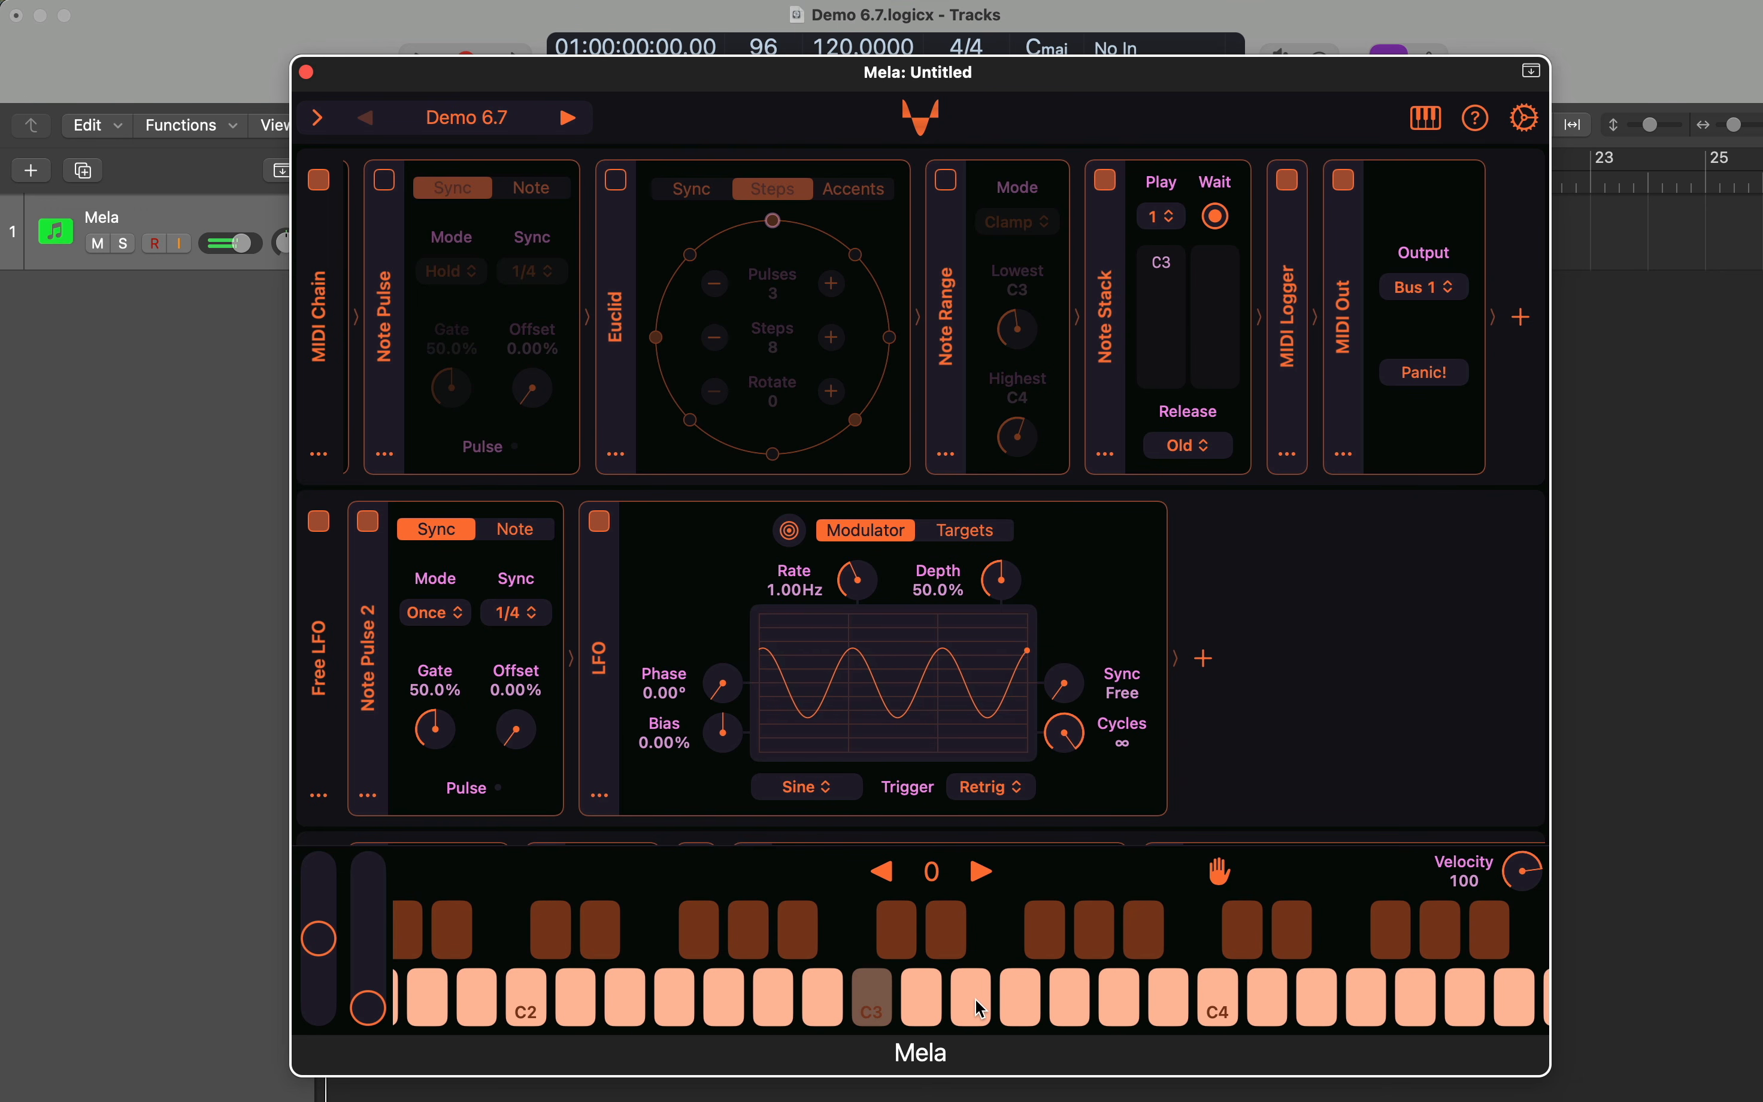
pyautogui.click(880, 1004)
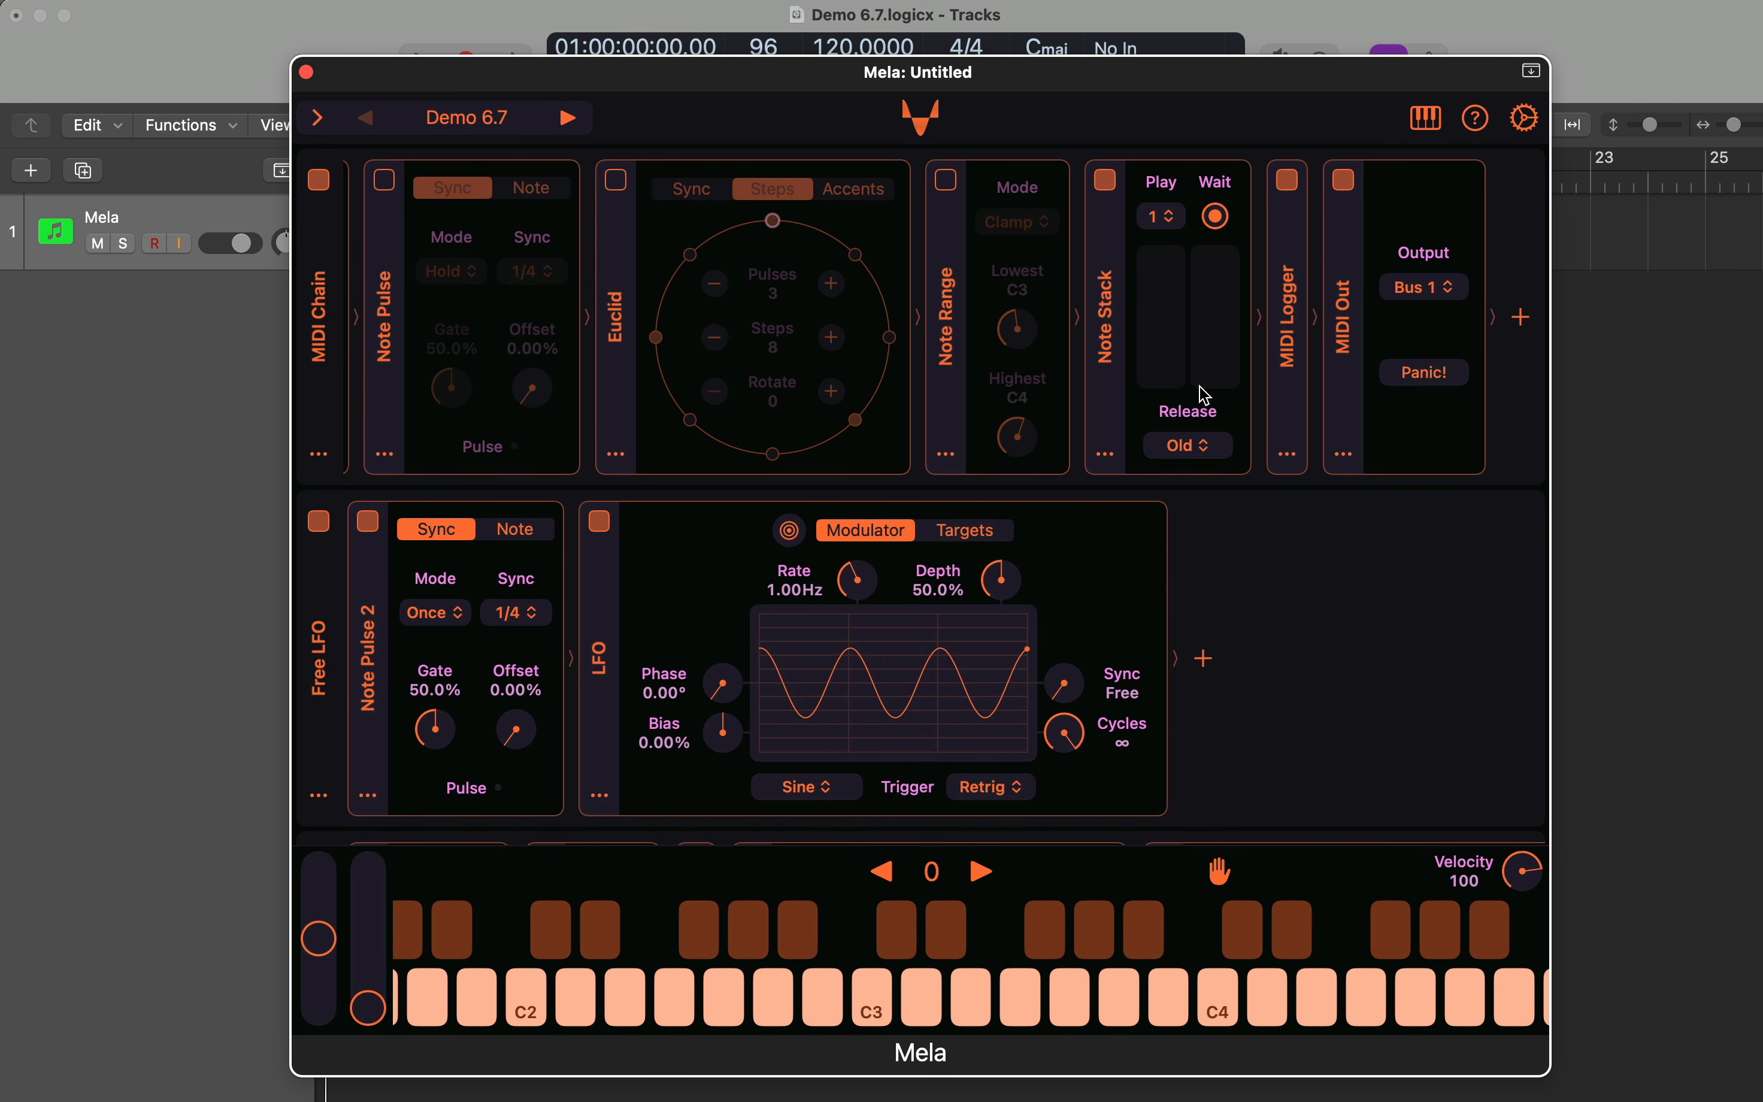
# - View the Note Stack's Play count options without changing them, and turn off its Wait option
pyautogui.click(1148, 216)
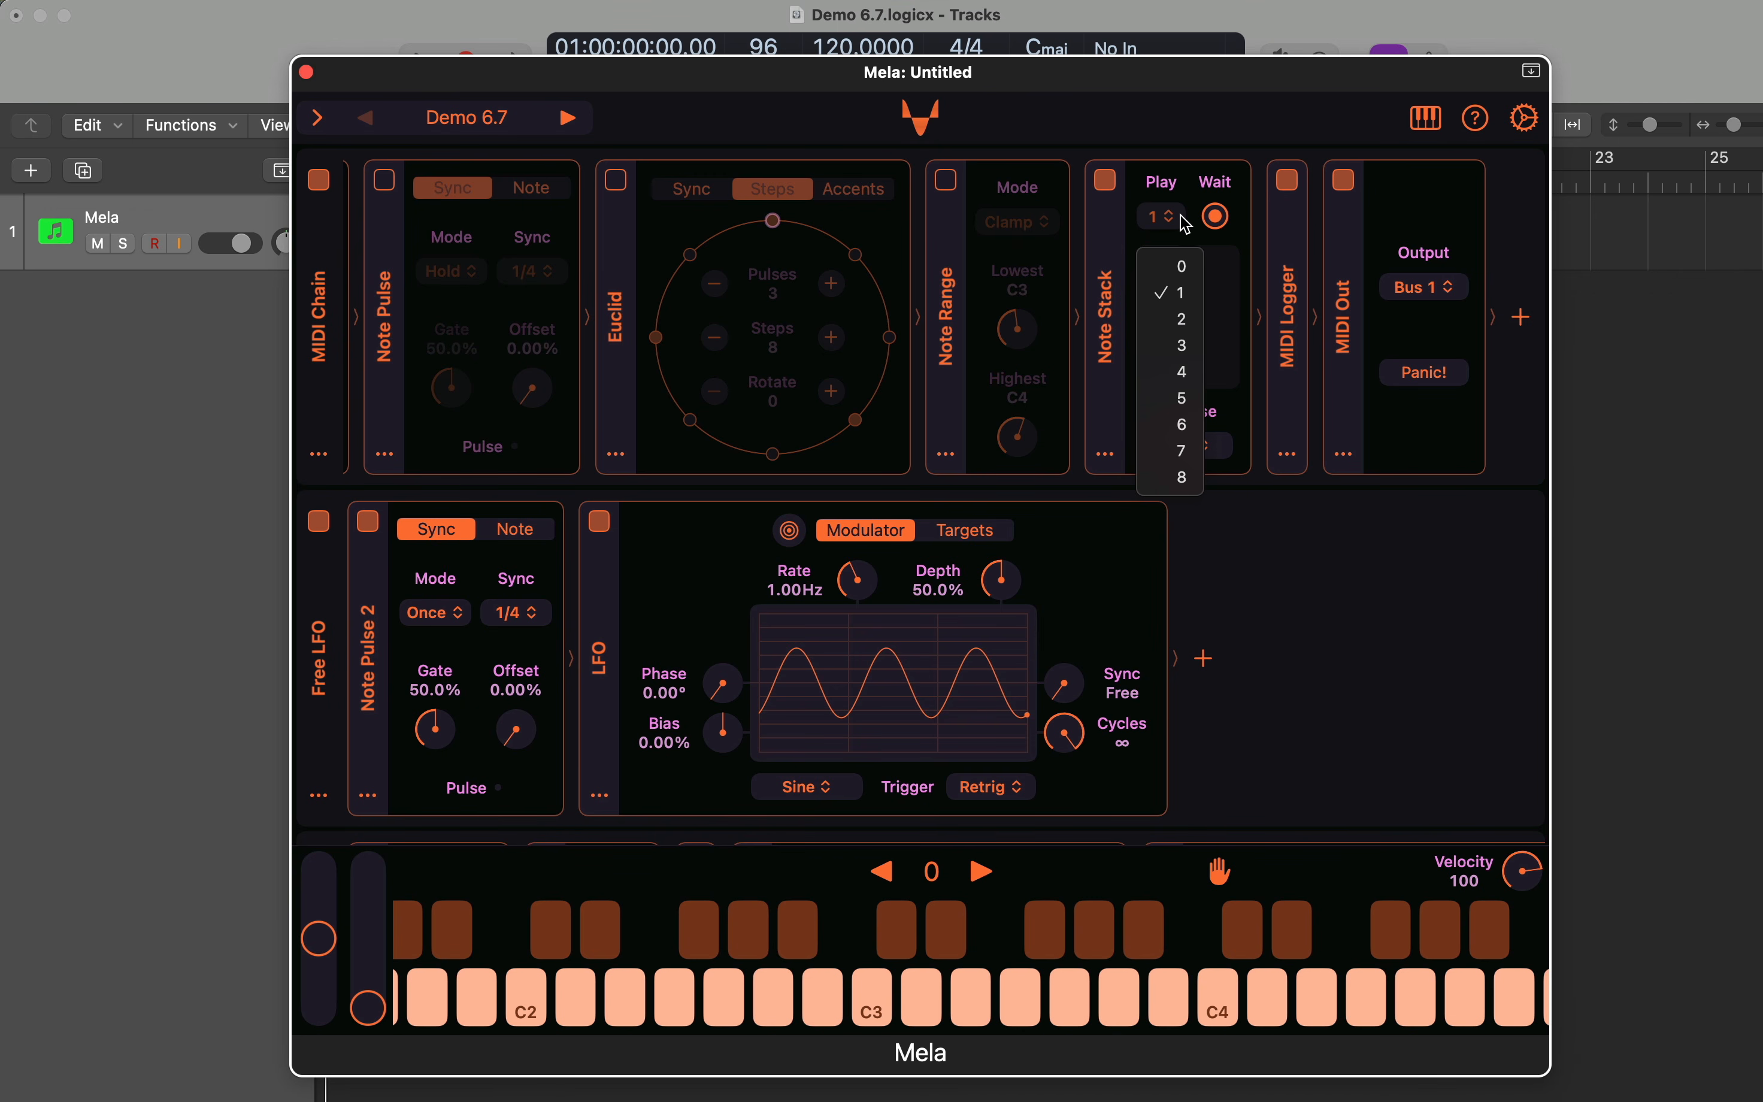
pyautogui.click(1295, 755)
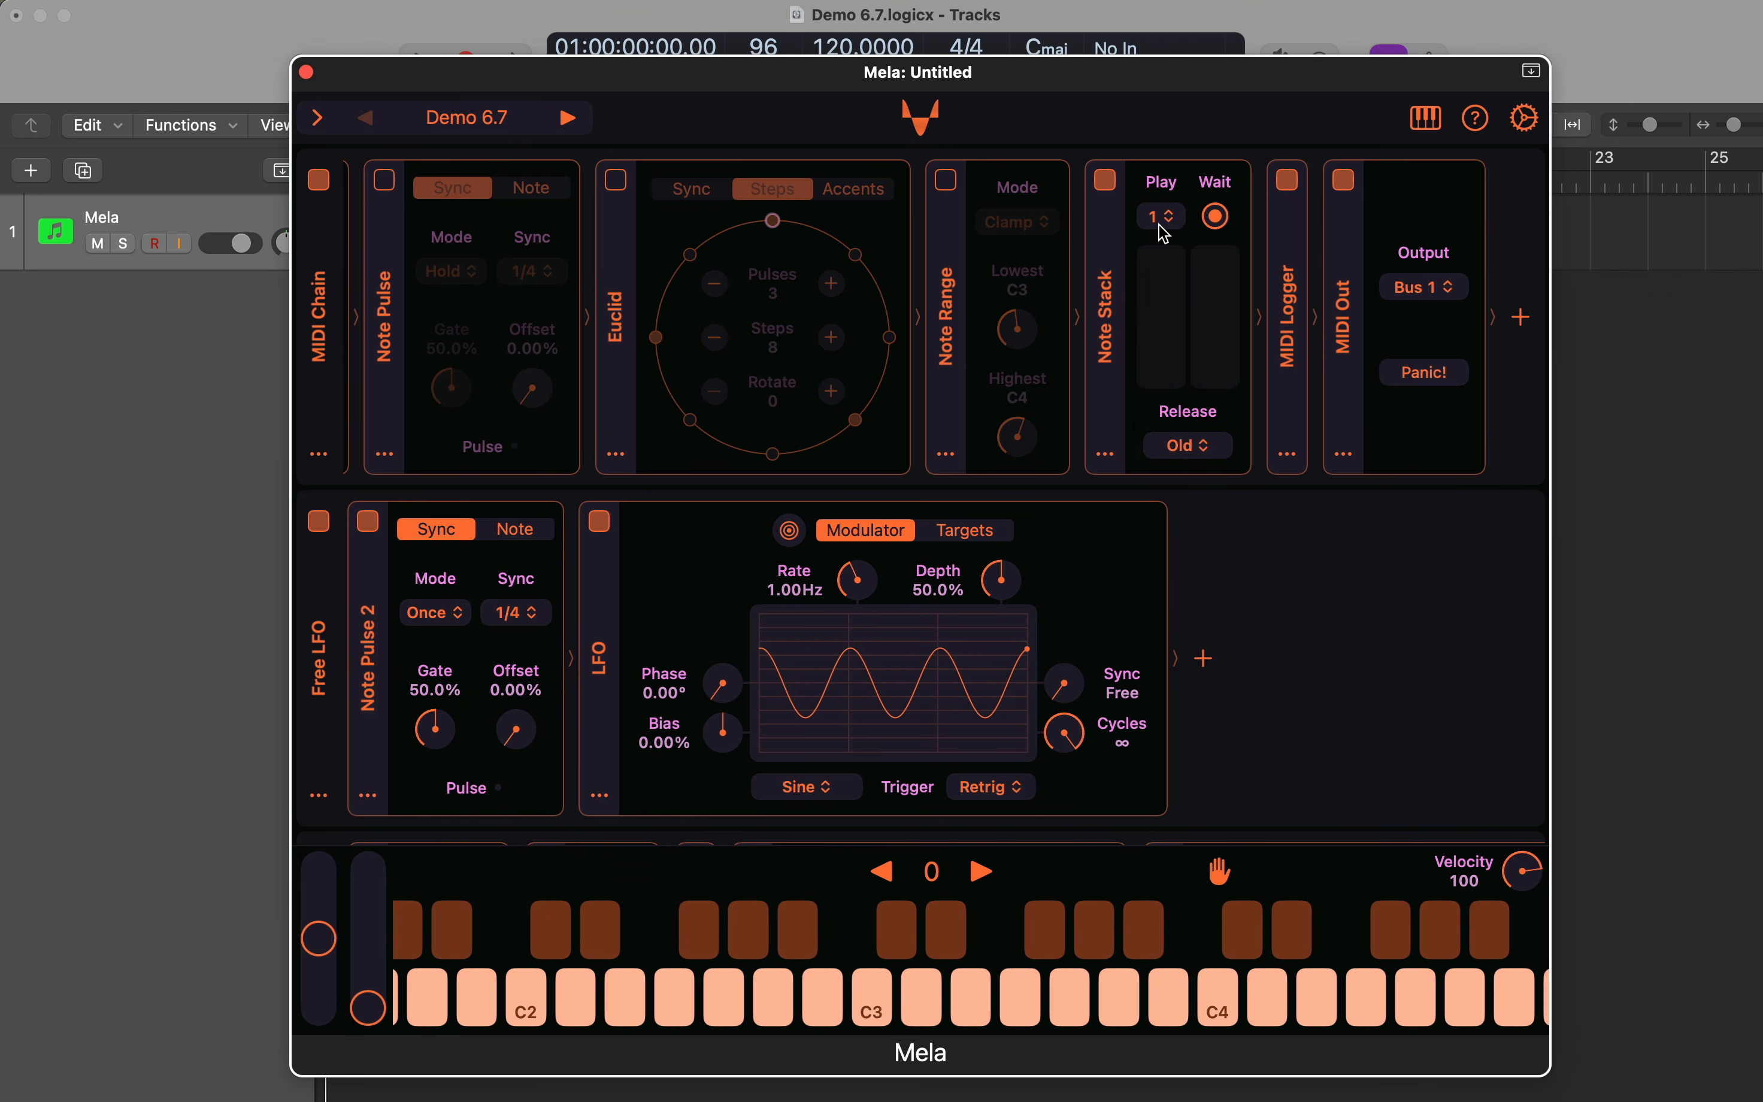
pyautogui.click(1221, 221)
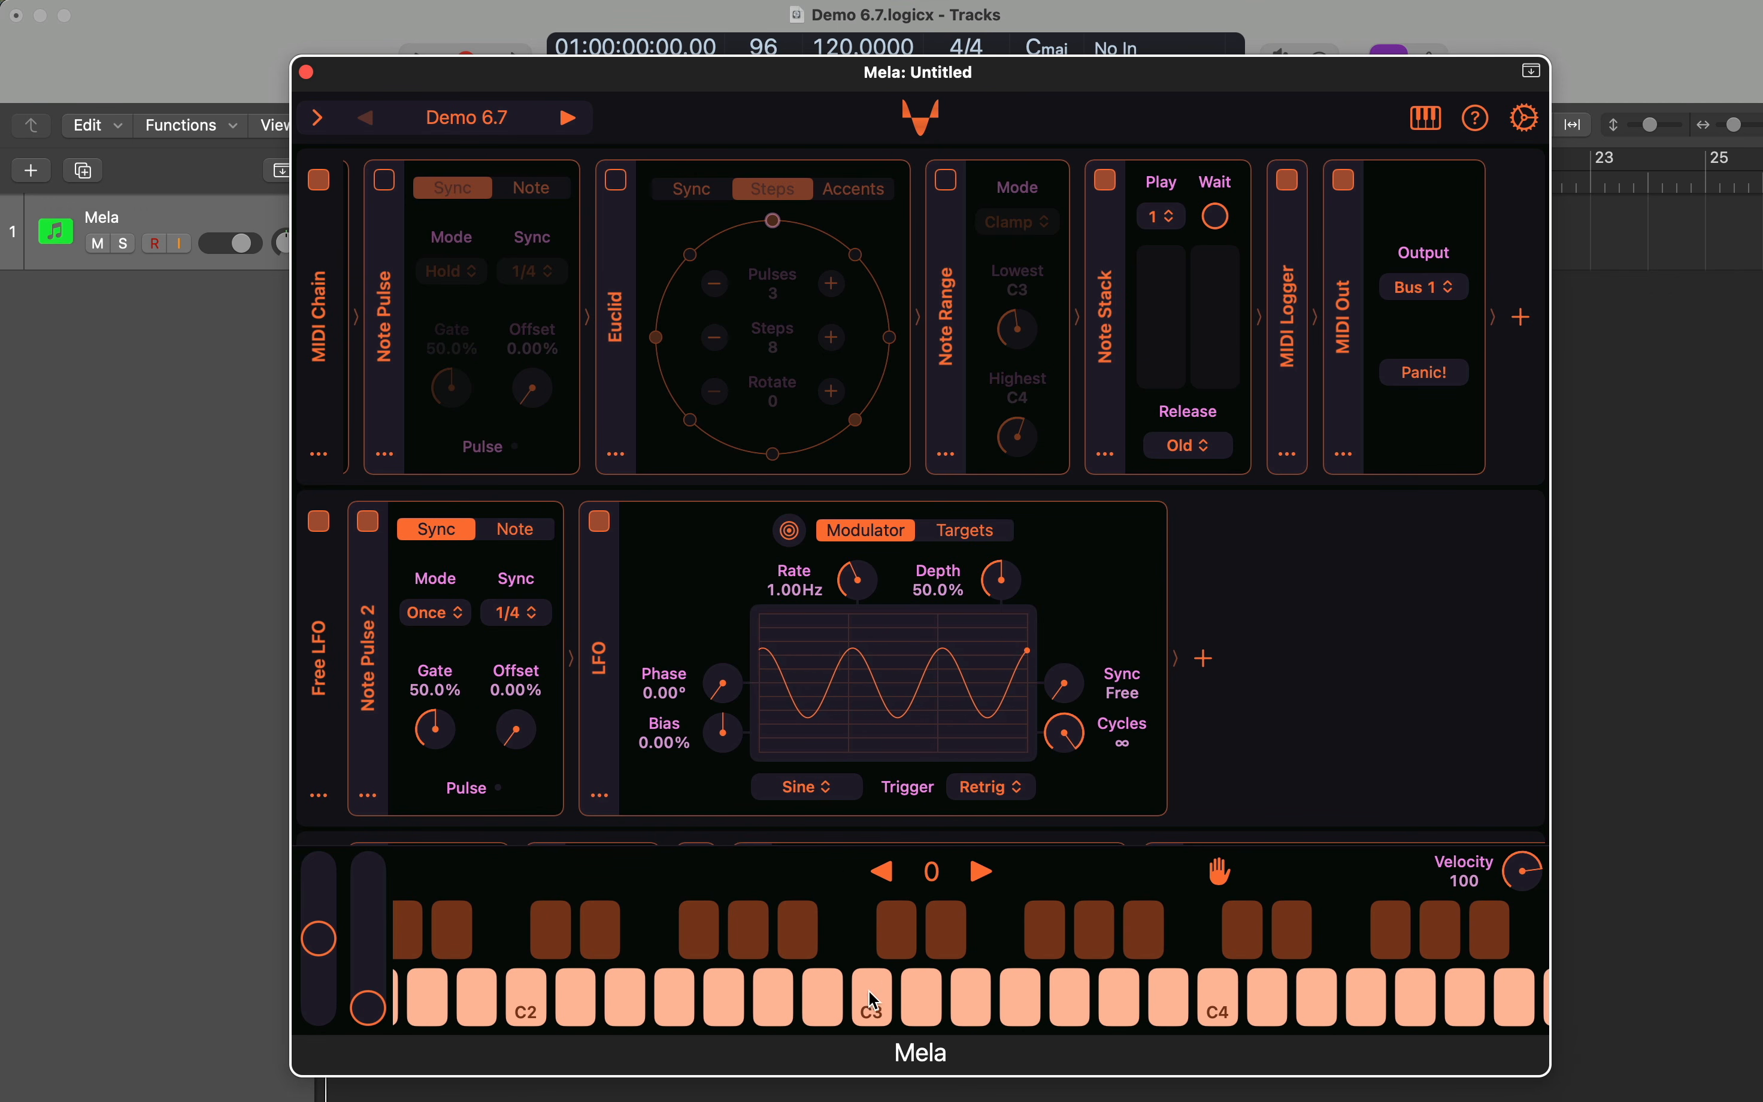
# - With Wait off, add E3 and G3 to the held C3 and release all three notes in reverse order
pyautogui.click(972, 1009)
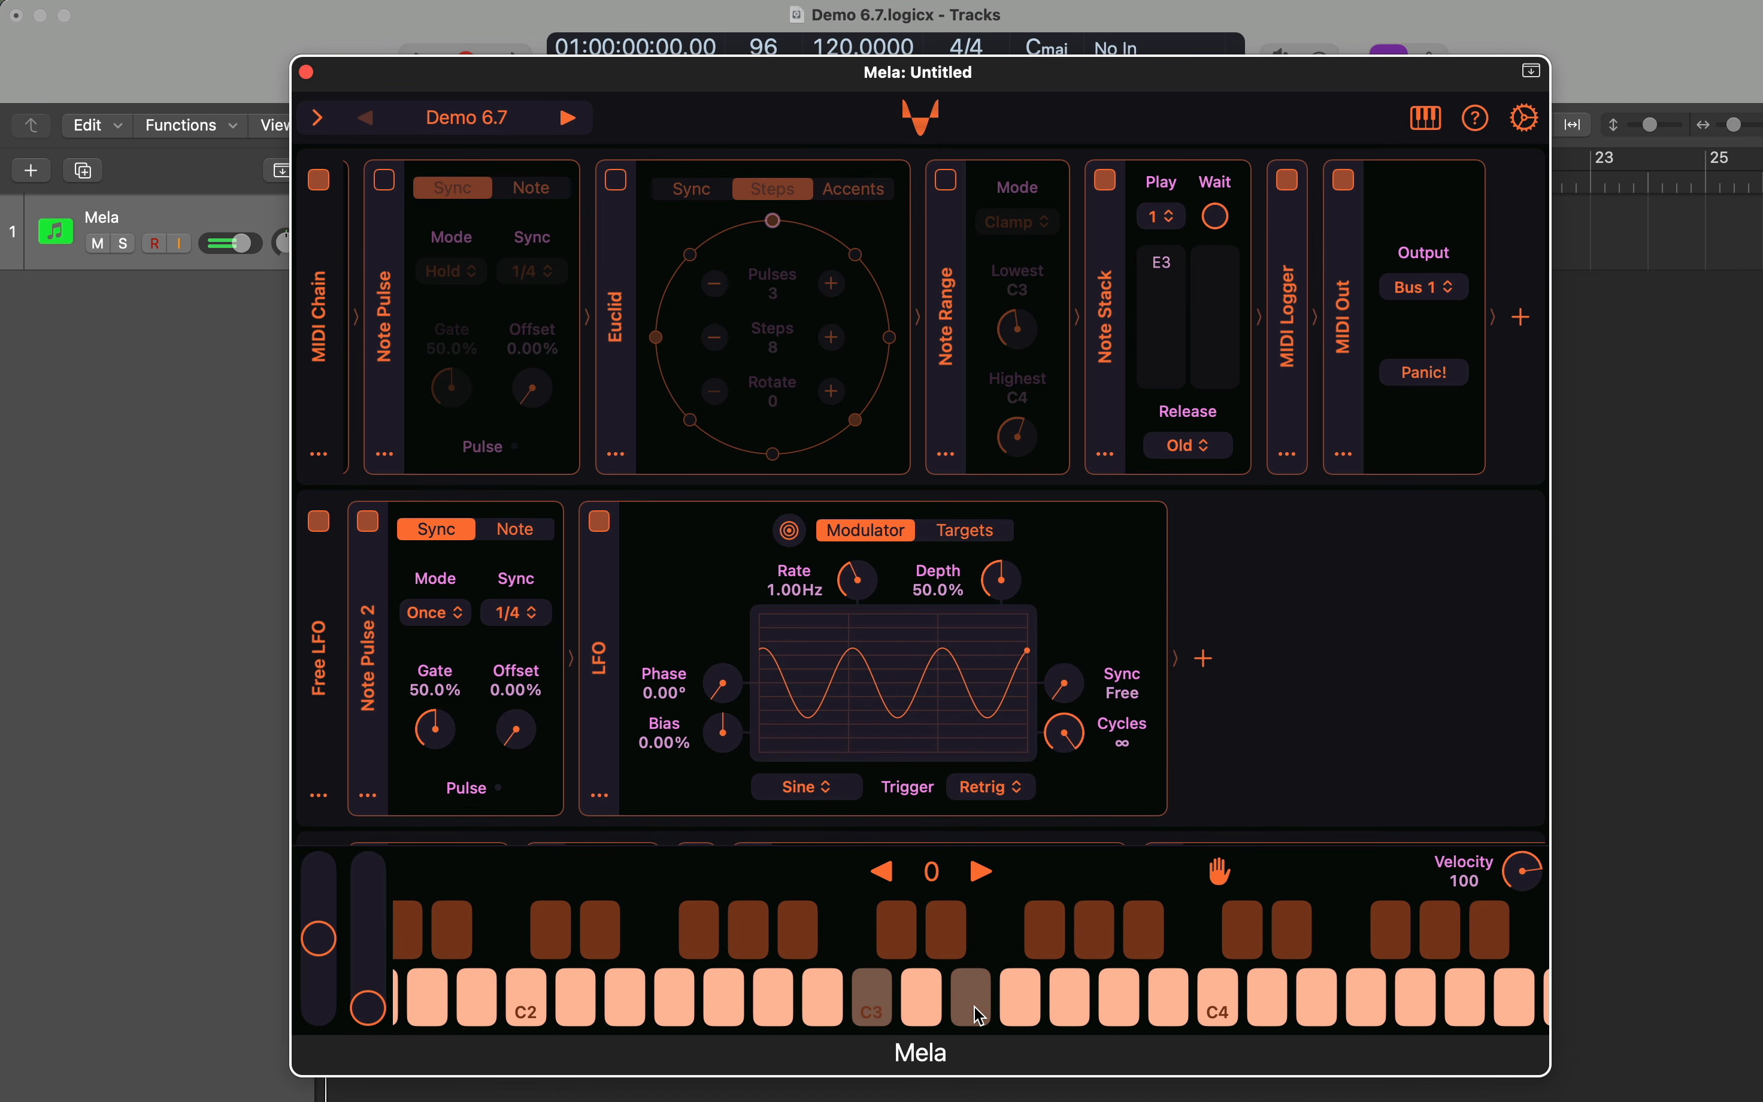
pyautogui.click(1088, 1017)
pyautogui.click(1087, 1017)
pyautogui.click(967, 1016)
pyautogui.click(873, 1015)
# - Set the Note Stack's Play count to 2 and turn its Wait option back on
pyautogui.scroll(-5, 1038, 744)
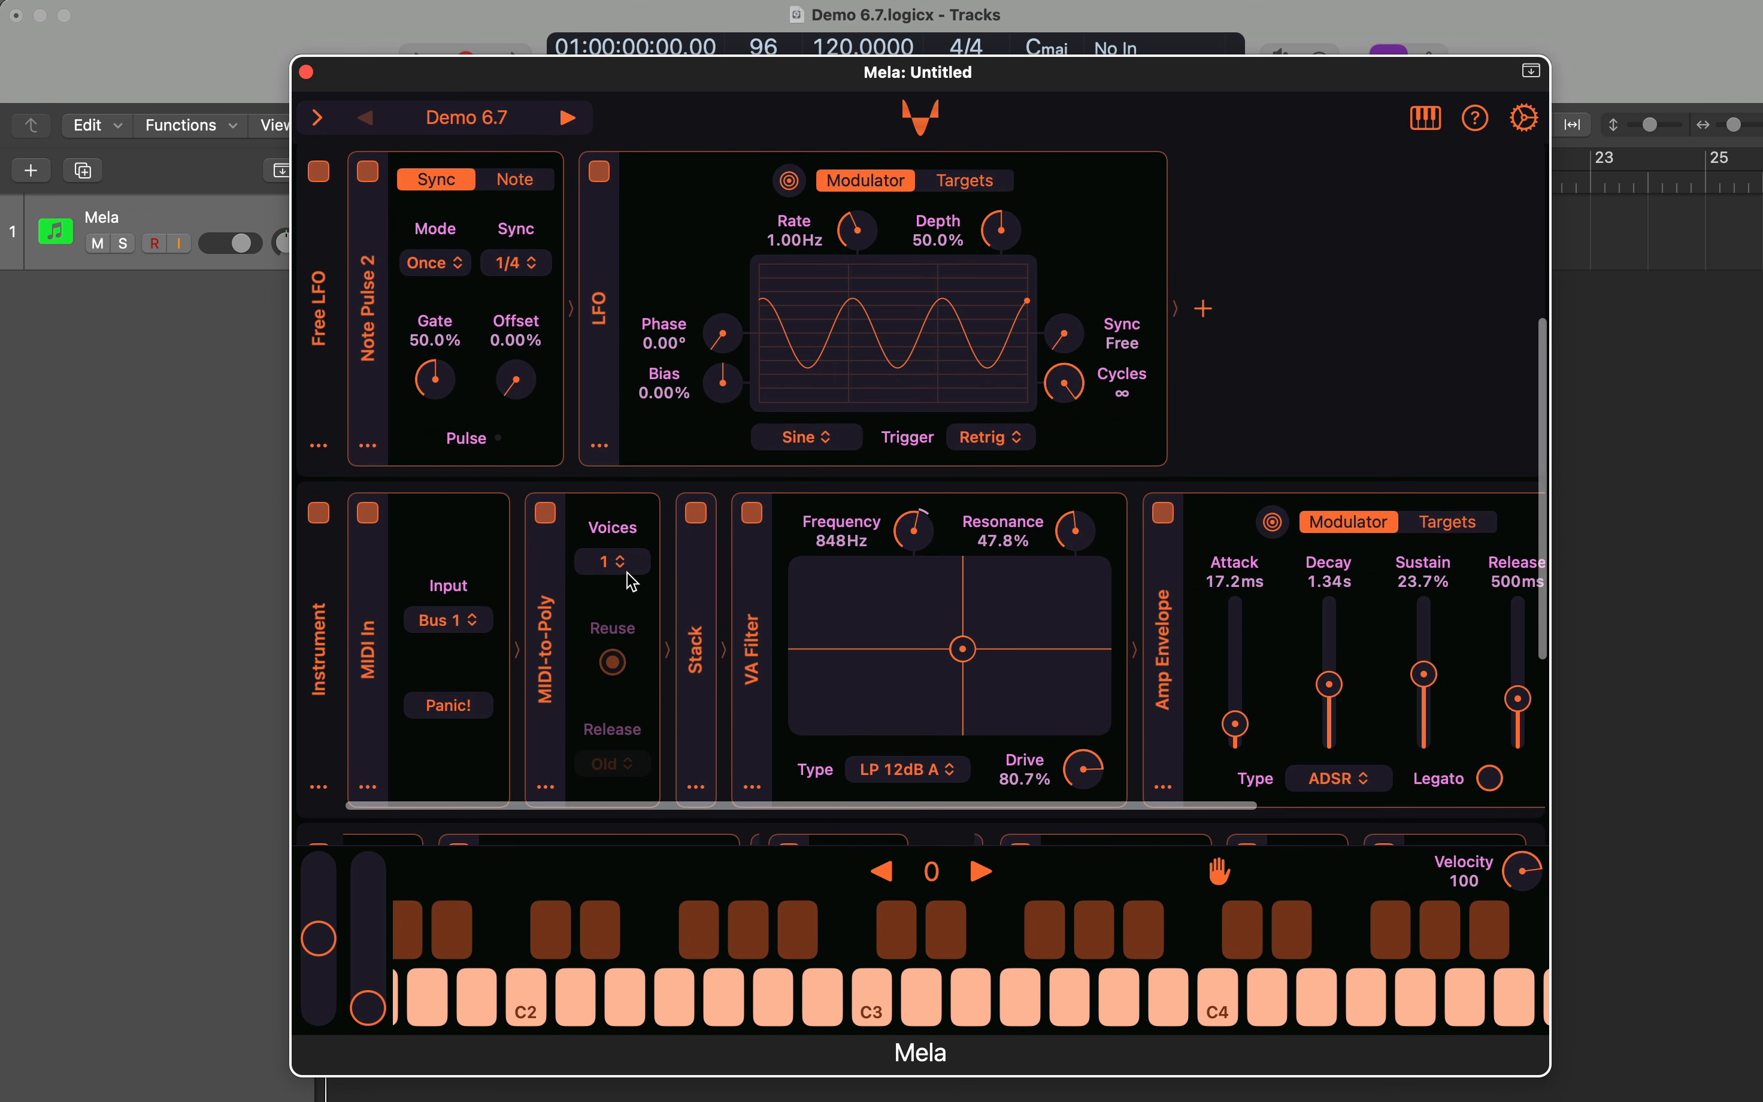
pyautogui.scroll(5, 611, 585)
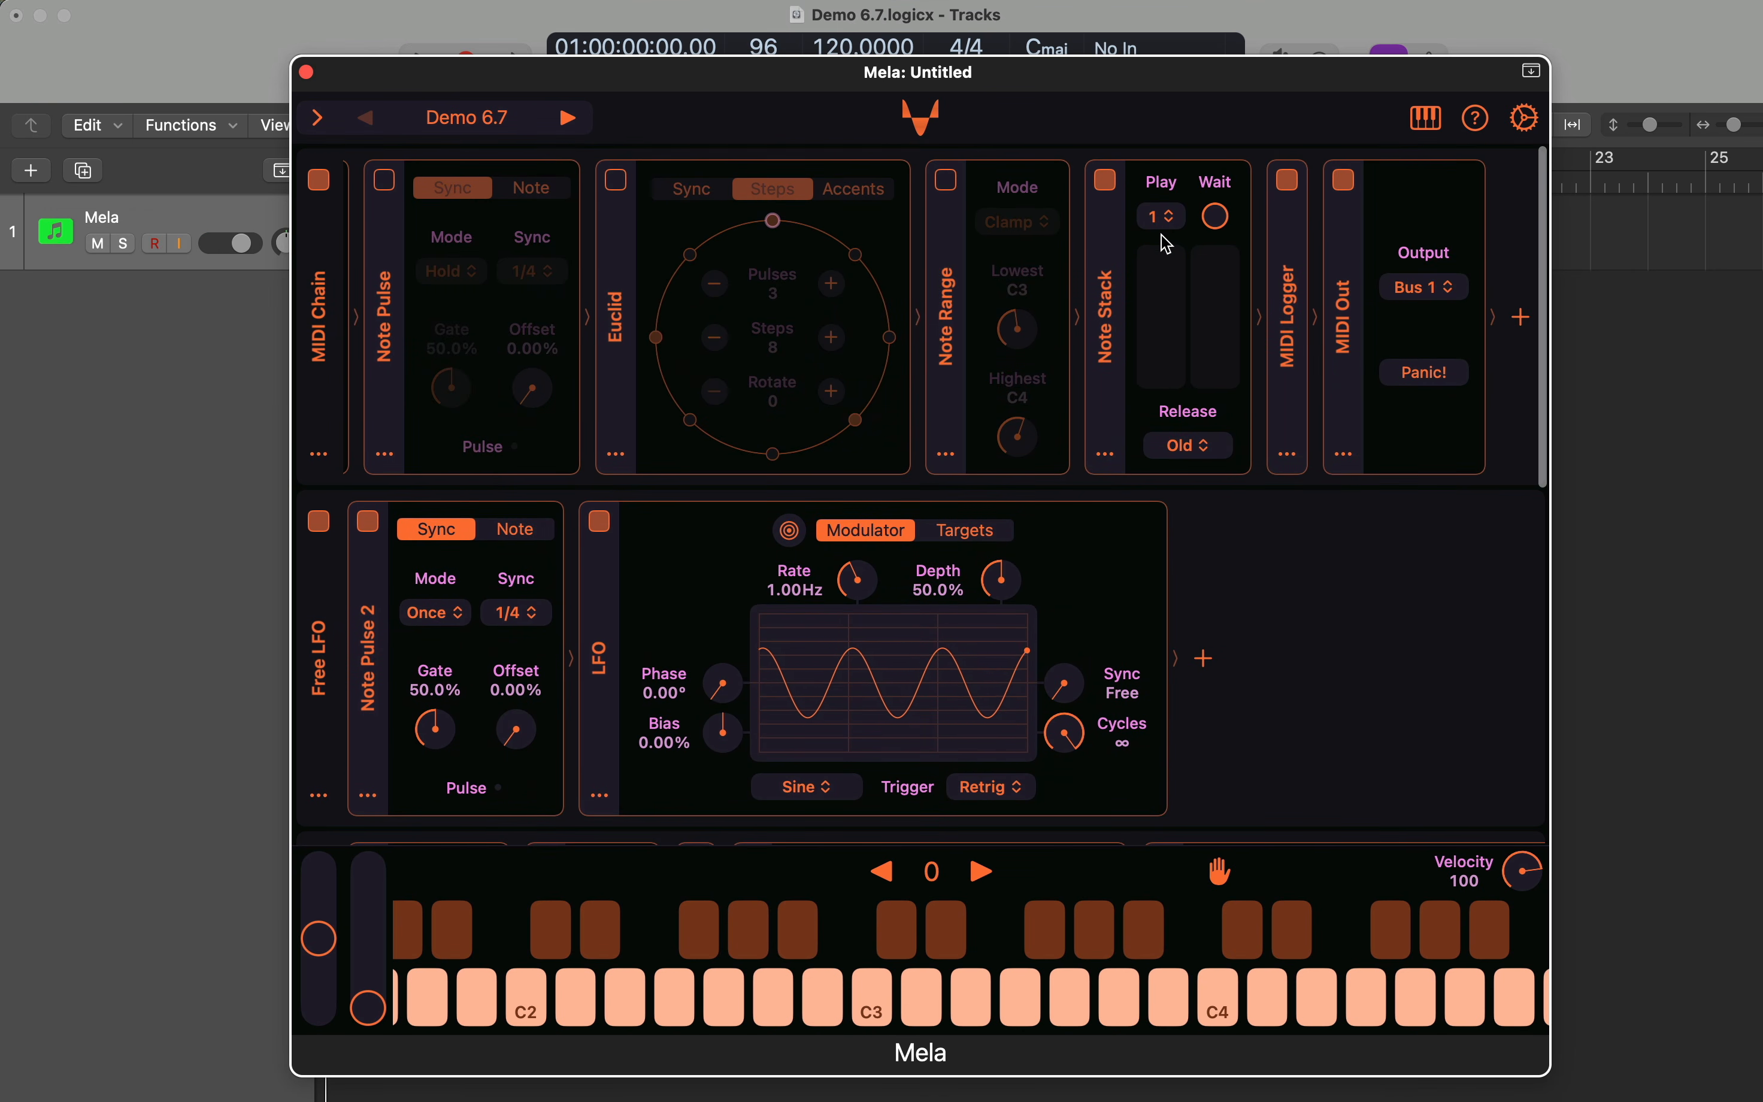
pyautogui.click(1169, 219)
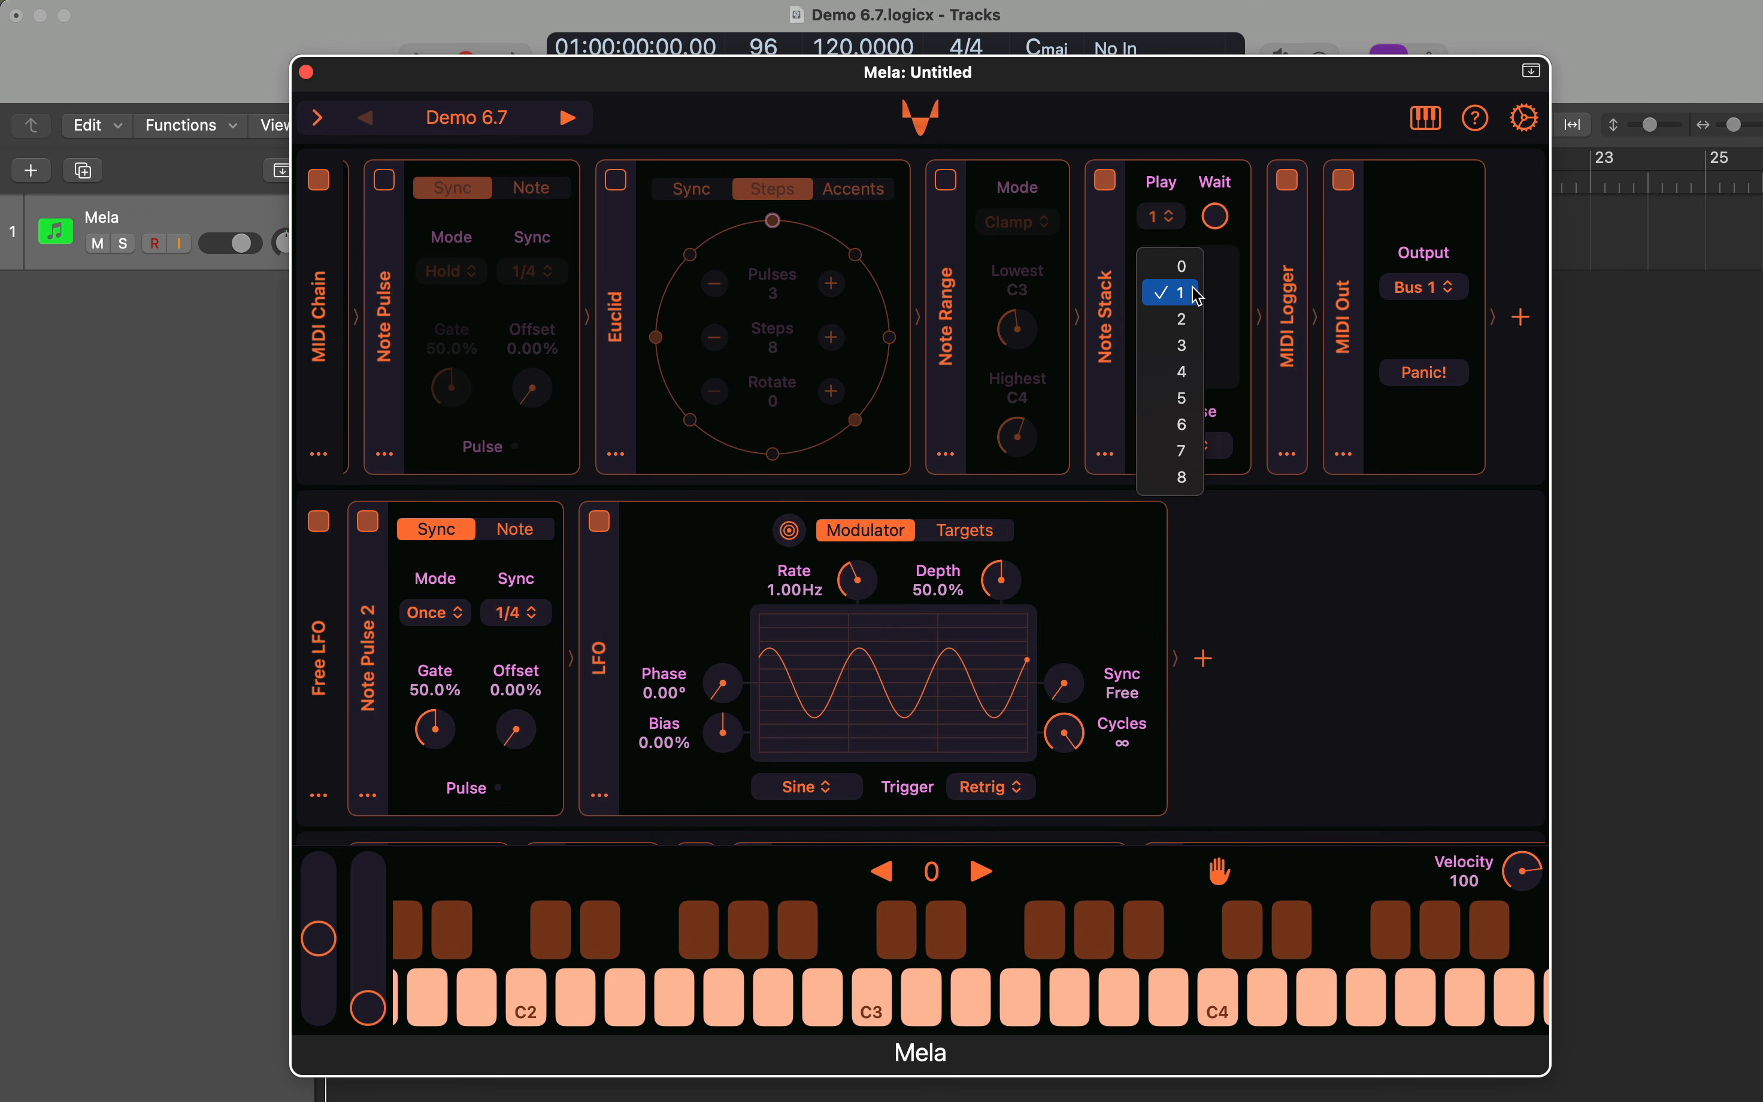
pyautogui.click(1188, 319)
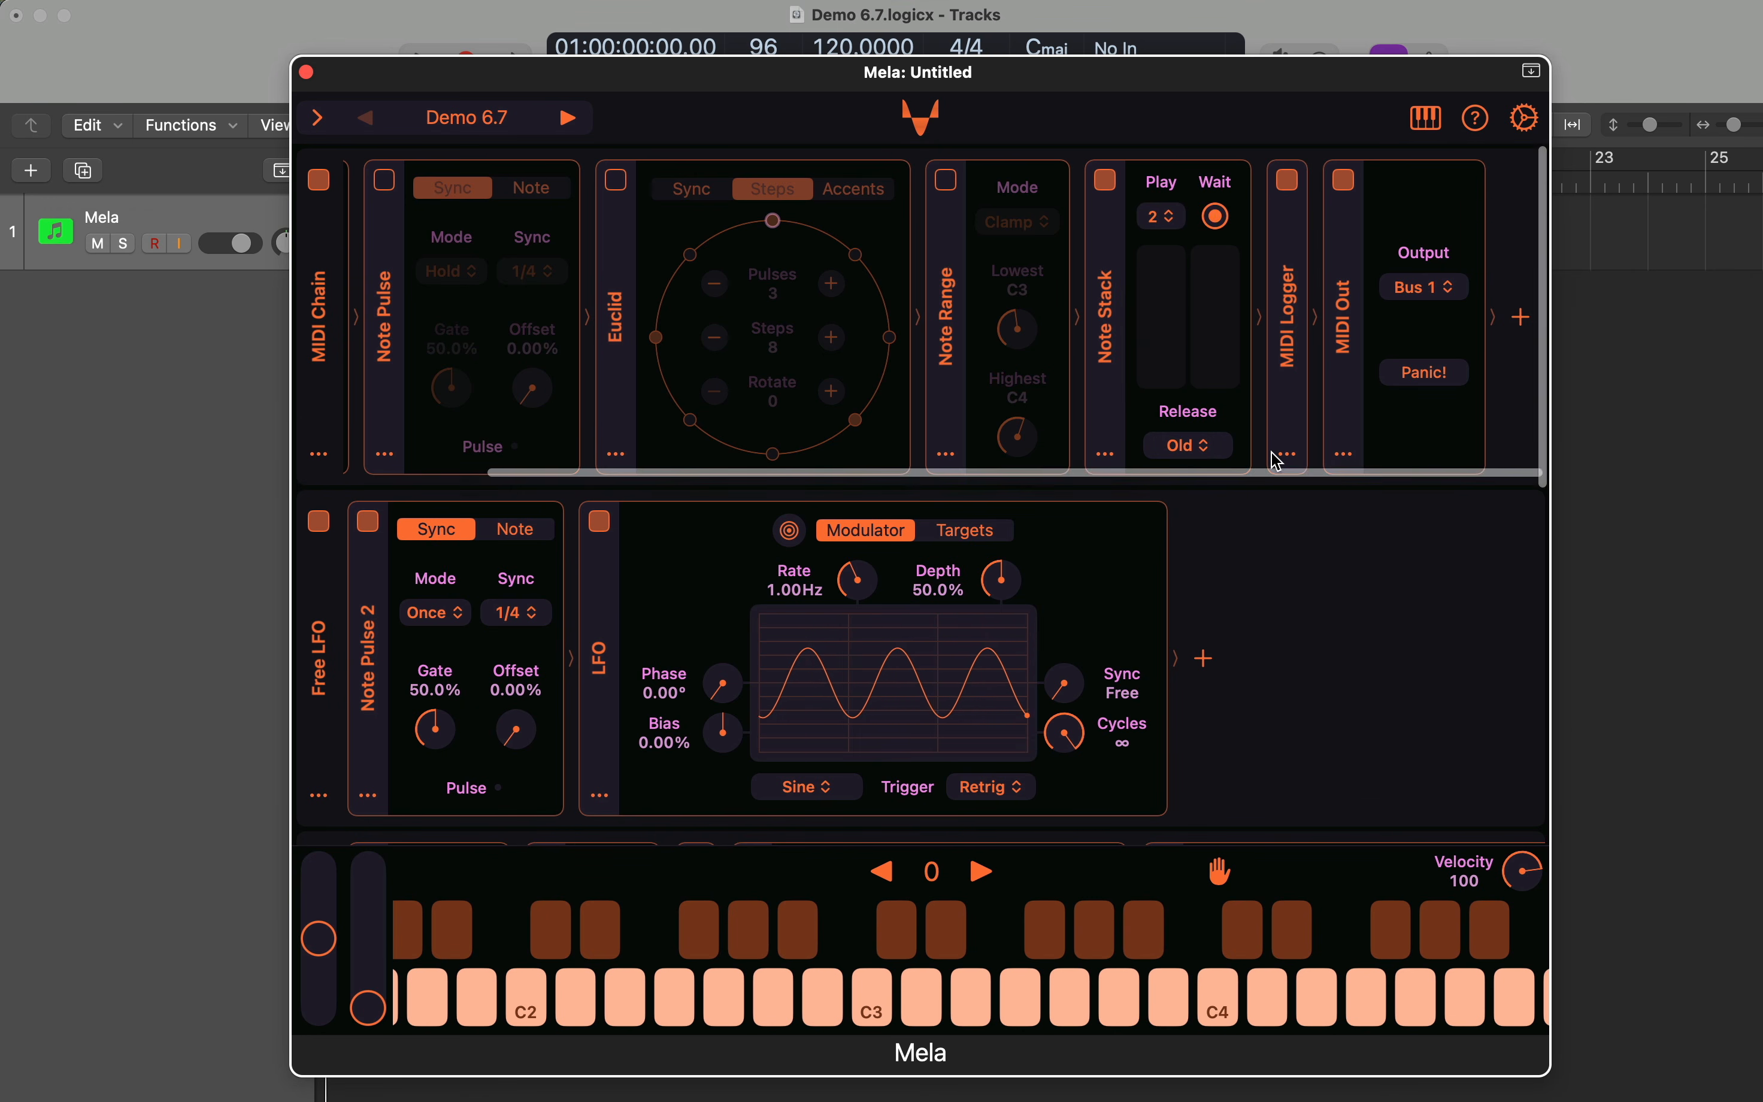
# - Set the MIDI-to-Poly module's Voices to 2 in the Instrument lane
pyautogui.scroll(-5, 1276, 456)
pyautogui.scroll(-1, 1276, 460)
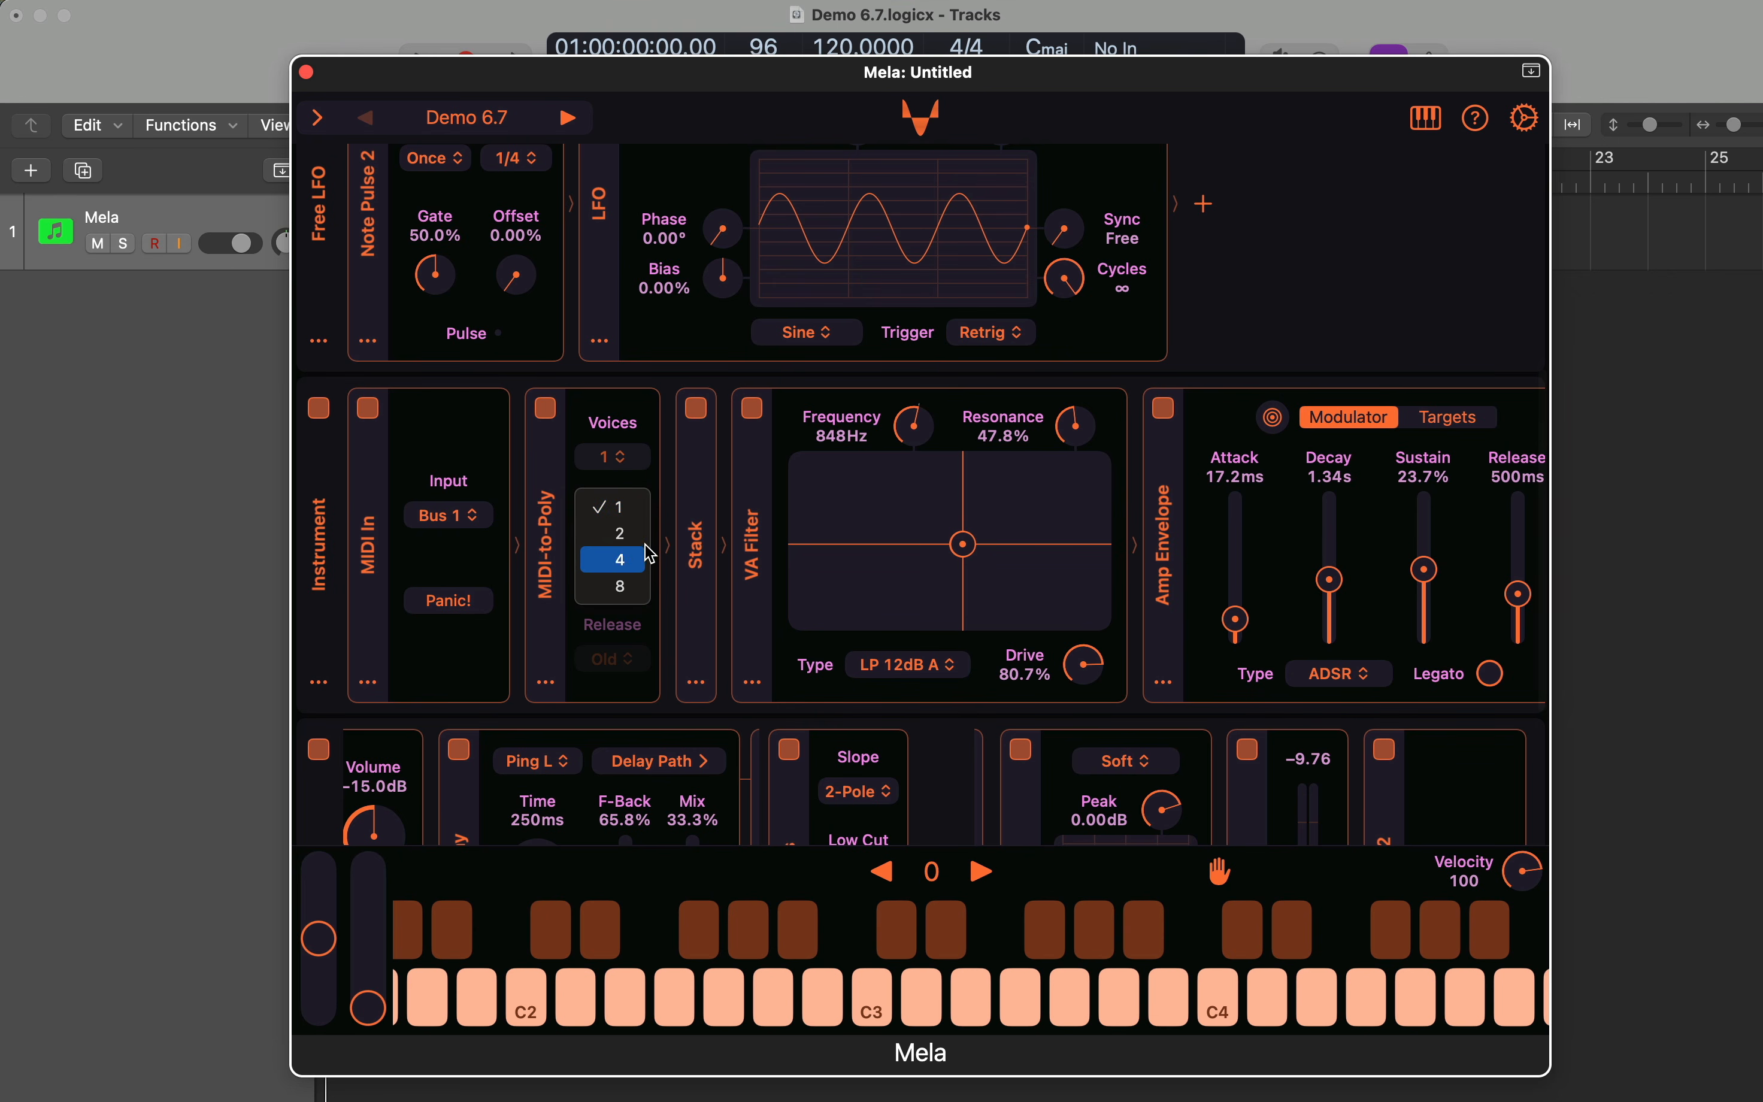
pyautogui.click(619, 559)
pyautogui.scroll(5, 1161, 407)
pyautogui.scroll(2, 1160, 408)
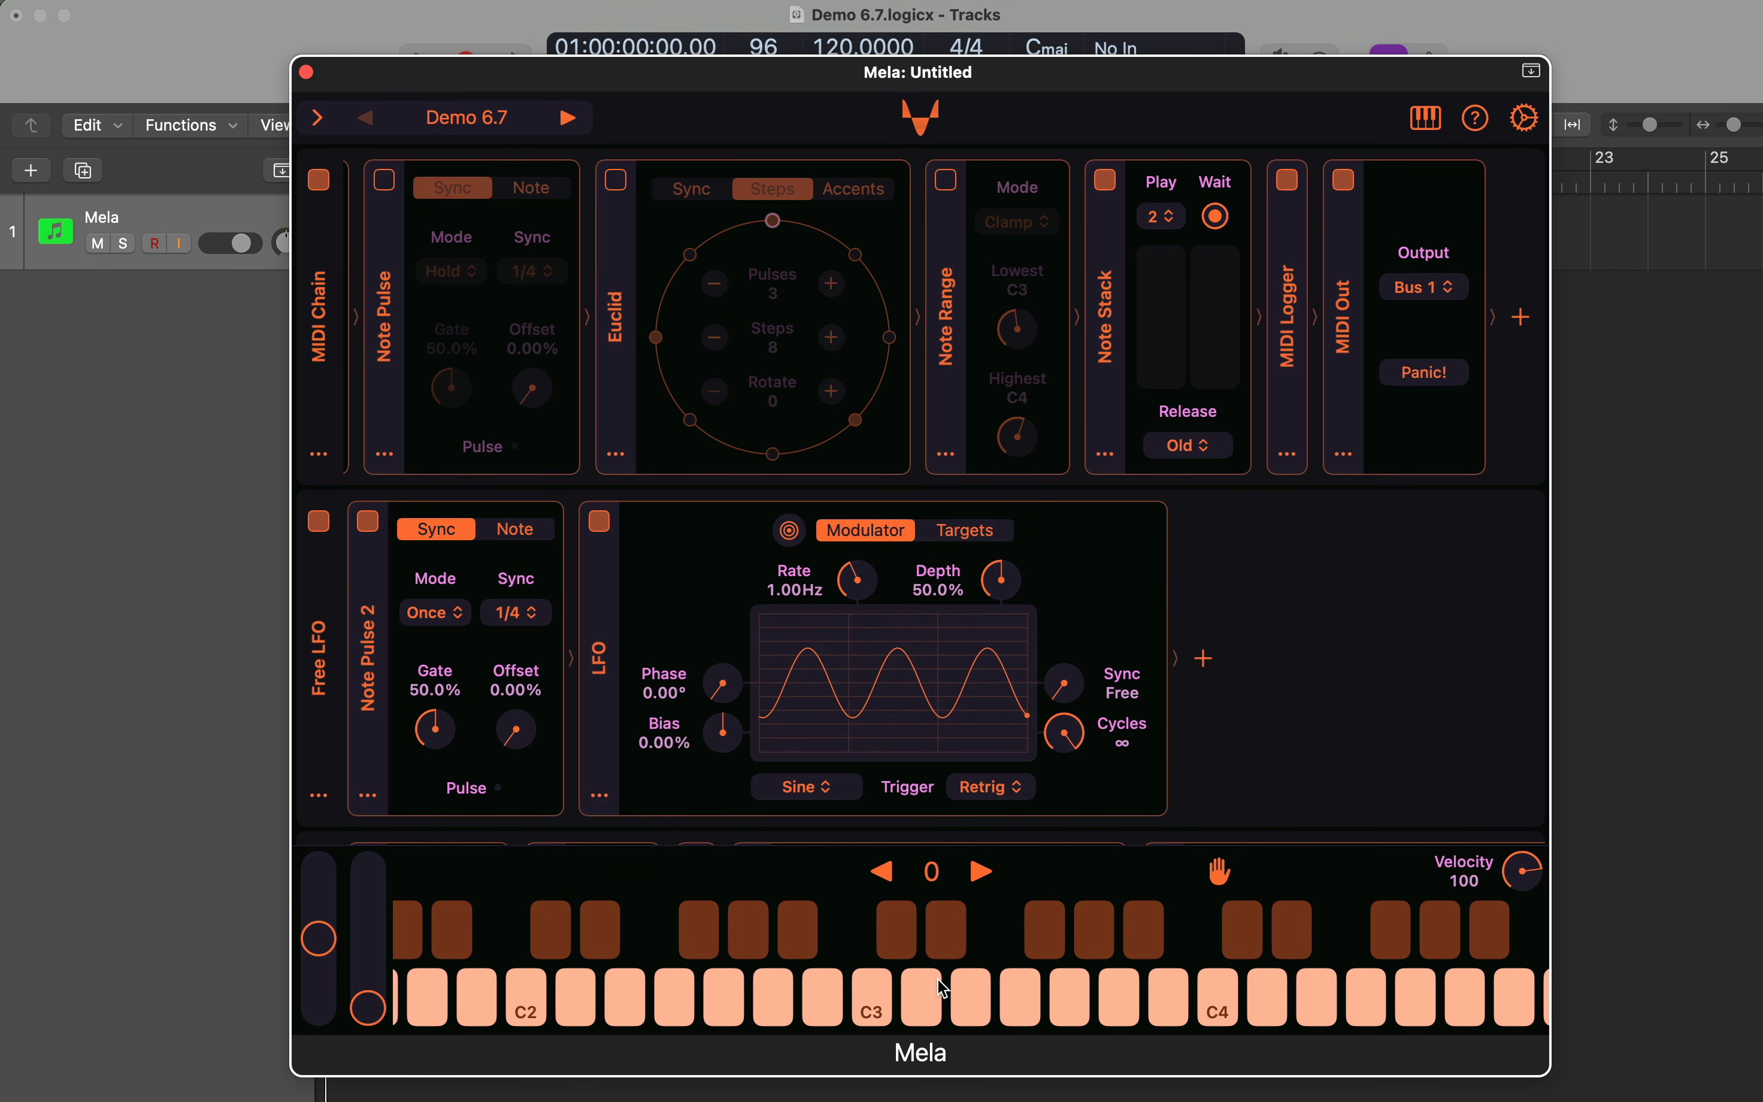
# - Hold C3, E3 and G3 in turn to test two played notes, and release them all by turning keyboard hold off
pyautogui.click(875, 1014)
pyautogui.click(972, 1006)
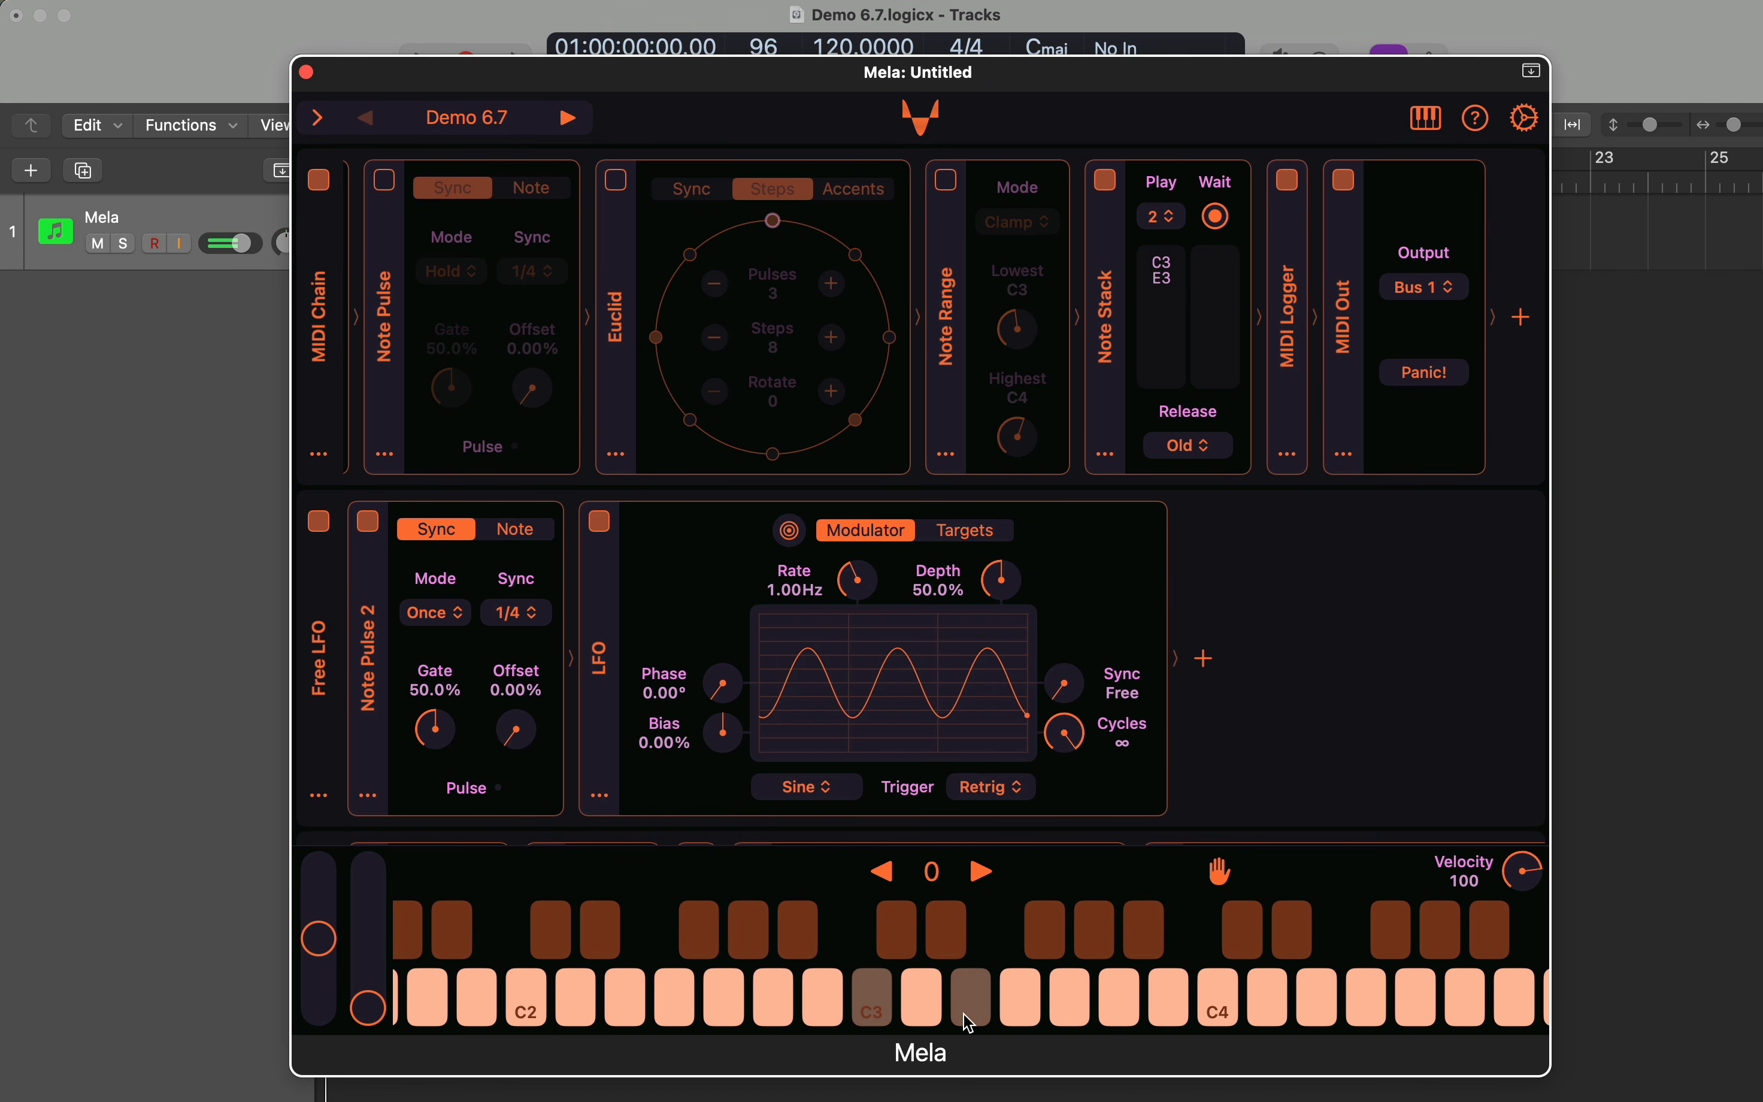
pyautogui.click(1072, 1004)
pyautogui.click(1074, 1004)
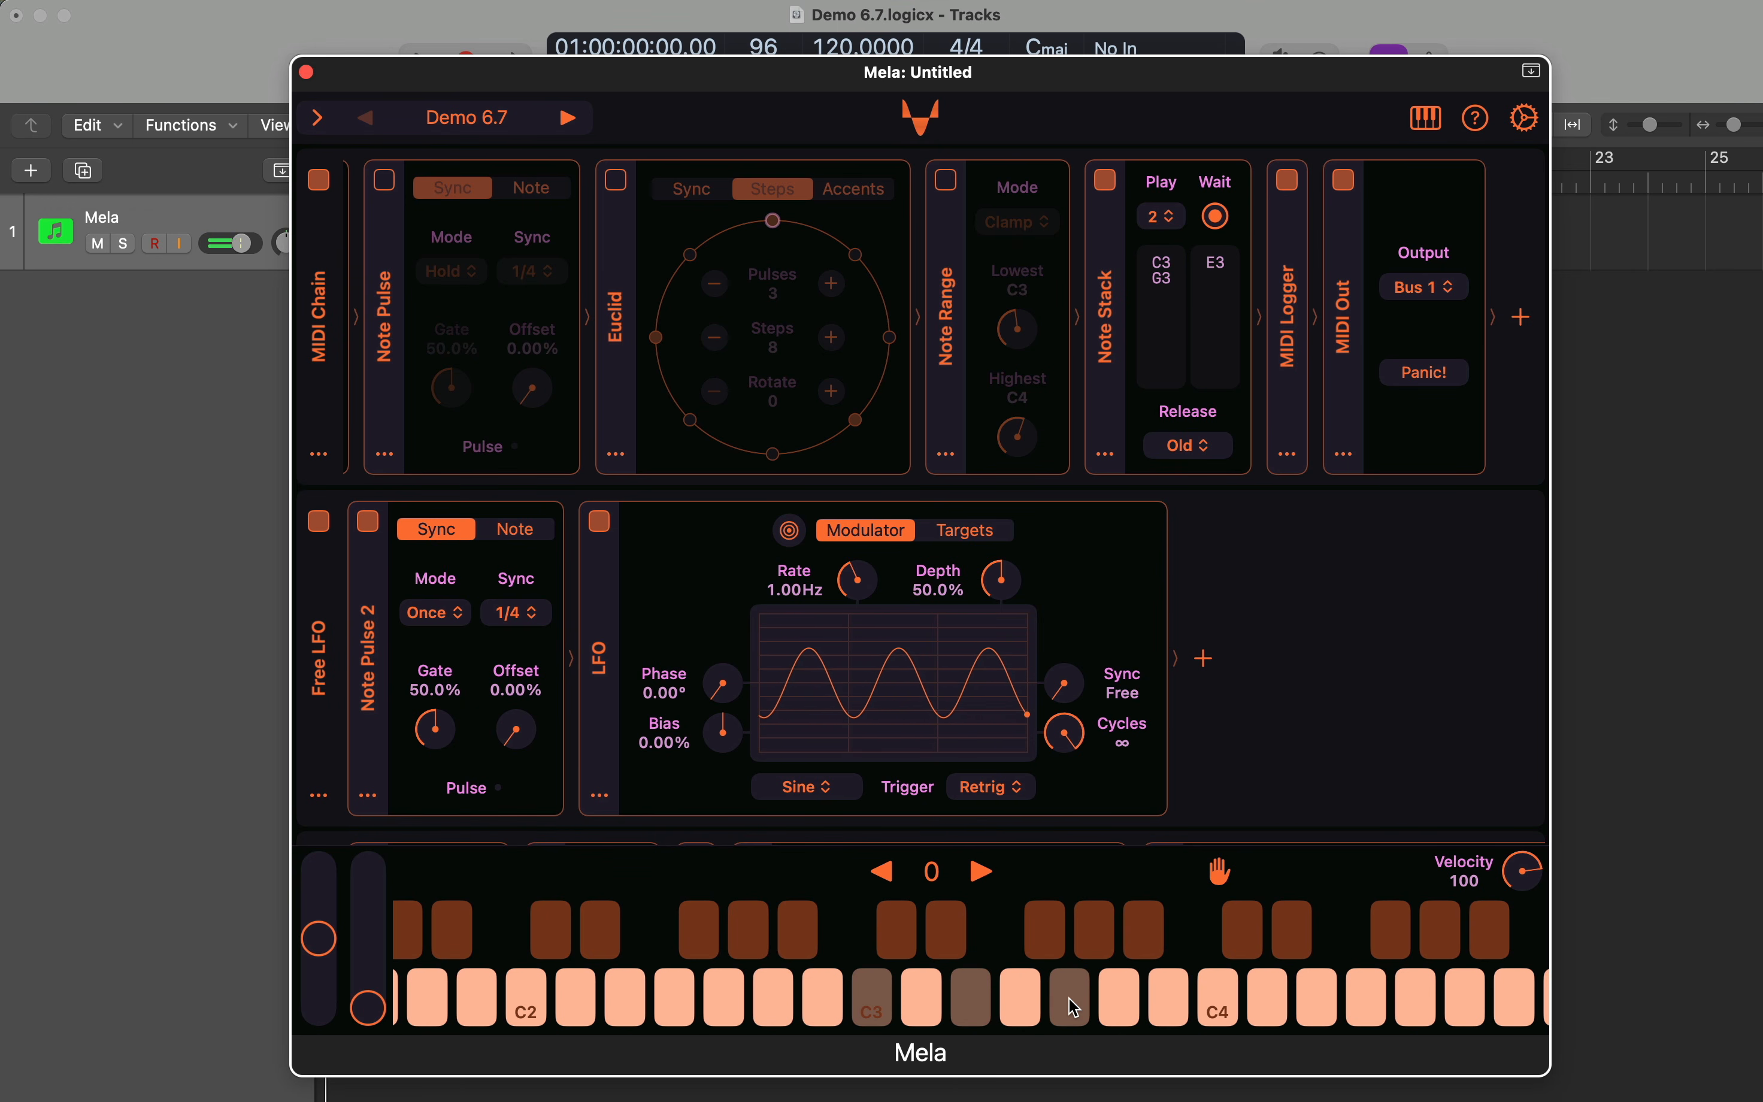
pyautogui.click(1222, 874)
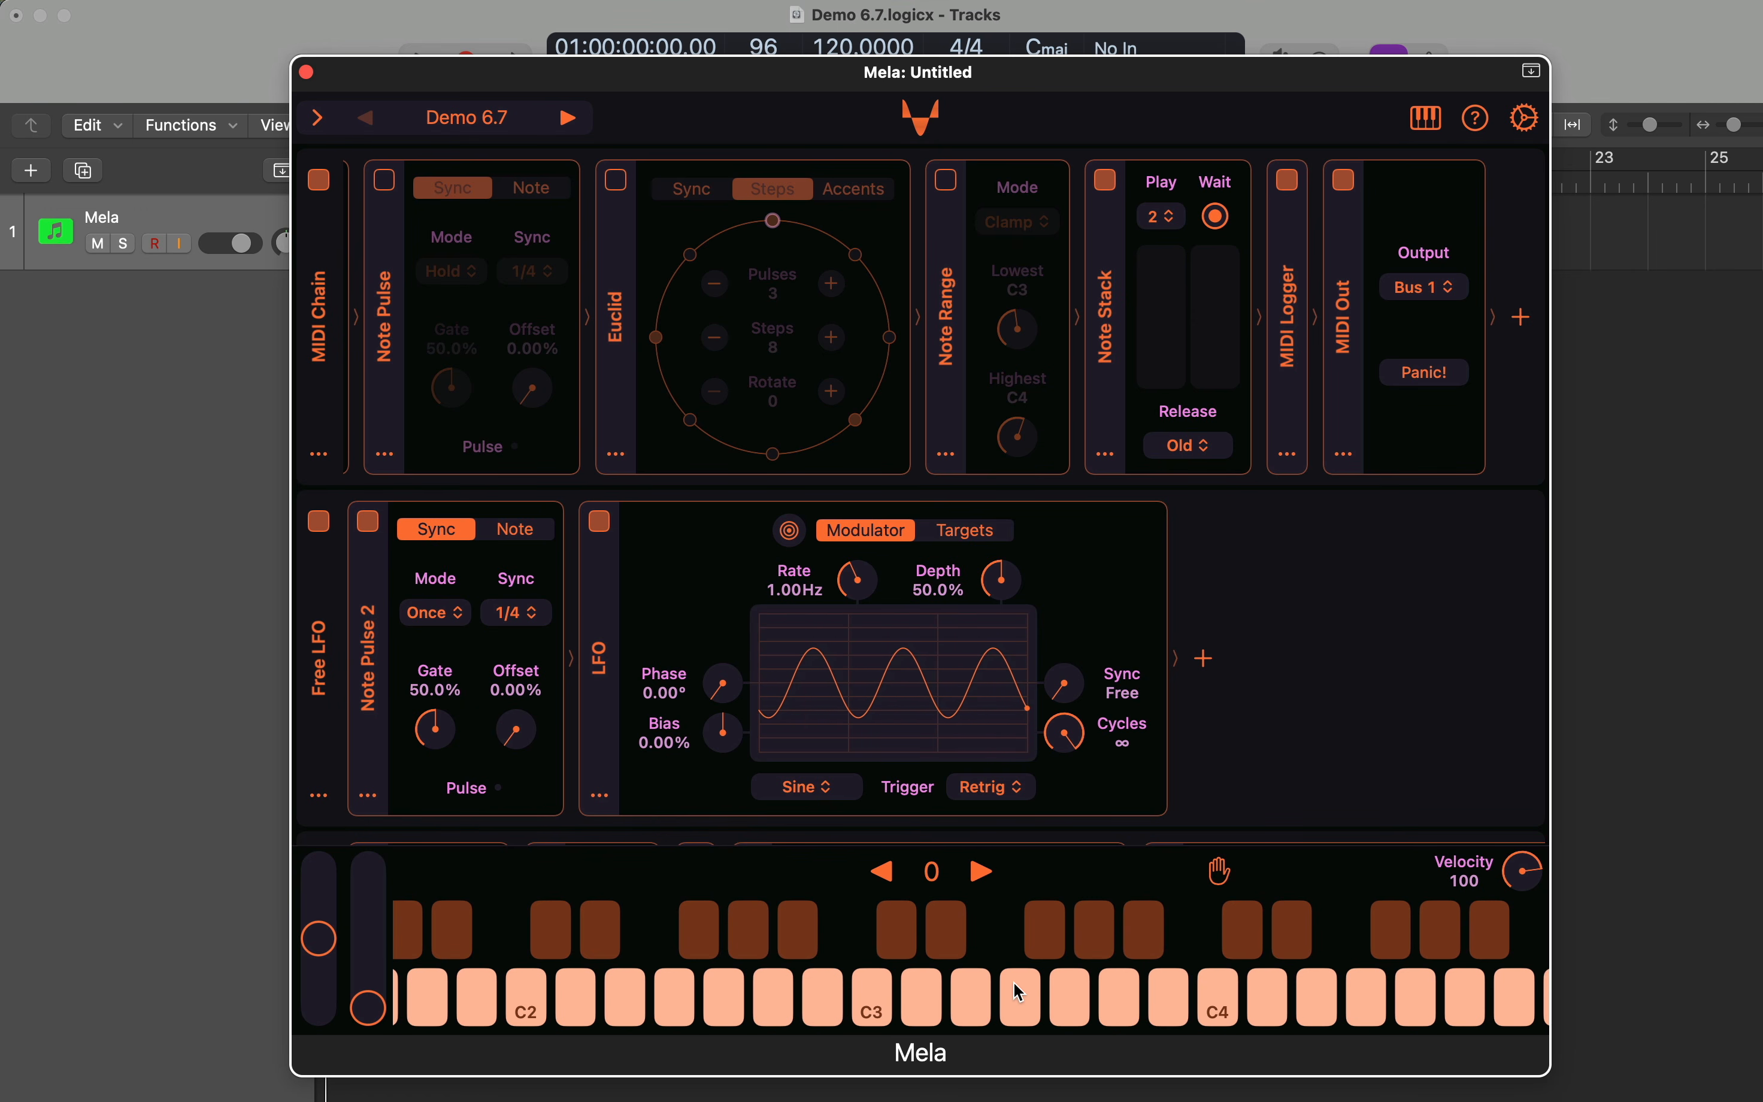
# - Play C3 with keyboard hold off, turn hold on to latch C3, E3 and G3 again, and release them all together
pyautogui.click(862, 998)
pyautogui.click(1217, 874)
pyautogui.click(872, 998)
pyautogui.click(972, 998)
pyautogui.click(1081, 1011)
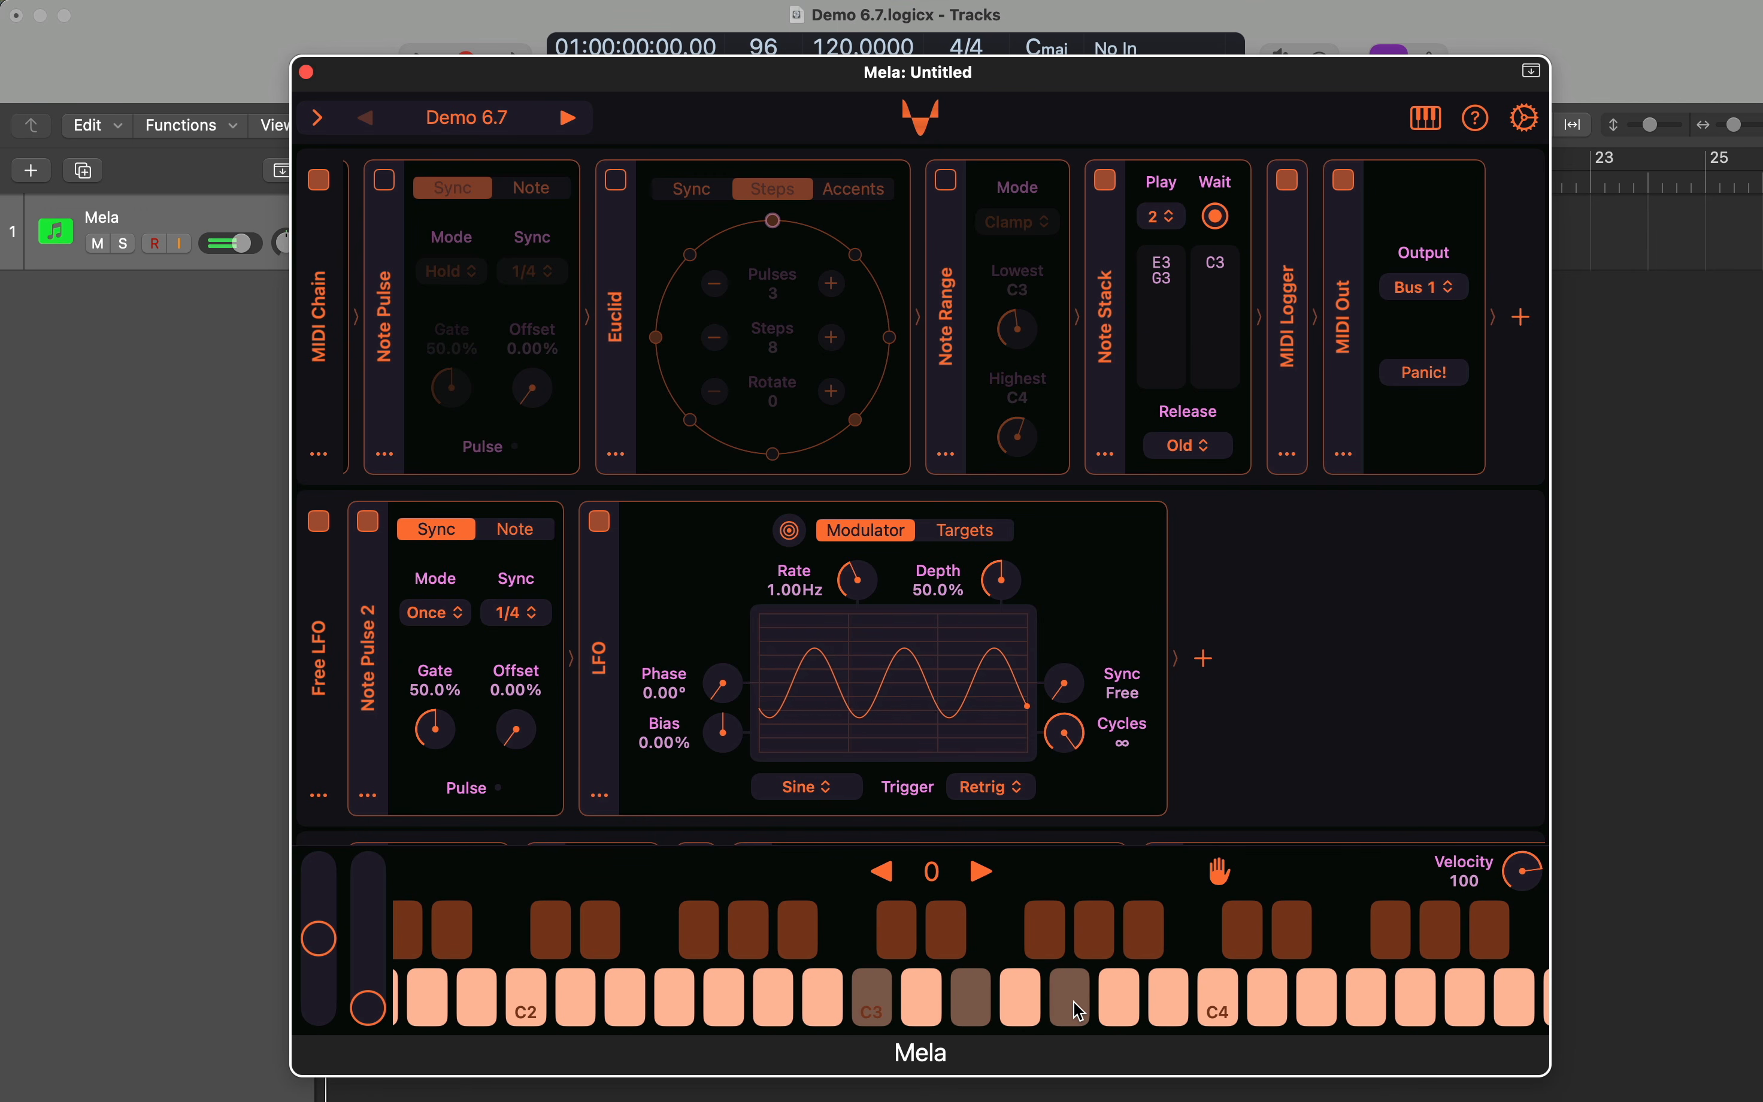
pyautogui.click(1221, 873)
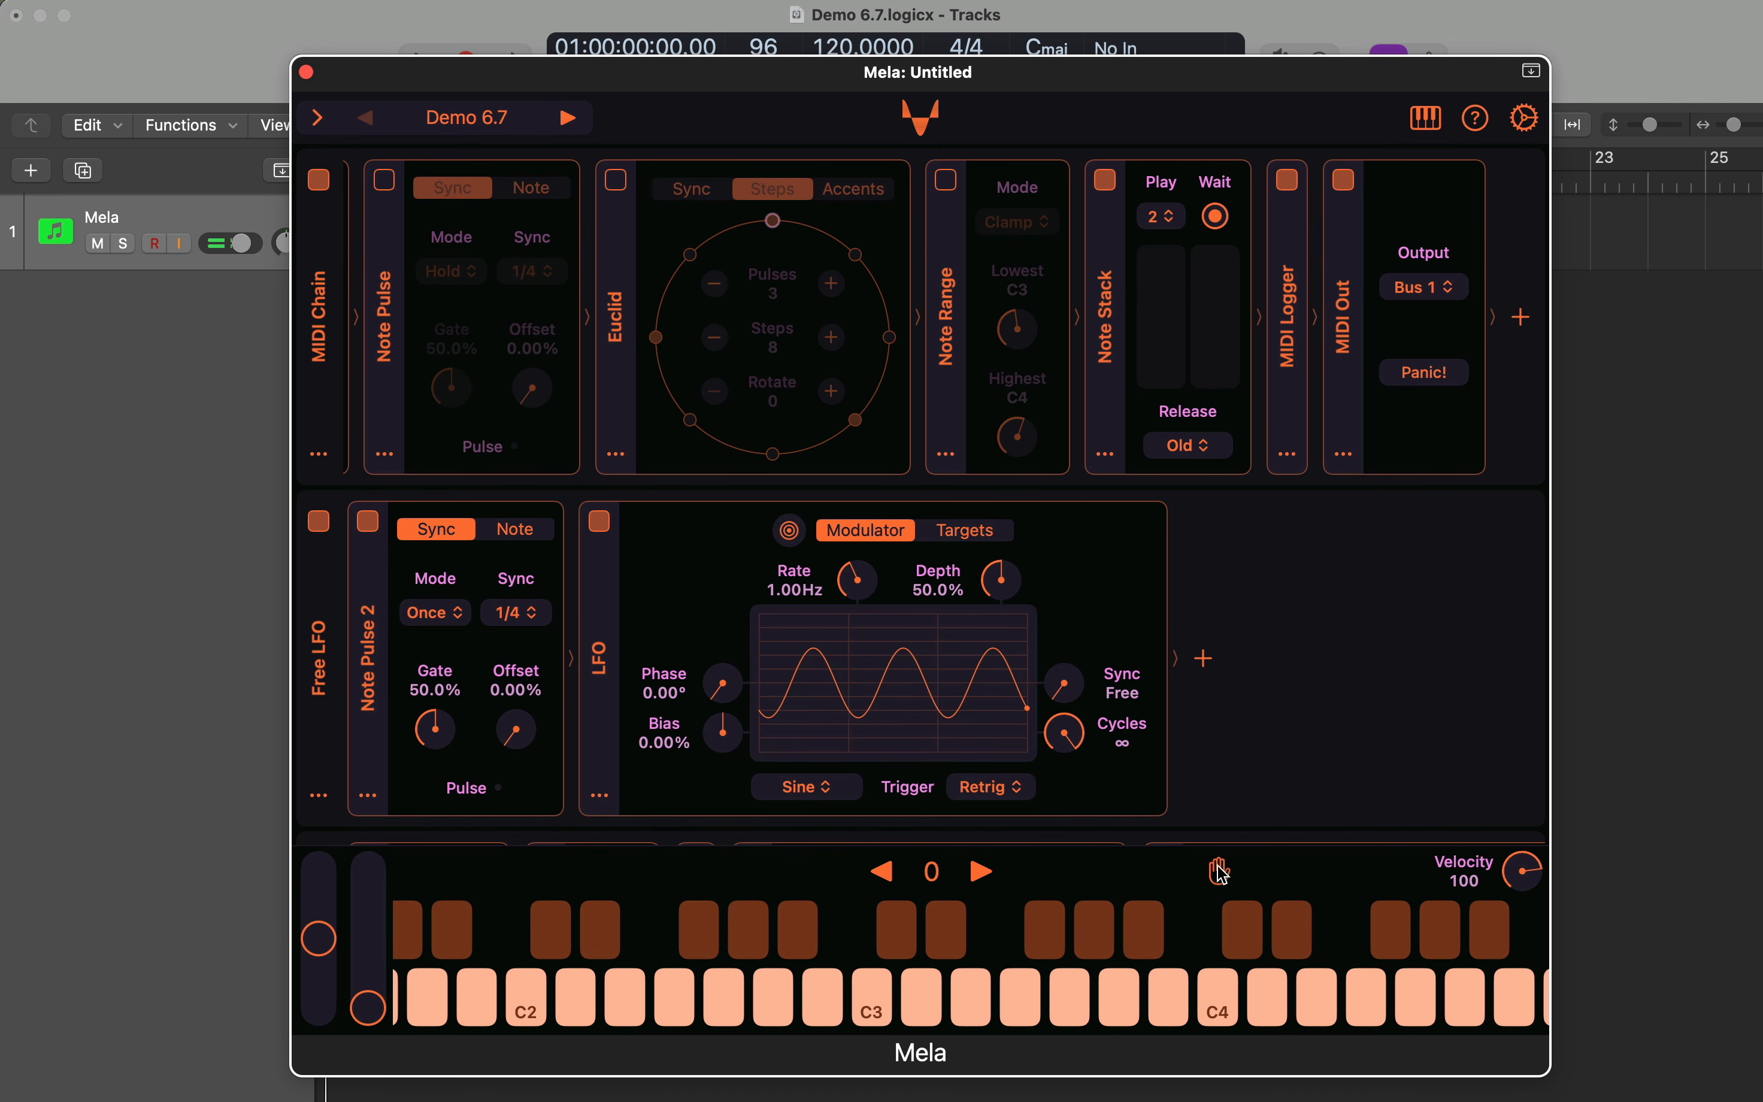
# - Set the Note Stack's Release option to High and hold C3, E3, G3 and A3 one after another with keyboard hold on
pyautogui.click(1212, 460)
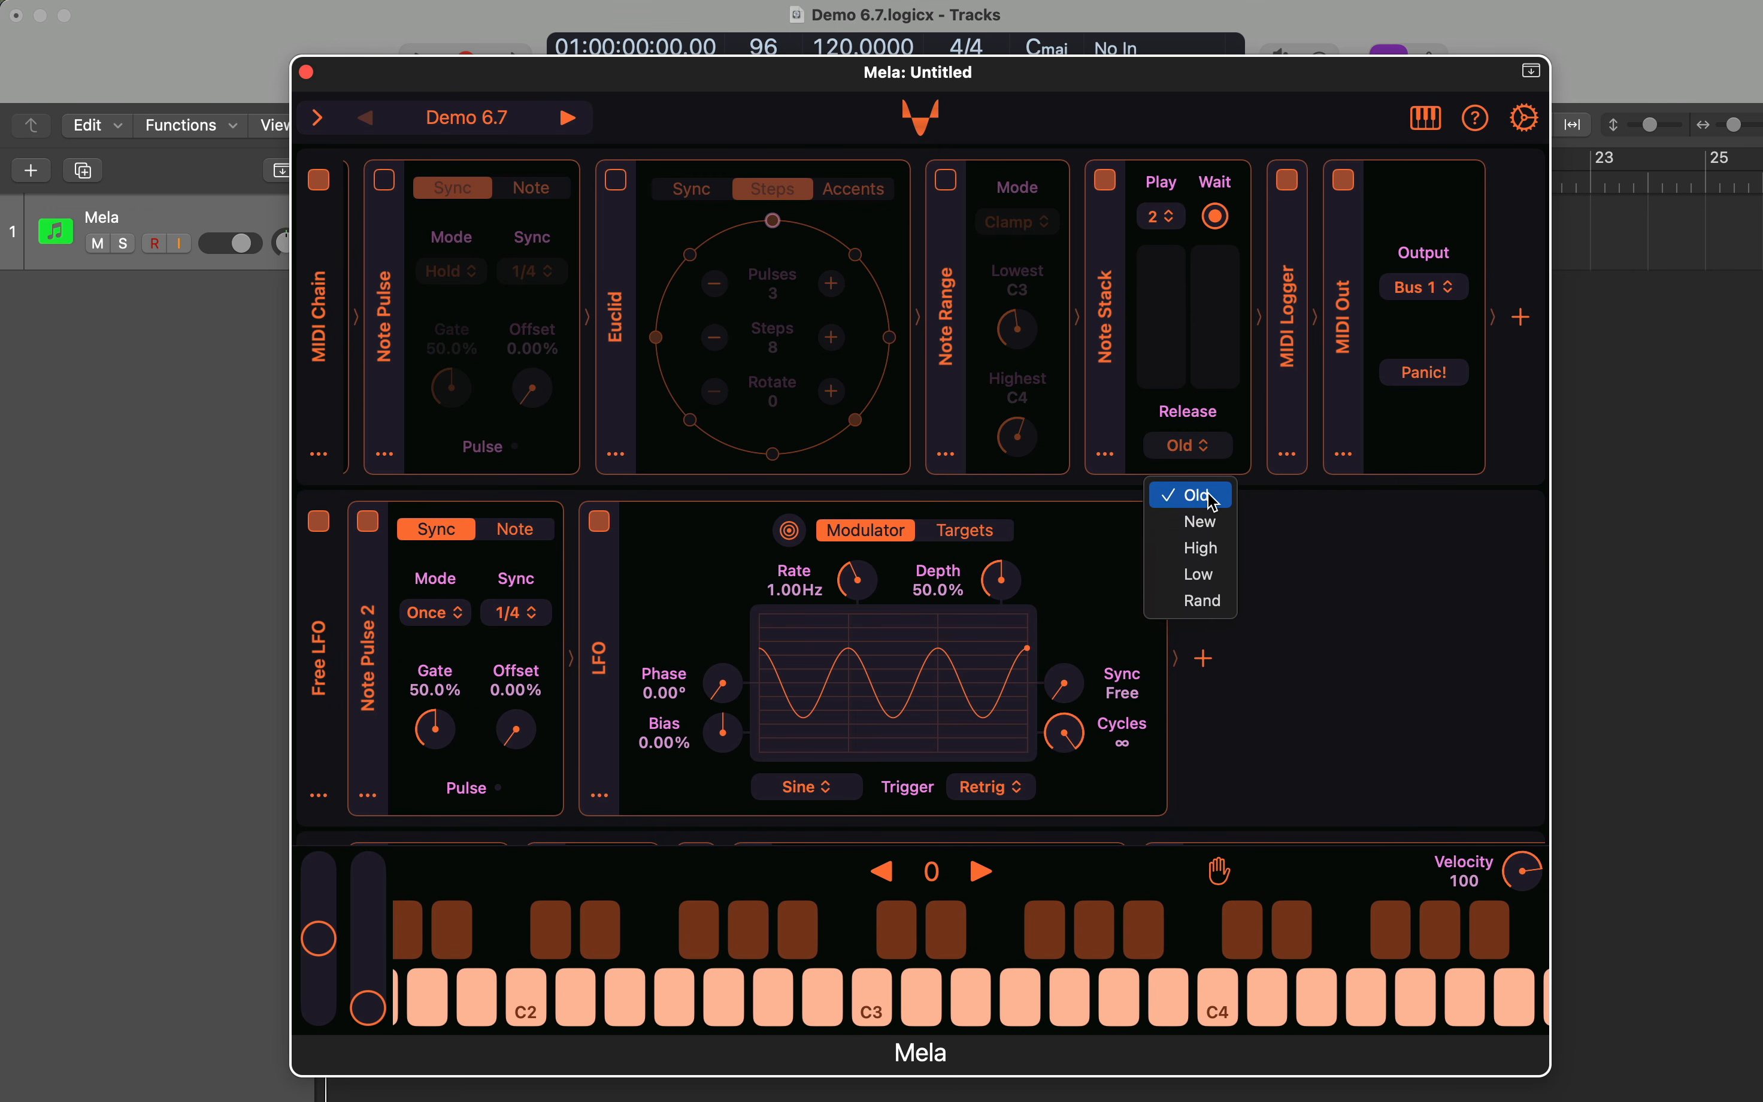
pyautogui.click(1221, 561)
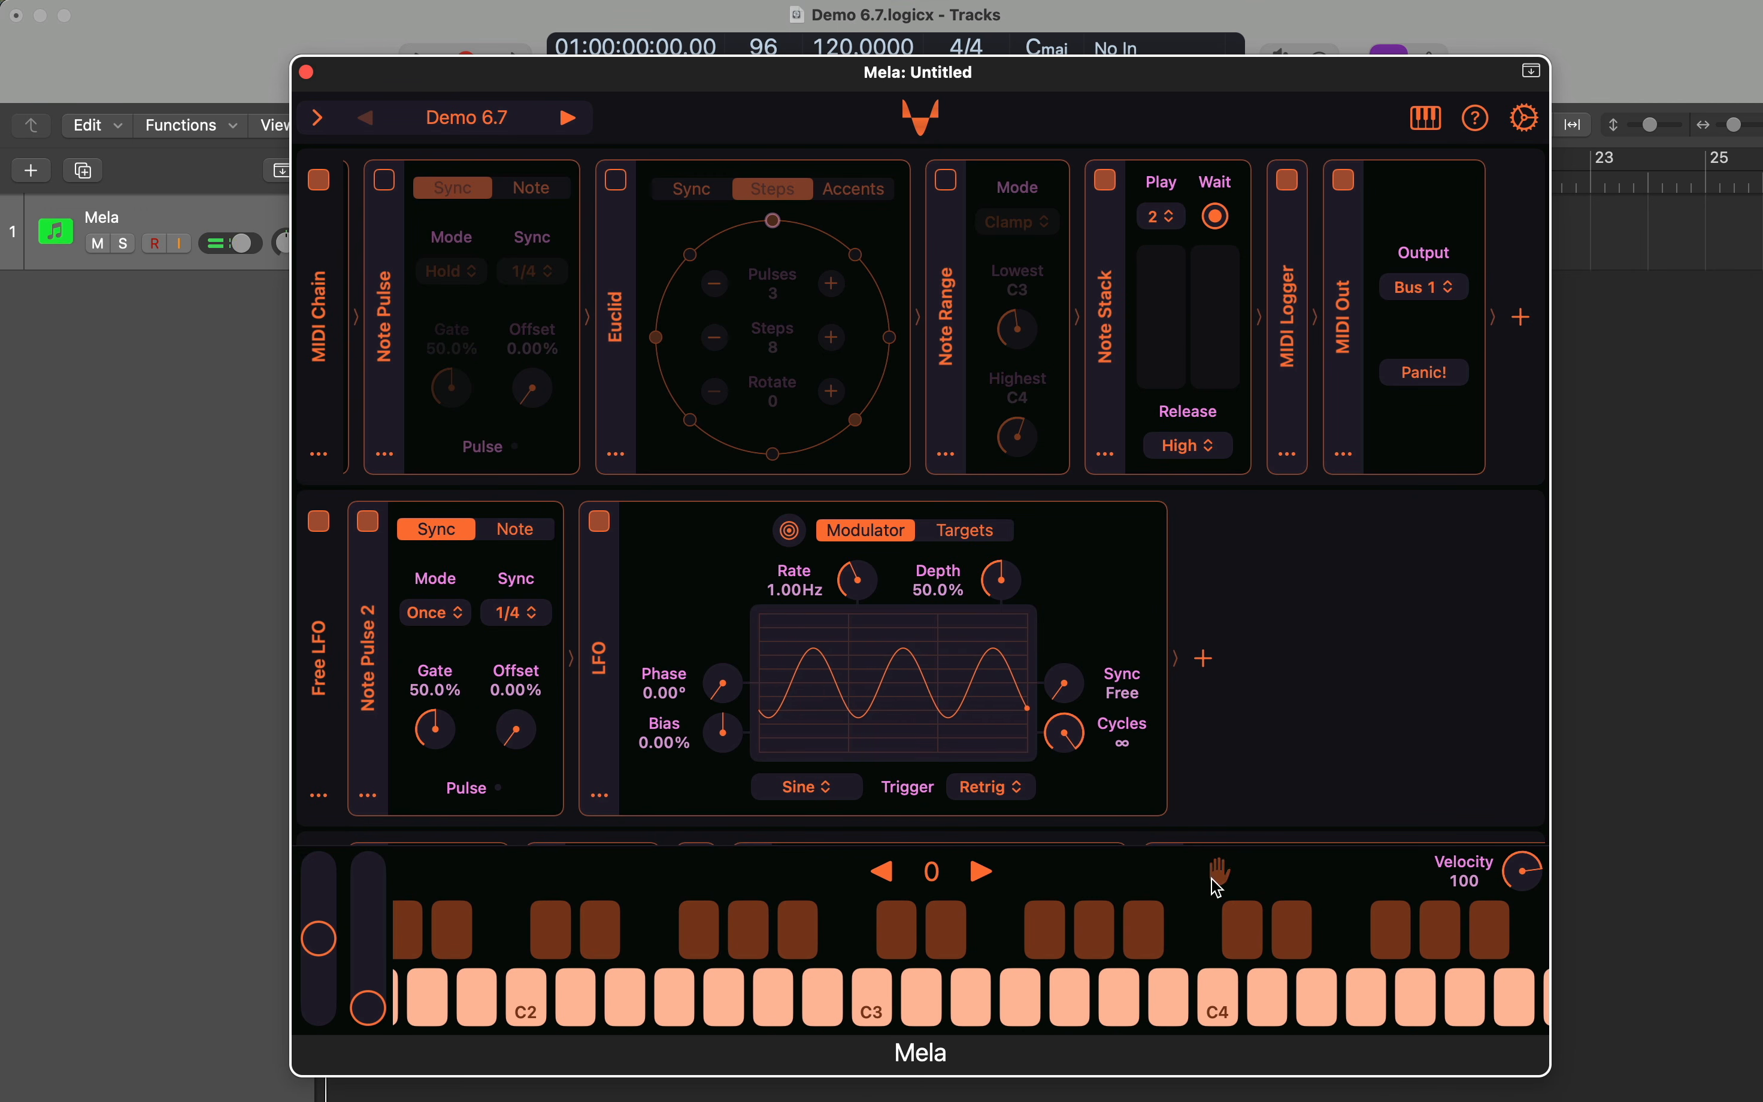
pyautogui.click(868, 987)
pyautogui.click(971, 999)
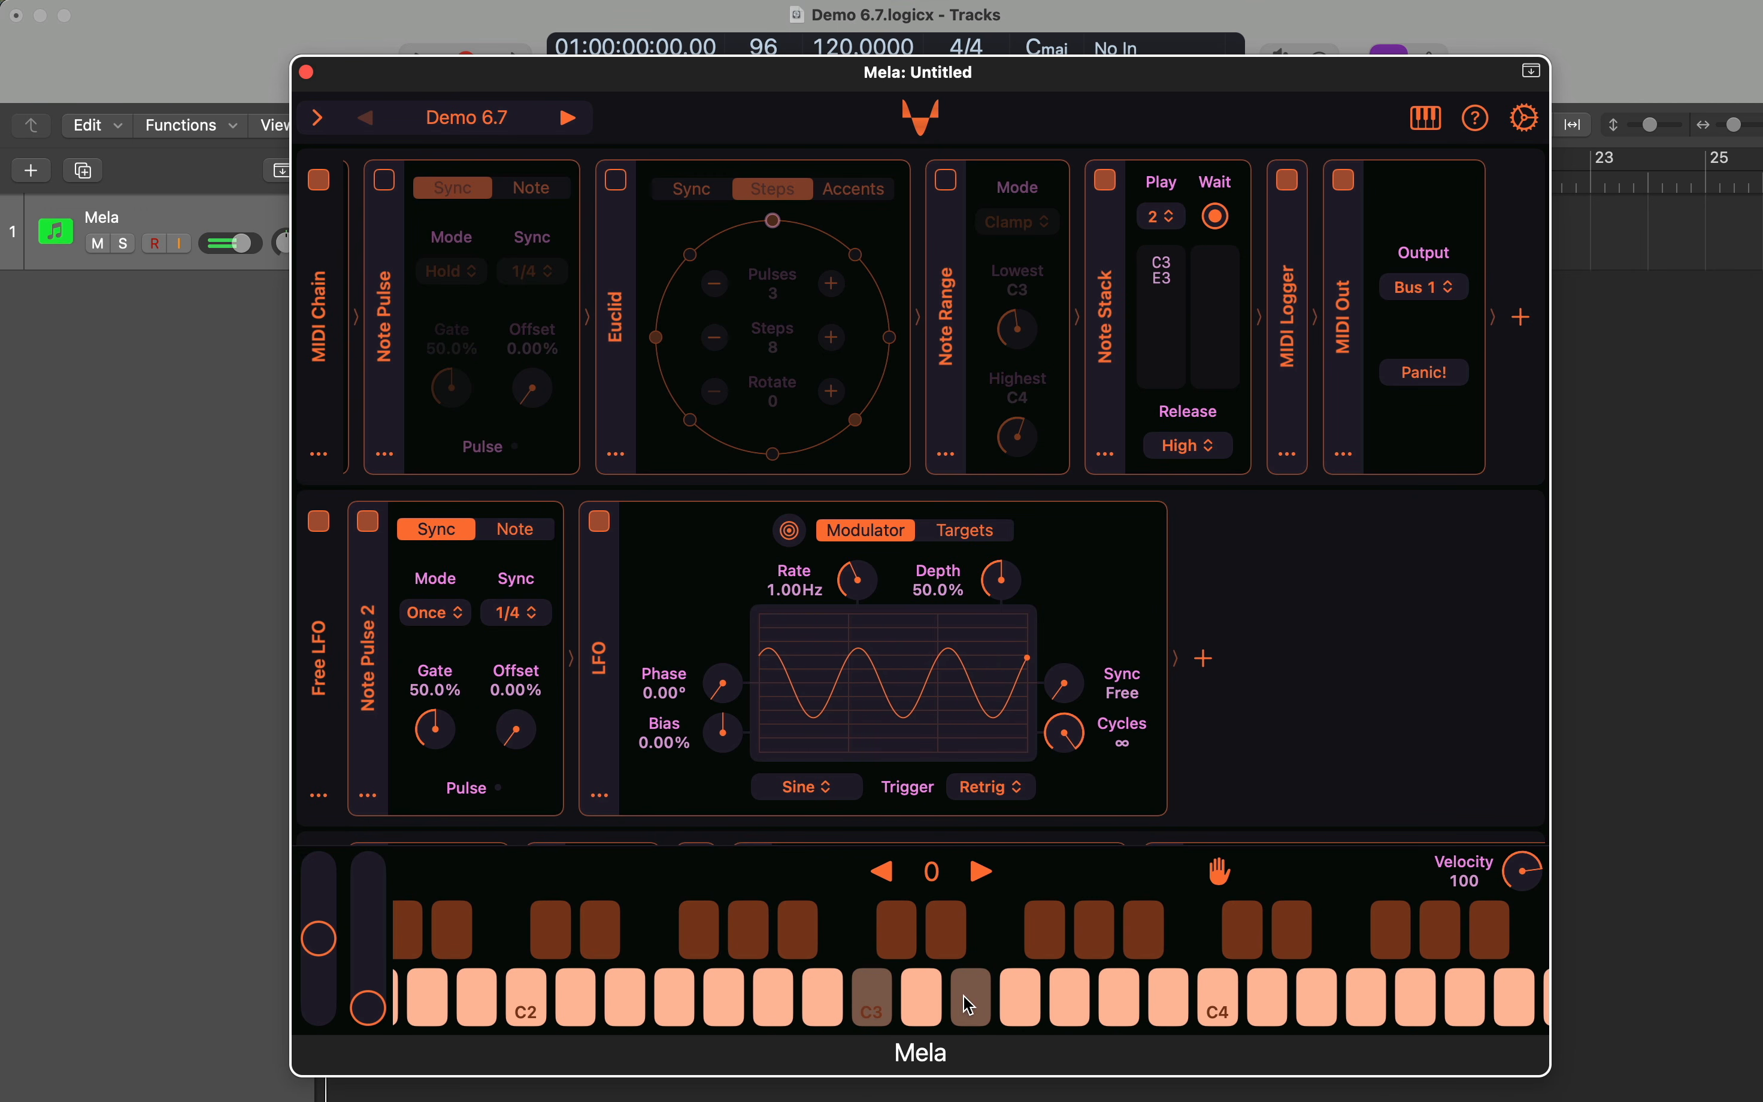
pyautogui.click(1072, 1001)
pyautogui.click(1138, 1005)
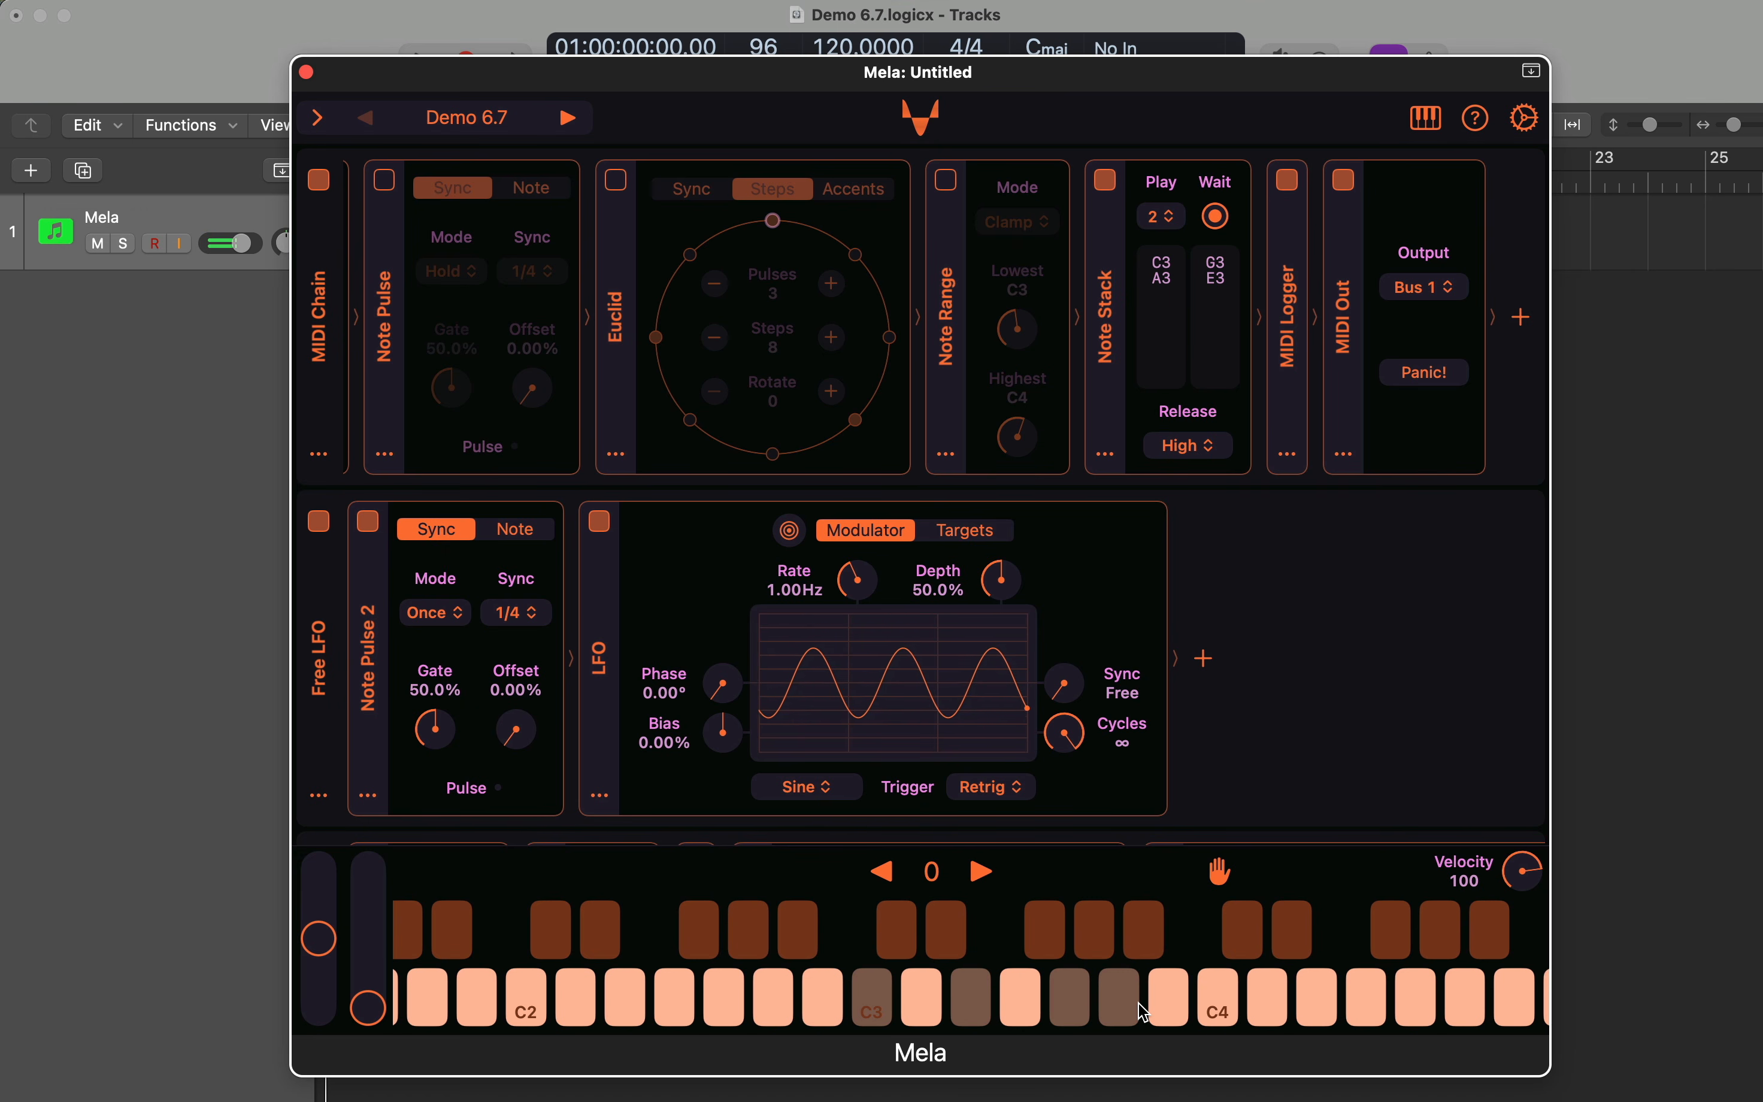
# - Release A3, briefly add and release C4, and release G3, E3 and C3 in turn to test the High release order
pyautogui.click(1120, 1001)
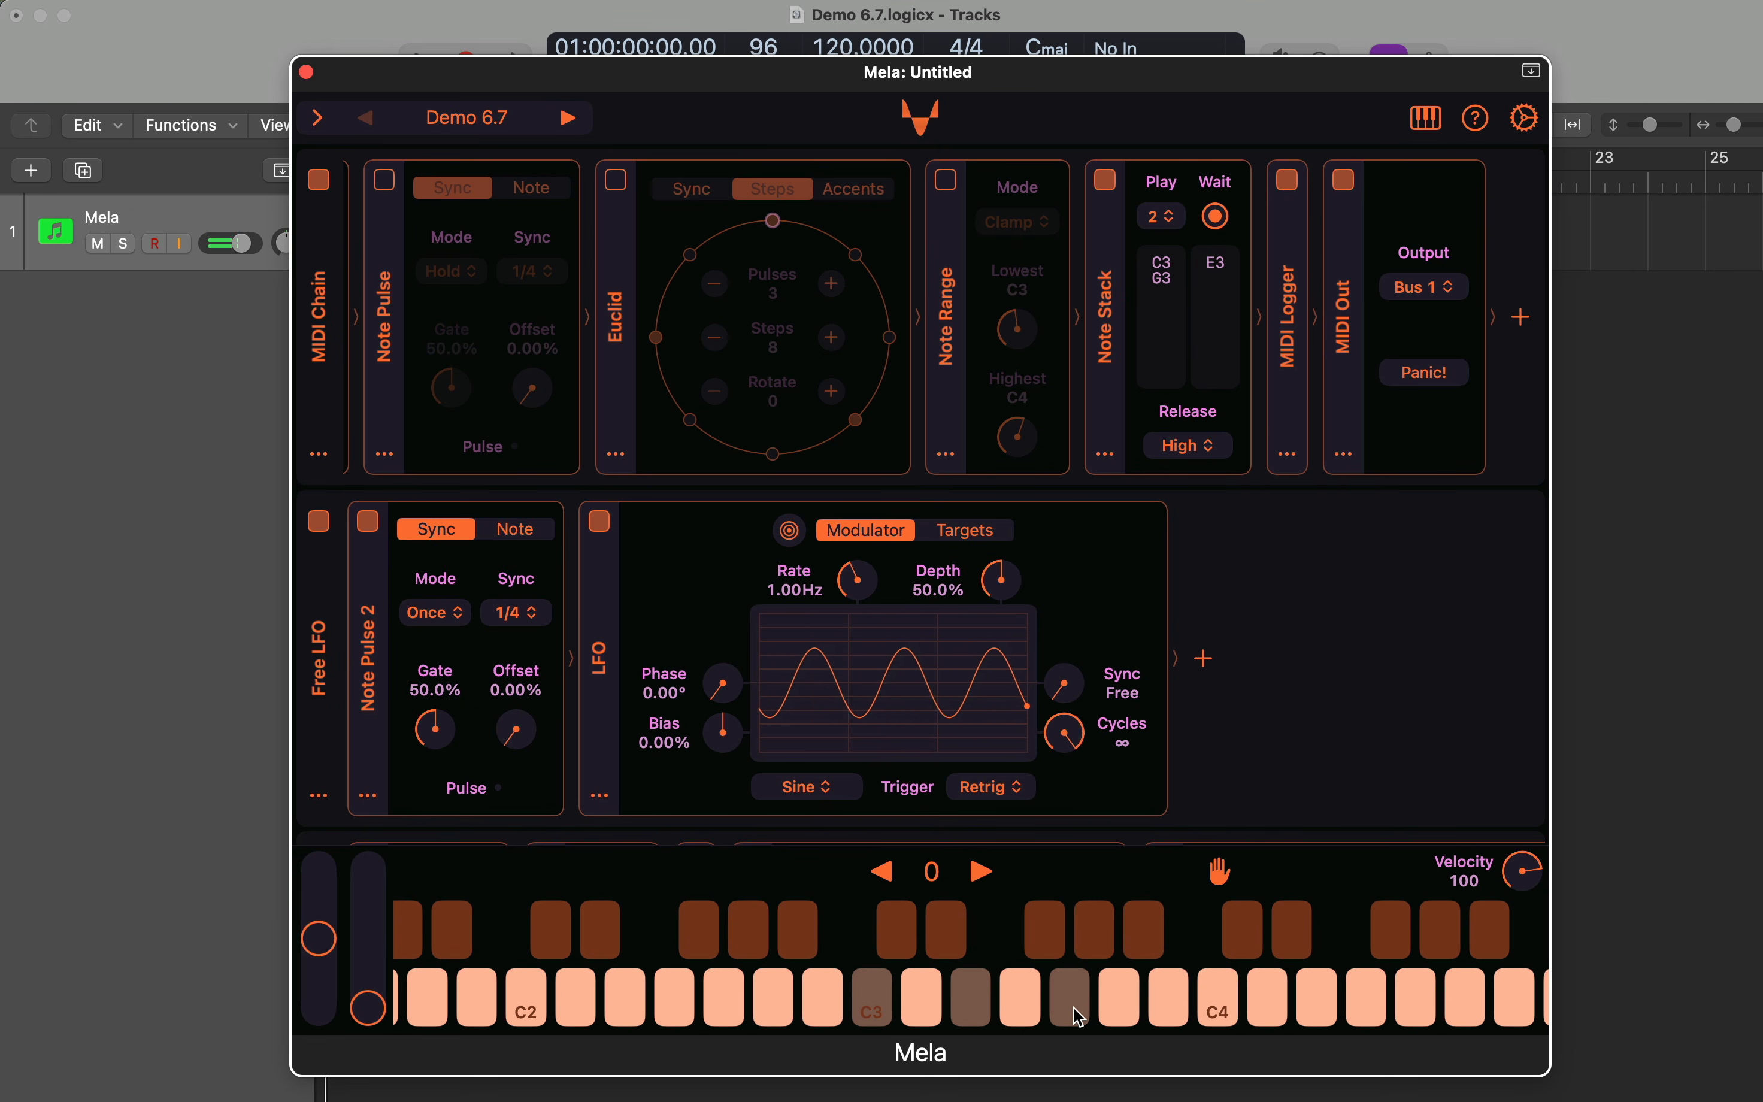
pyautogui.click(1230, 1002)
pyautogui.click(1221, 1009)
pyautogui.click(1062, 1013)
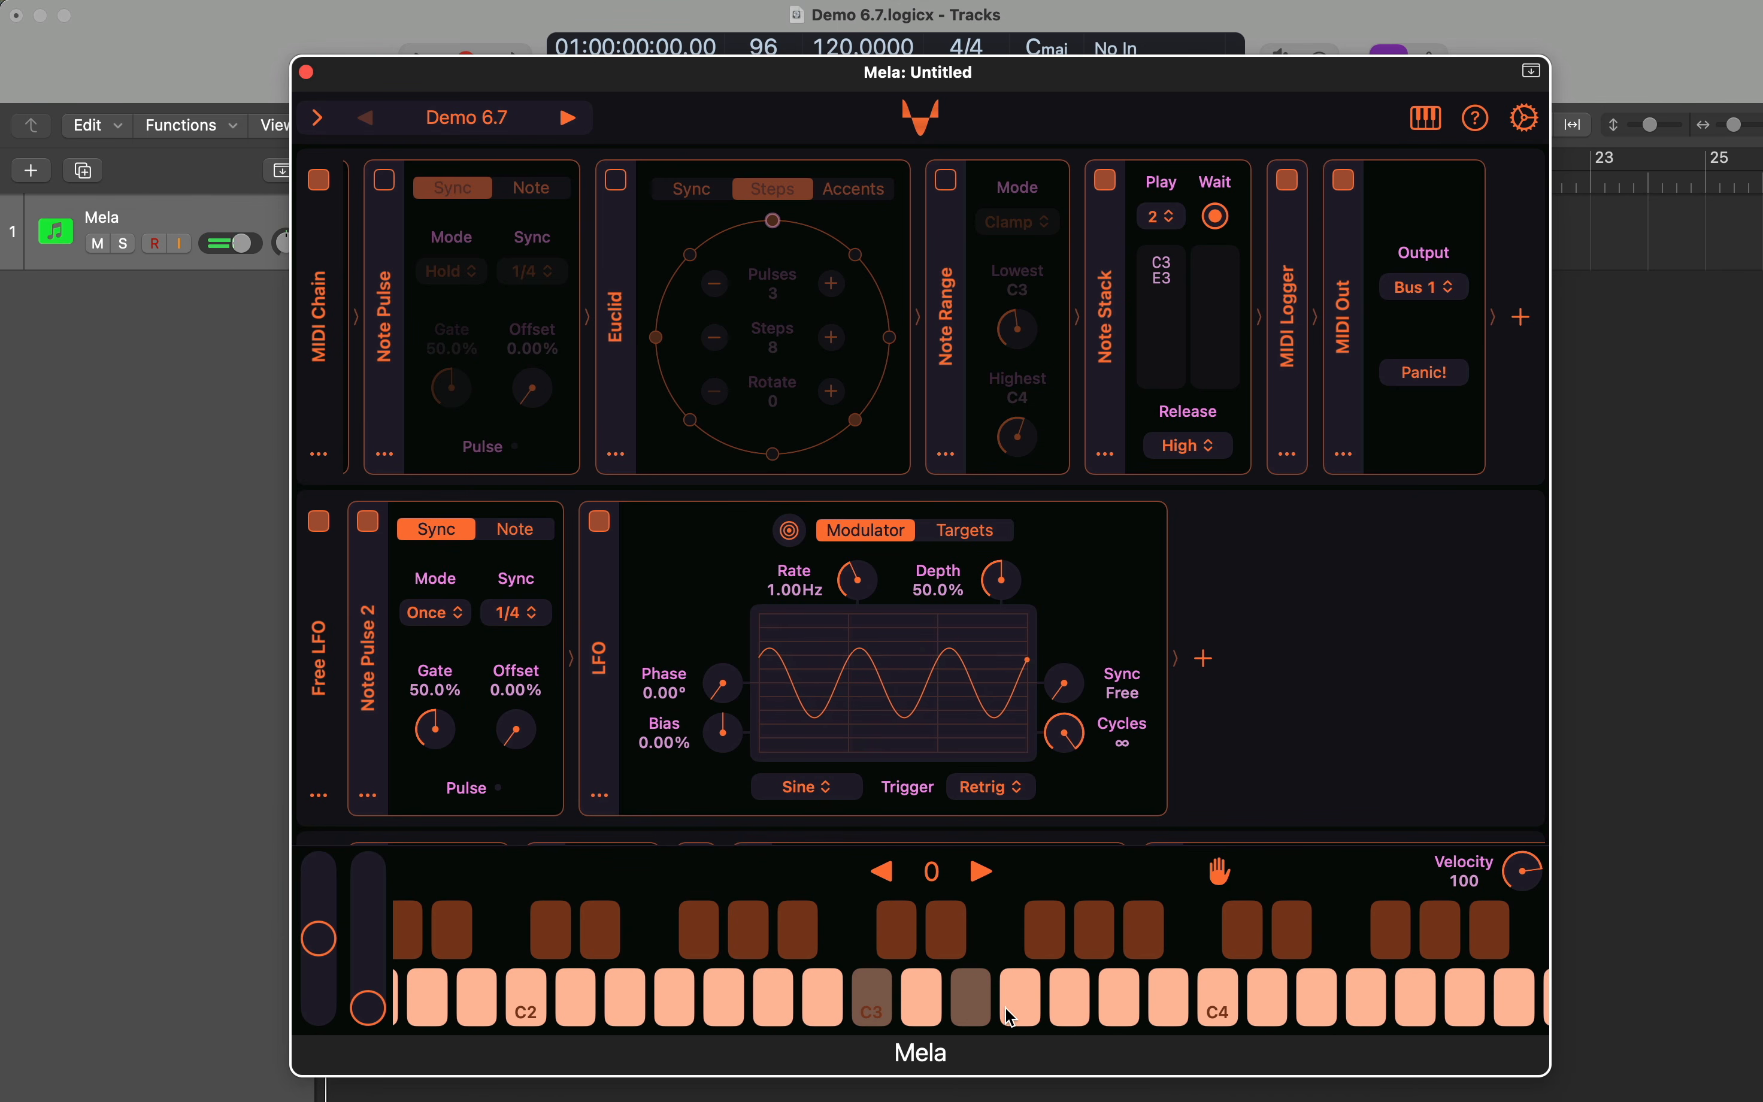
pyautogui.click(975, 1015)
pyautogui.click(882, 1014)
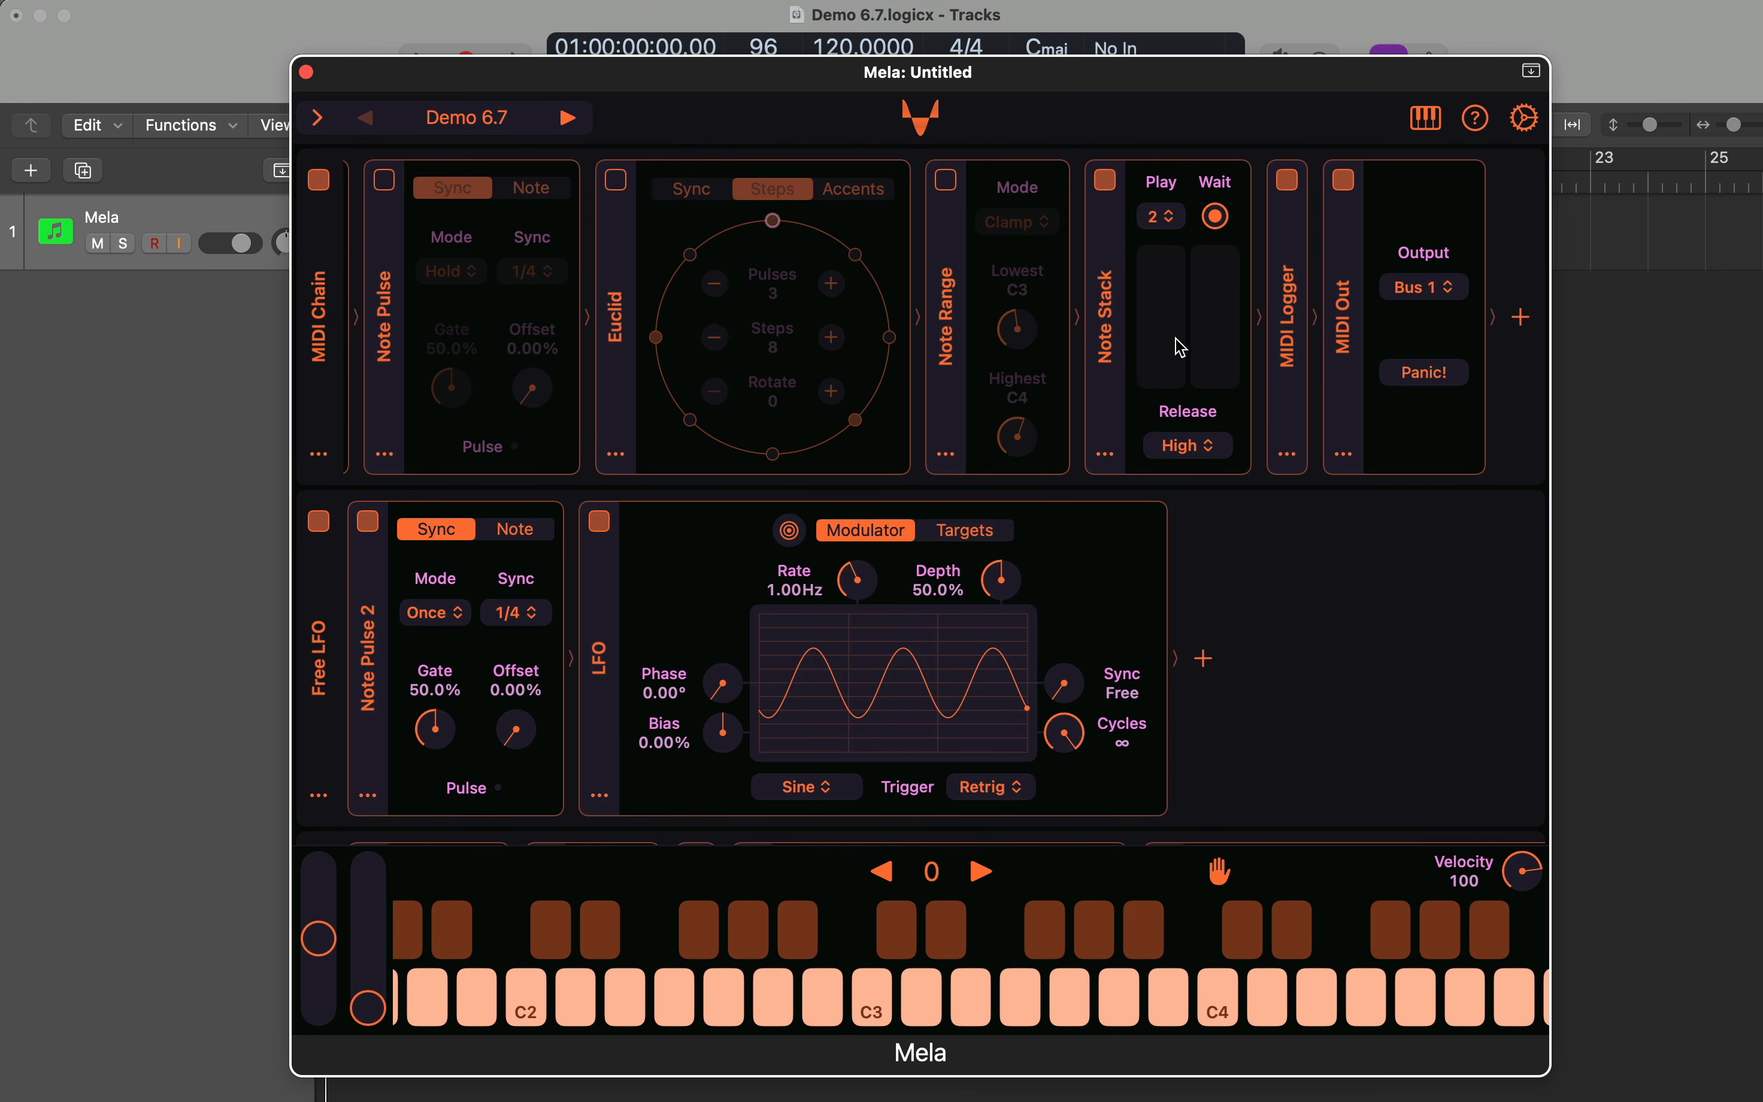
# - Review the Note Stack's Play count options without changing them and look over the lanes below
pyautogui.click(1171, 218)
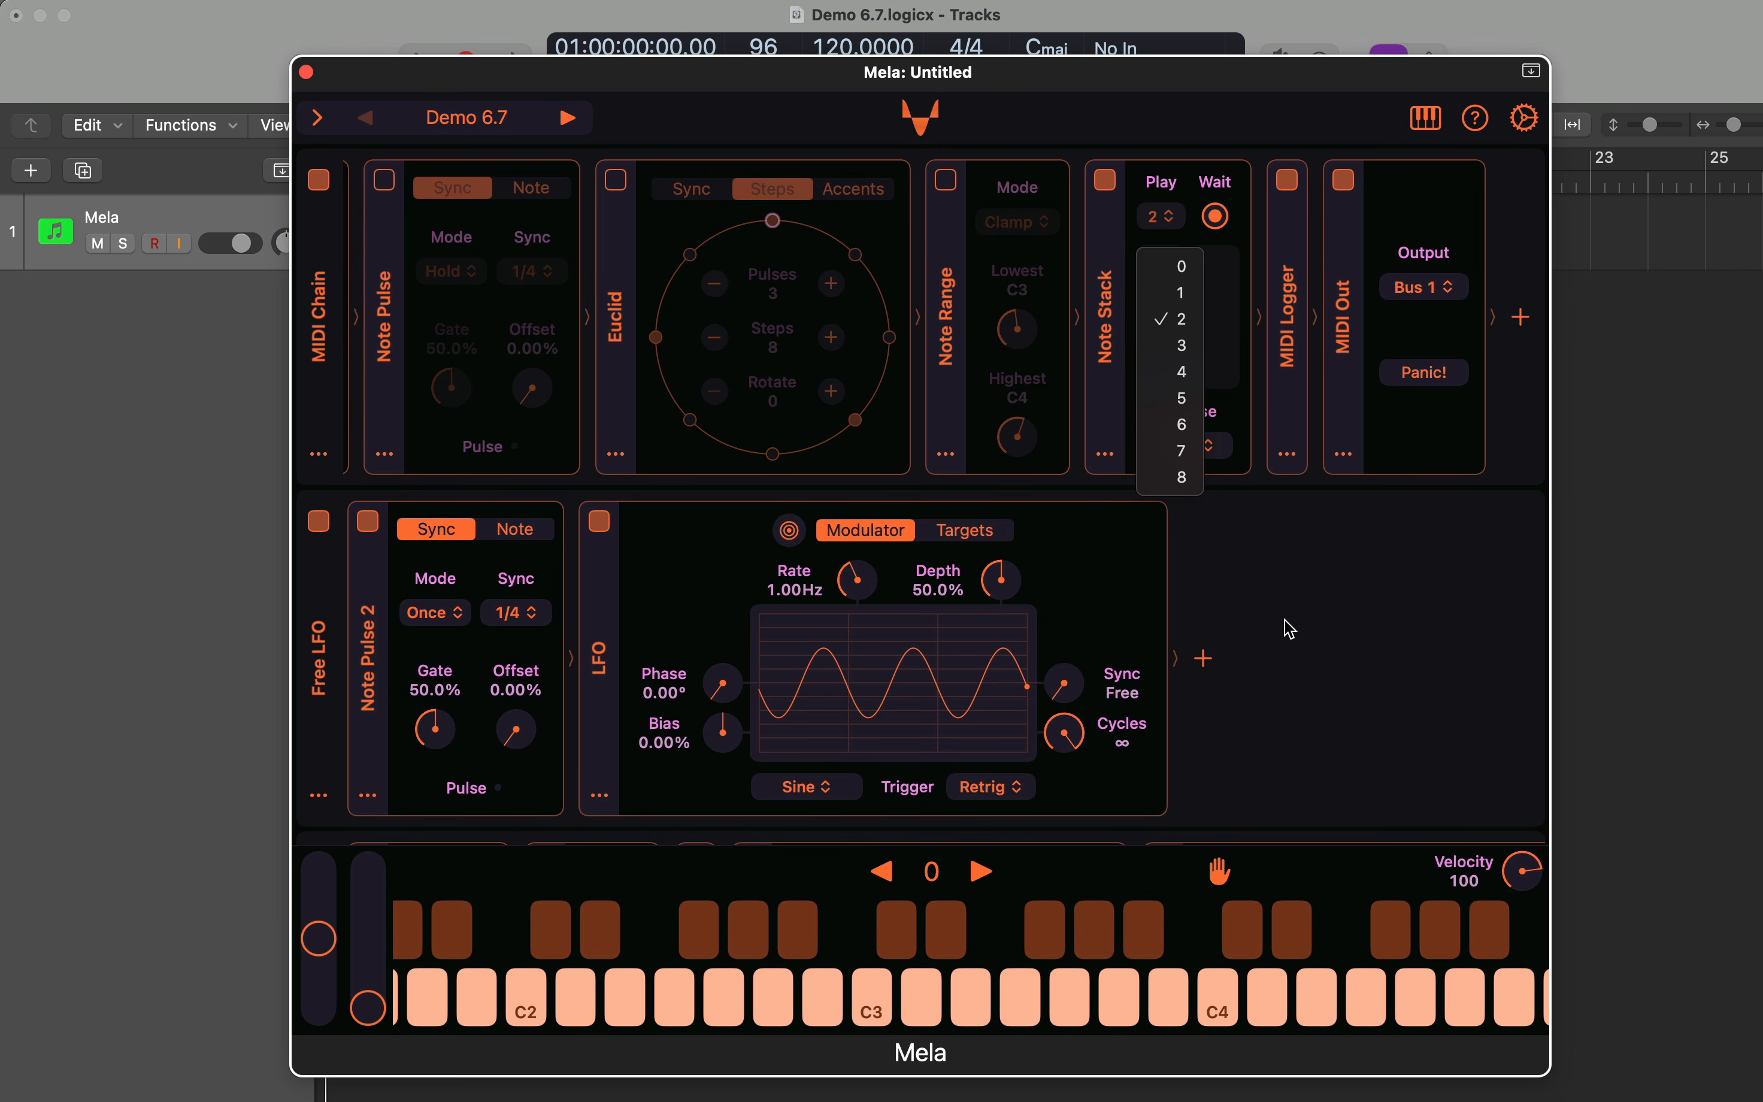
pyautogui.click(1259, 566)
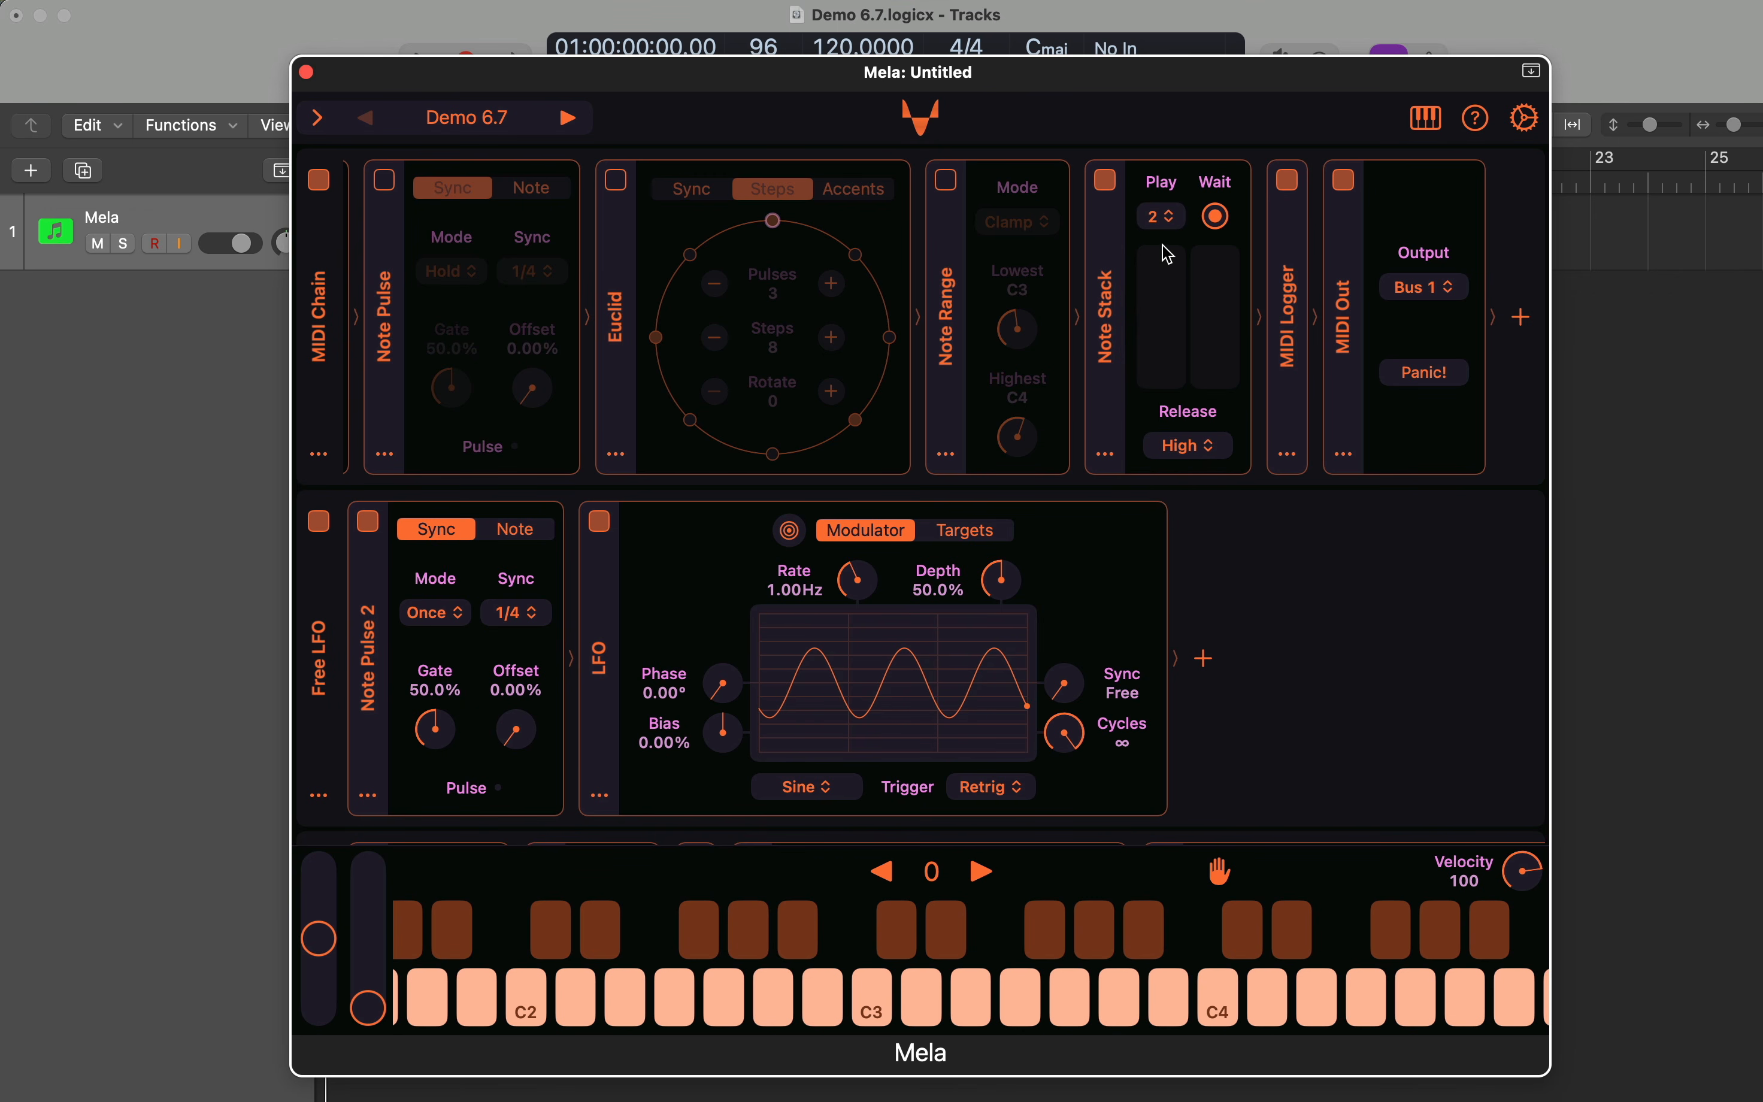
pyautogui.click(1182, 231)
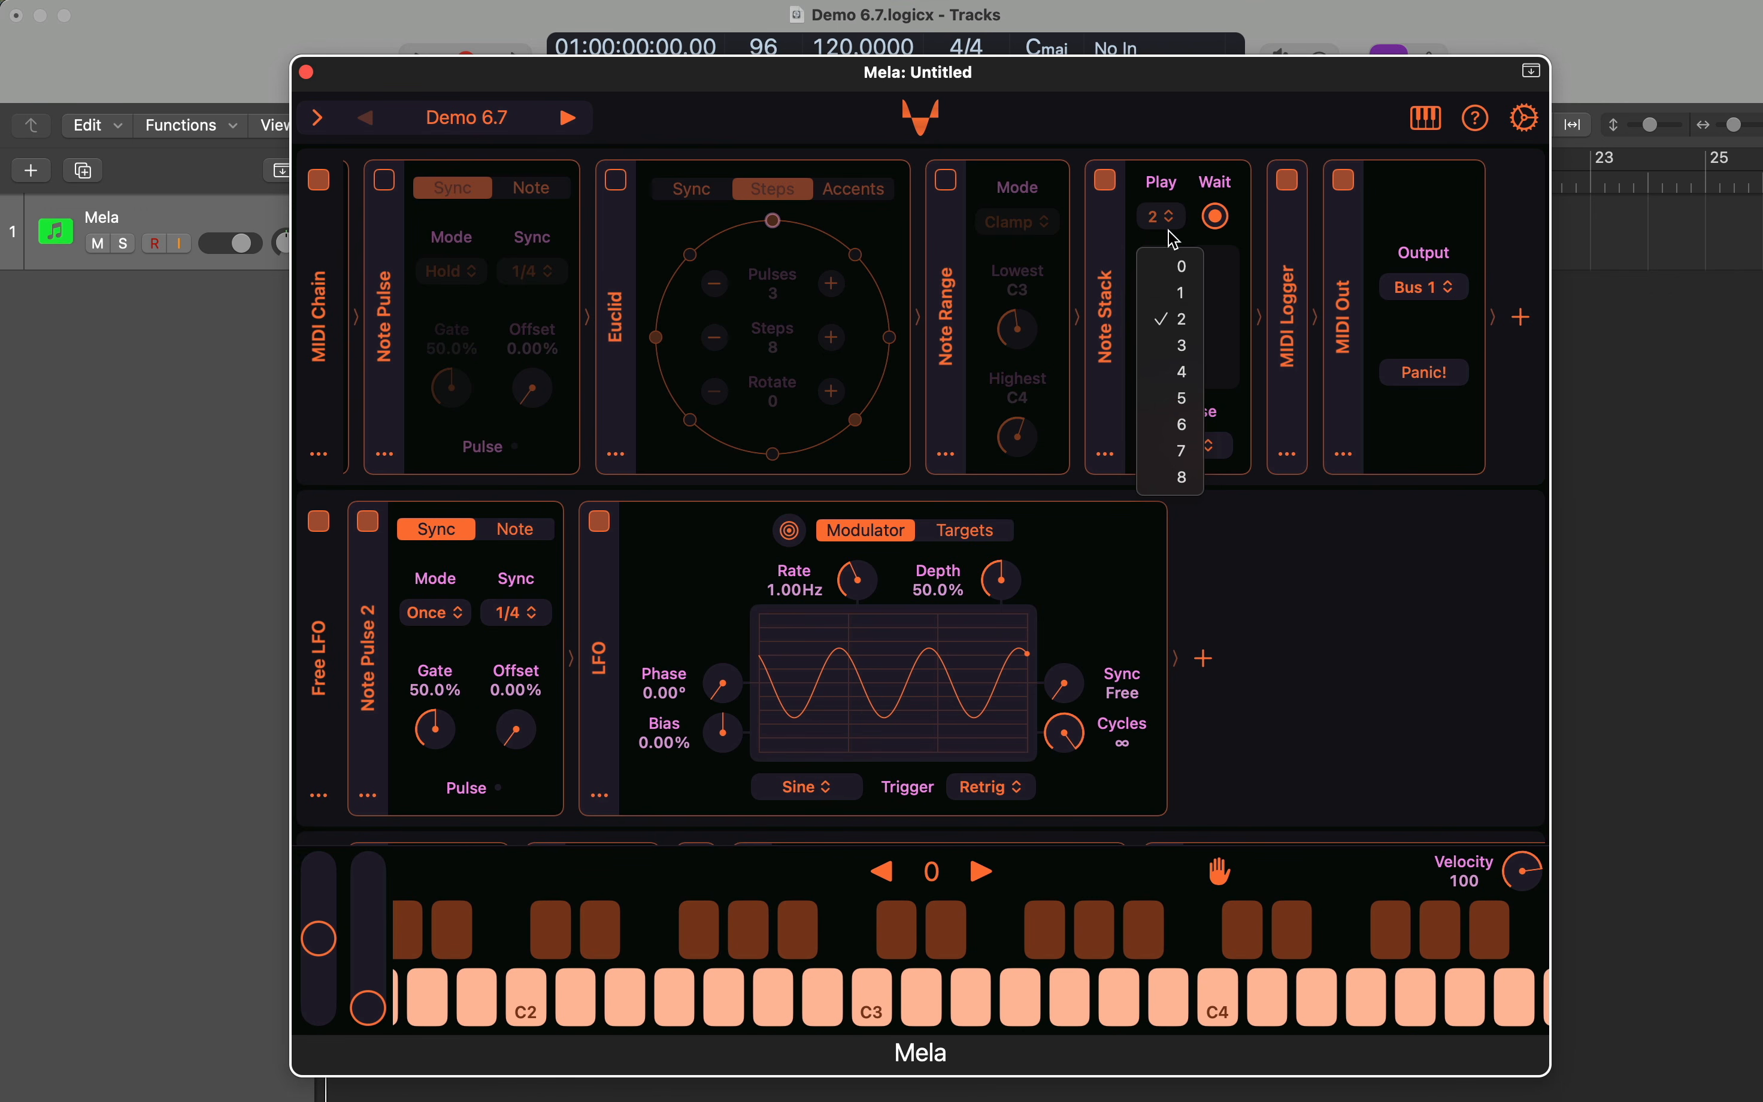
pyautogui.click(1250, 532)
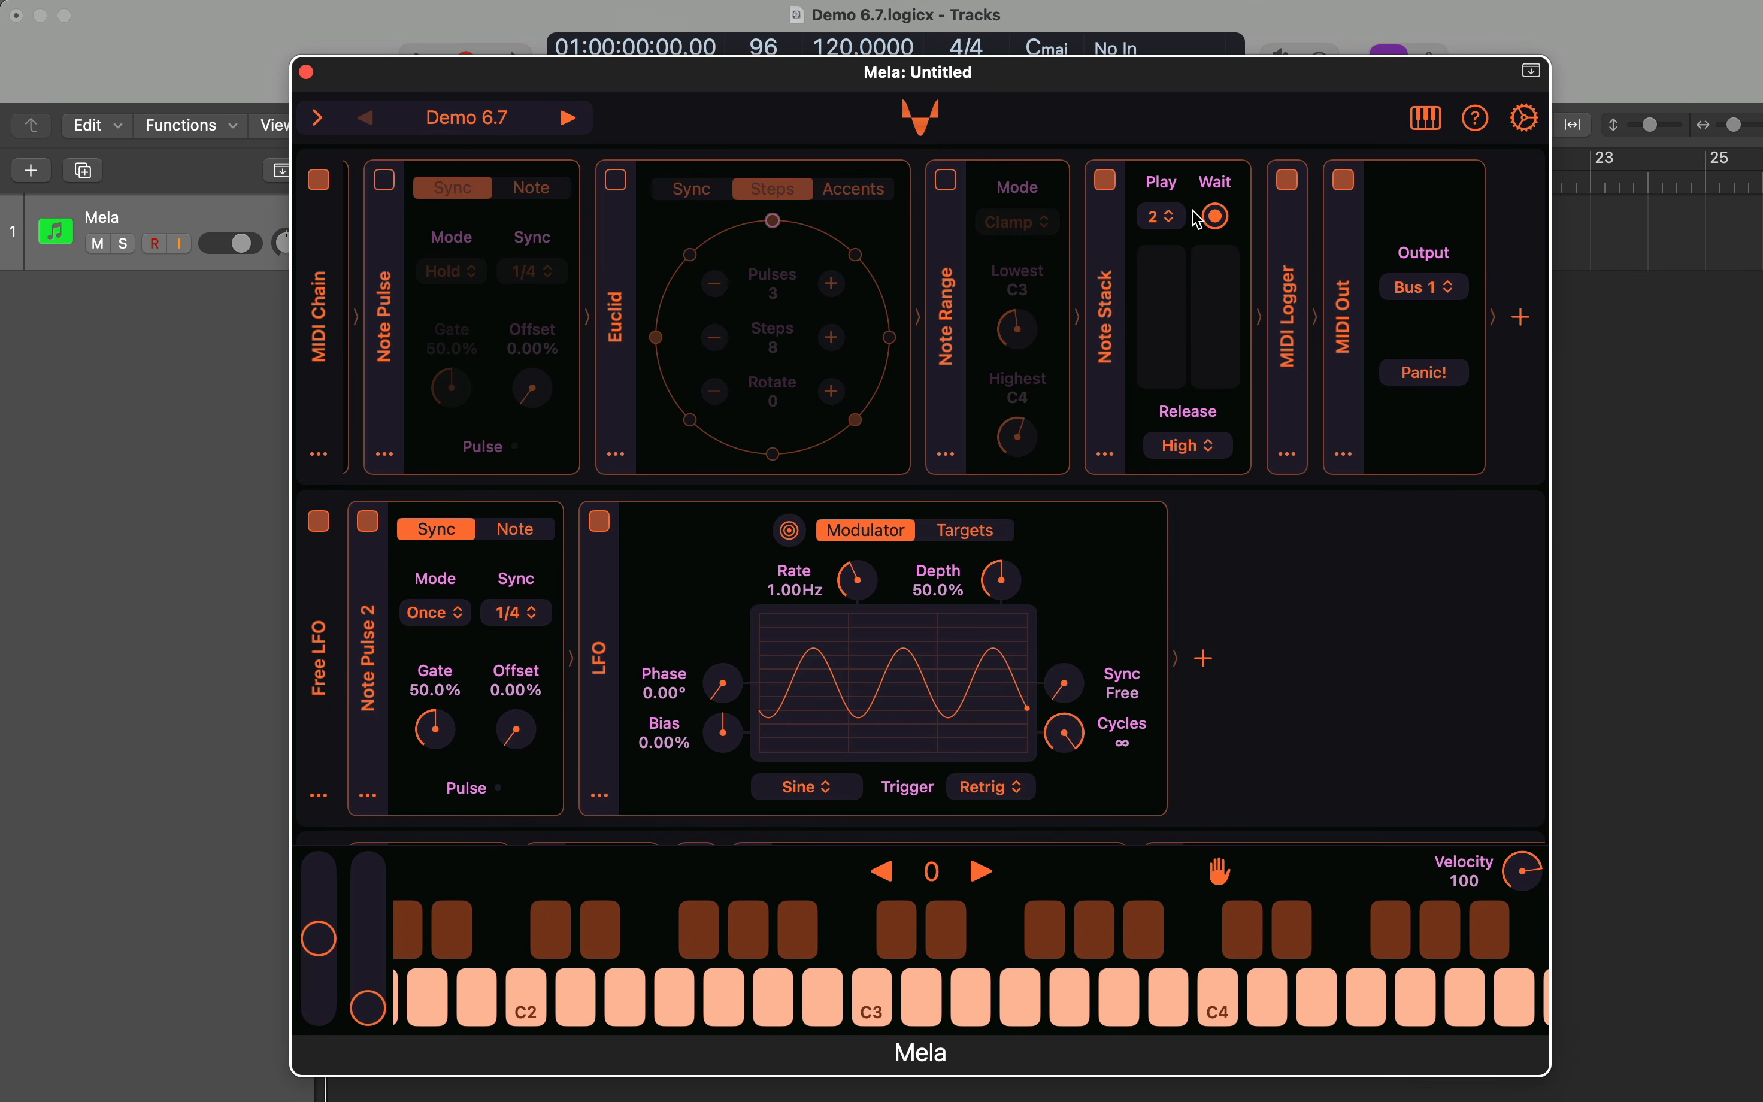
pyautogui.scroll(-3, 1224, 654)
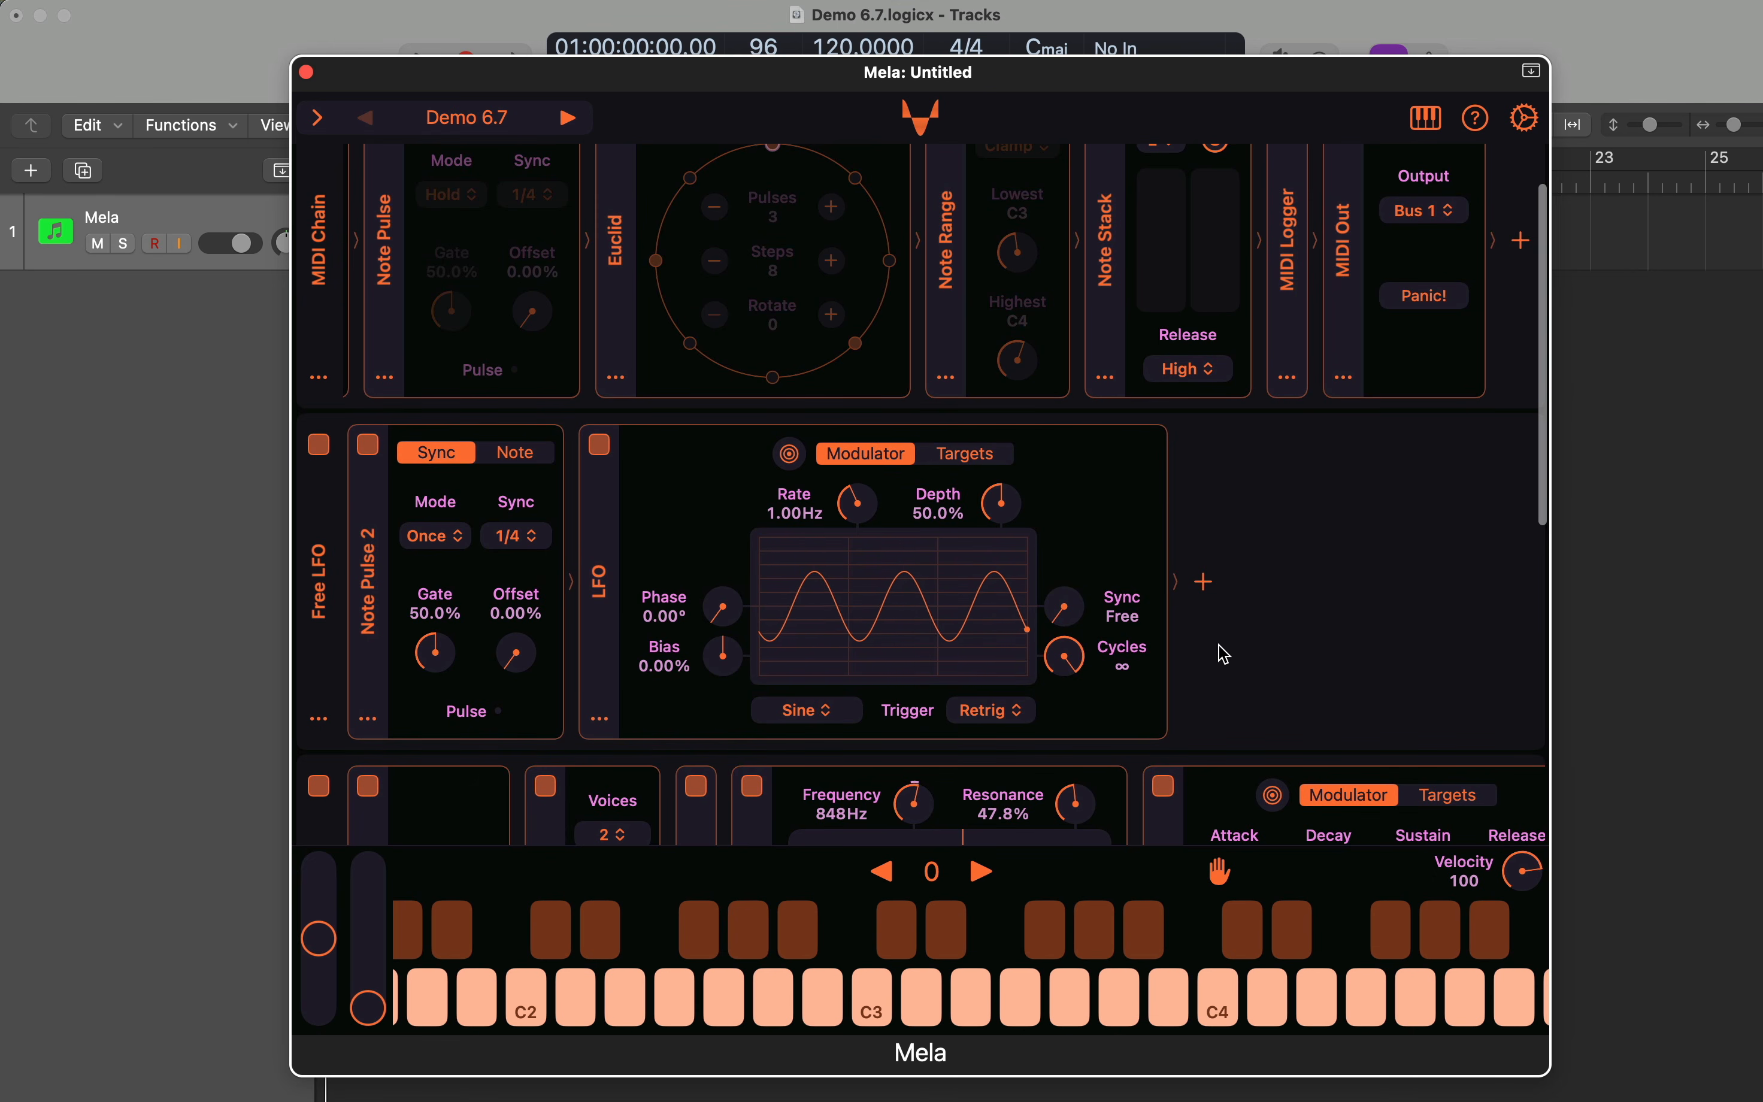
pyautogui.scroll(3, 1222, 652)
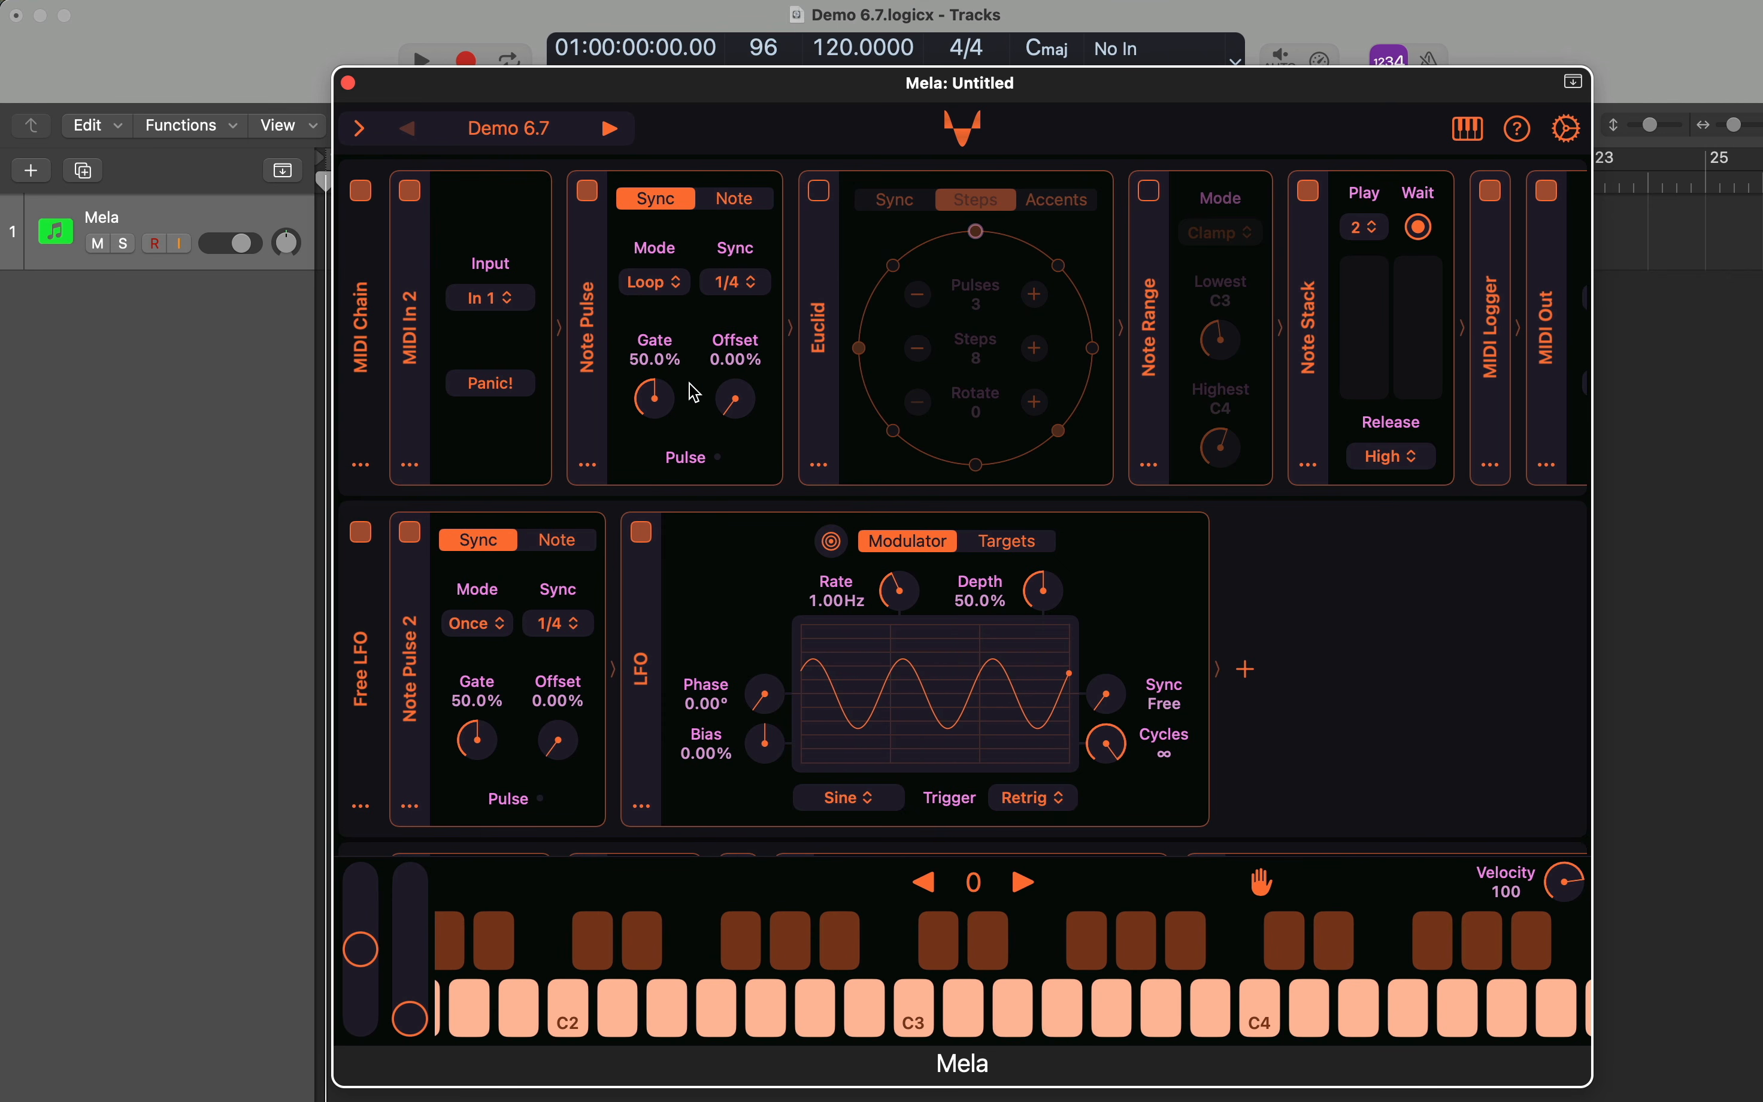
# - View the Note Pulse module's Note settings, and play and stop the Logic project to hear its Loop mode
pyautogui.click(734, 200)
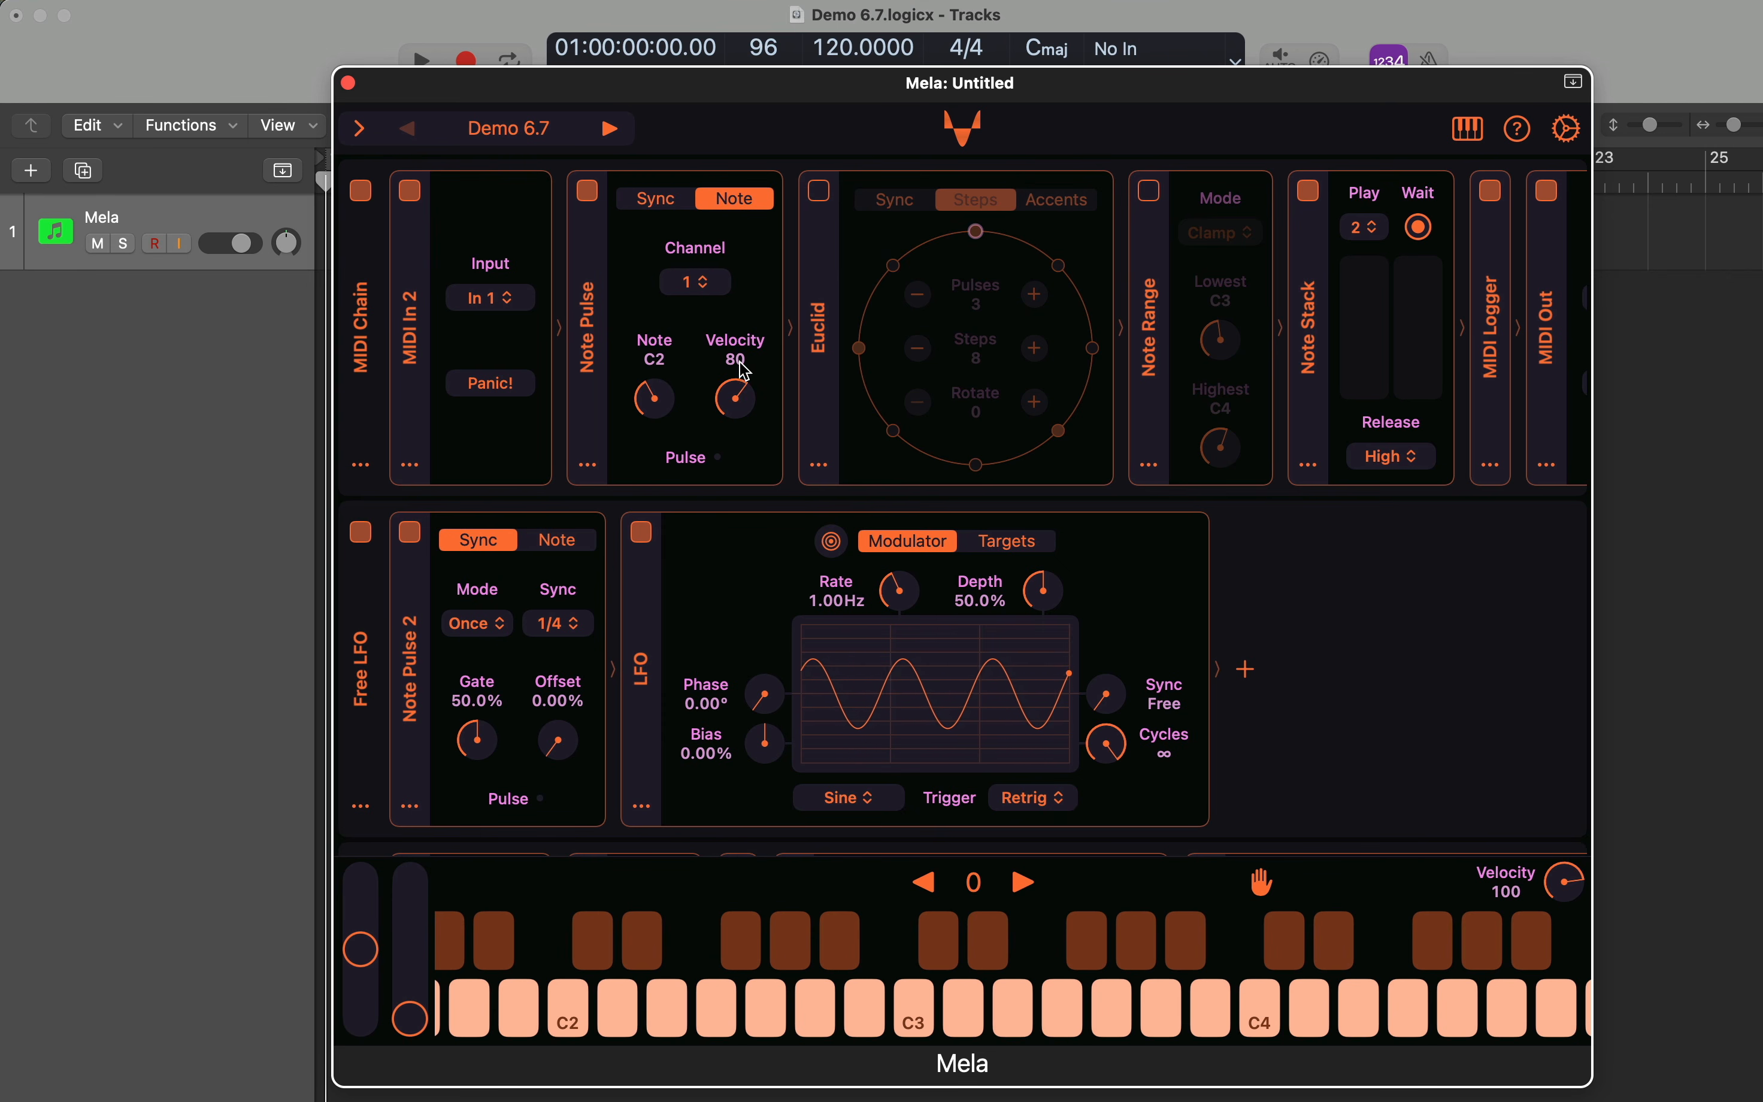
pyautogui.click(655, 201)
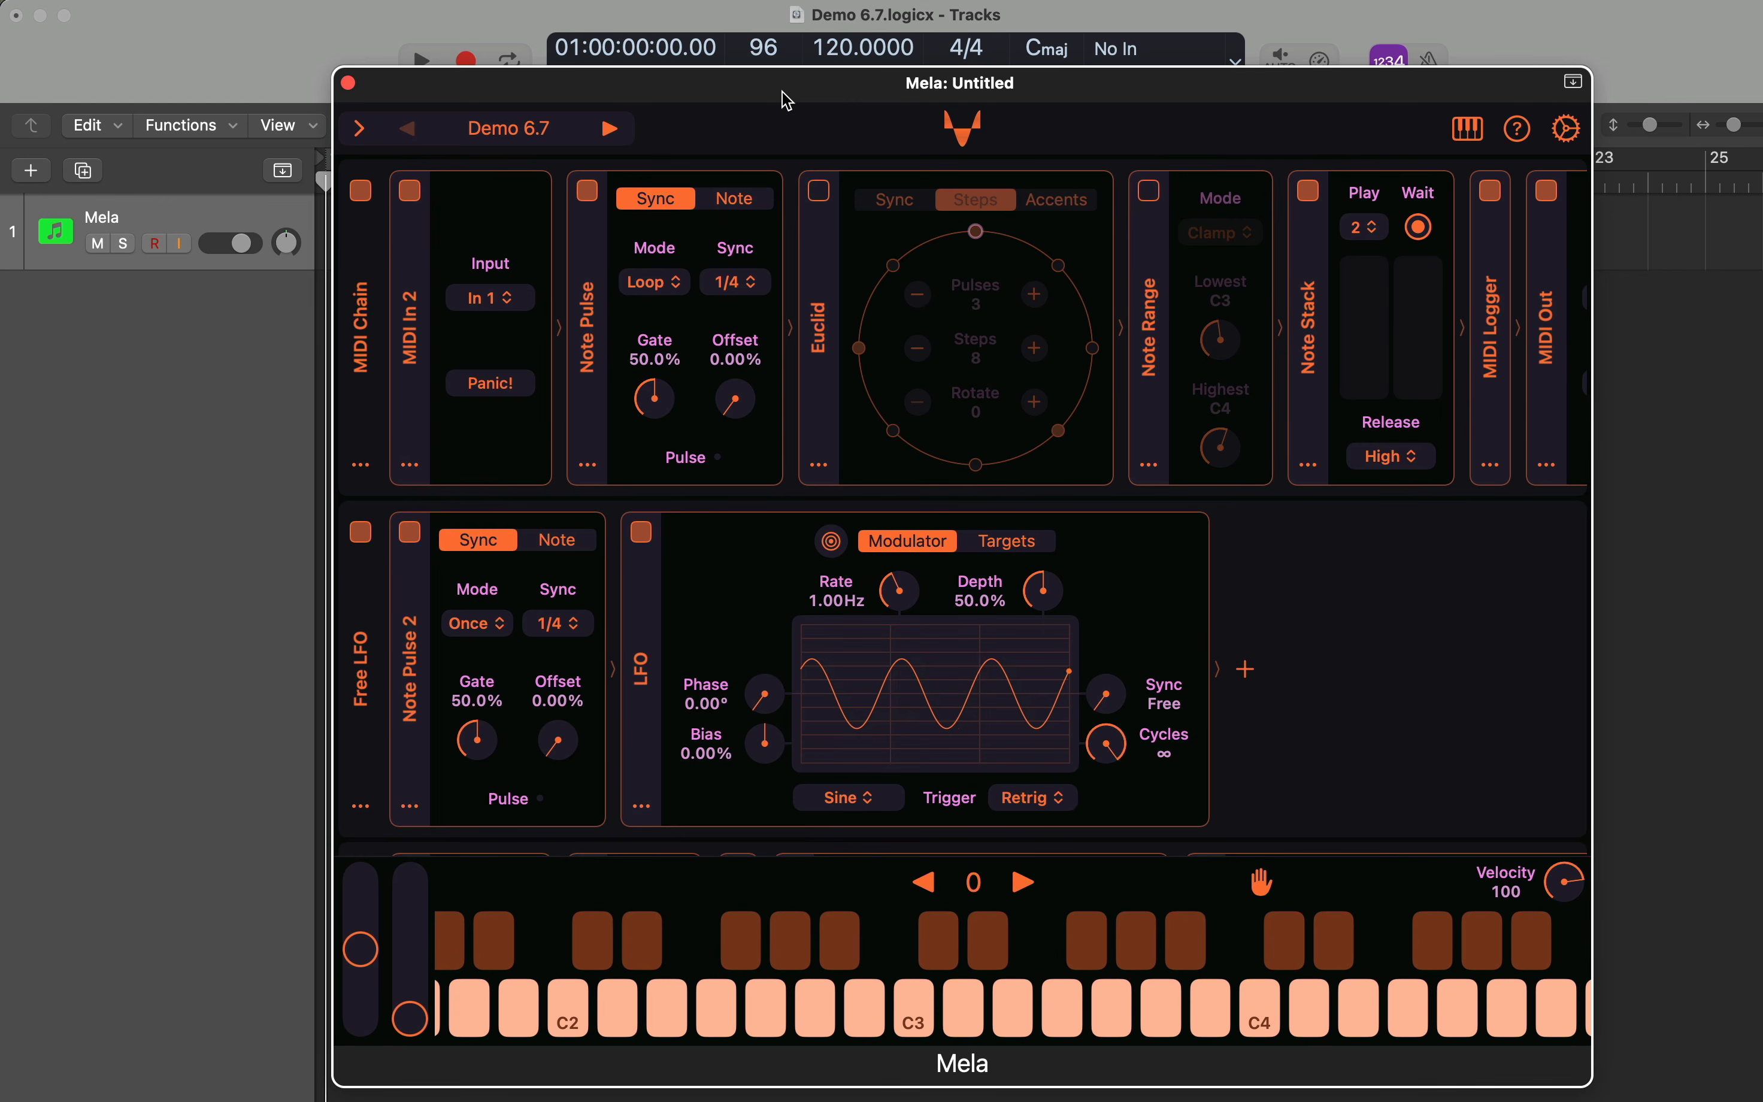
pyautogui.moveTo(787, 98); pyautogui.dragTo(888, 277)
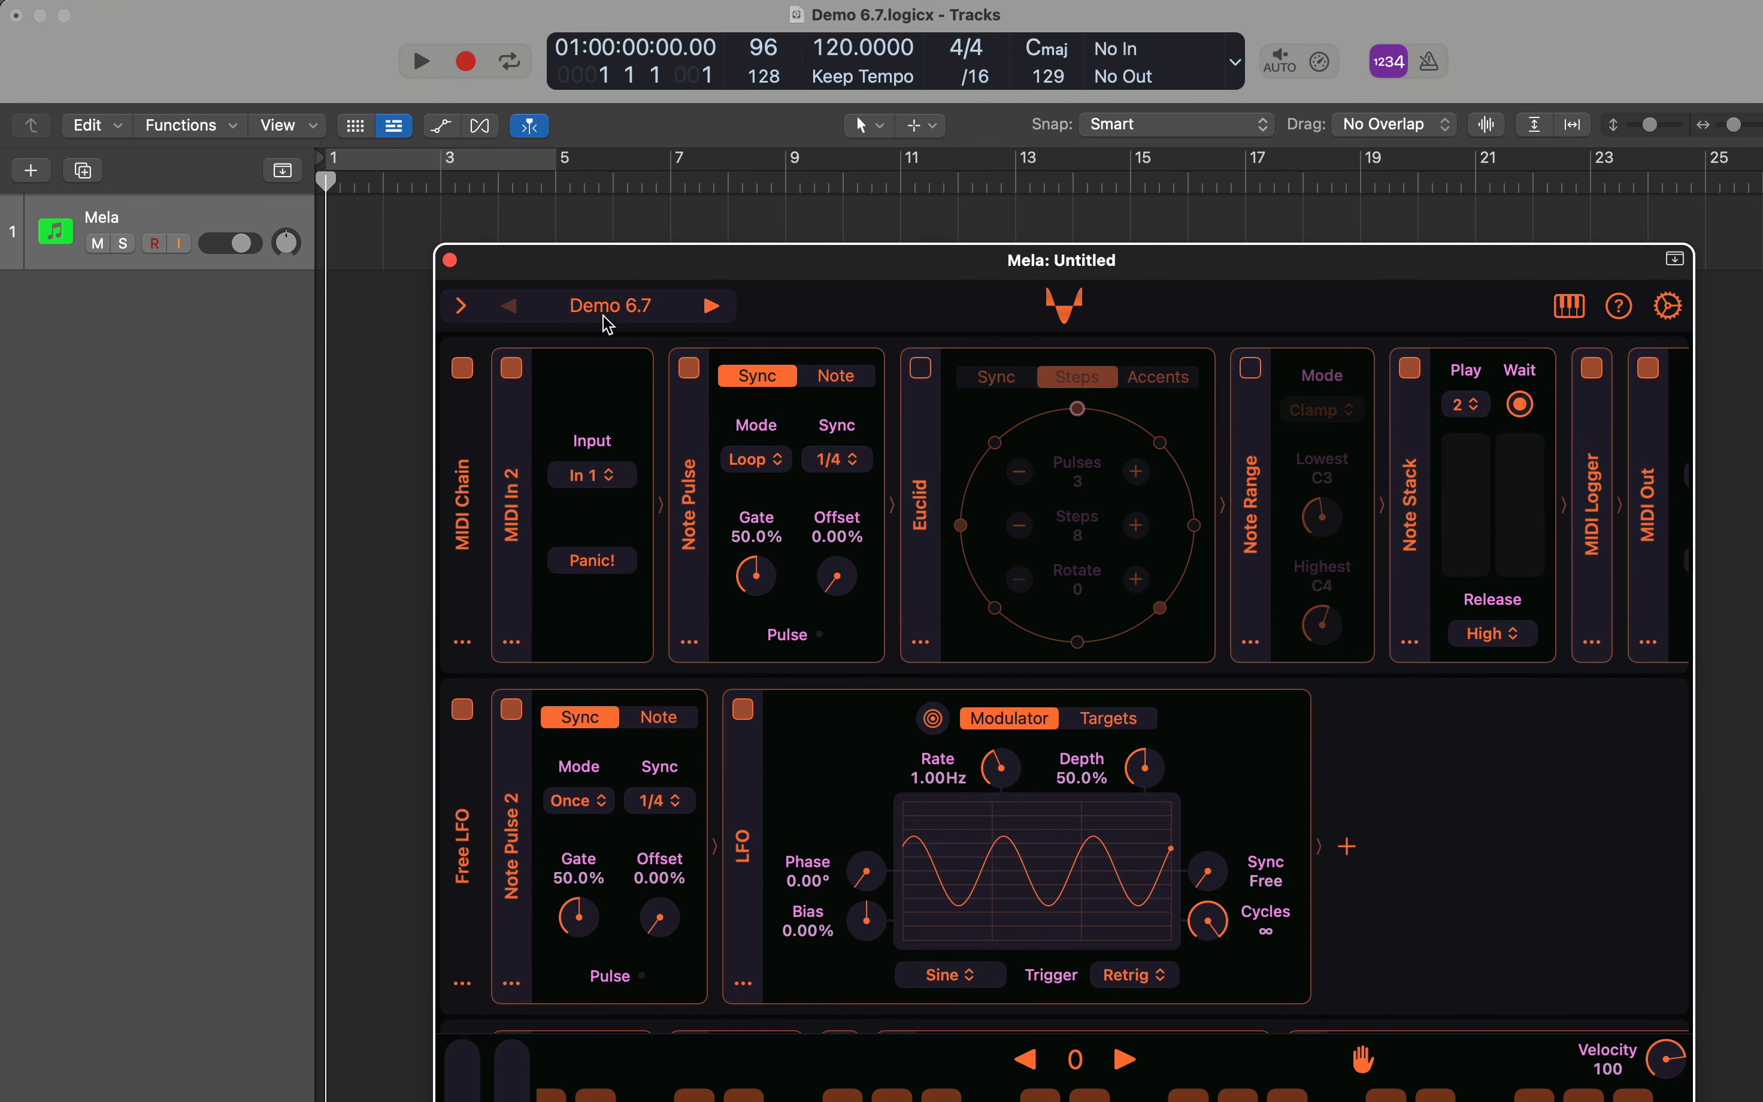
pyautogui.click(421, 64)
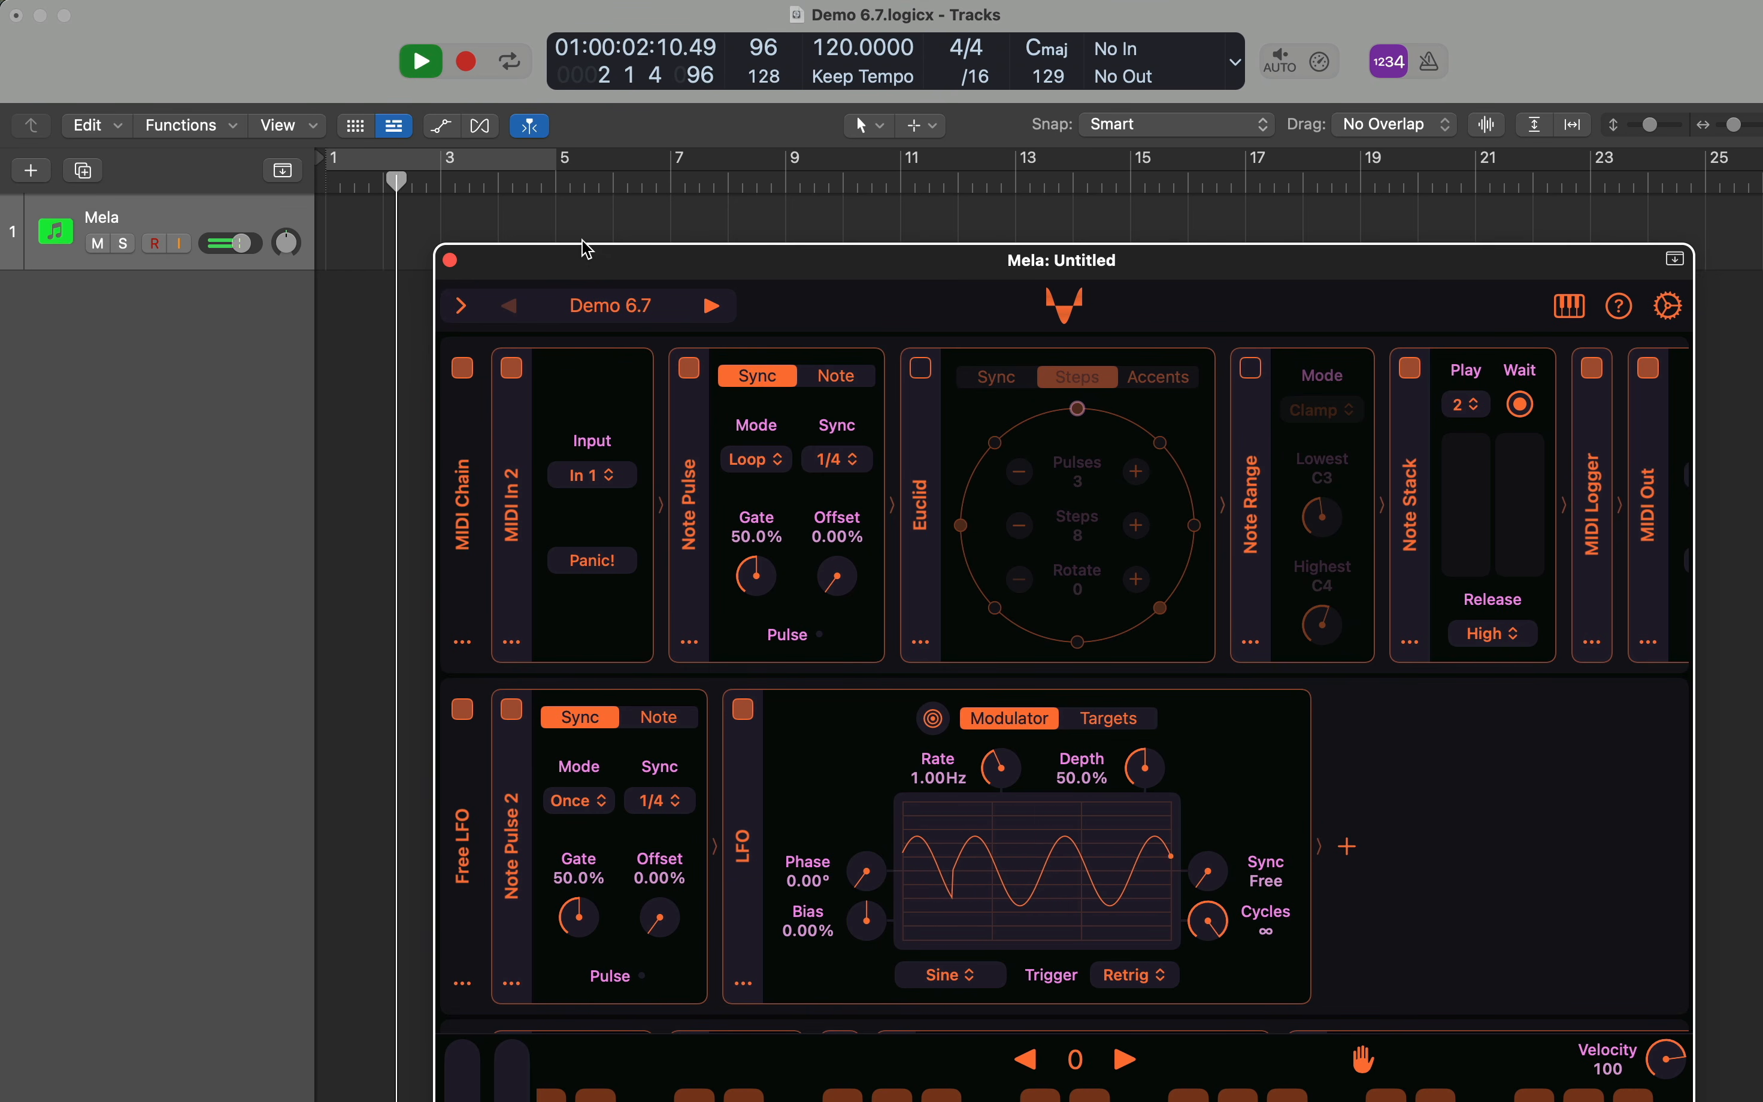
pyautogui.click(628, 203)
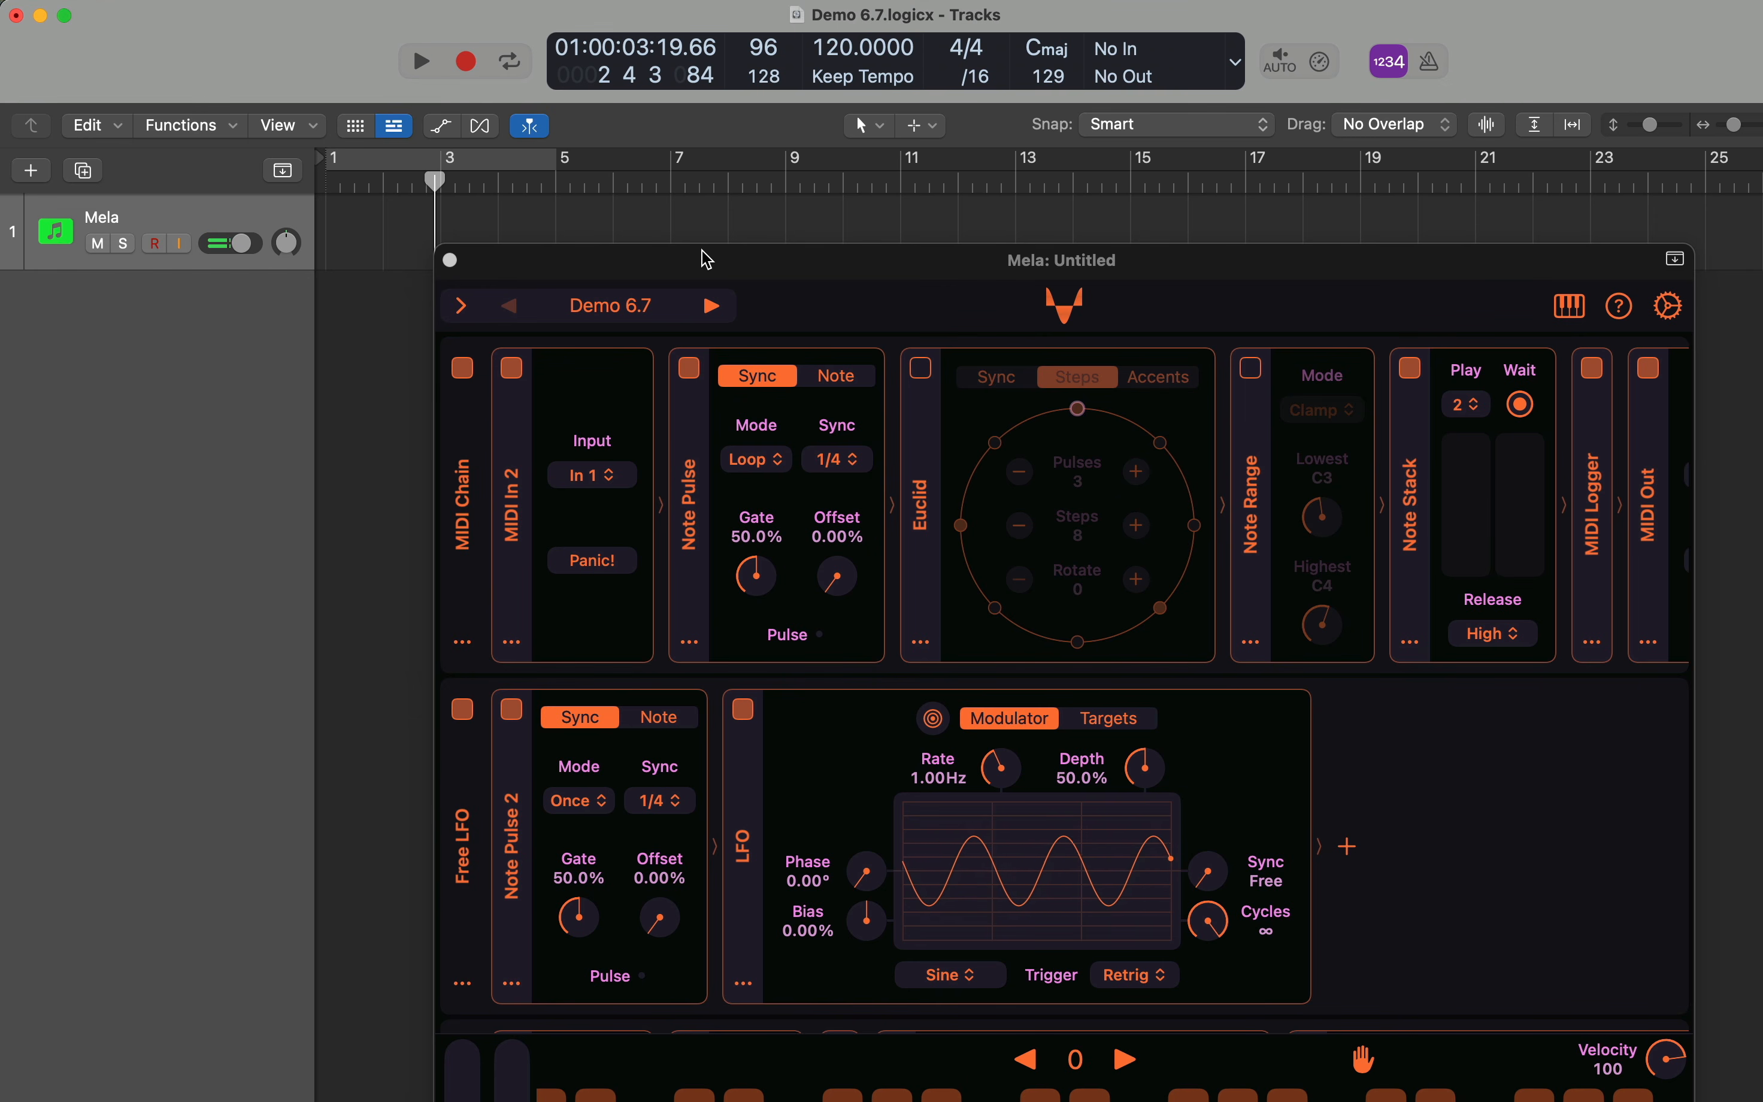
pyautogui.moveTo(708, 259); pyautogui.dragTo(630, 80)
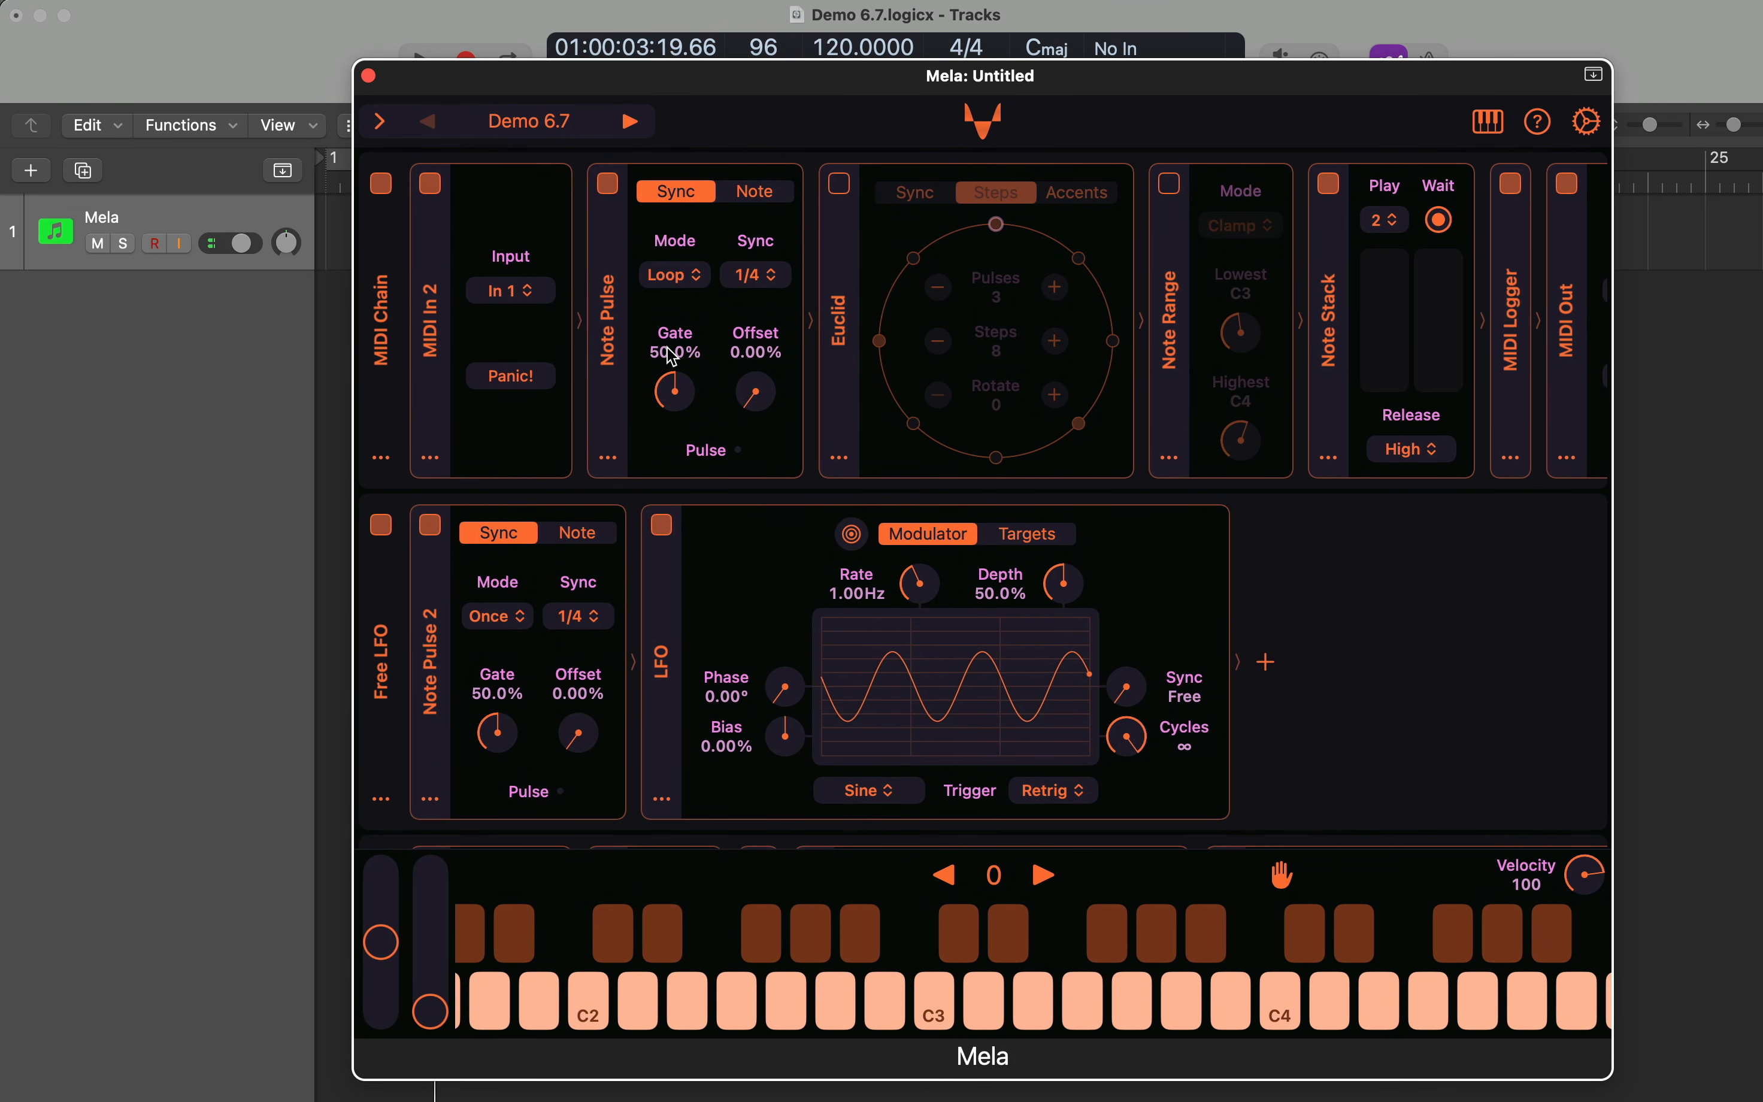
# - Set the Note Pulse module's Mode to Once, and play and stop the Logic project to test it
pyautogui.click(687, 279)
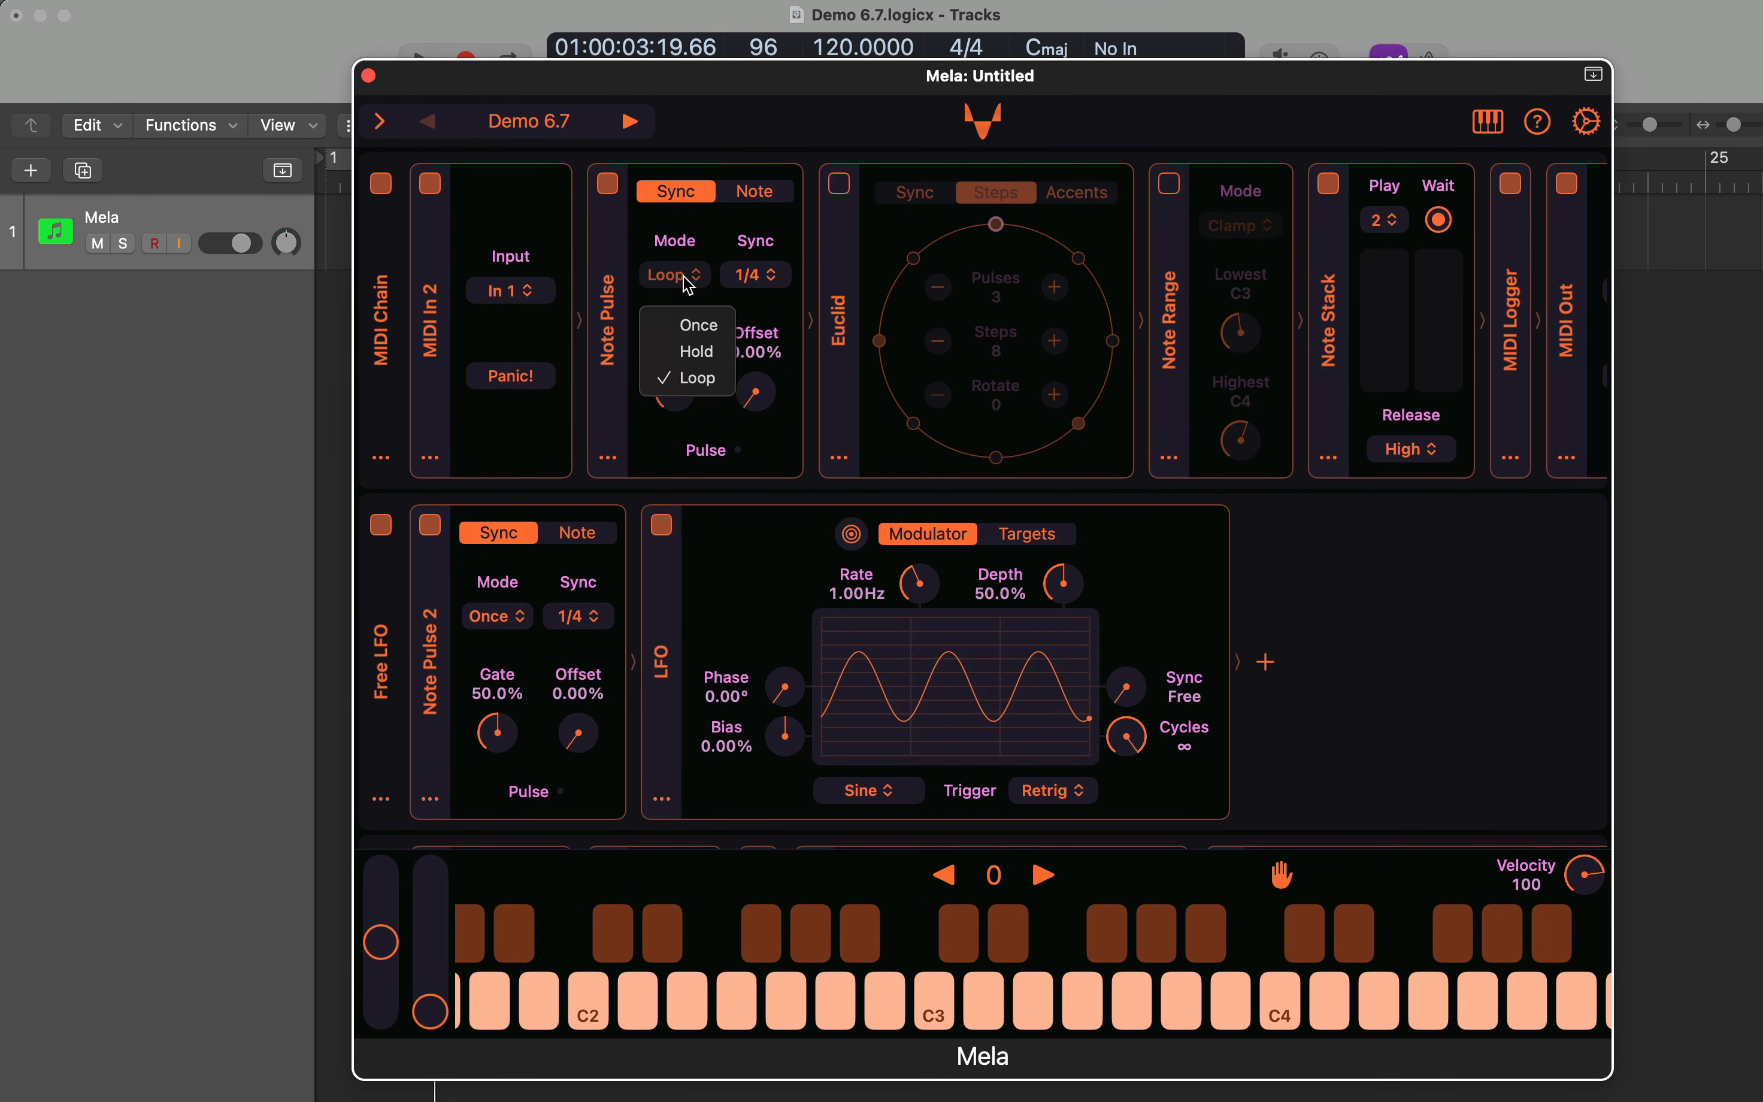
pyautogui.click(722, 335)
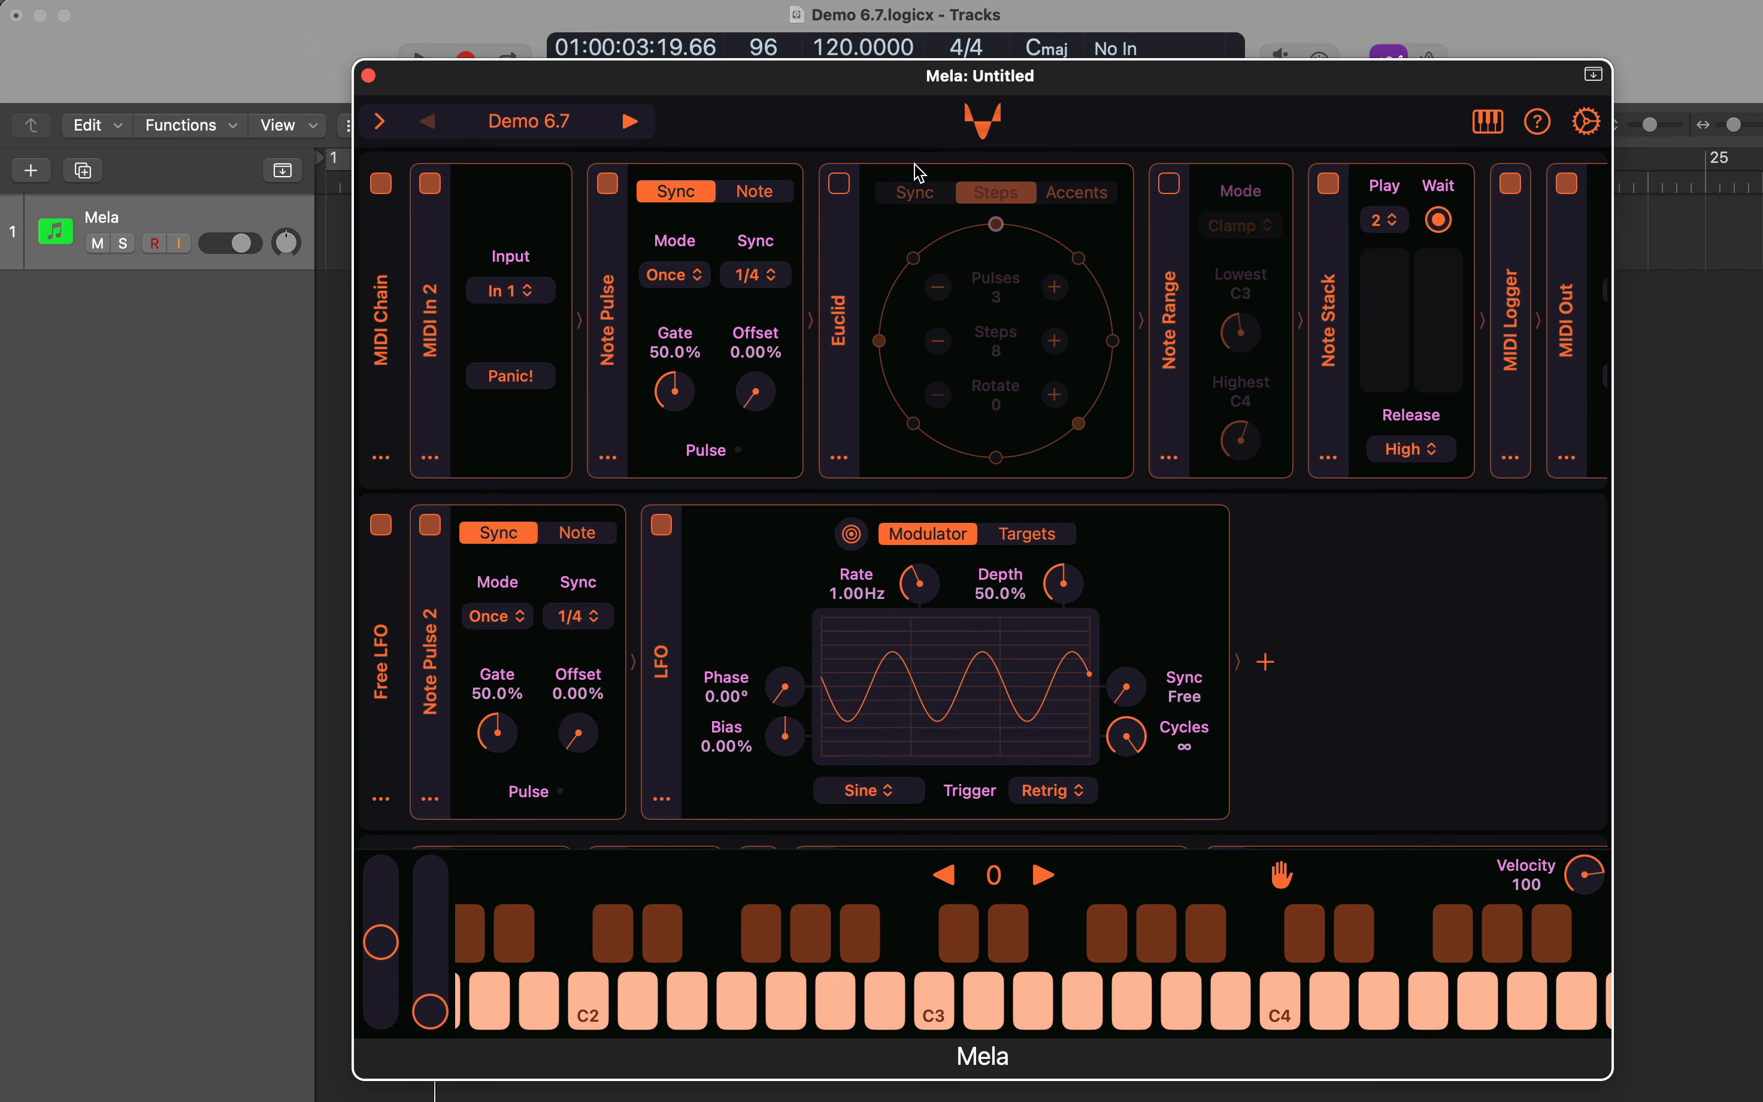
pyautogui.moveTo(914, 76); pyautogui.dragTo(940, 216)
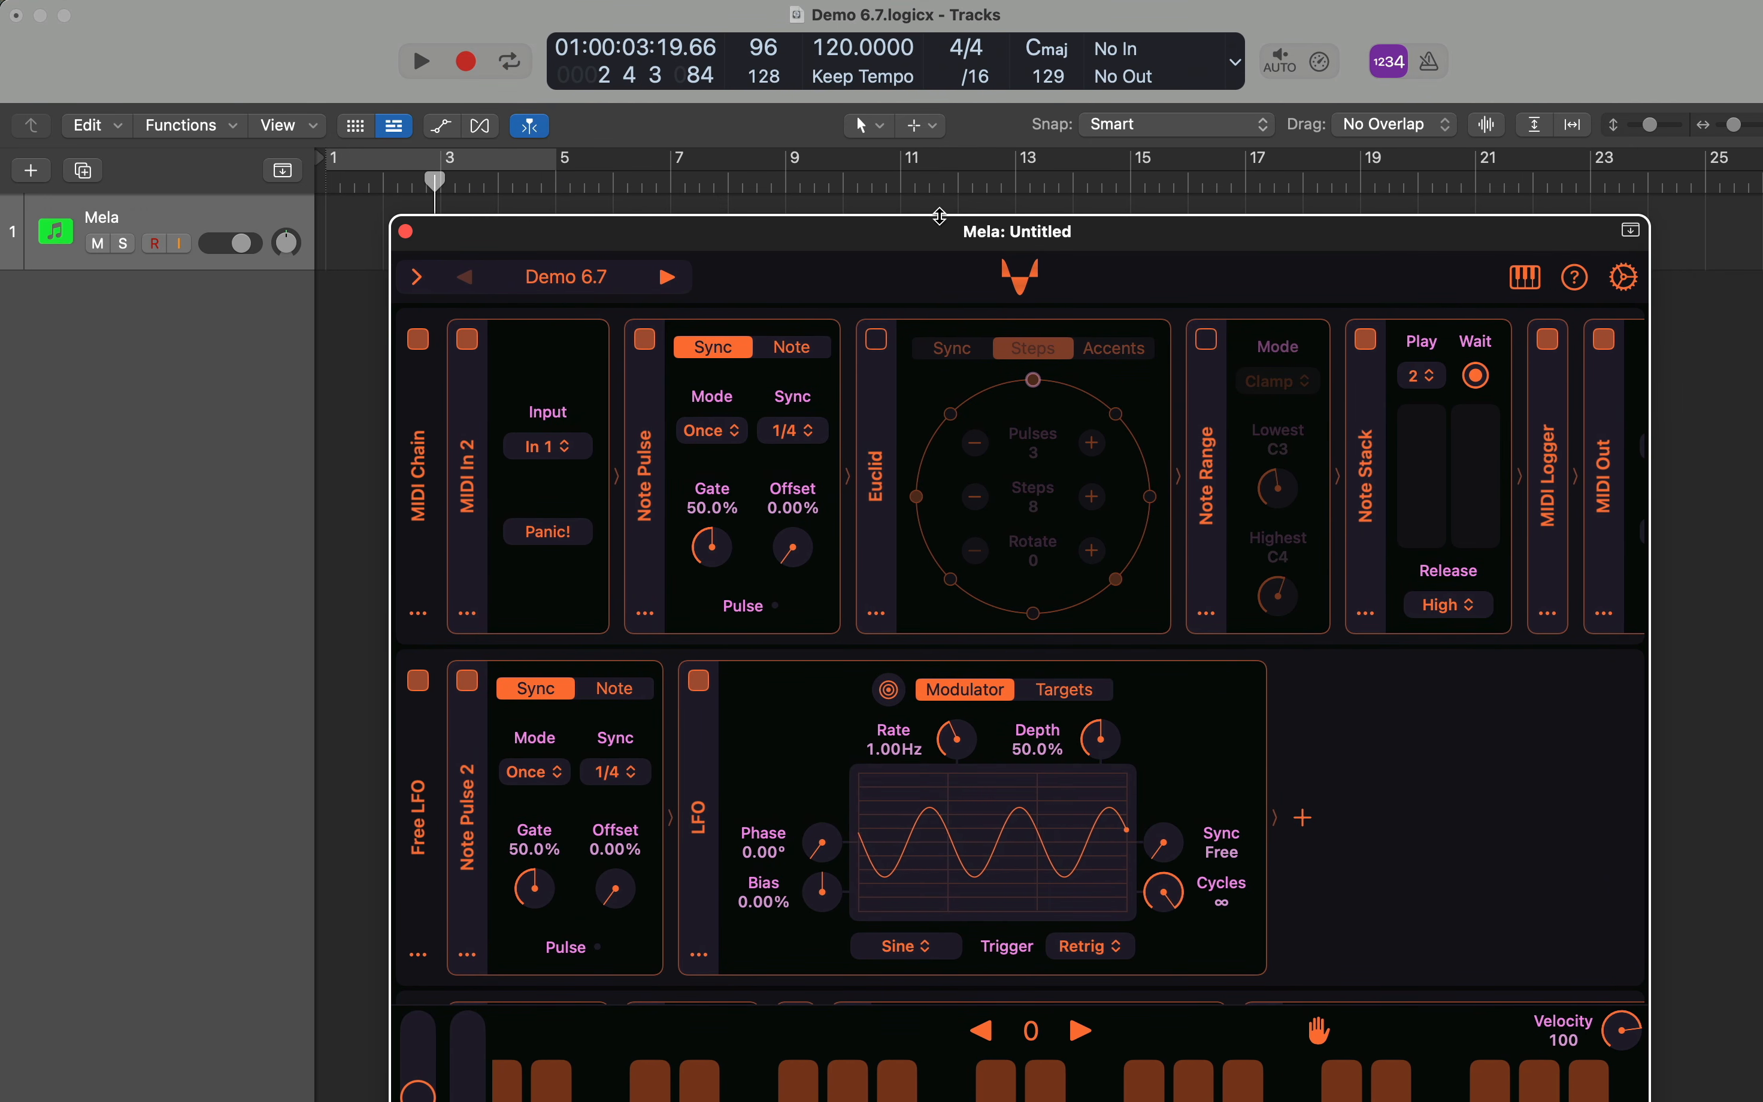
pyautogui.click(898, 172)
pyautogui.press('space')
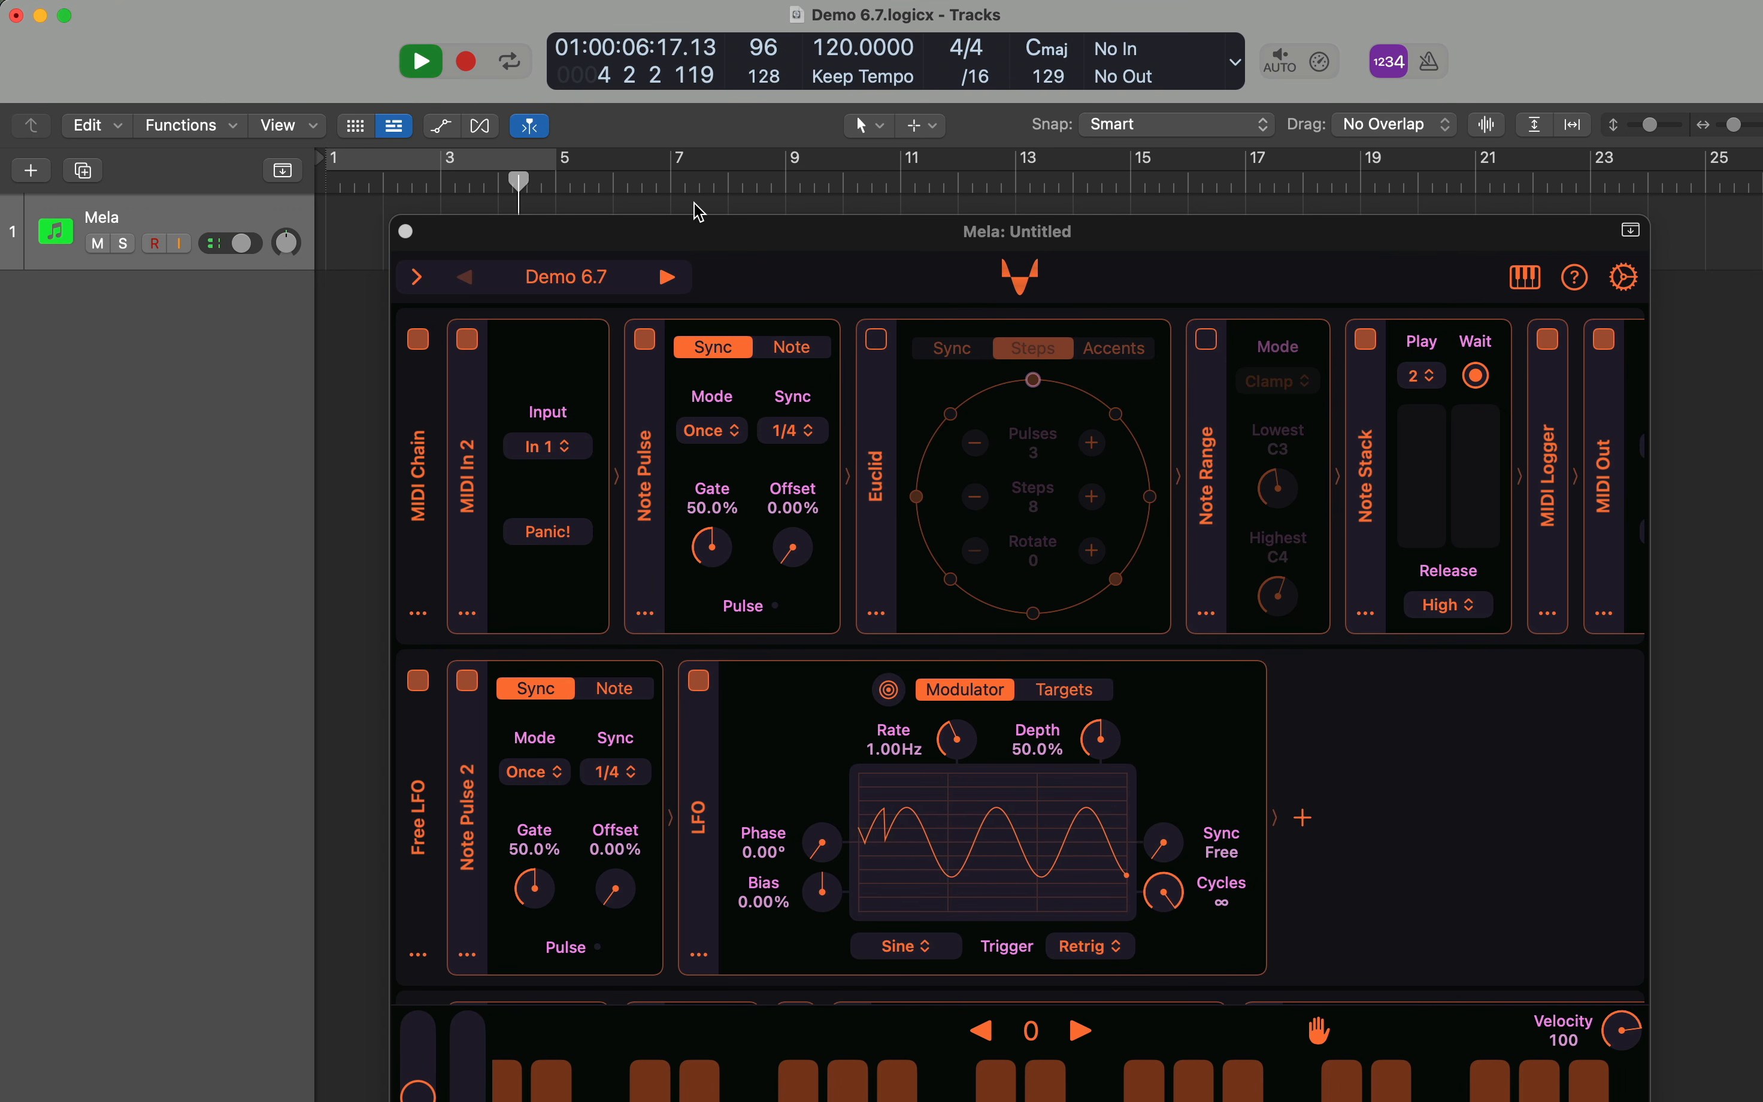
pyautogui.moveTo(787, 235); pyautogui.dragTo(775, 74)
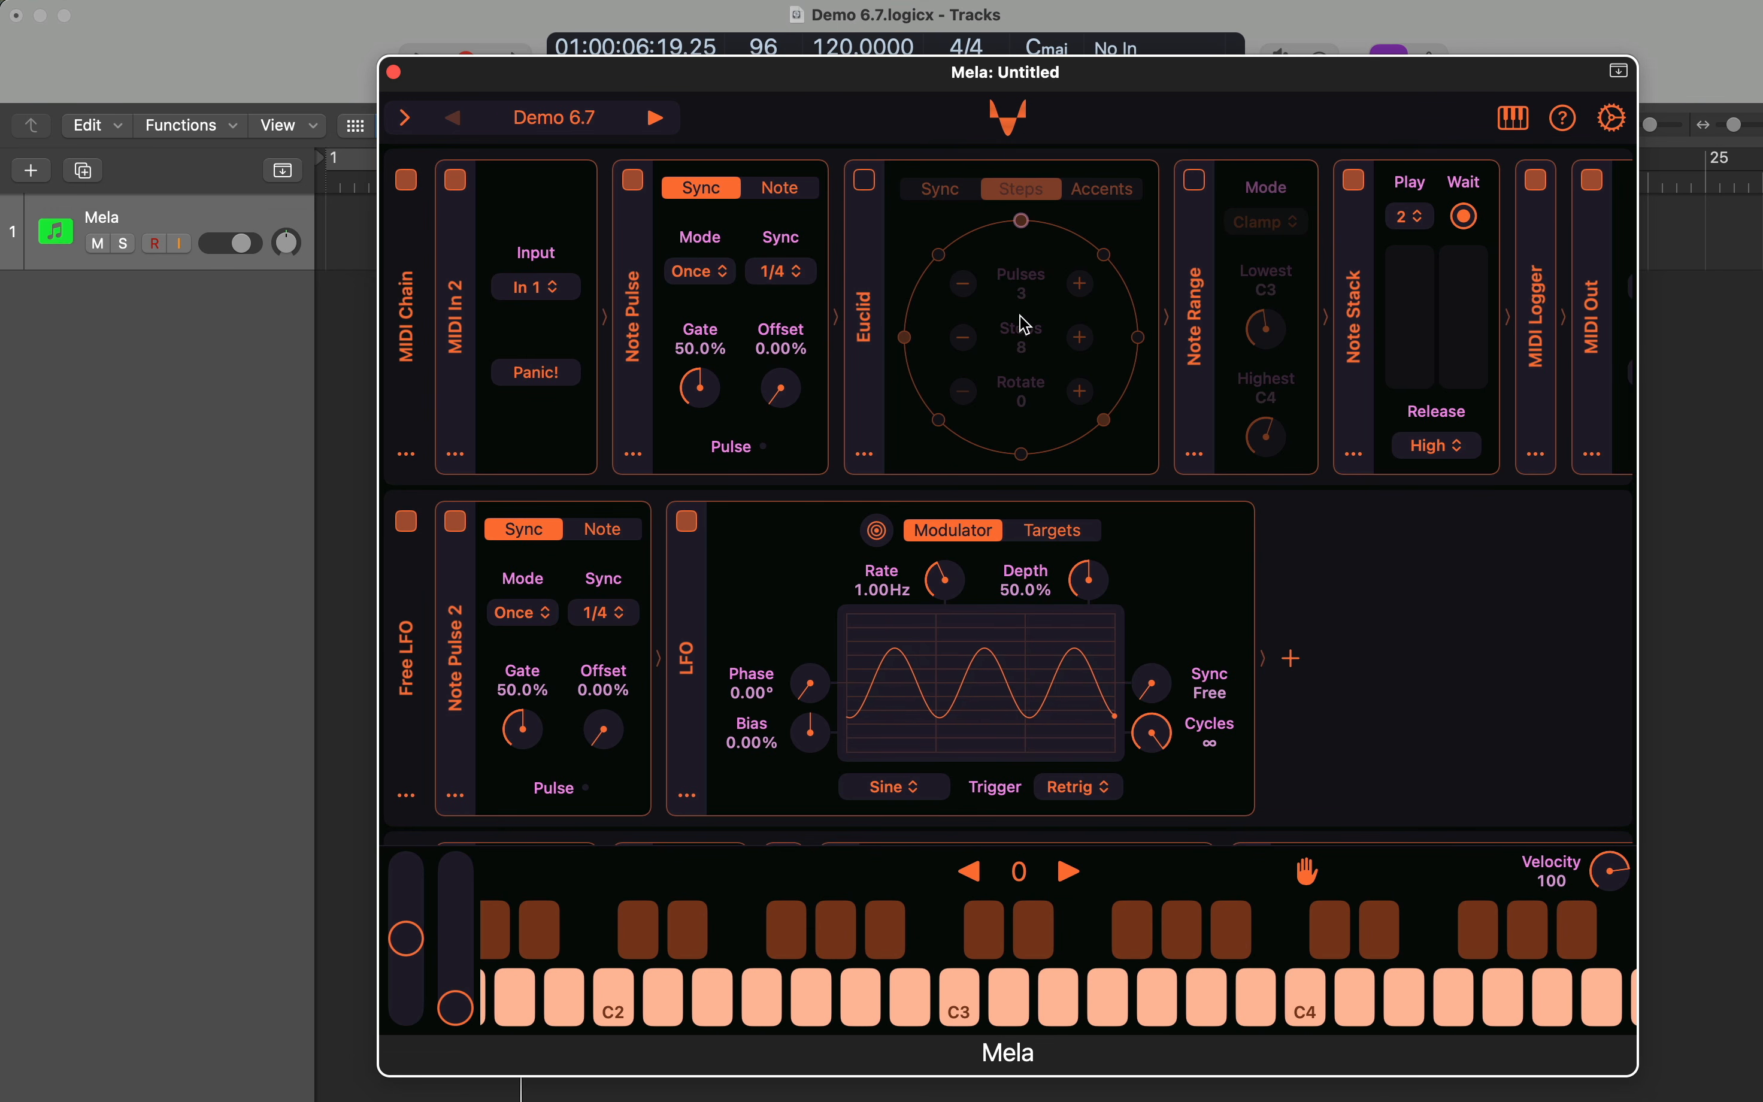
# - Review the Mode options of Note Pulse and Note Pulse 2, briefly bypassing and re-enabling Note Pulse 2
pyautogui.click(713, 281)
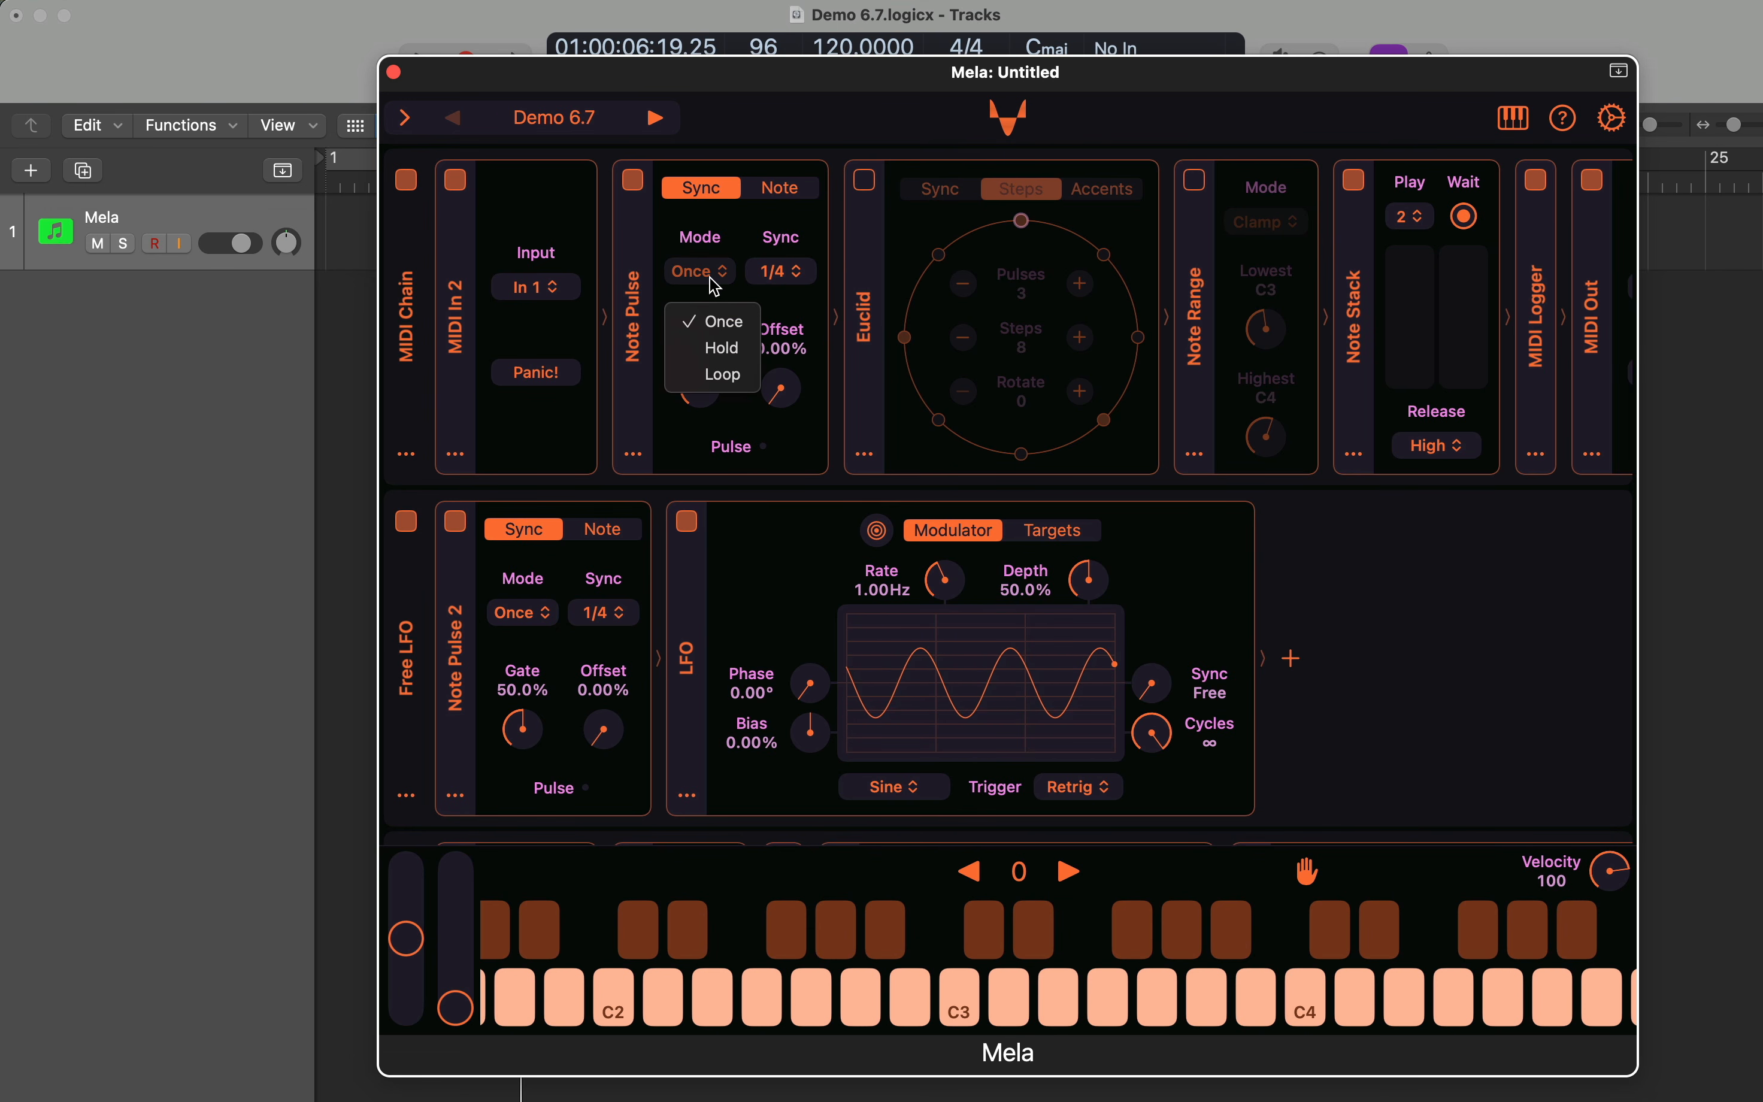
pyautogui.click(715, 287)
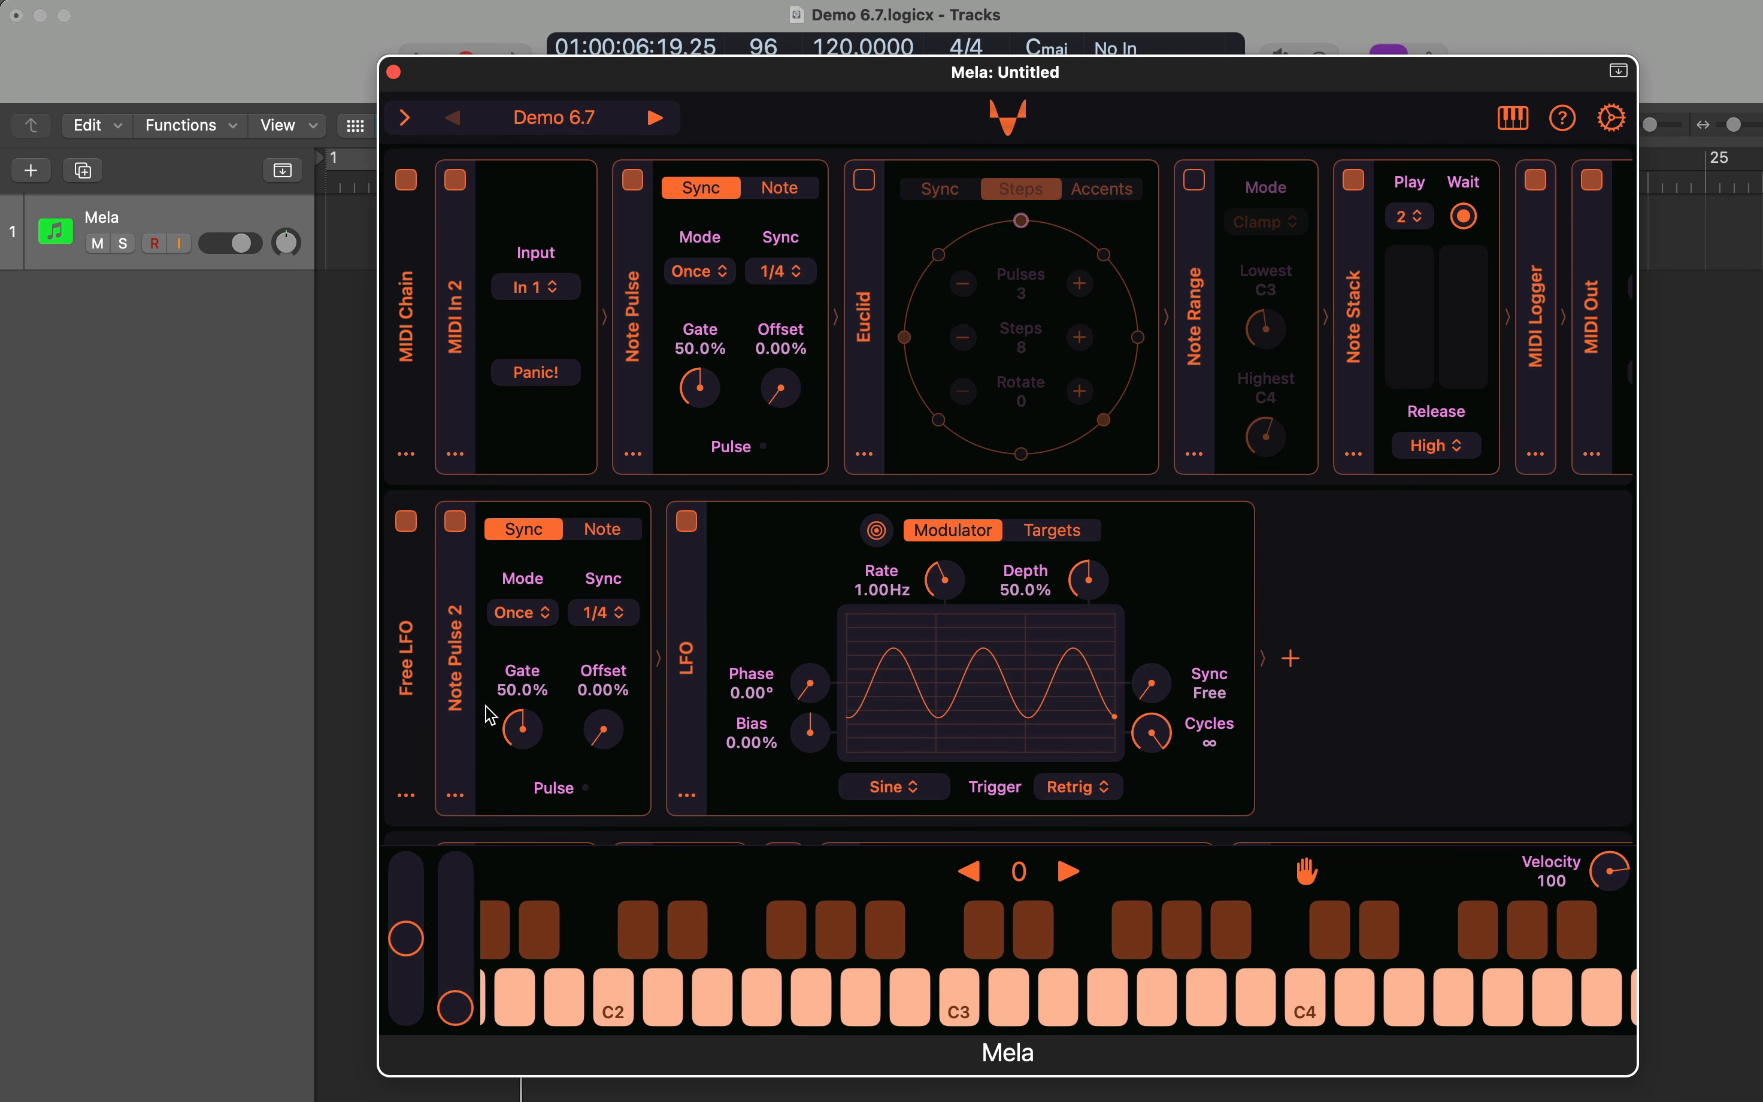
pyautogui.click(455, 521)
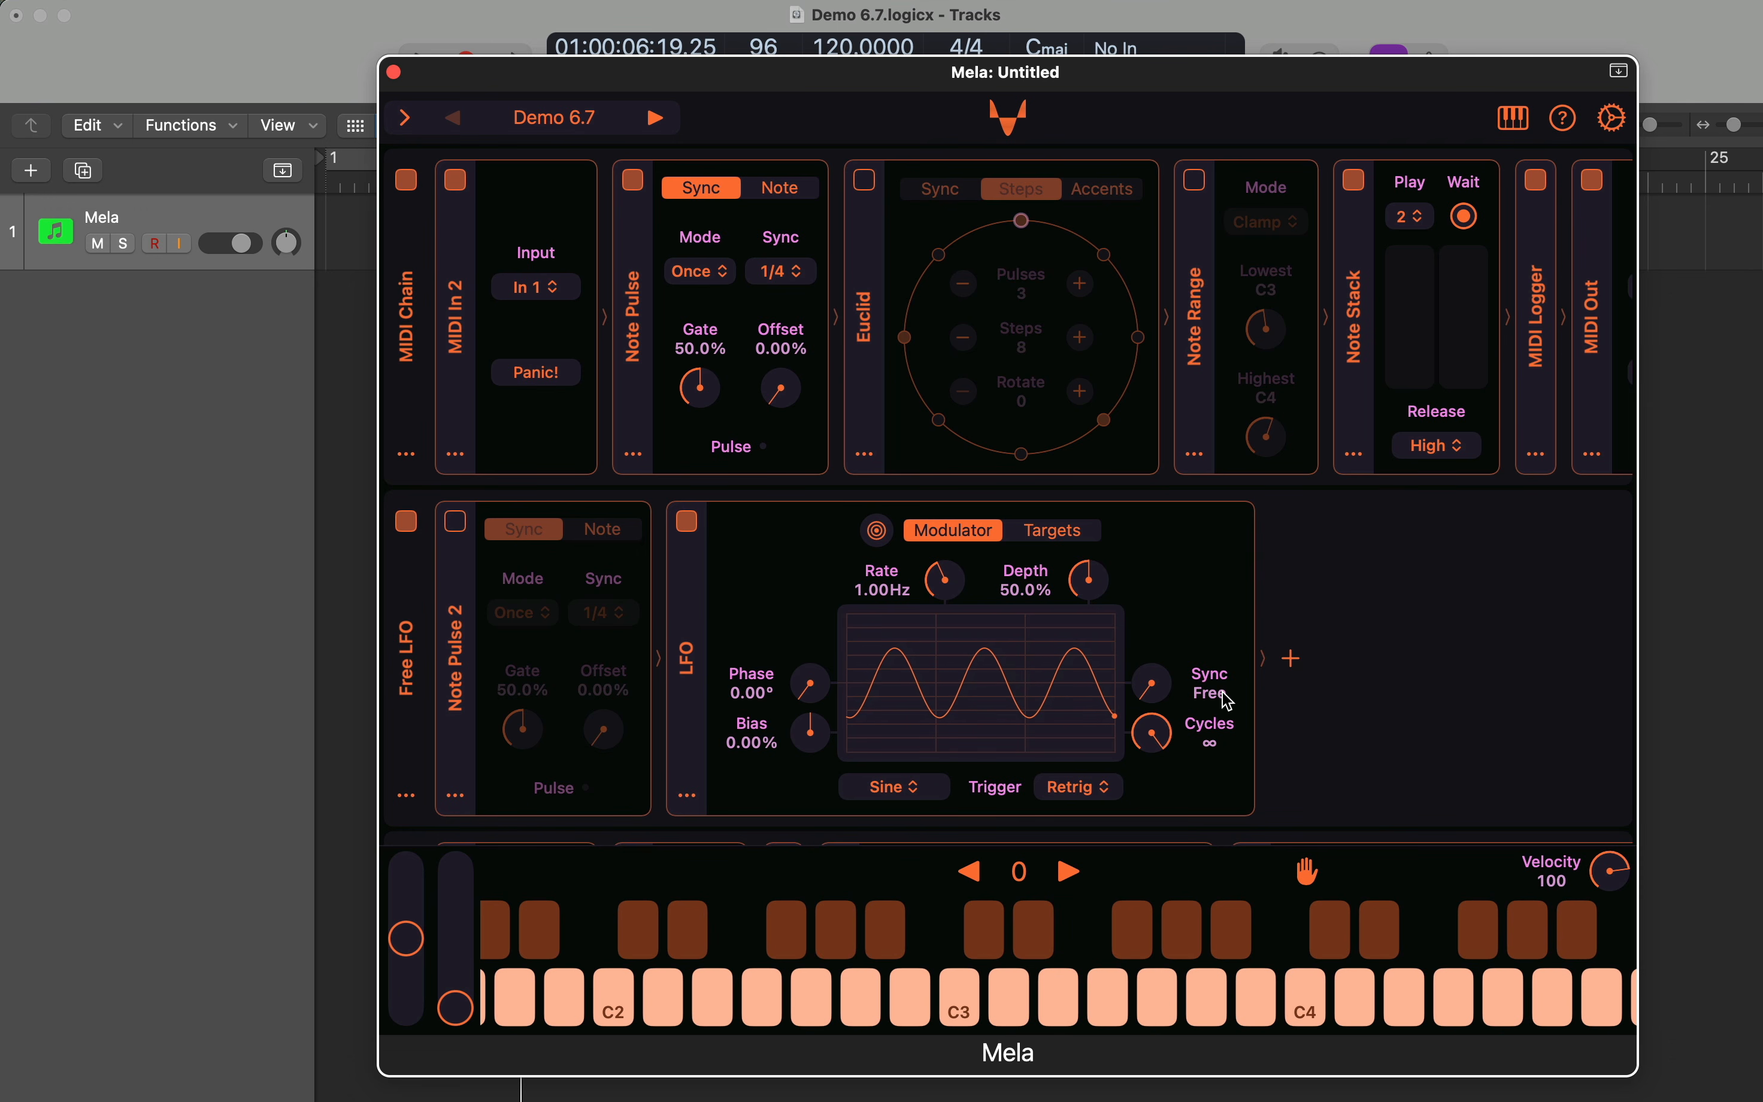
pyautogui.scroll(-3, 1230, 701)
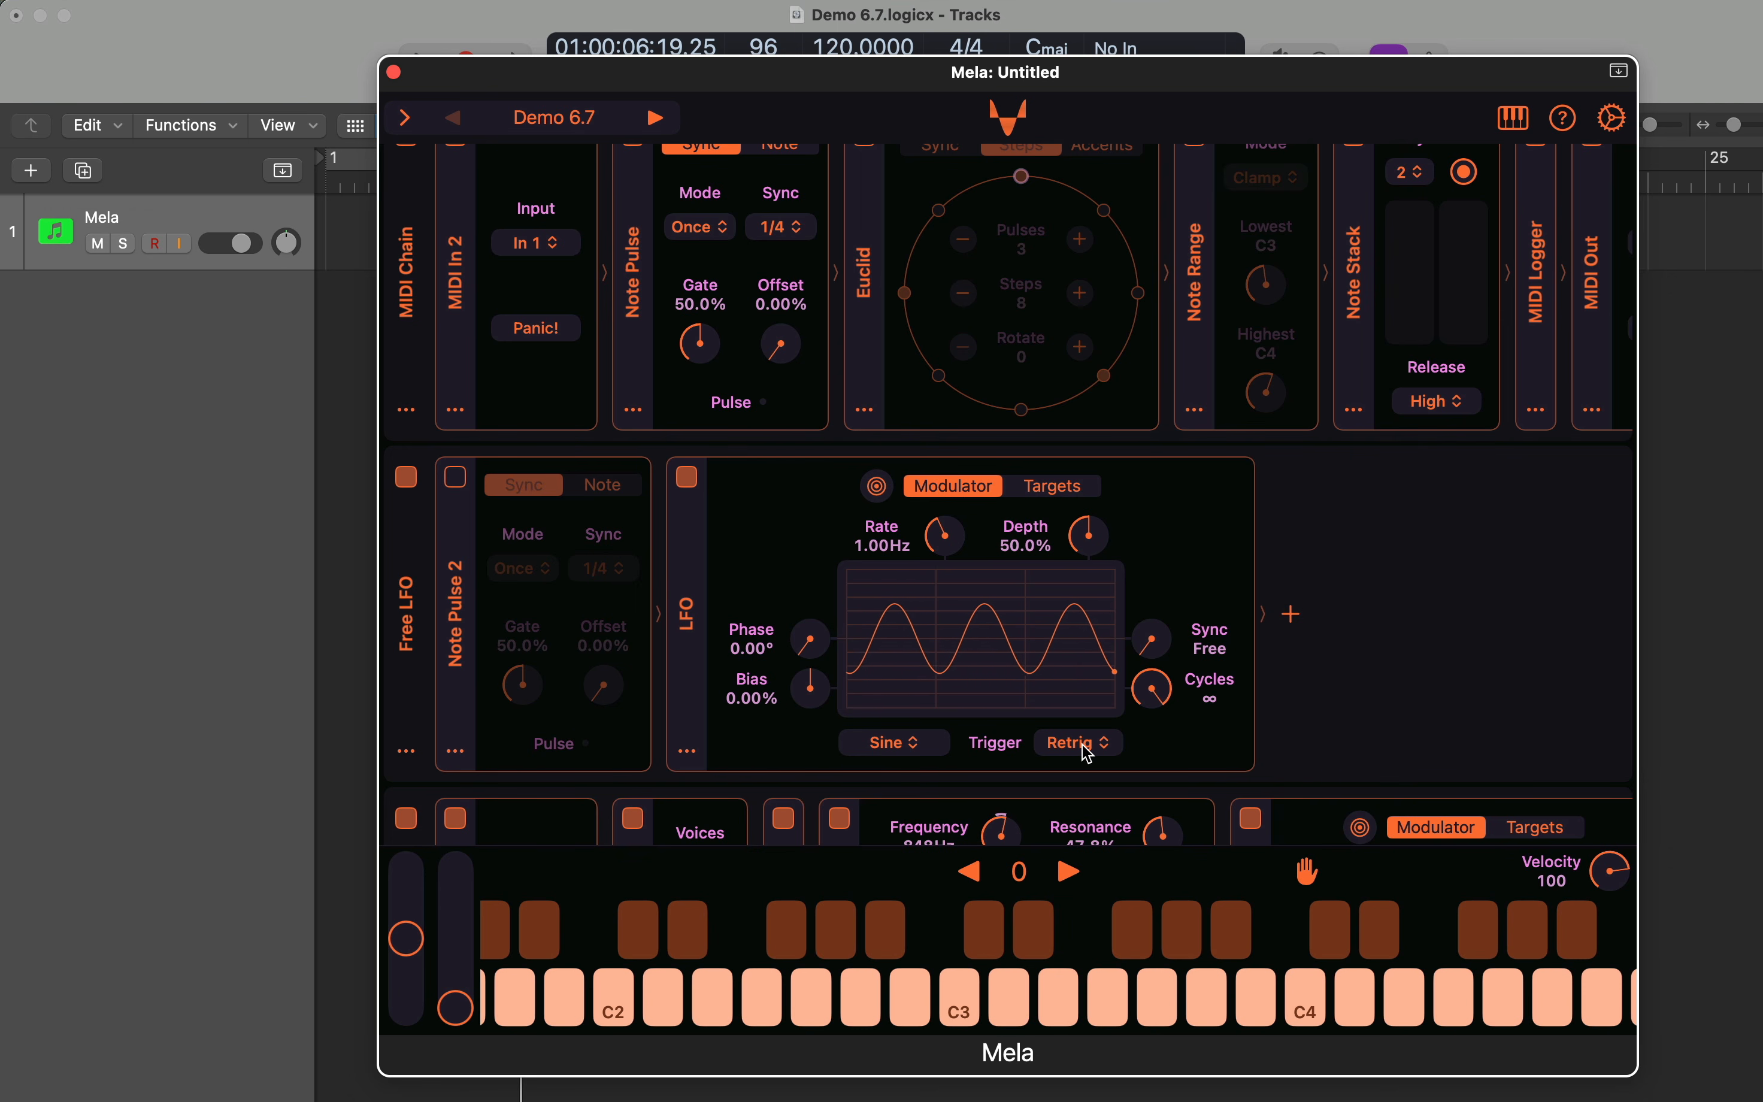
pyautogui.click(455, 476)
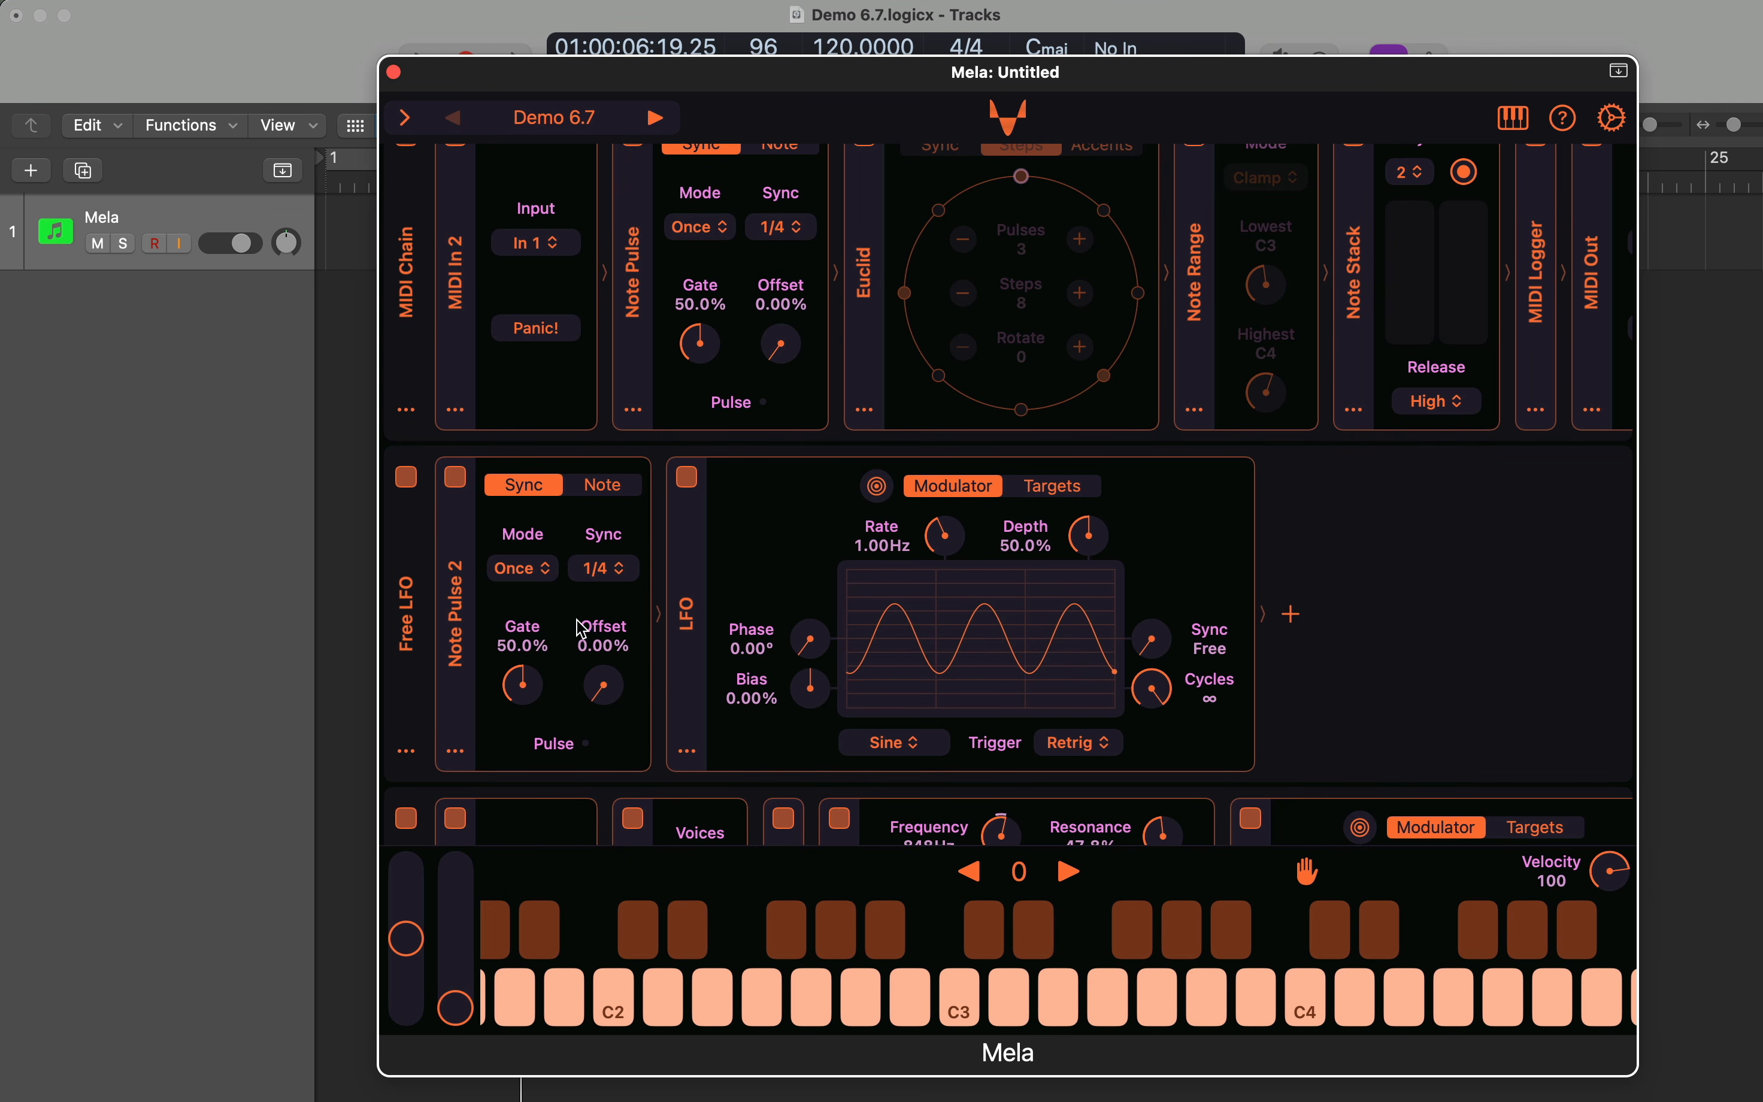
pyautogui.click(541, 575)
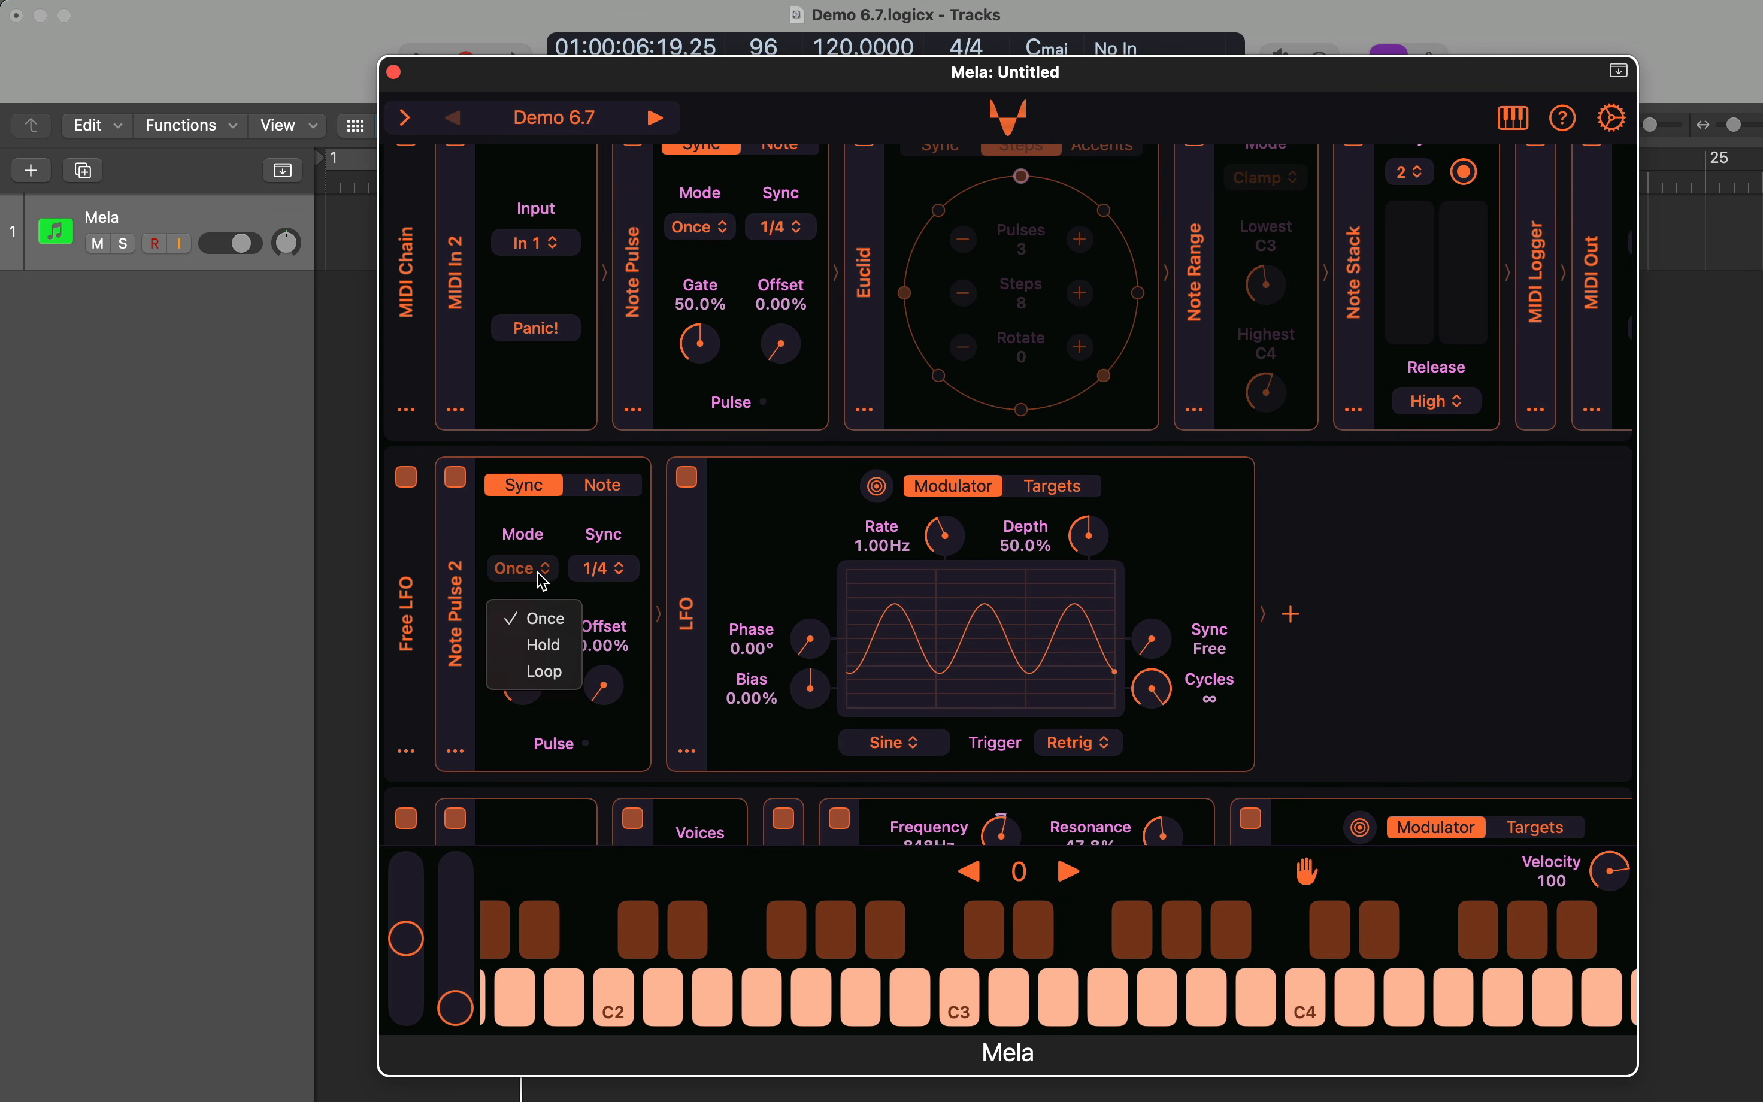
pyautogui.click(538, 579)
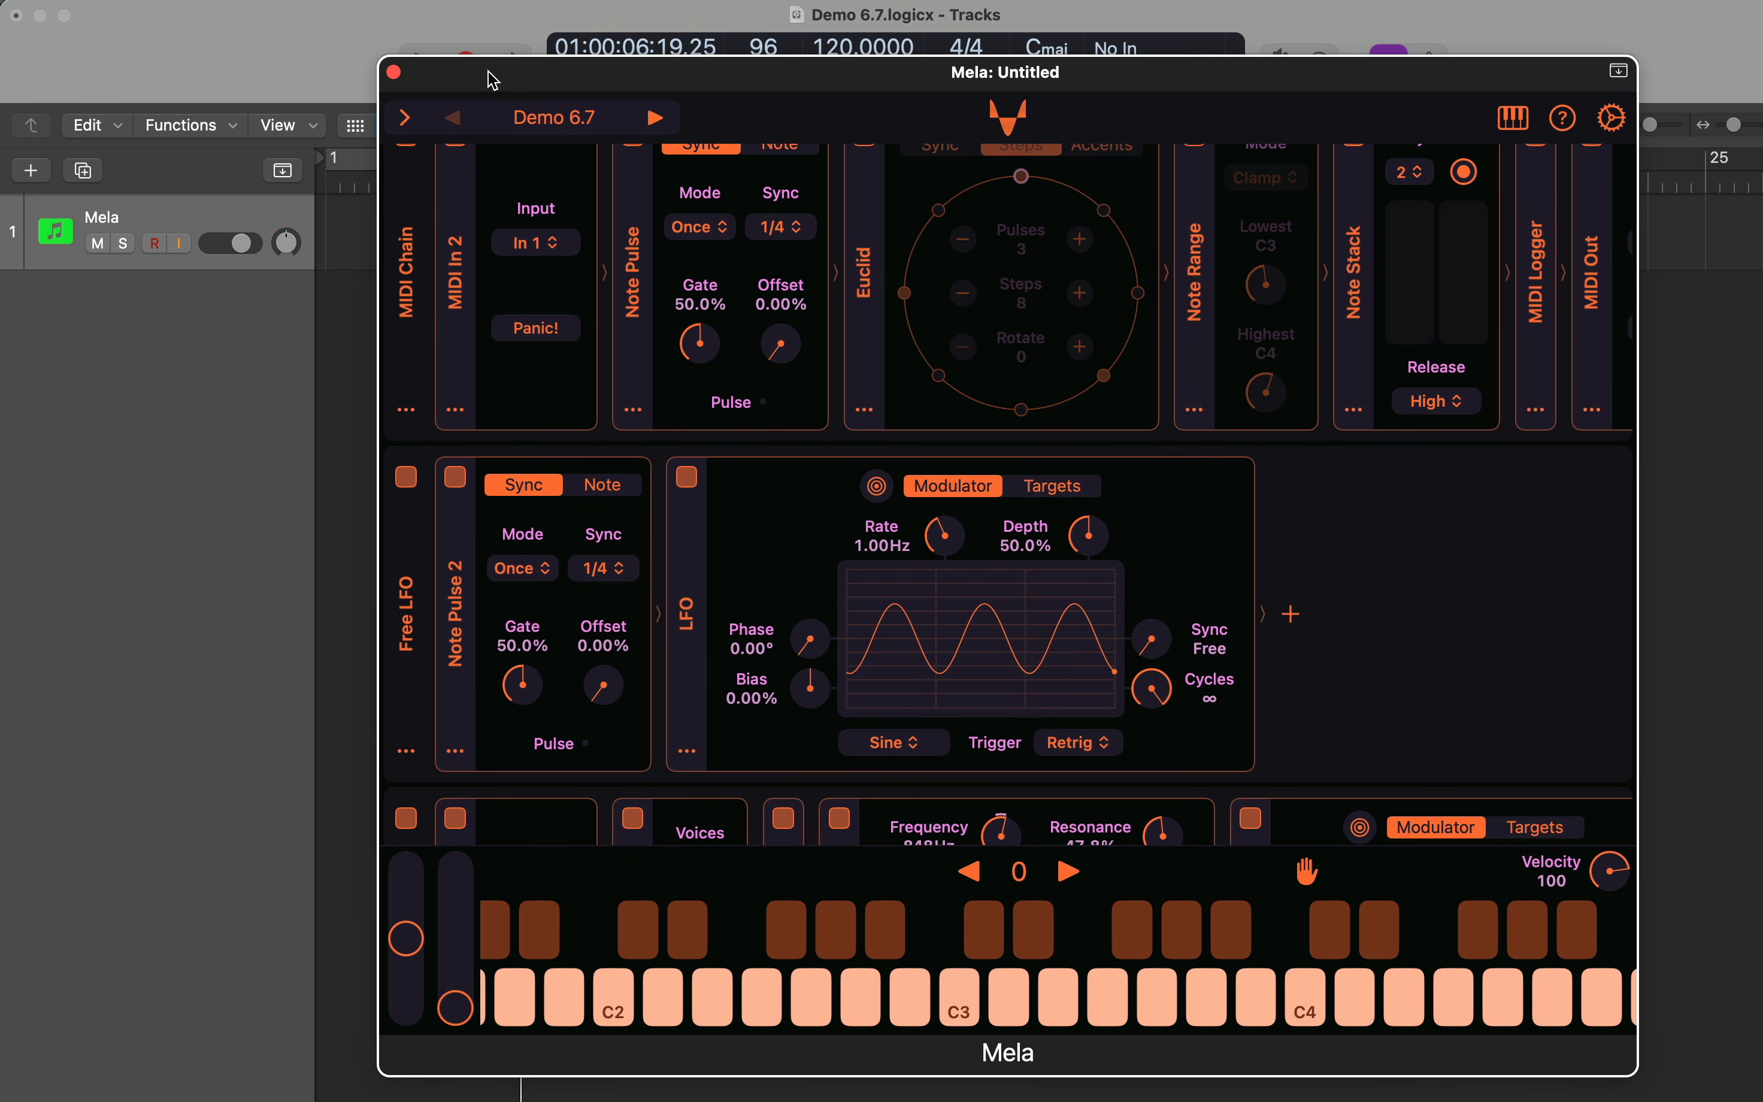
# - Move the Mela window clear of the Logic transport, and play and stop the project to watch the LFO retrigger
pyautogui.moveTo(482, 71); pyautogui.dragTo(550, 68)
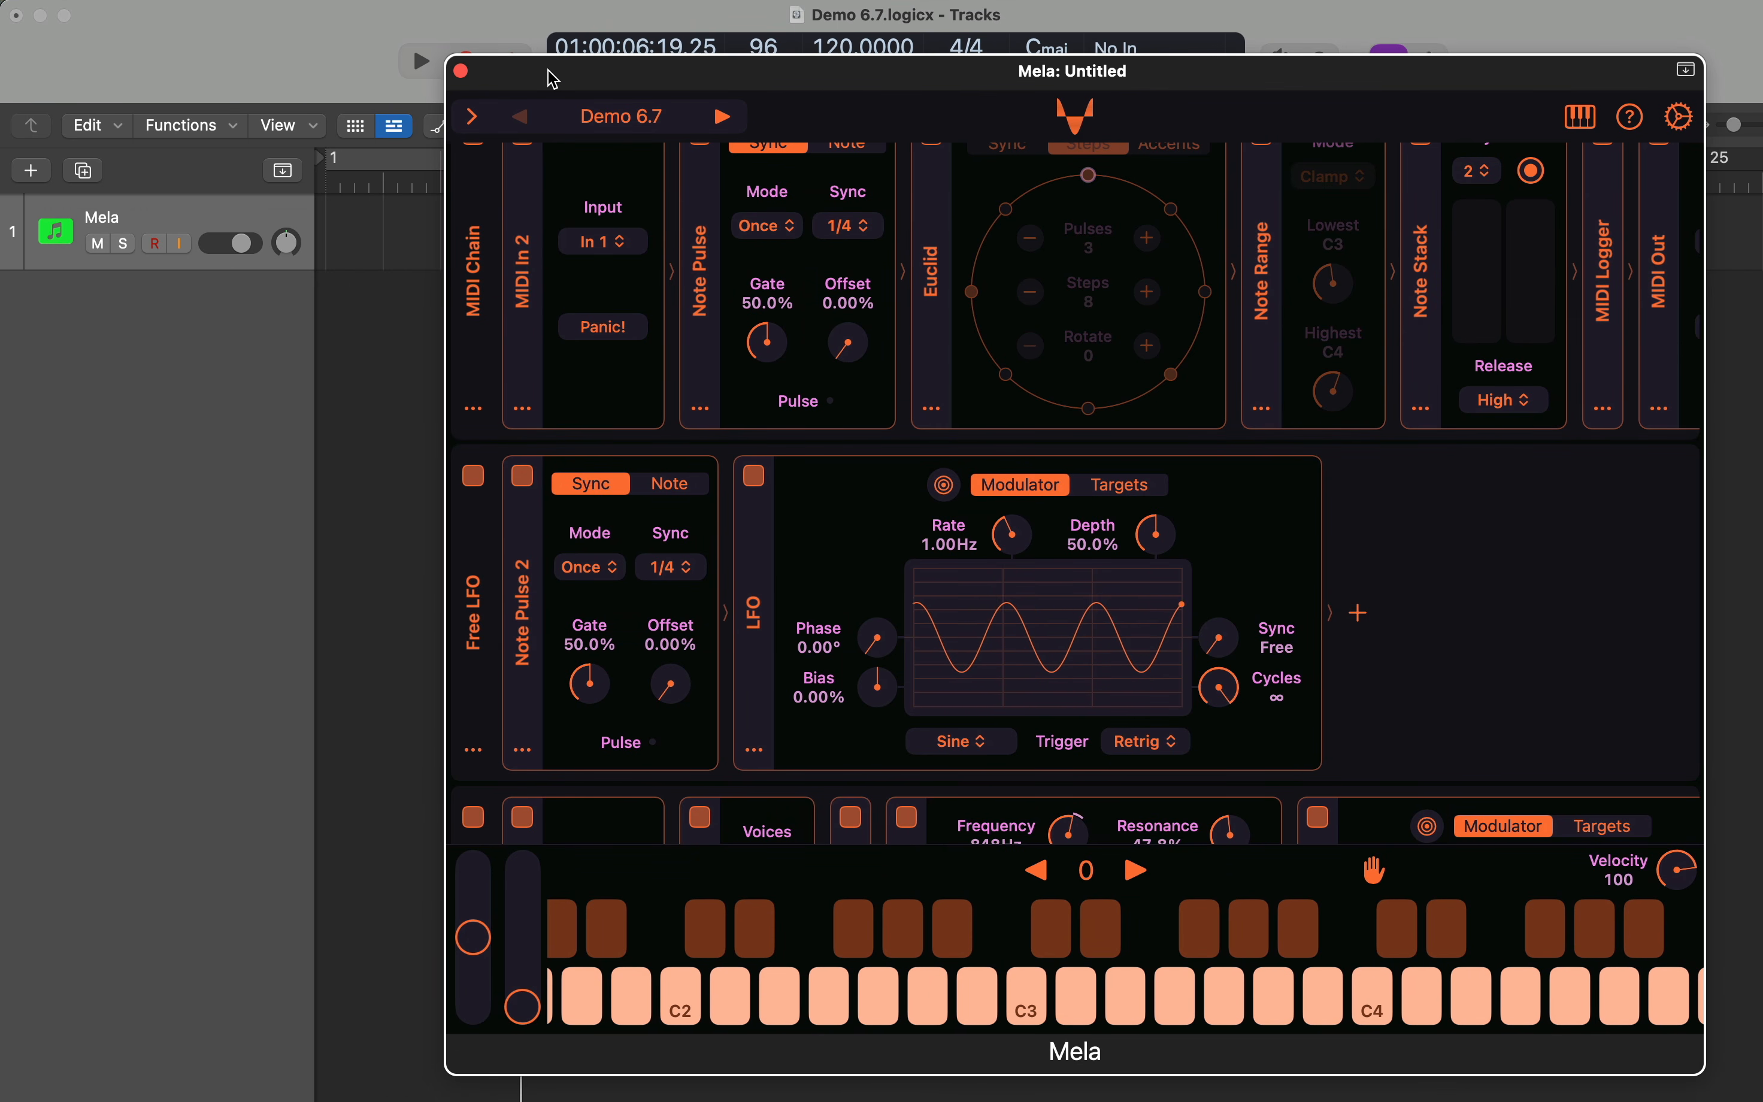
pyautogui.click(426, 71)
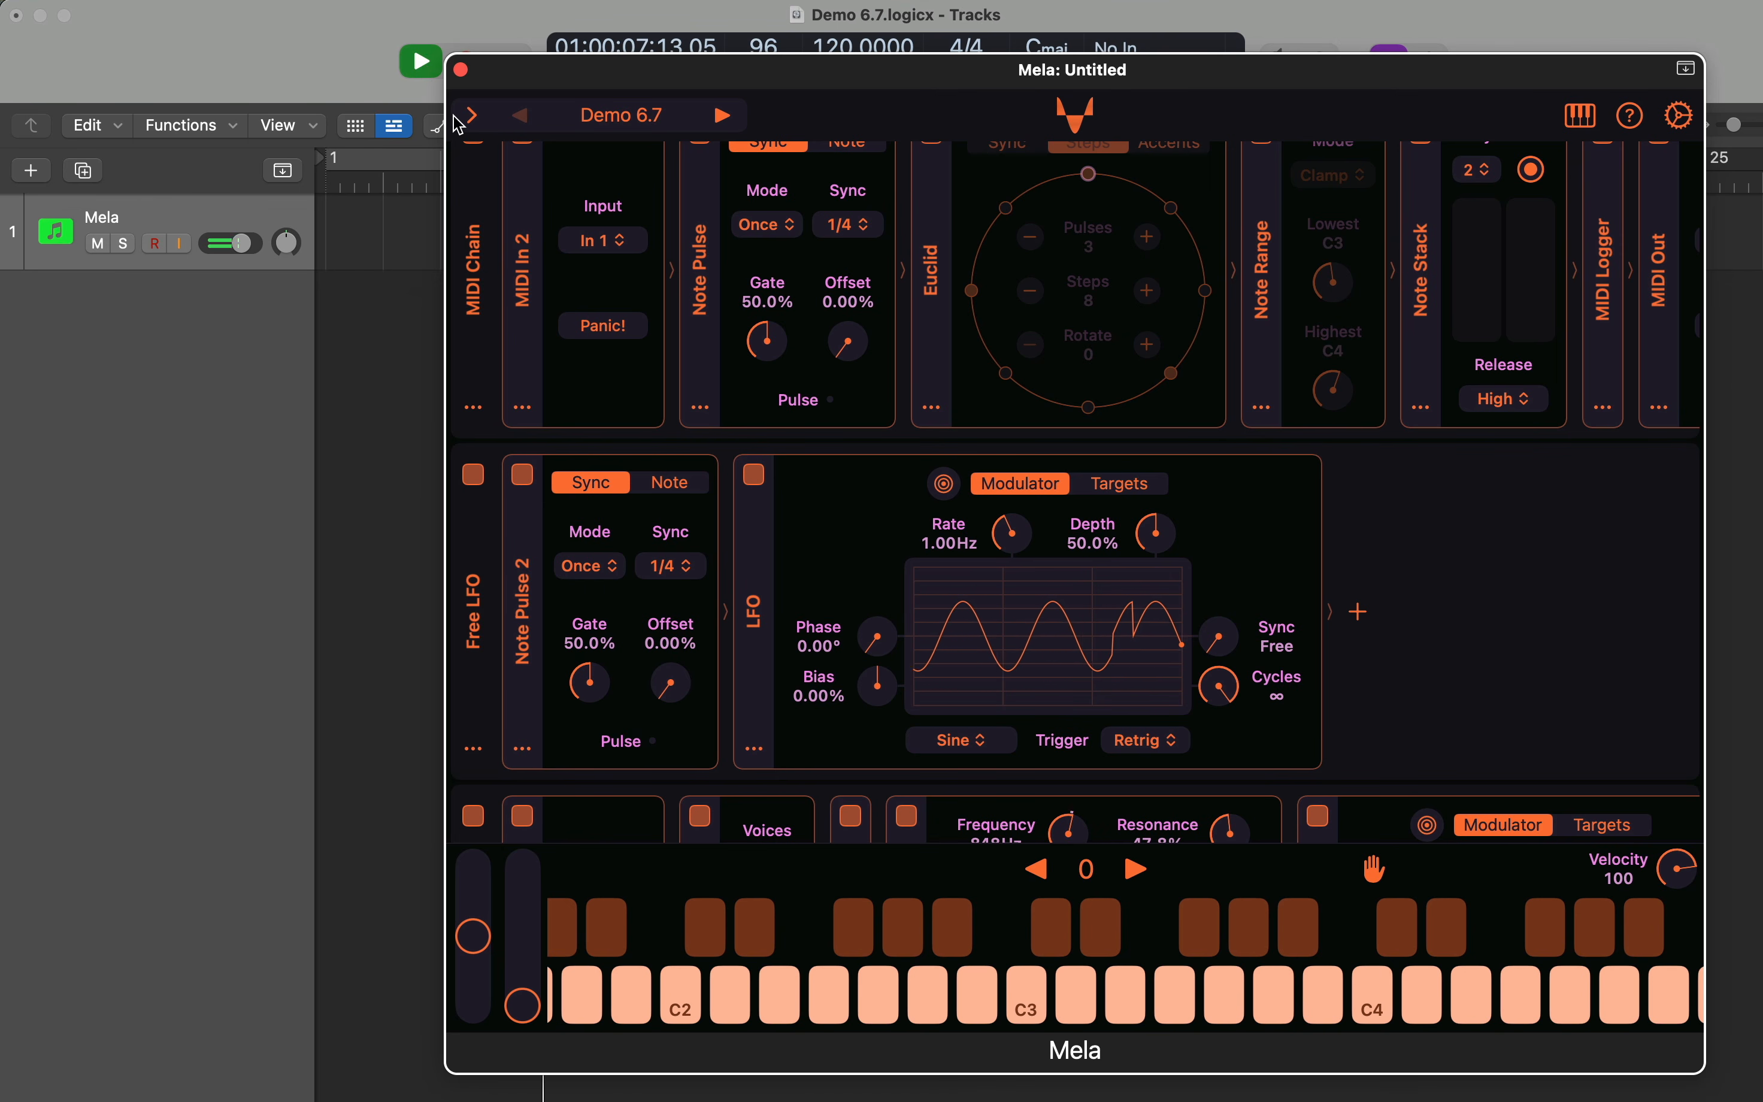
pyautogui.click(420, 71)
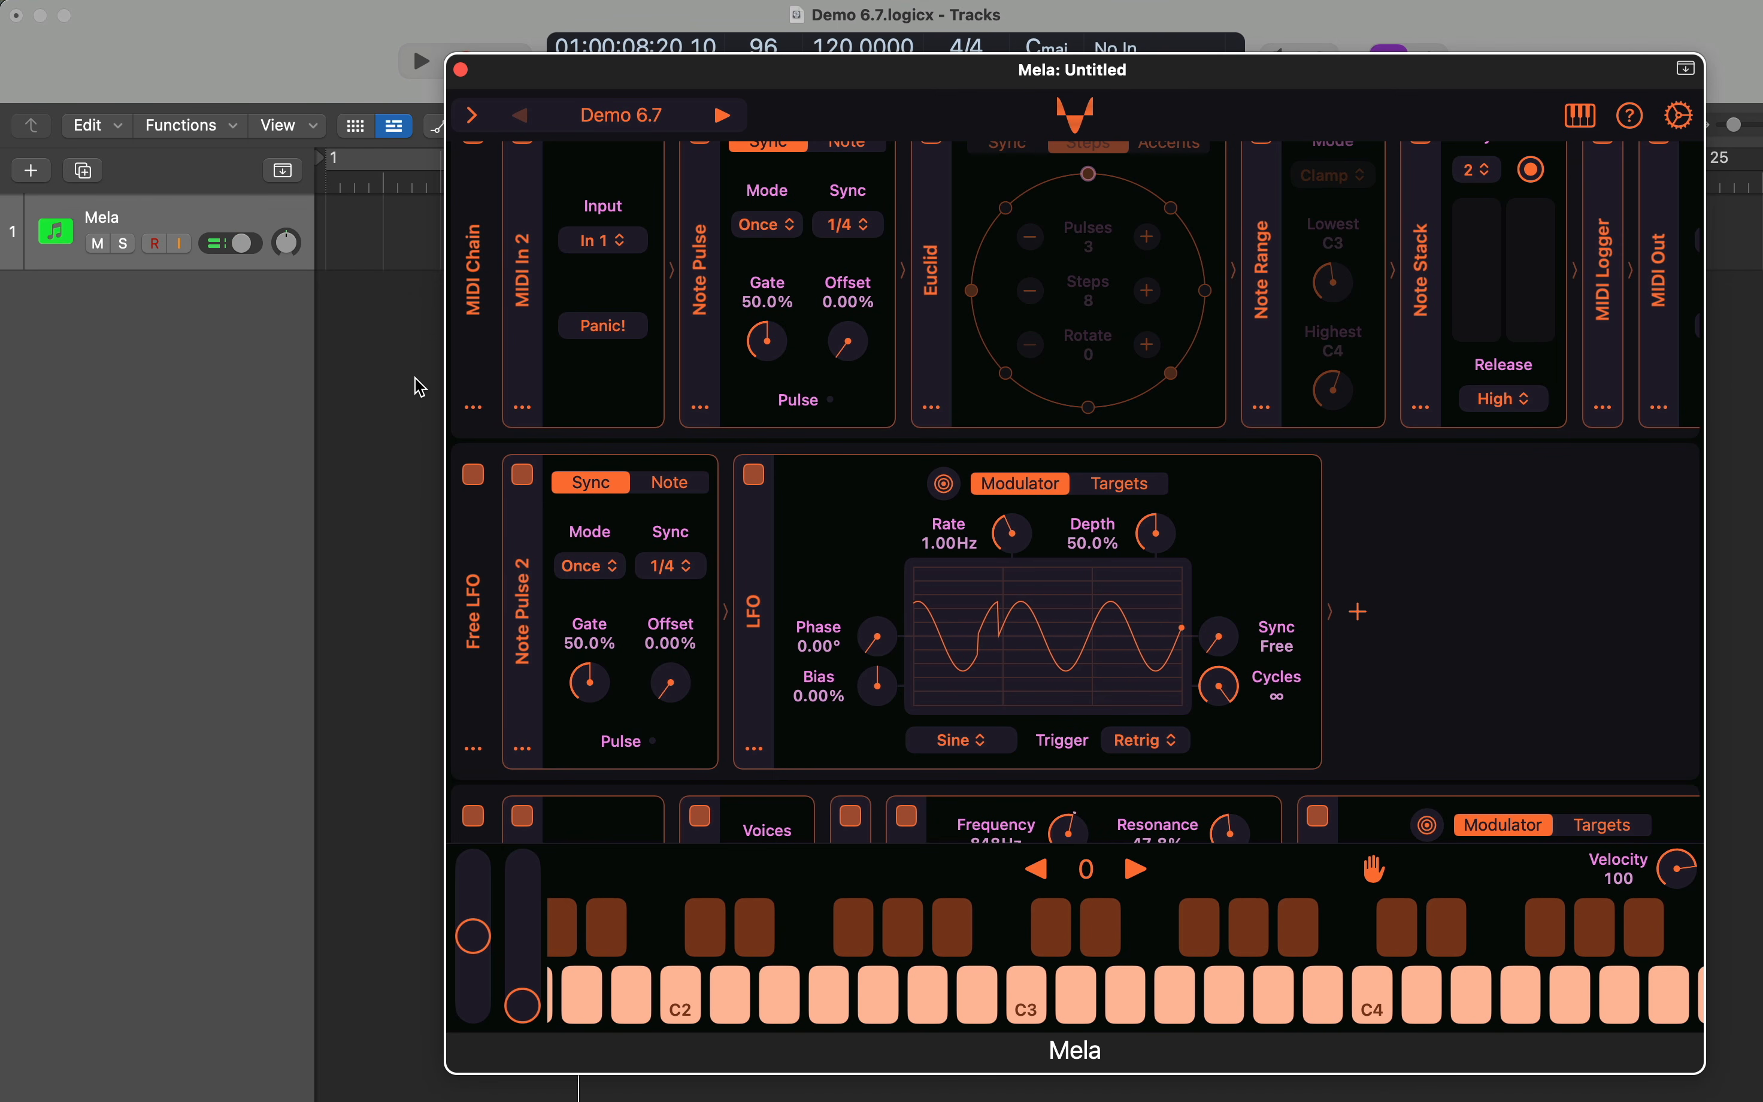
pyautogui.click(420, 474)
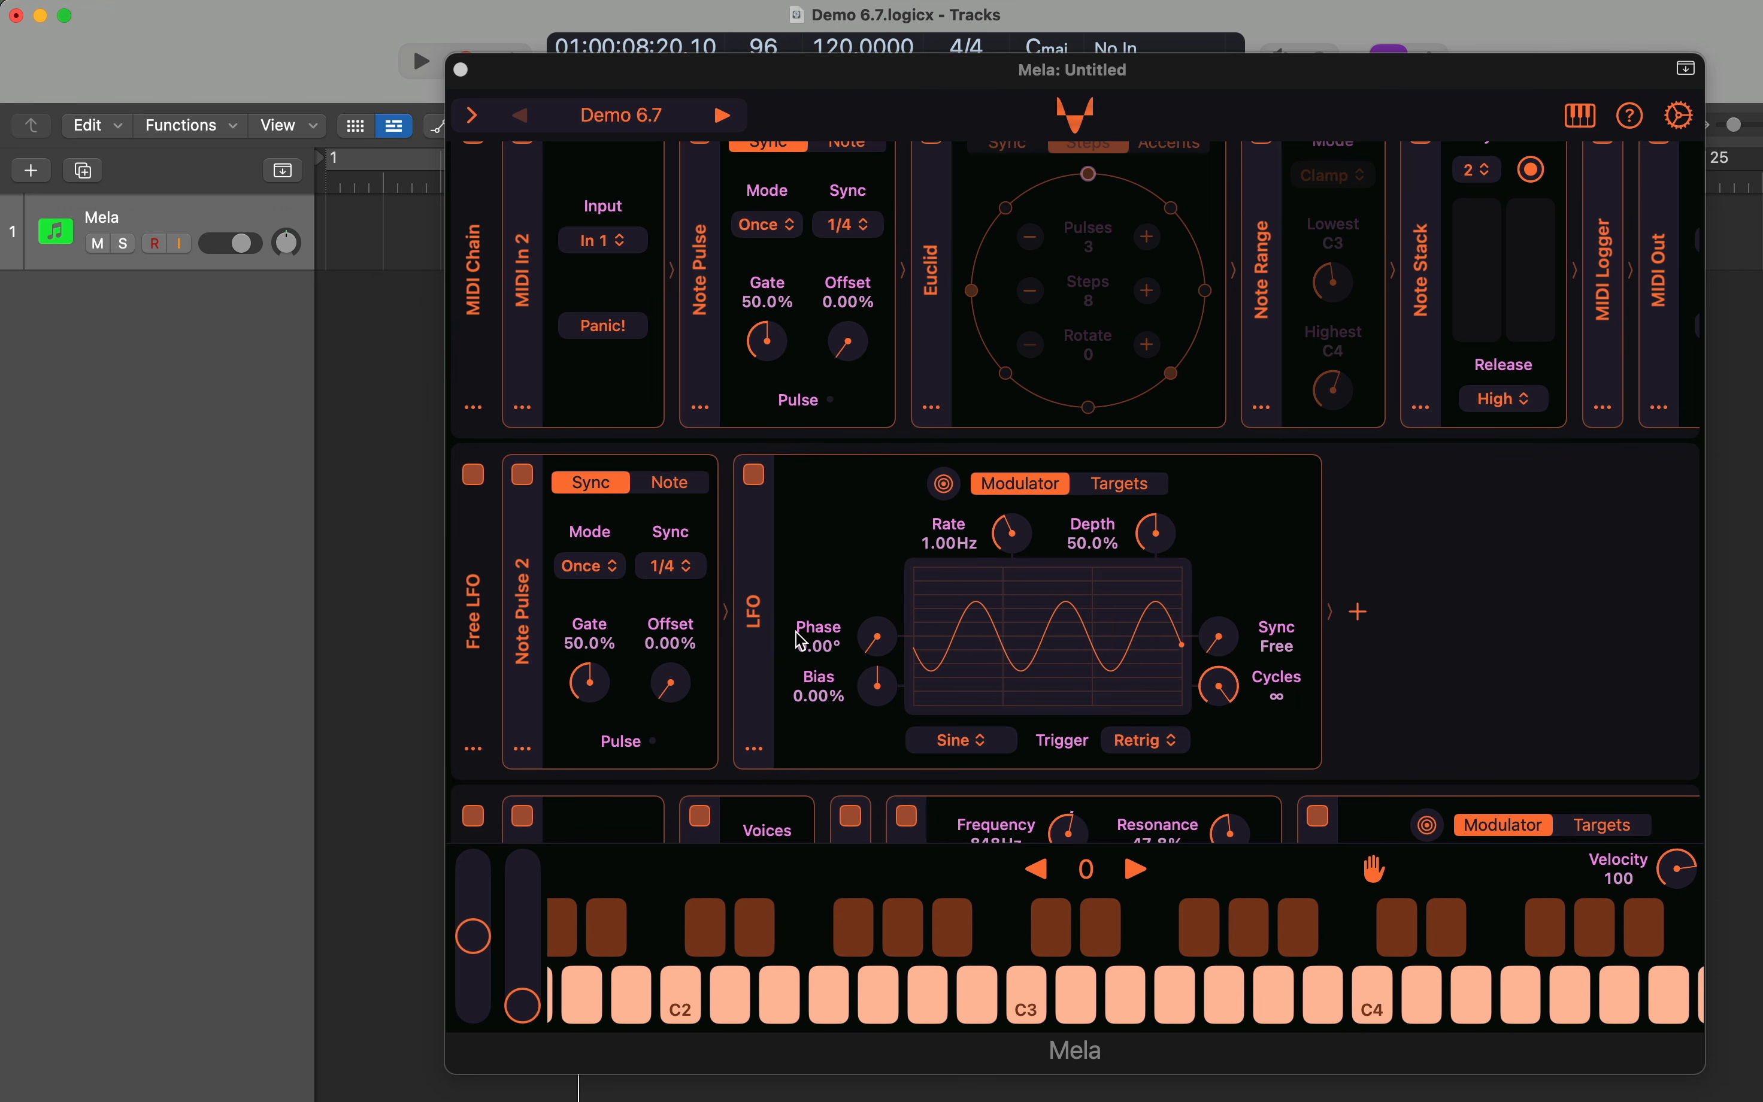
# - Set the LFO's Phase to 90.0° and play and stop the Logic project to test the retrigger point
pyautogui.rightClick(830, 651)
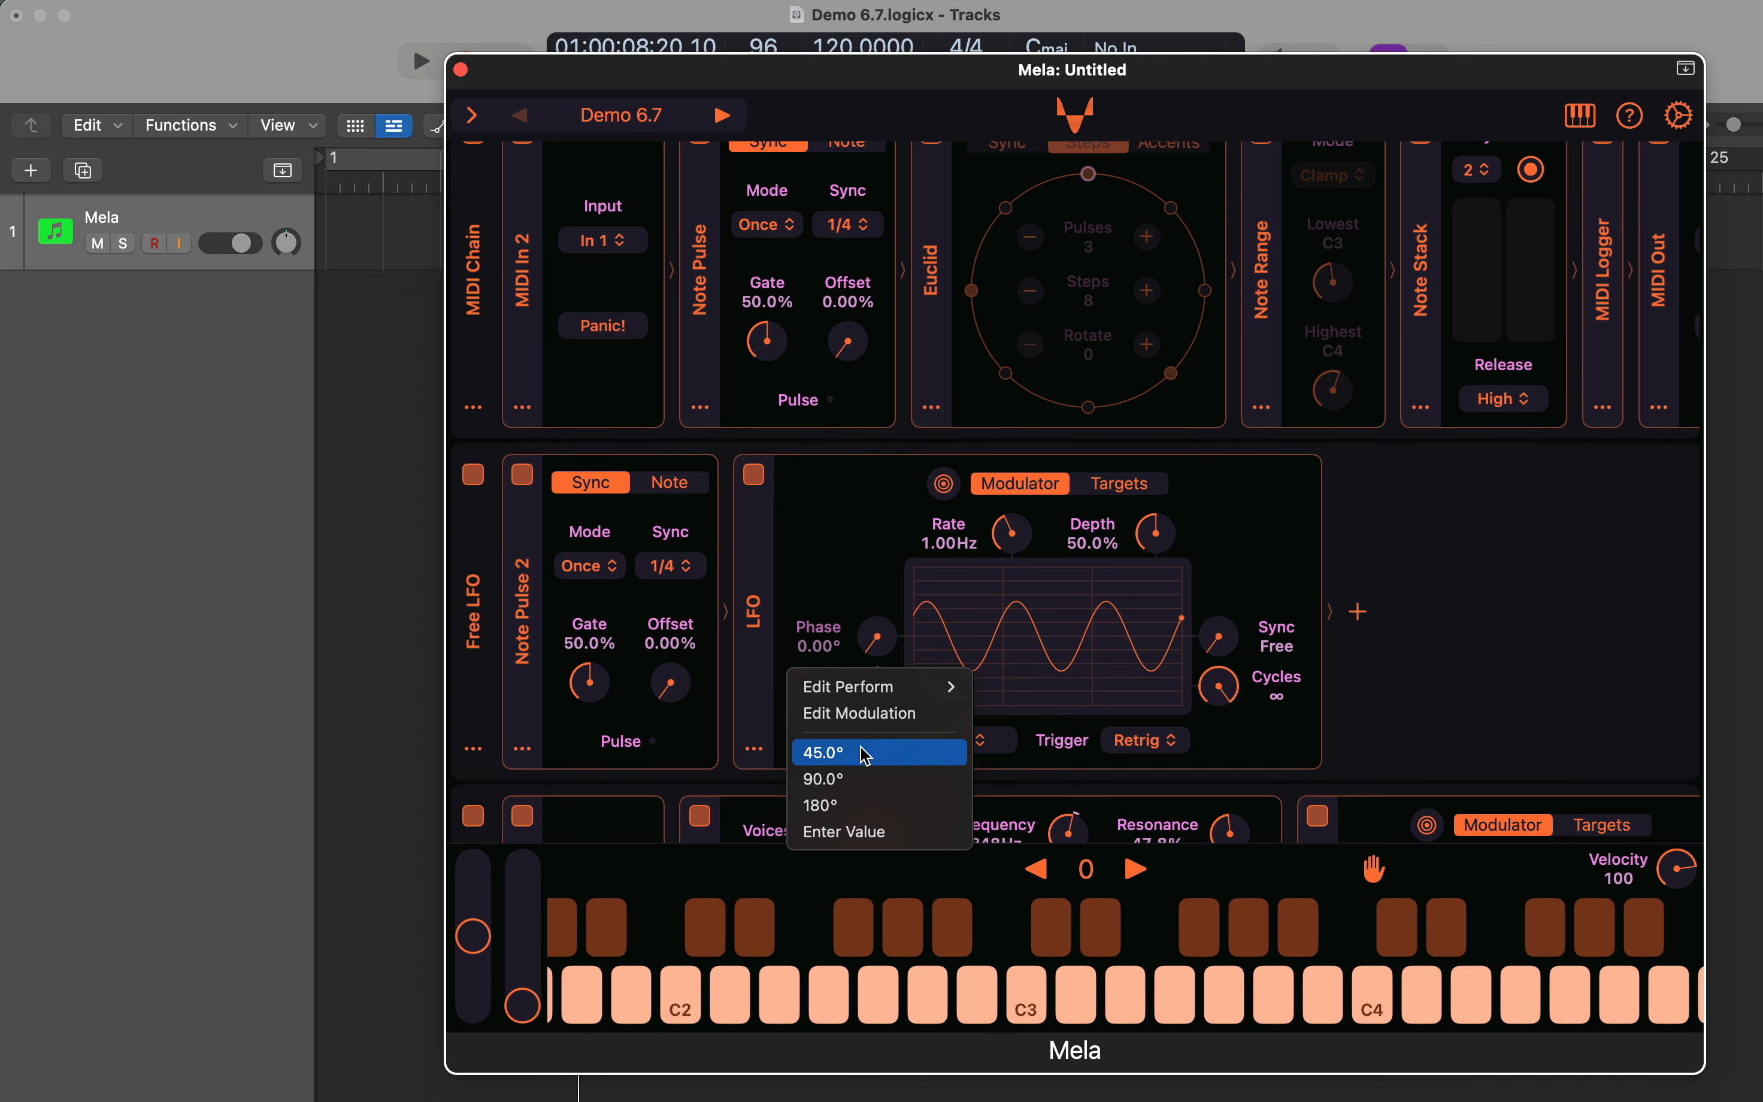
pyautogui.click(860, 776)
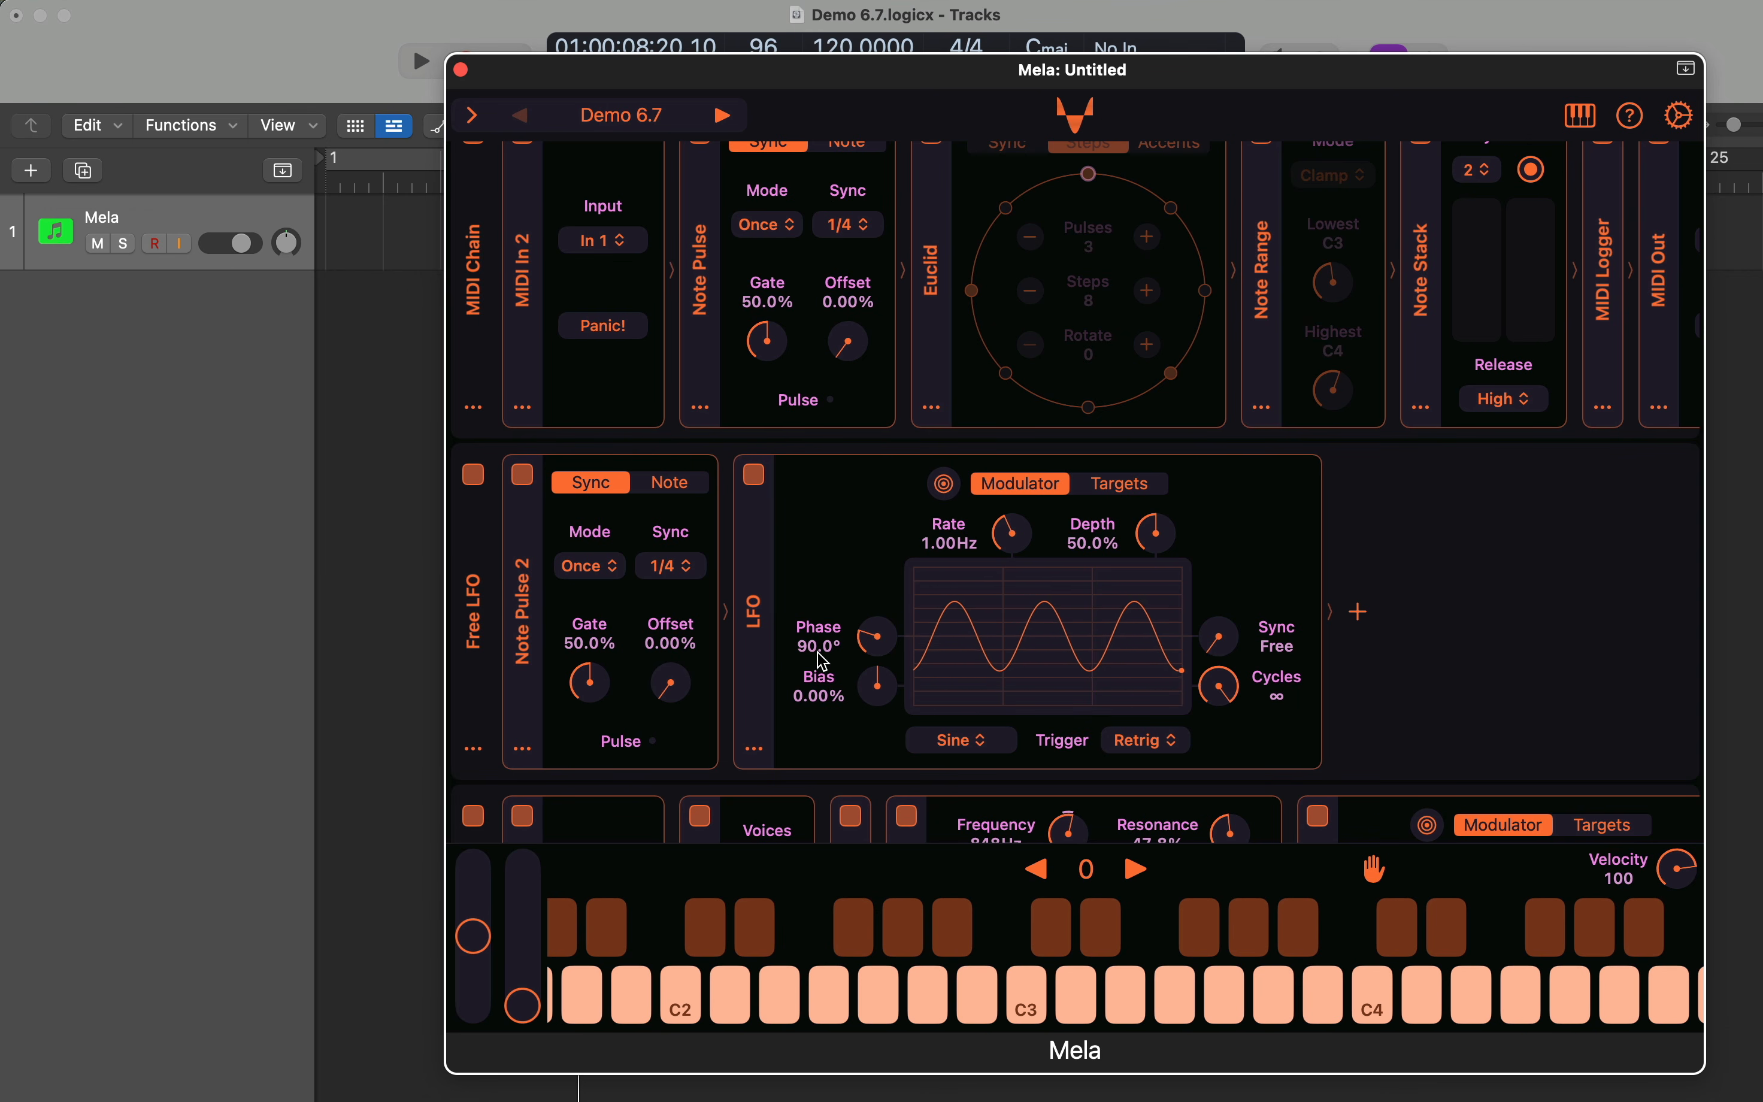
pyautogui.click(346, 564)
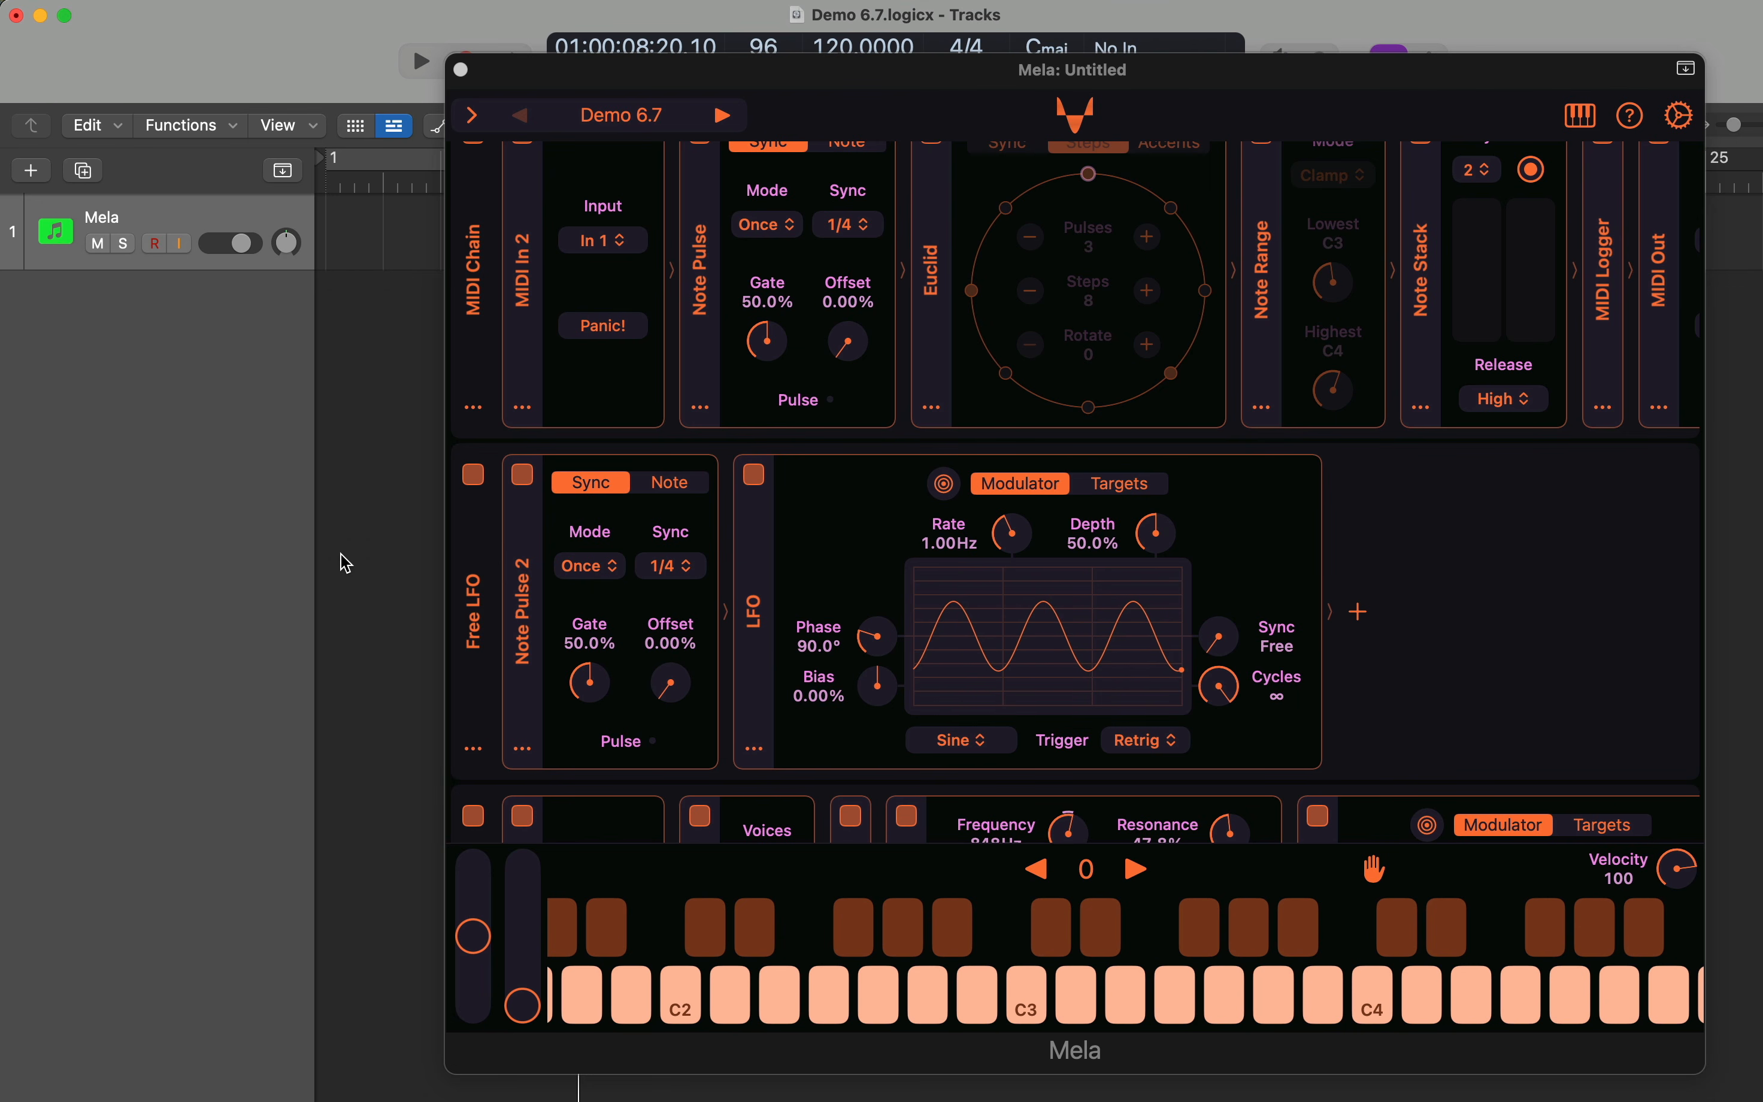
pyautogui.press('space')
pyautogui.press('space')
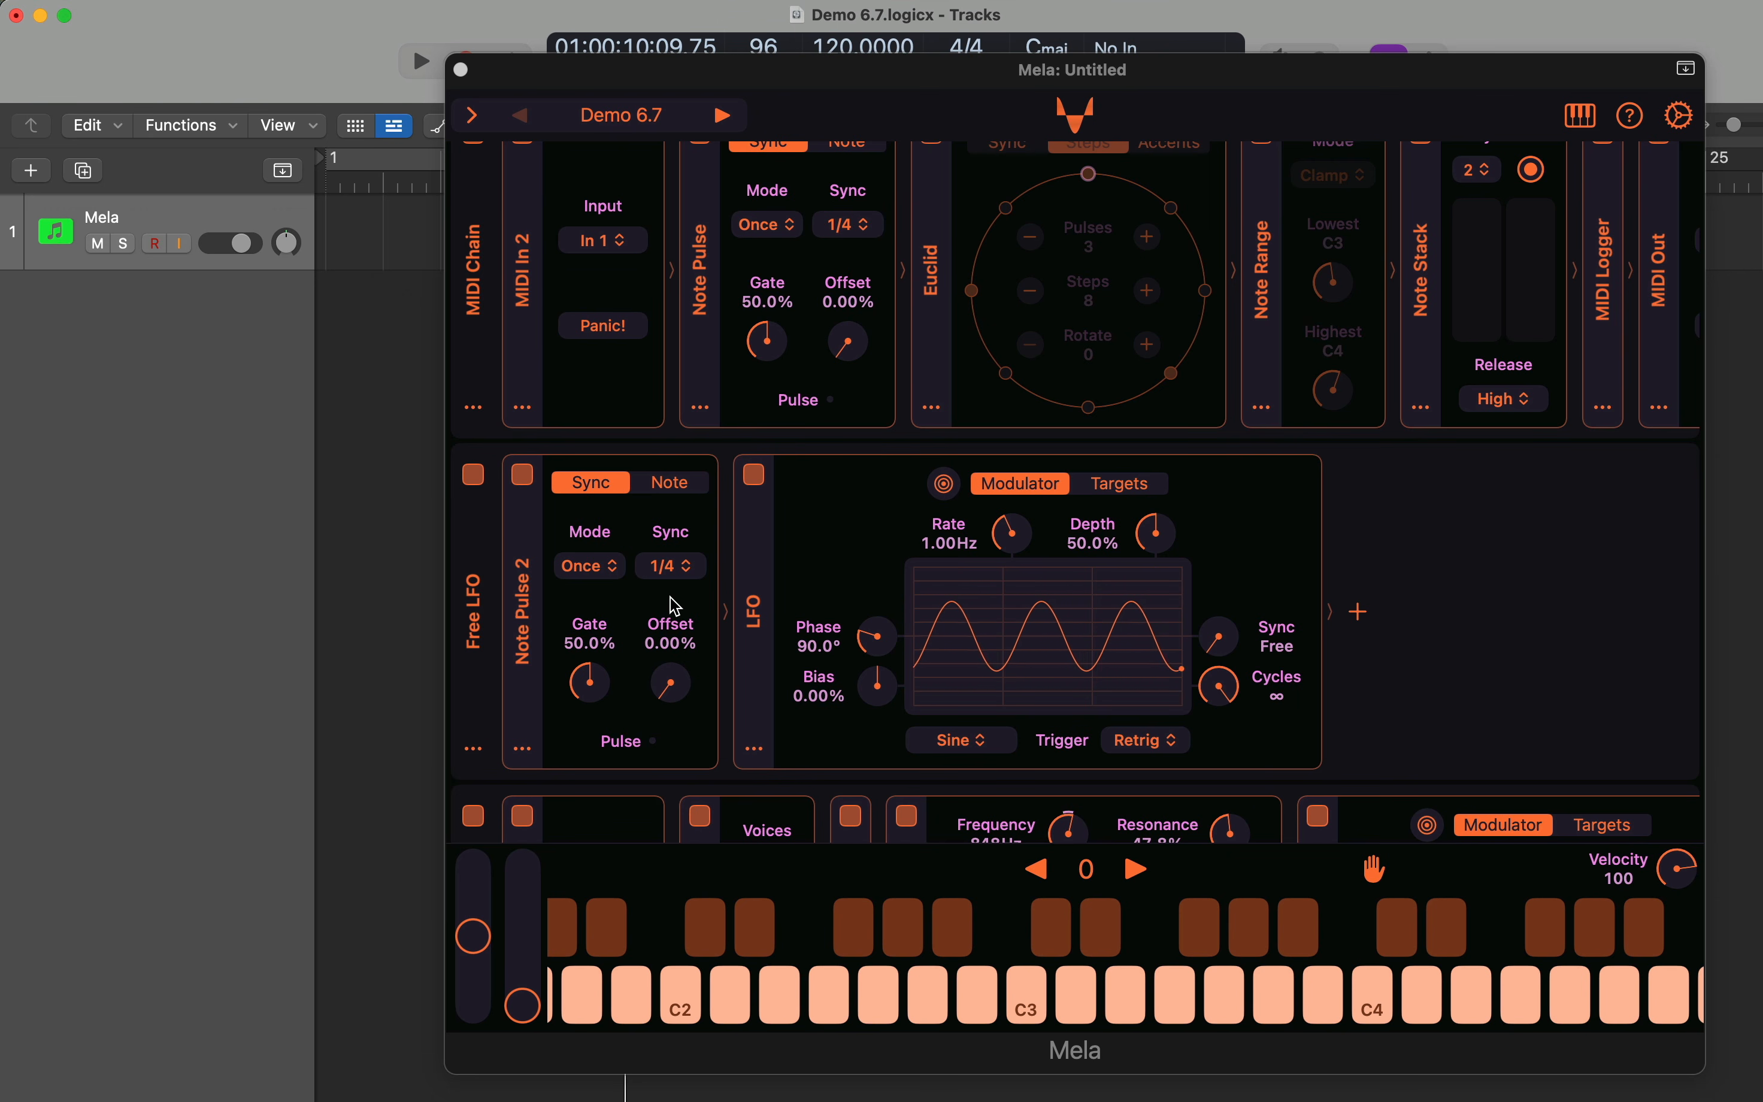
# - Set the Note Pulse module's Mode to Hold, and play and stop the Logic project to test it
pyautogui.scroll(2, 676, 606)
pyautogui.click(767, 270)
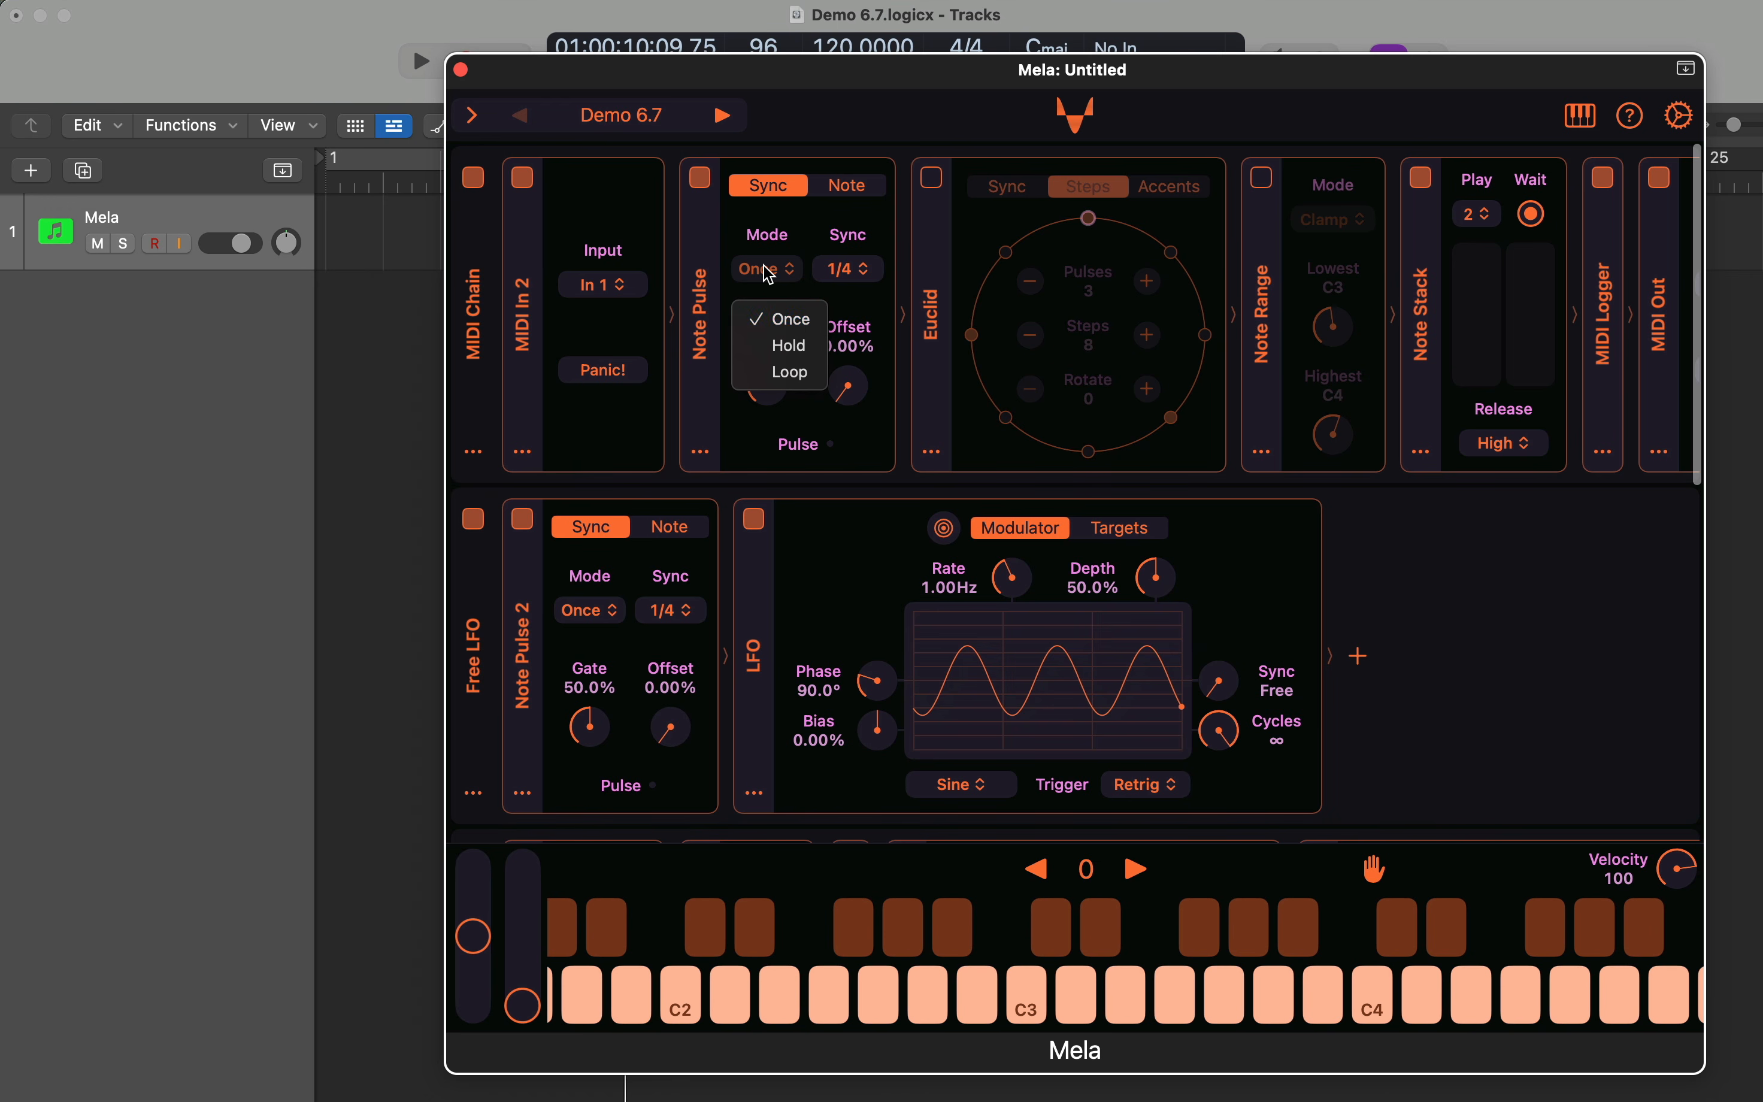
pyautogui.click(785, 346)
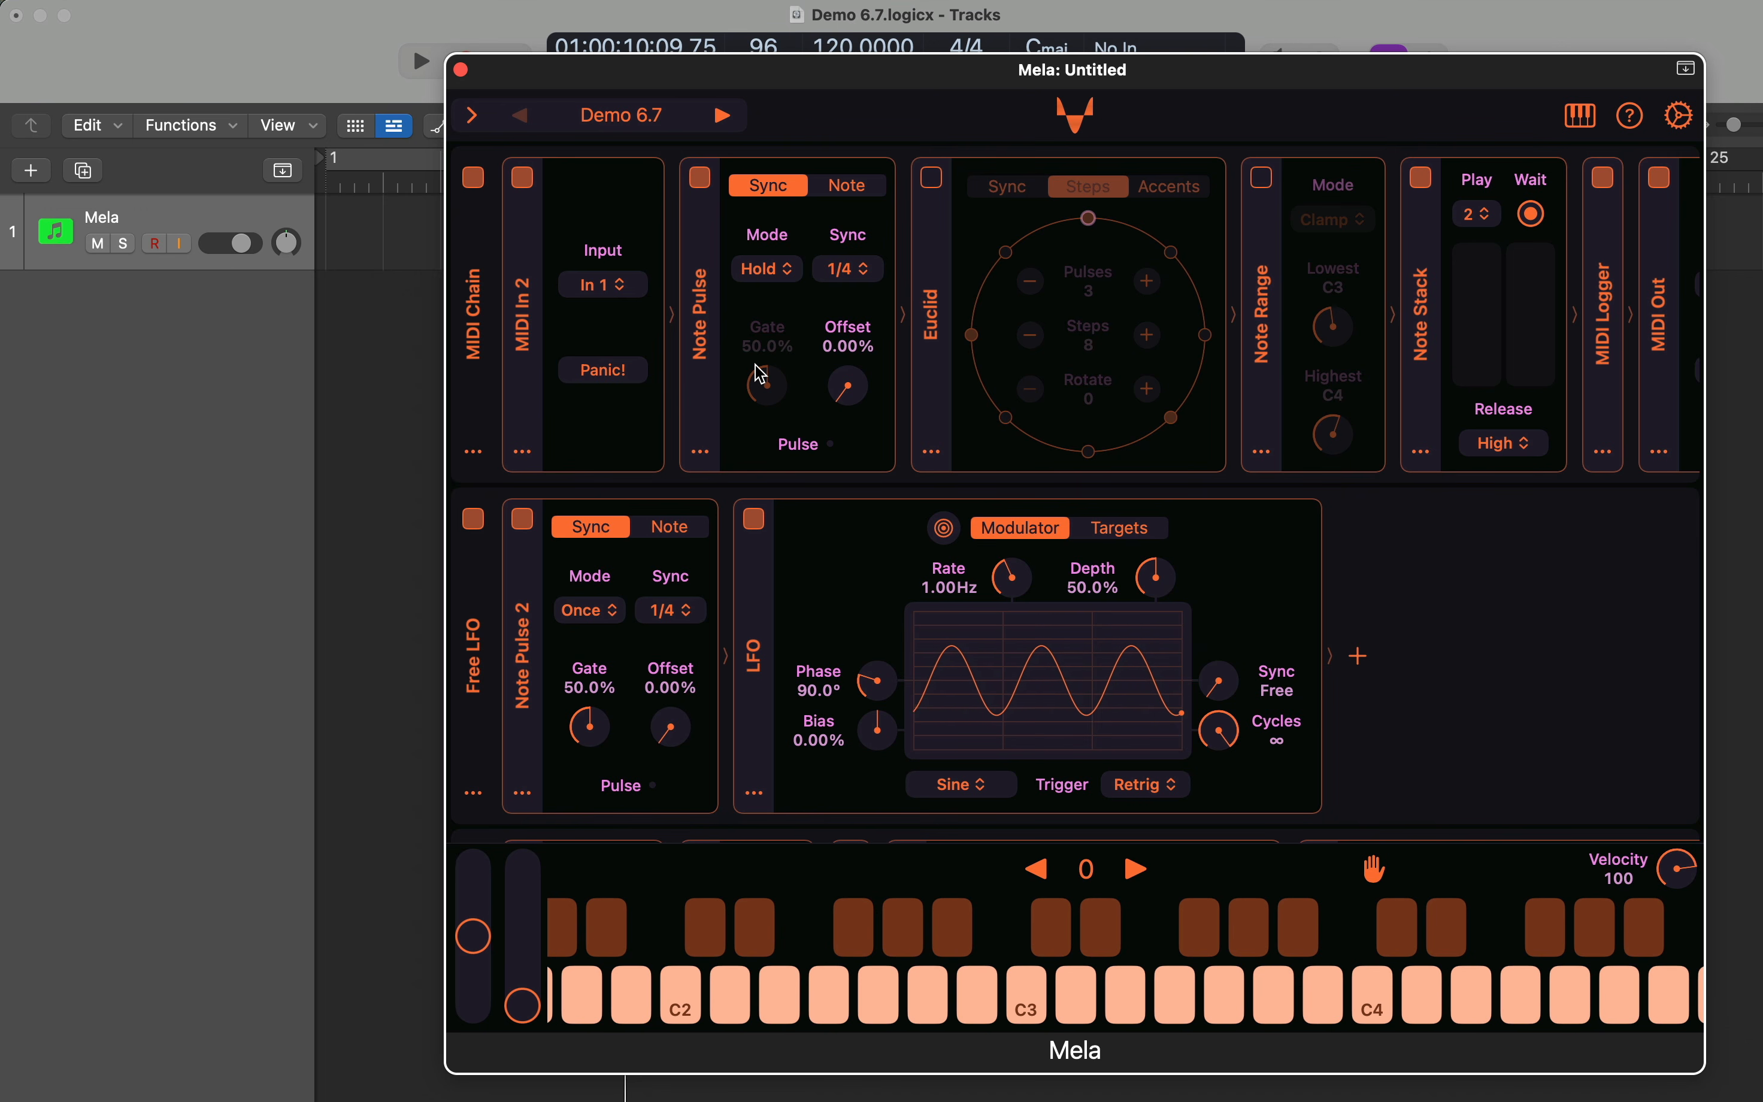
pyautogui.click(397, 318)
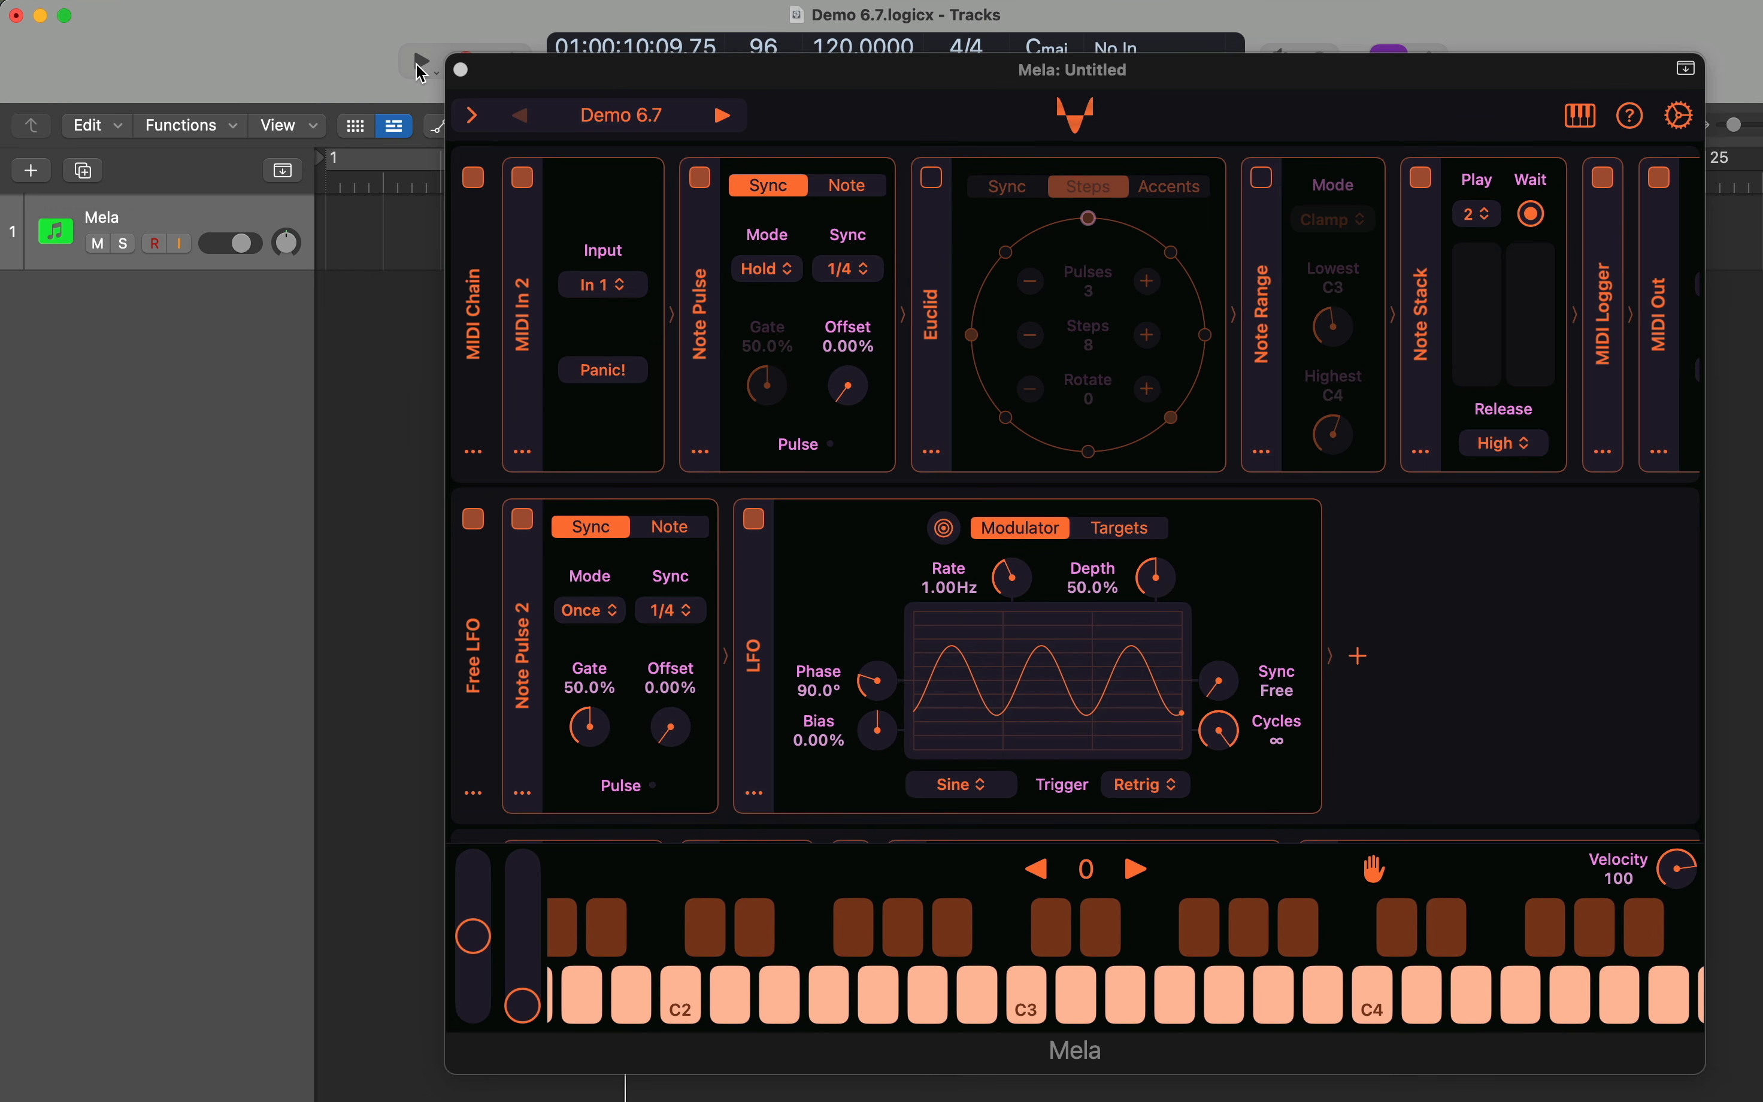
pyautogui.click(418, 64)
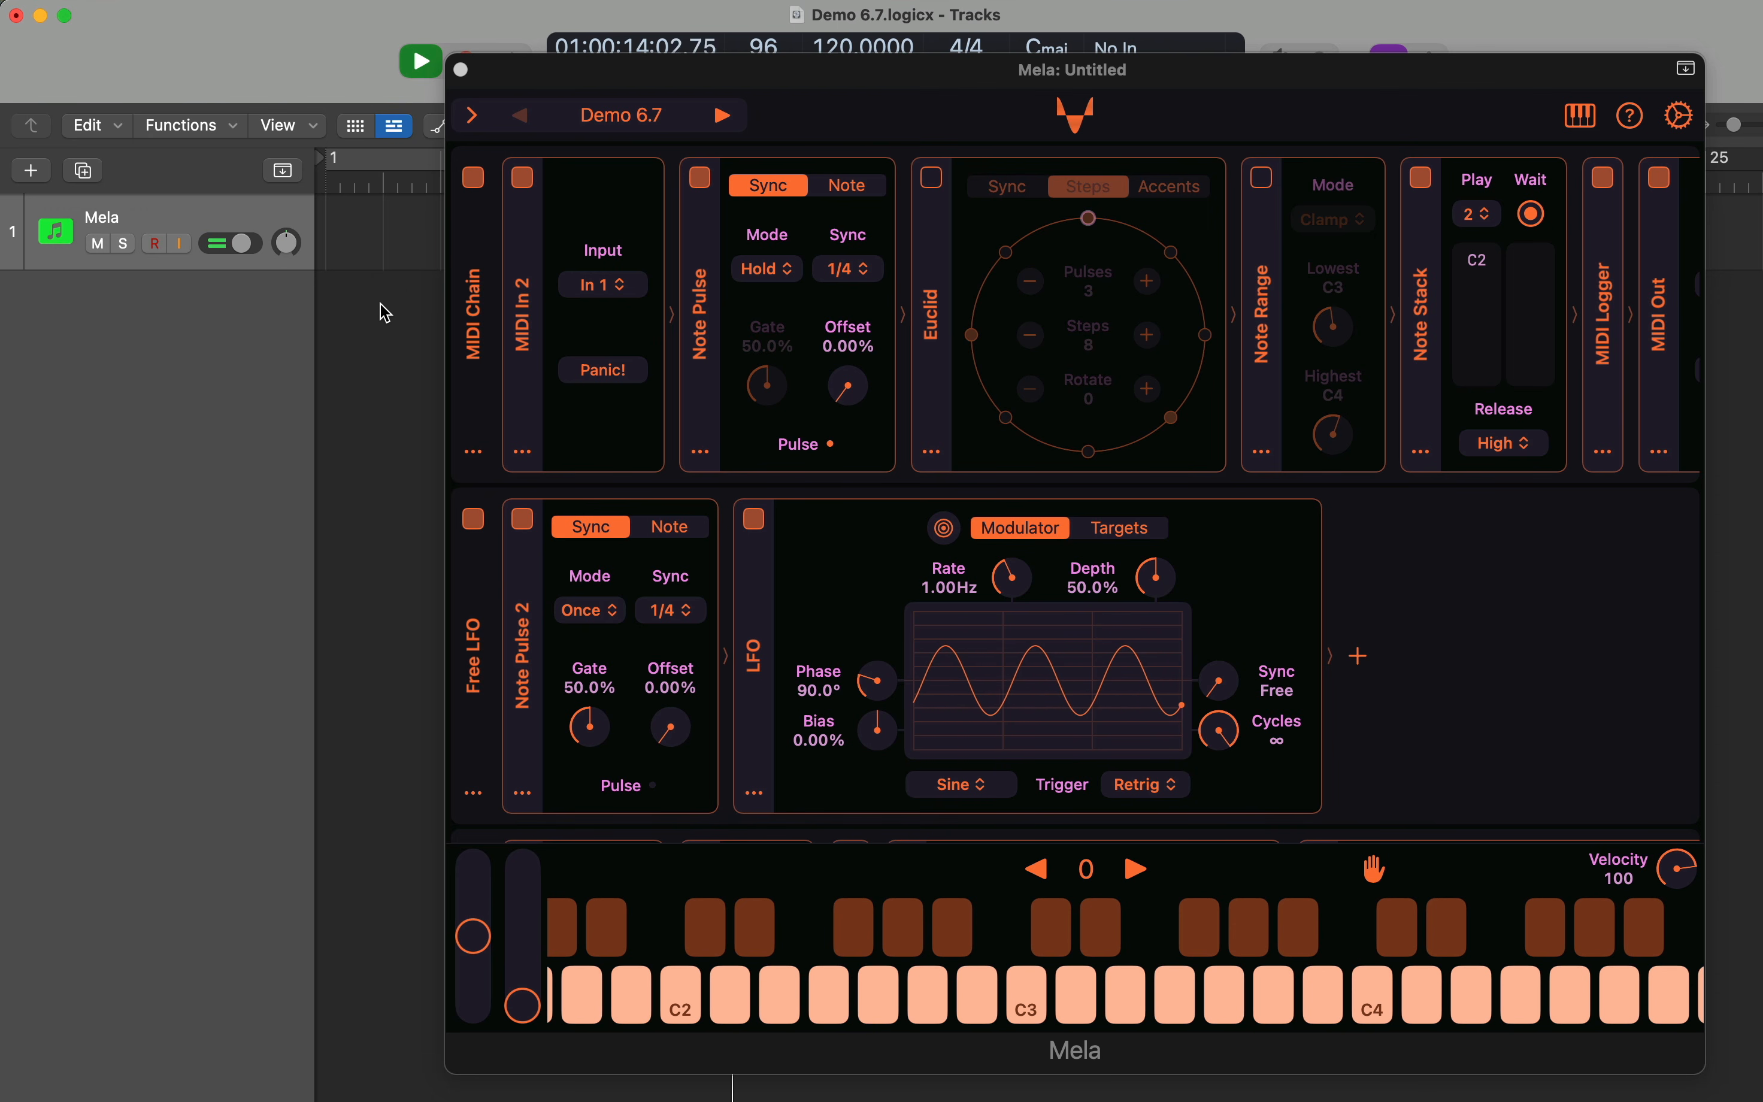
pyautogui.press('space')
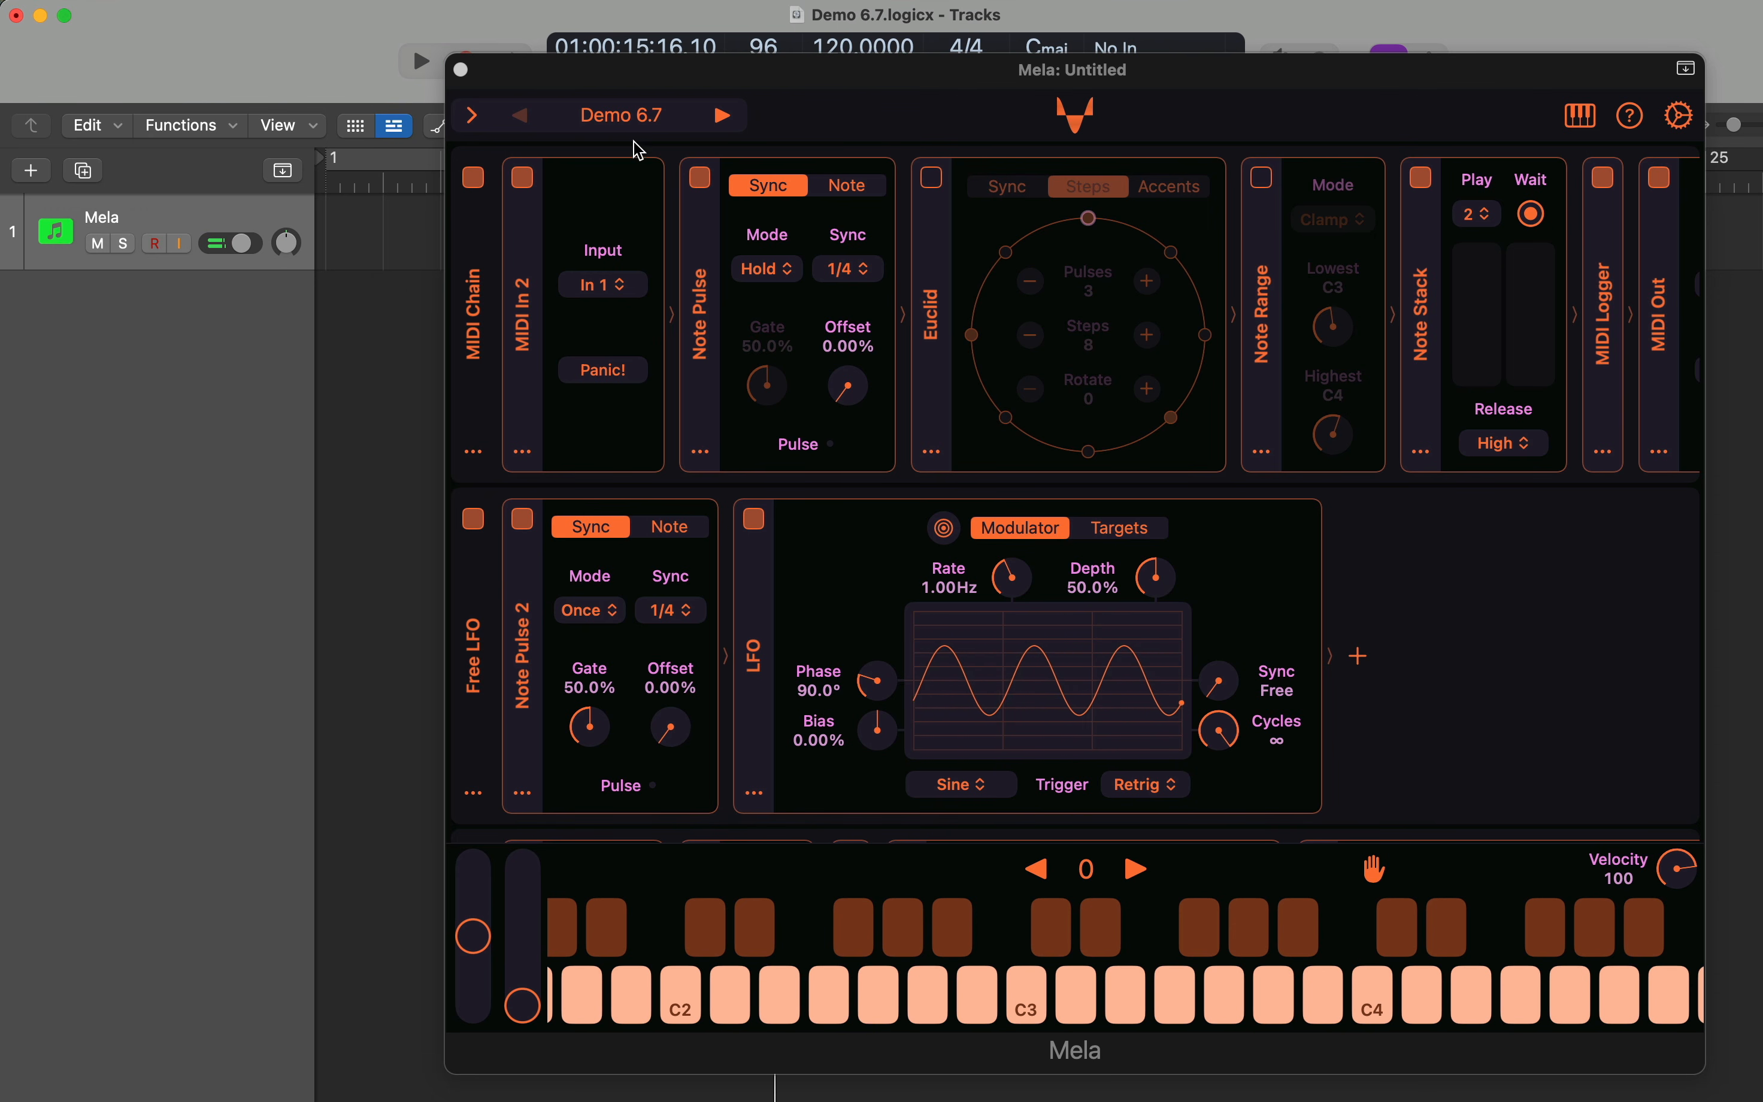
# - Enable the Euclid module, check its Sync settings, return to Steps, and play and stop the project with the held note
pyautogui.click(660, 70)
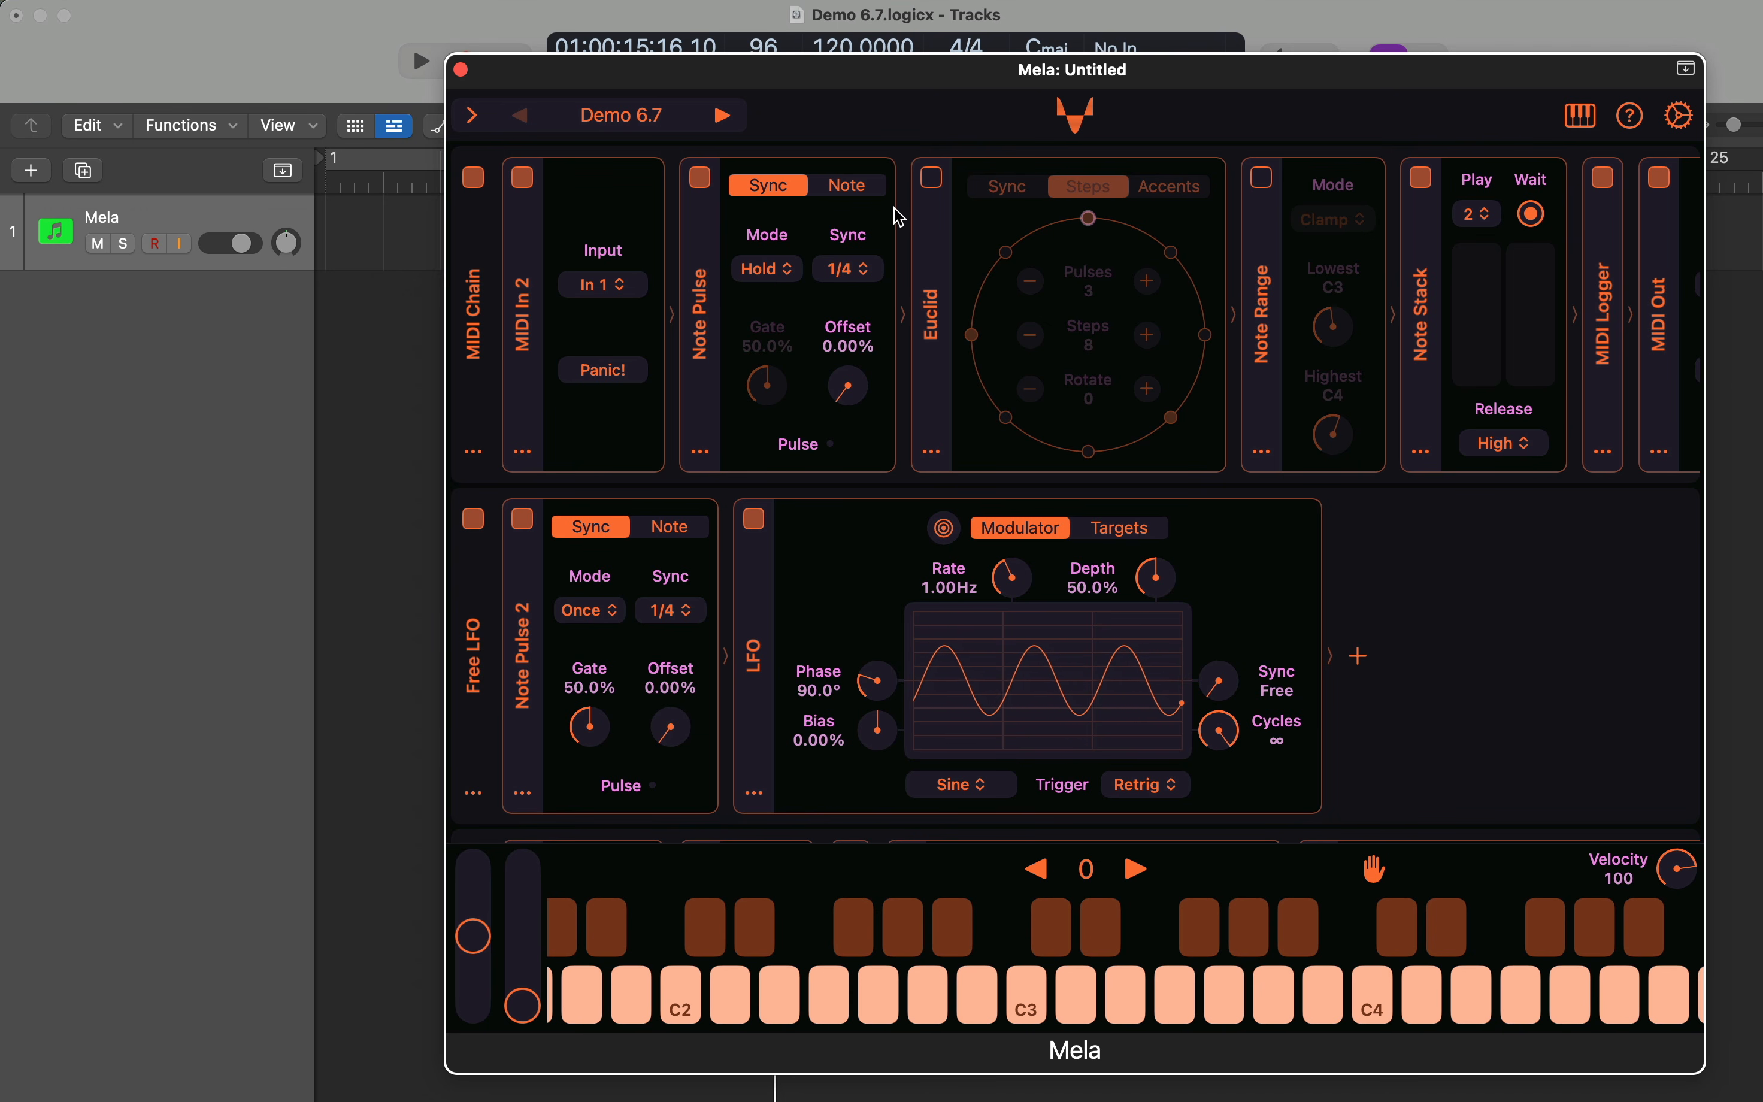
pyautogui.click(938, 187)
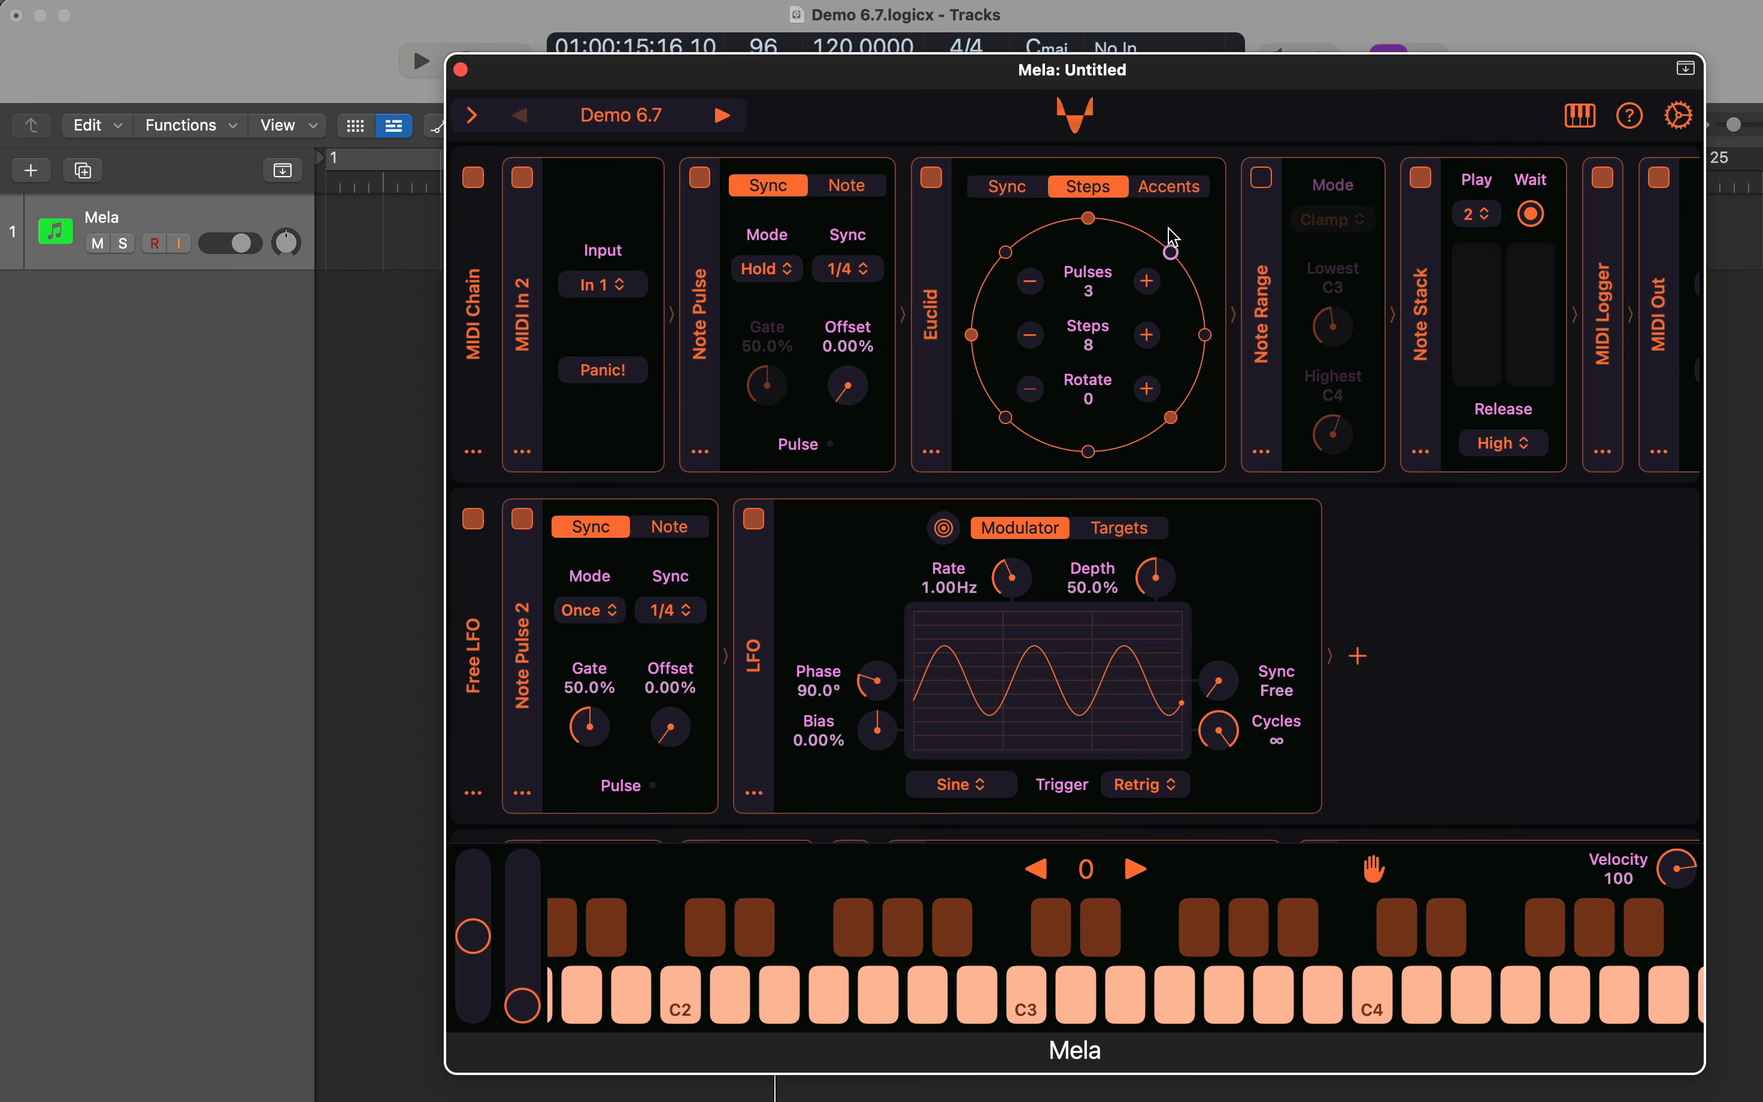
pyautogui.click(1012, 188)
pyautogui.click(1091, 187)
pyautogui.click(418, 68)
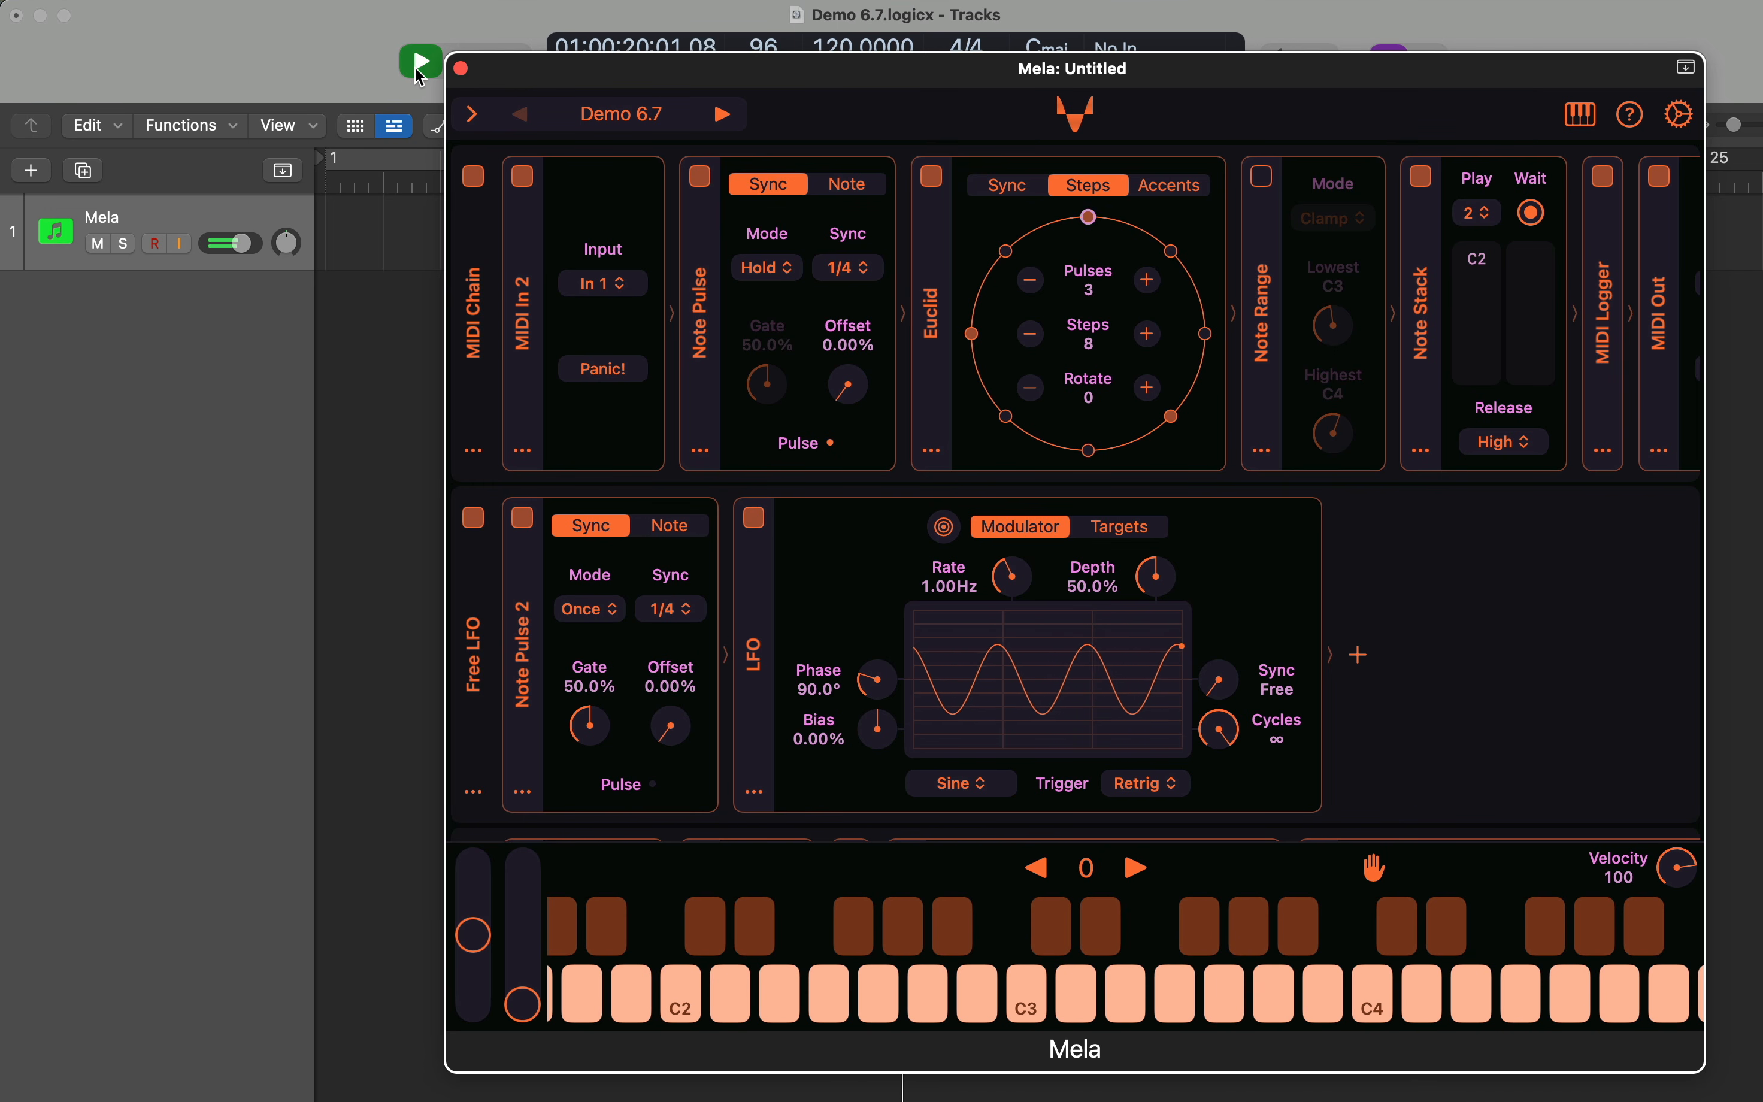
pyautogui.click(387, 341)
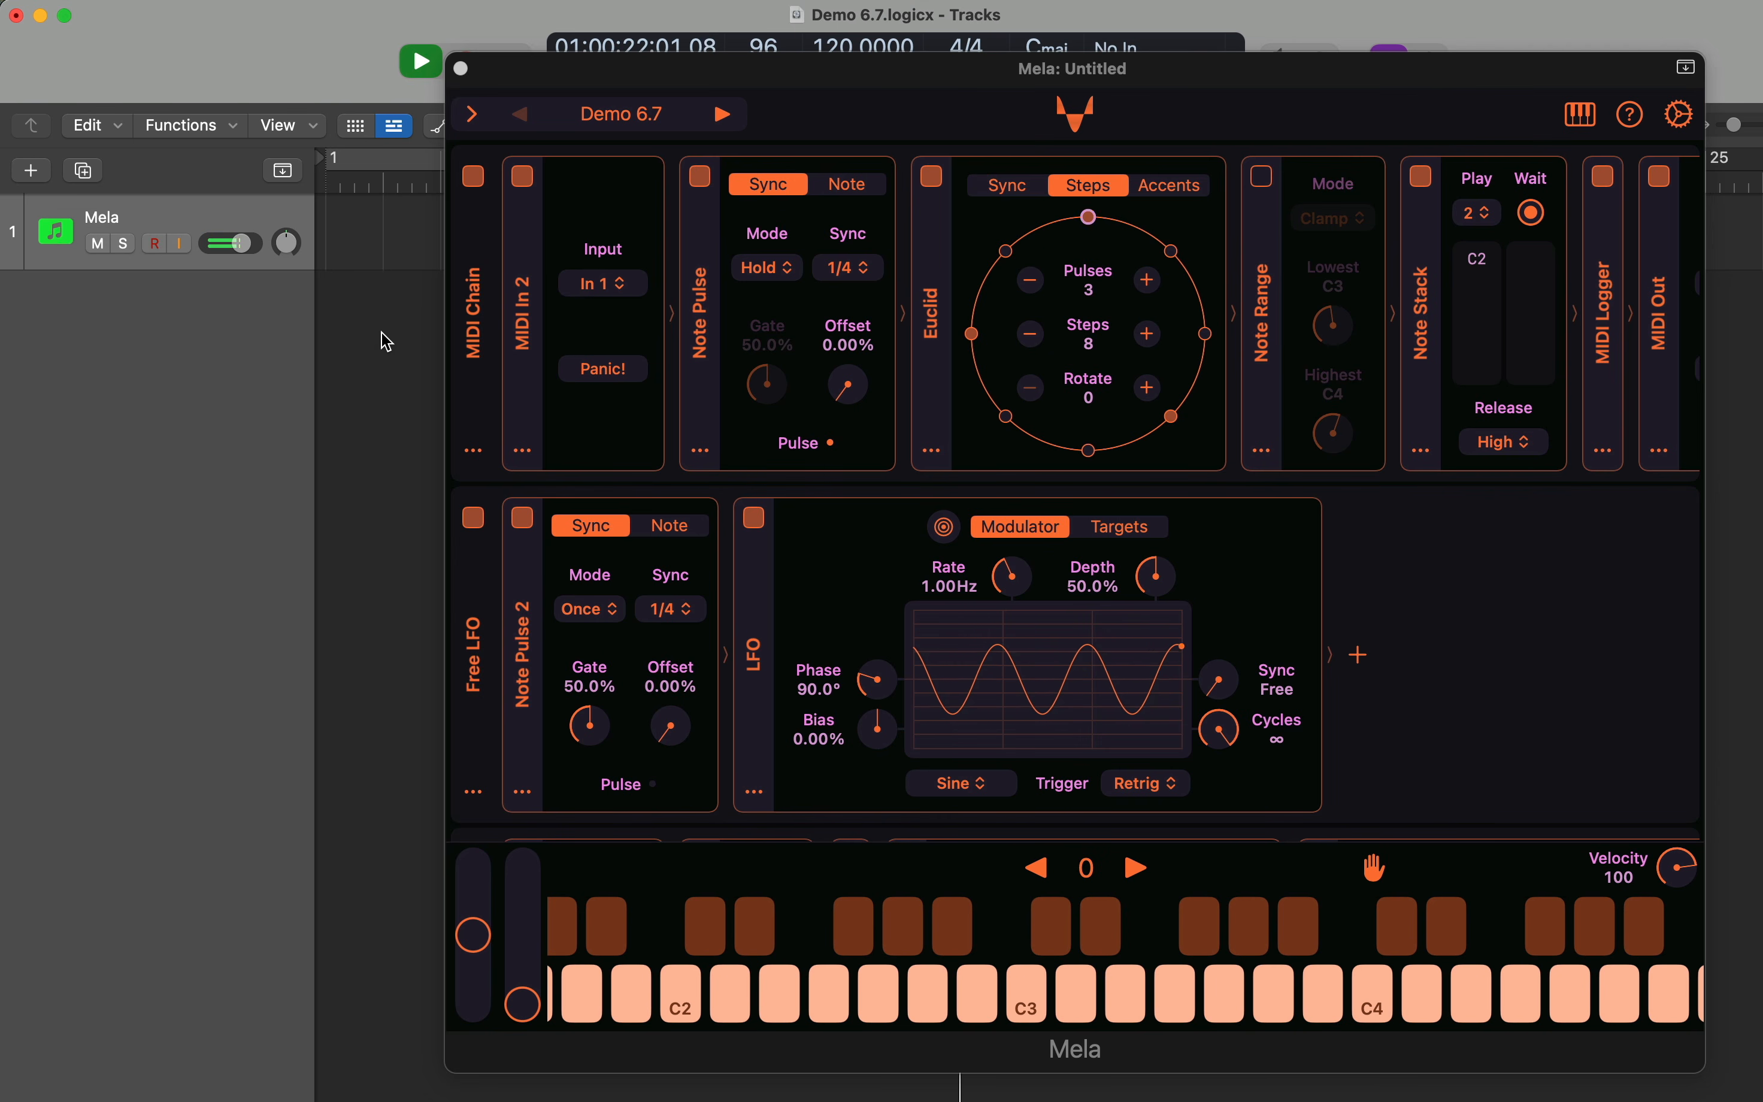
pyautogui.press('space')
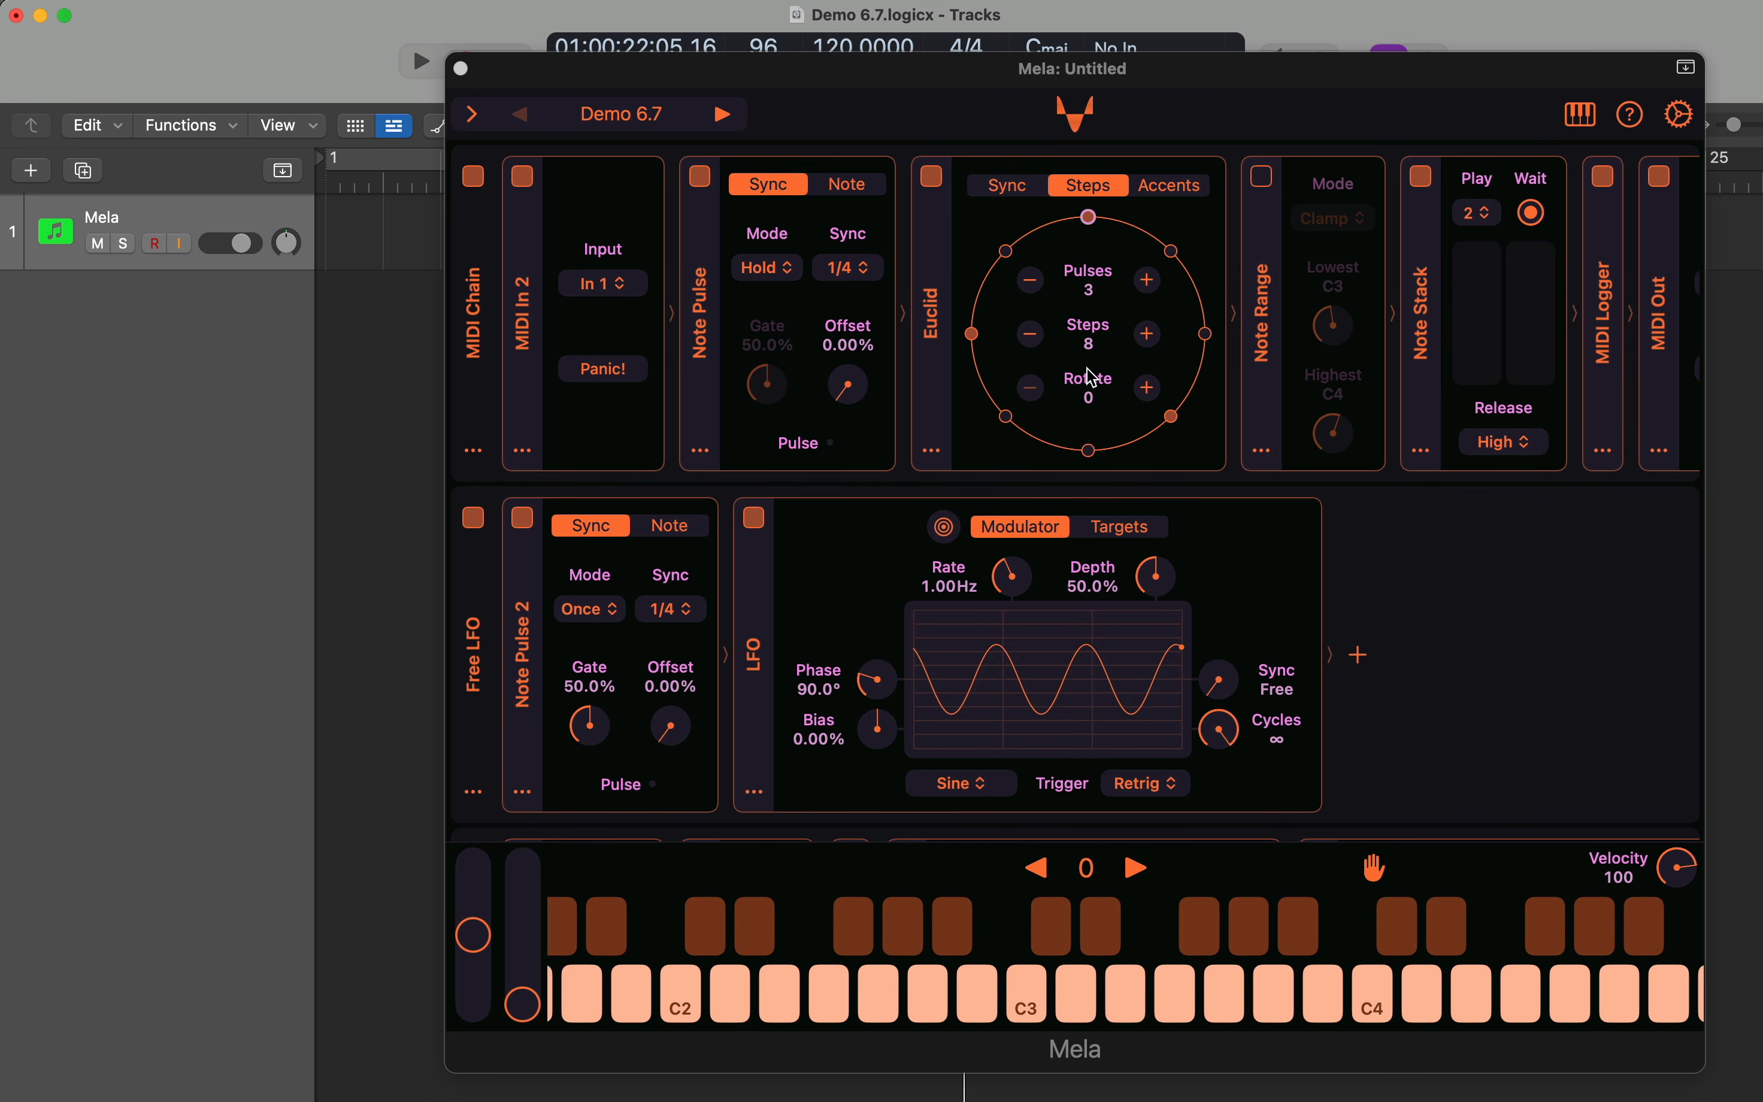
# - Enable the Note Range module and review its Mode options, keeping Filter
pyautogui.hscroll(5, 1093, 377)
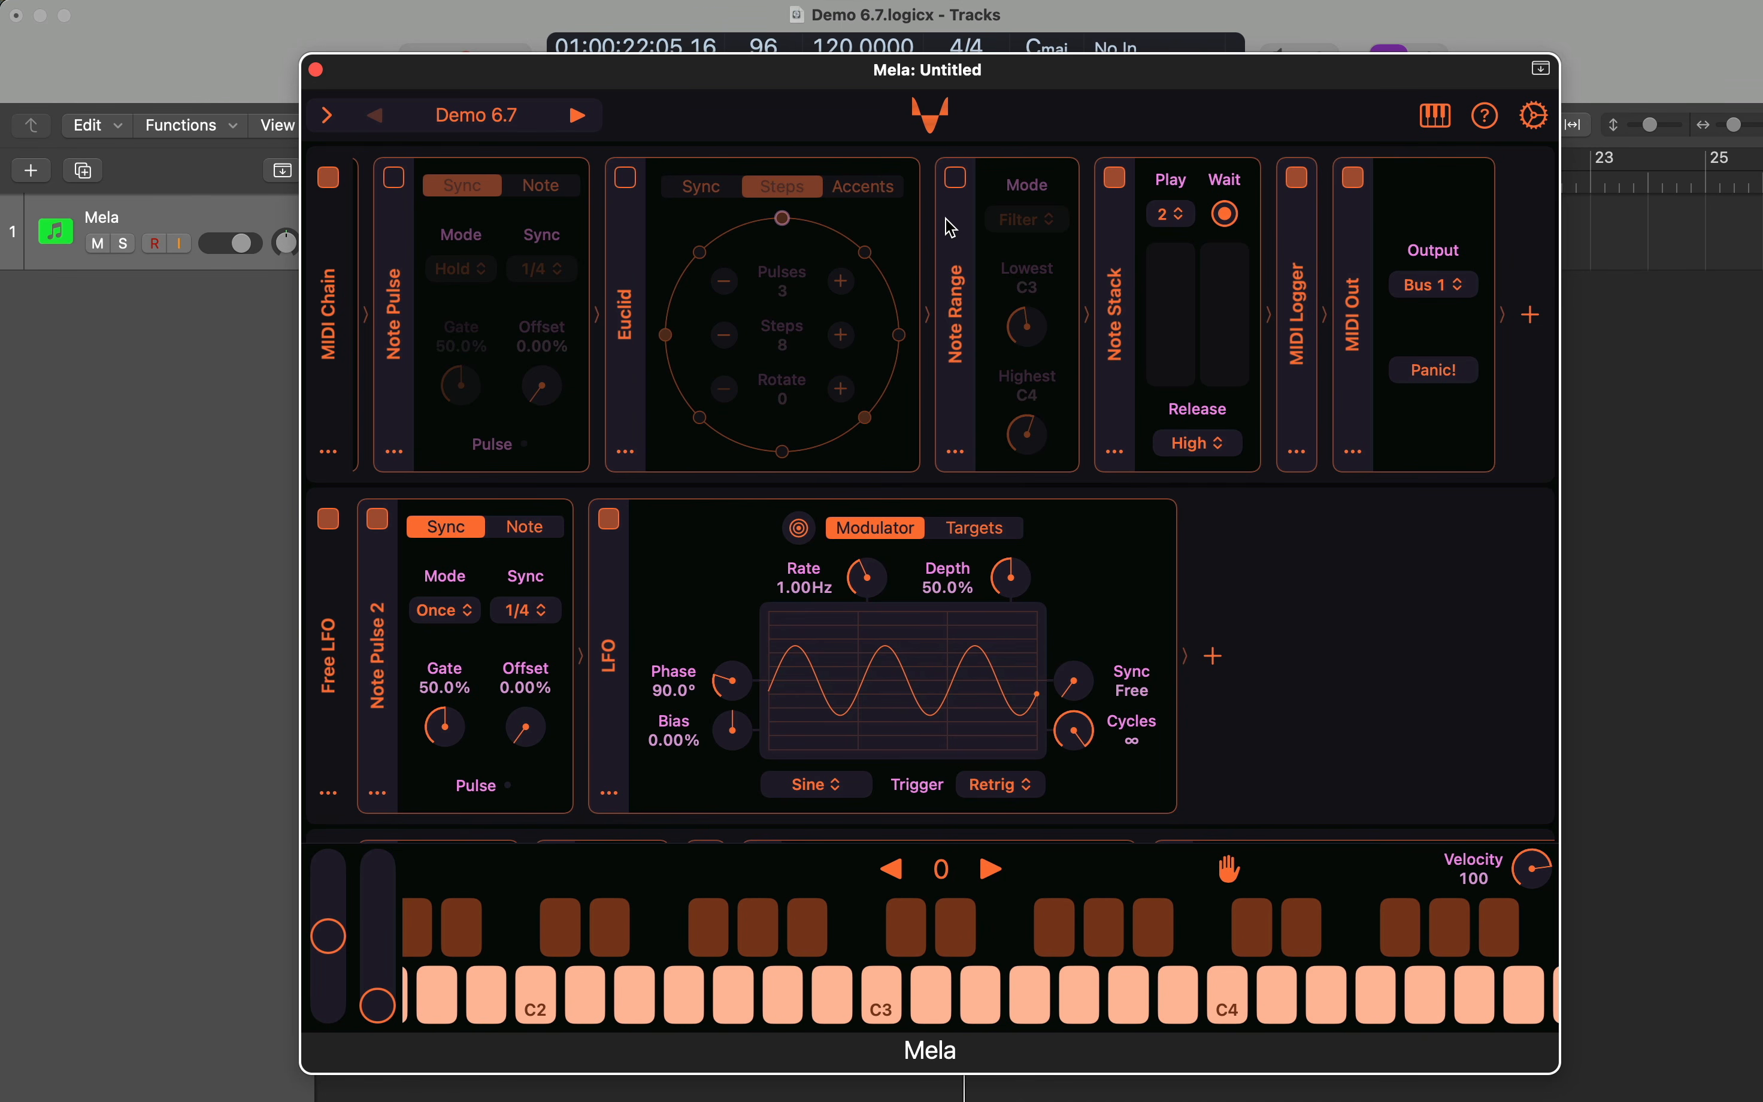
pyautogui.click(955, 180)
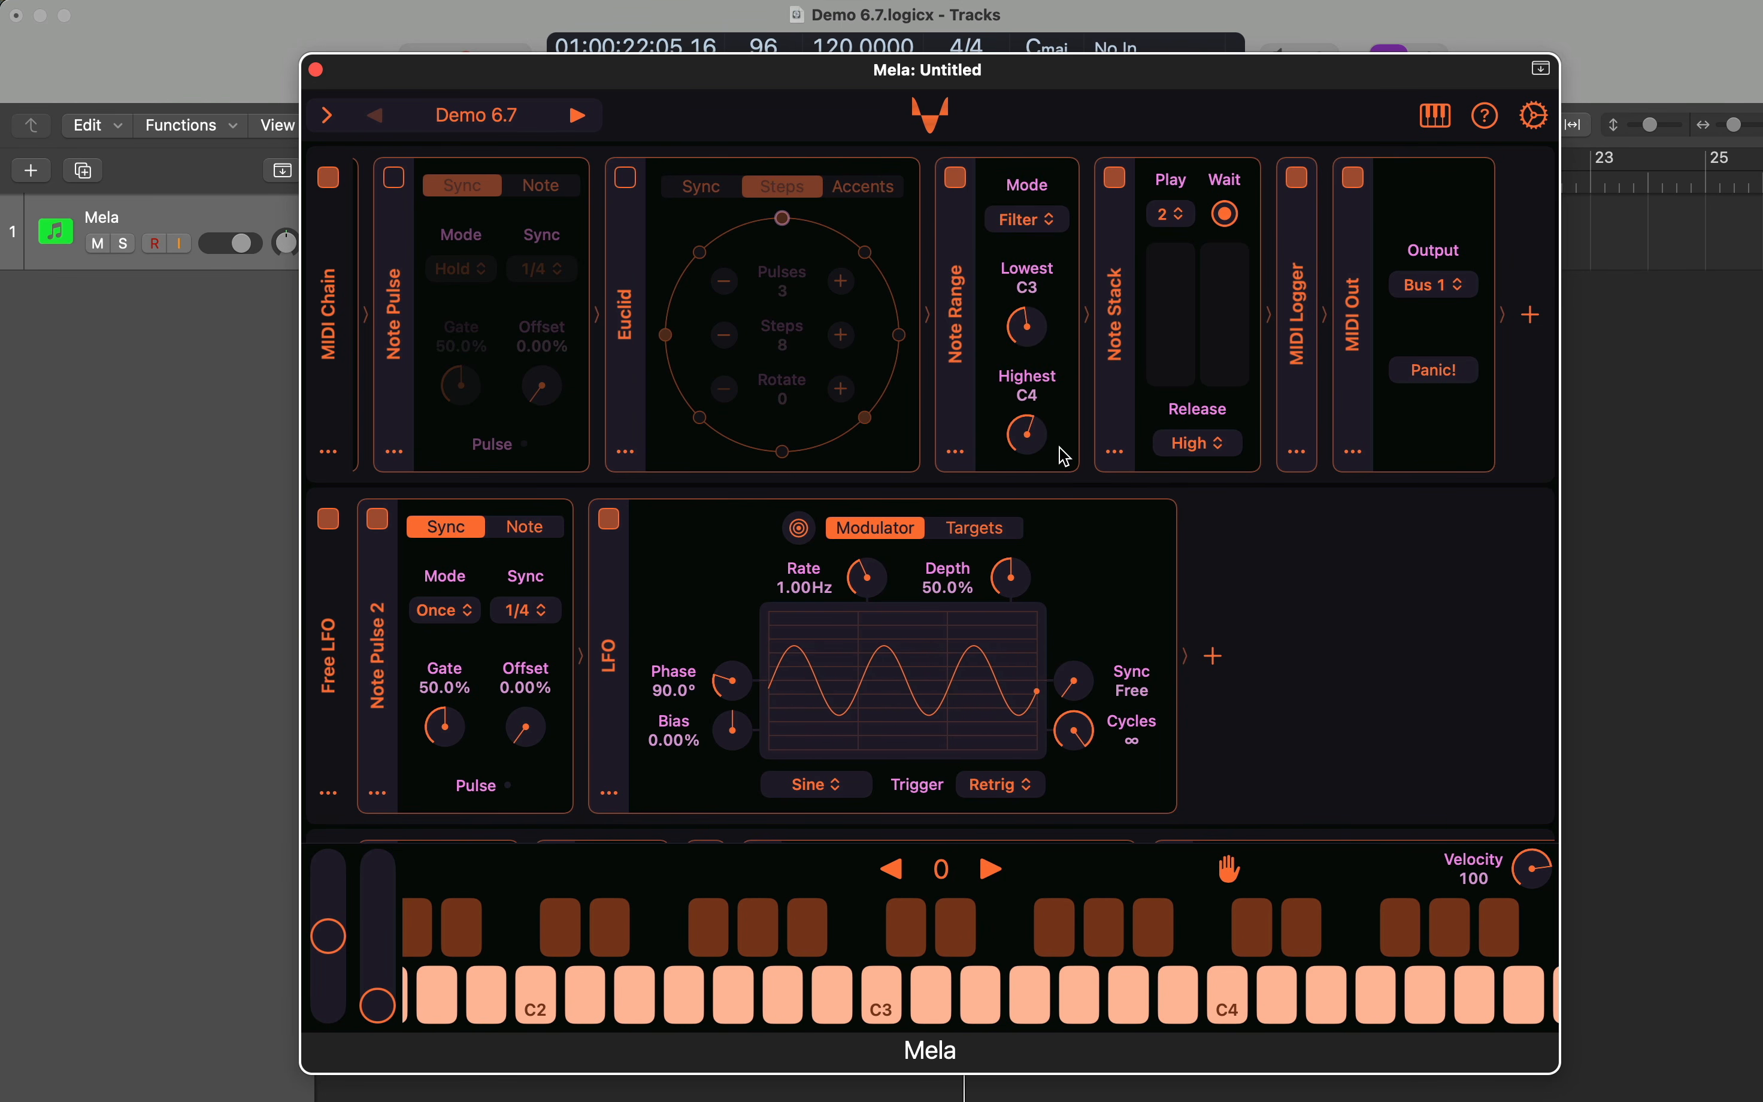
pyautogui.click(1043, 222)
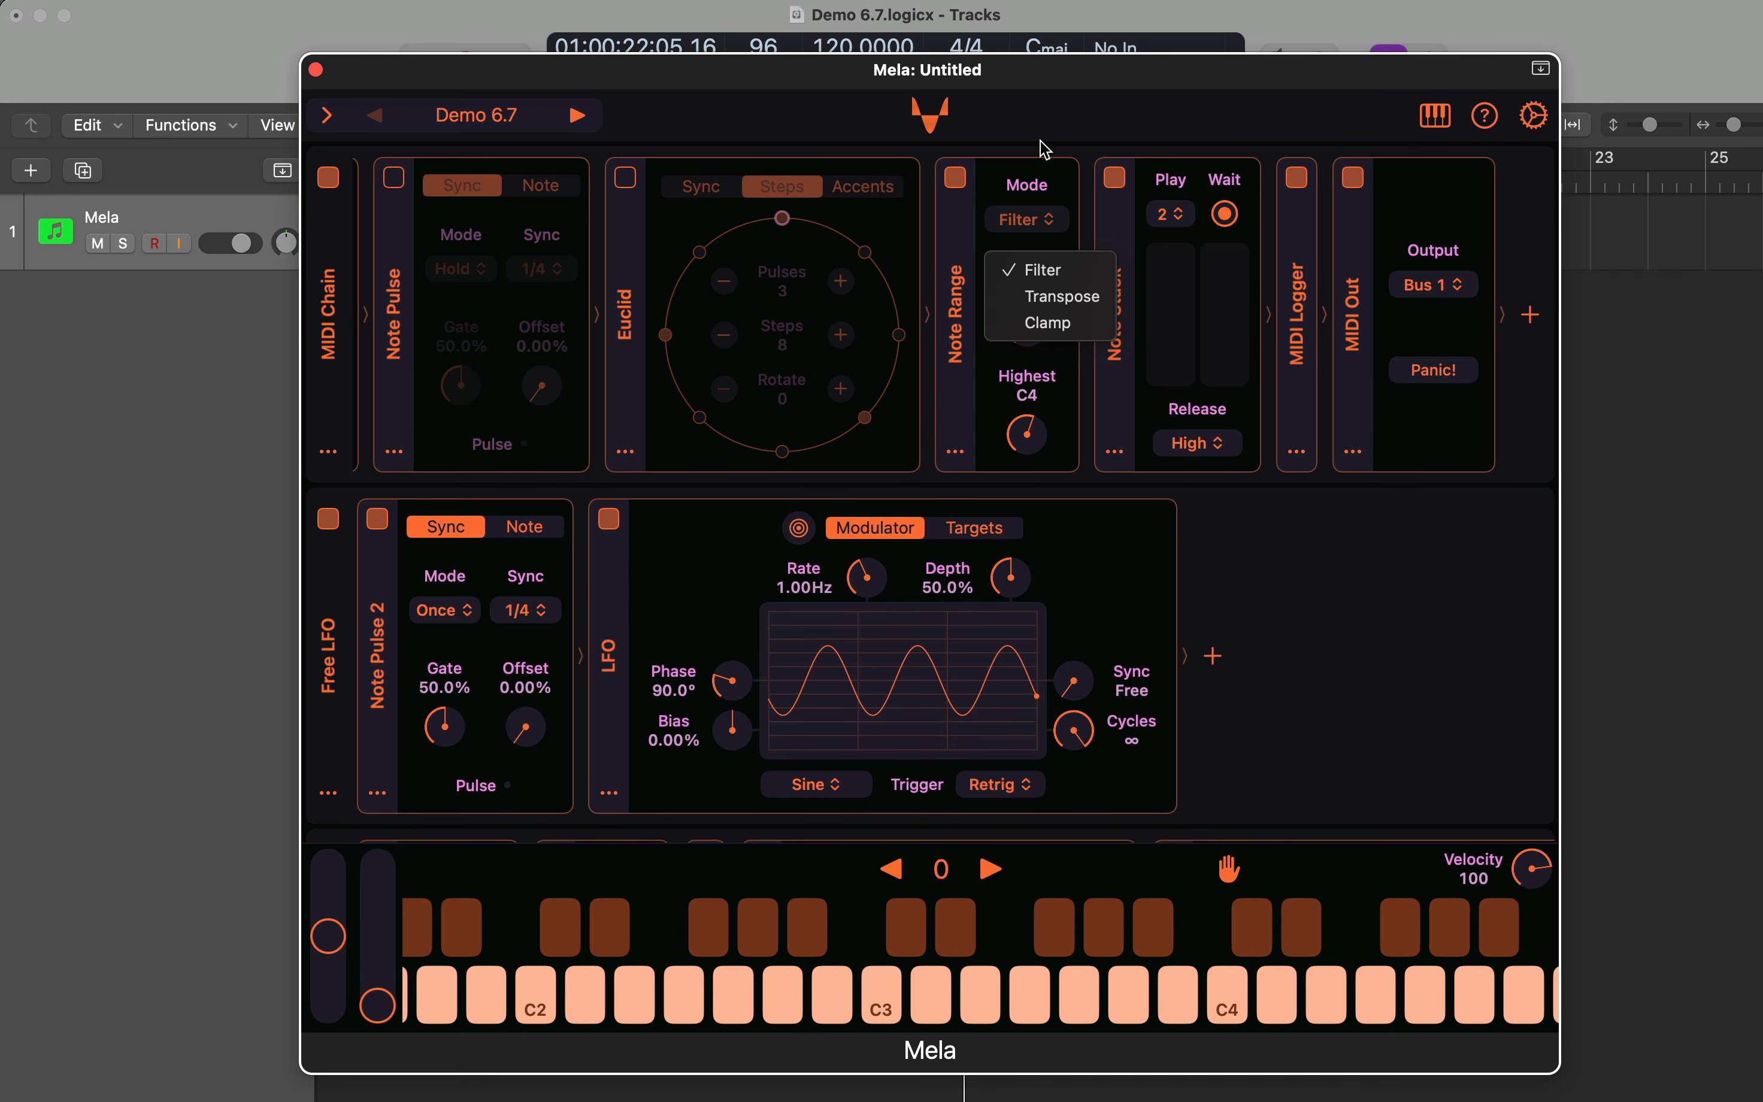
pyautogui.click(1058, 129)
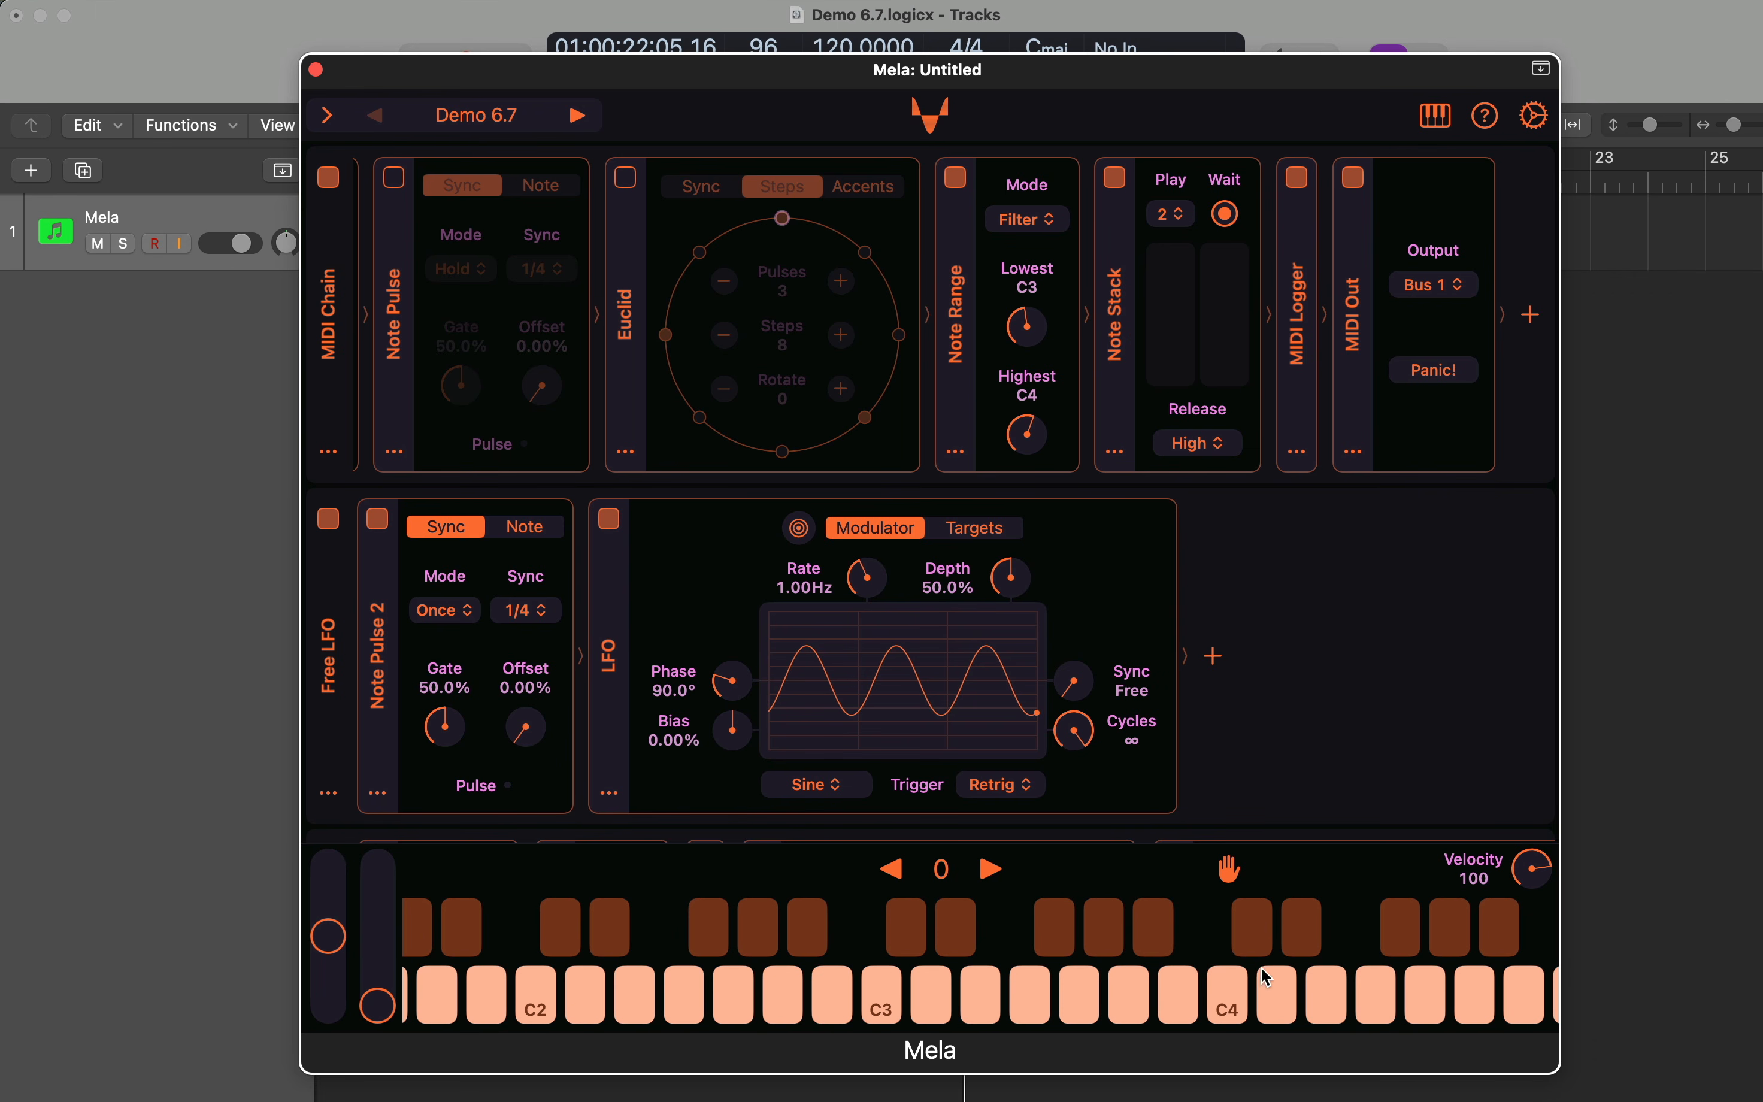
# - Stop the project playback, and play F3, C3 and keys below C3 and above C4 to test the Note Range filter
pyautogui.click(1610, 898)
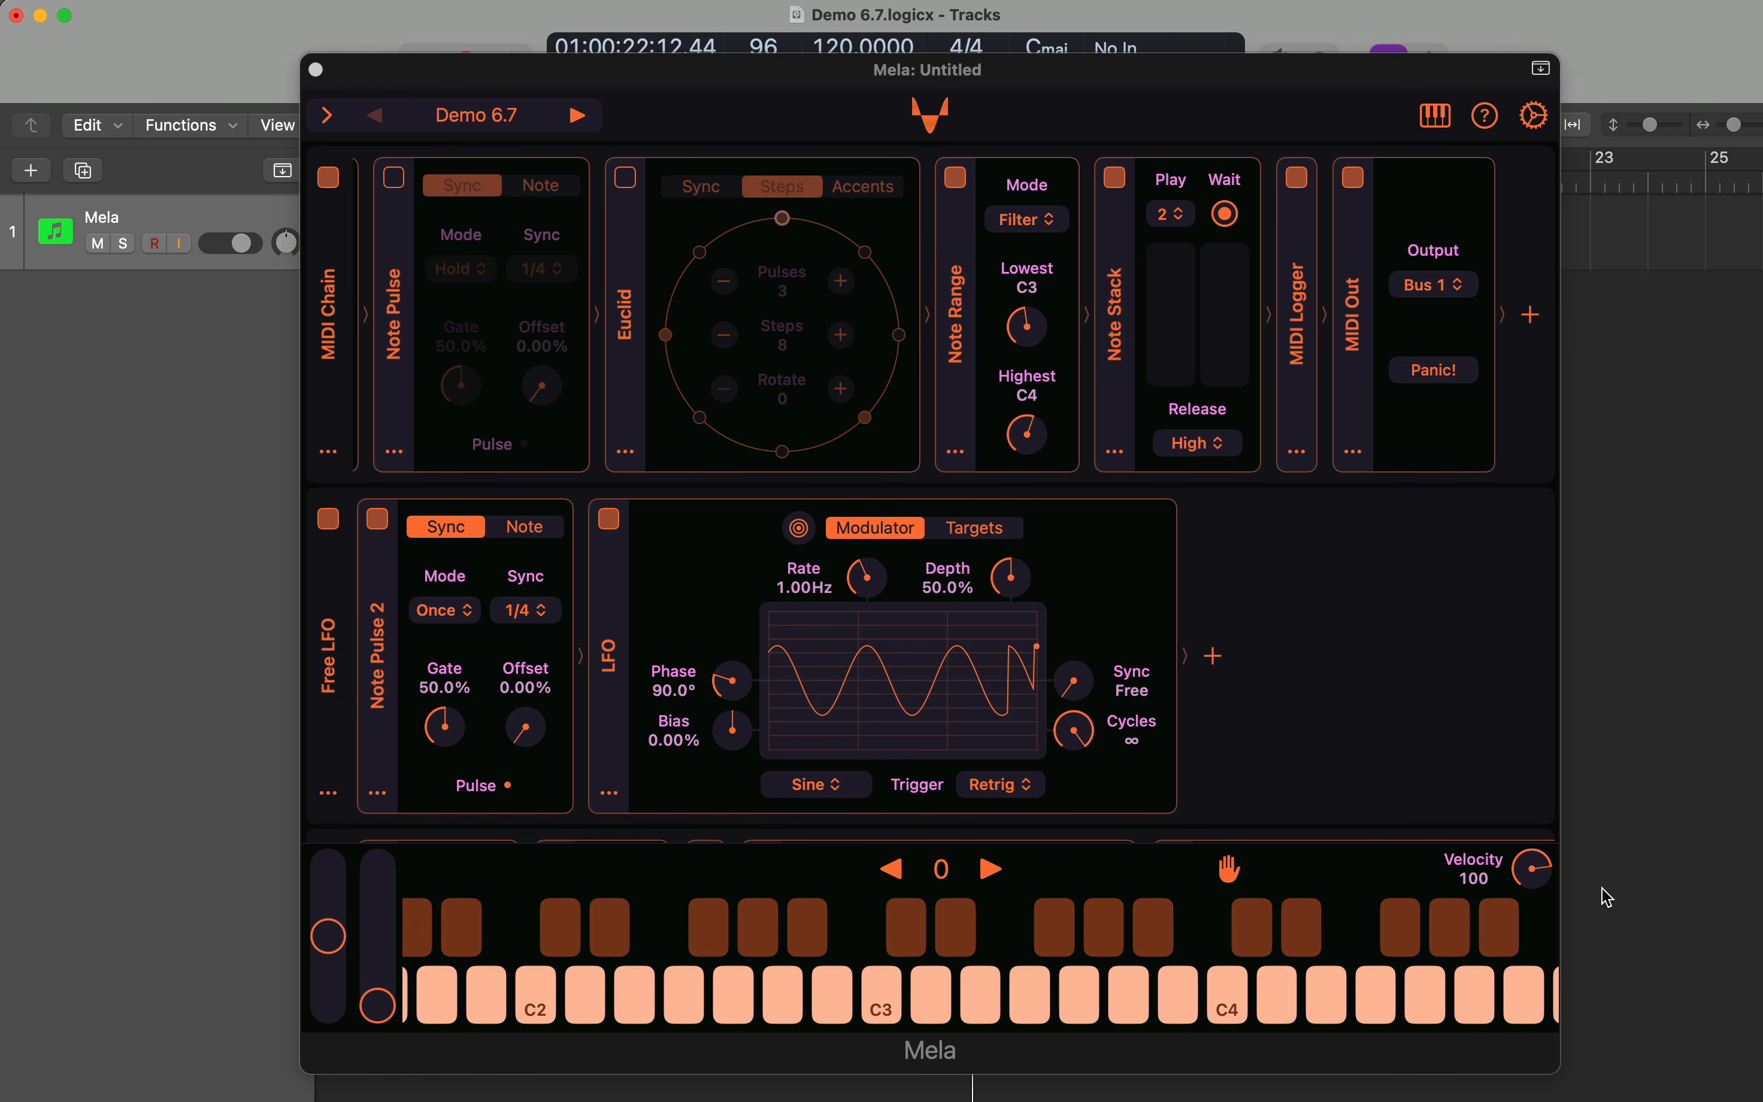
pyautogui.press('space')
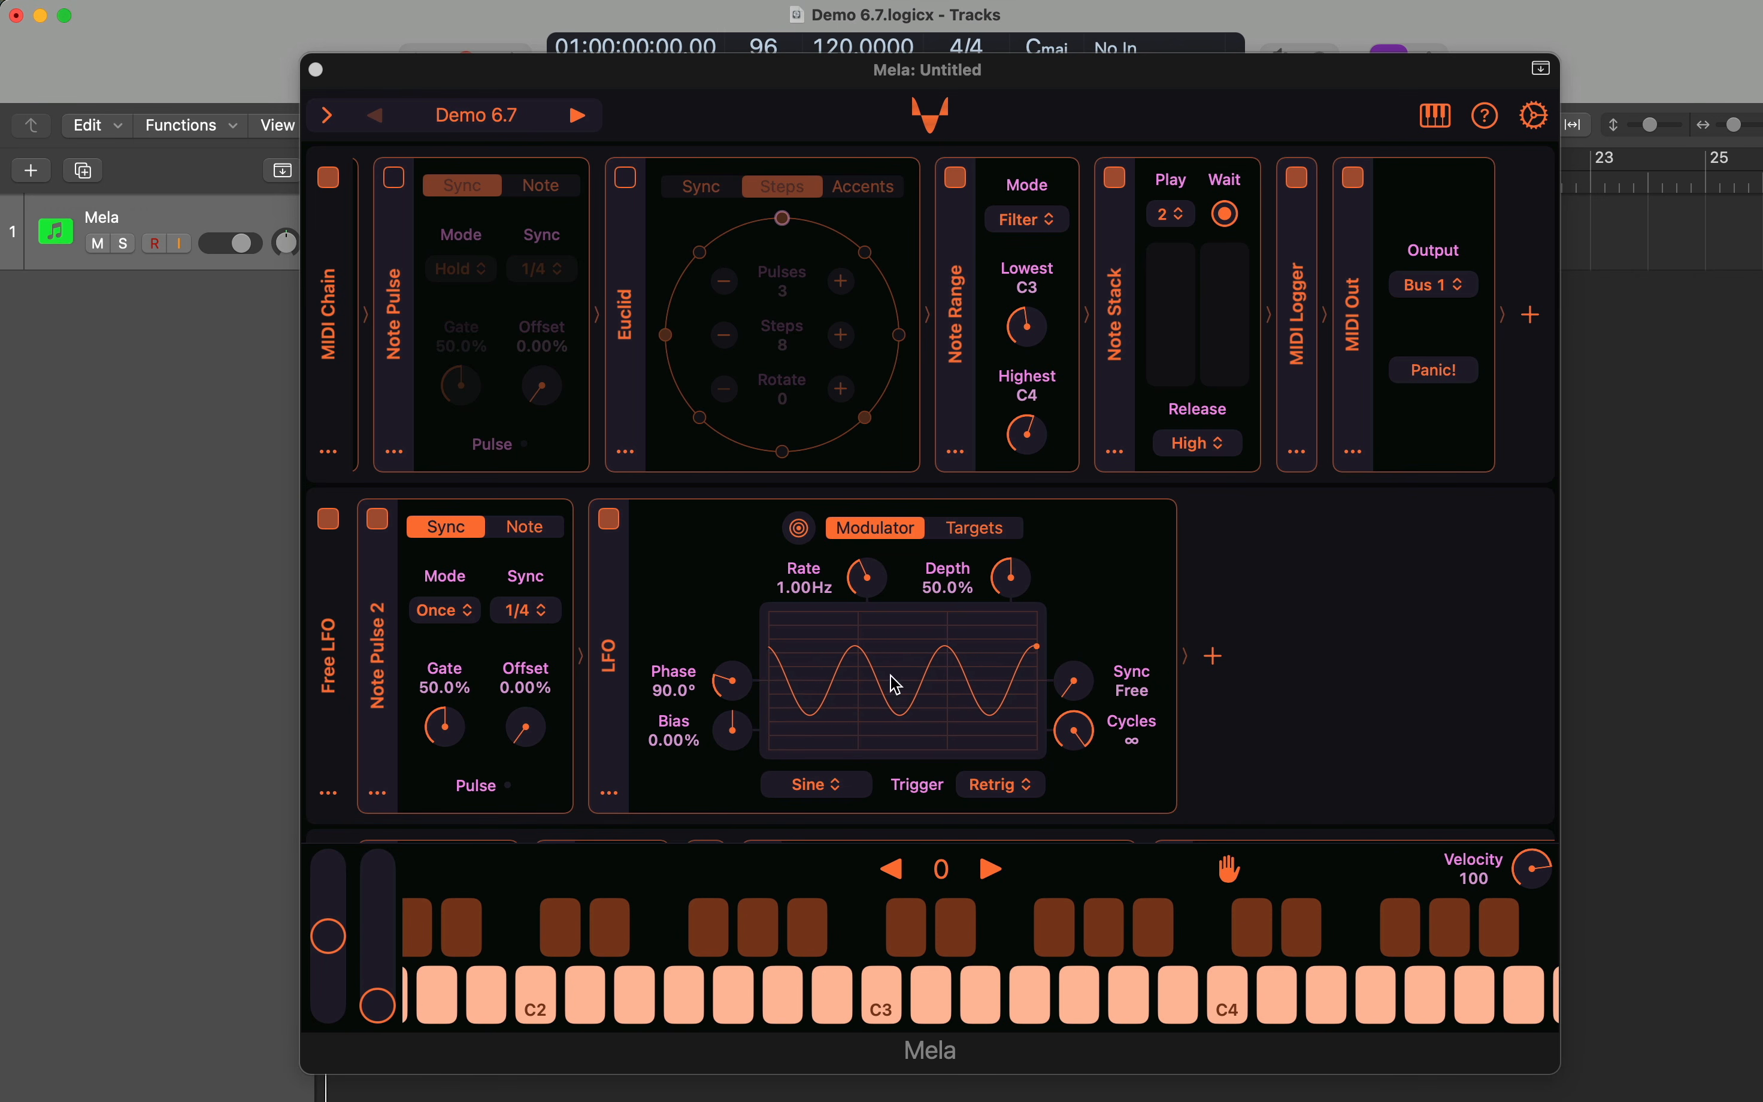
pyautogui.click(1034, 1002)
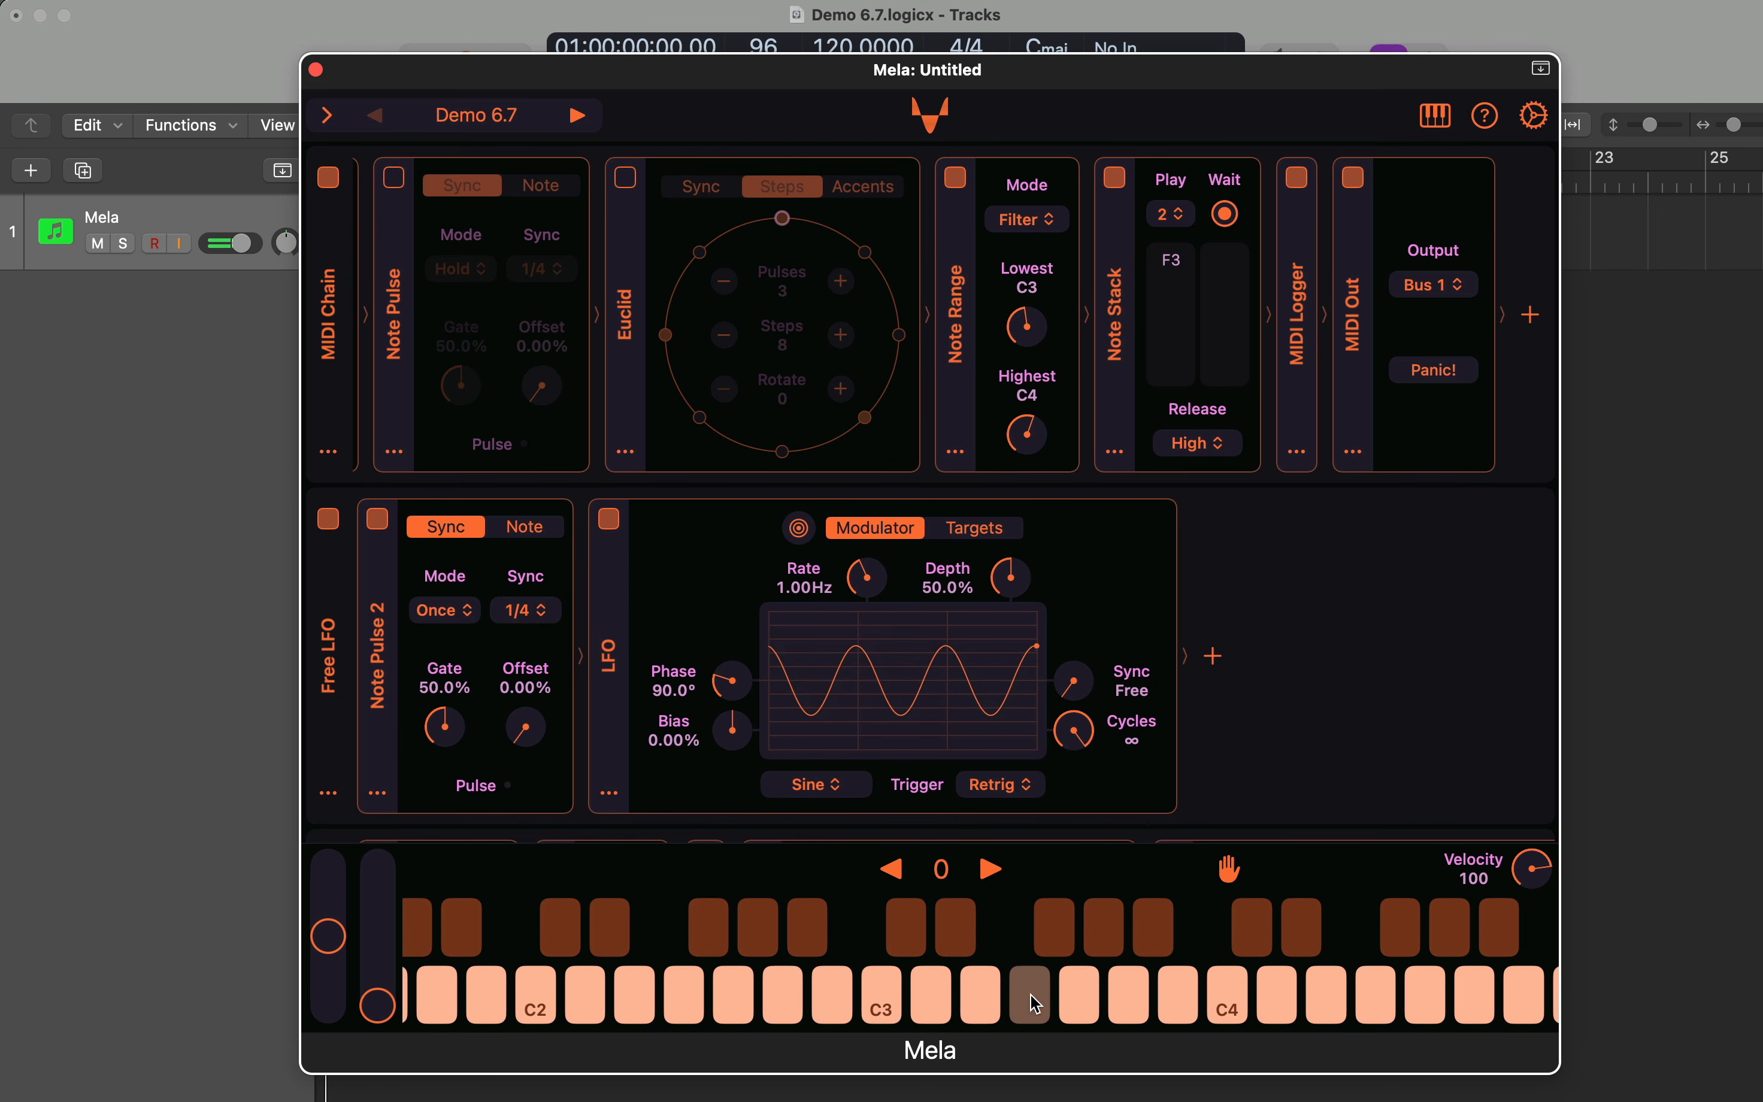
pyautogui.click(868, 1003)
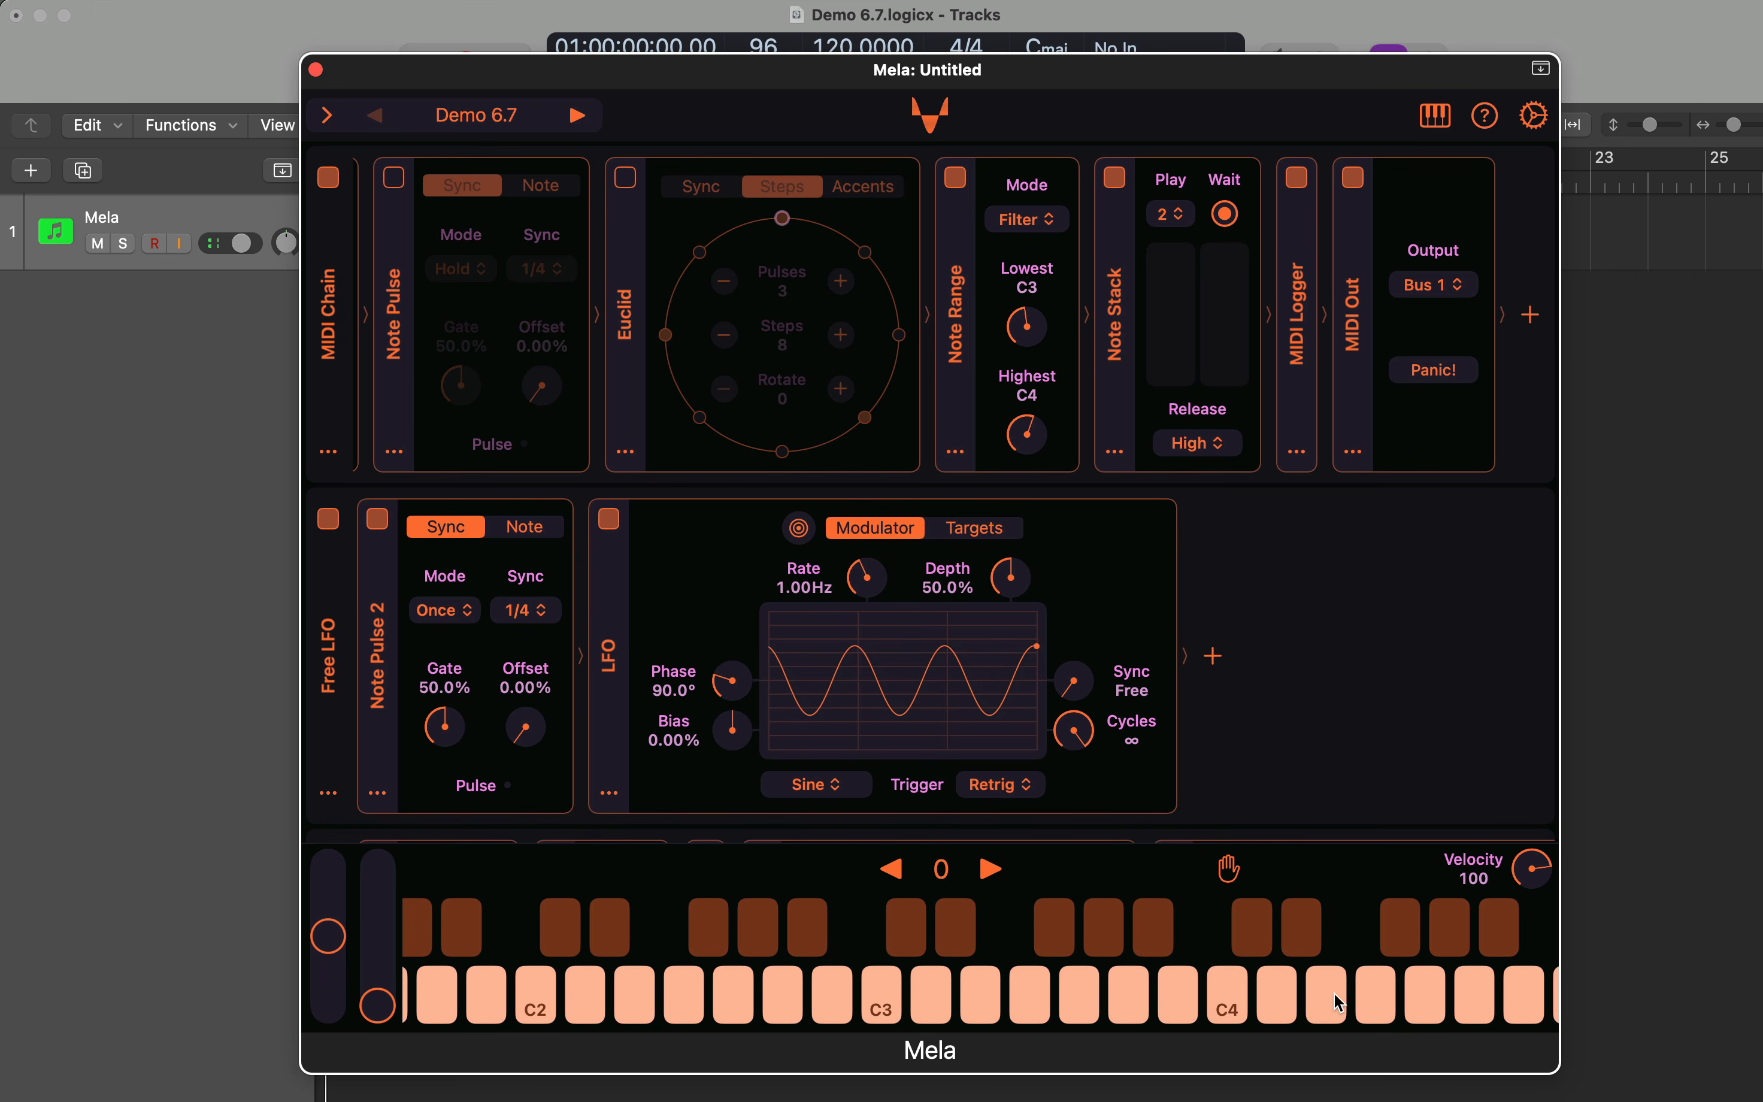
pyautogui.click(715, 1008)
pyautogui.click(1392, 997)
# - Invert the Note Range limits with Highest at C3 and Lowest at C4, and test keys below C3 and above C4
pyautogui.rightClick(1029, 387)
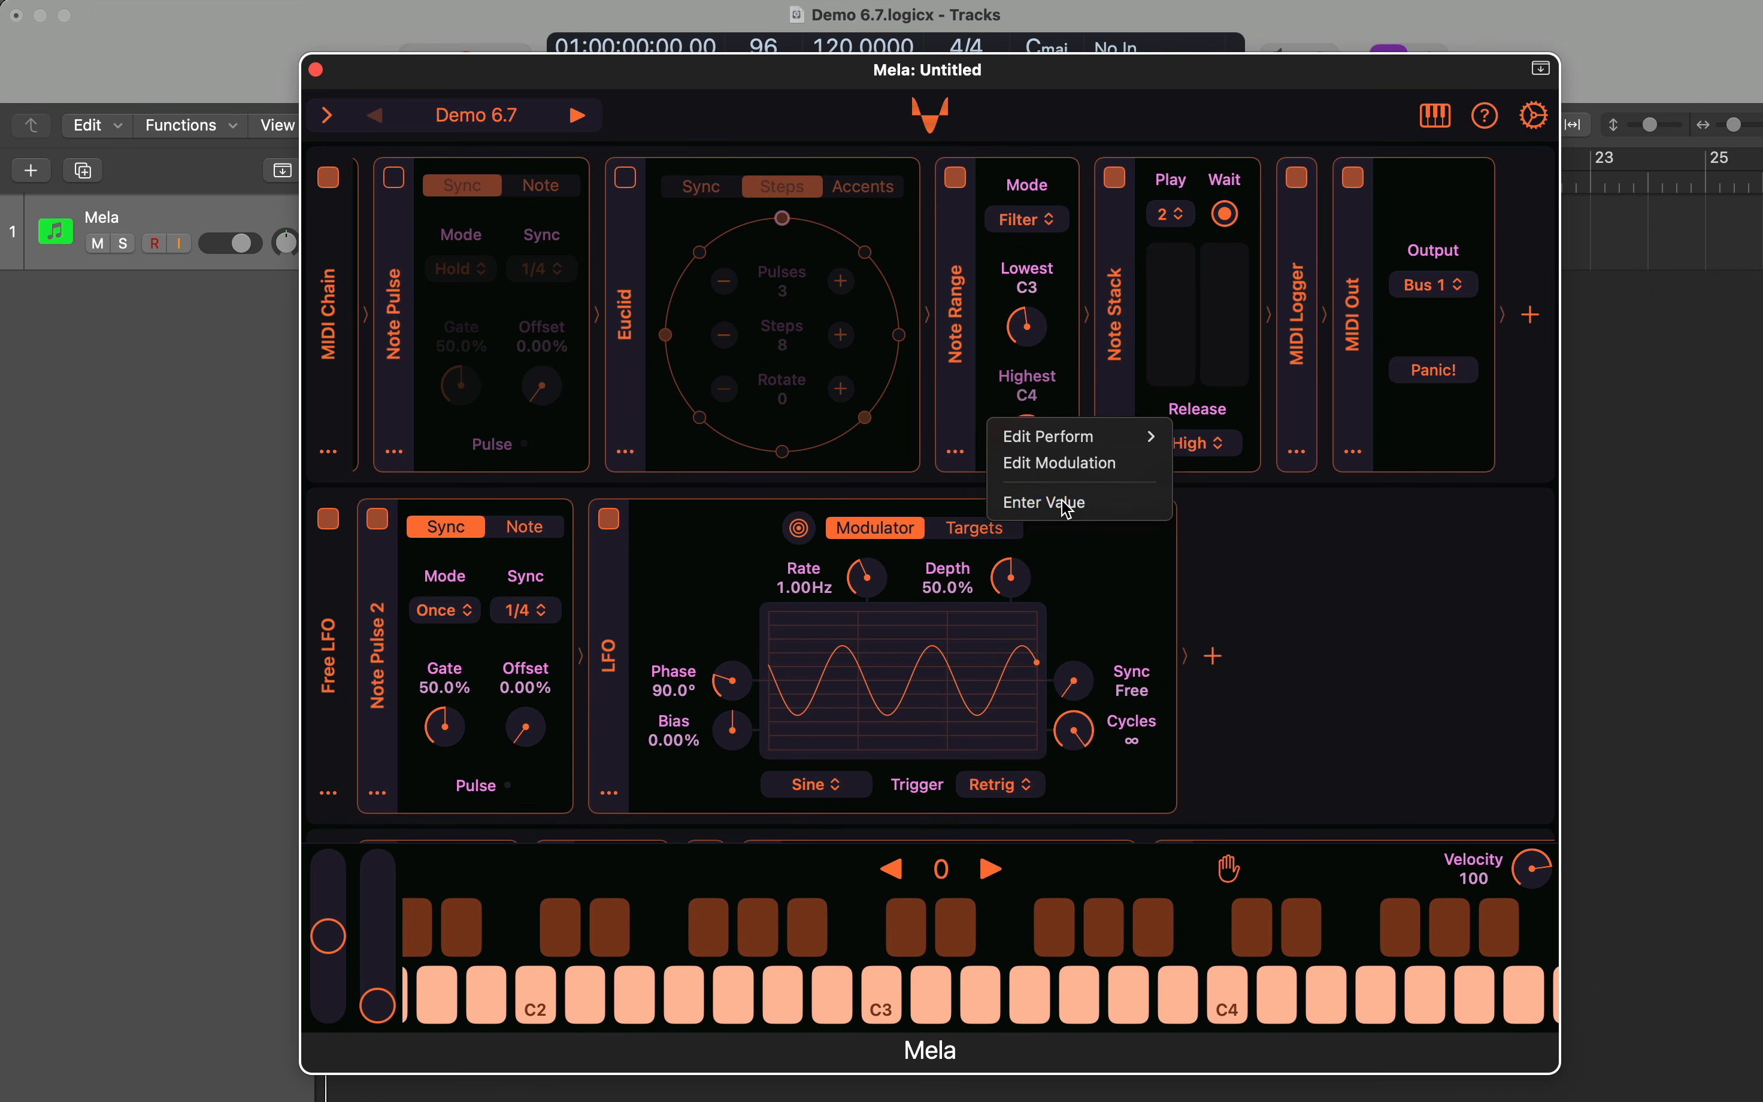
pyautogui.click(1060, 500)
pyautogui.write('C')
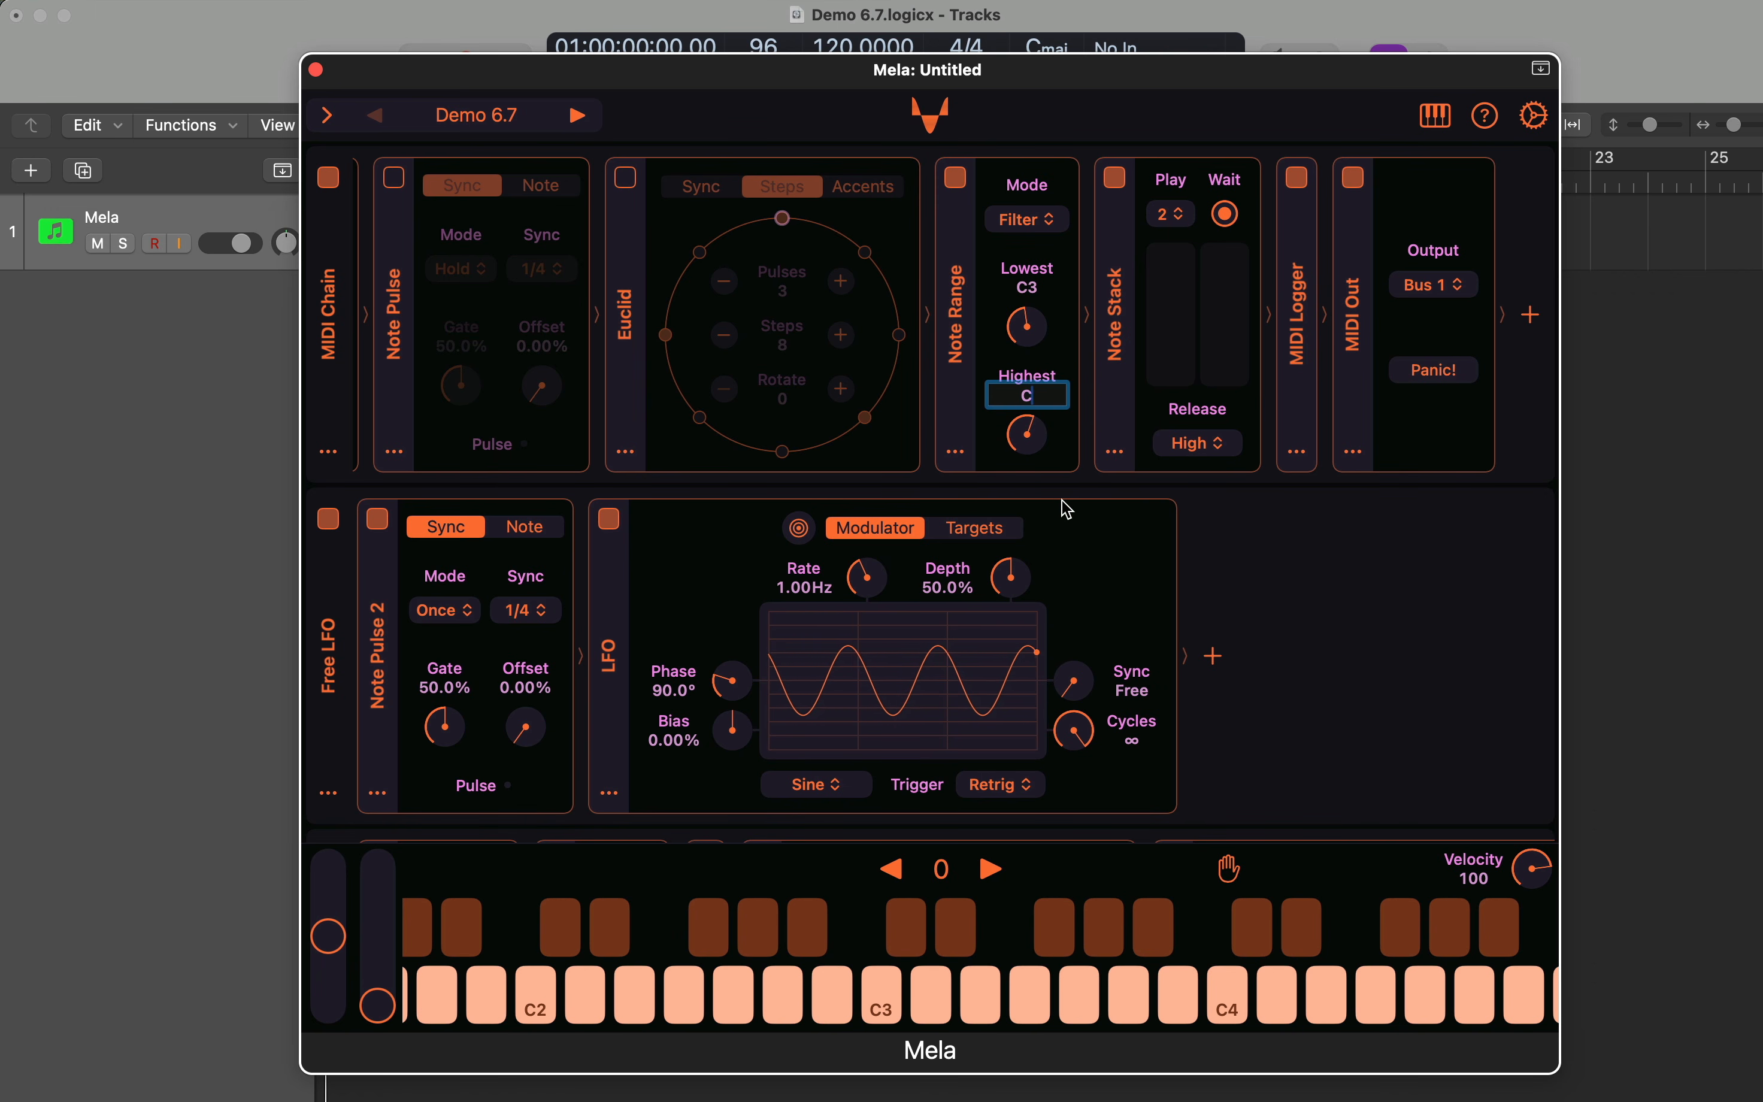
pyautogui.write('3')
pyautogui.press('Return')
pyautogui.rightClick(1033, 285)
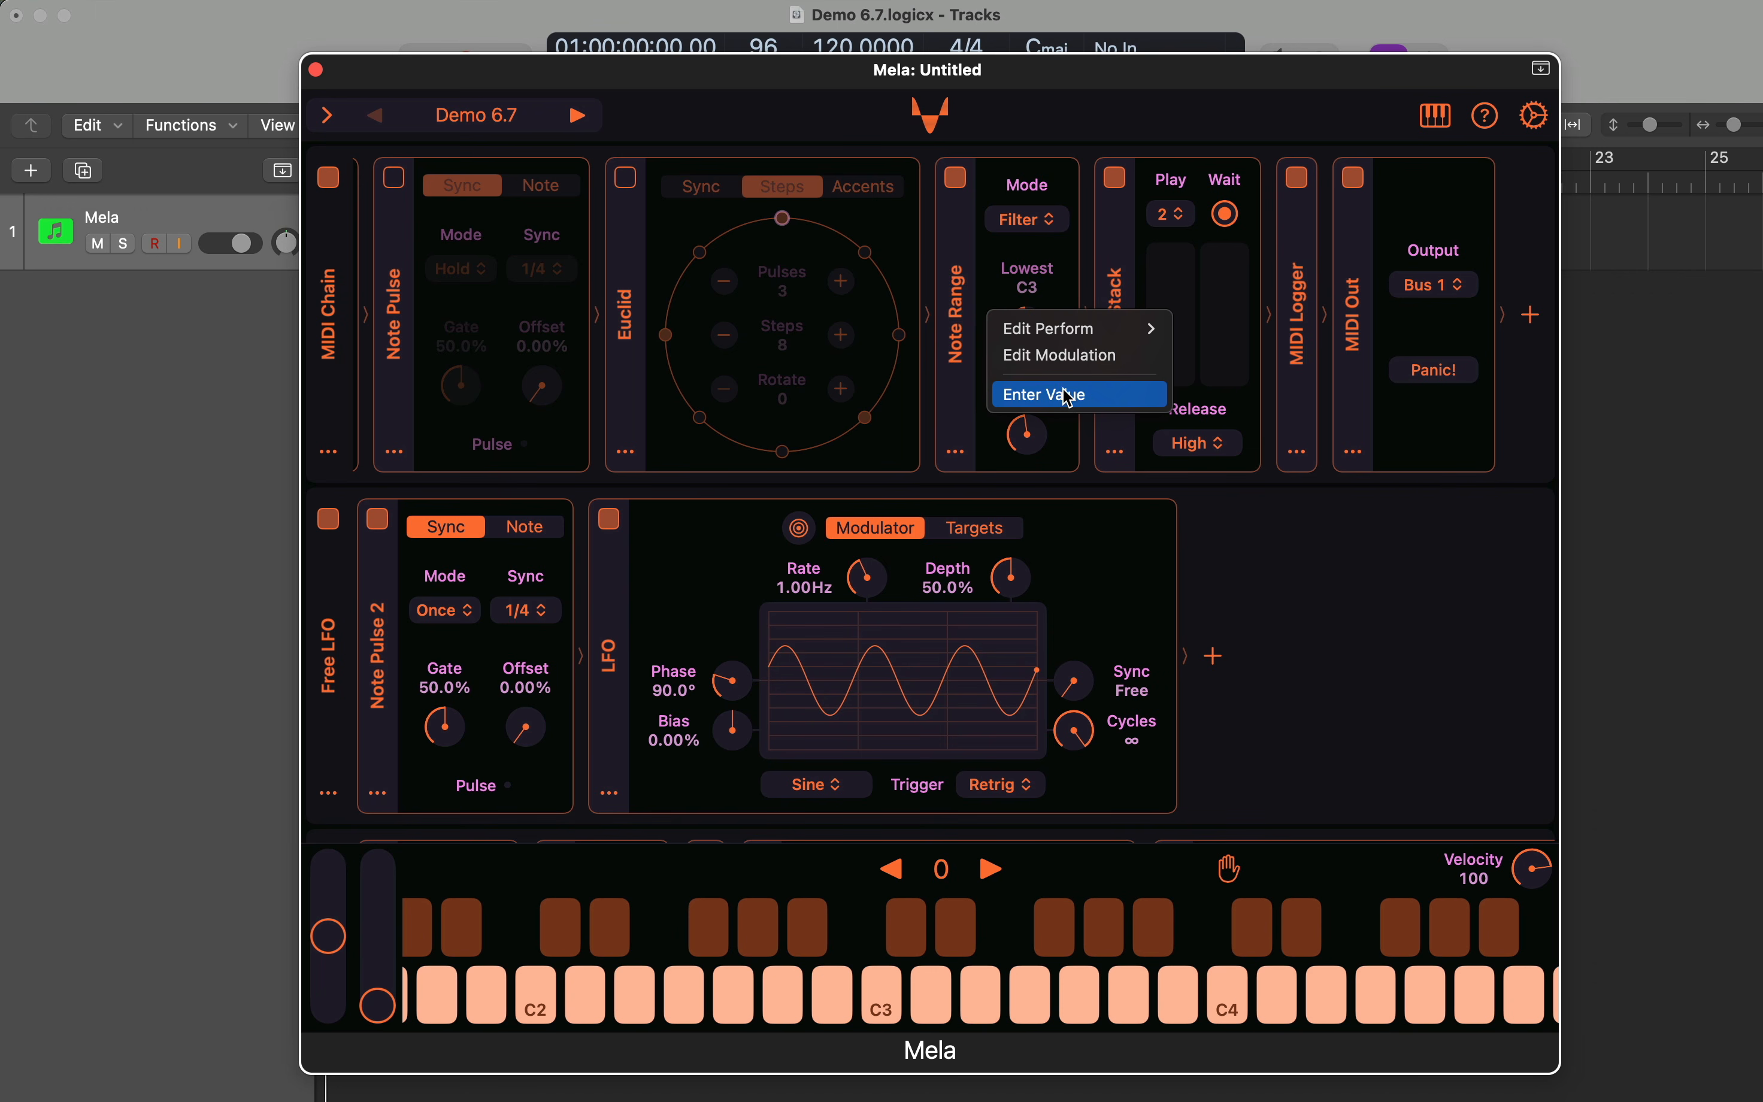
pyautogui.click(1069, 397)
pyautogui.write('C4')
pyautogui.press('Return')
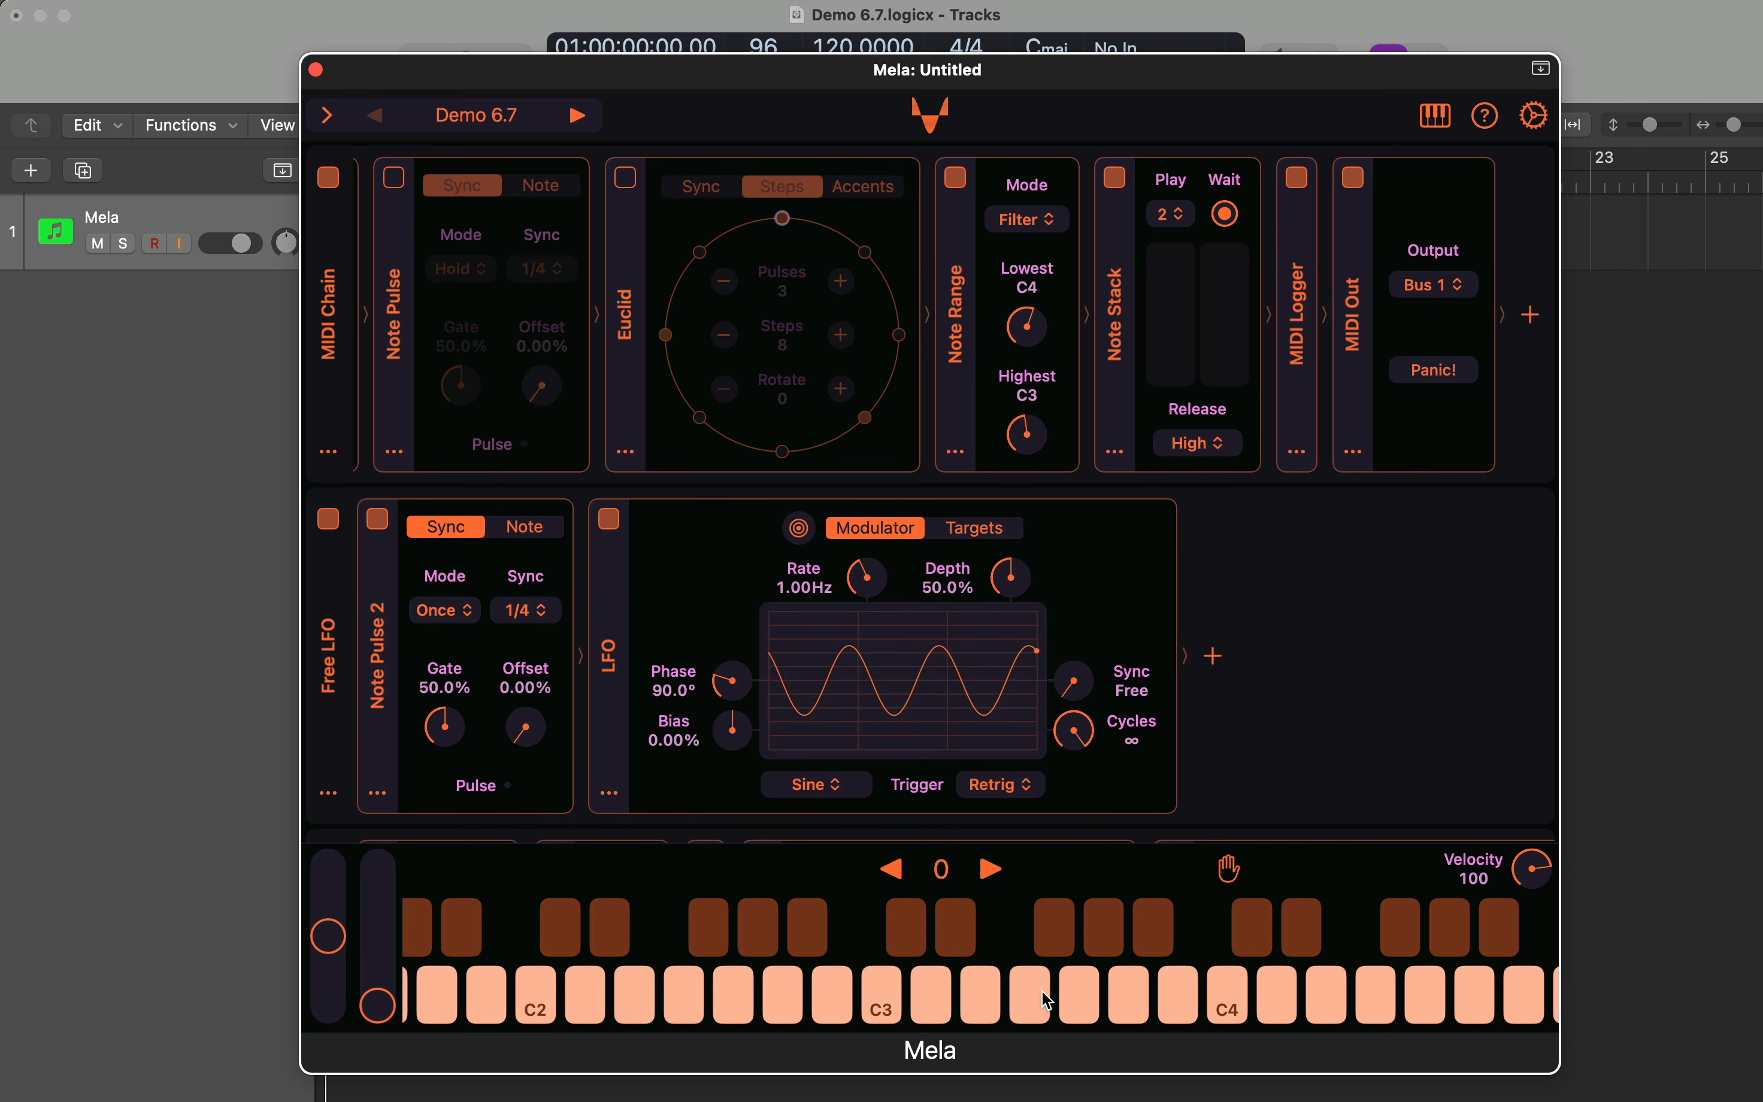
pyautogui.click(654, 998)
pyautogui.click(1414, 1005)
# - Set the Note Range module's Lowest to C3 and Highest to C4
pyautogui.rightClick(1034, 270)
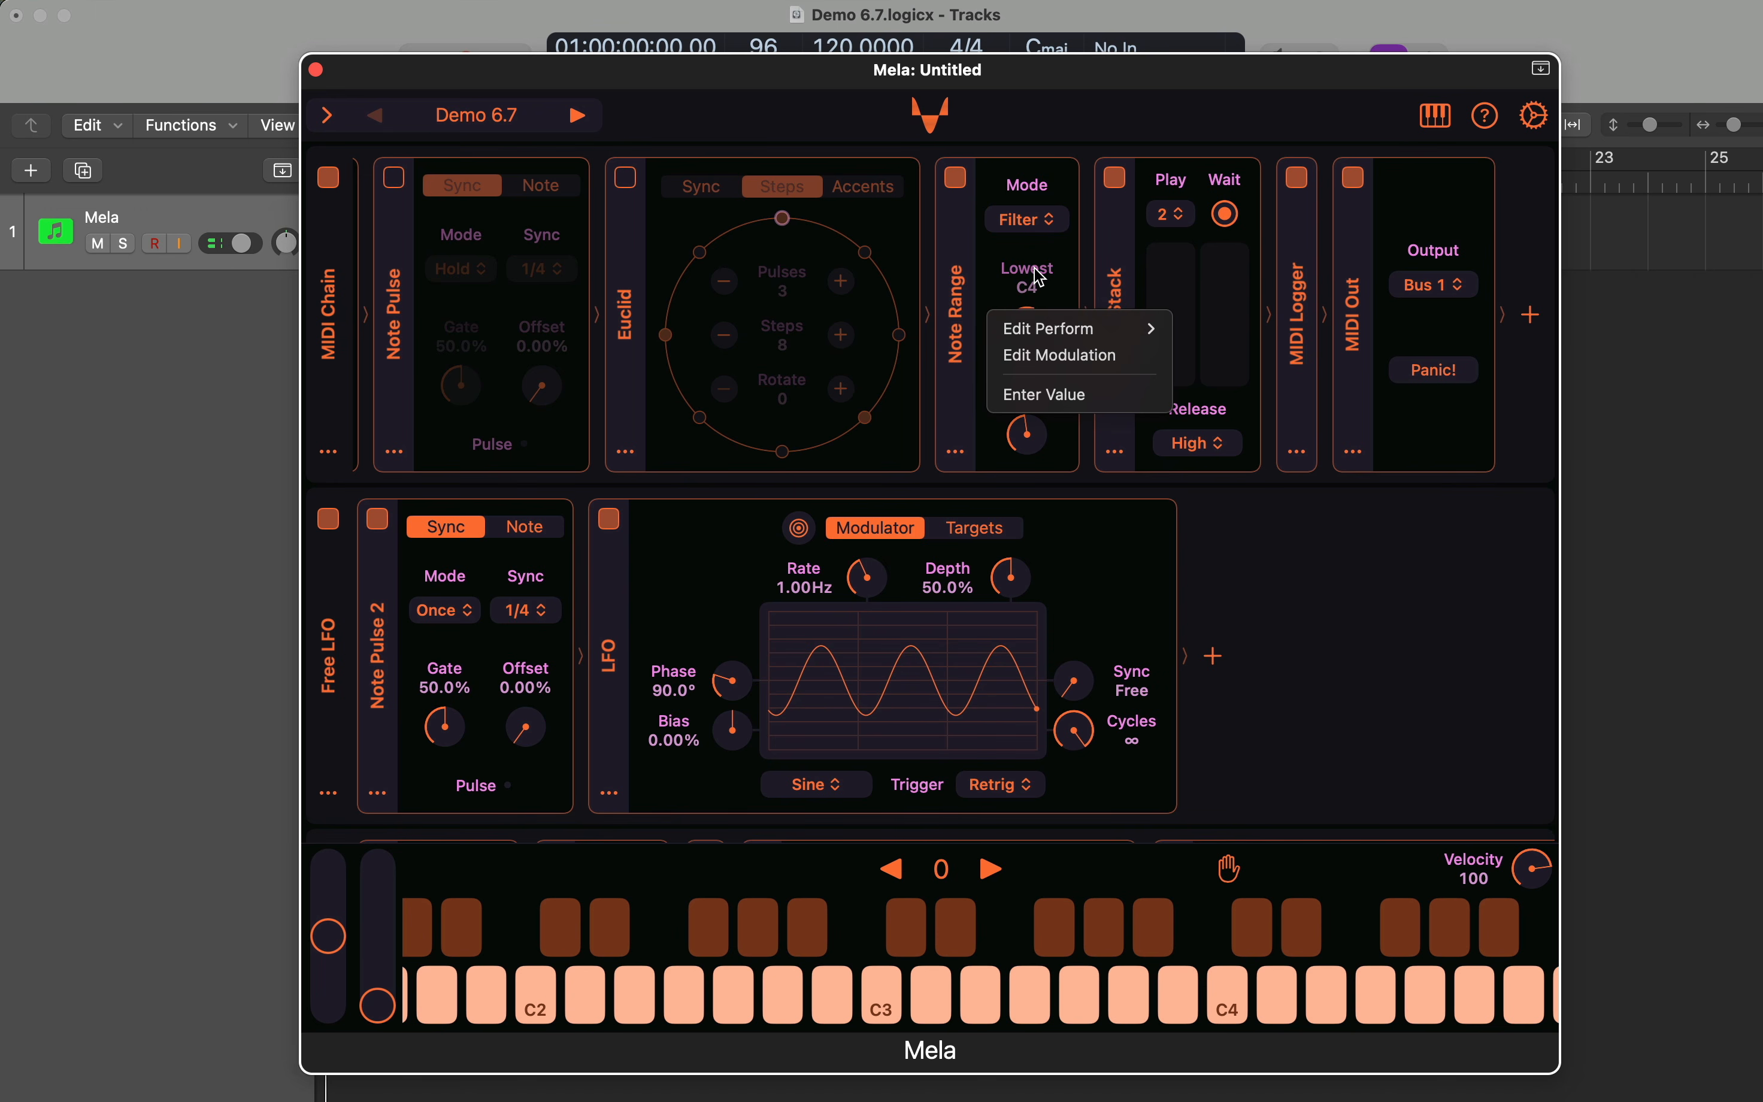
pyautogui.click(1091, 395)
pyautogui.write('C3')
pyautogui.press('Return')
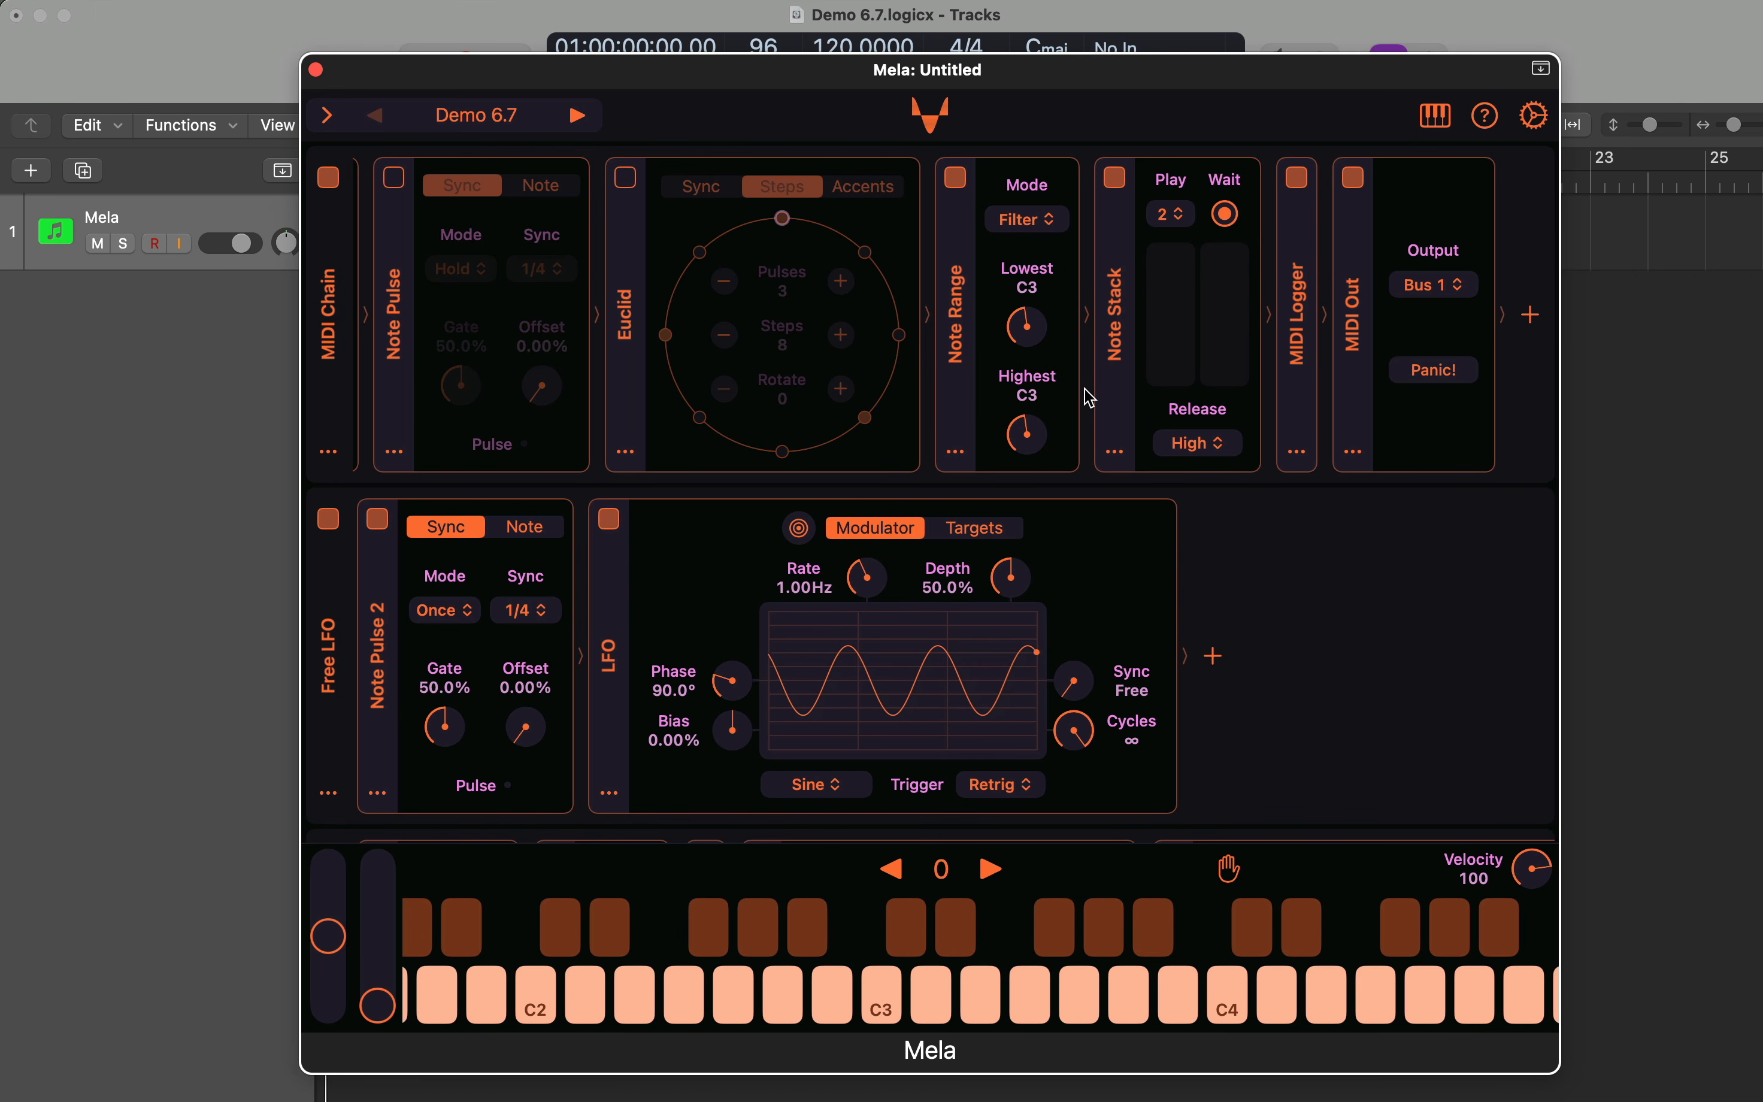
pyautogui.rightClick(1049, 388)
pyautogui.click(1062, 502)
pyautogui.write('V')
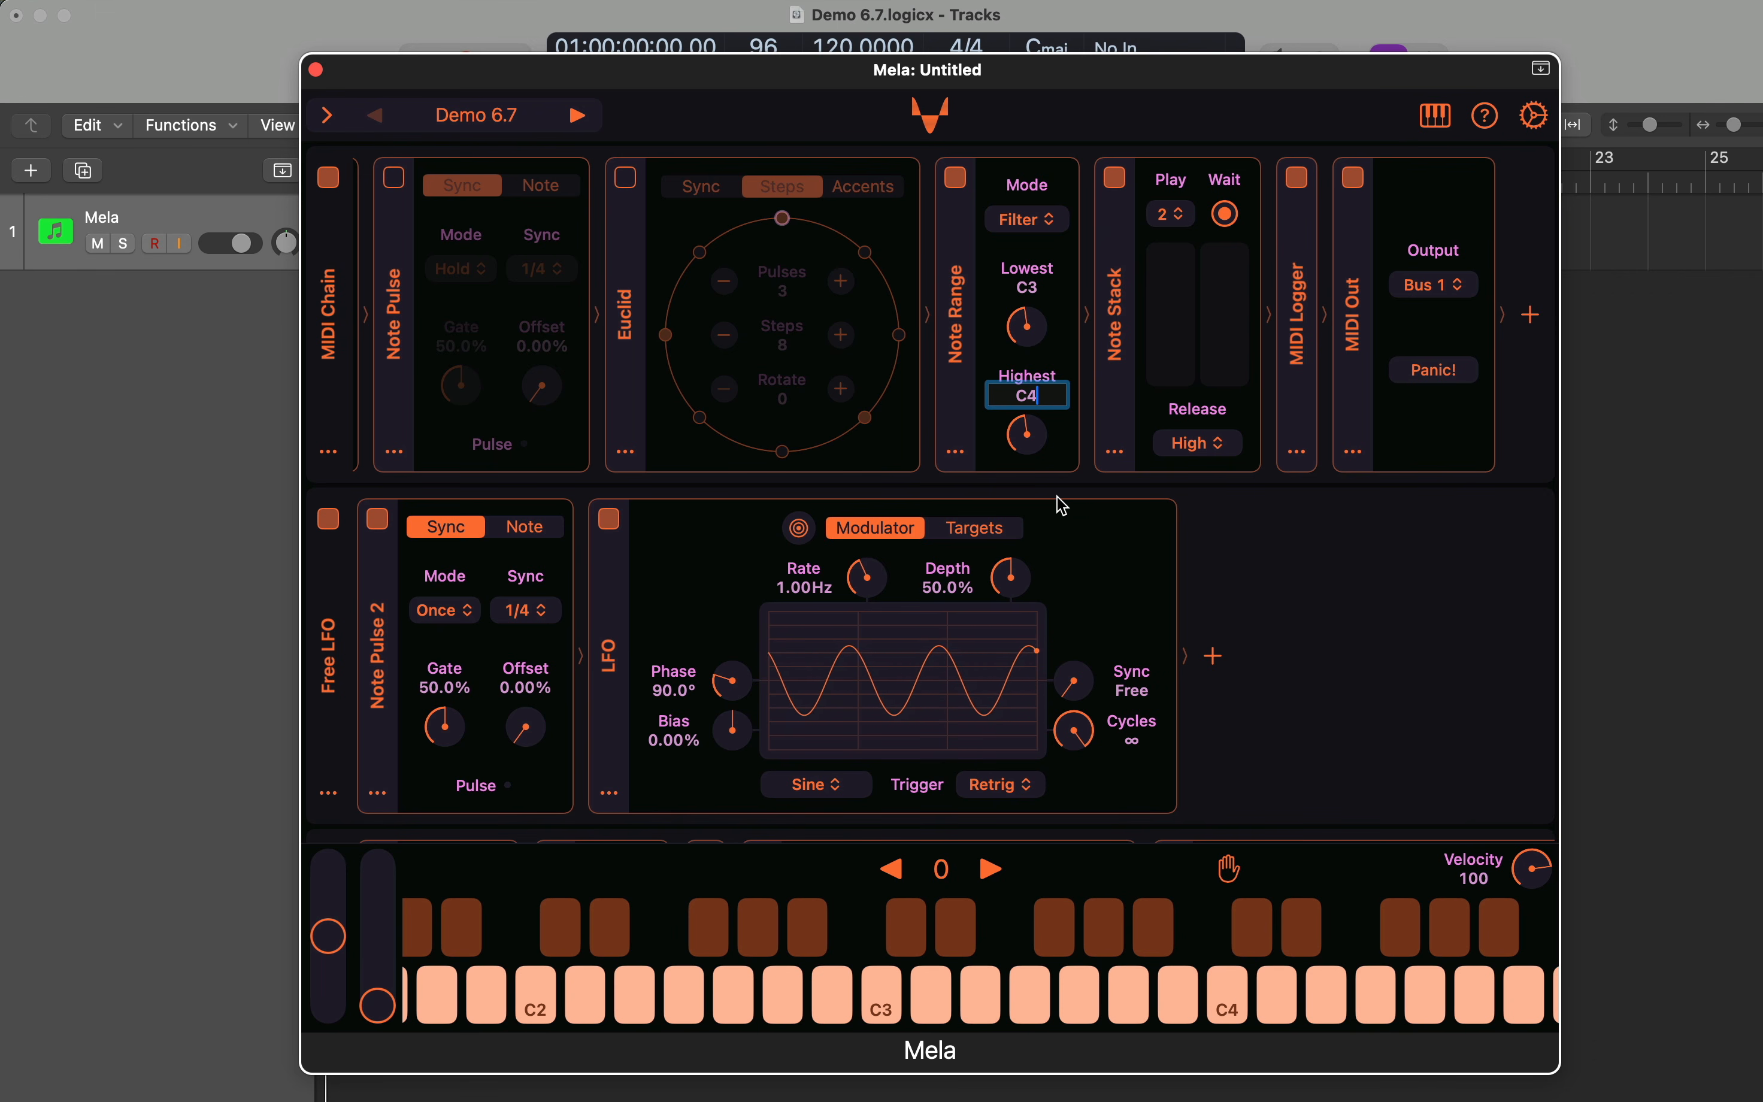
pyautogui.press('Return')
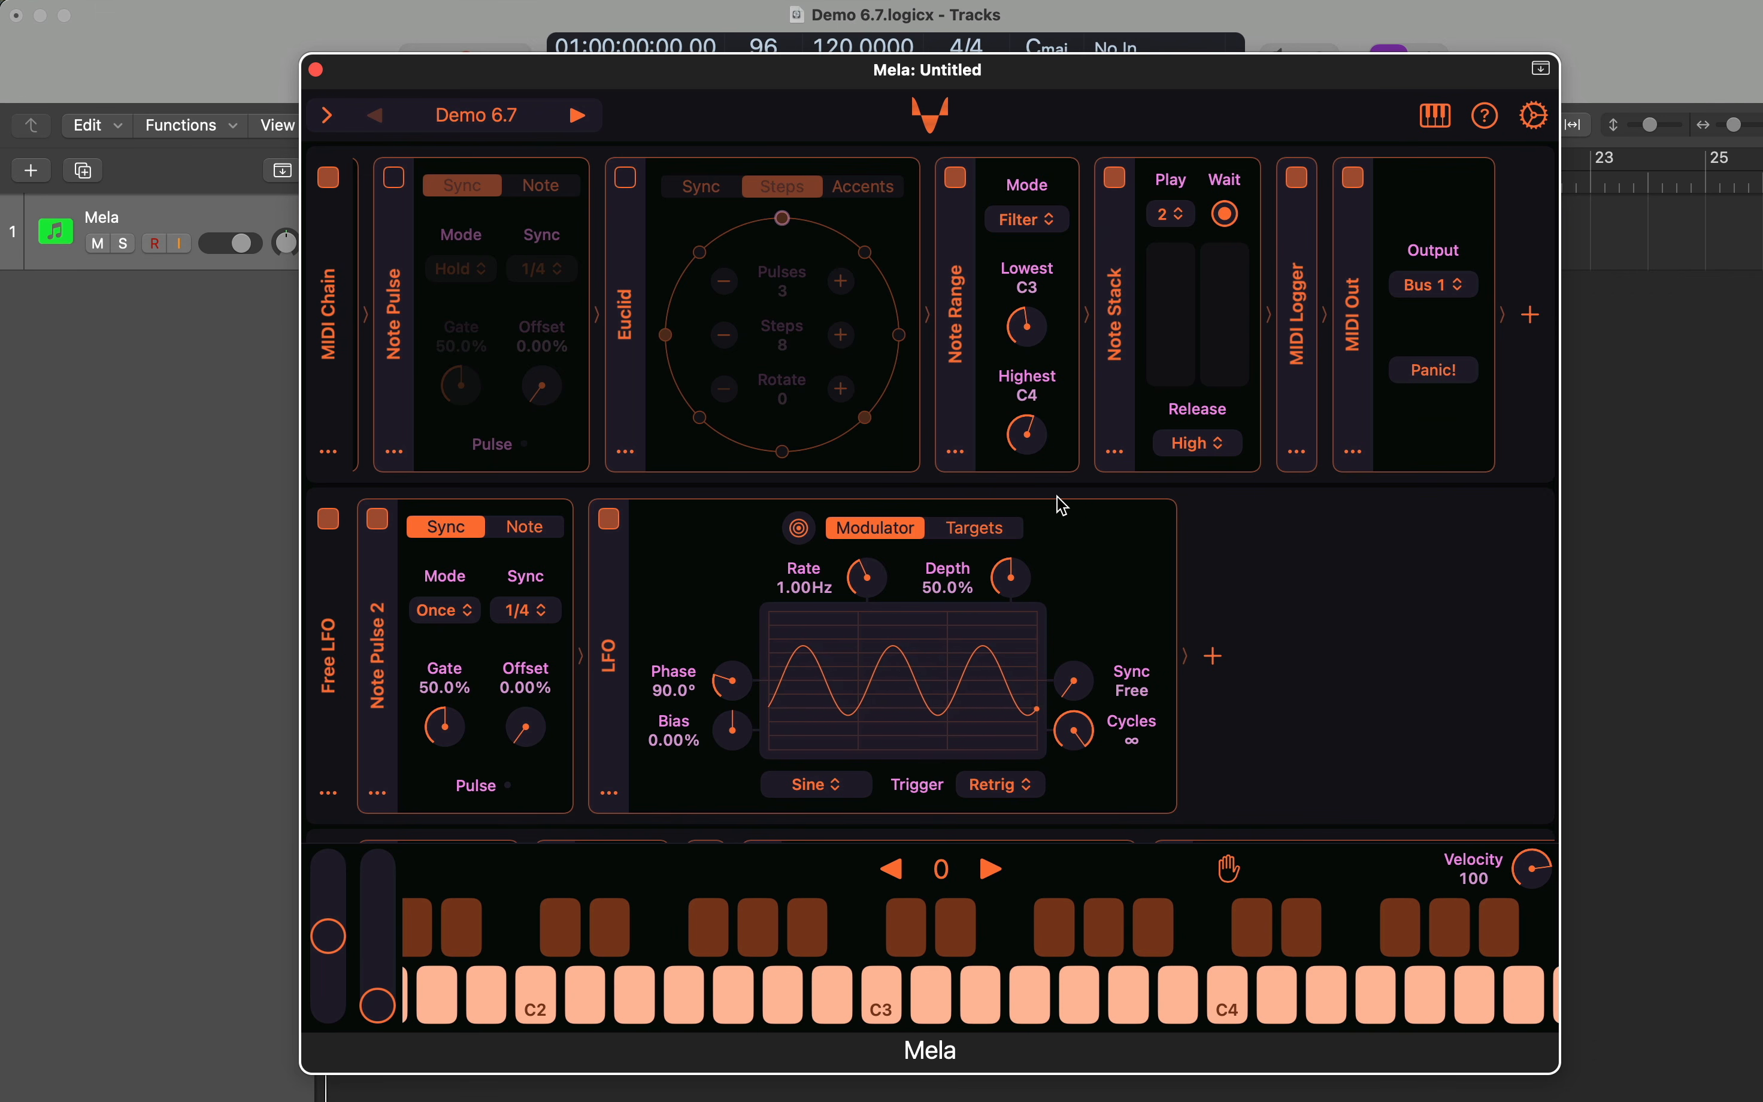
# - Try the Note Range Mode option between Filter and Clamp by playing the E4 key
pyautogui.click(1042, 228)
pyautogui.click(1099, 298)
pyautogui.click(1331, 995)
# - Set the Note Range Mode to Clamp, and play keys below, within and above the C3 to C4 range
pyautogui.click(1026, 219)
pyautogui.click(1087, 326)
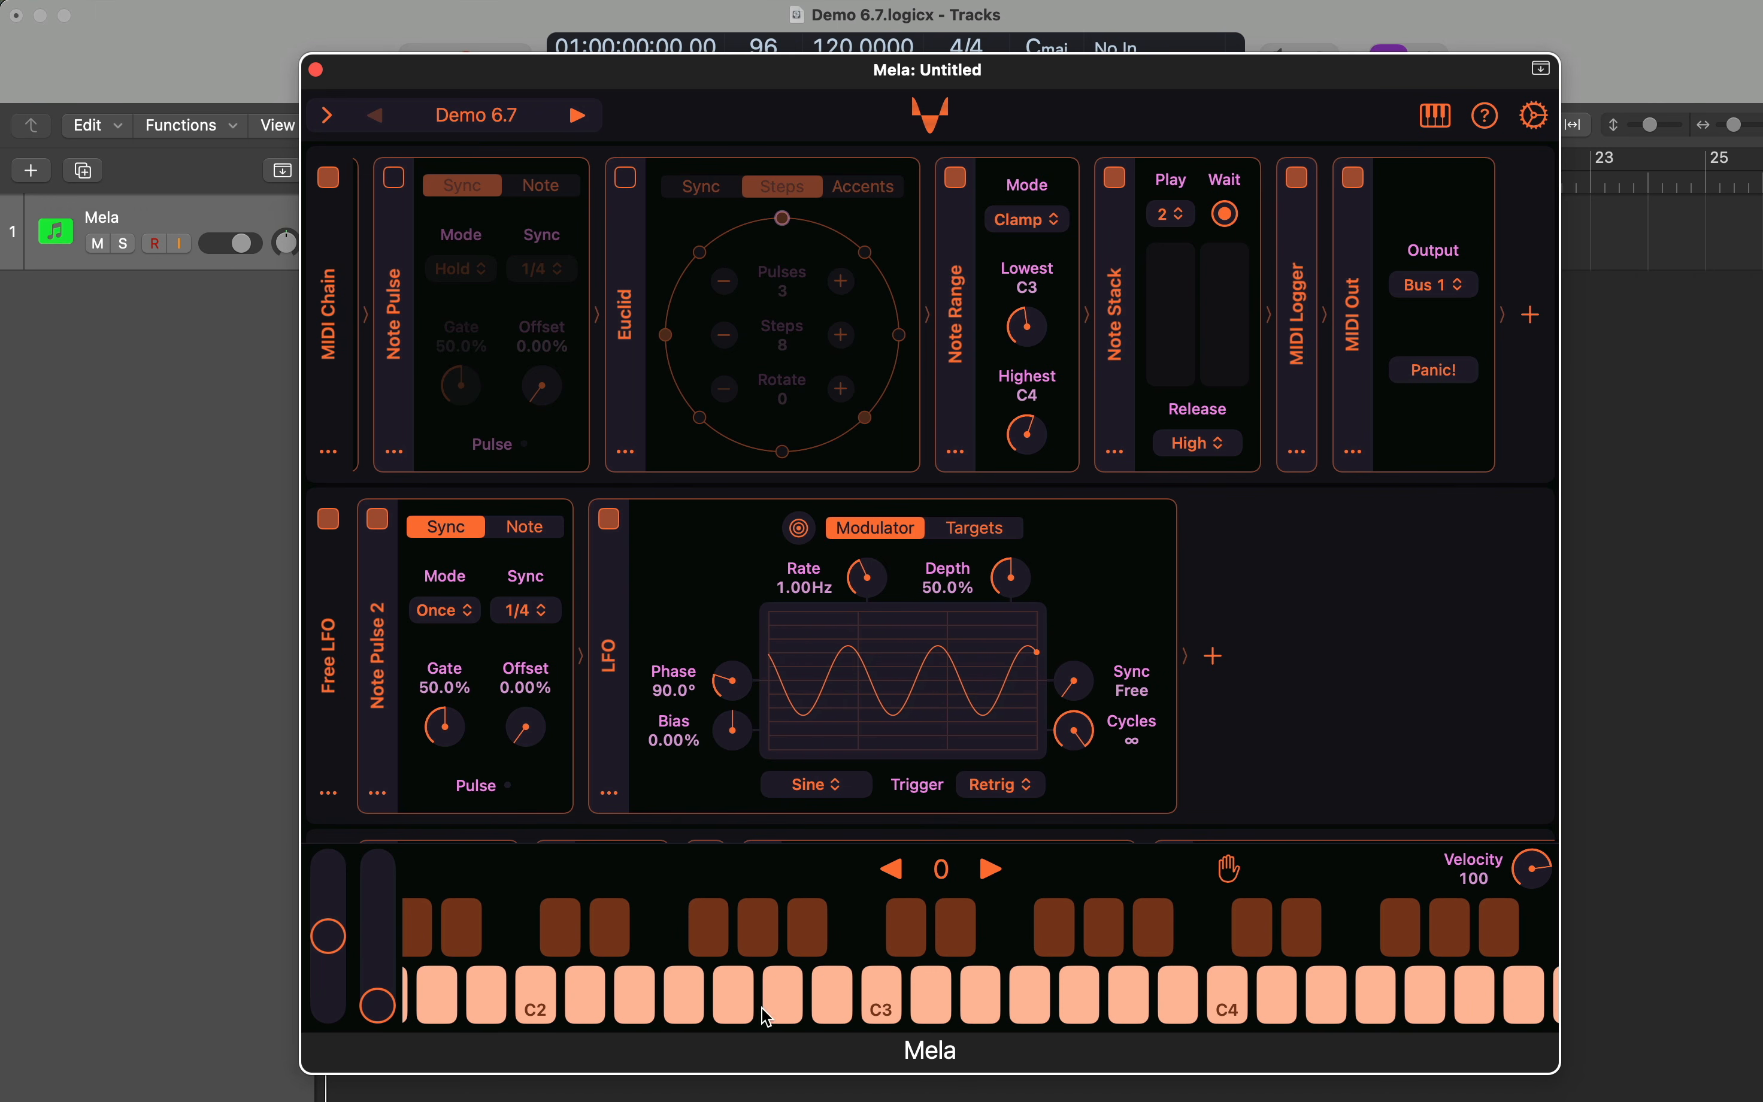
pyautogui.click(727, 998)
pyautogui.click(636, 994)
pyautogui.click(735, 992)
pyautogui.click(980, 999)
pyautogui.click(1426, 1006)
pyautogui.click(1332, 1006)
pyautogui.click(1279, 1006)
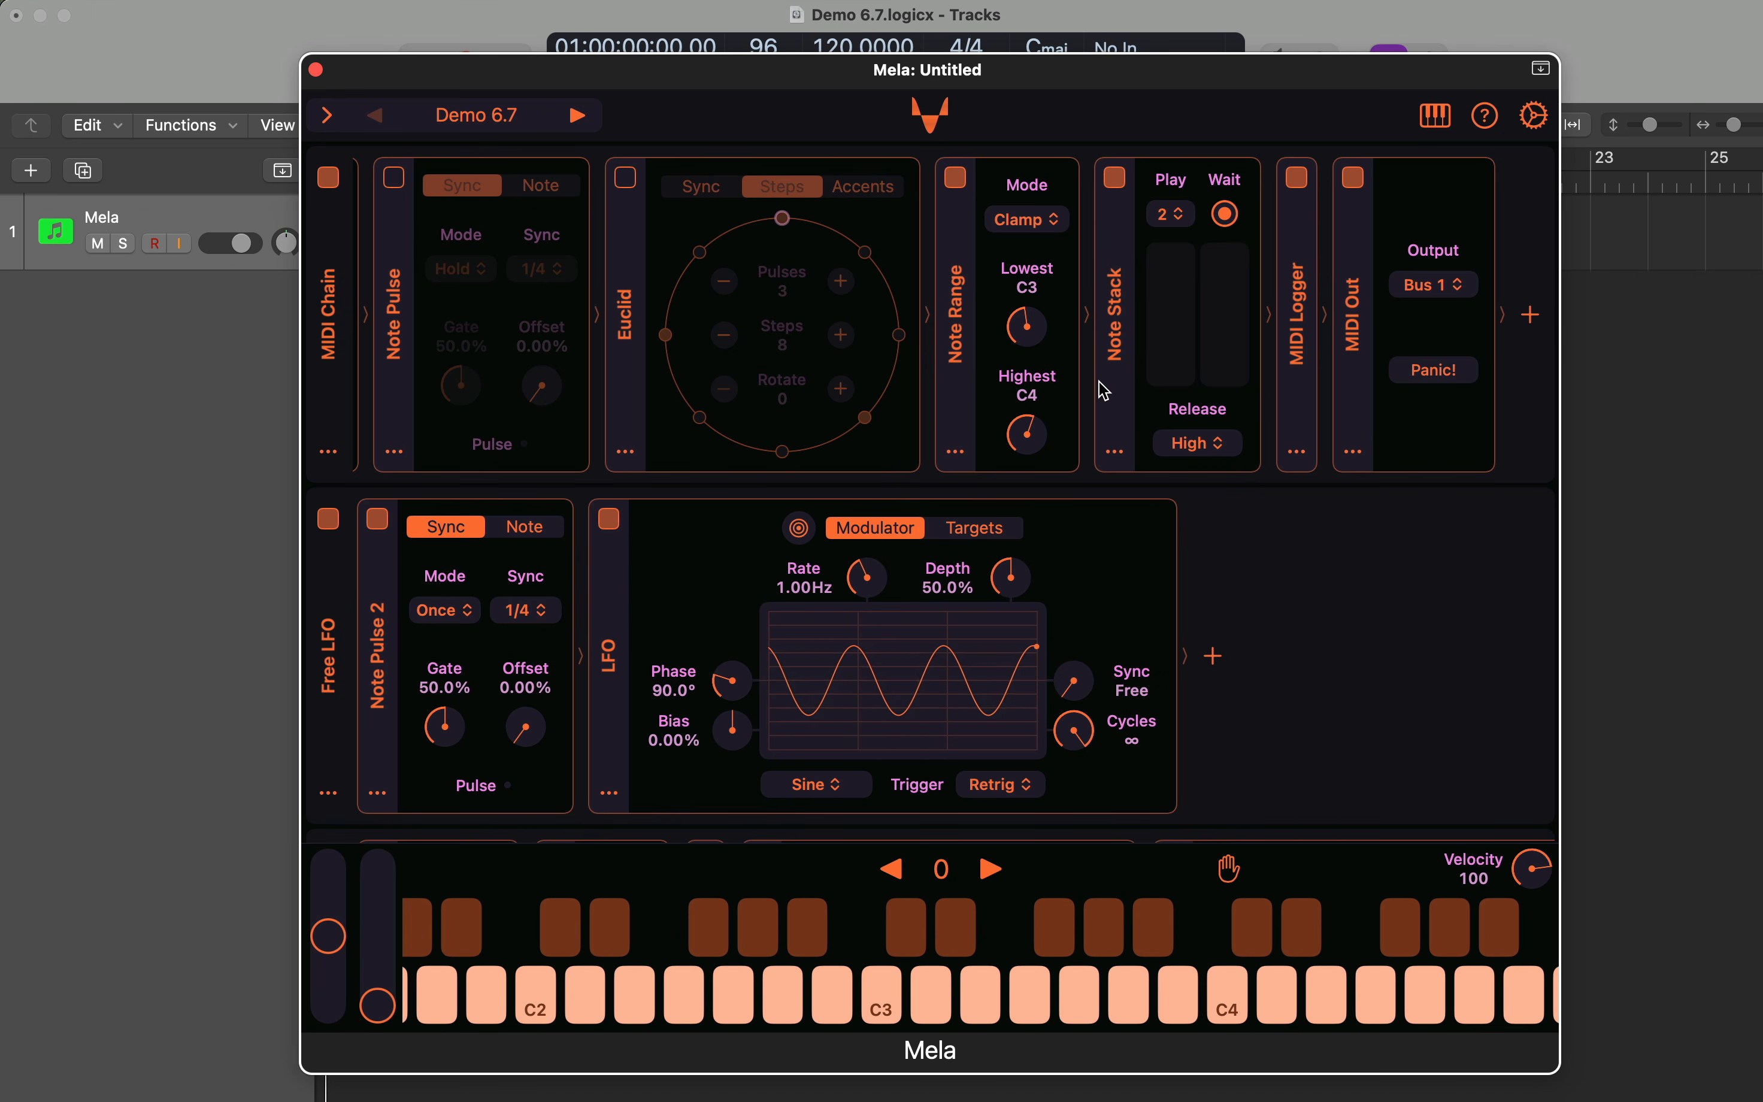
# - Set the Note Range module's Highest to C3 and play F2 to test clamping to a single note
pyautogui.rightClick(1039, 390)
pyautogui.click(1043, 500)
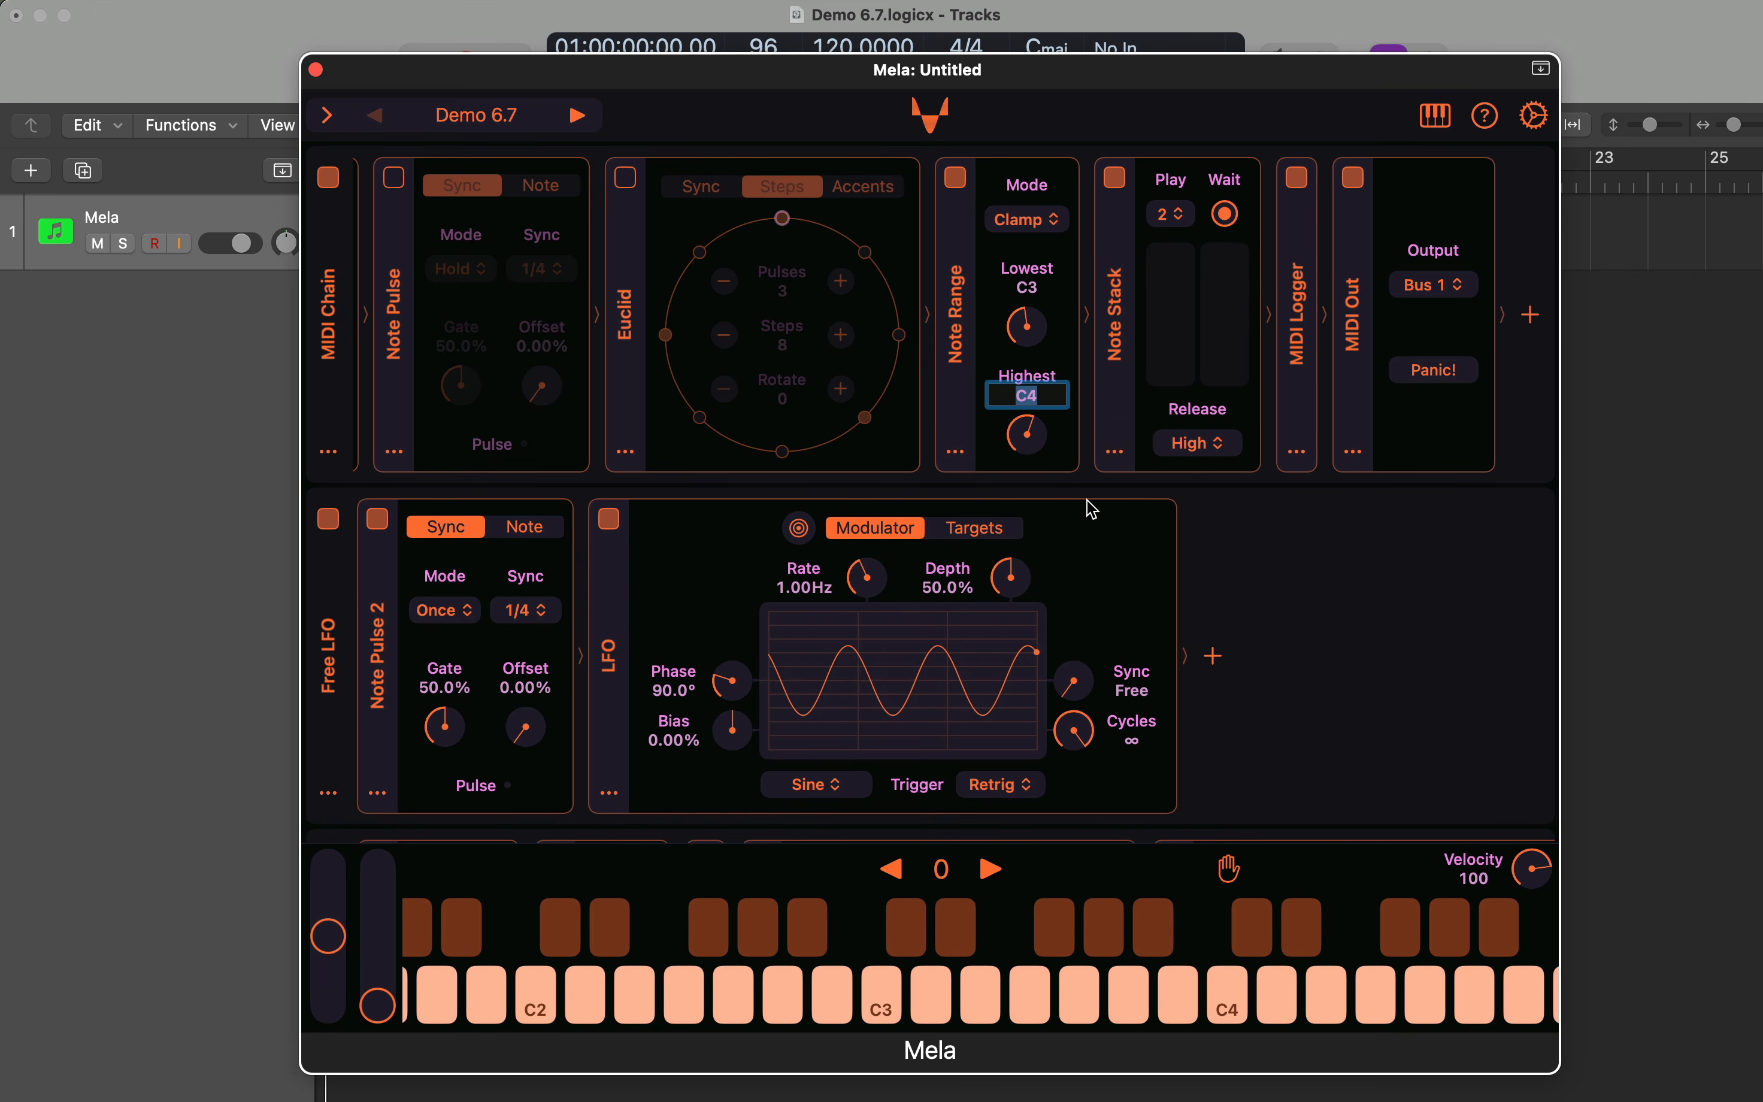
pyautogui.write('C')
pyautogui.press('Return')
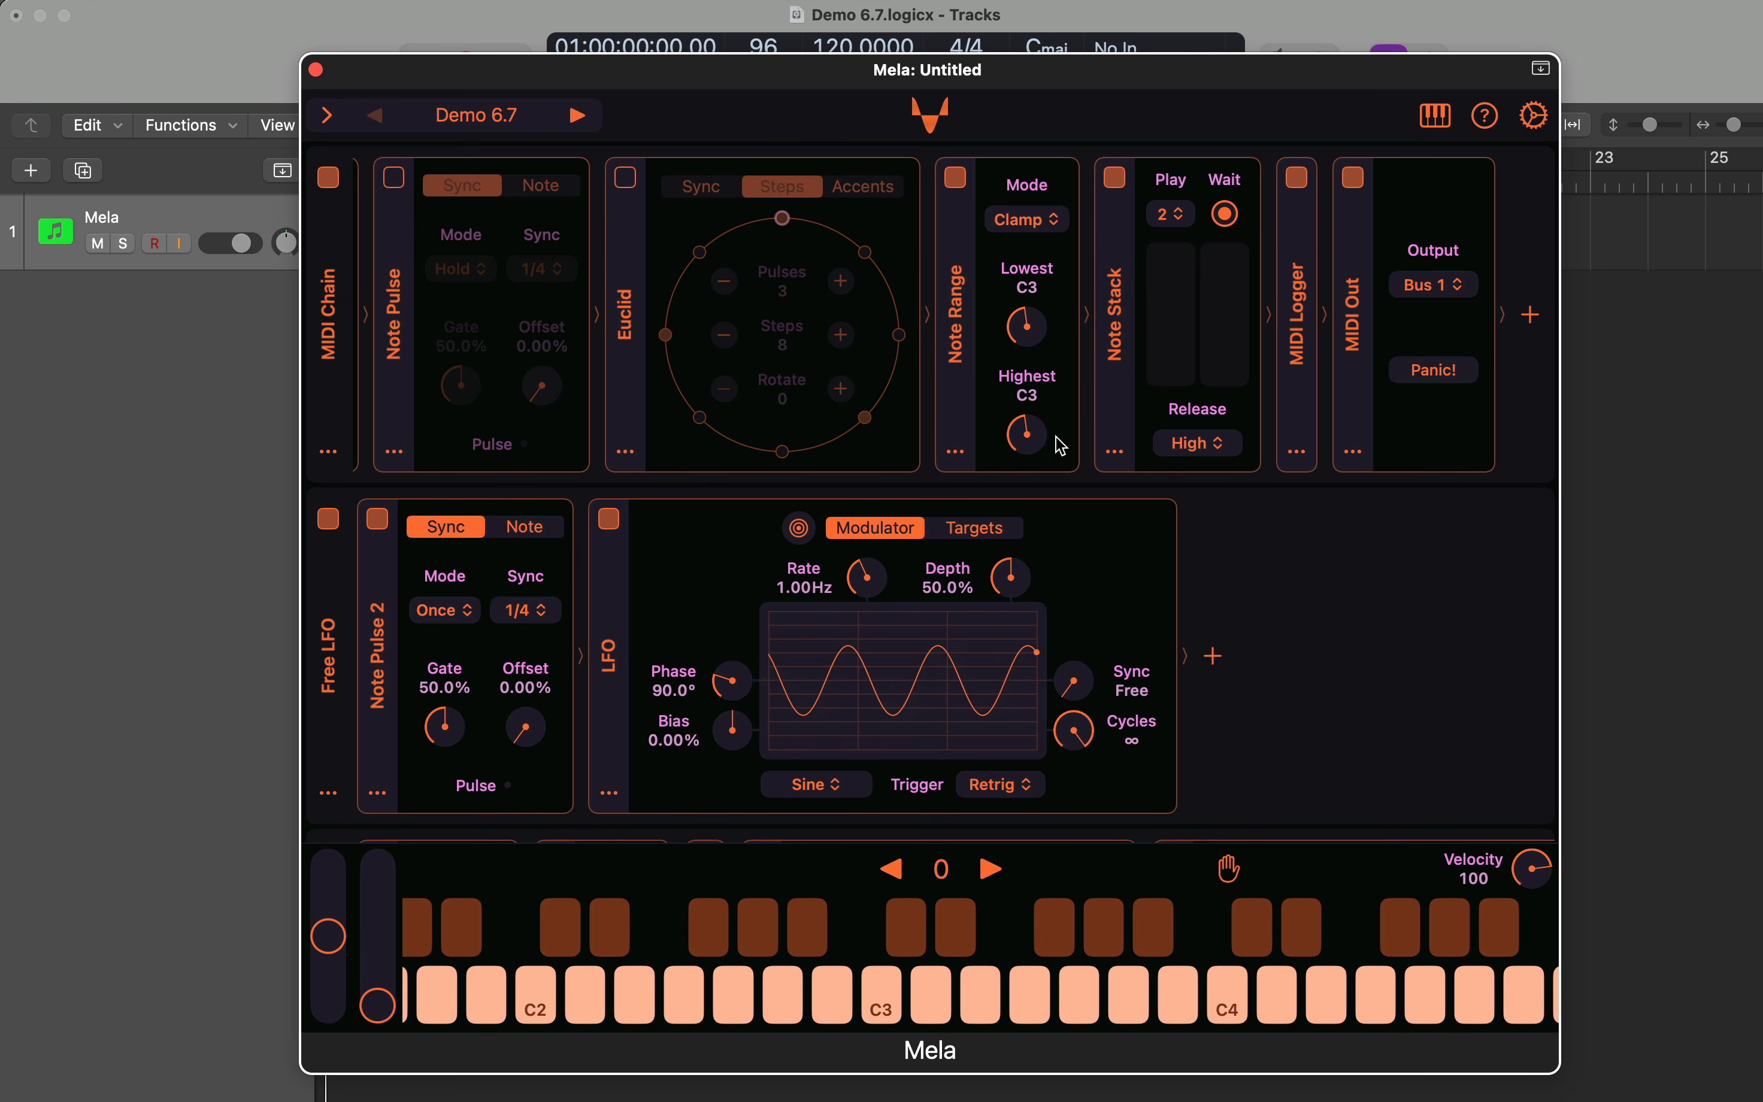
pyautogui.click(685, 1000)
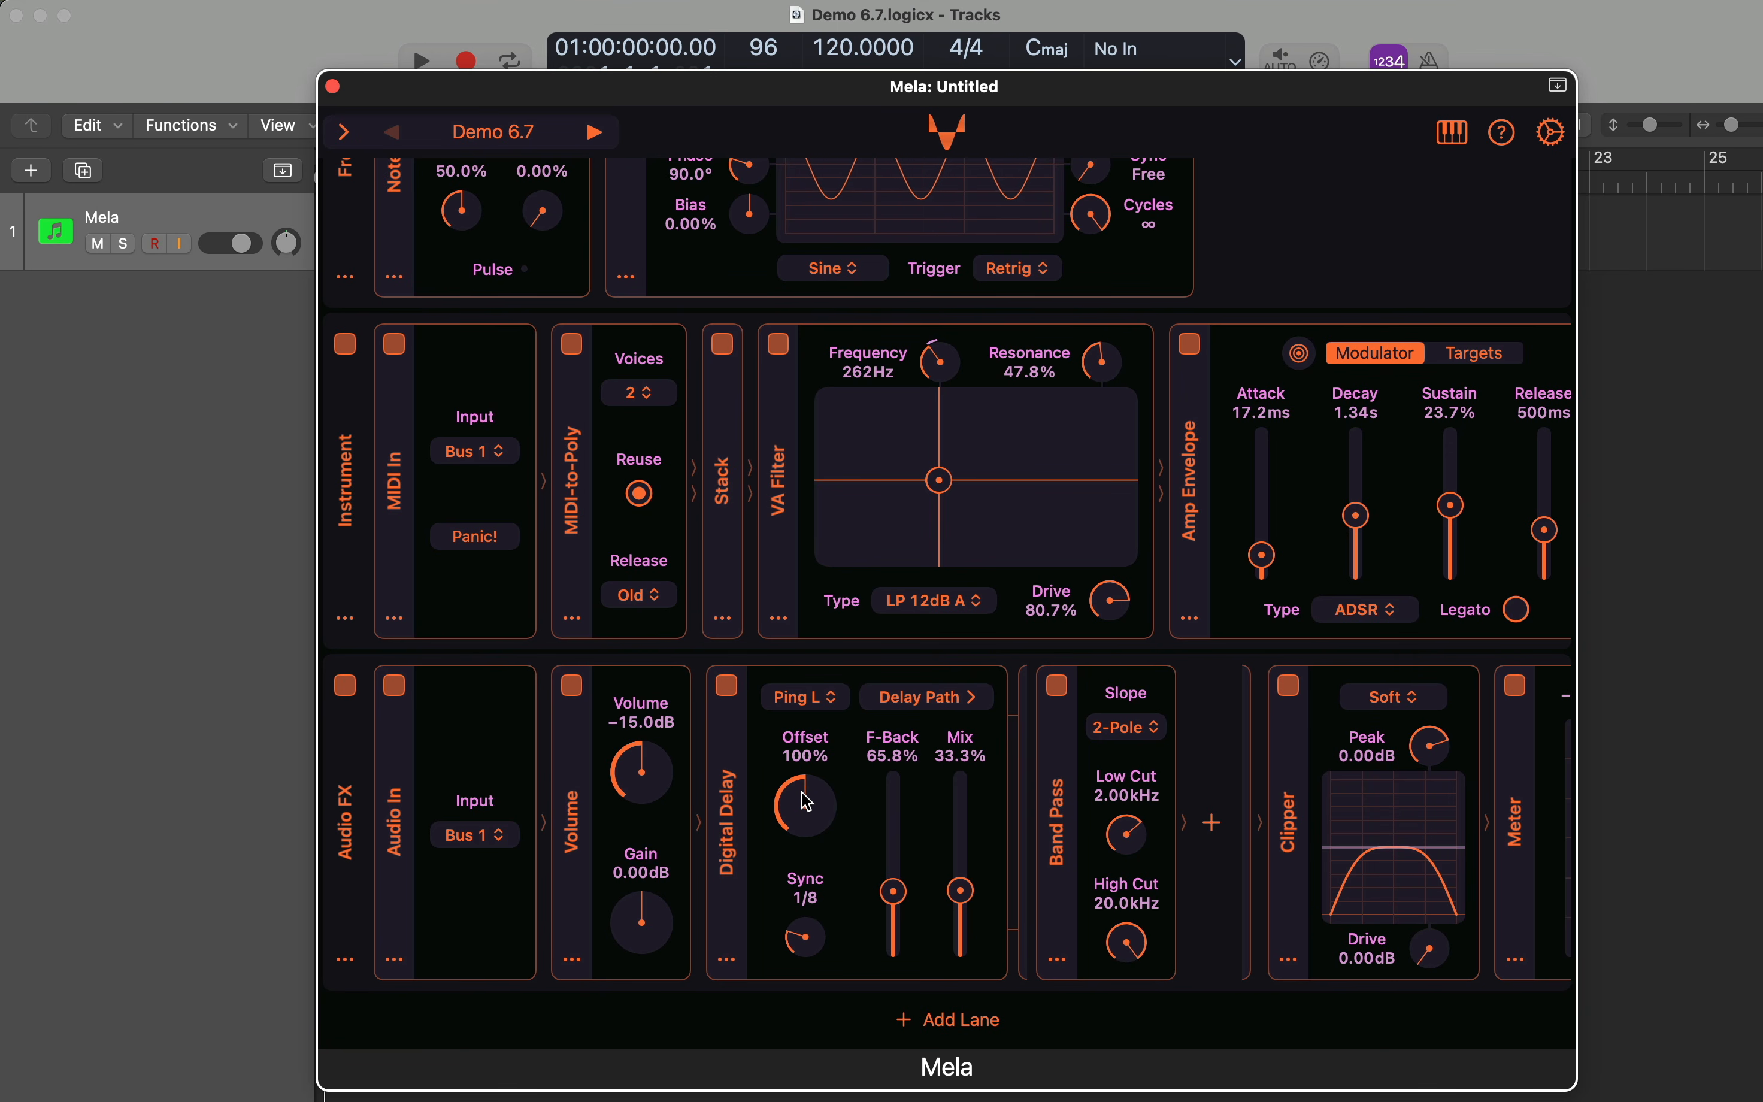
# - Set the Digital Delay's Offset to Dotted as a preset and by value entry, and switch it to Triplet
pyautogui.rightClick(821, 758)
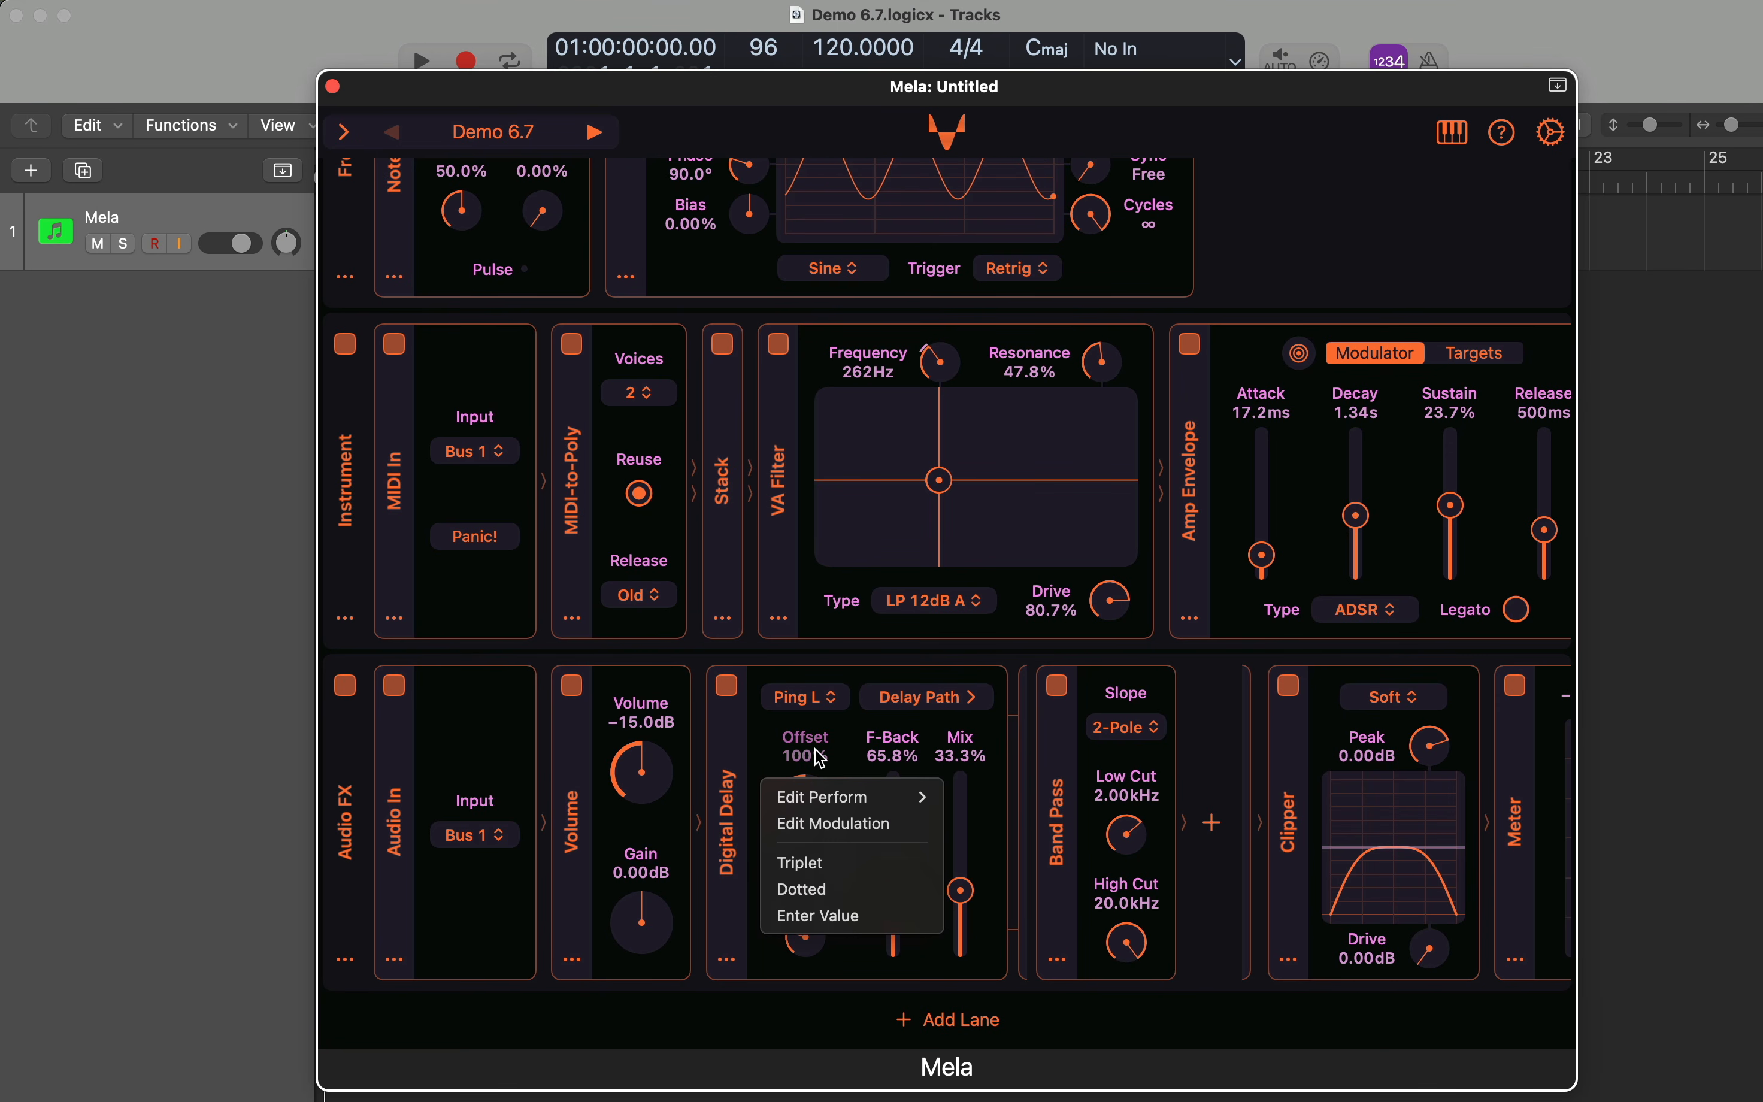
pyautogui.click(847, 890)
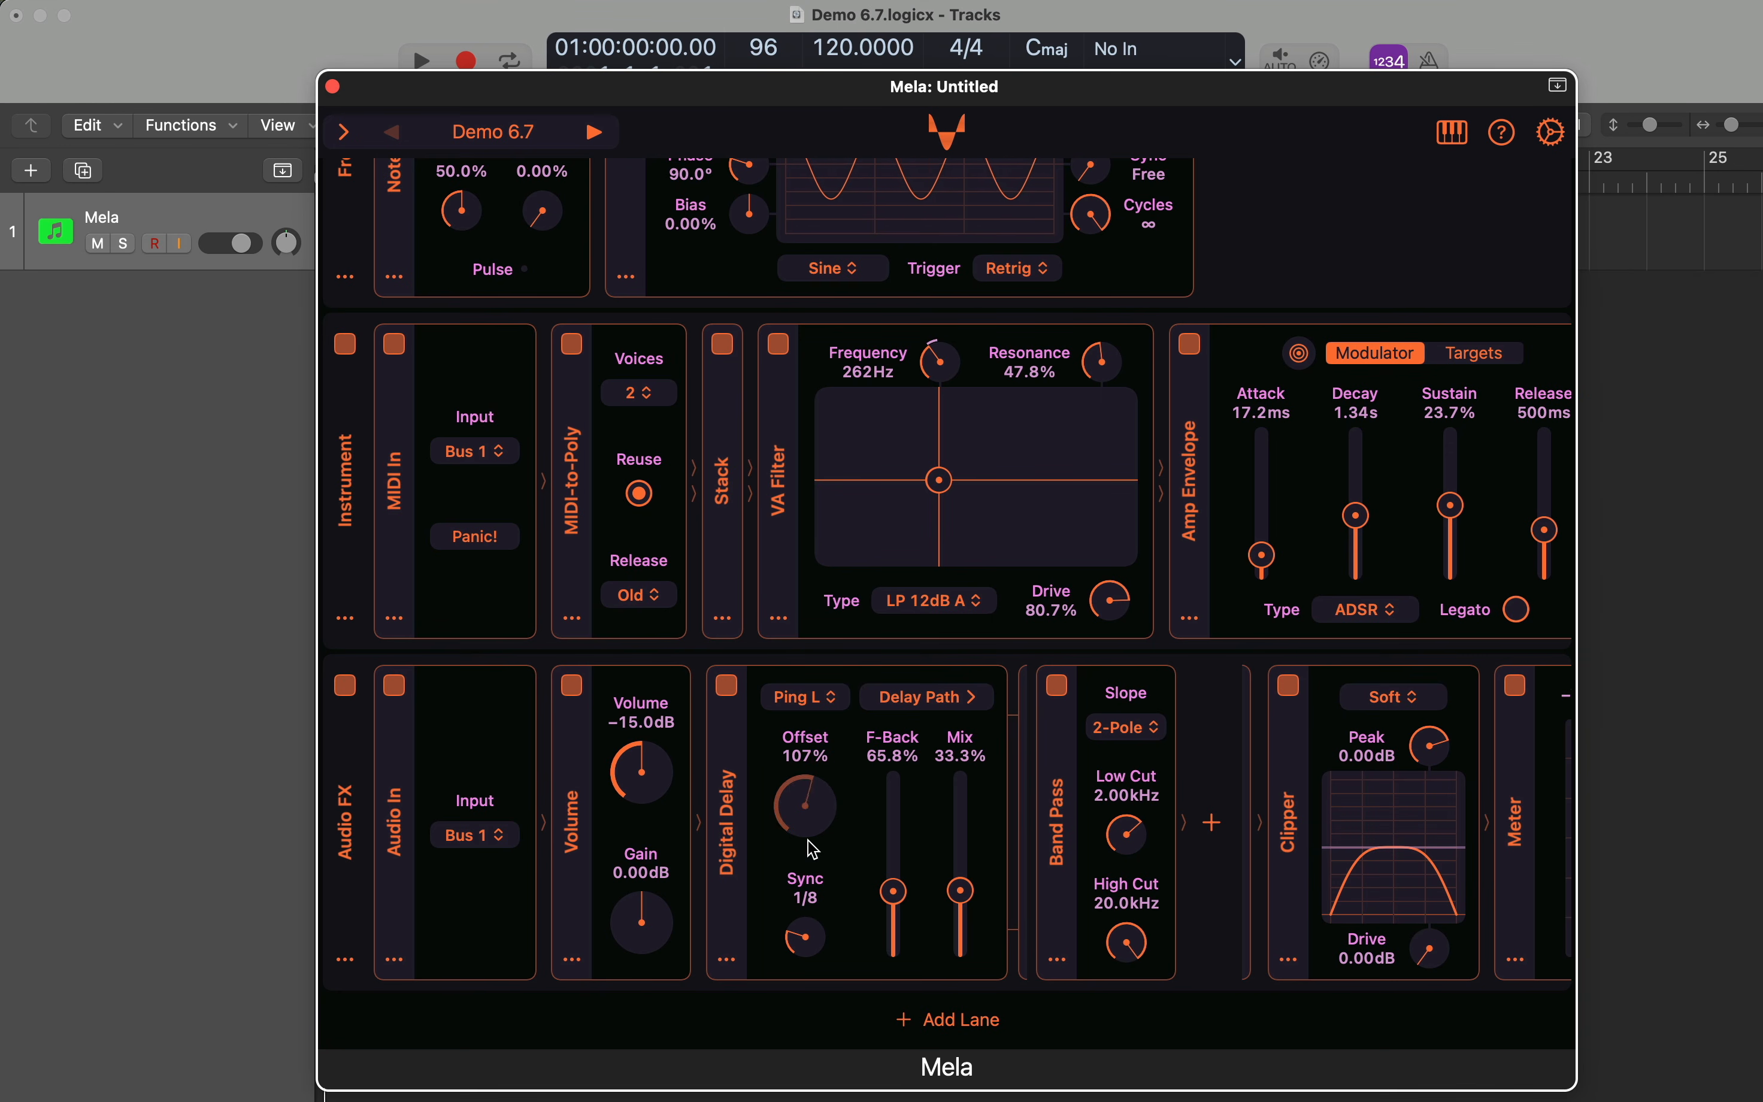
pyautogui.rightClick(810, 810)
pyautogui.click(874, 917)
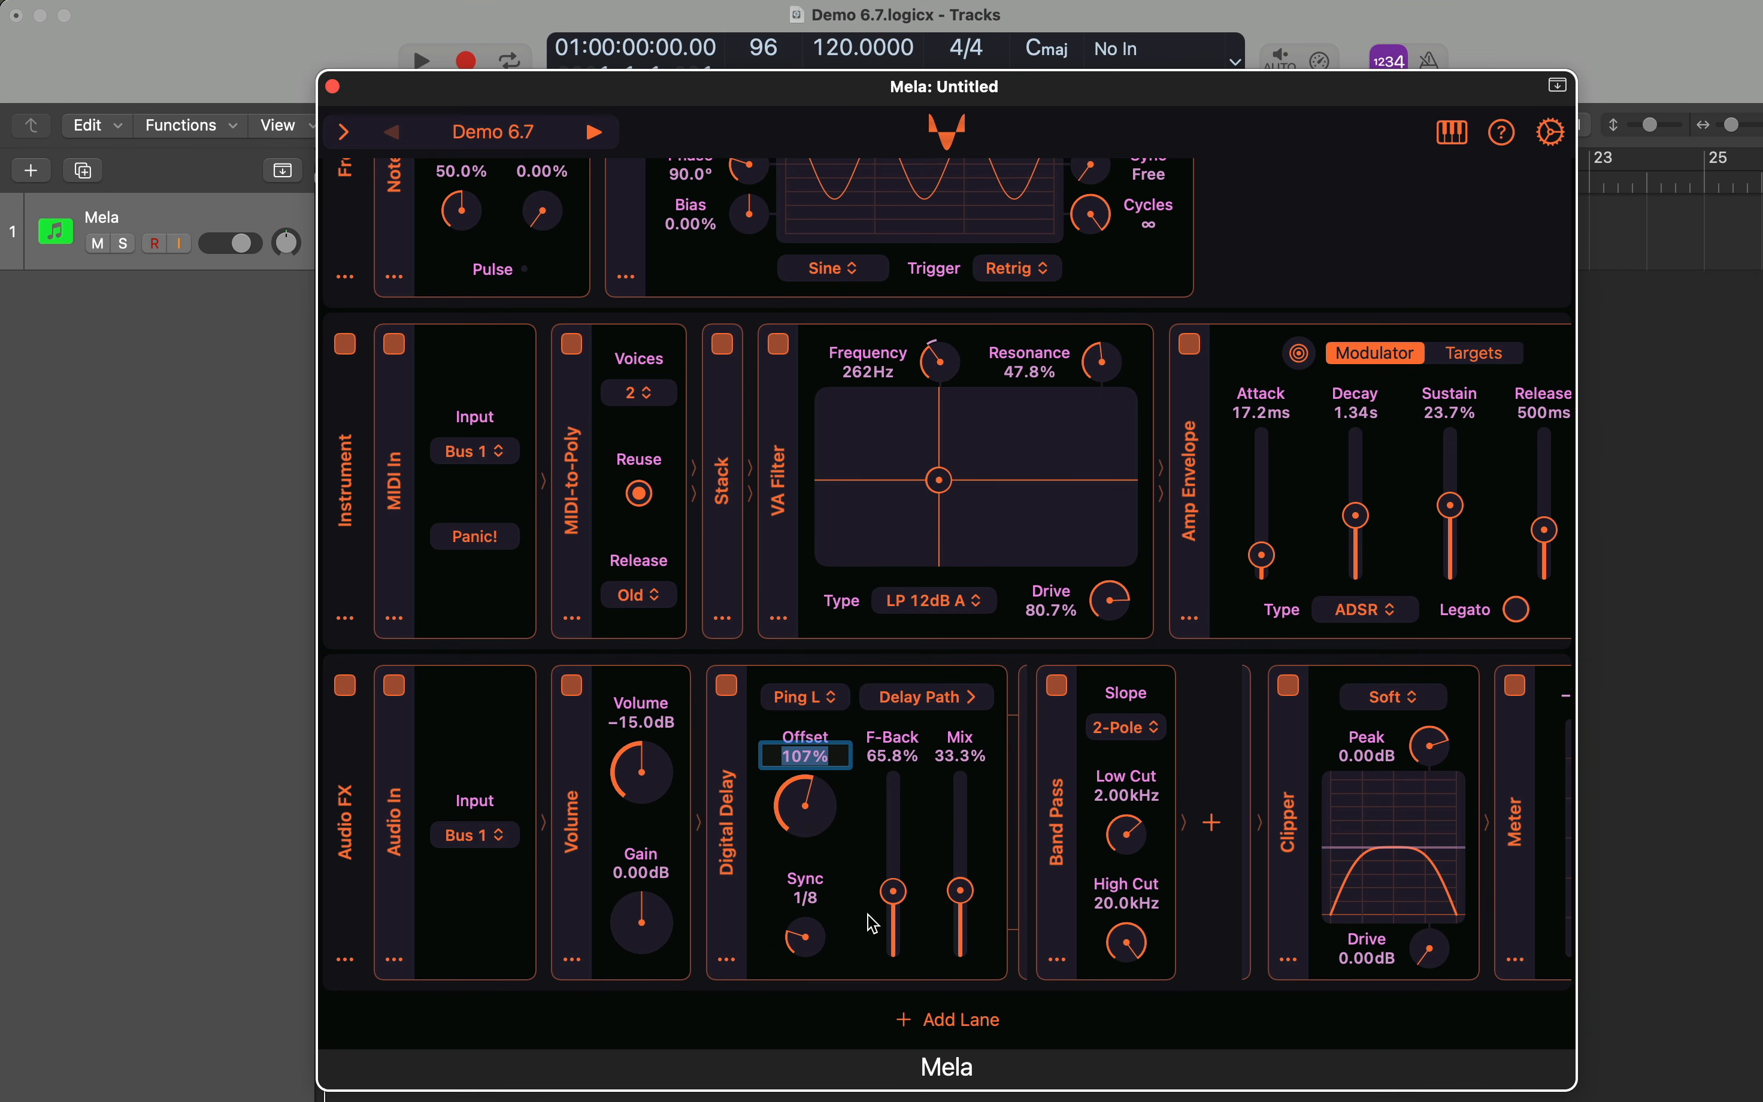
pyautogui.press('Return')
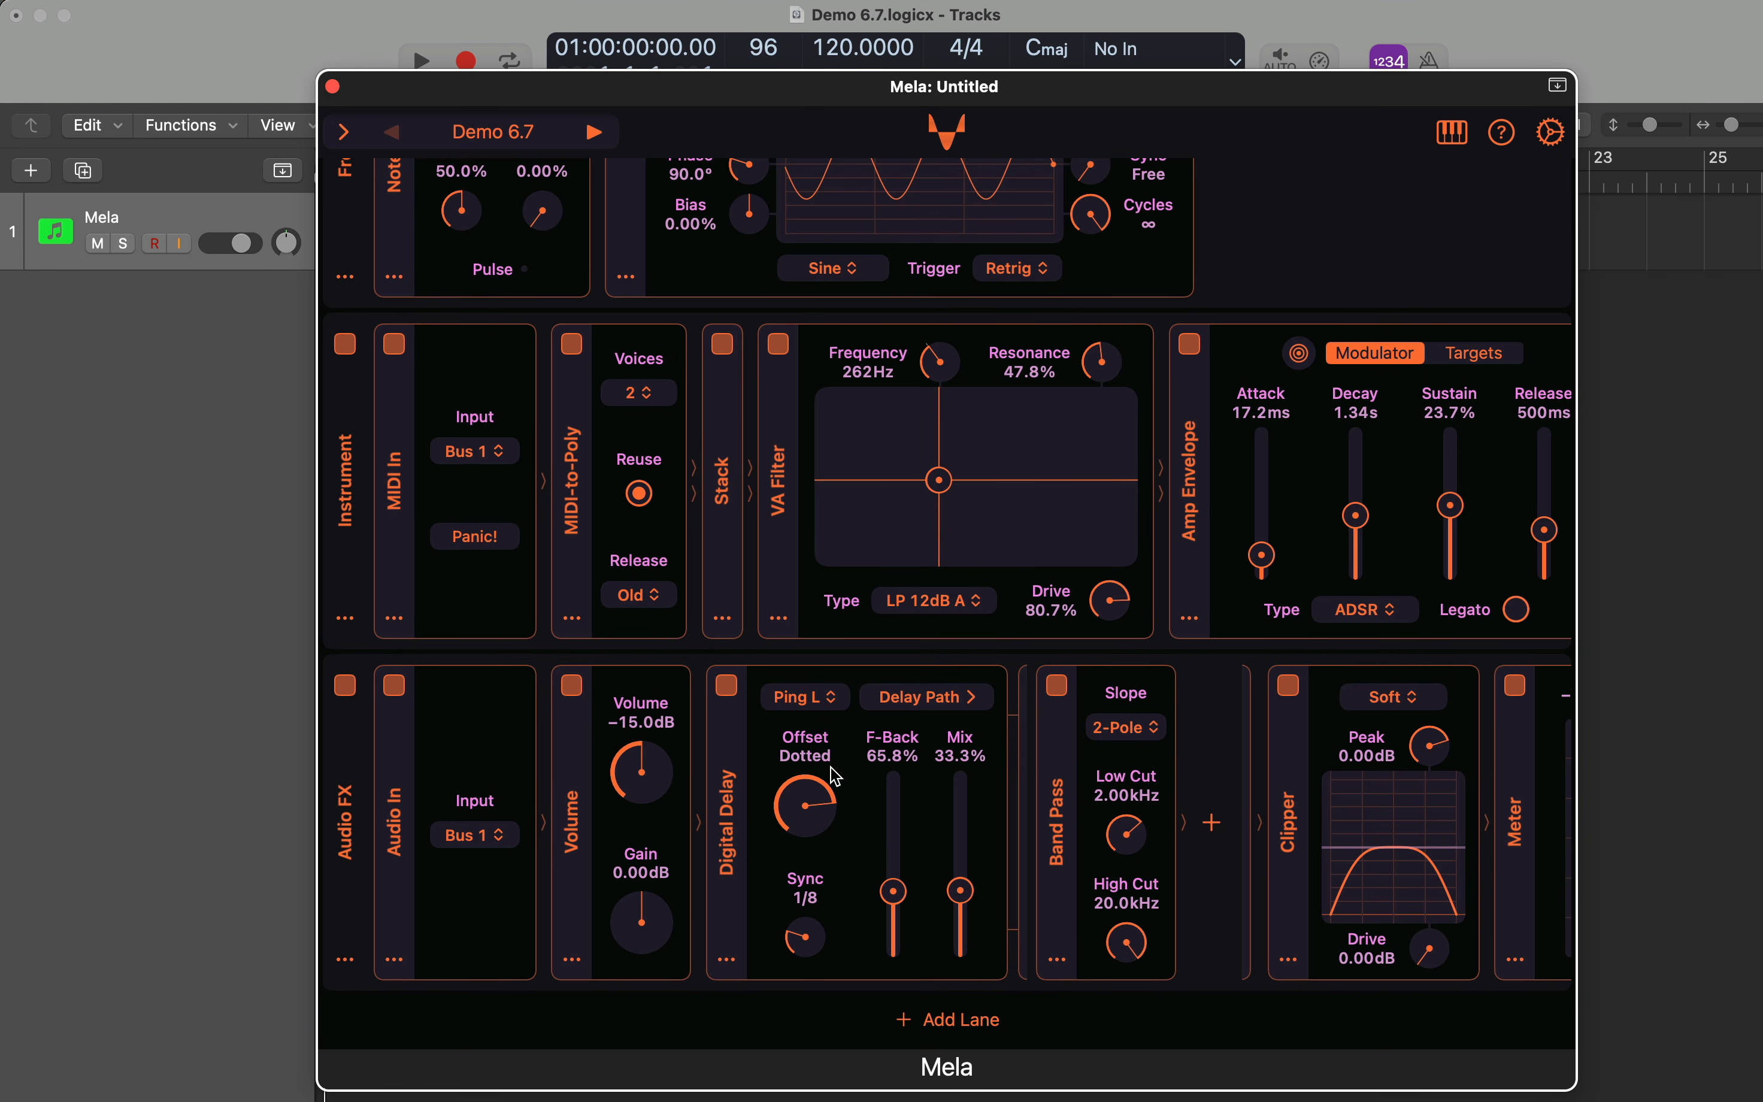
pyautogui.rightClick(804, 777)
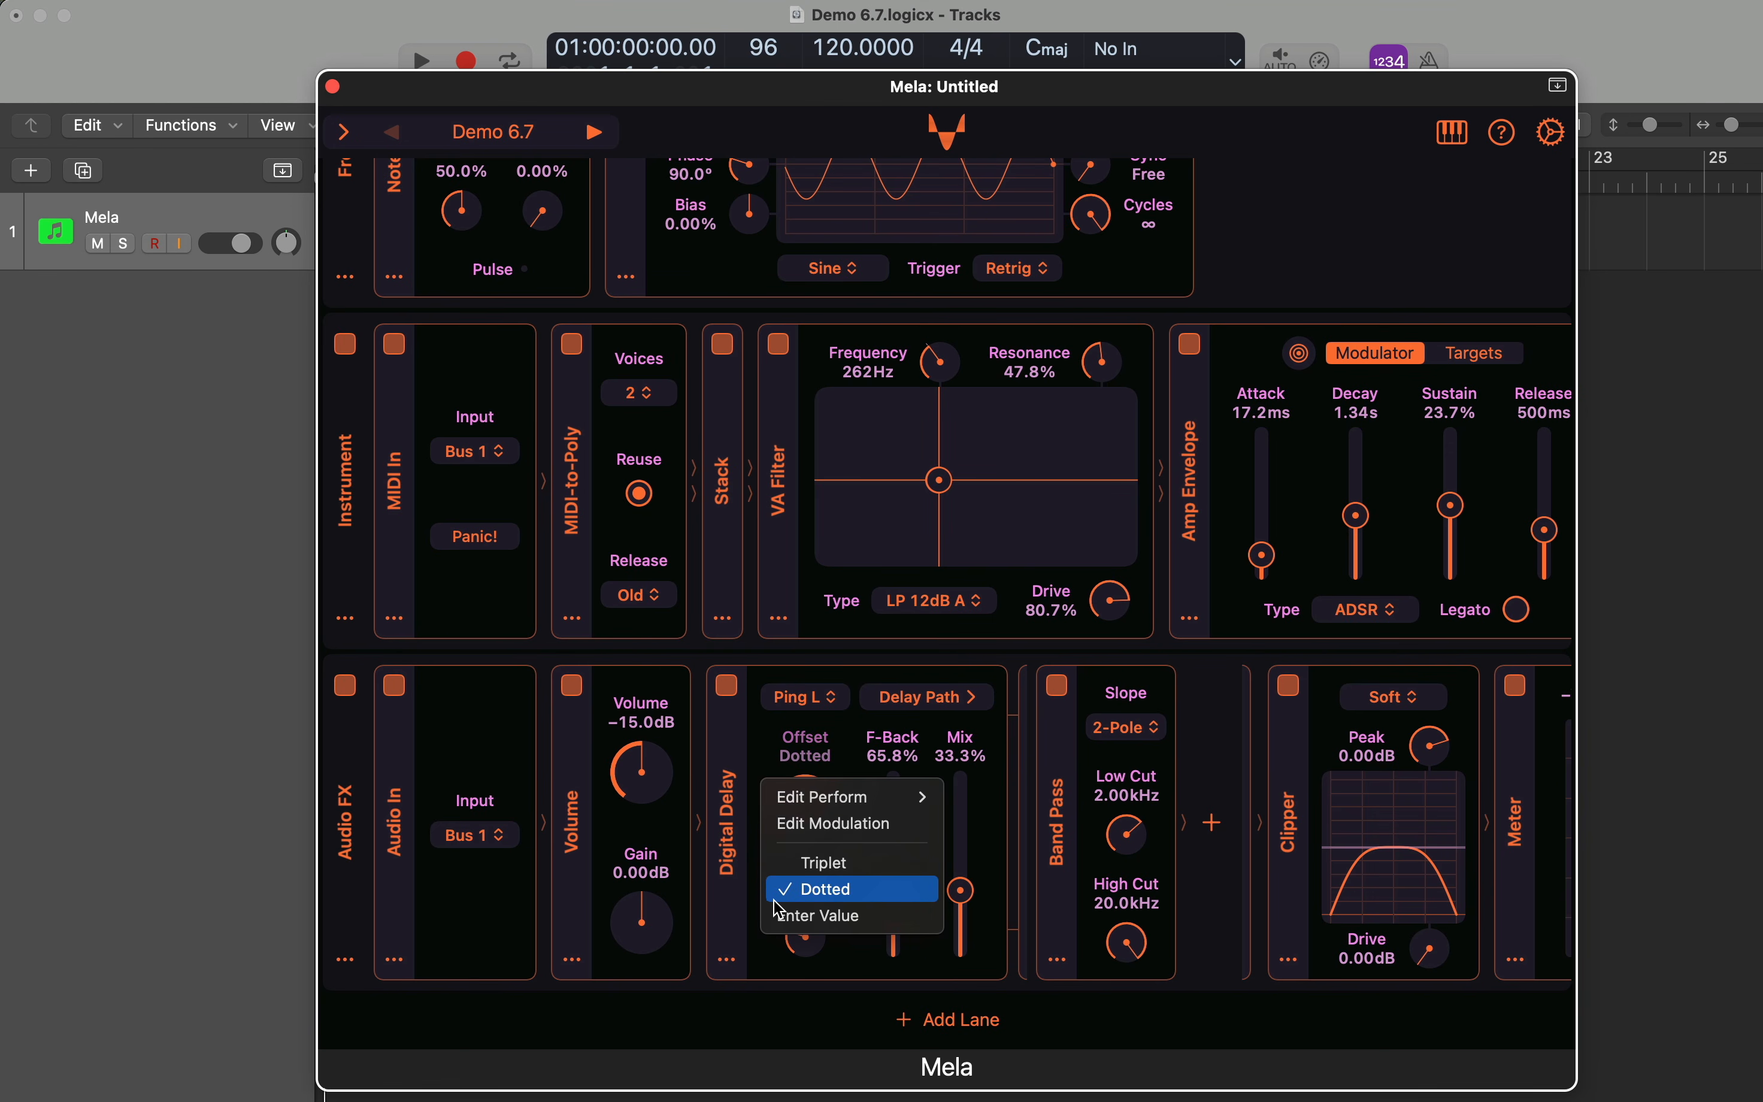
pyautogui.click(841, 867)
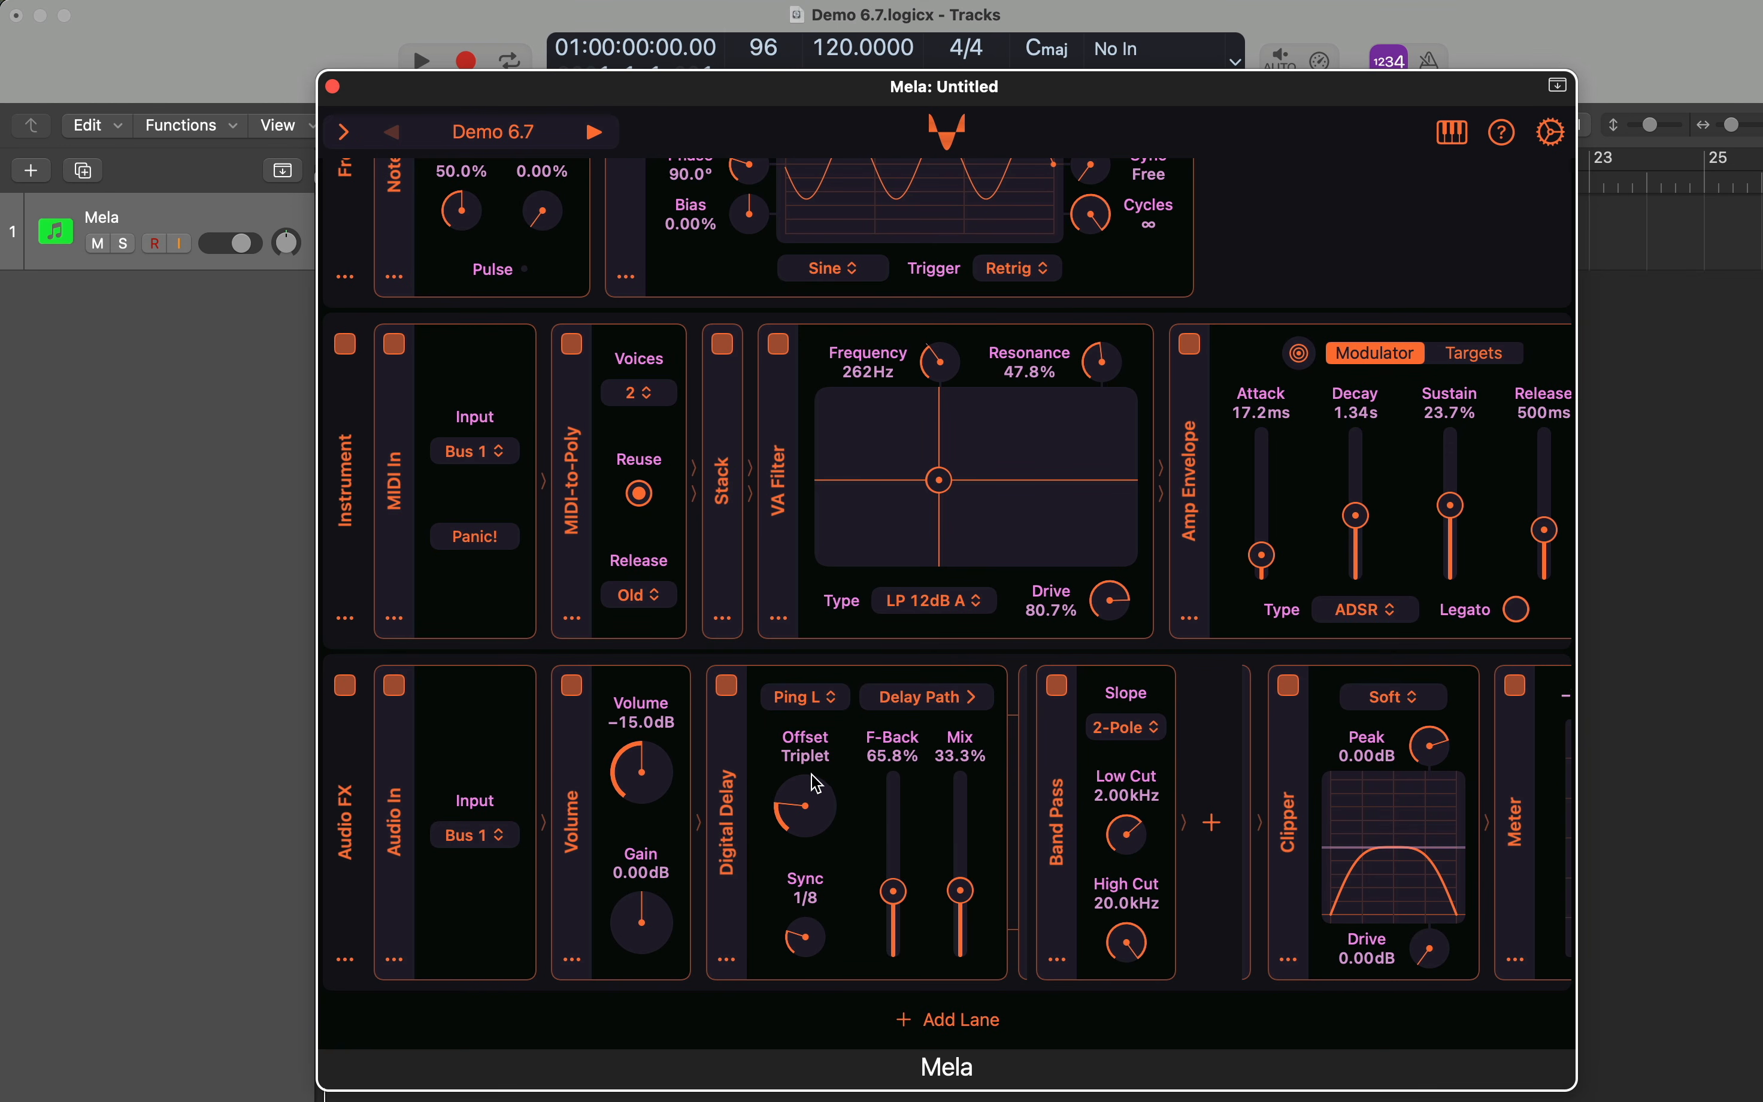
# - Try the Volume module's Gain at +6.00dB, −6.00dB and an entered value of 6, and reset it to 0.00dB
pyautogui.rightClick(641, 875)
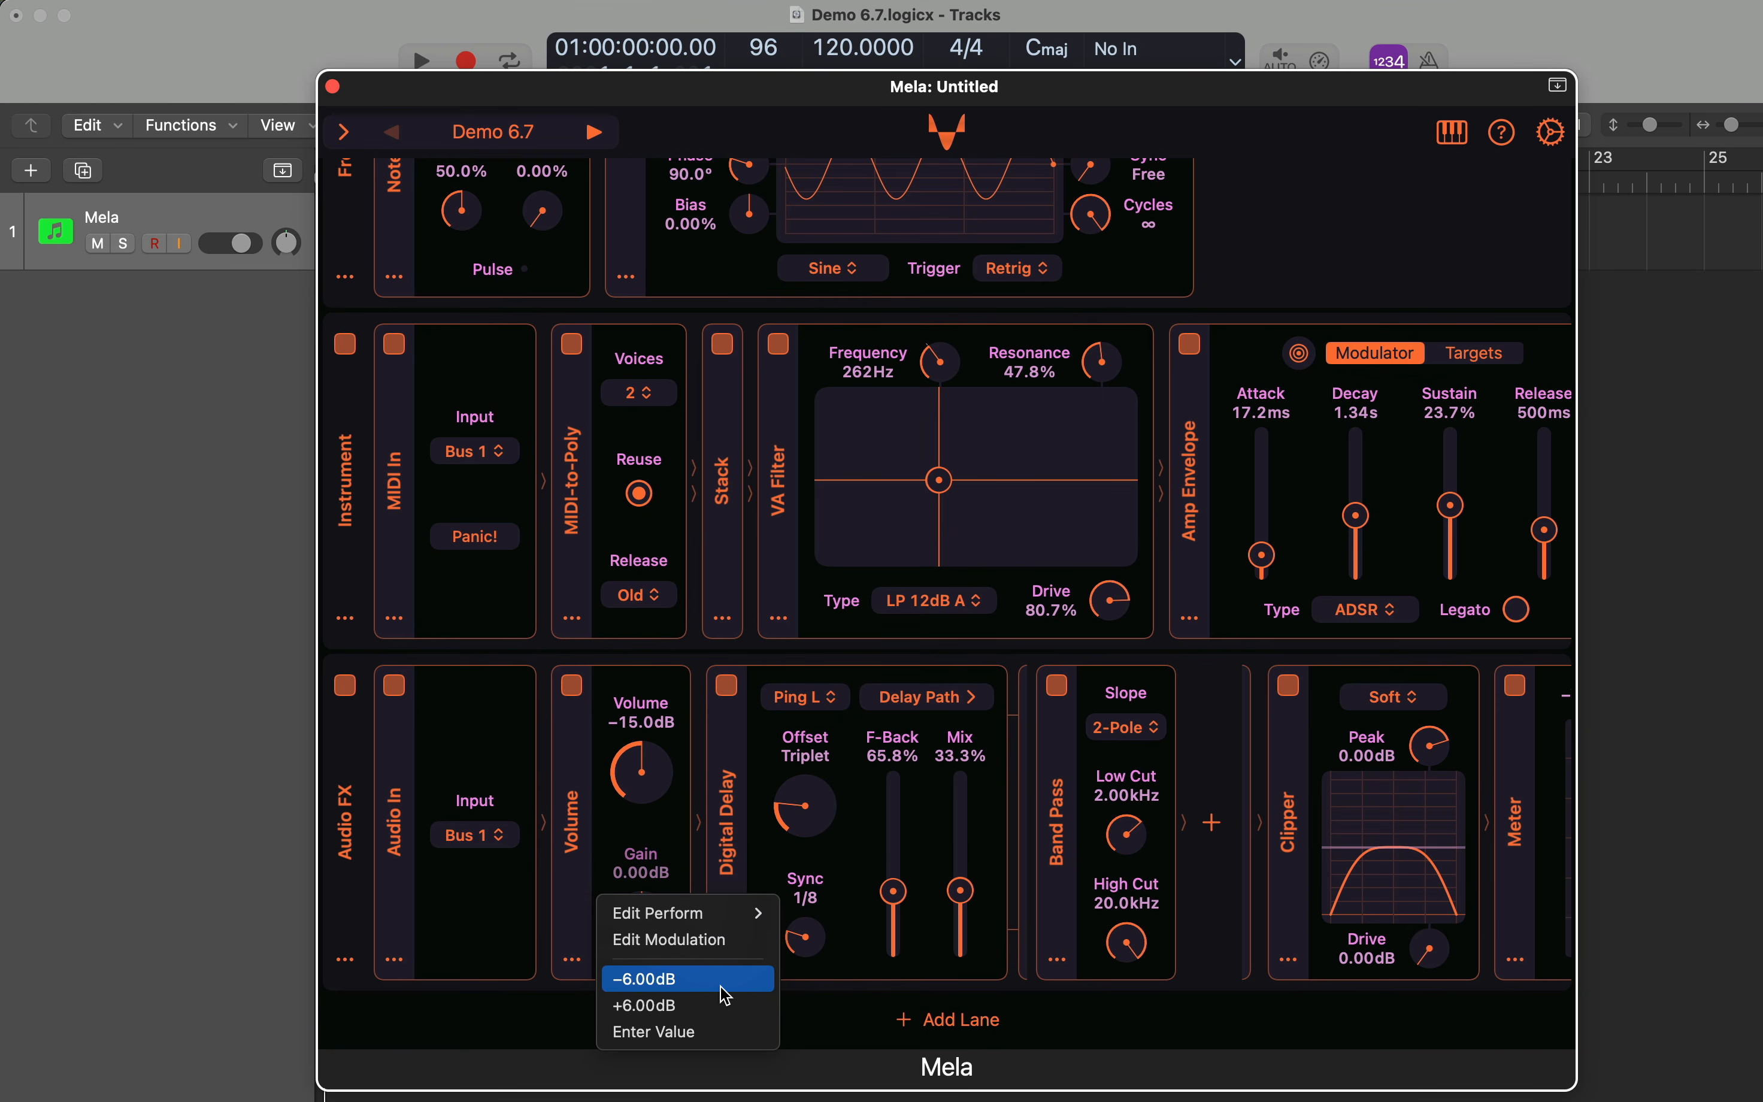
pyautogui.click(686, 1007)
pyautogui.rightClick(666, 878)
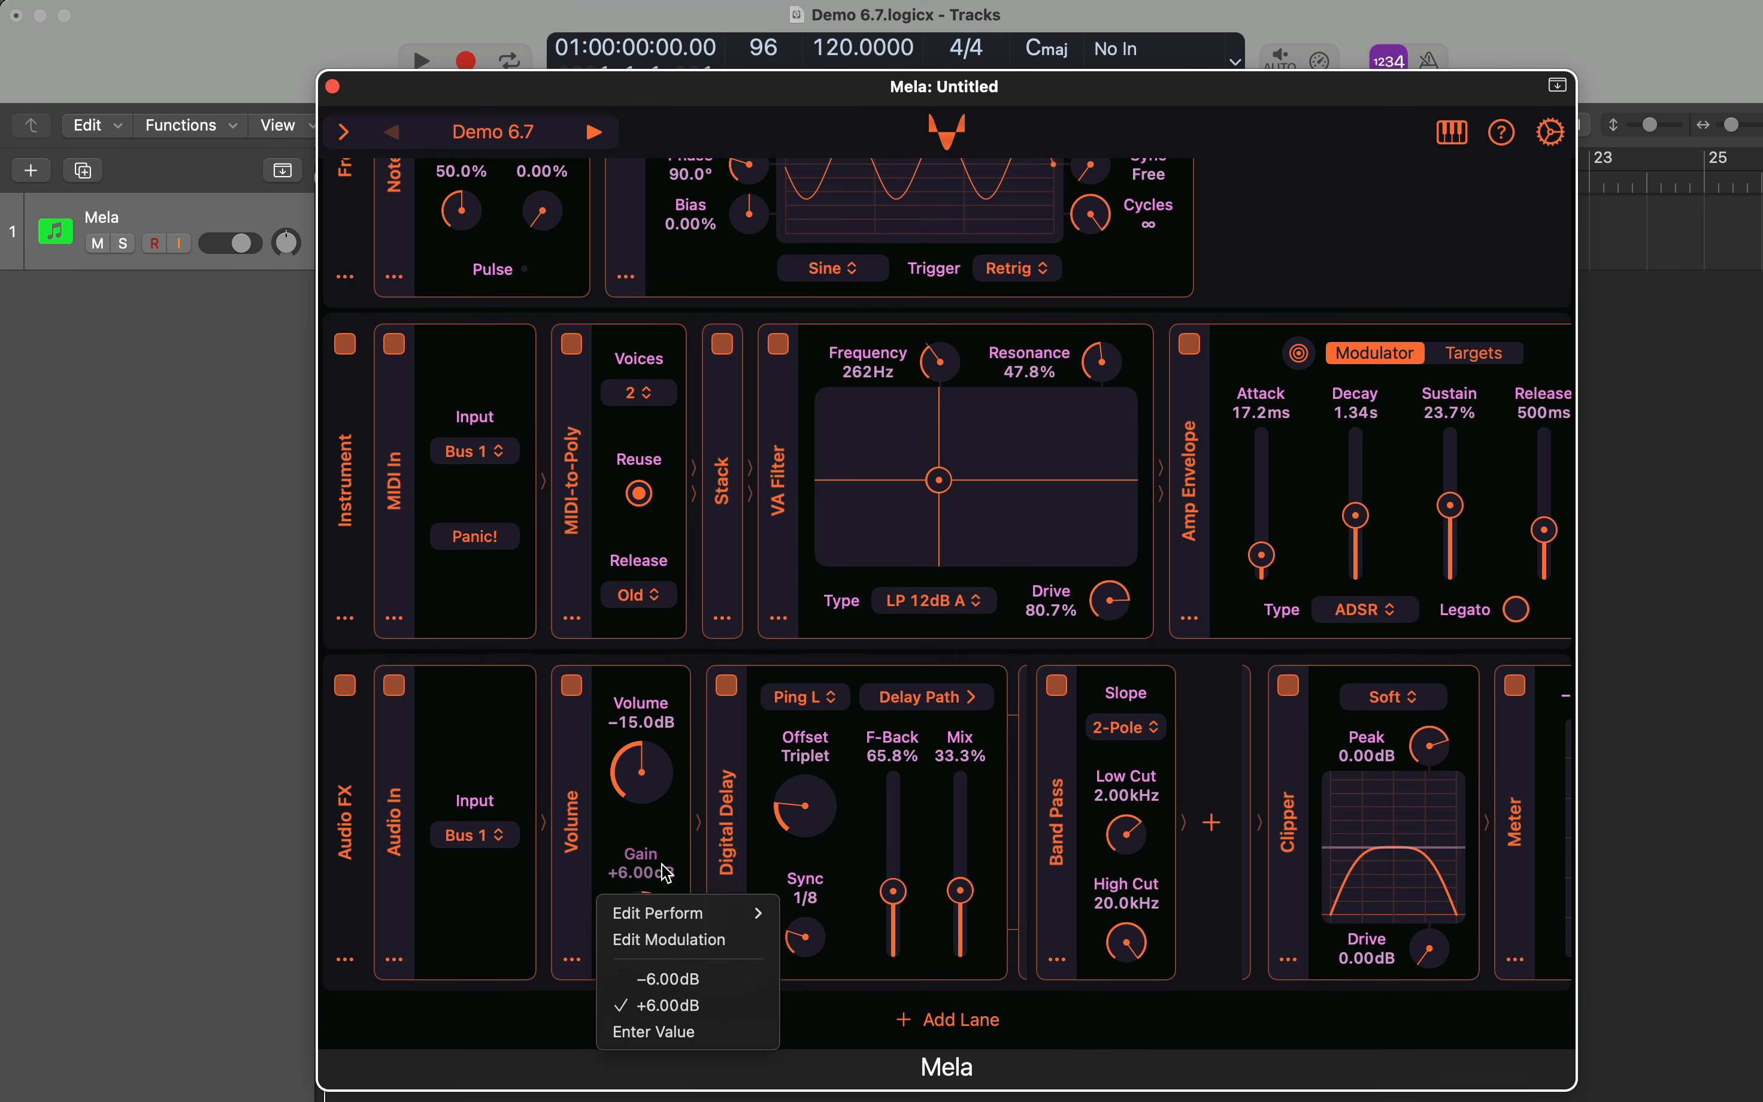
pyautogui.click(696, 977)
pyautogui.rightClick(662, 913)
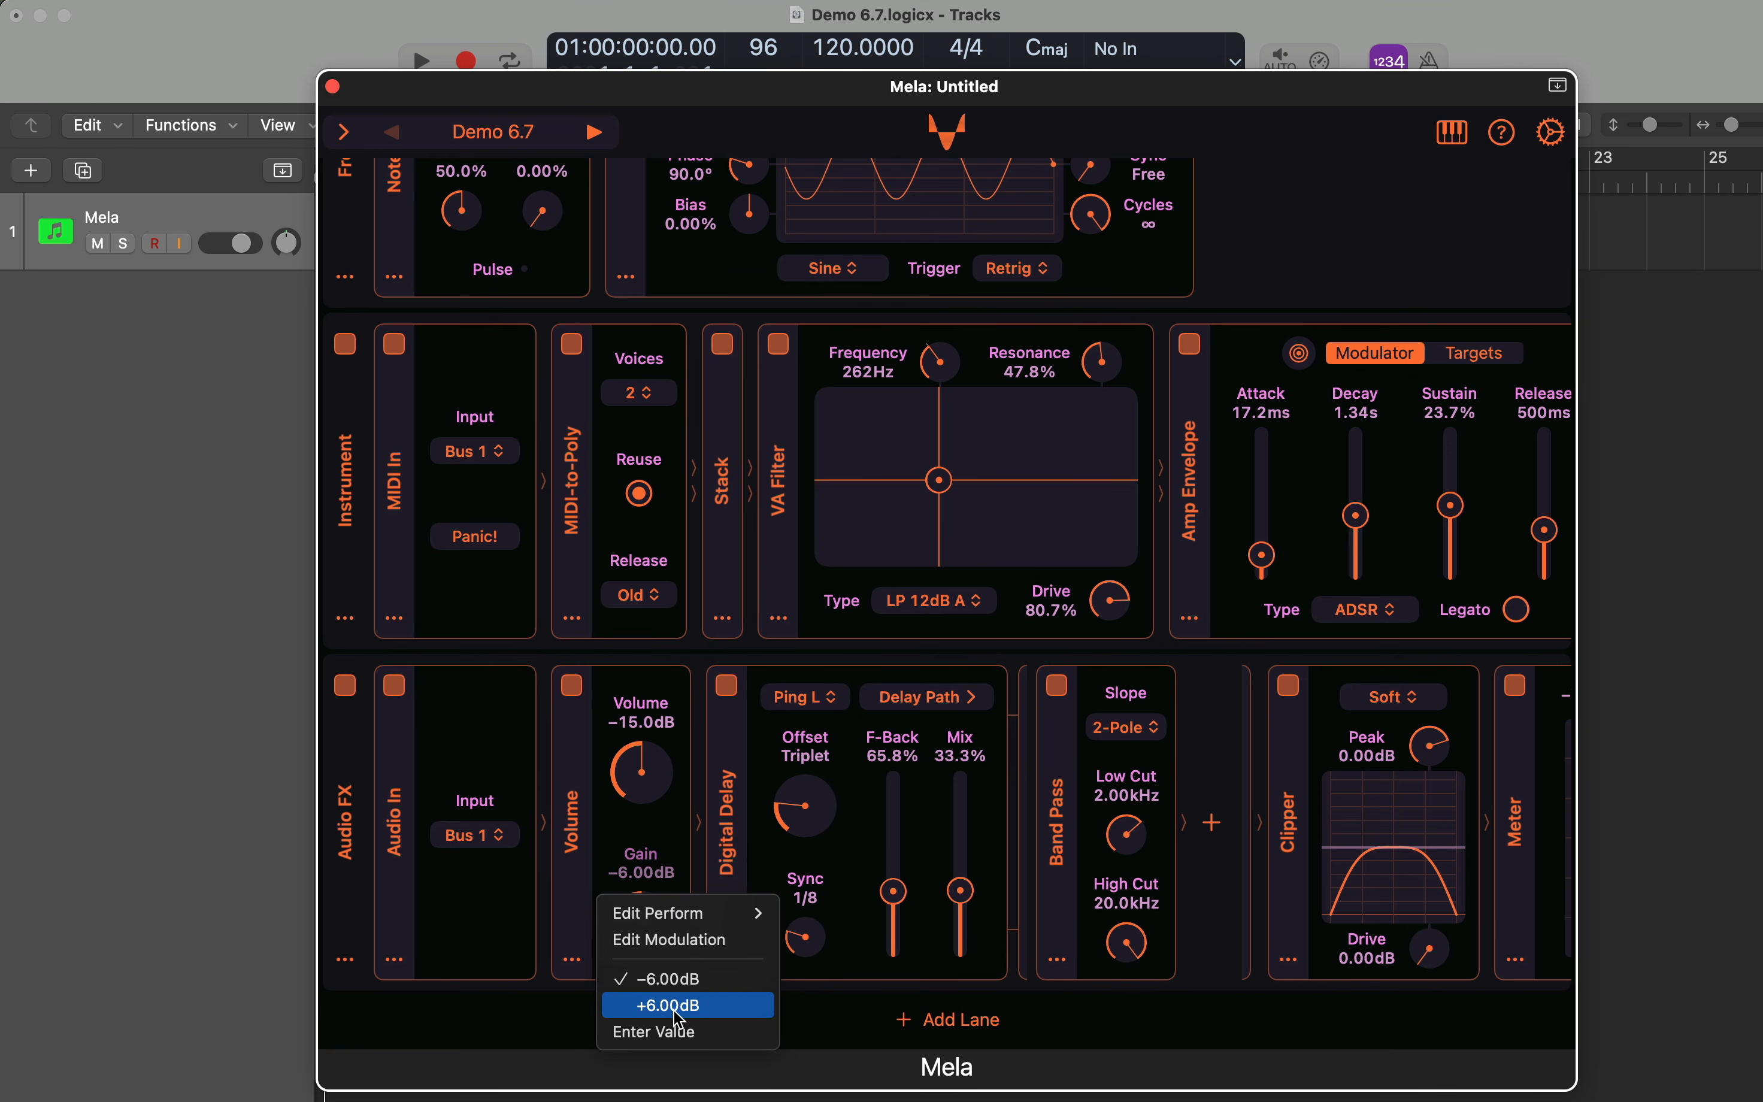
pyautogui.click(677, 1038)
pyautogui.write('6')
pyautogui.press('Return')
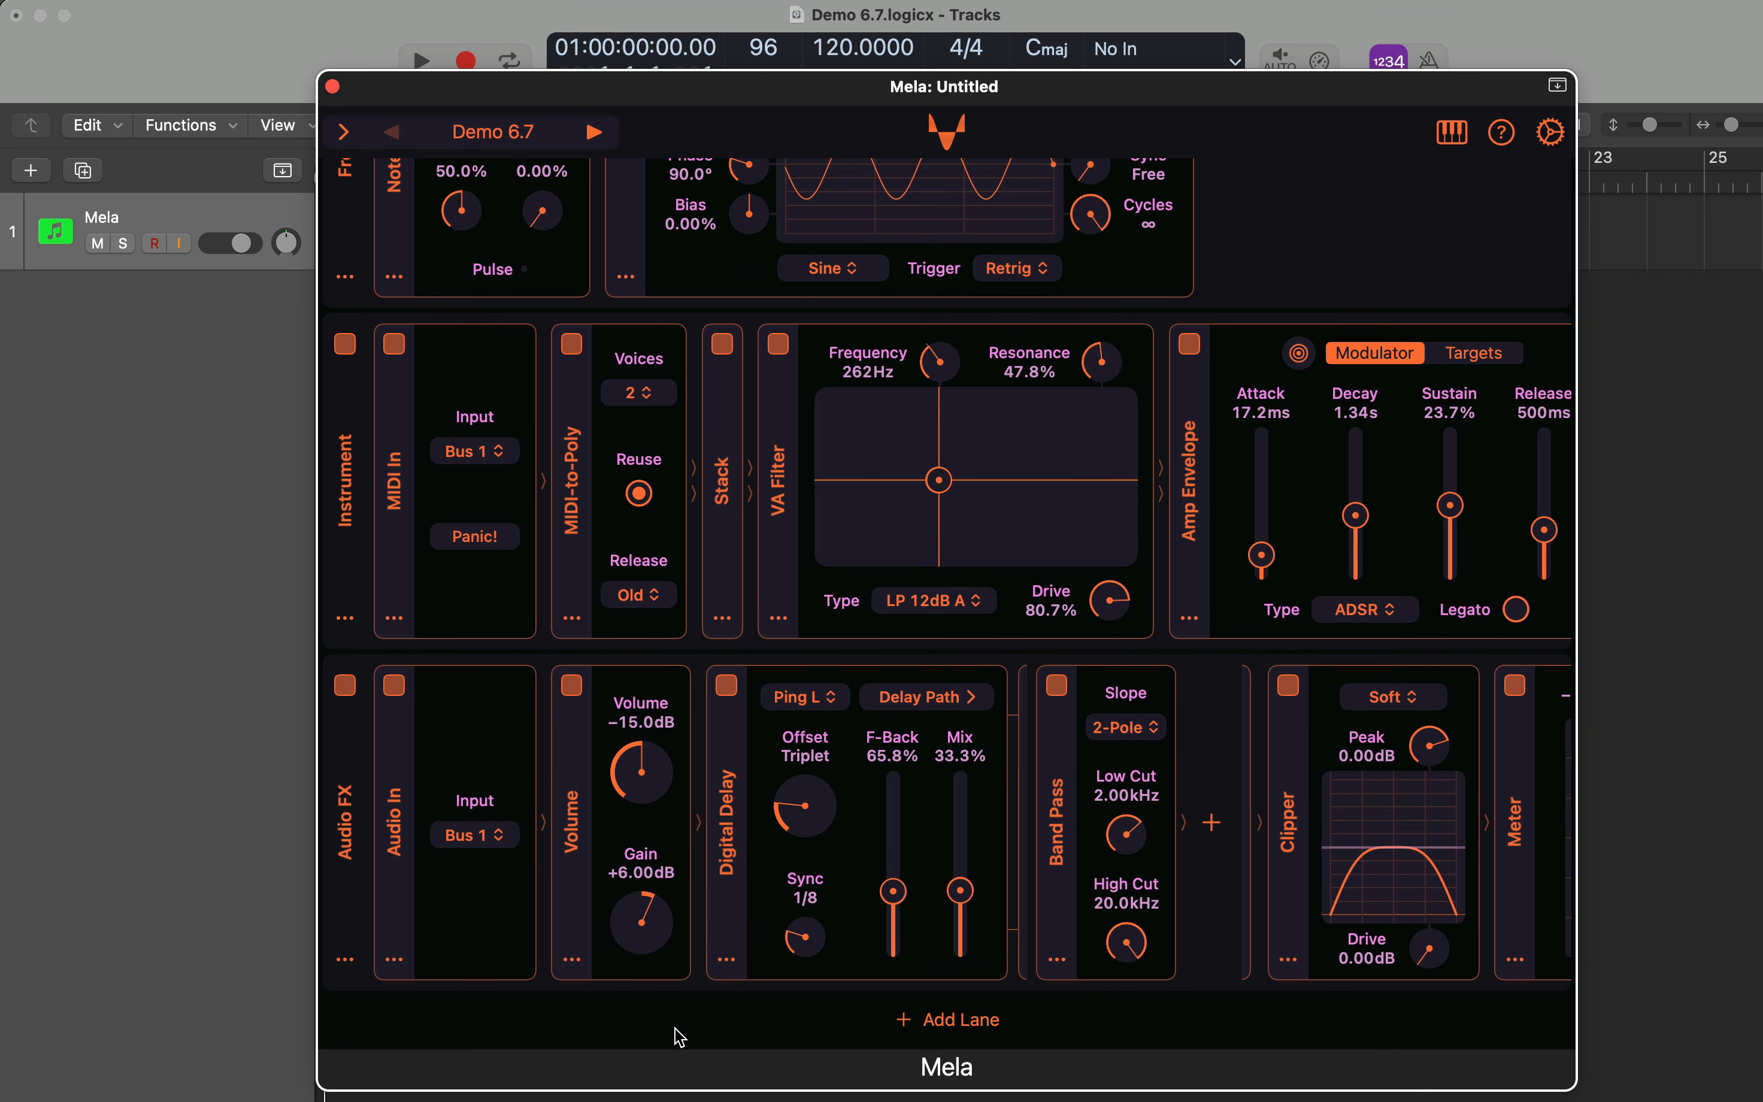
pyautogui.rightClick(645, 862)
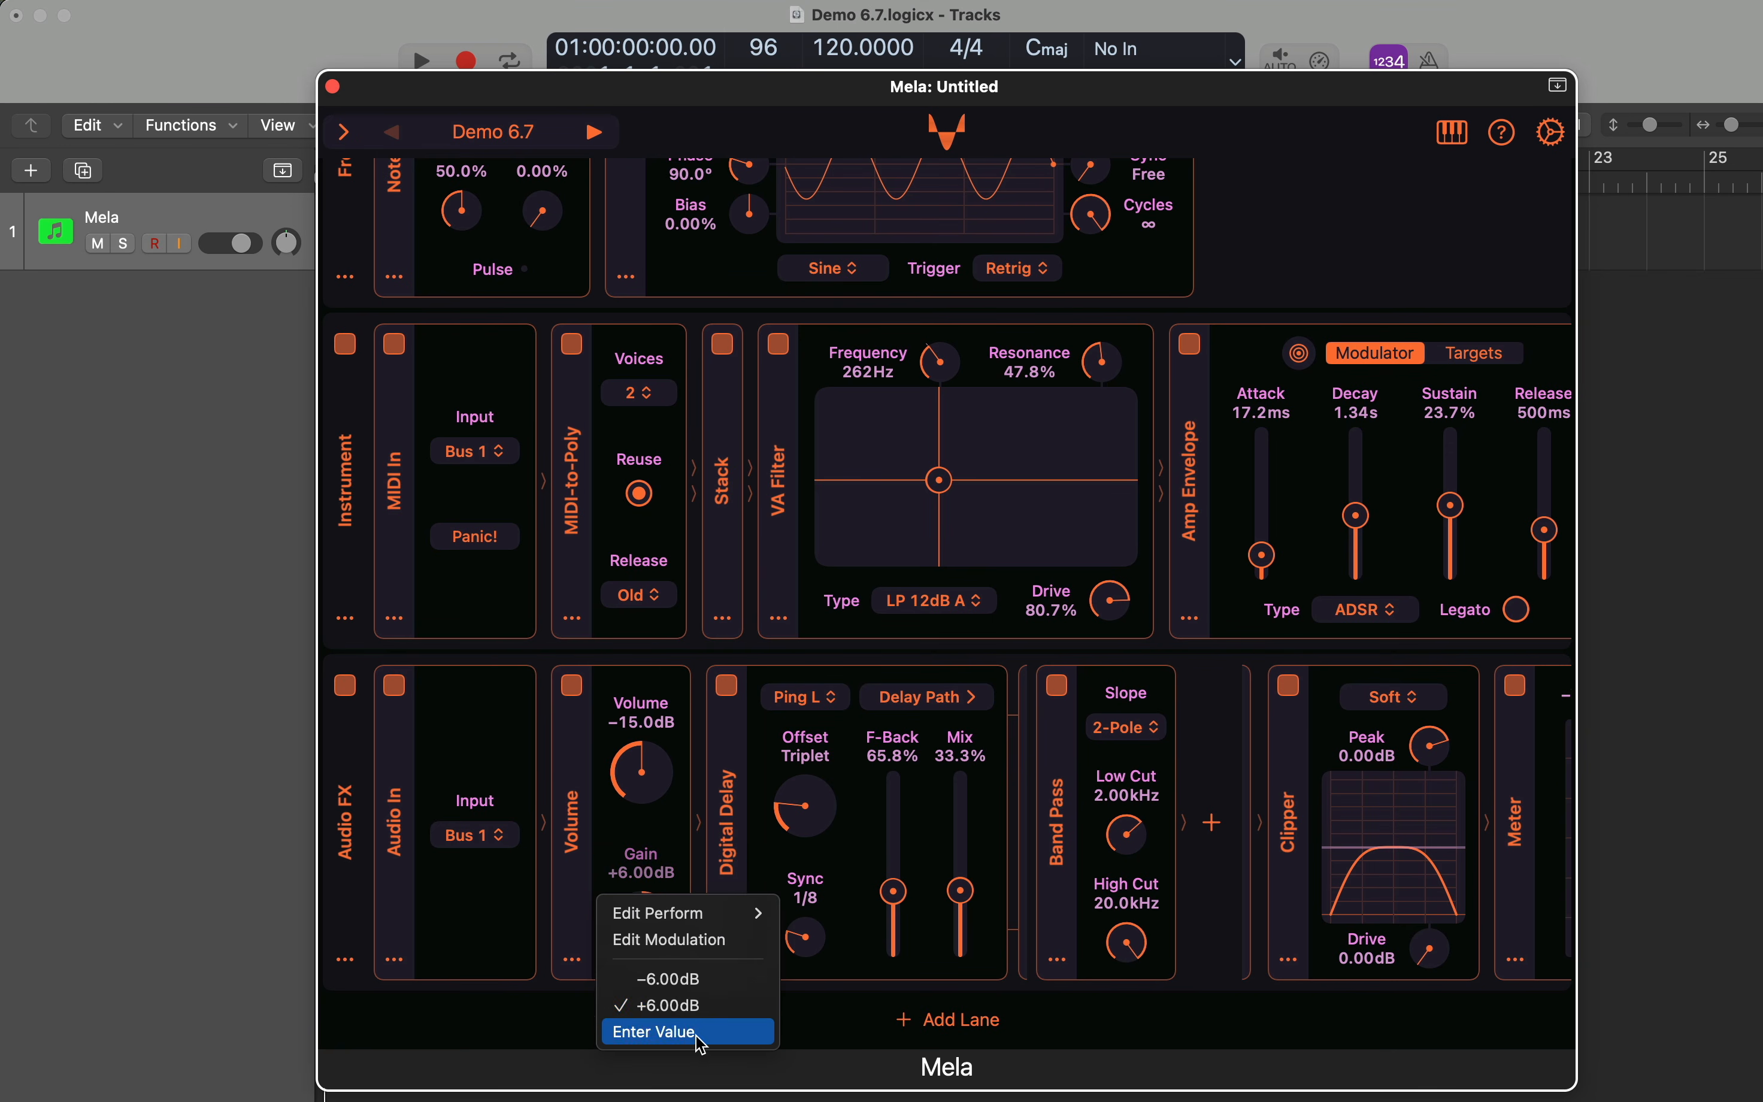
pyautogui.click(645, 828)
pyautogui.doubleClick(647, 937)
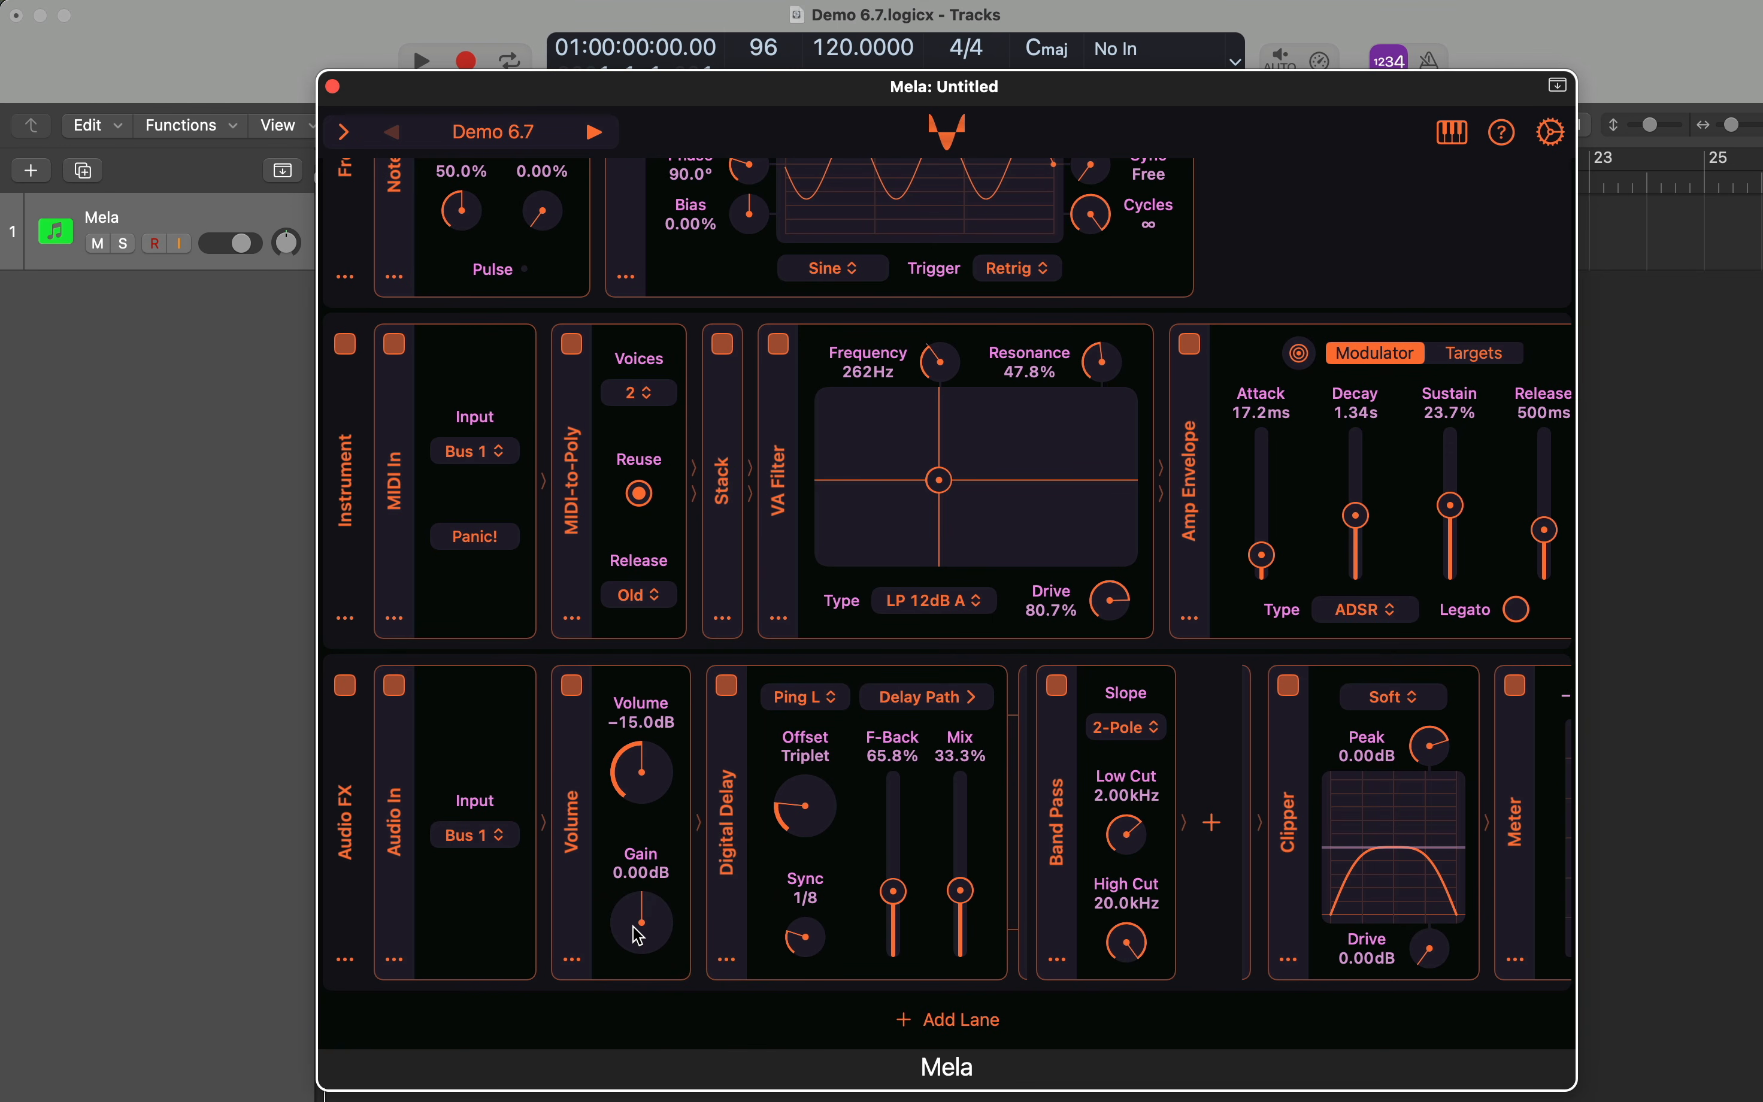
# - Set the Note Chance module's Chance to the 1/3 preset, and change it to 2/3
pyautogui.scroll(5, 858, 781)
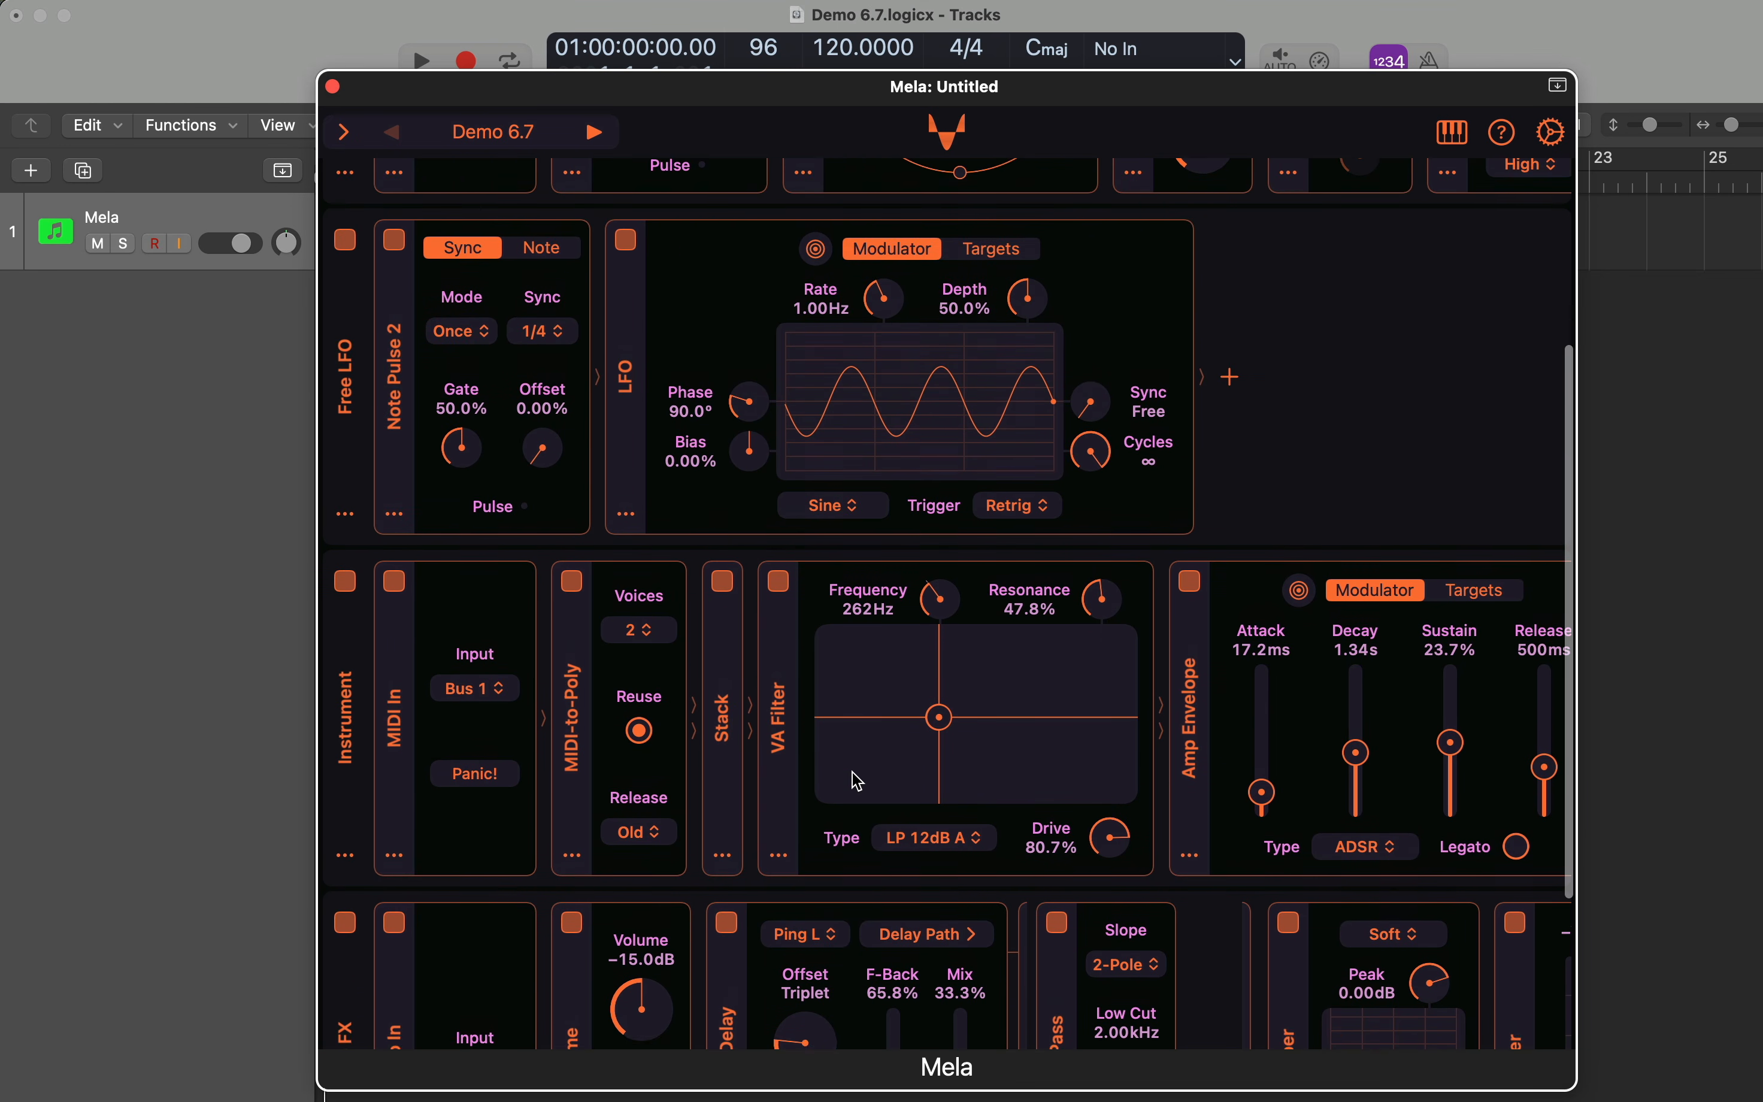
pyautogui.scroll(-2, 858, 781)
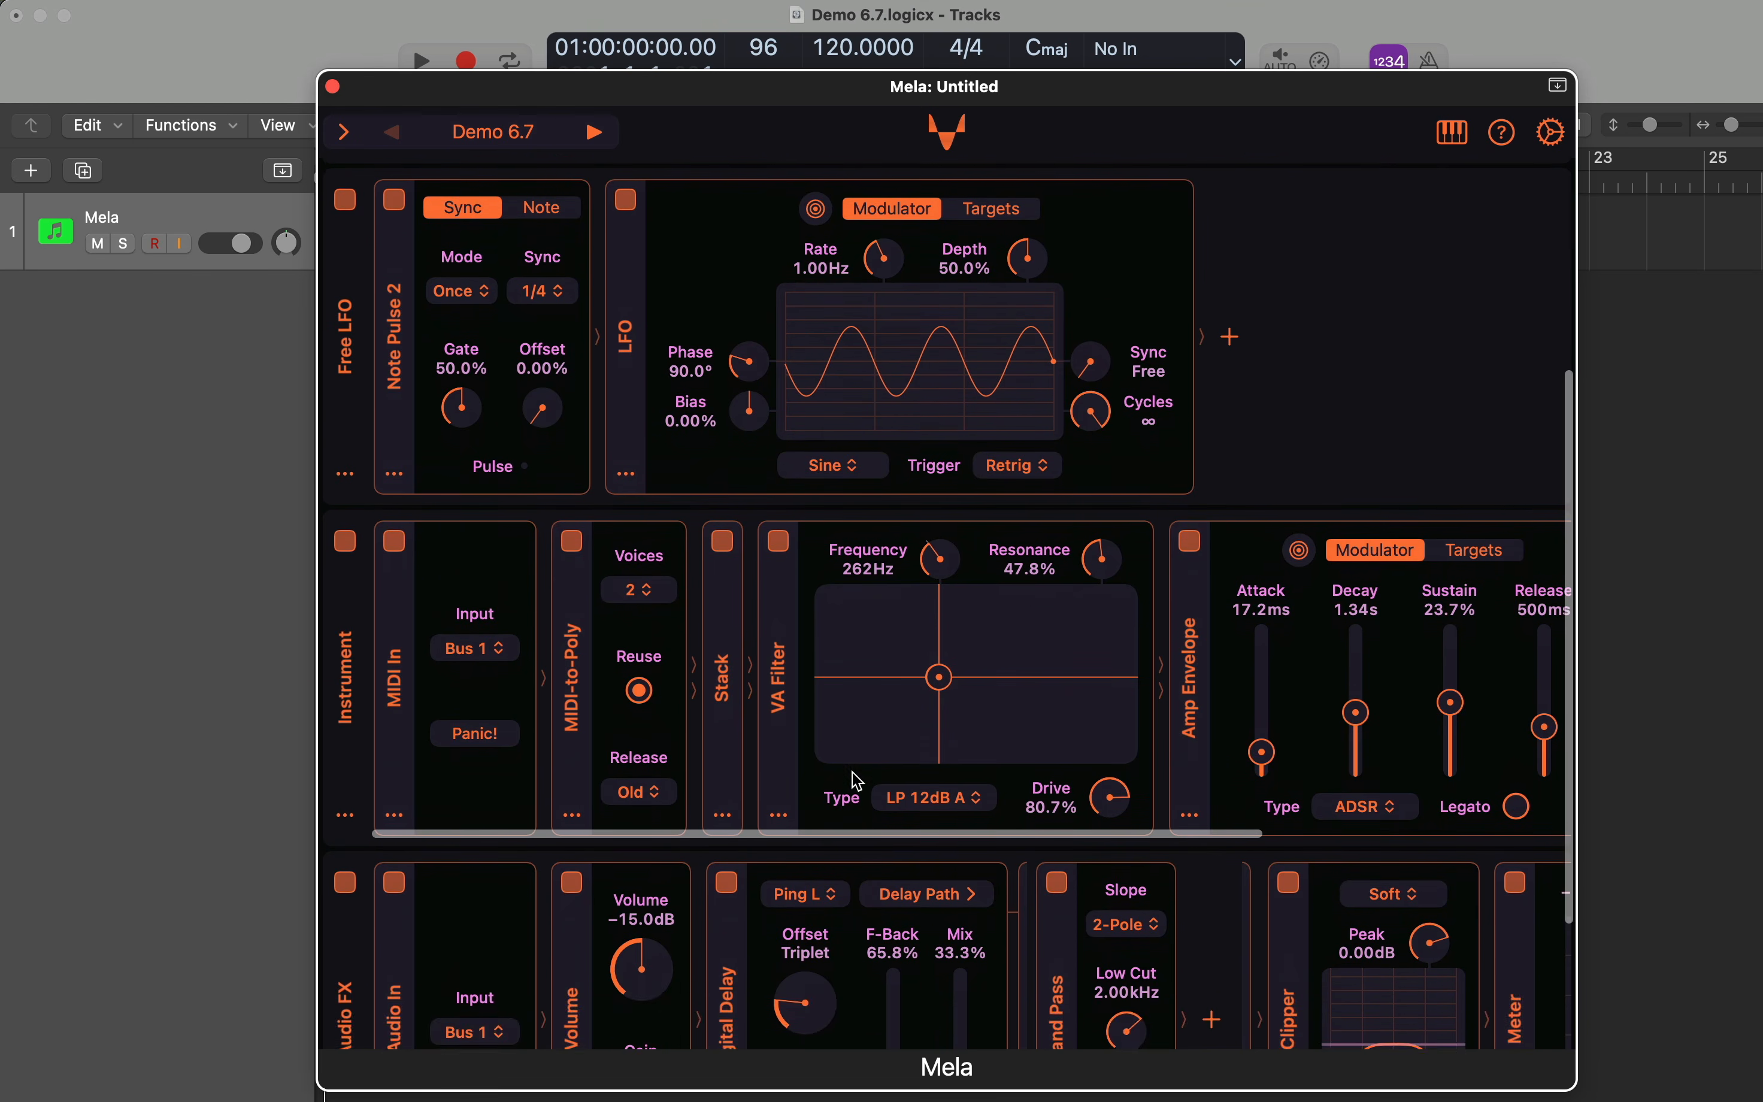
pyautogui.scroll(5, 859, 782)
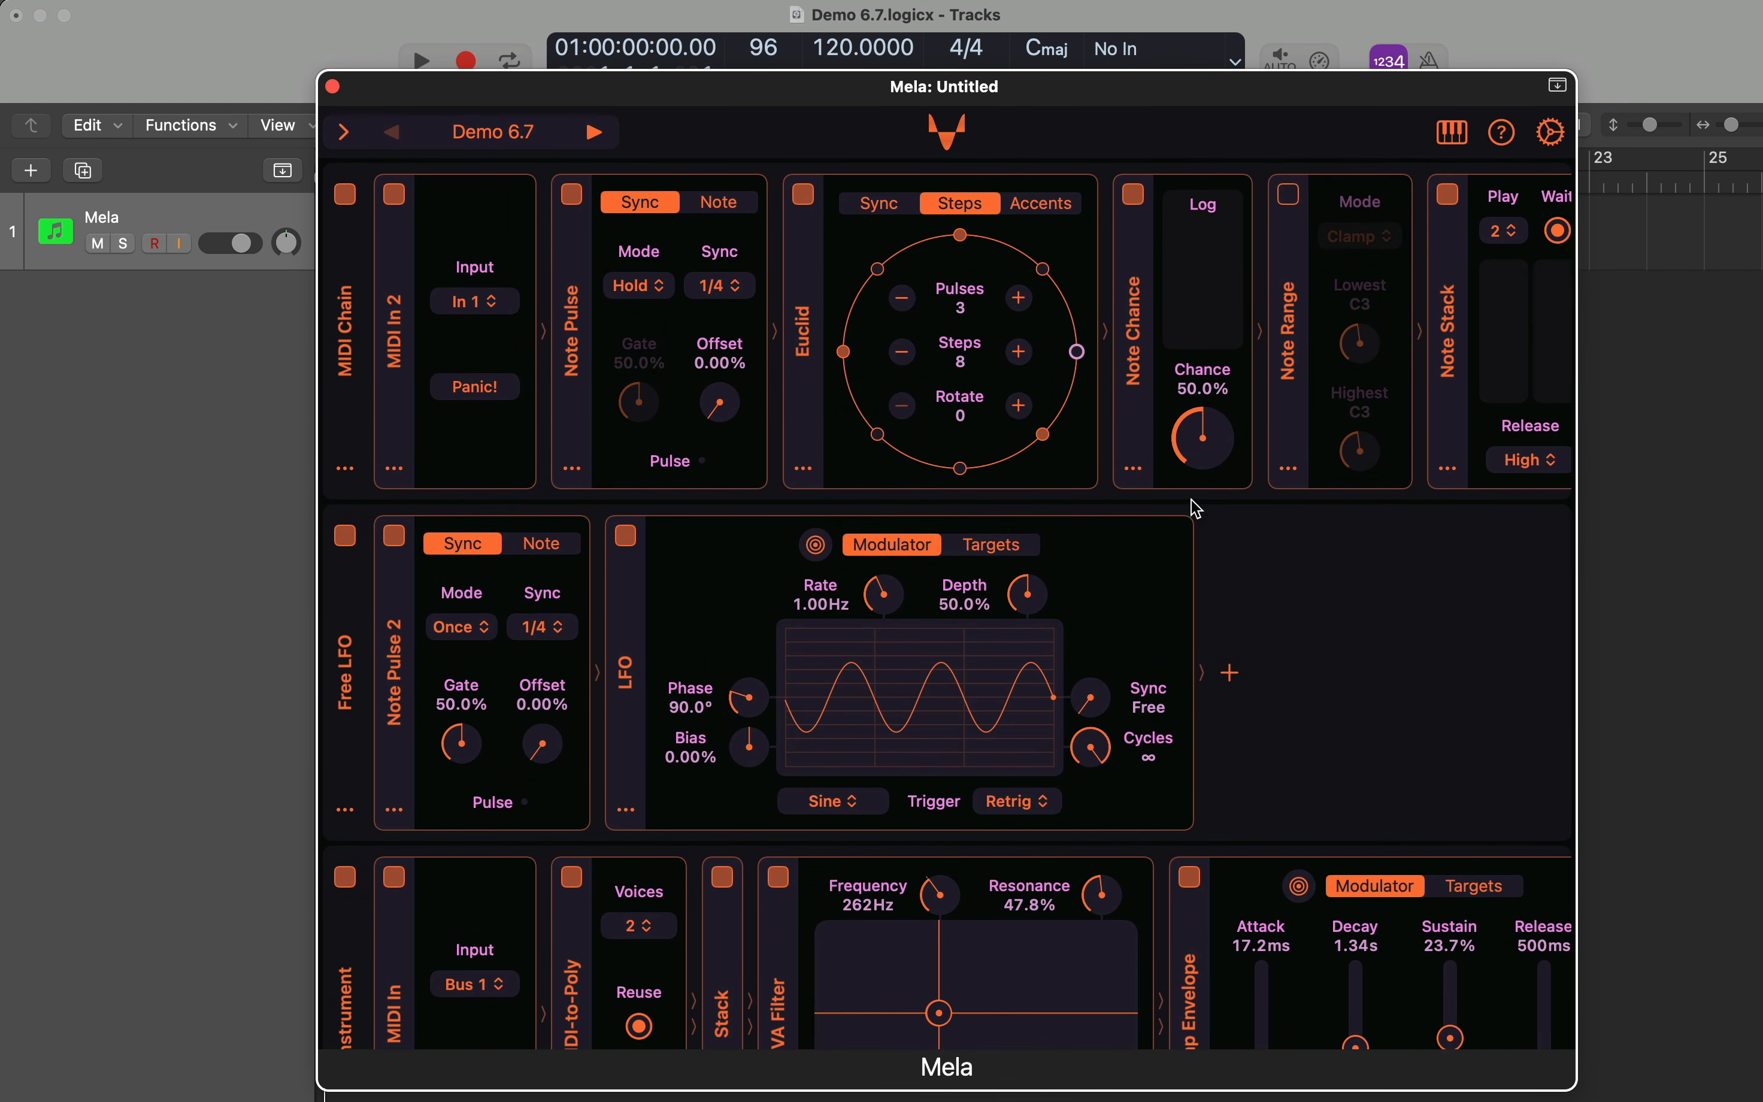
pyautogui.rightClick(1214, 381)
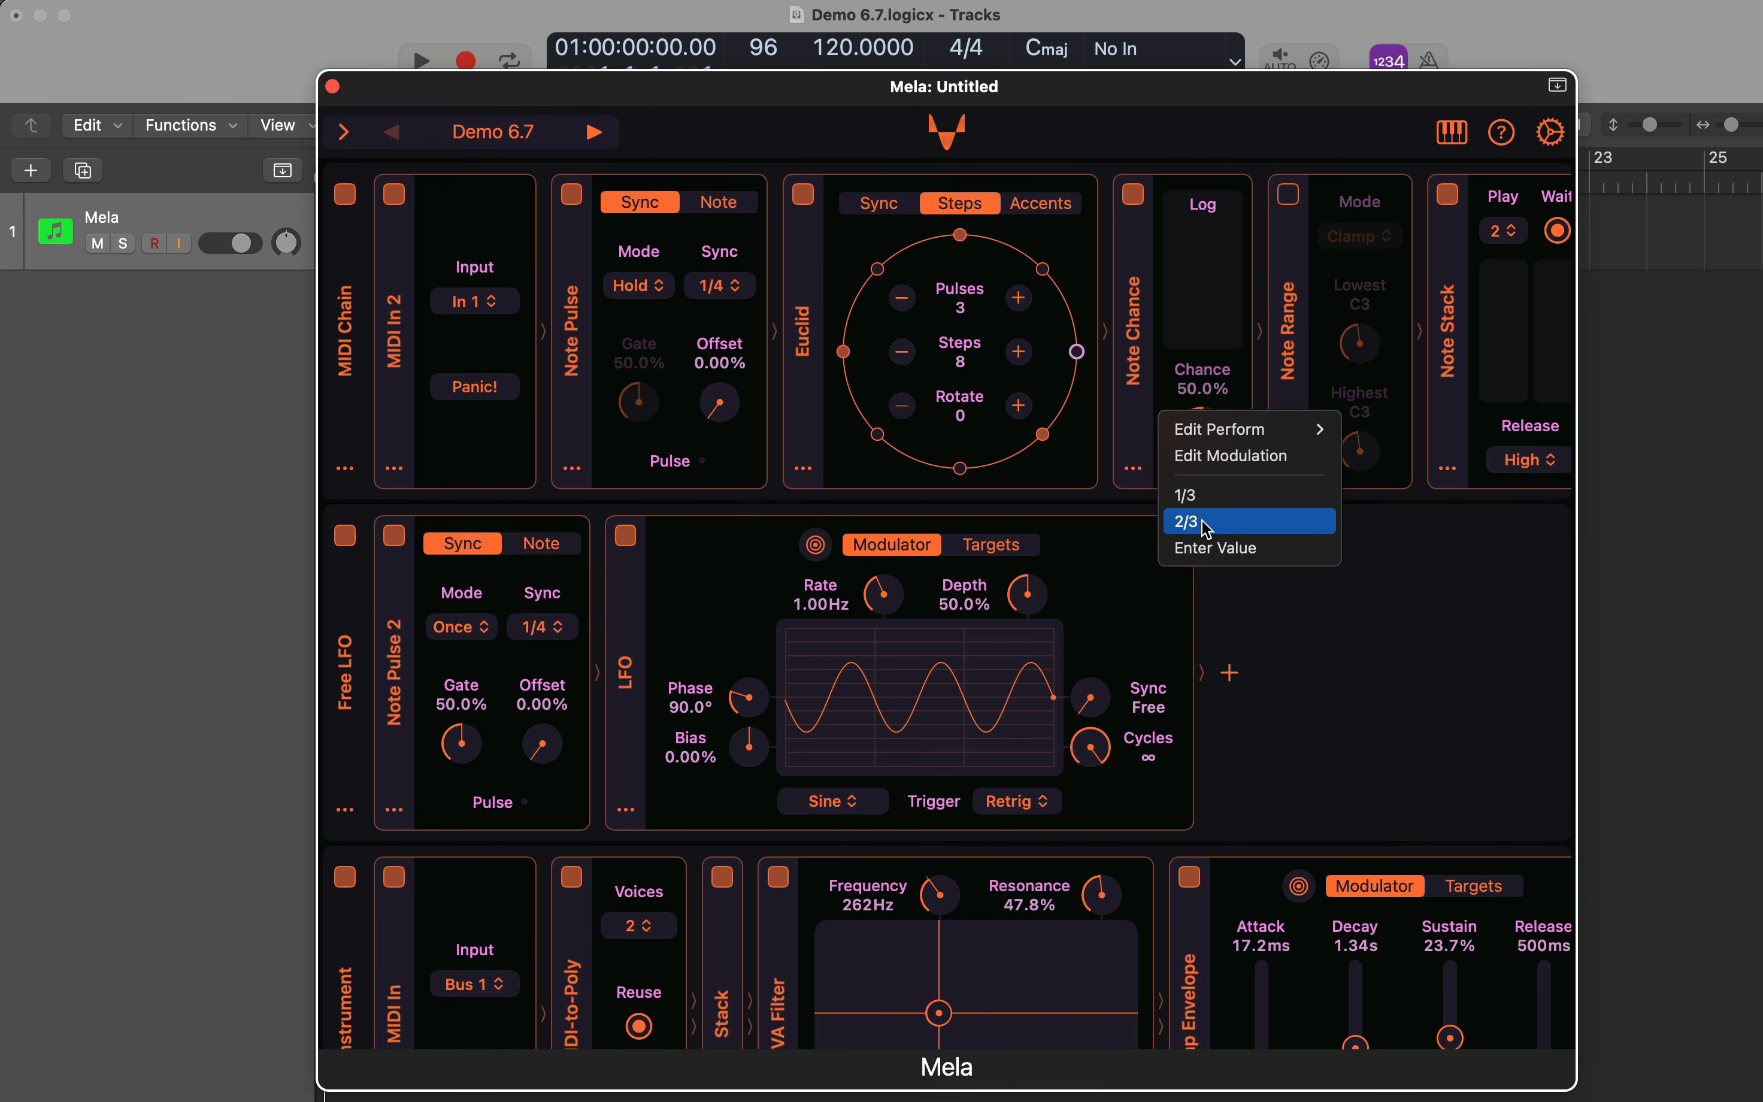
pyautogui.click(1214, 501)
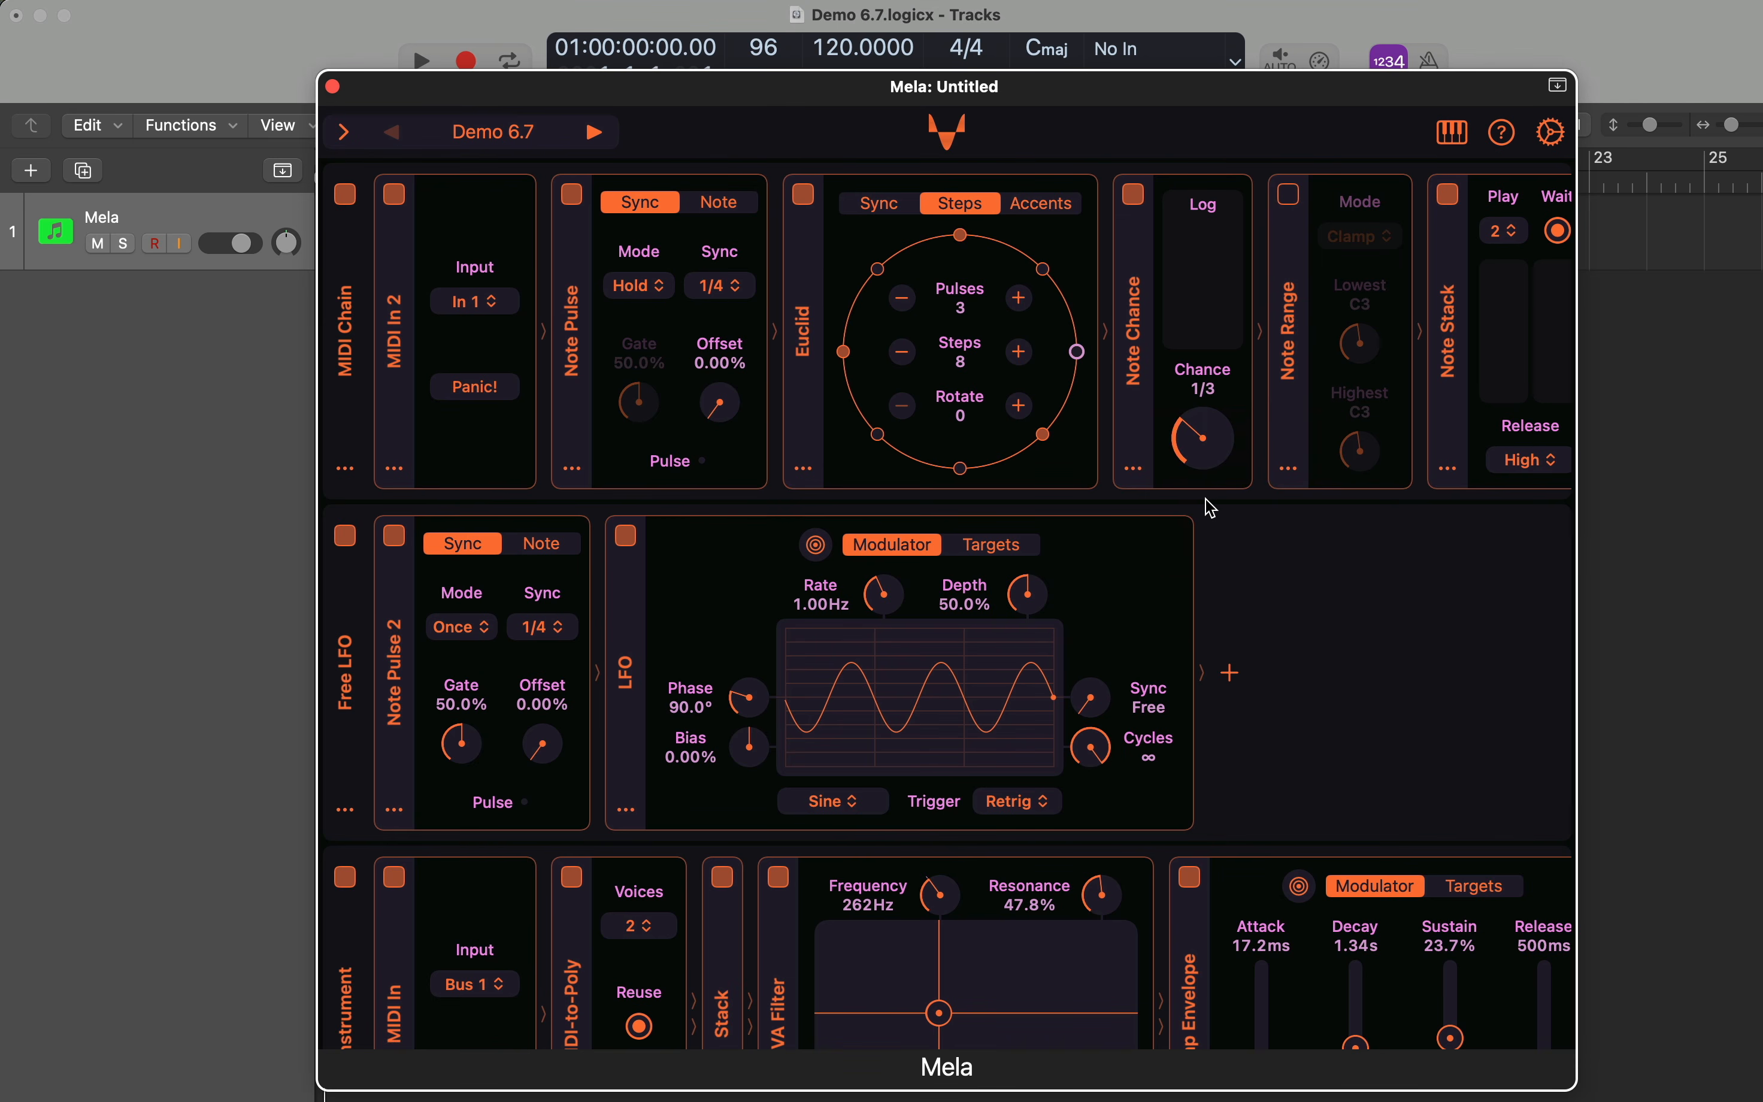
pyautogui.rightClick(1201, 390)
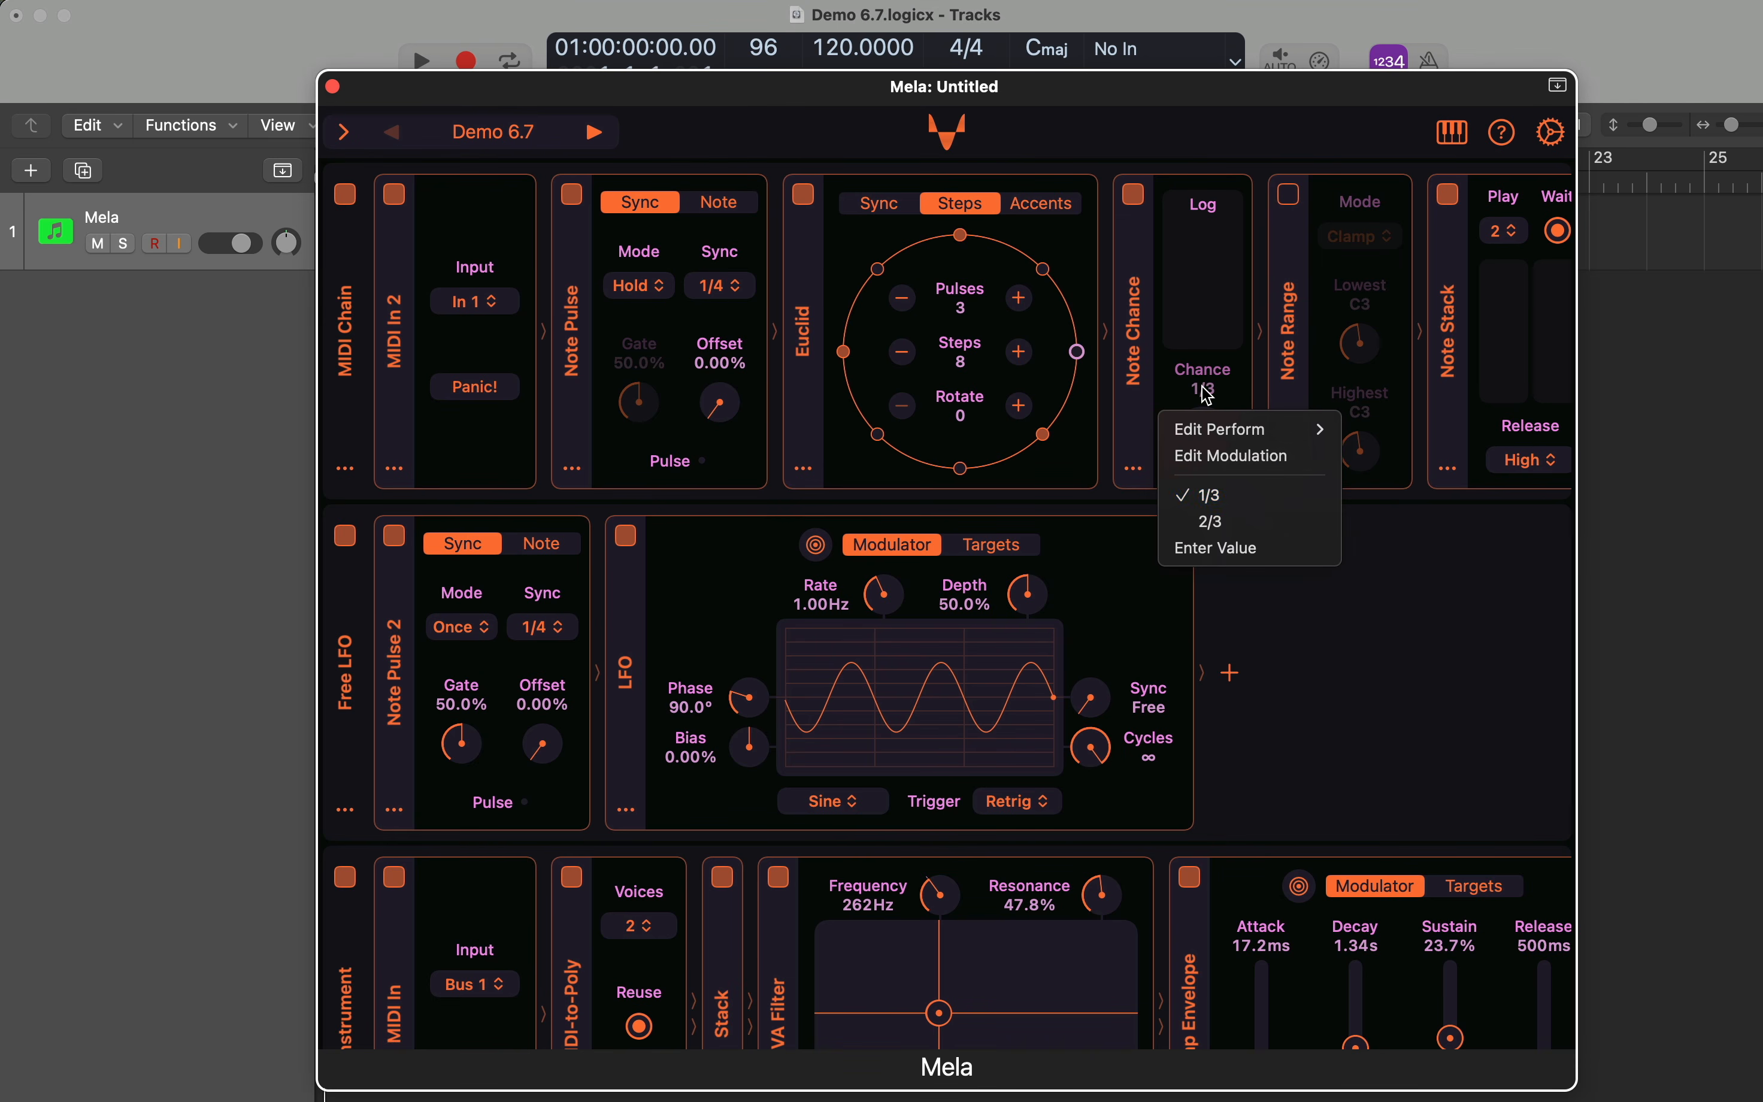
pyautogui.click(1232, 522)
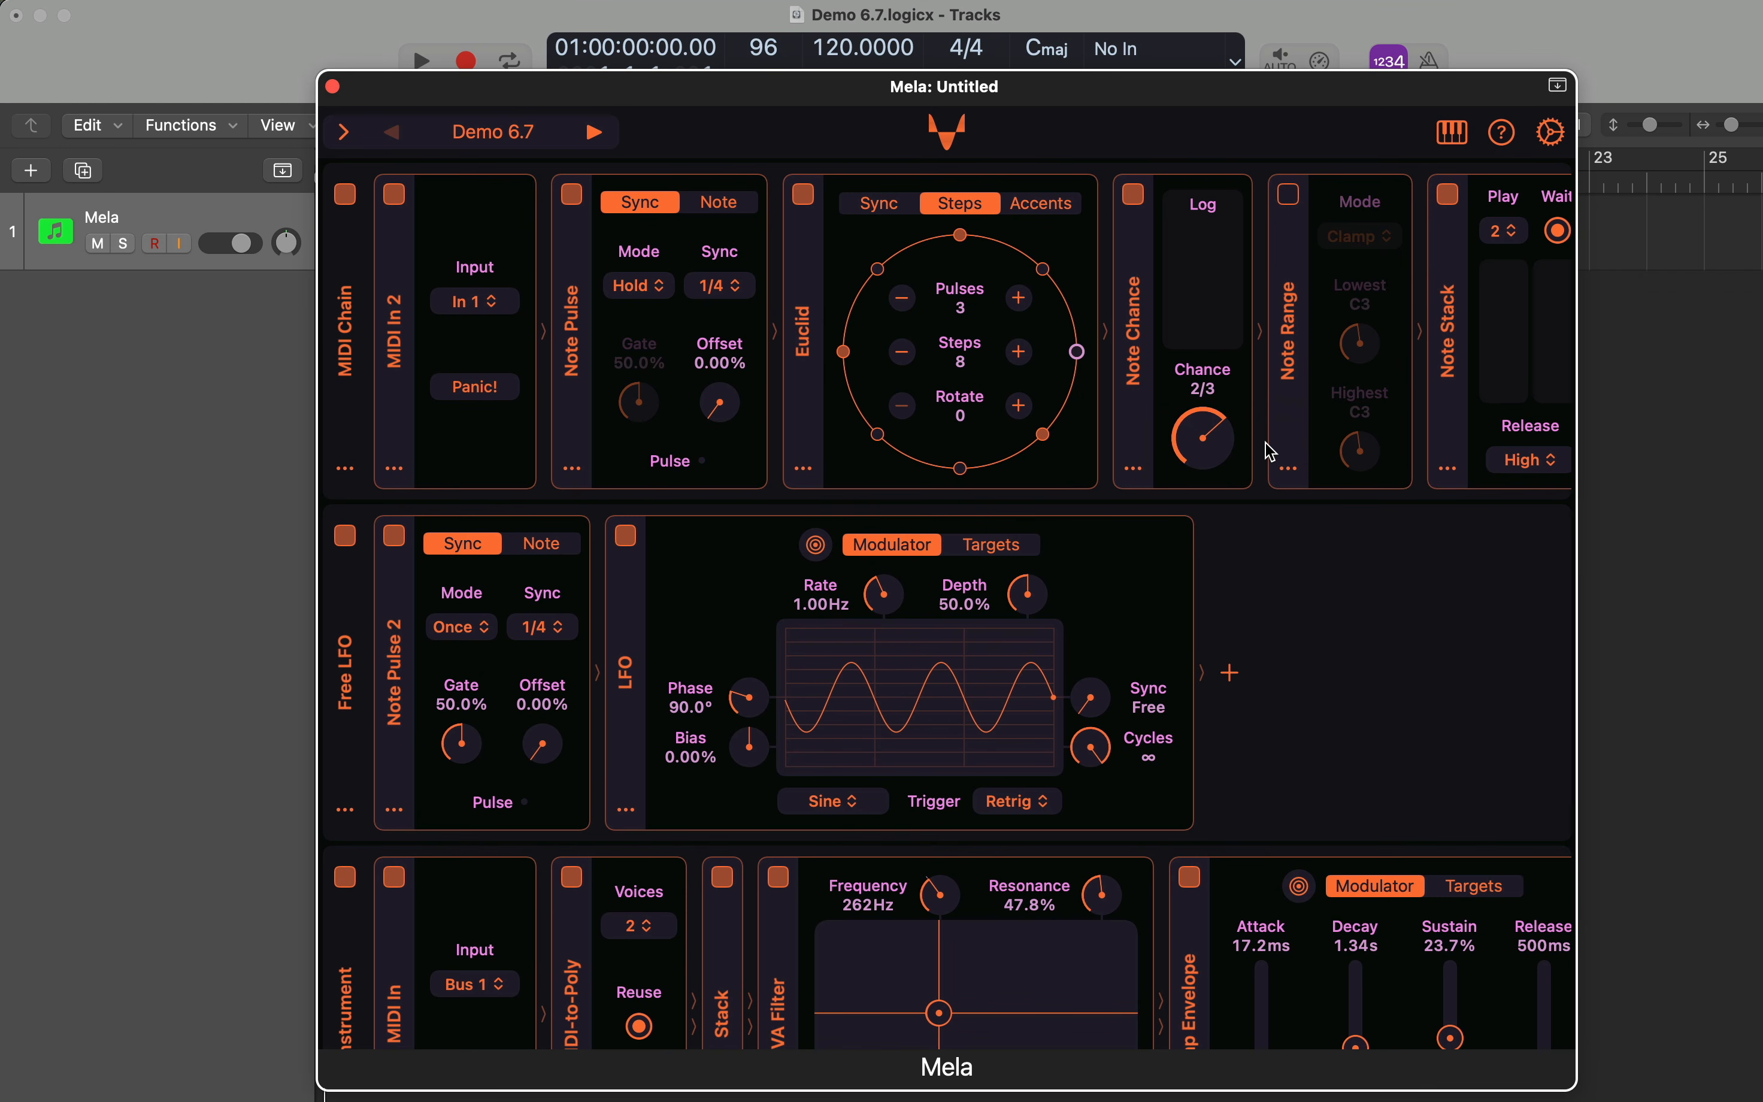
# - Set the VA Filter's Frequency to the 624Hz preset
pyautogui.scroll(-10, 1271, 452)
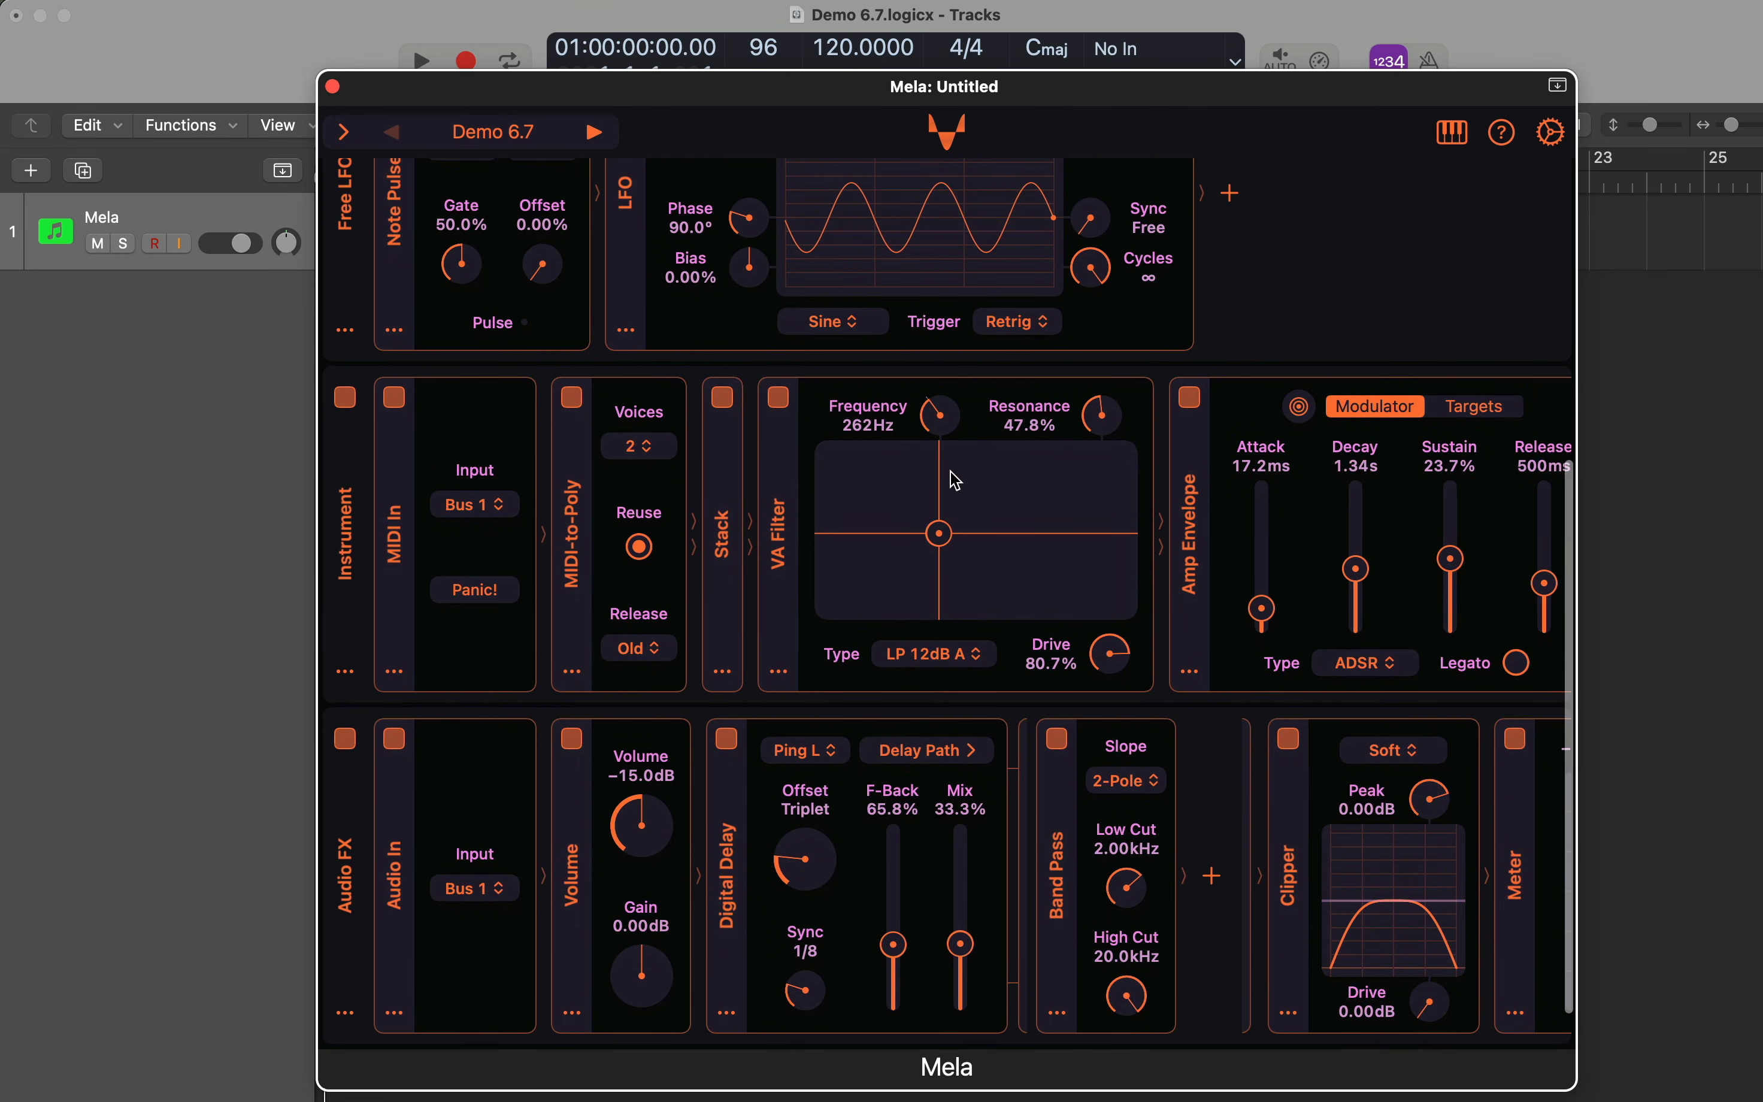
pyautogui.rightClick(874, 425)
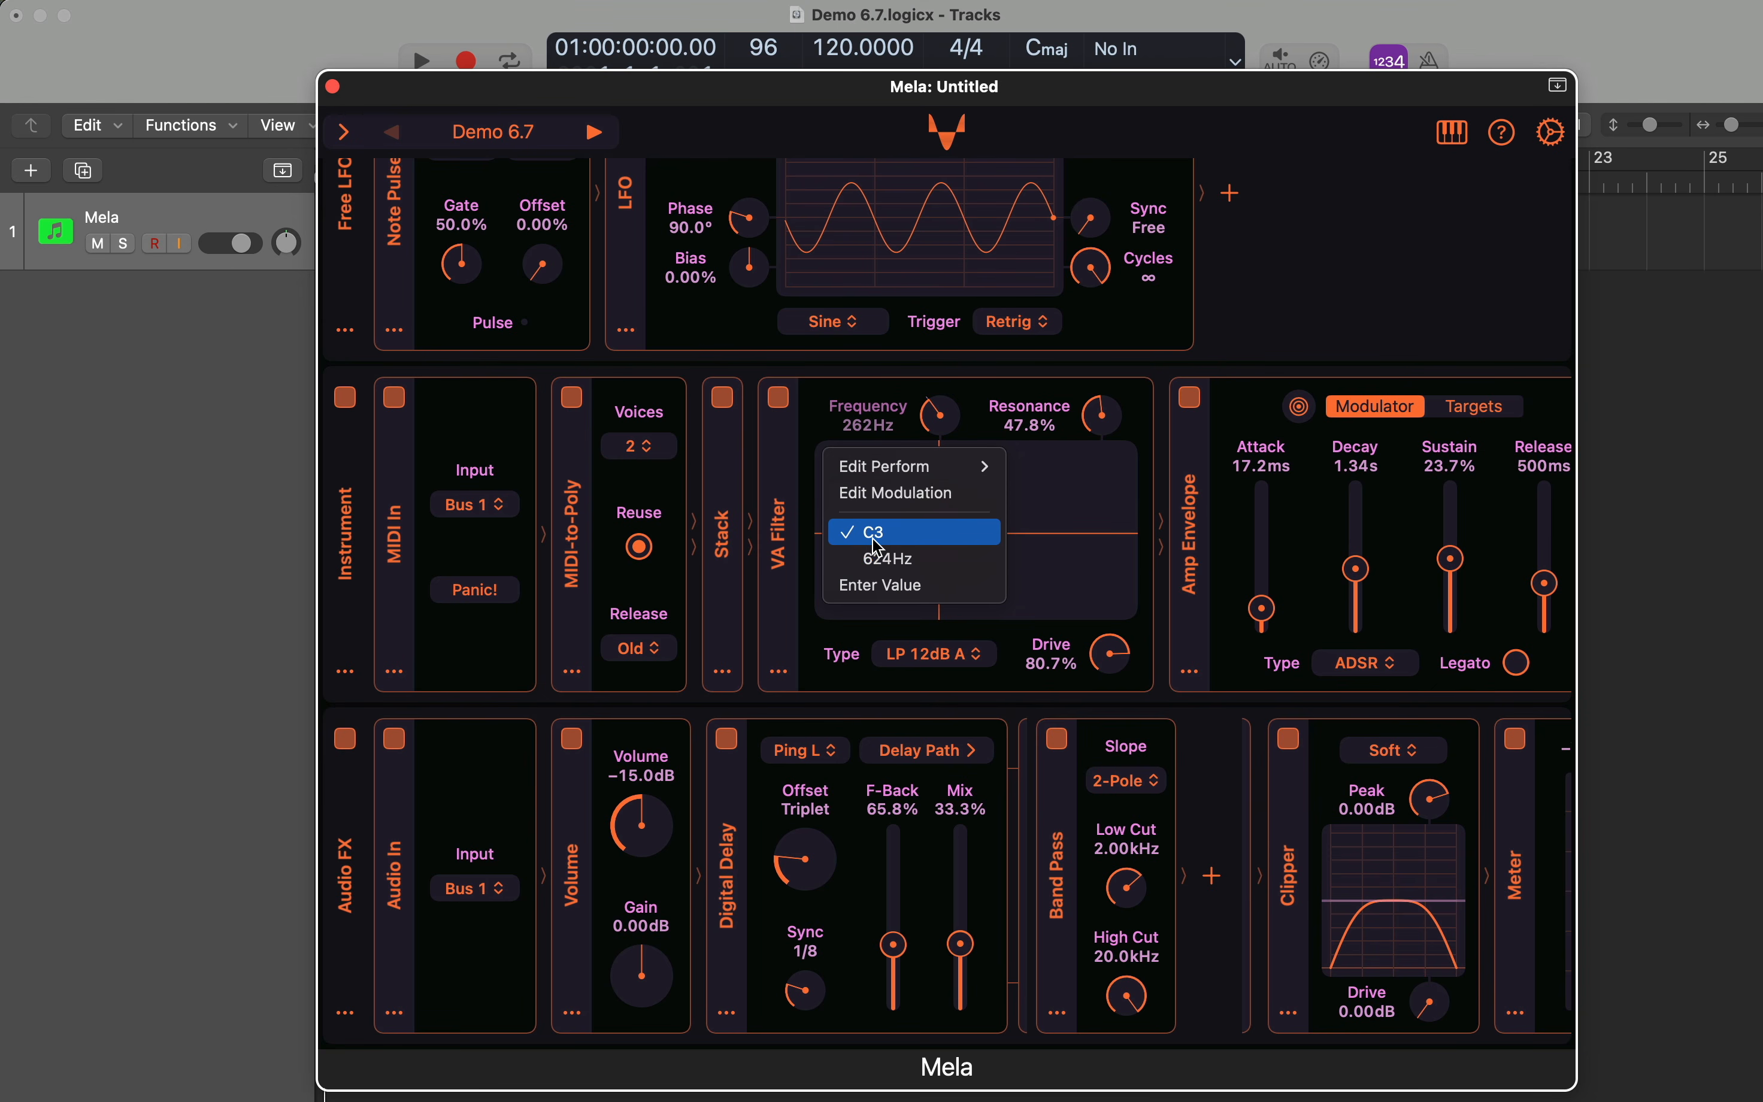
pyautogui.click(881, 557)
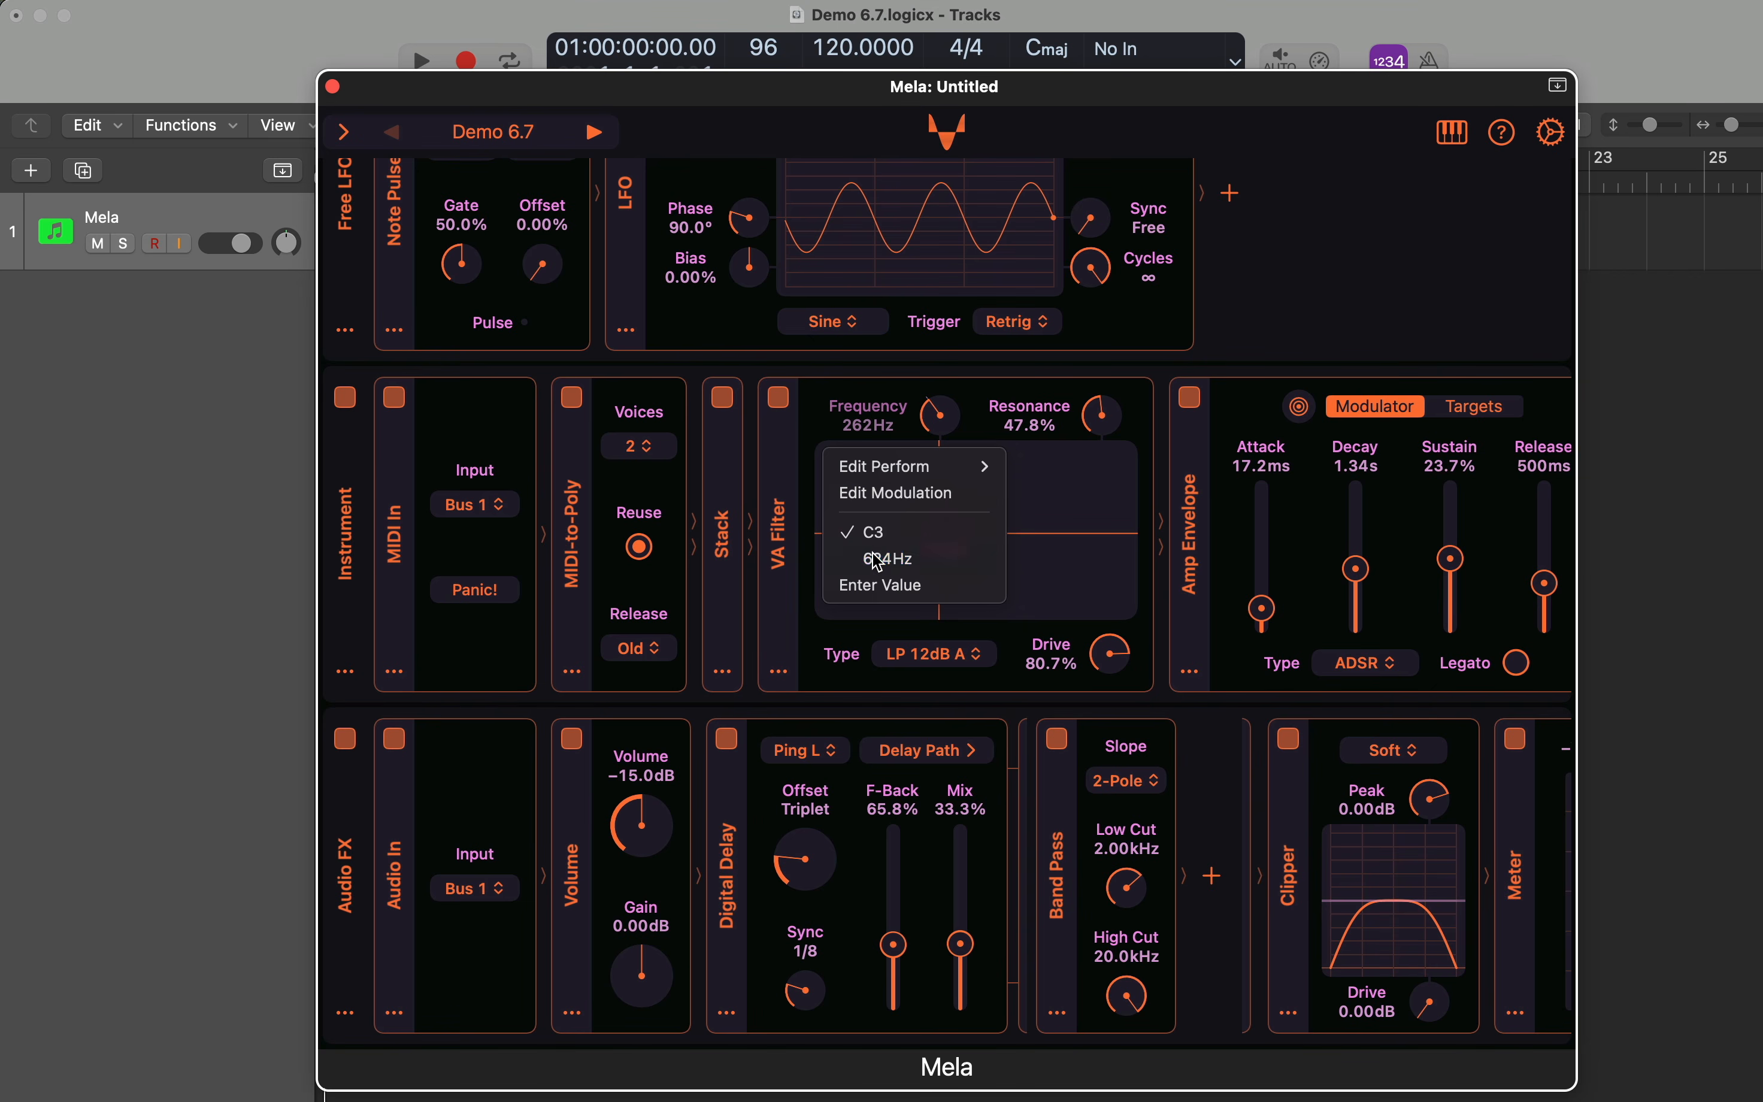
# - Raise the VA Filter's Frequency to about 7.28 kHz, and set it back to the C3 preset
pyautogui.moveTo(946, 417); pyautogui.dragTo(939, 366)
pyautogui.rightClick(886, 427)
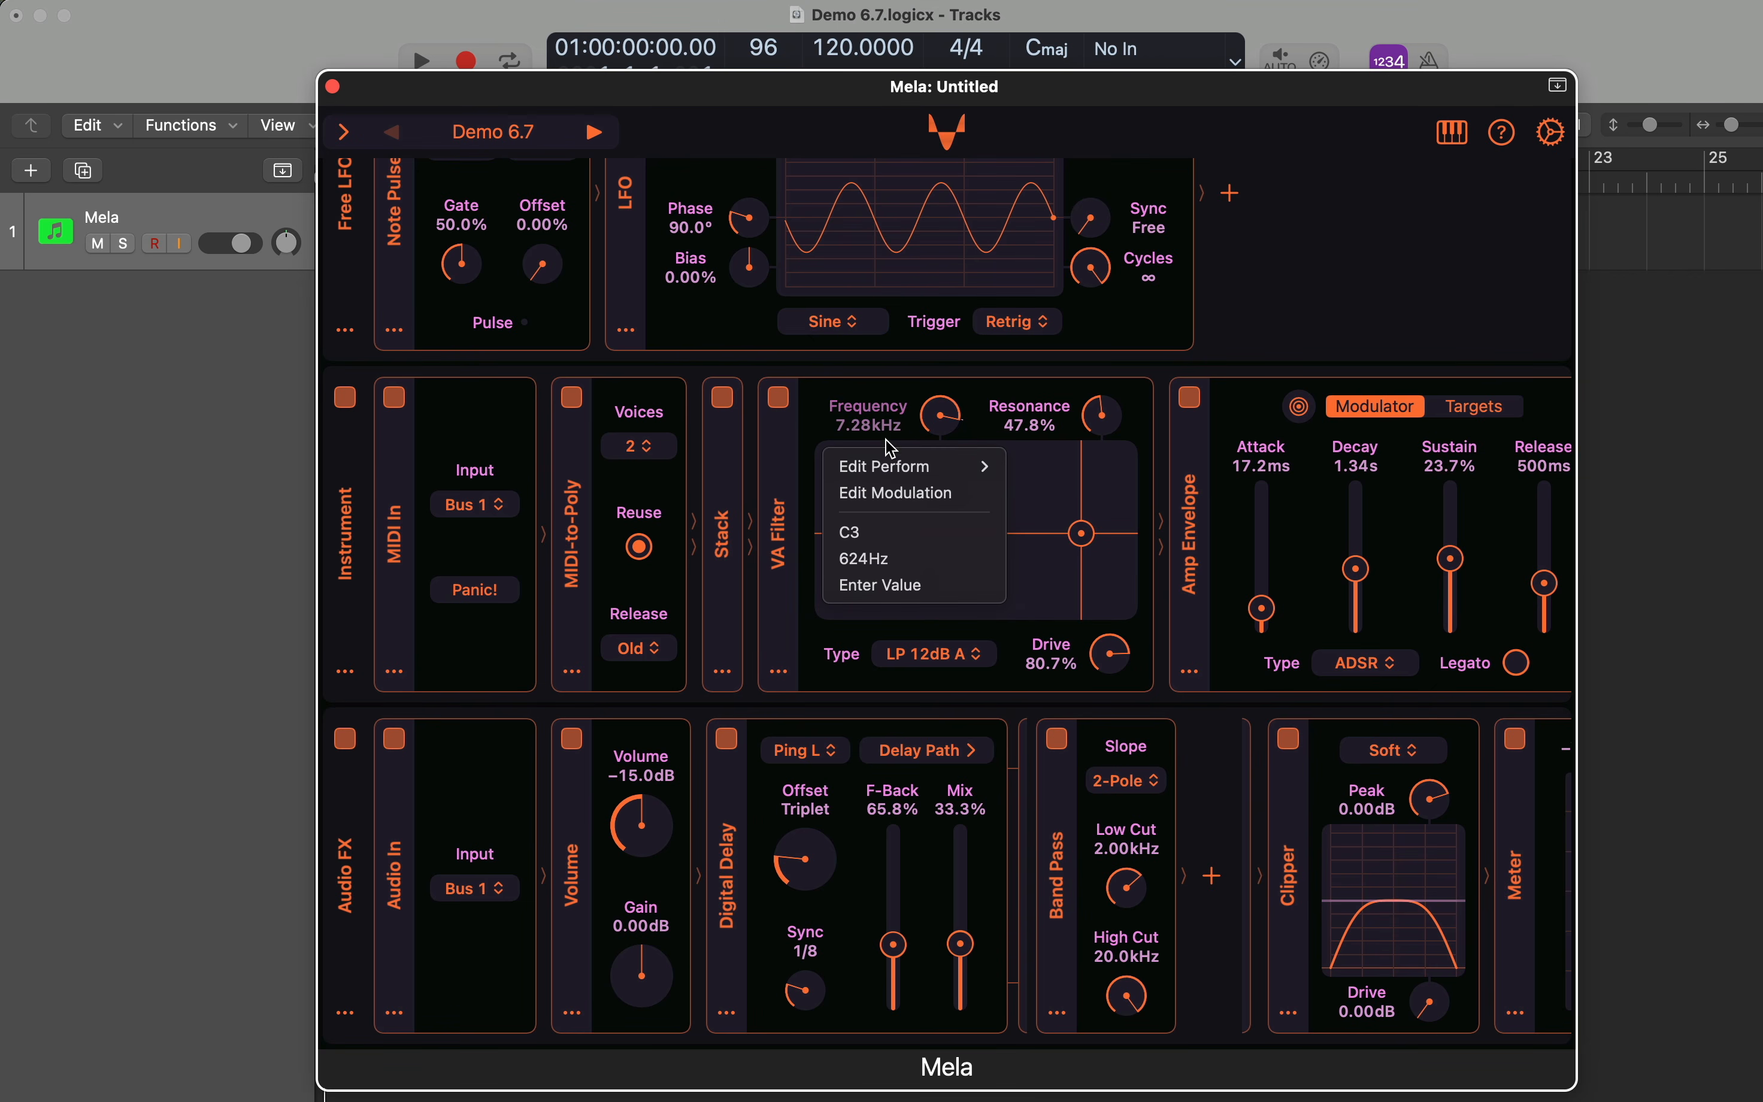
pyautogui.click(895, 540)
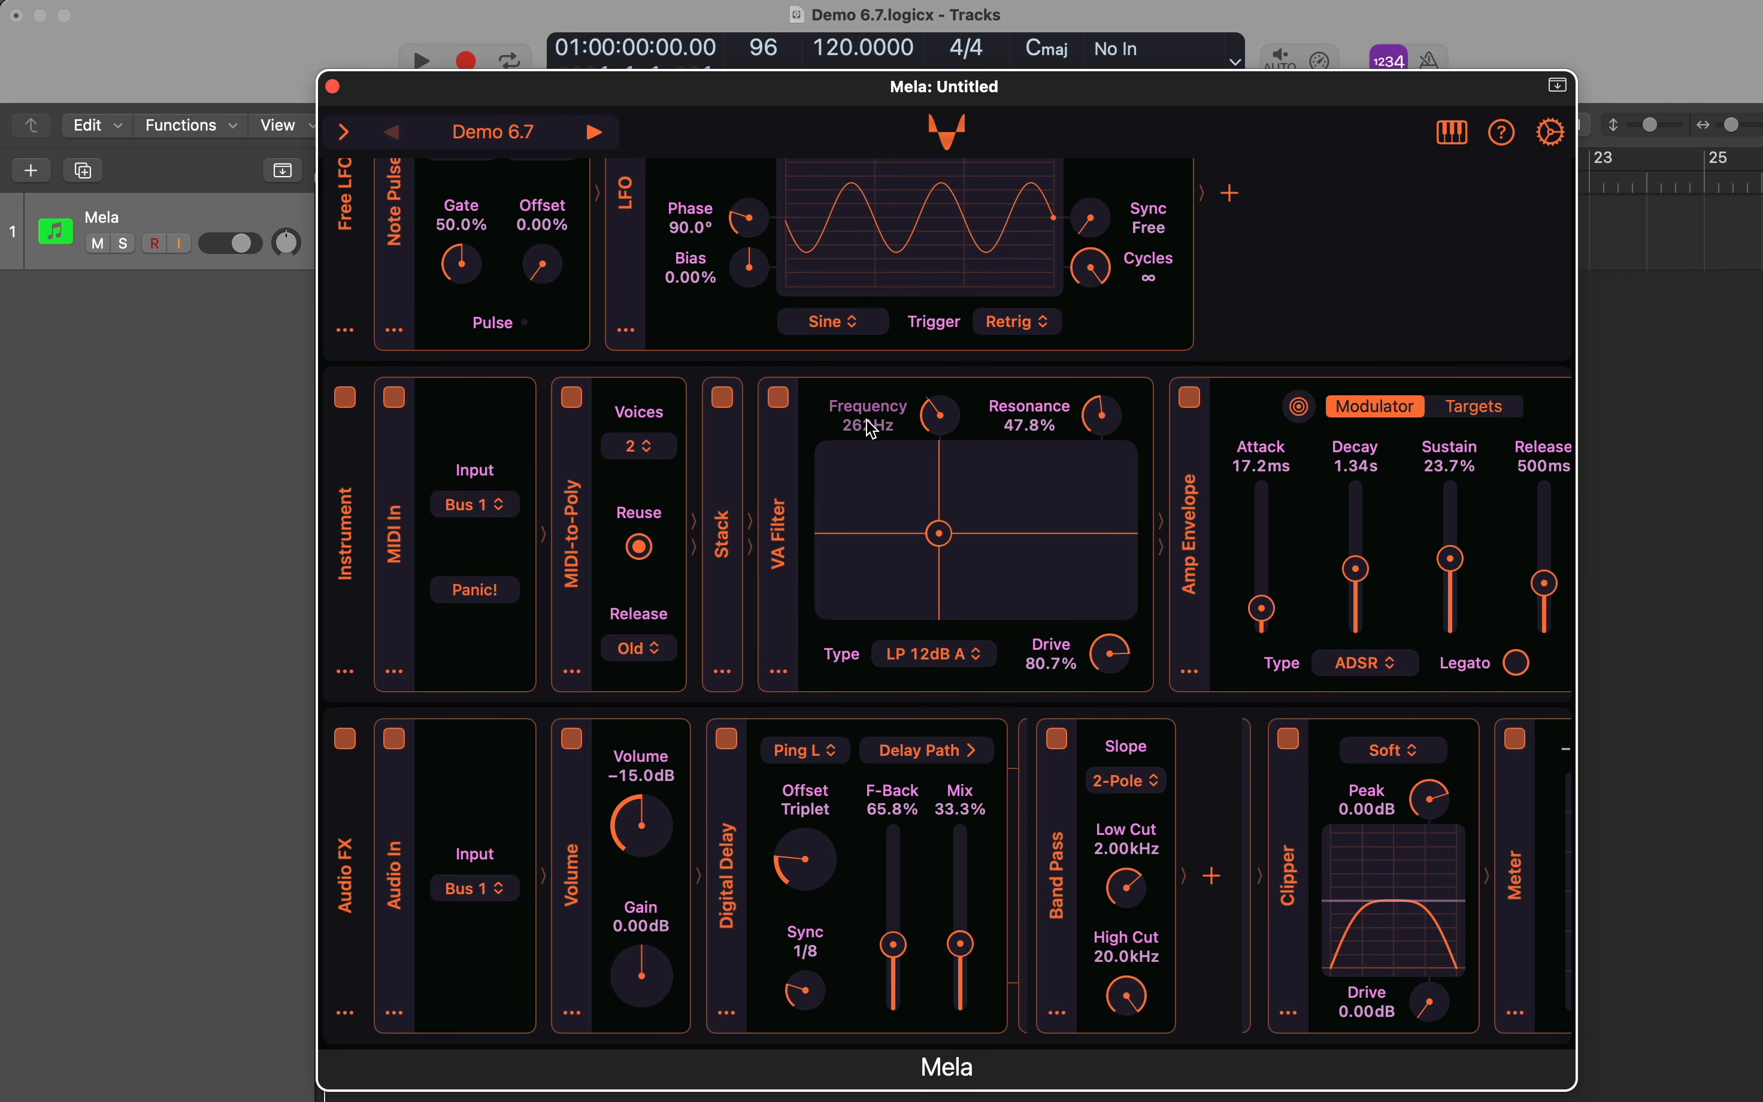
# - Review the preset values offered for the VA Filter's Frequency and the Digital Delay's Offset
pyautogui.rightClick(868, 426)
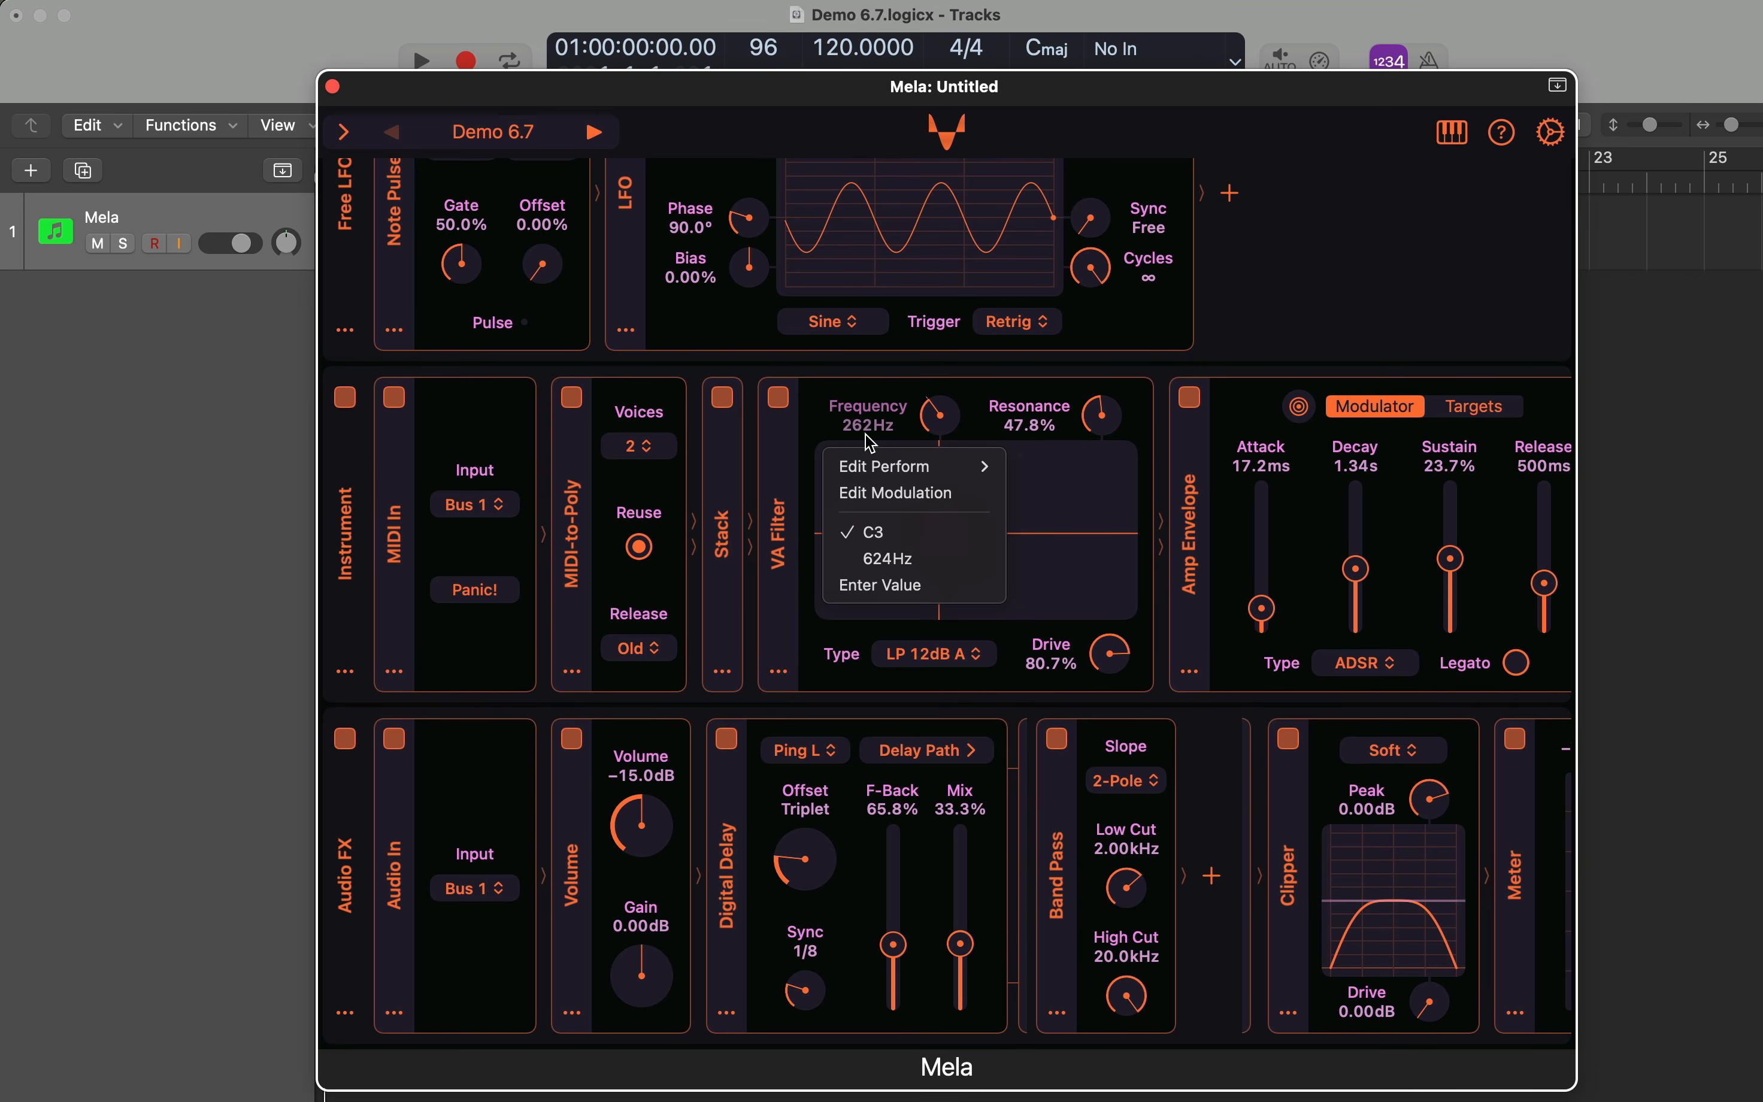
pyautogui.click(1271, 336)
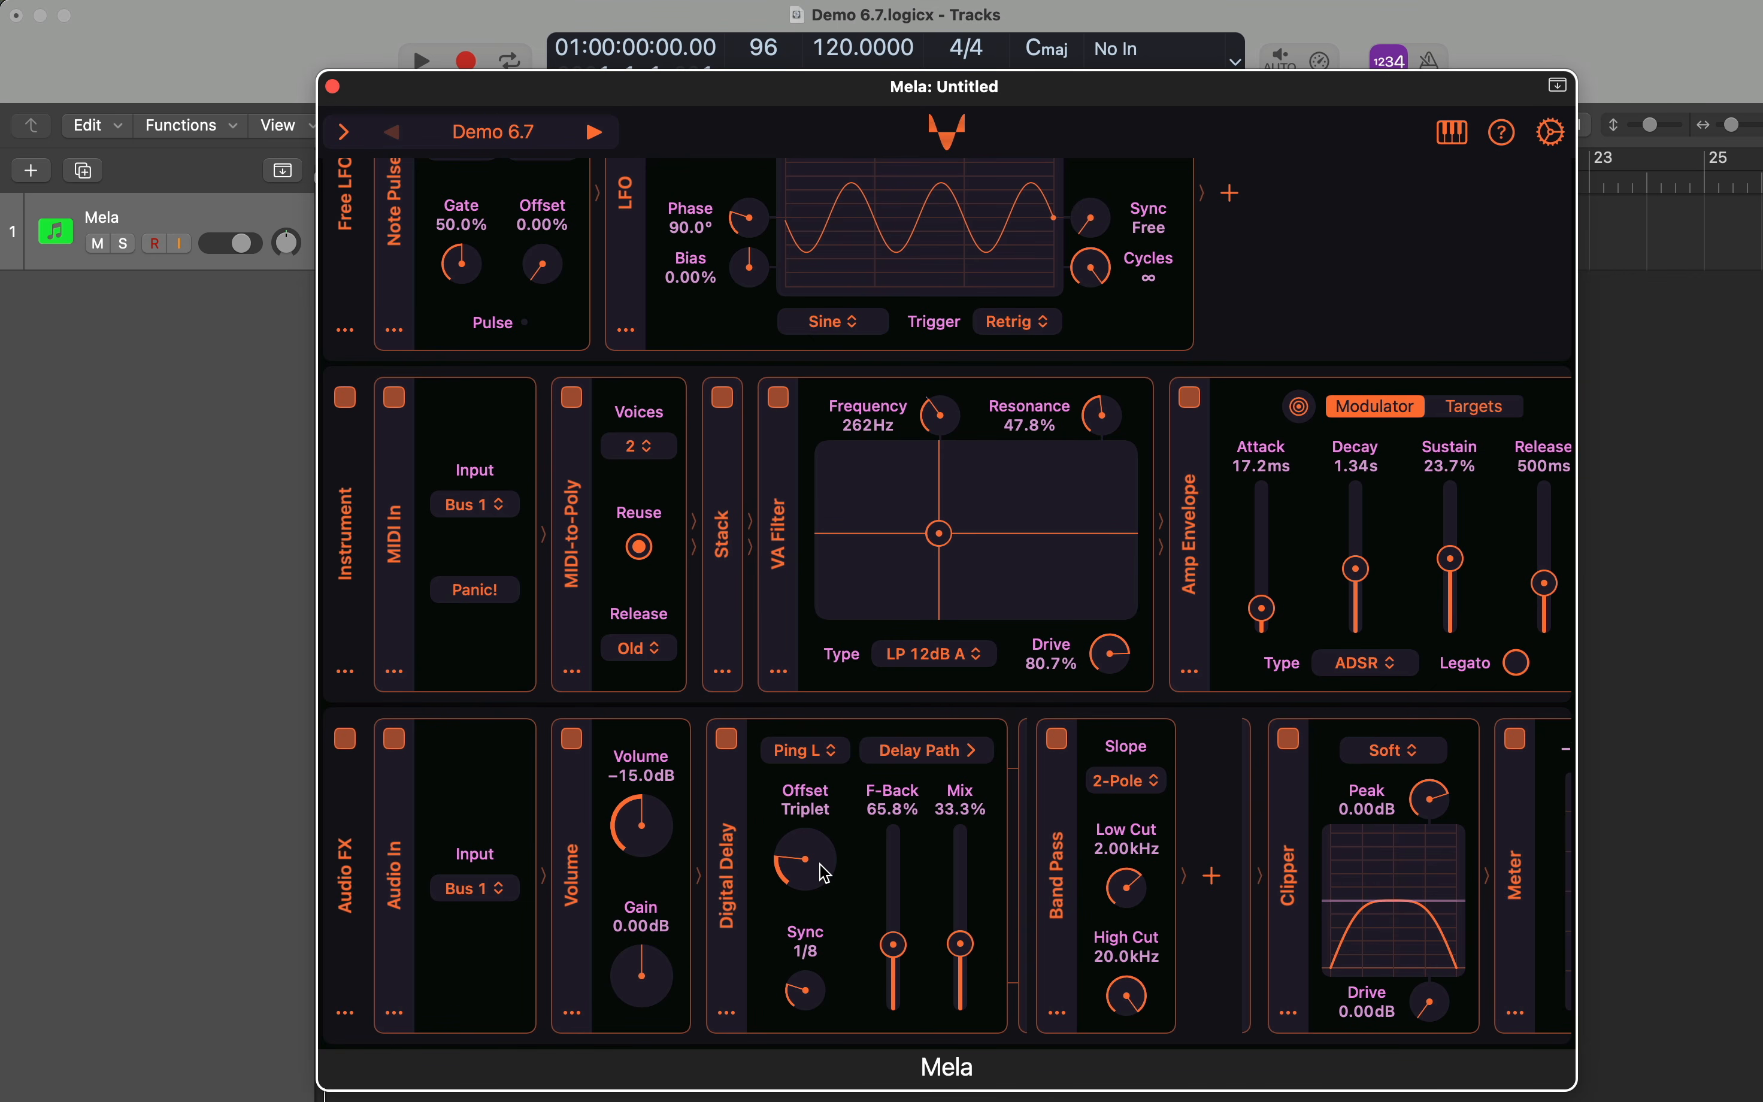
pyautogui.rightClick(809, 803)
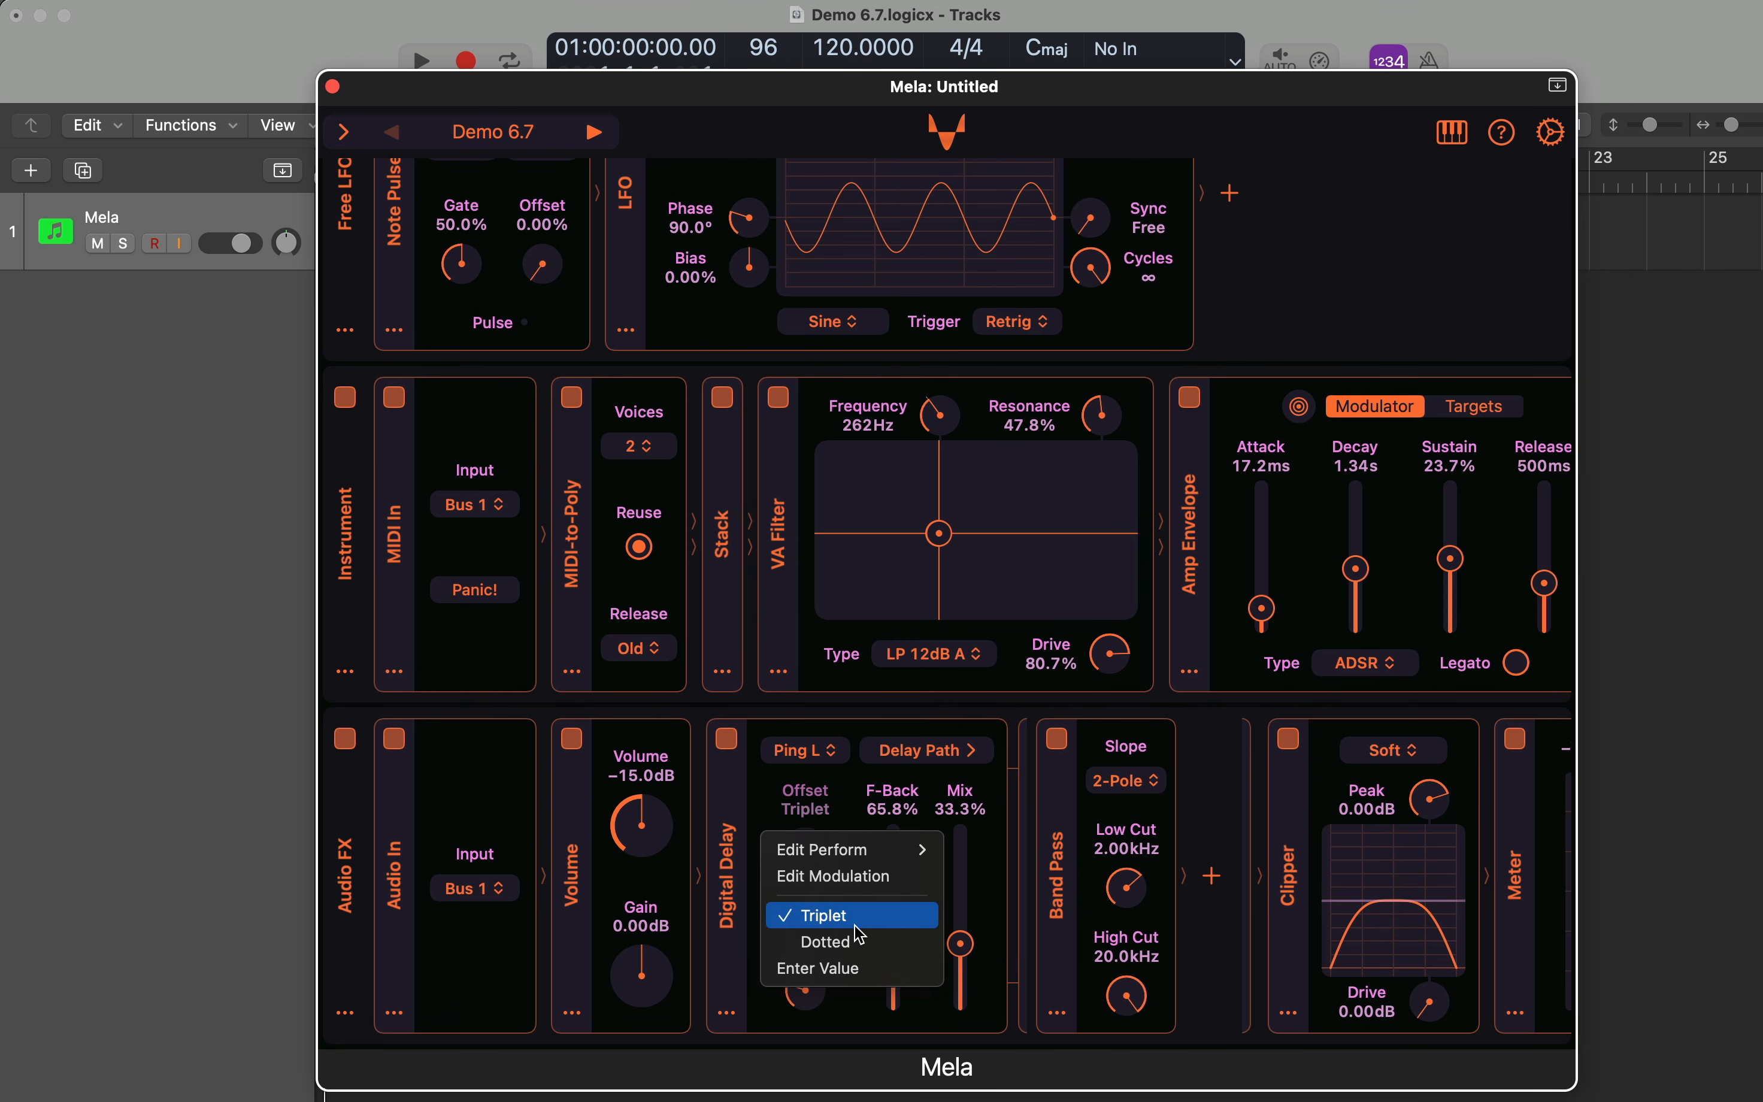
pyautogui.click(855, 827)
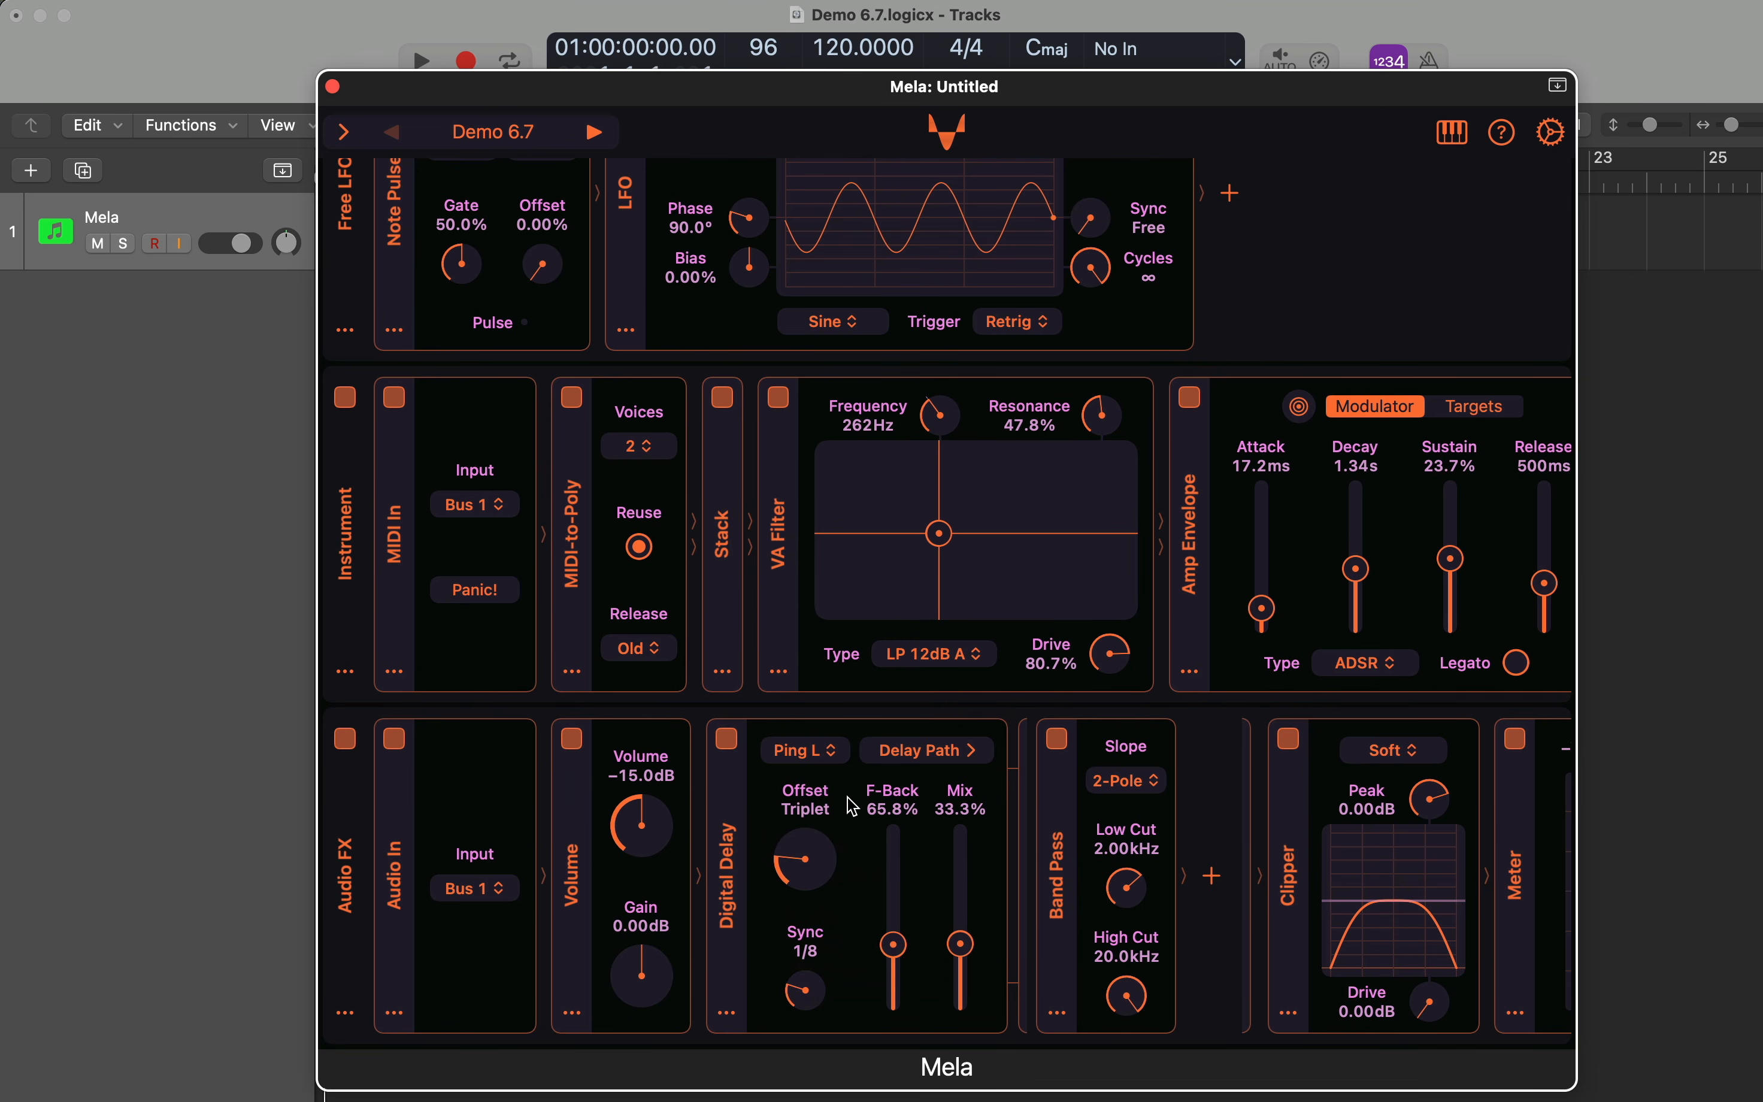
# - Set the Note Chance module's Chance to the 1/3 preset, and switch it back to 2/3
pyautogui.scroll(10, 855, 808)
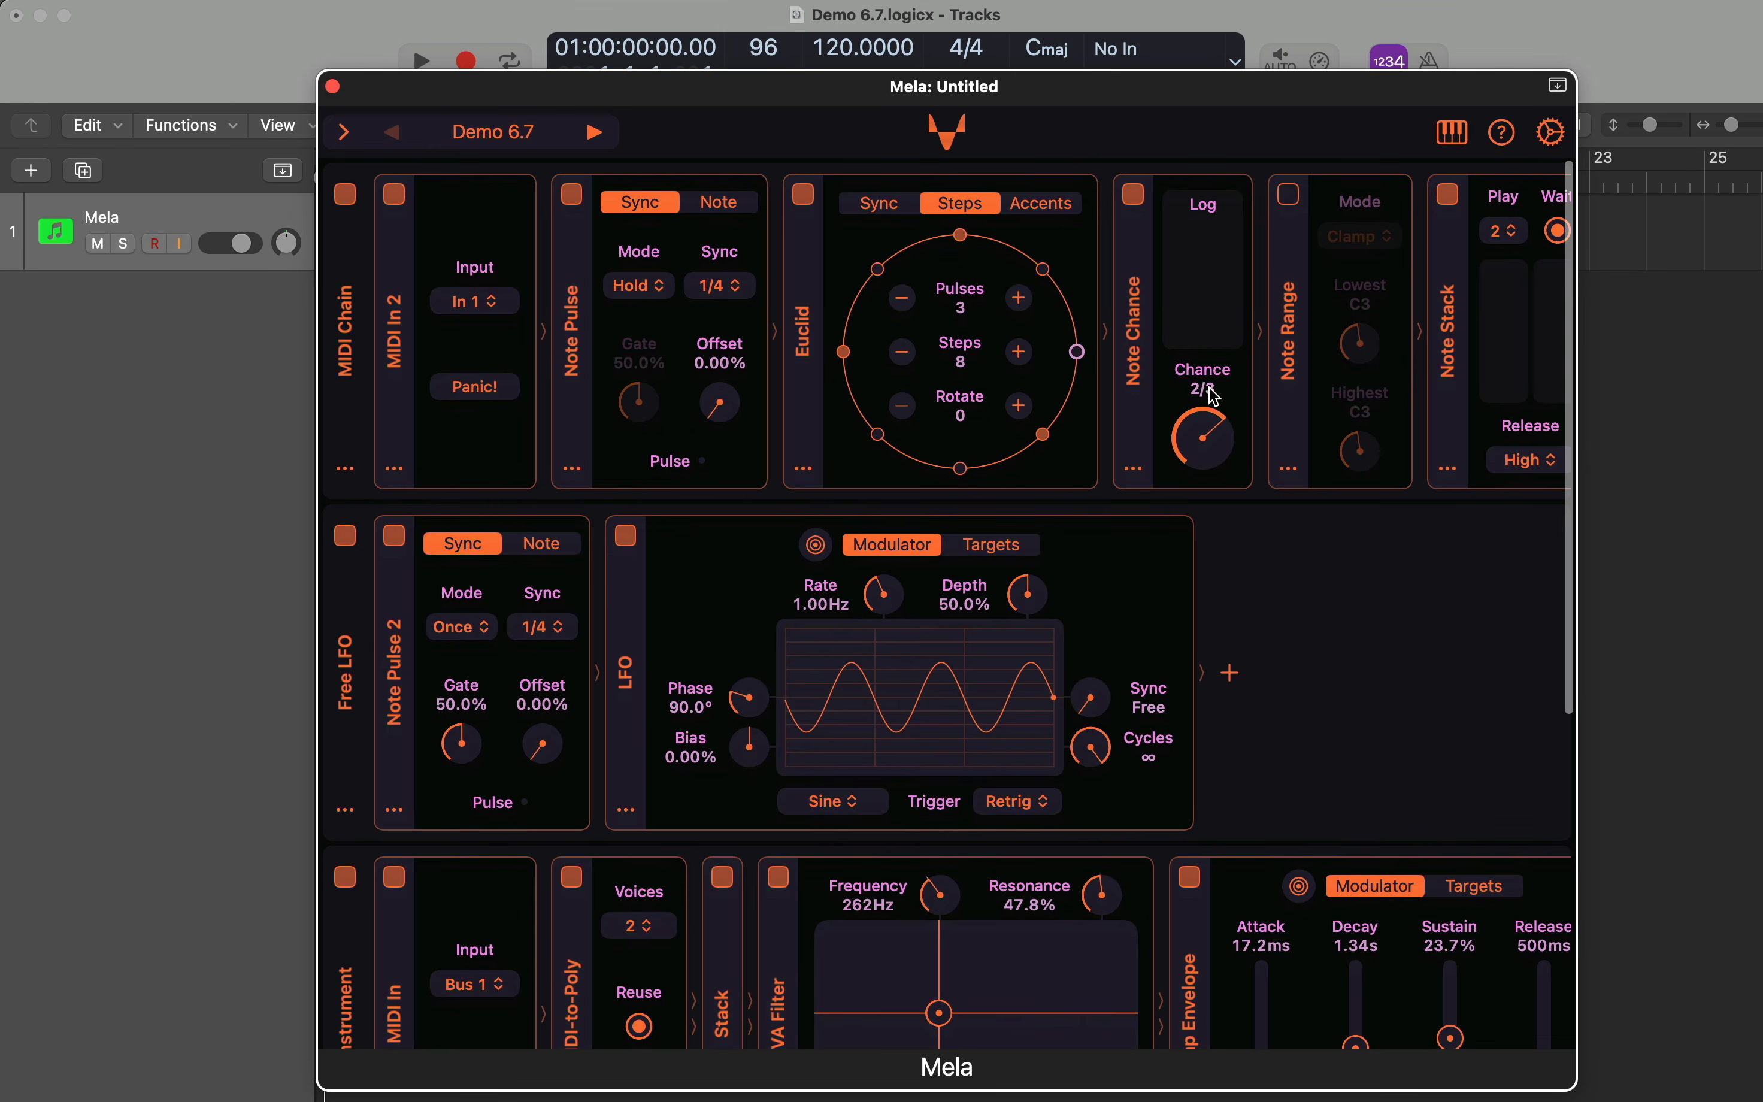
pyautogui.rightClick(1215, 397)
pyautogui.click(1242, 494)
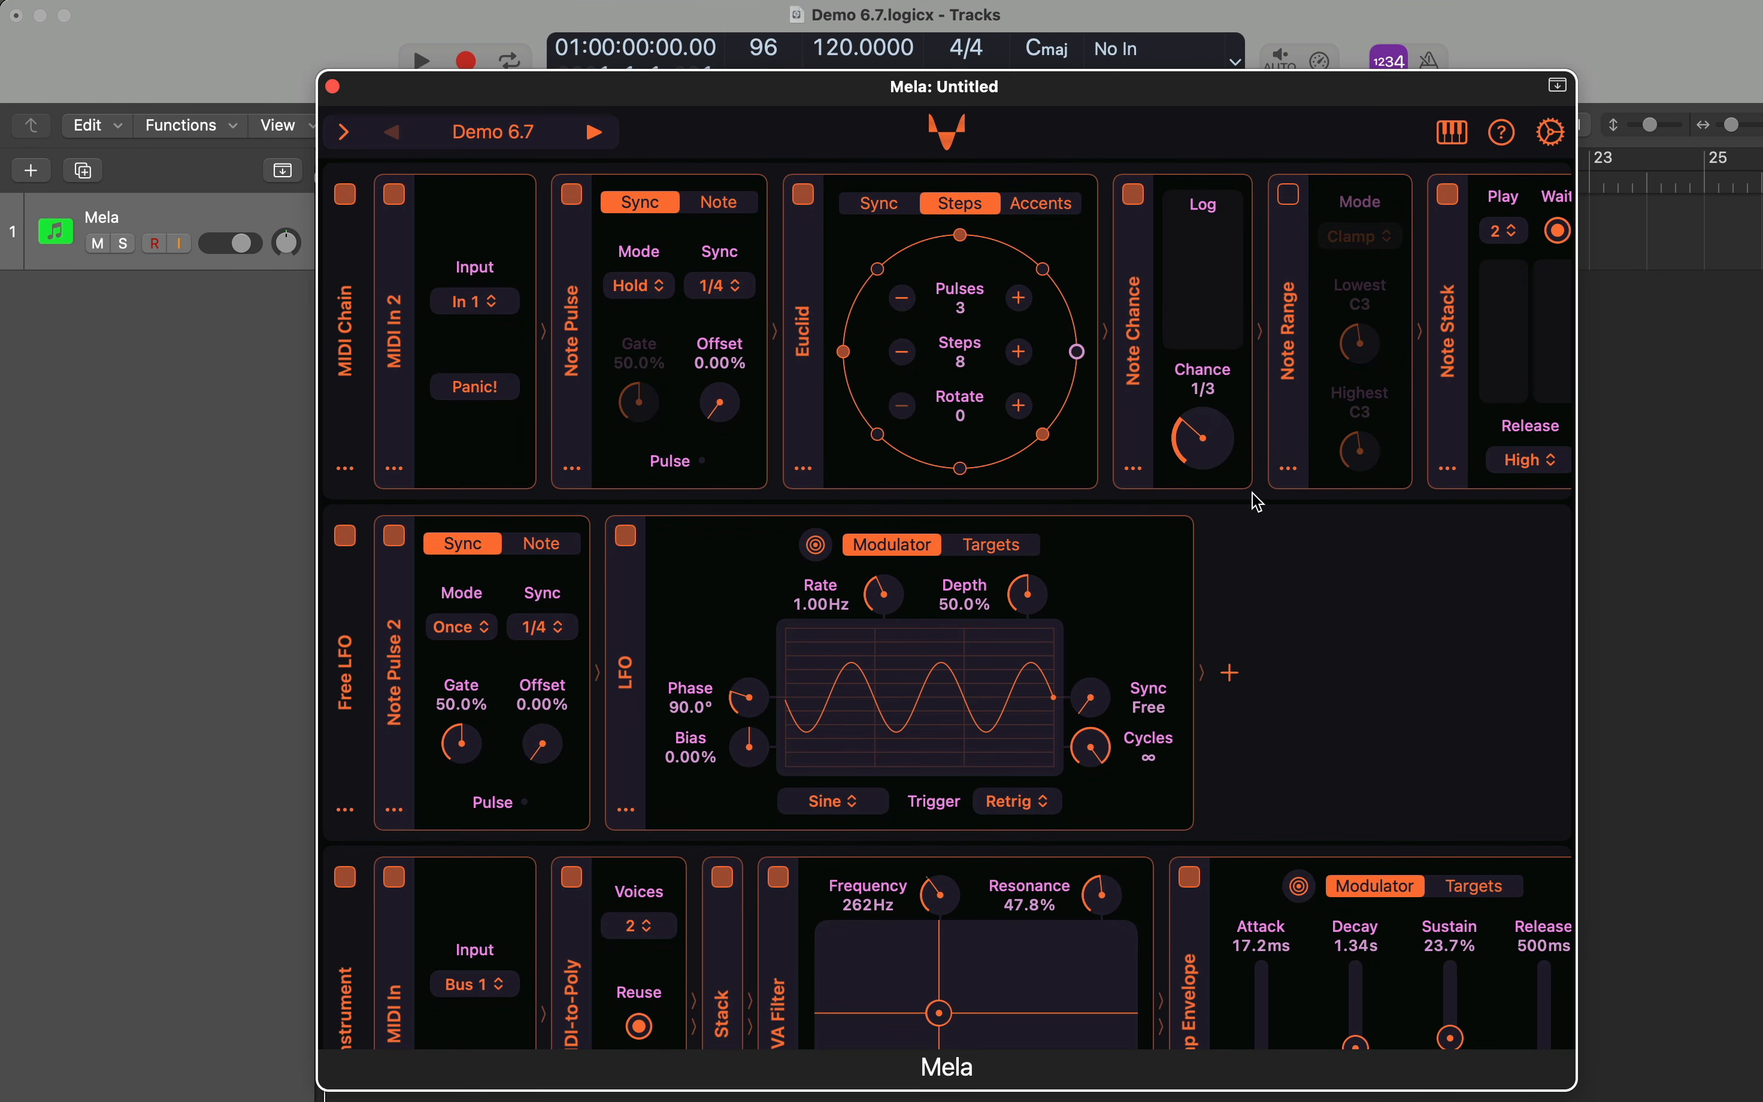
pyautogui.rightClick(1195, 408)
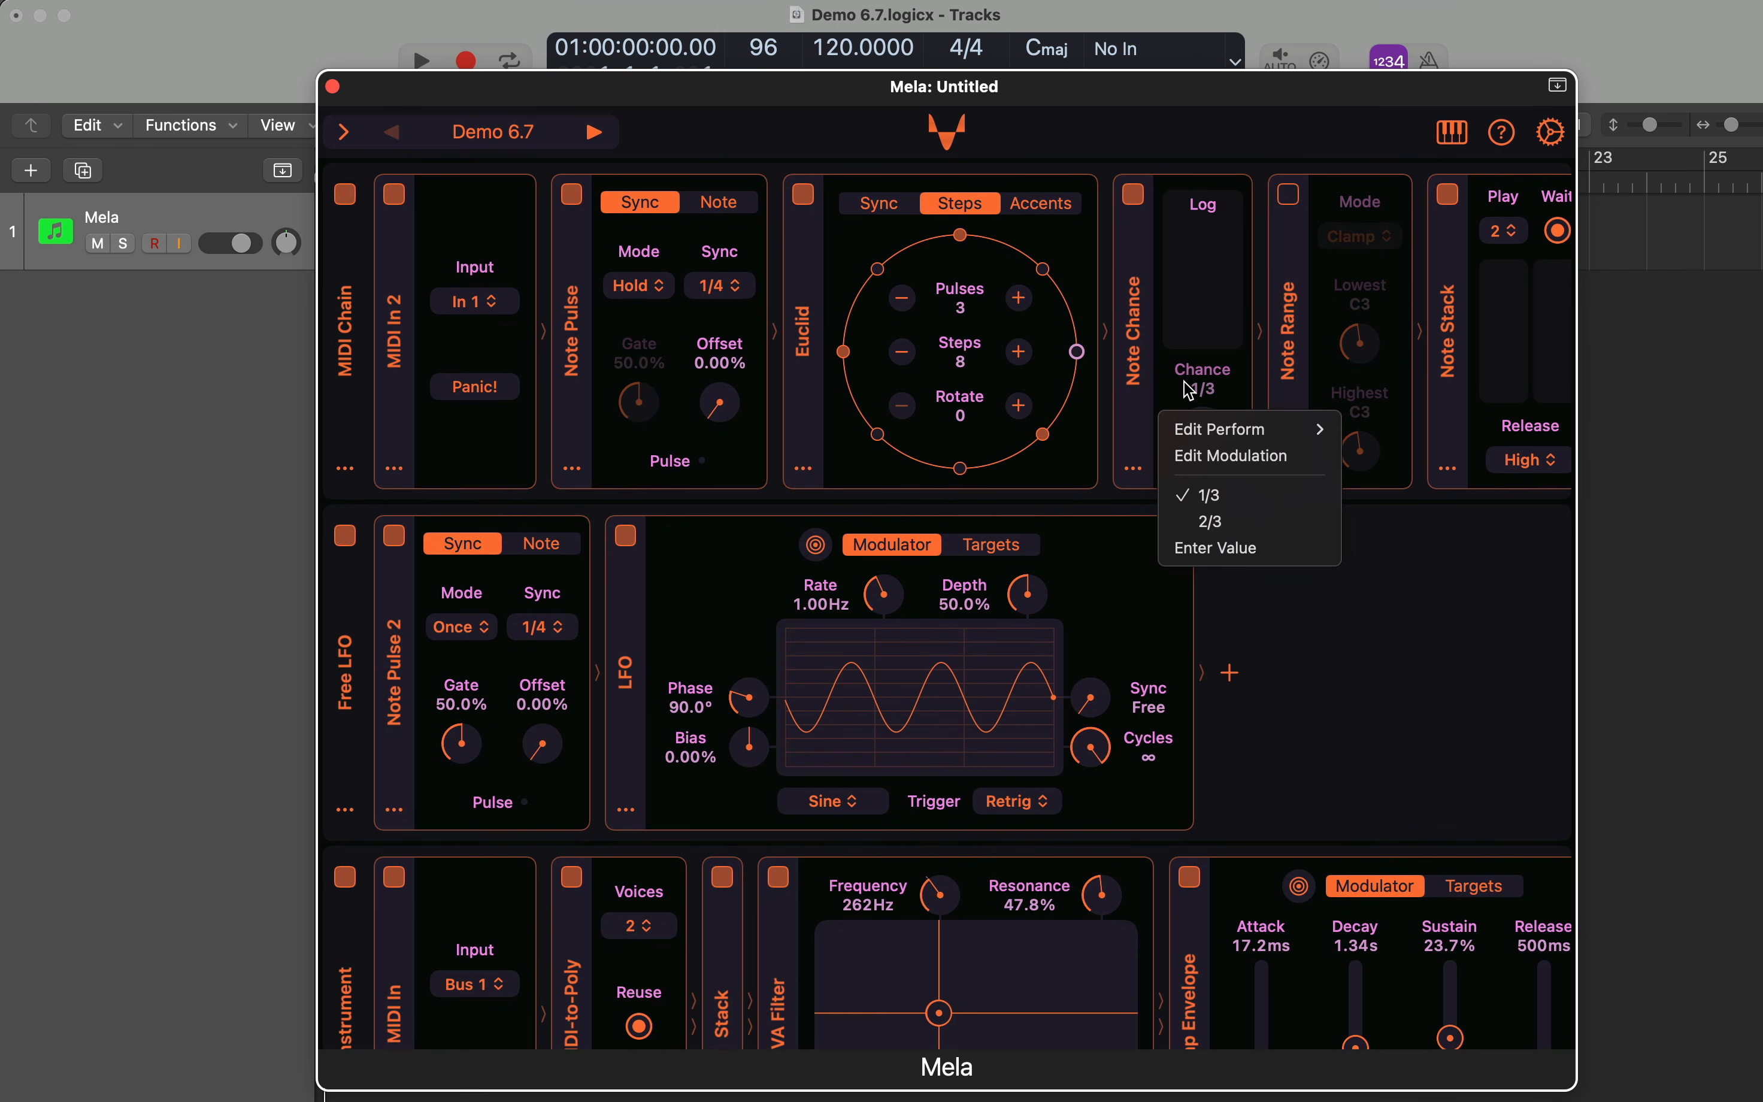
pyautogui.click(1211, 517)
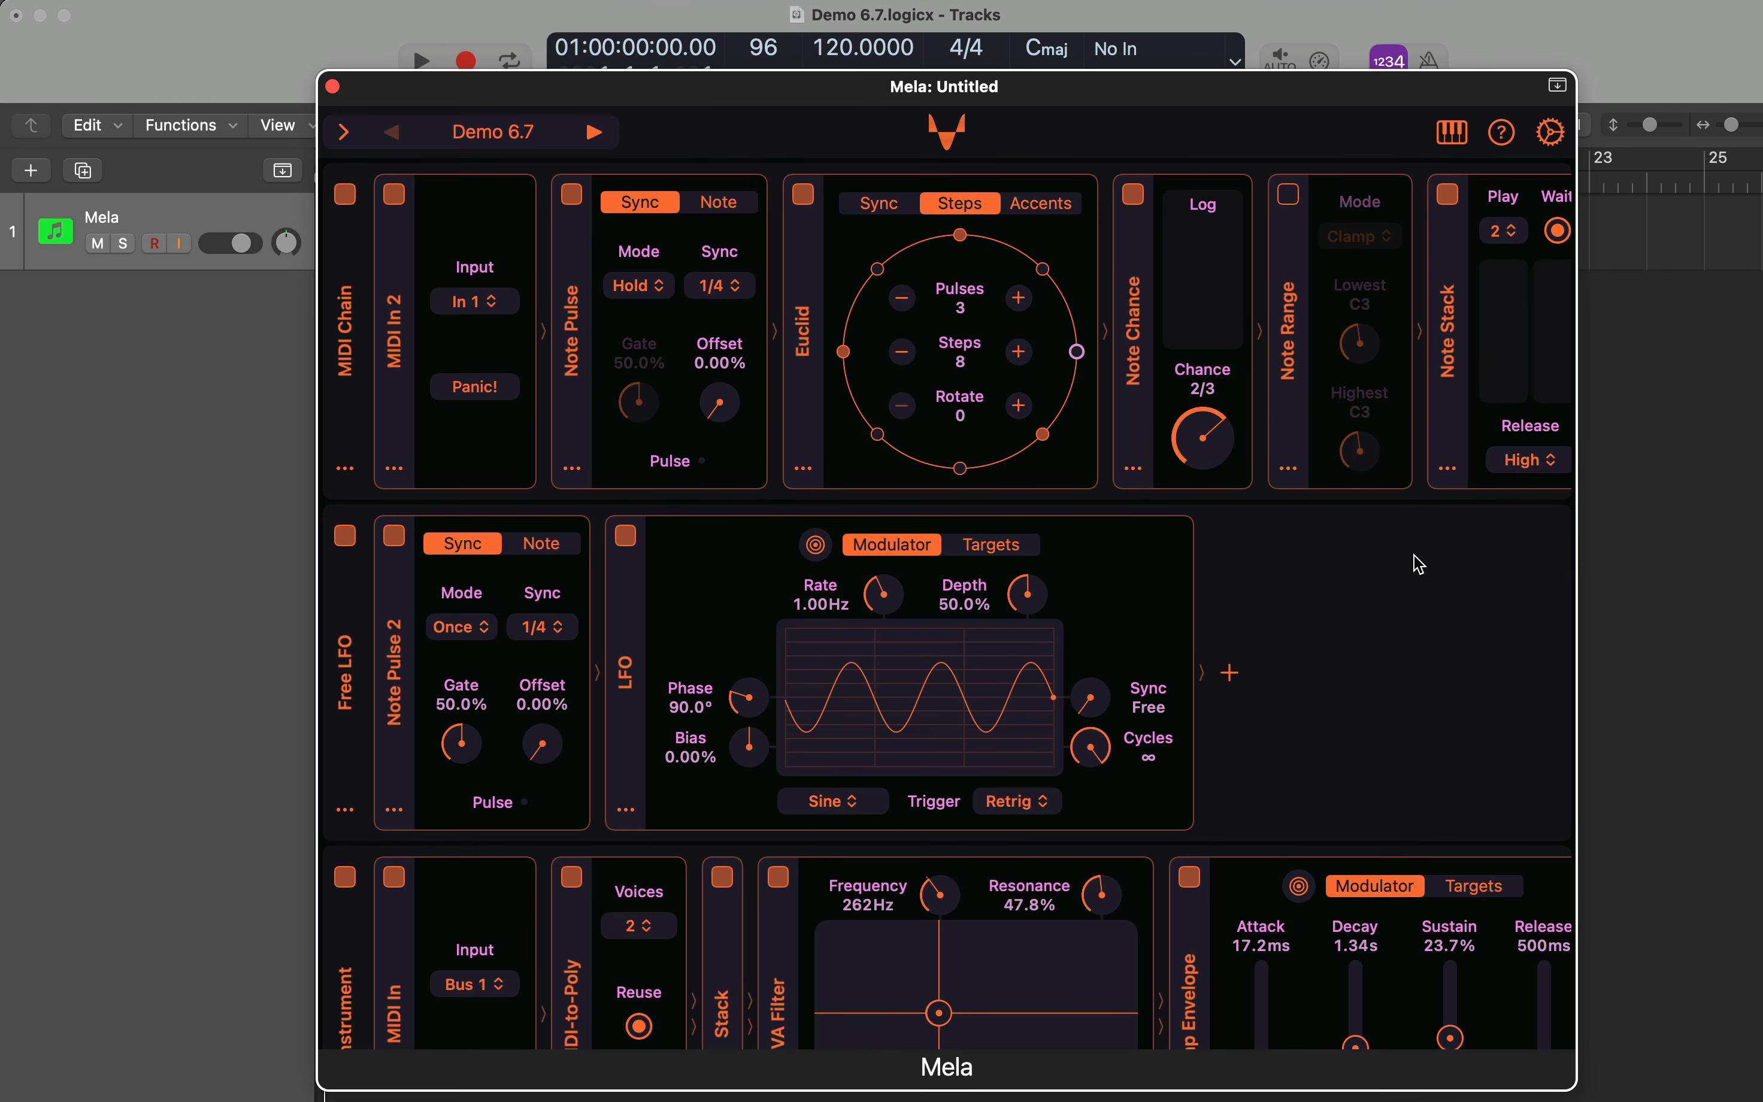
# - Set the LFO's Rate to 1.5 Hz by value entry
pyautogui.scroll(-10, 1419, 564)
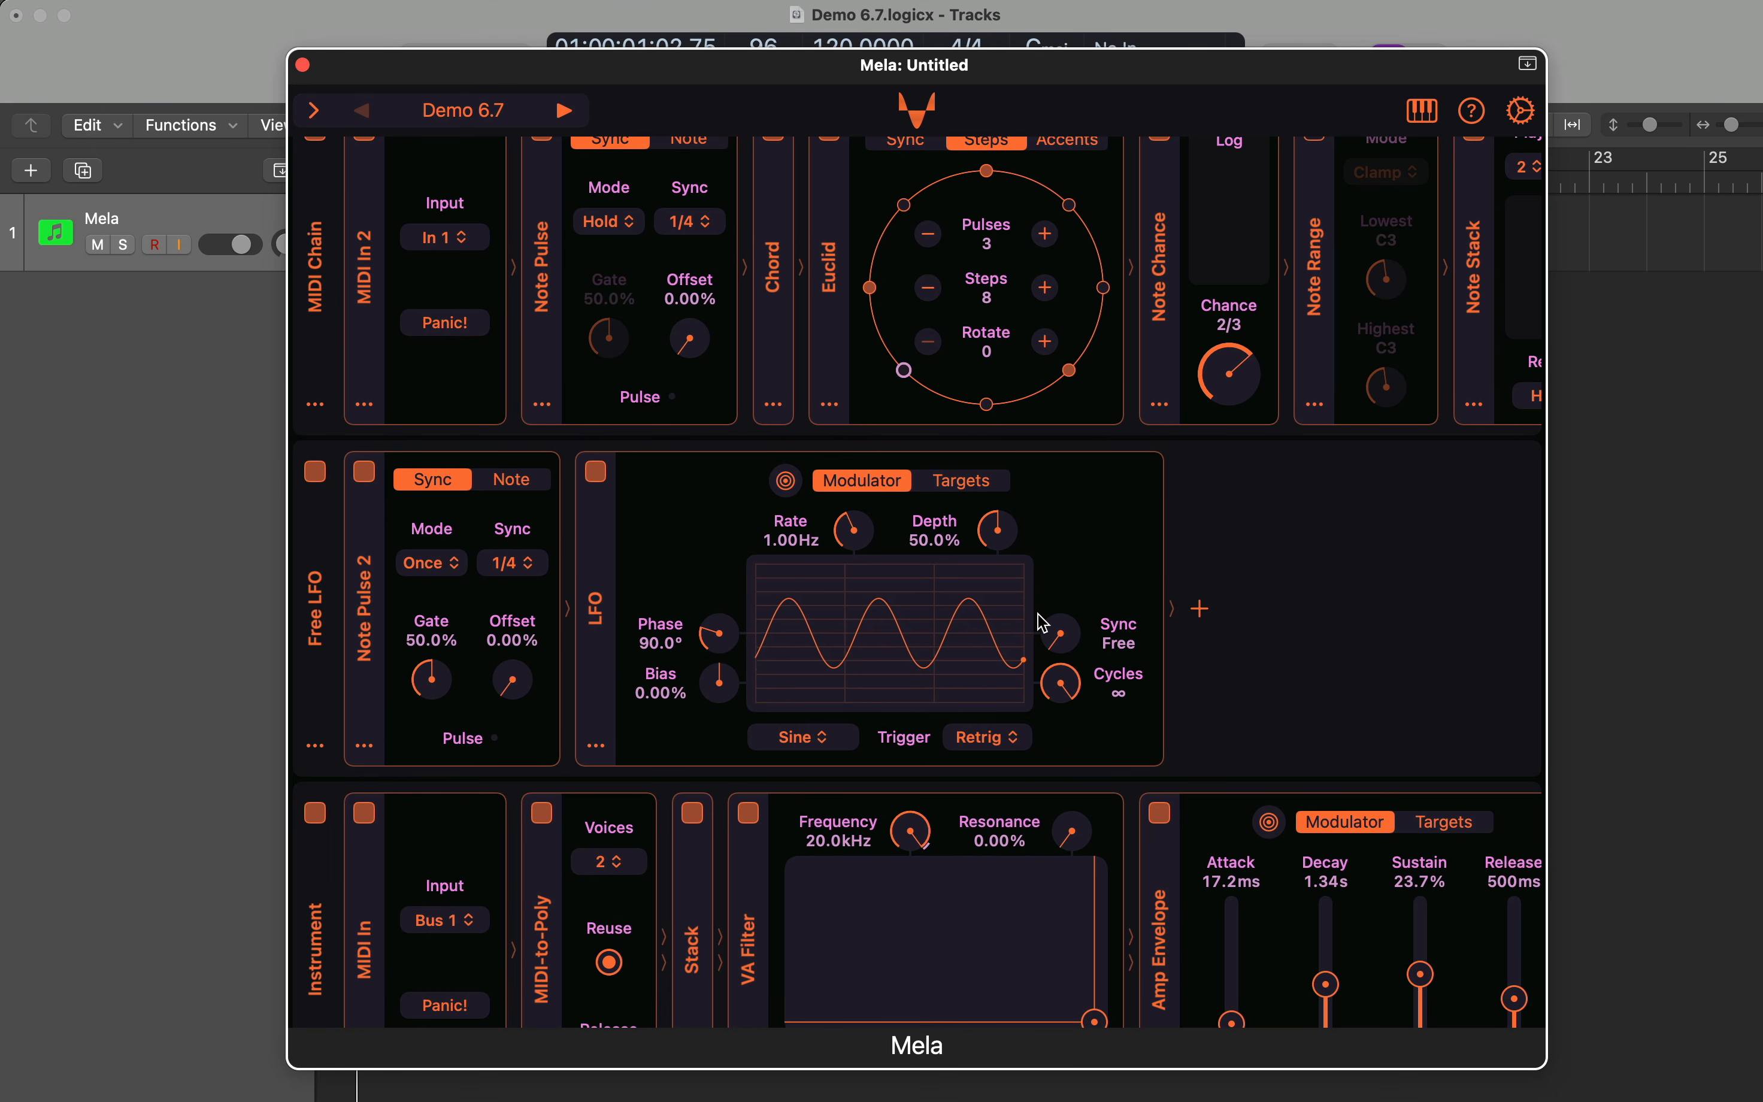
pyautogui.rightClick(814, 538)
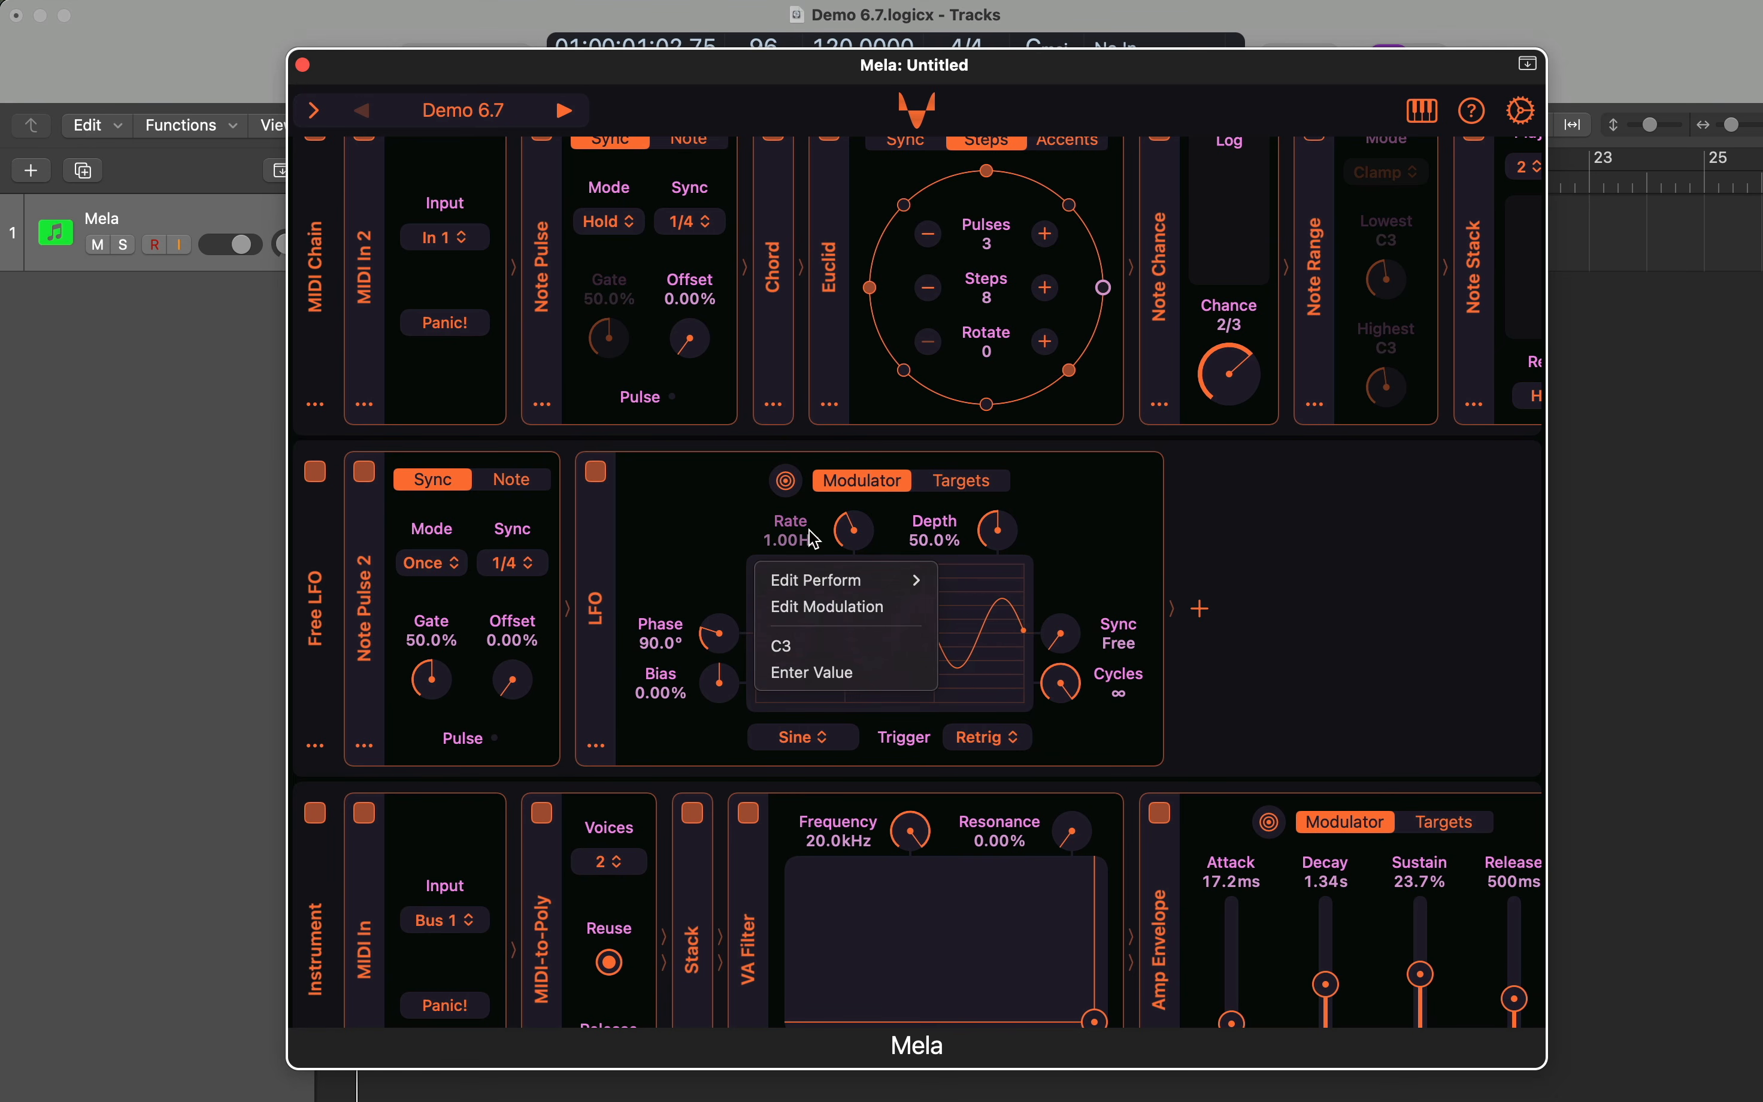
pyautogui.click(819, 674)
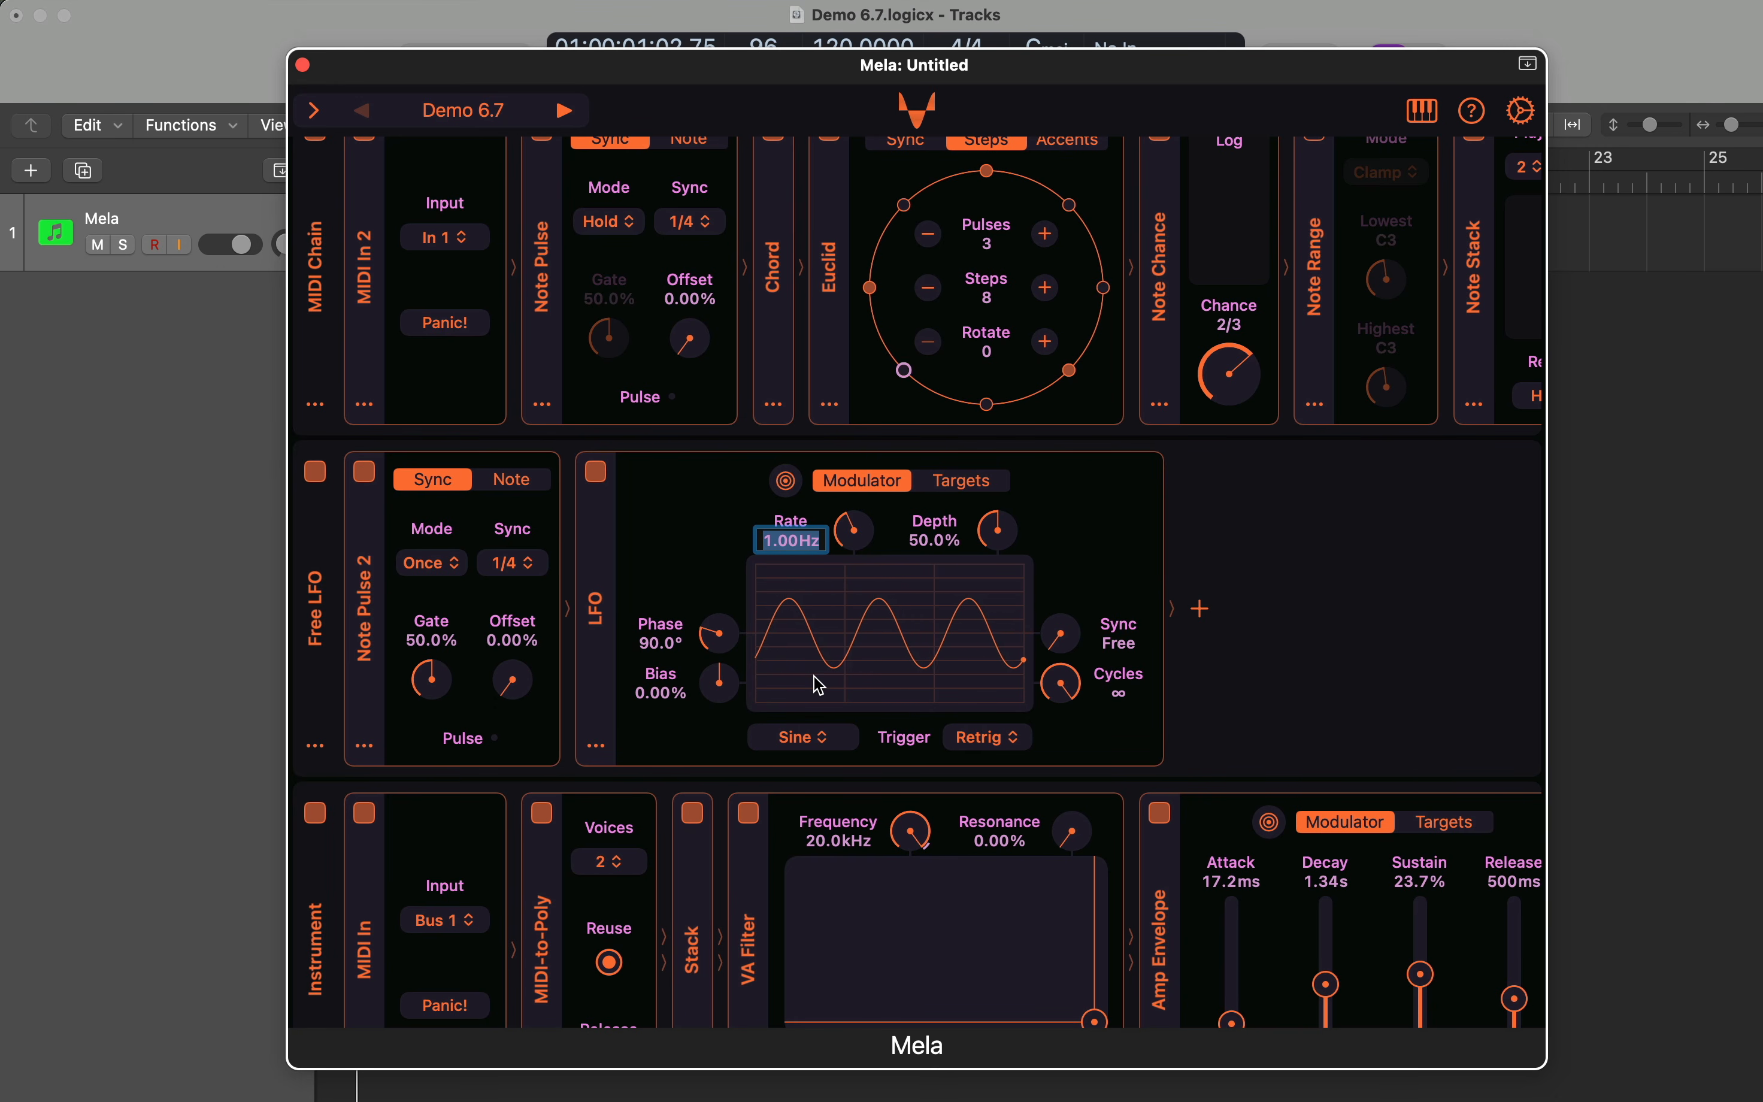
pyautogui.write('1.5')
pyautogui.press('Return')
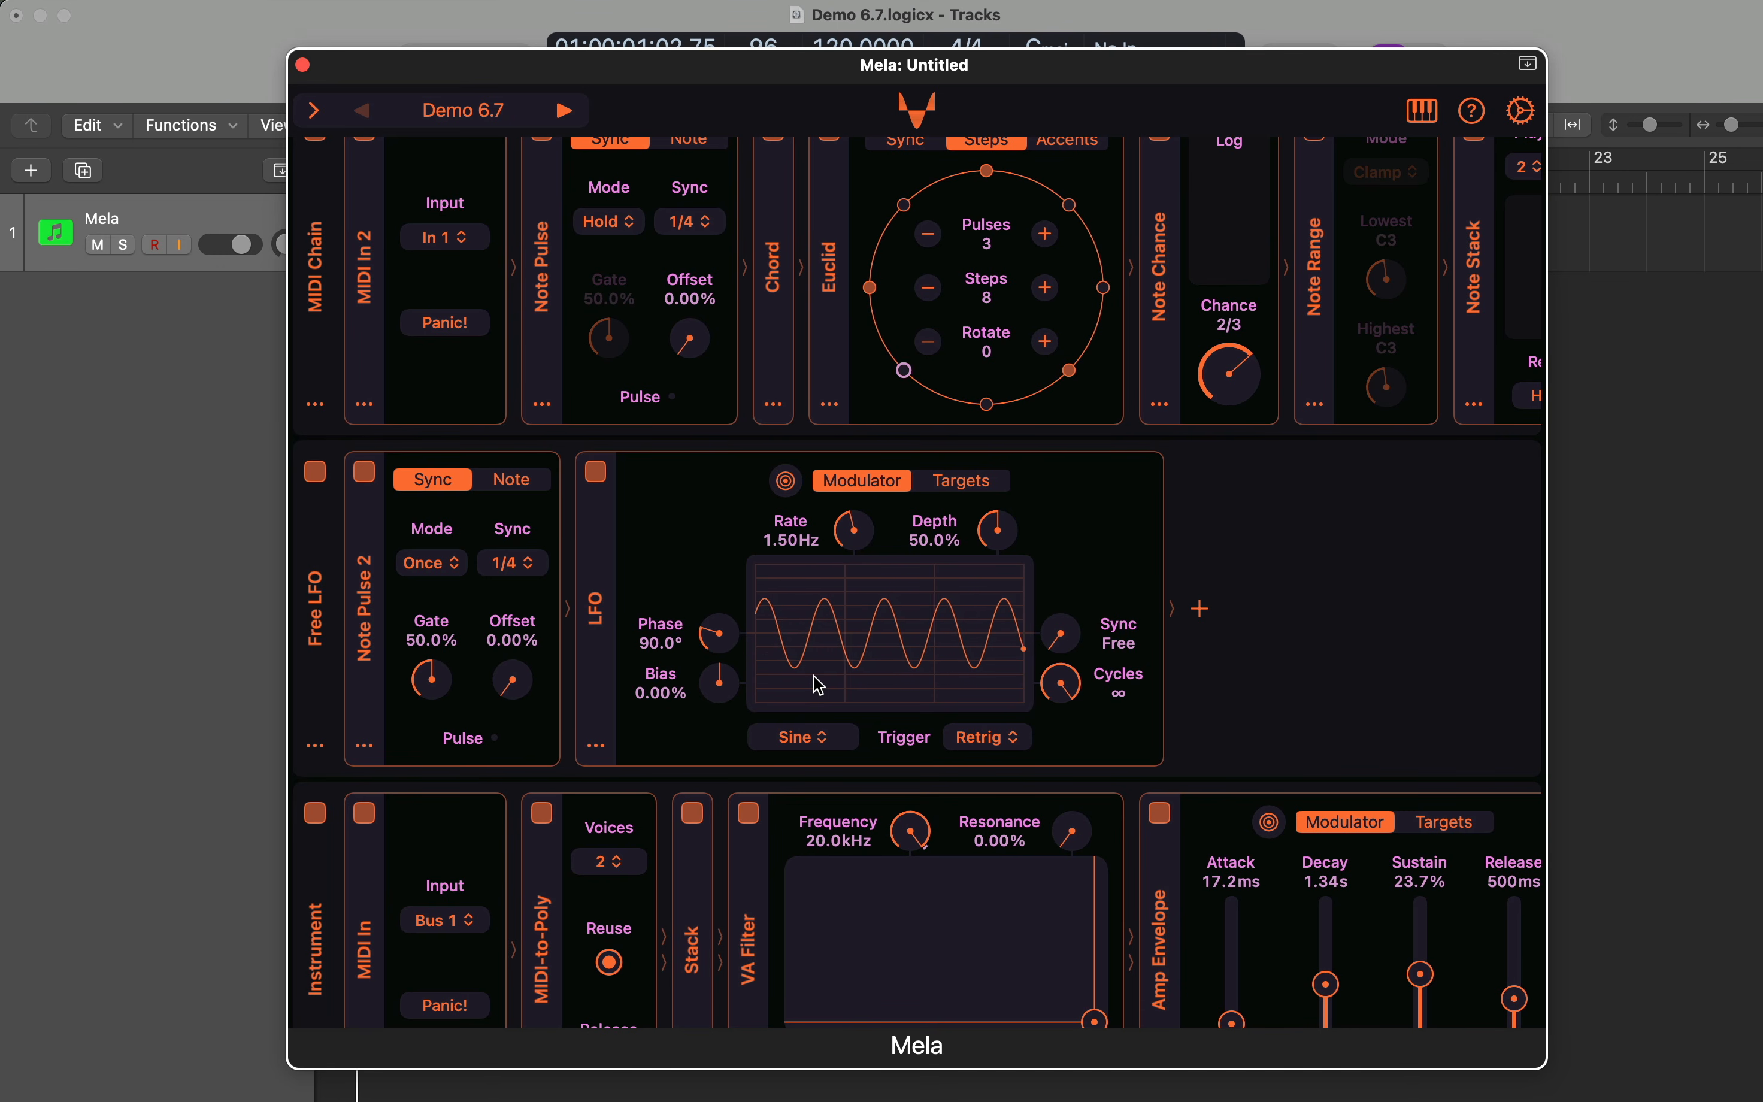
# - Set the LFO's Rate by entering a duration of 2 seconds (2s)
pyautogui.rightClick(790, 542)
pyautogui.click(832, 673)
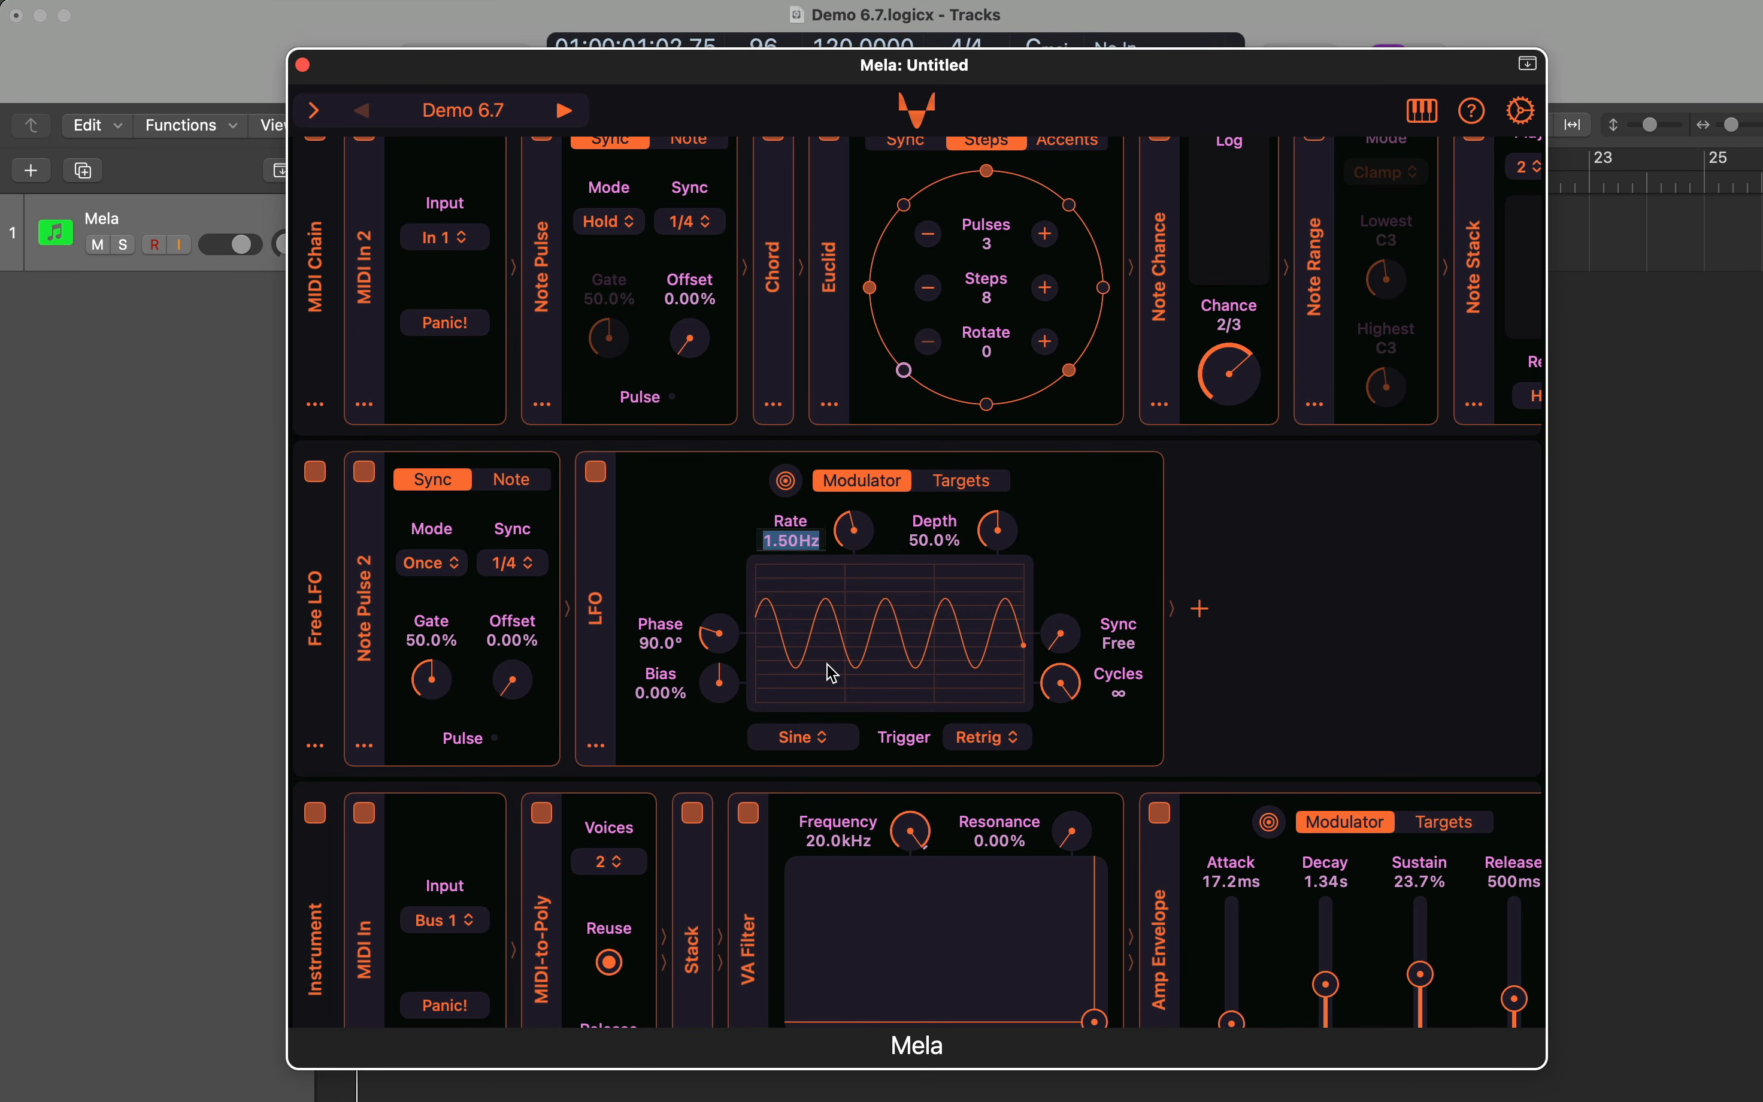
pyautogui.write('2')
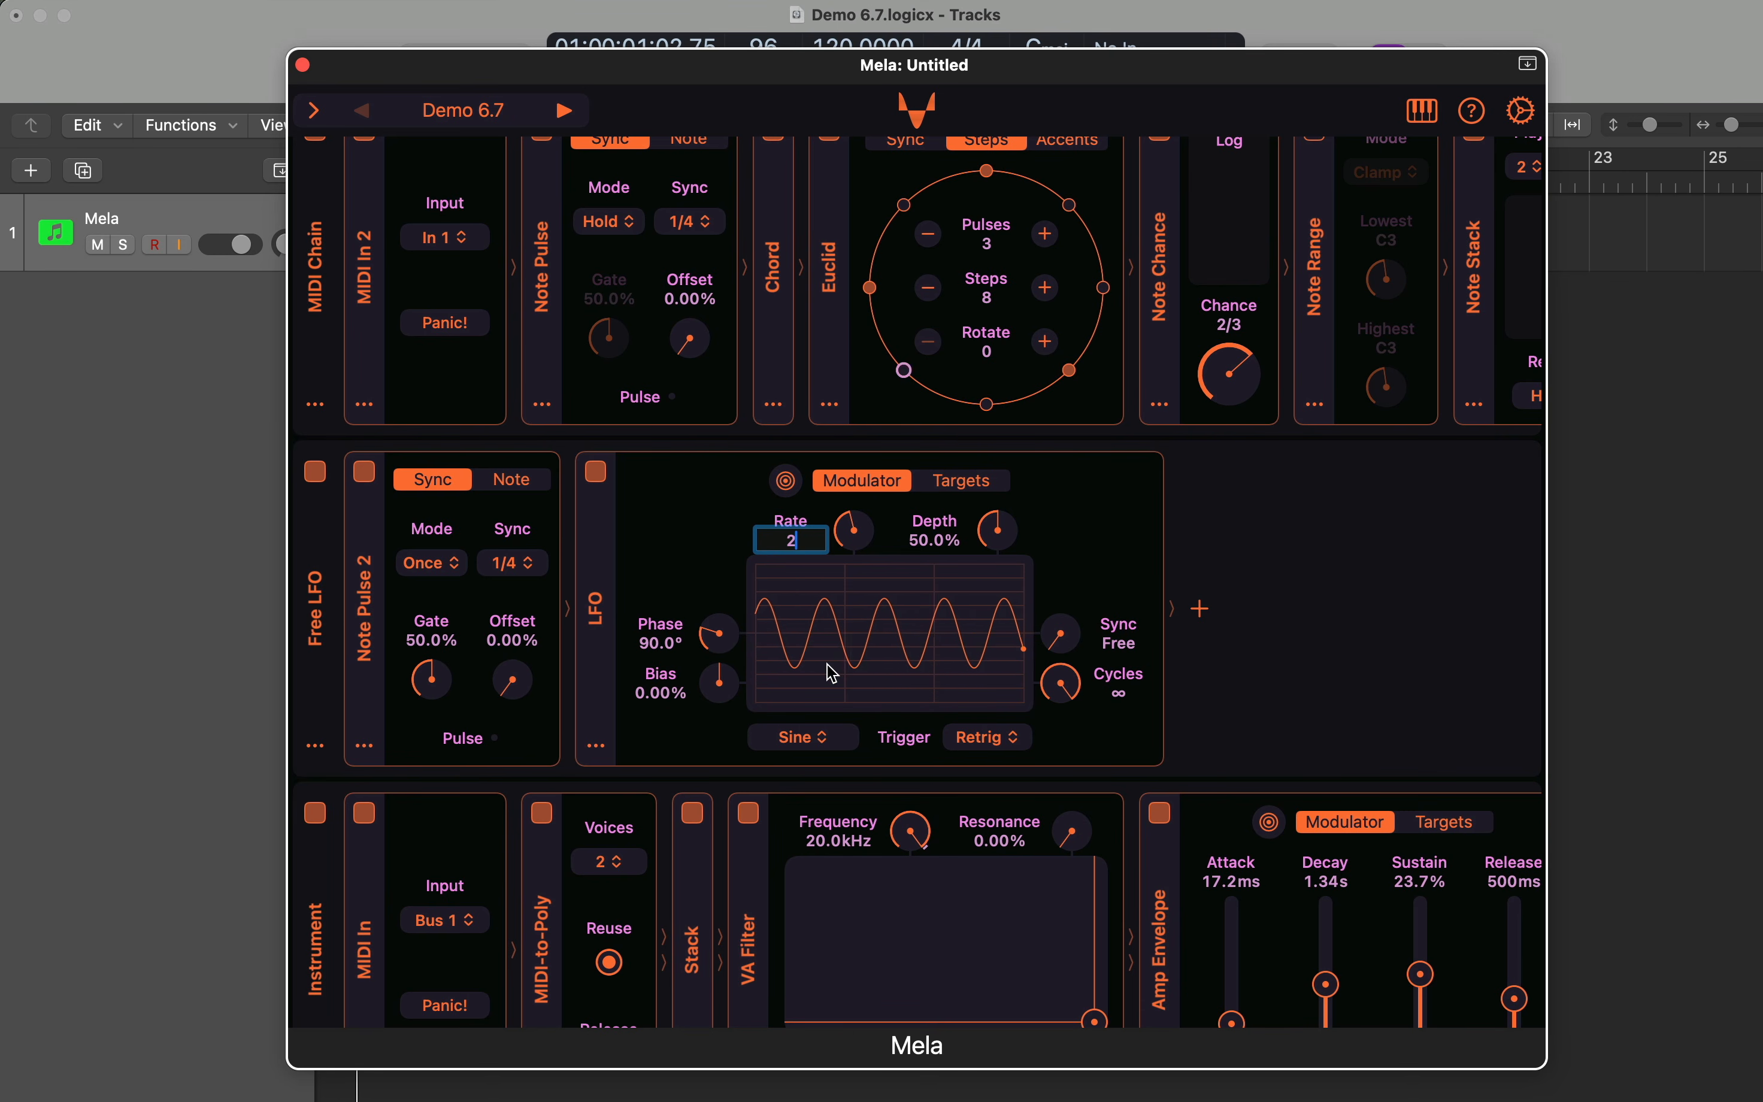
pyautogui.write('s')
pyautogui.press('Return')
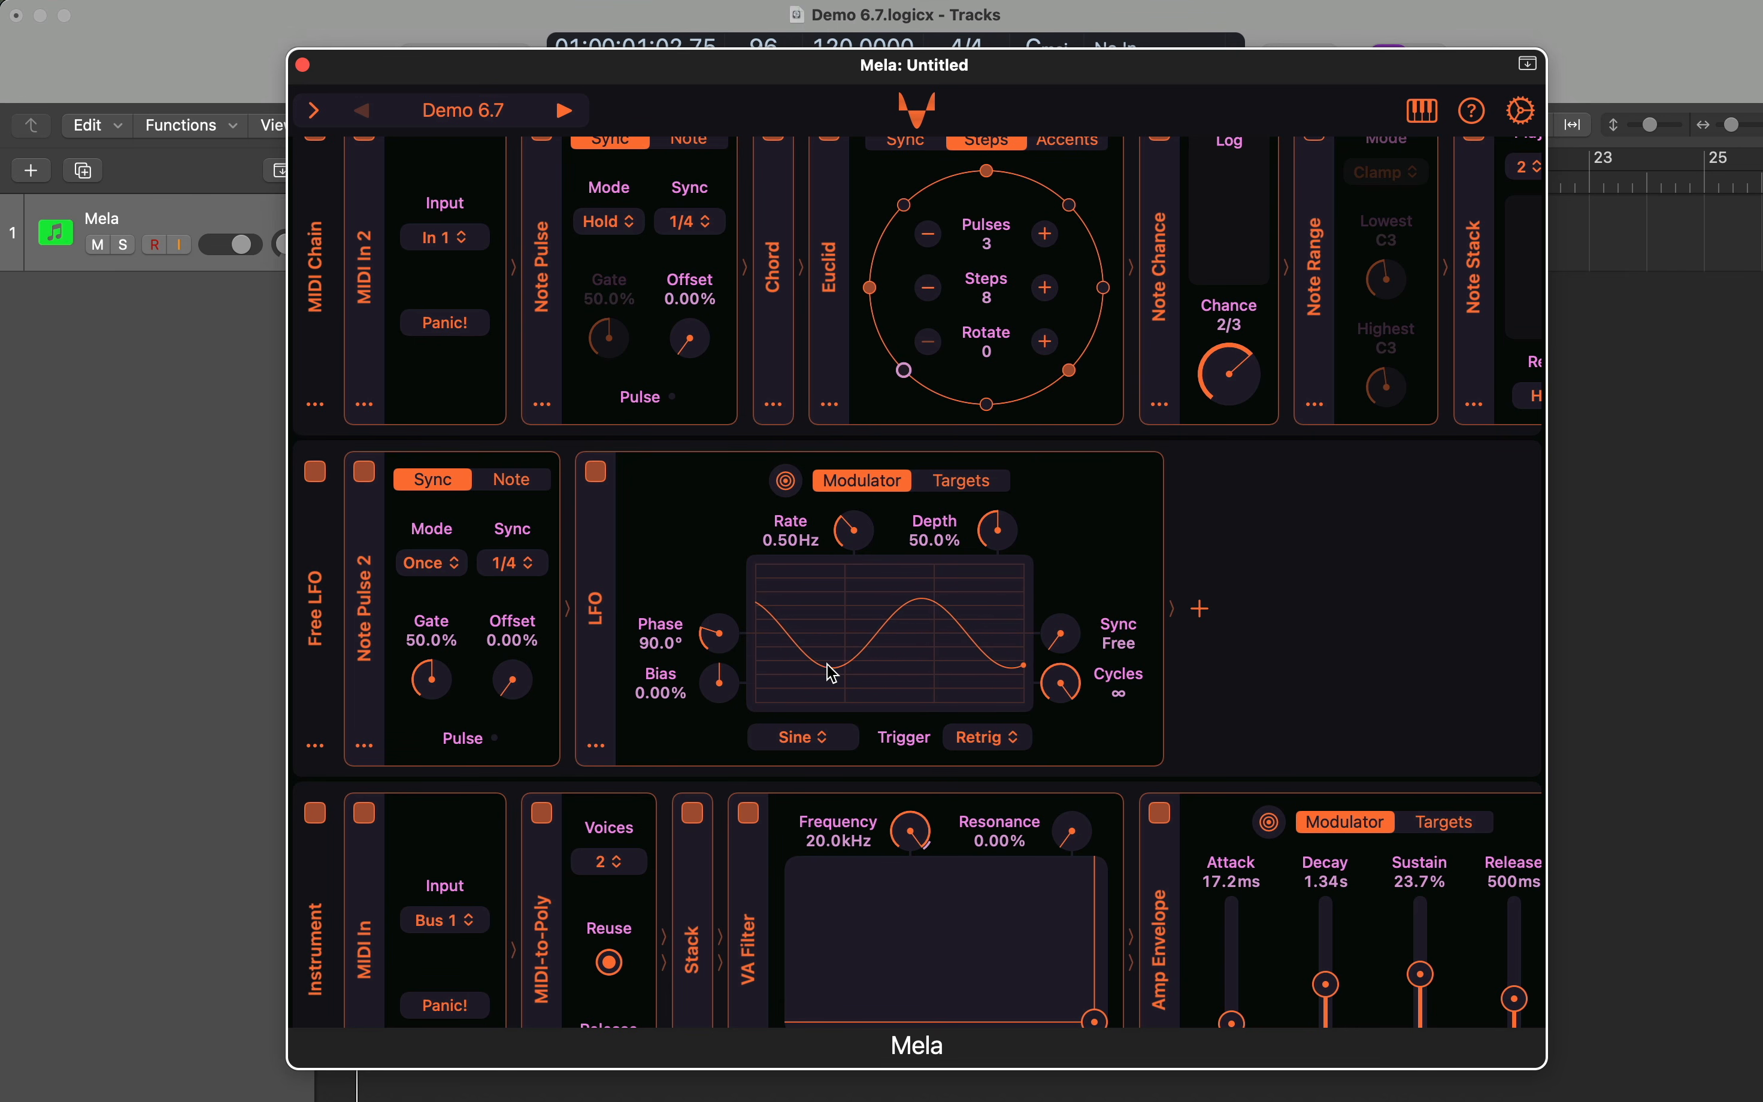
# - Set the LFO's Rate by entering a duration of 350ms
pyautogui.rightClick(798, 543)
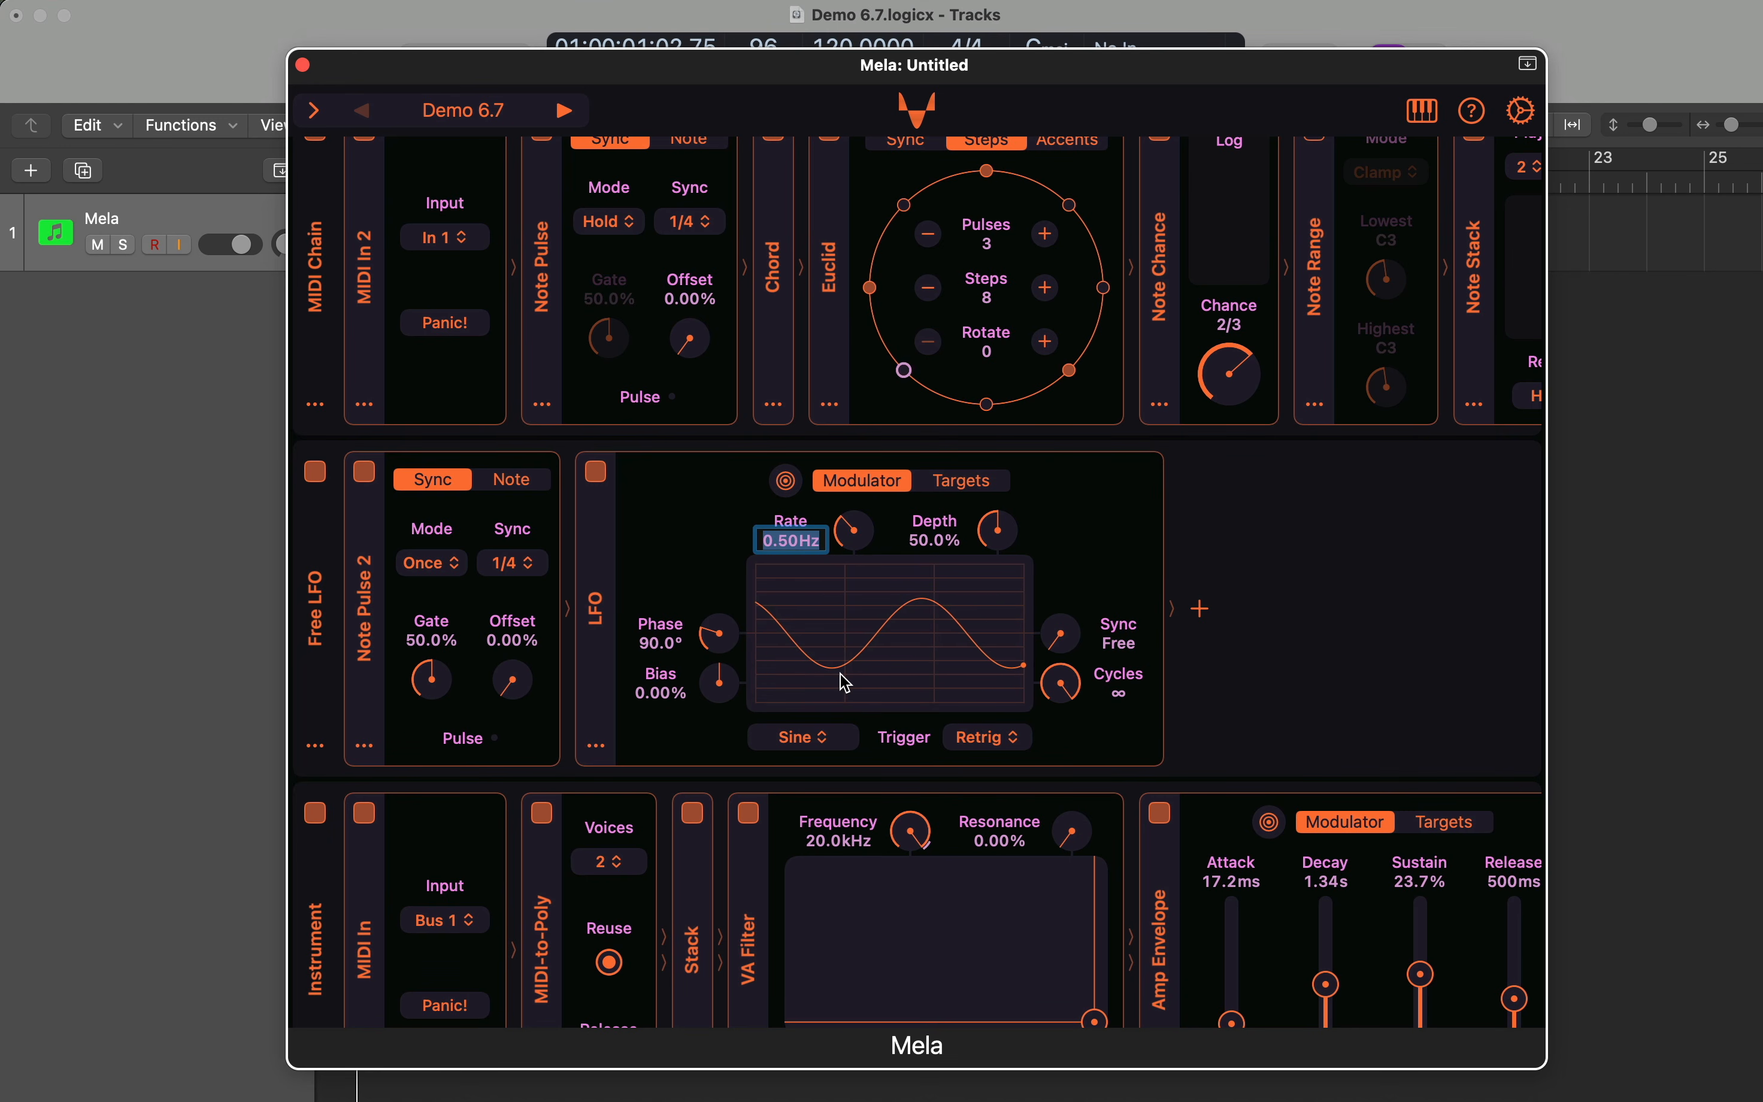
pyautogui.write('350ms')
pyautogui.press('Return')
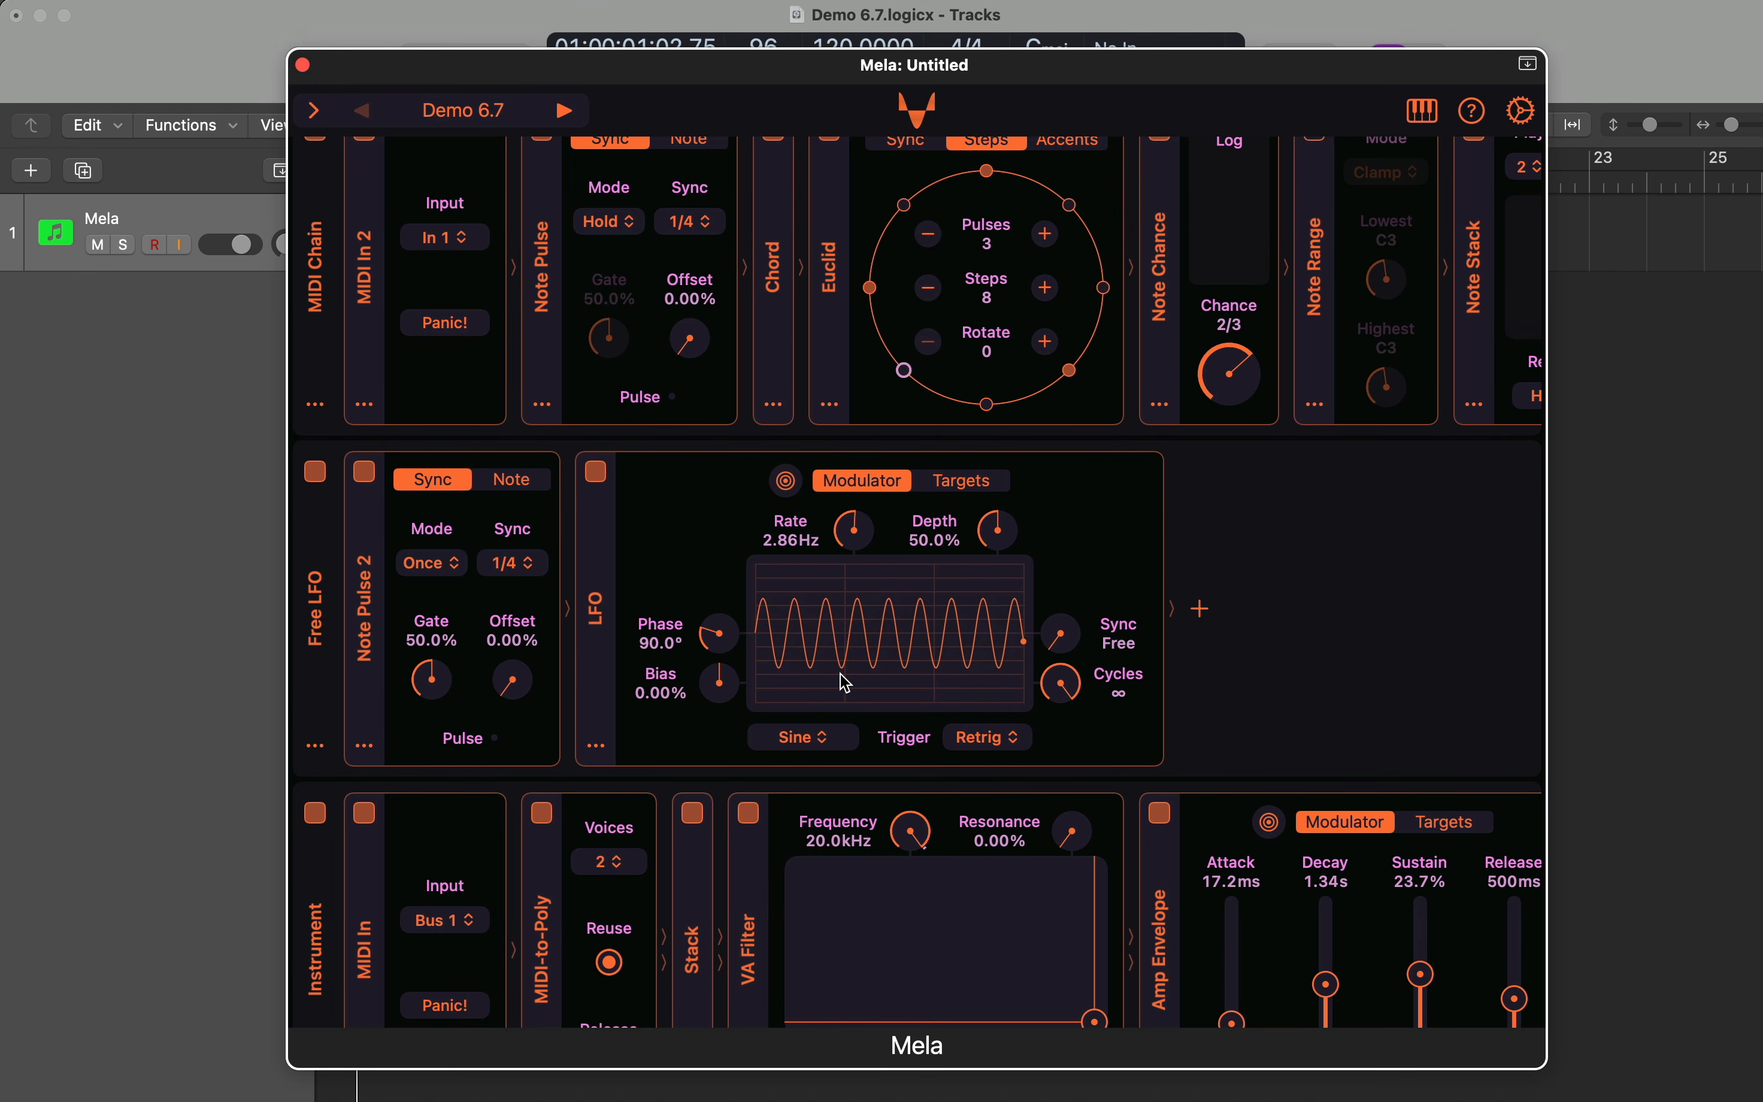
# - Set the Digital Delay's Time by entering a frequency of 1 Hz
pyautogui.scroll(-10, 845, 682)
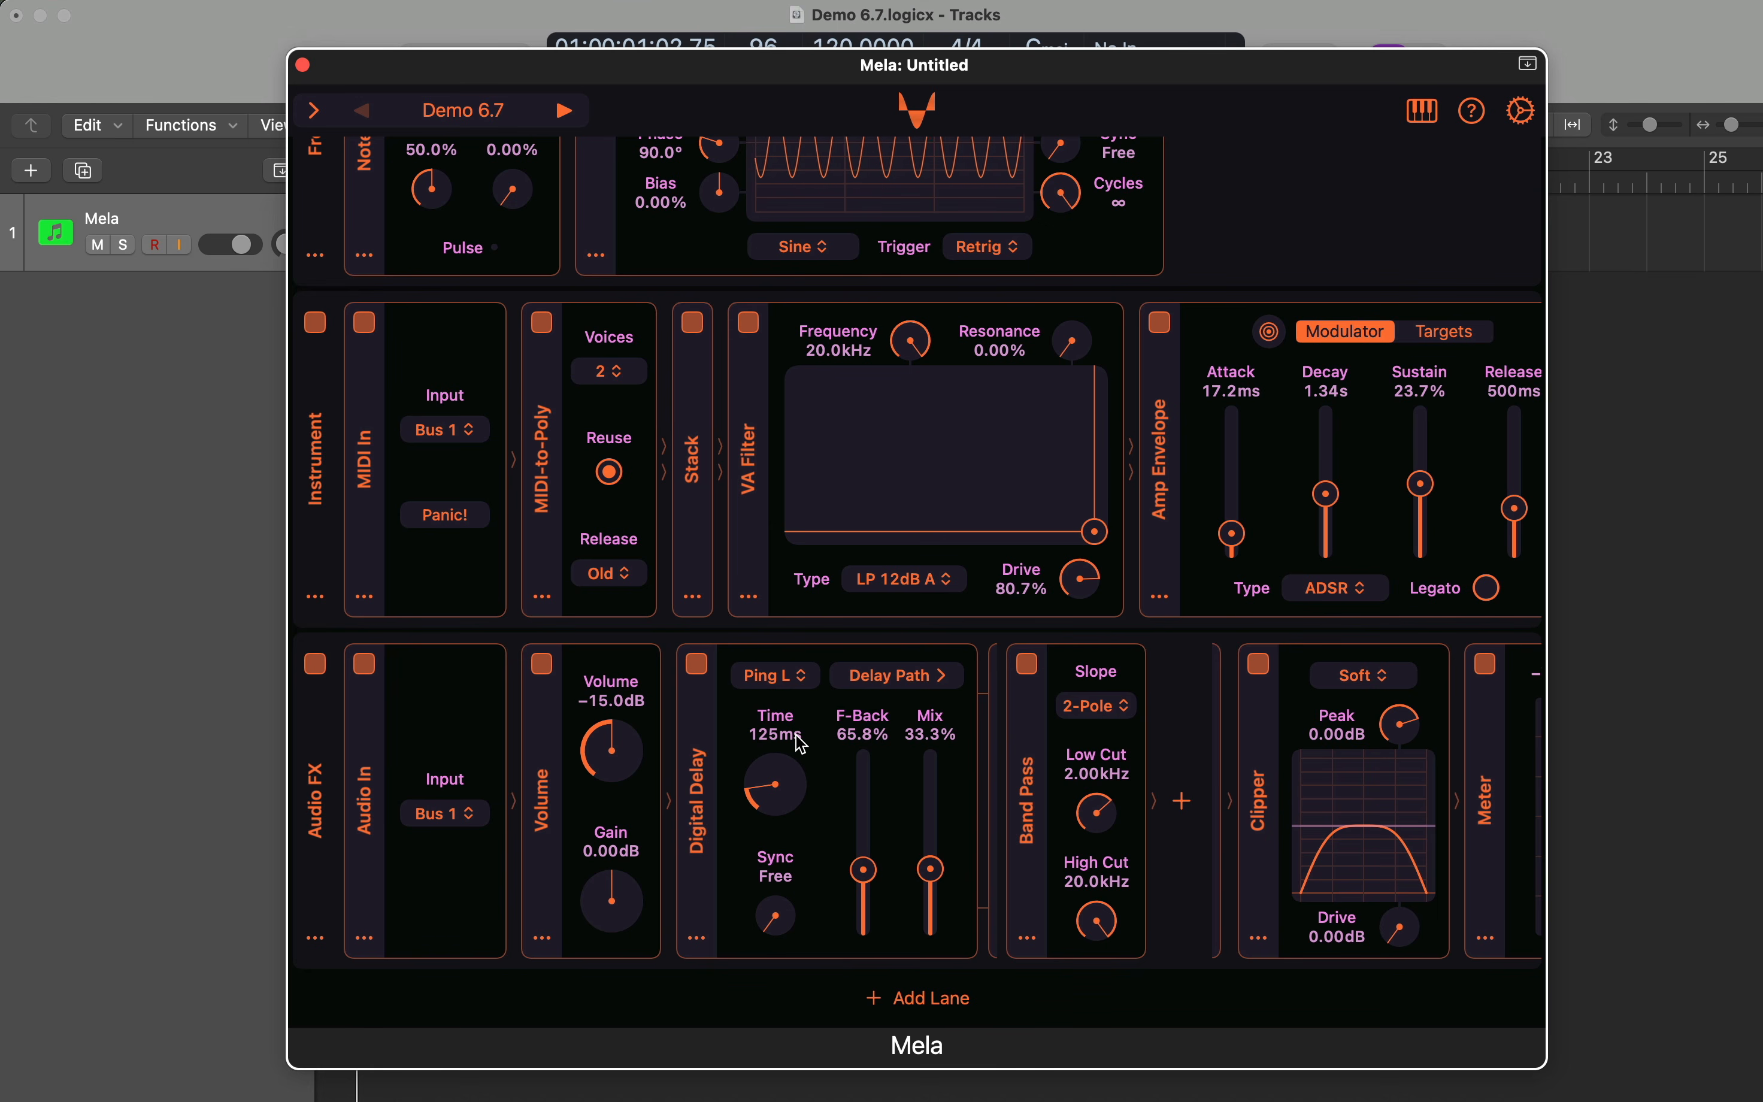
pyautogui.rightClick(801, 743)
pyautogui.click(871, 842)
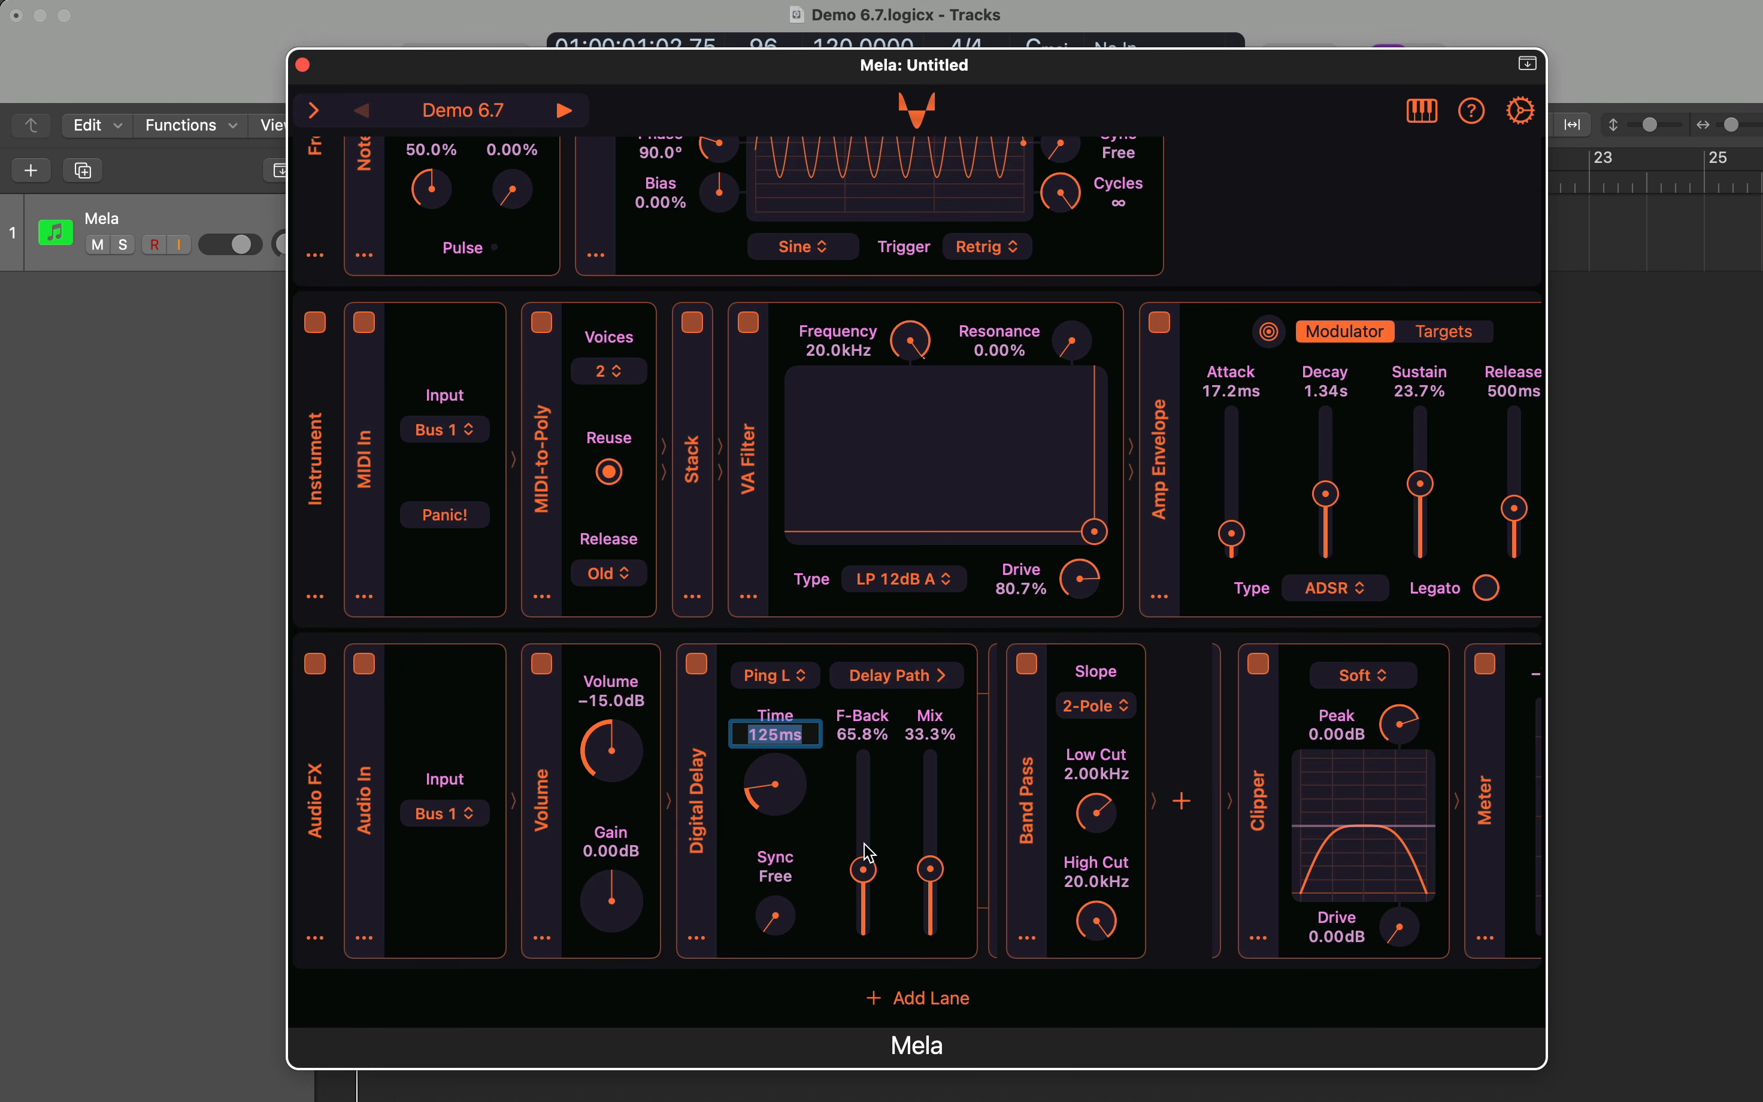
pyautogui.write('1h')
pyautogui.press('Return')
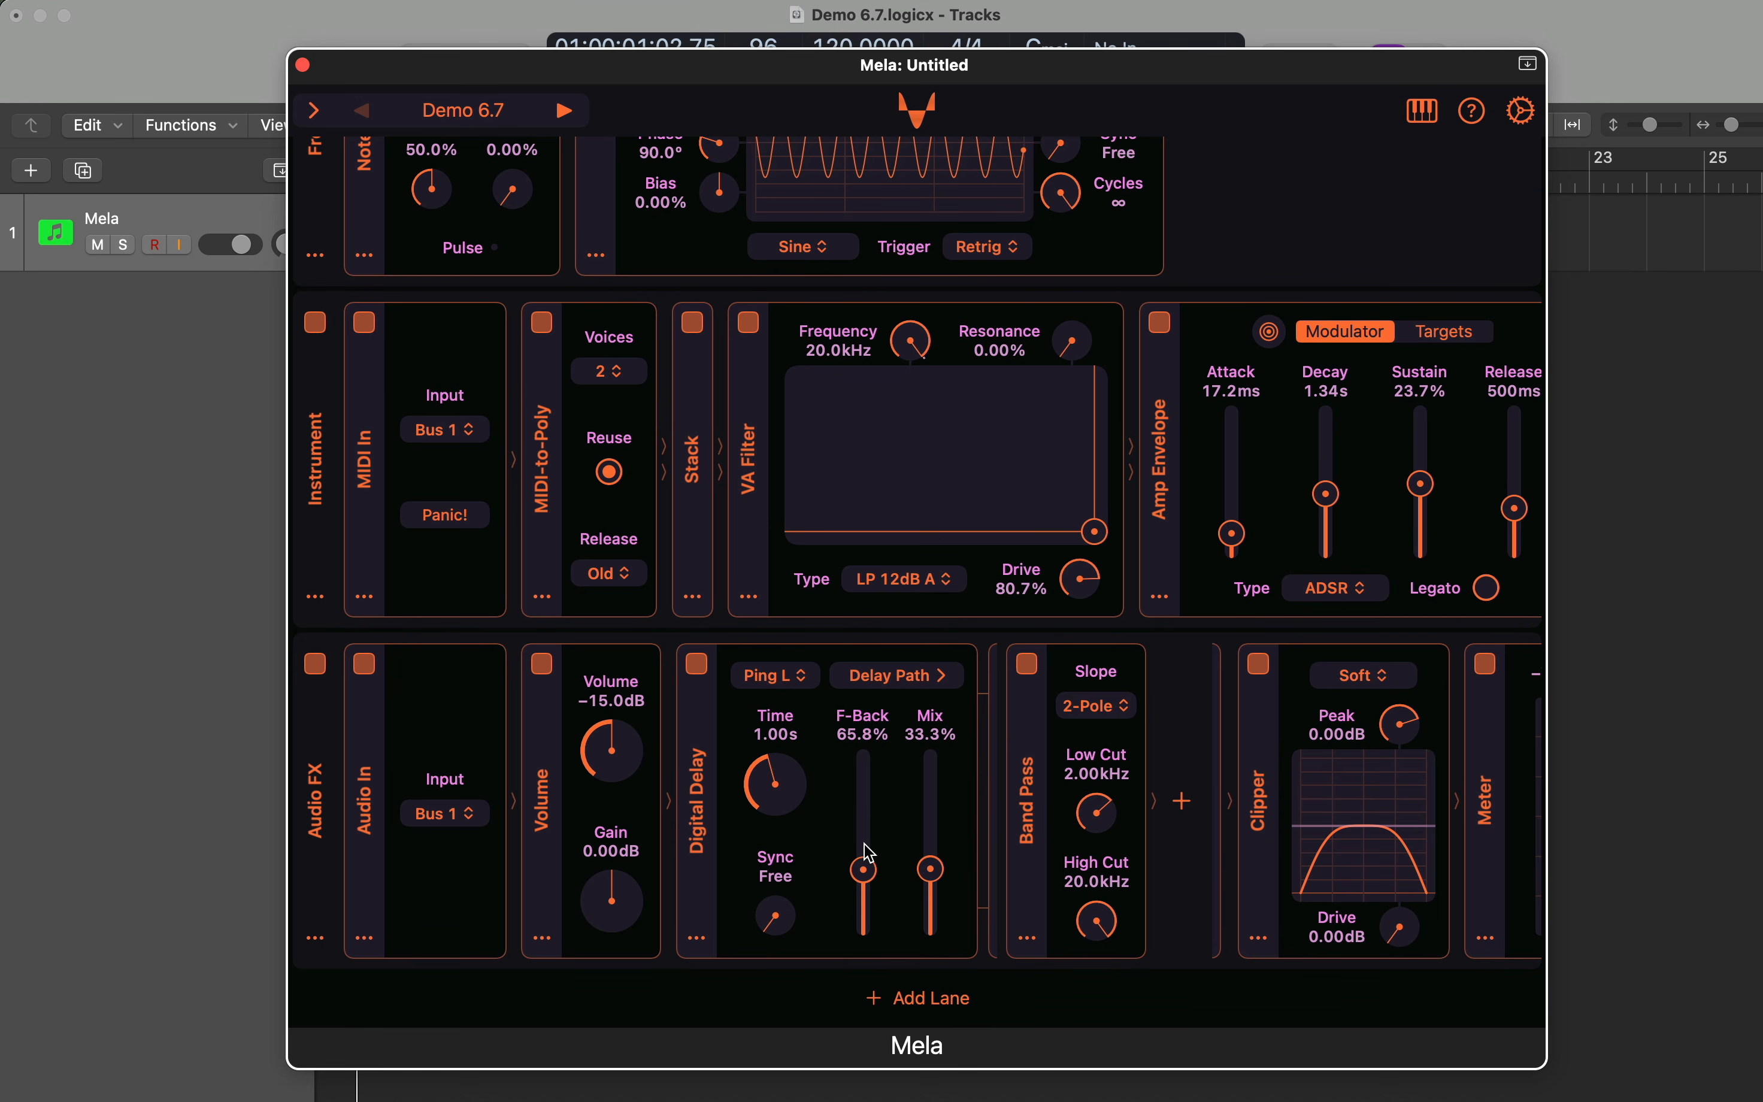
# - Set the Digital Delay's Time by entering a frequency of 2.5hz
pyautogui.rightClick(791, 725)
pyautogui.click(805, 842)
pyautogui.write('2')
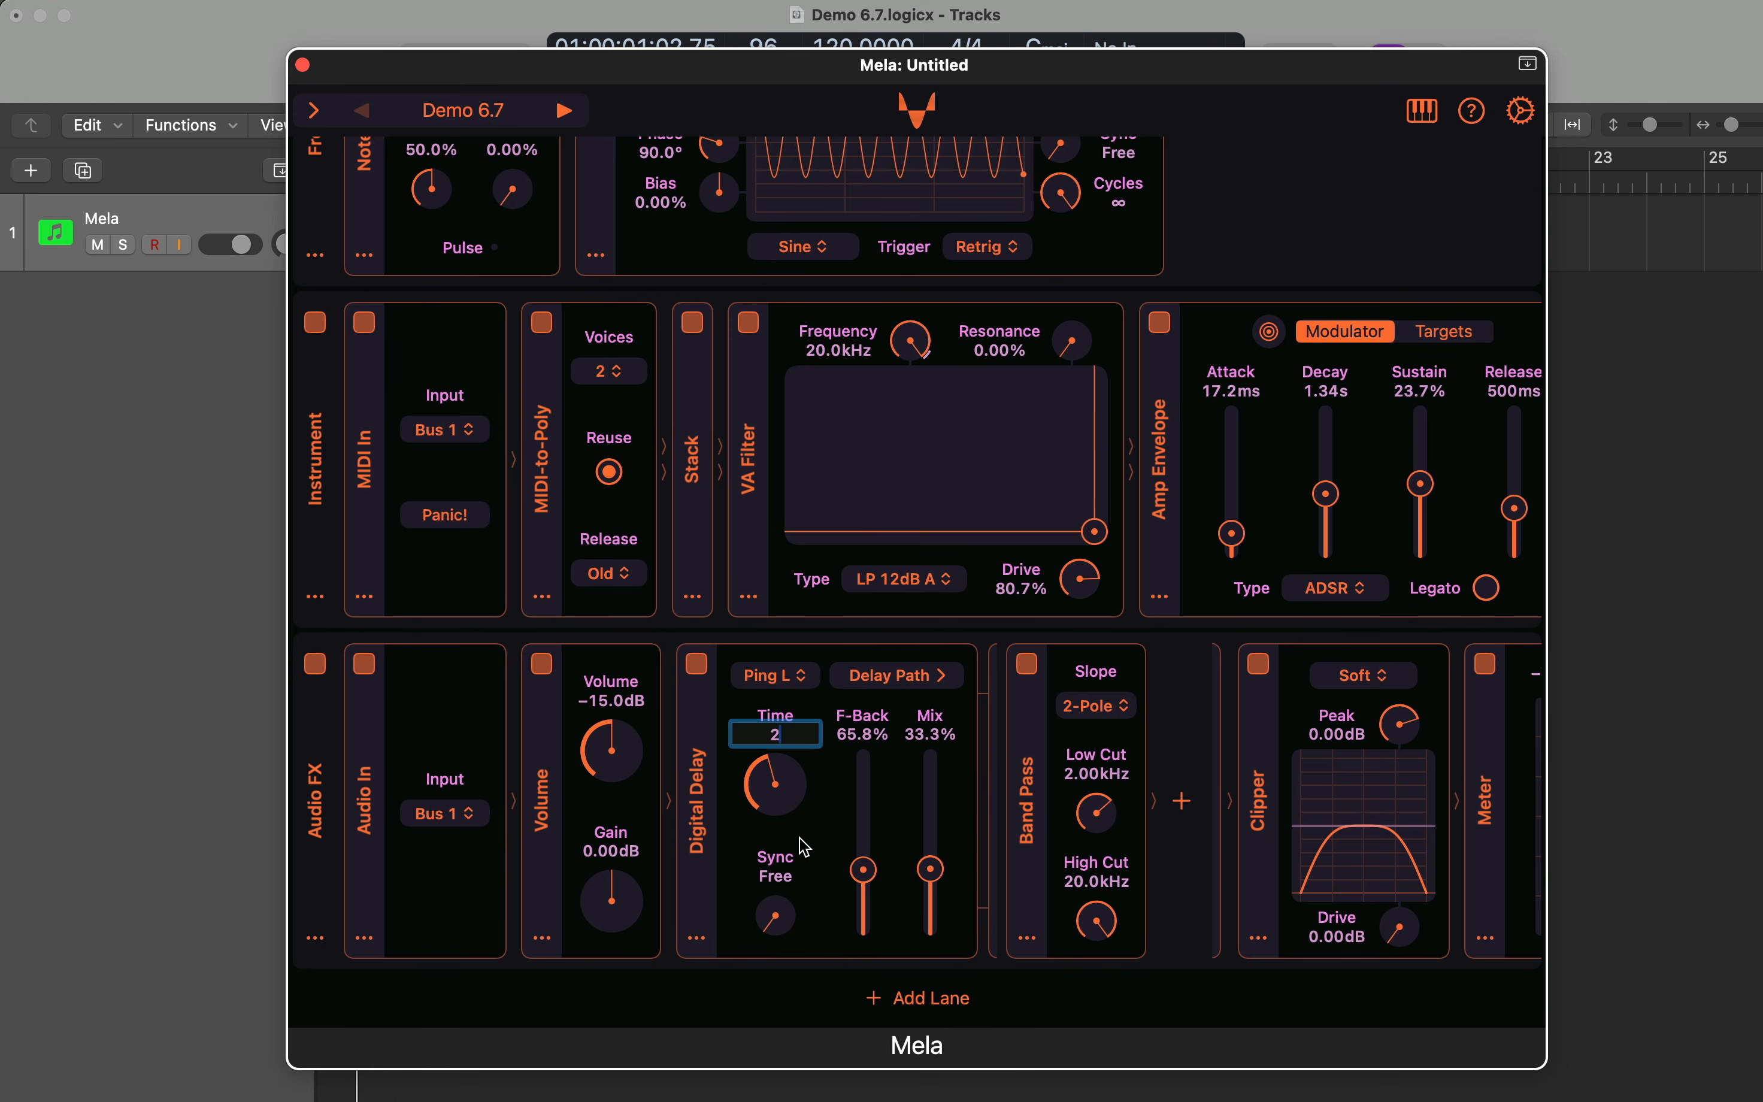
pyautogui.write('.5hz')
pyautogui.press('Return')
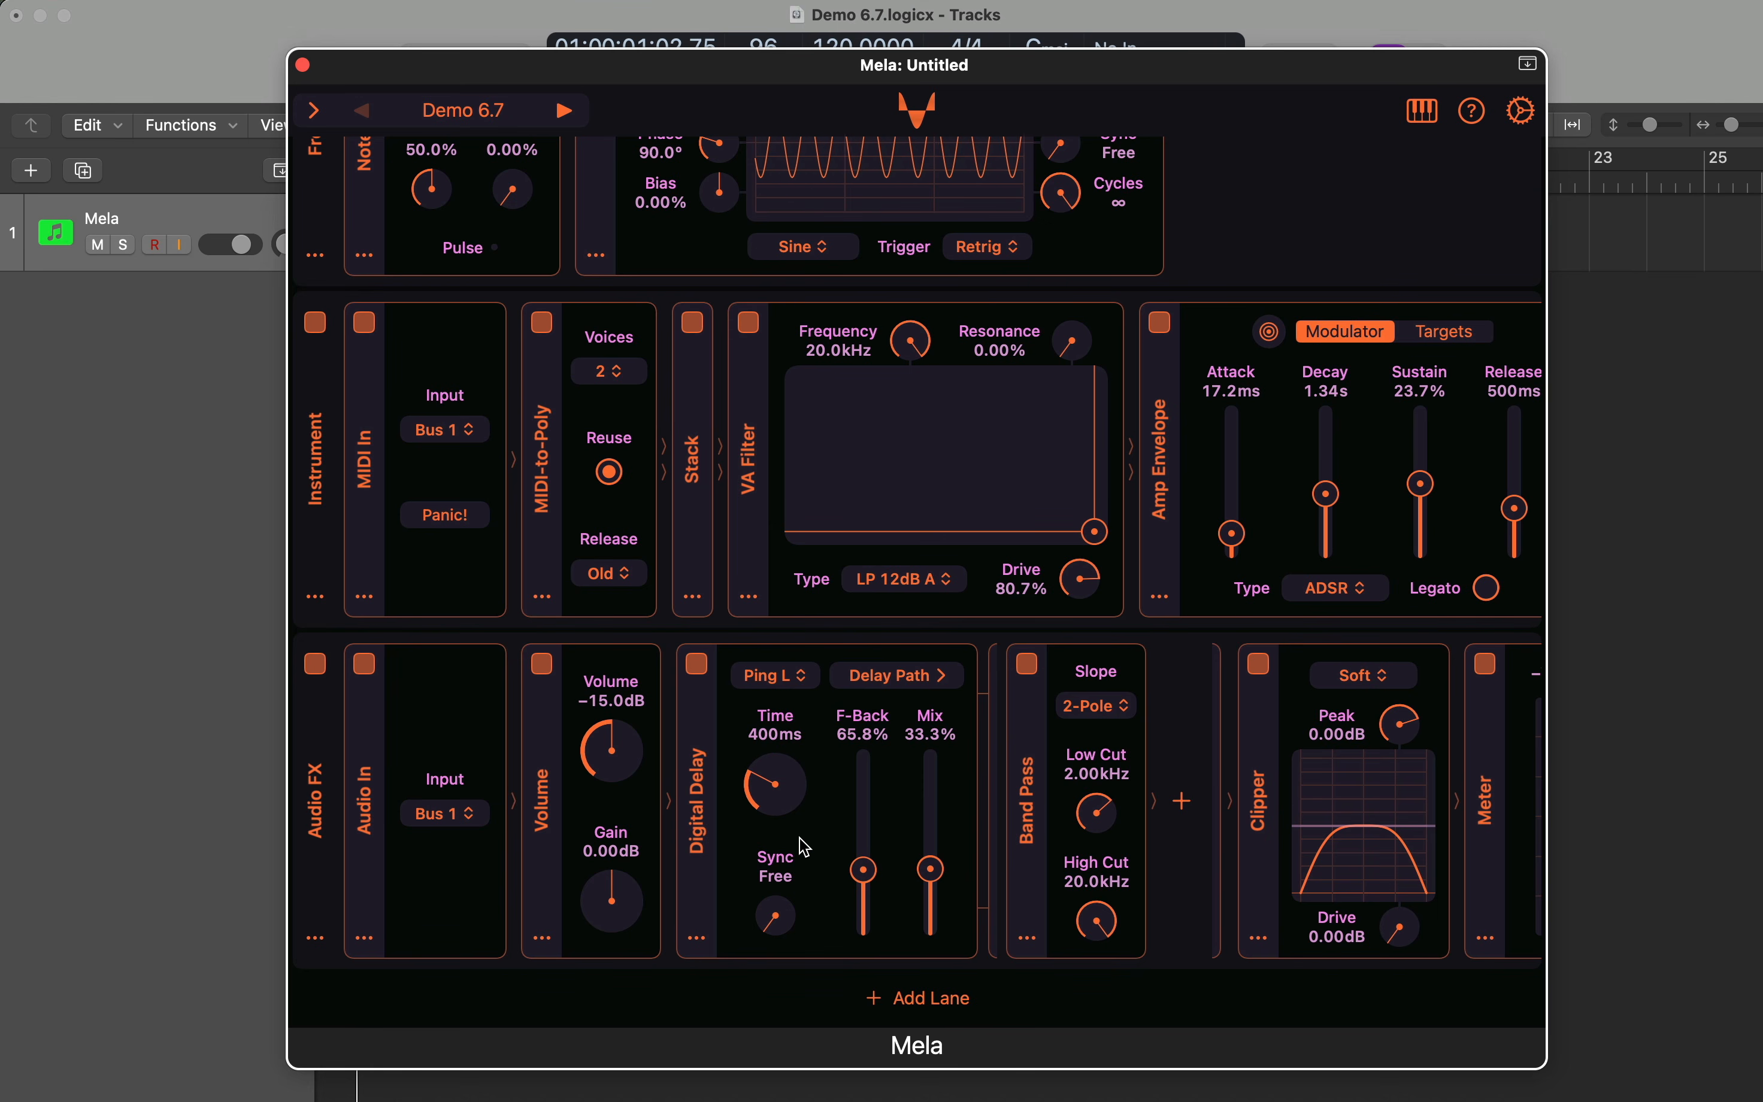
# - Set the VA Filter's Frequency by entering a duration of 10 ms
pyautogui.scroll(5, 807, 656)
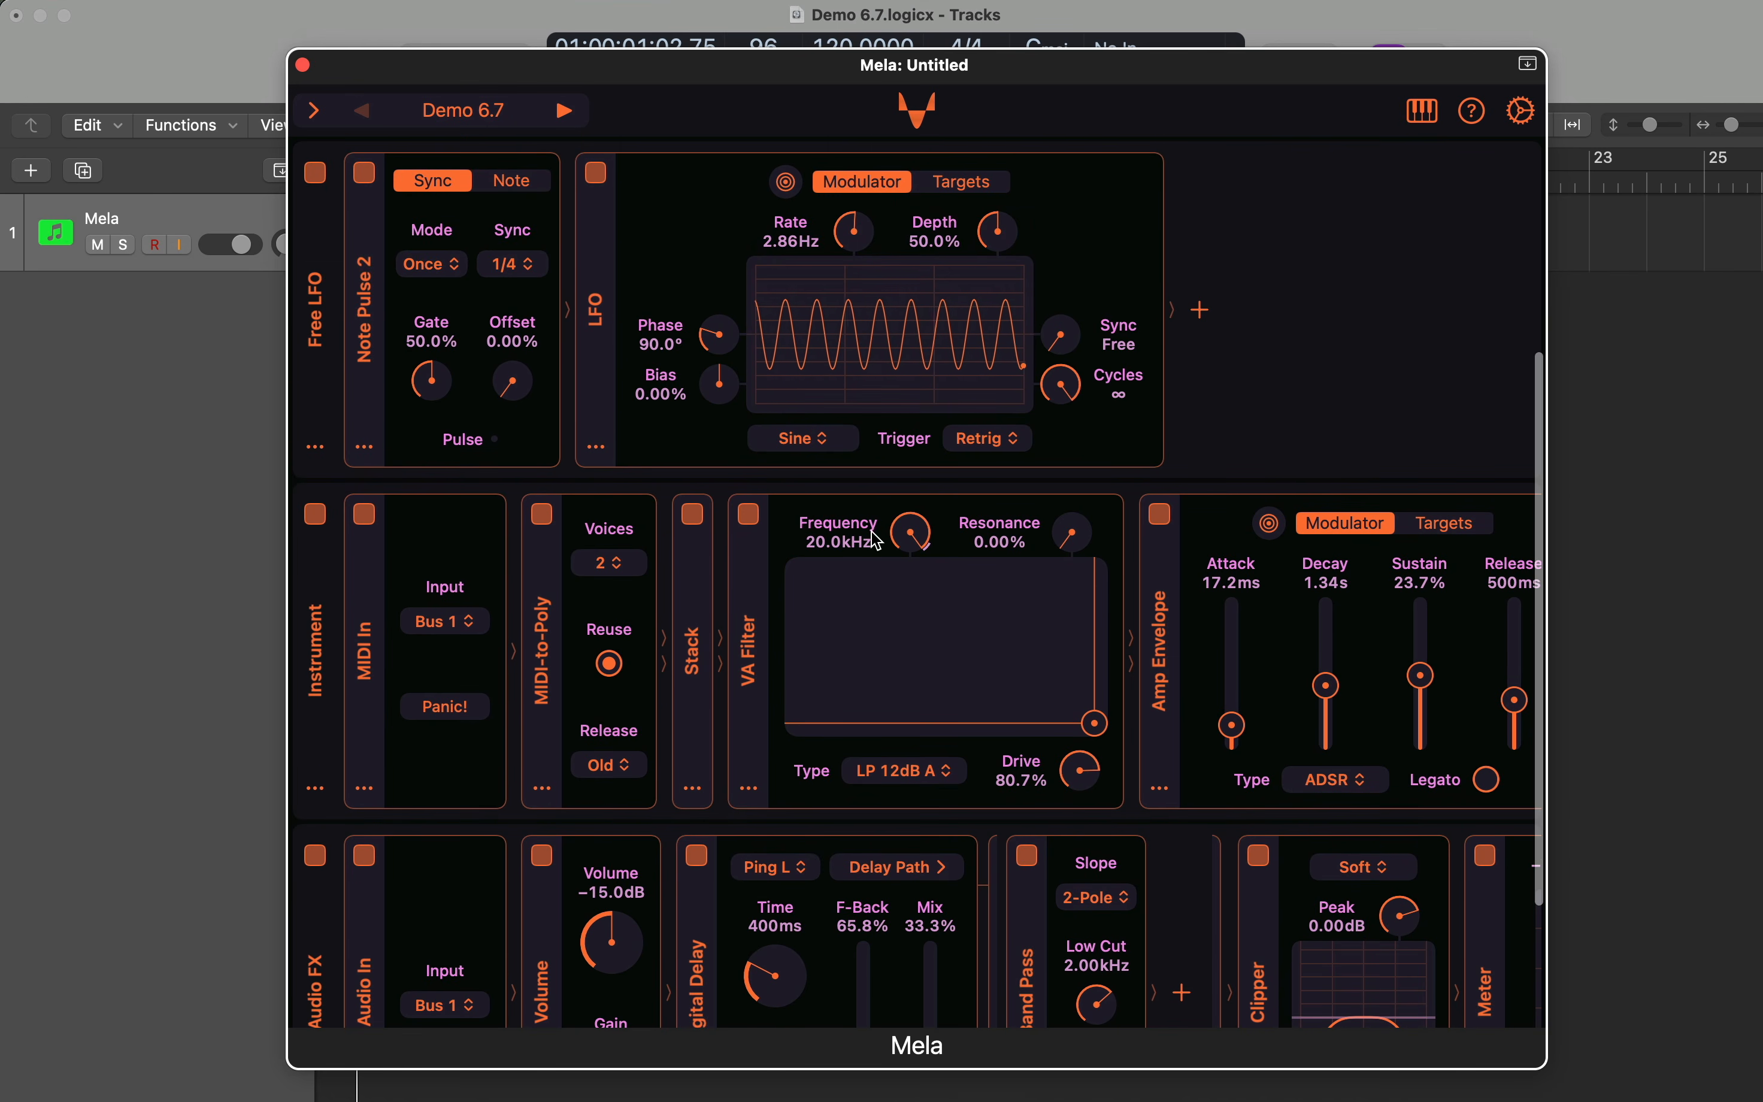
pyautogui.rightClick(840, 552)
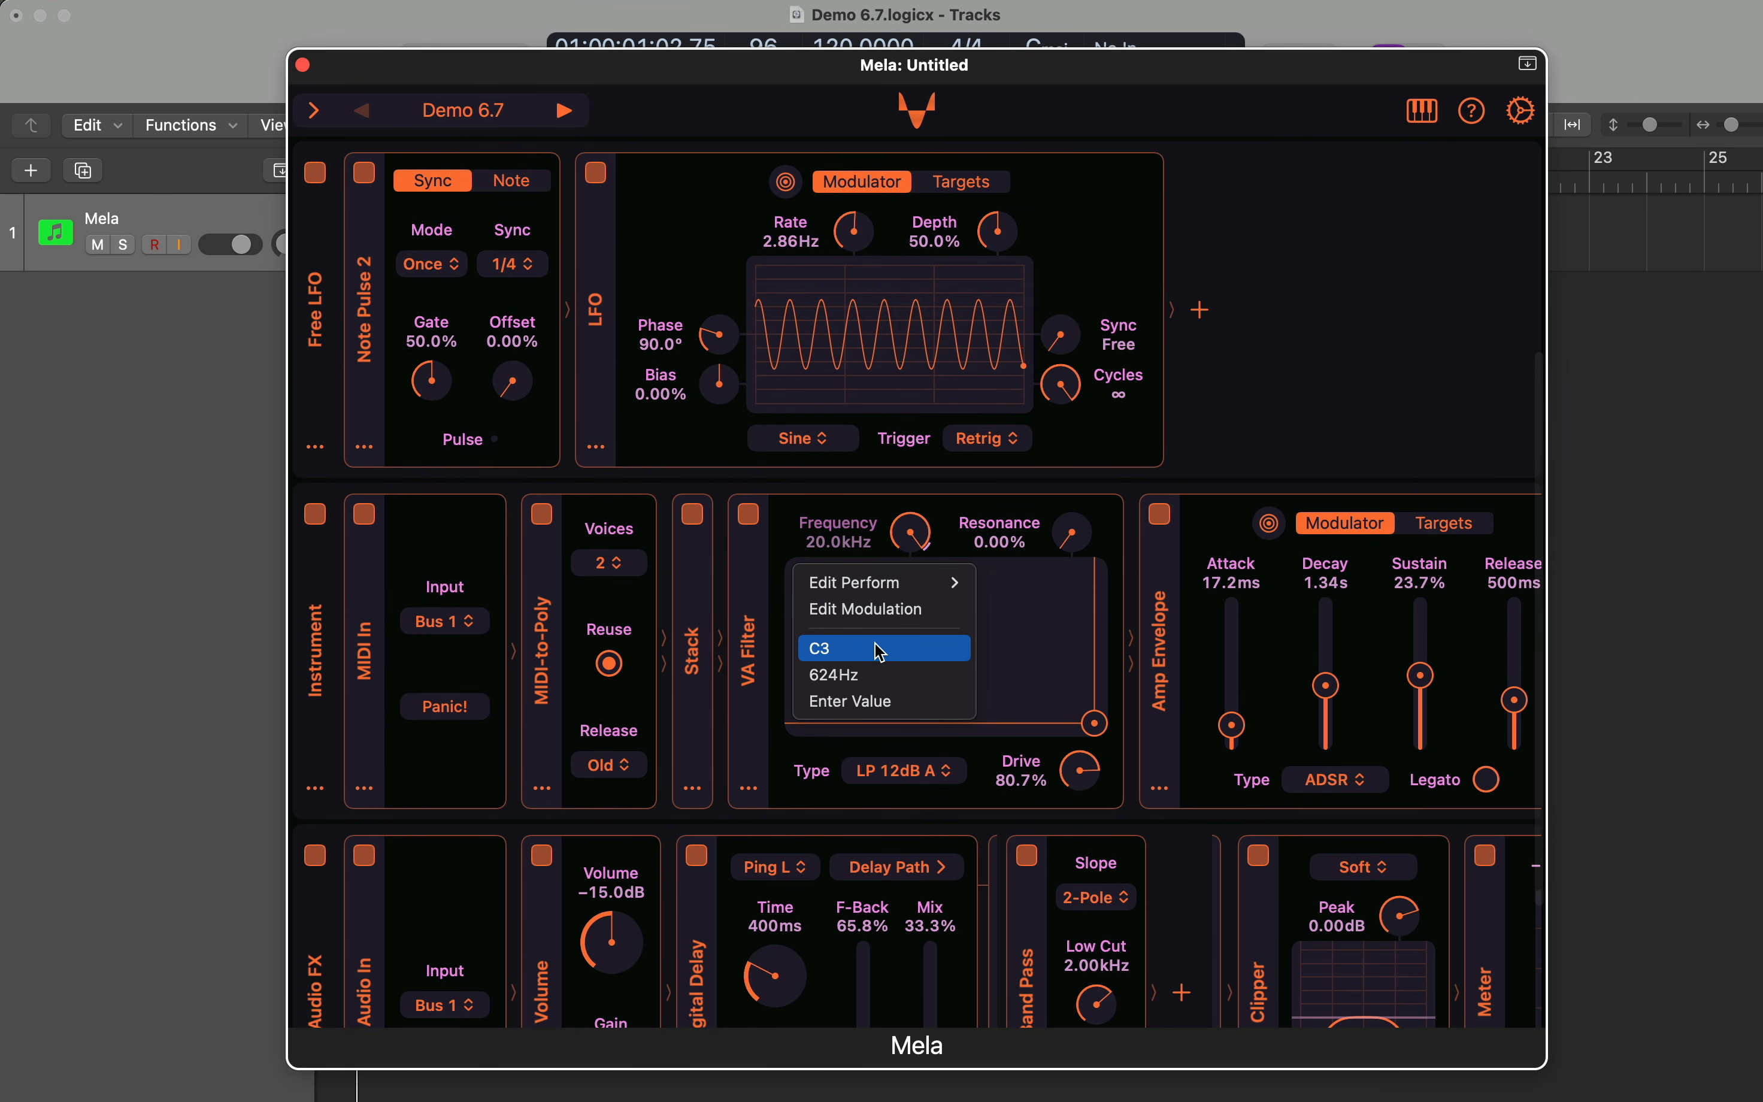
pyautogui.click(893, 702)
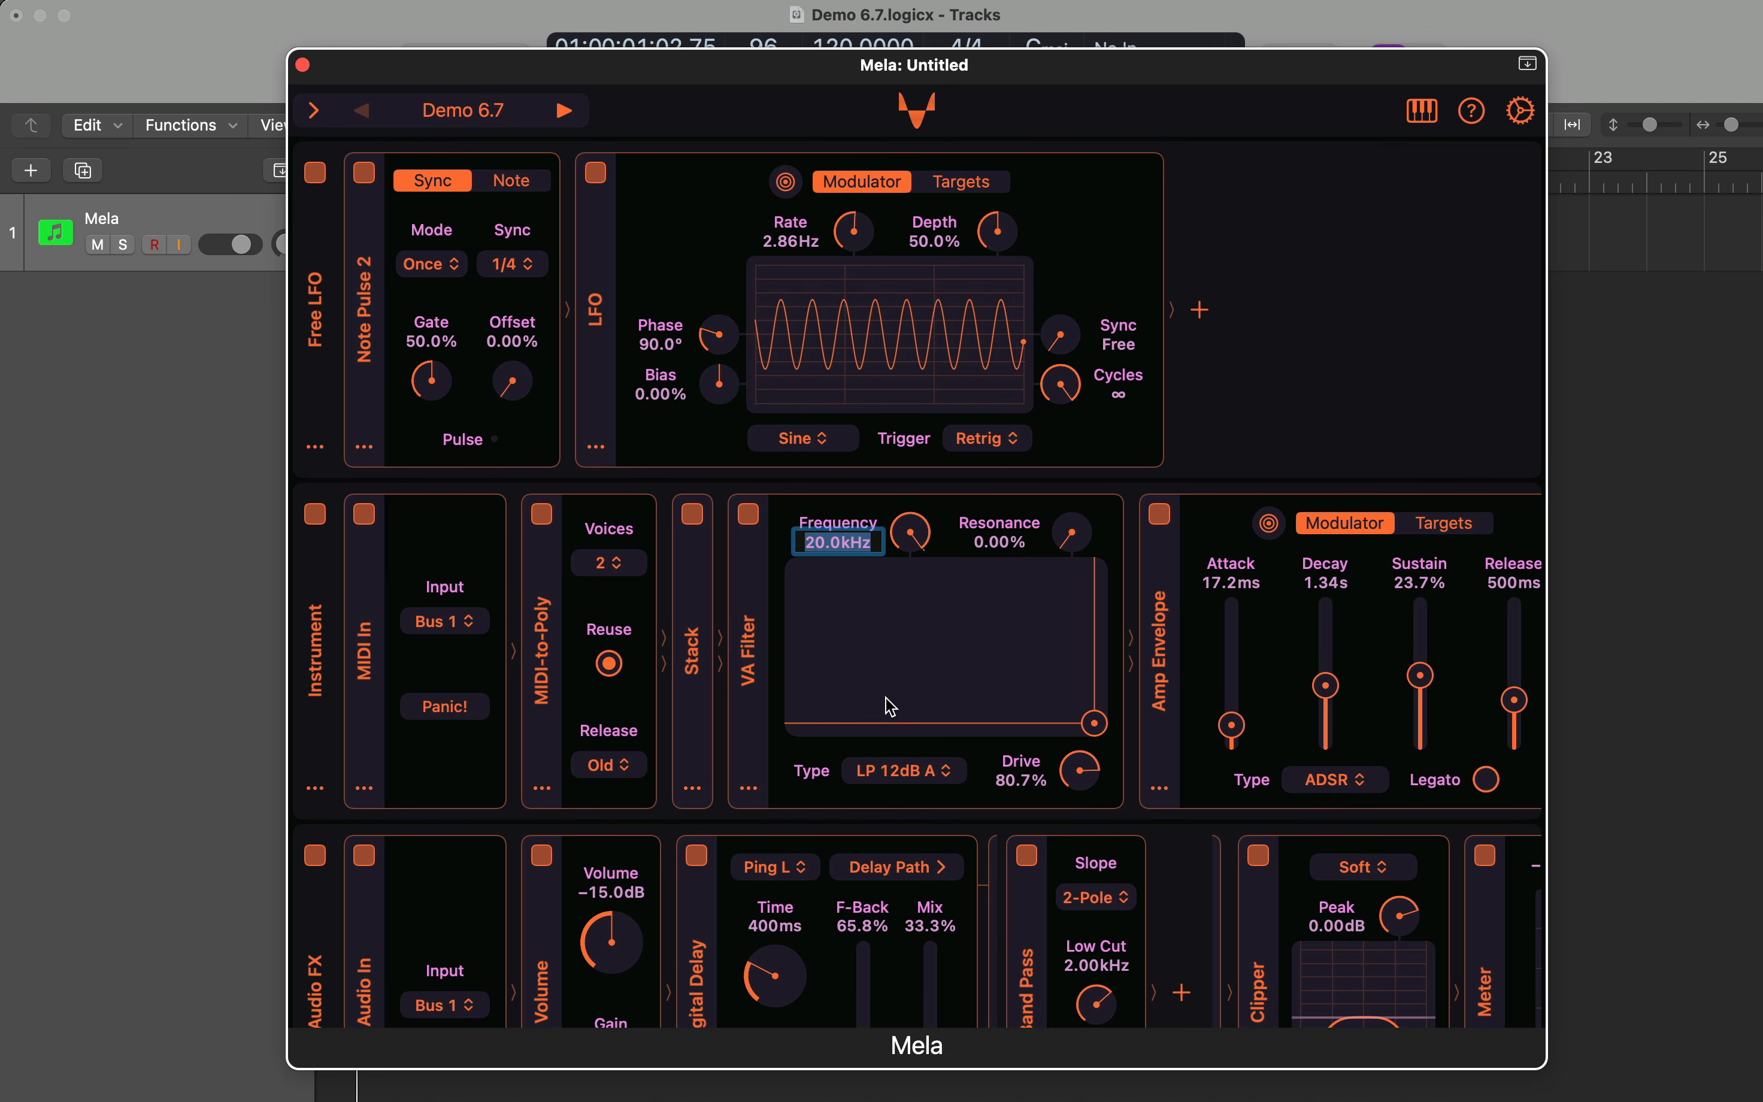
pyautogui.write('10')
pyautogui.write('0')
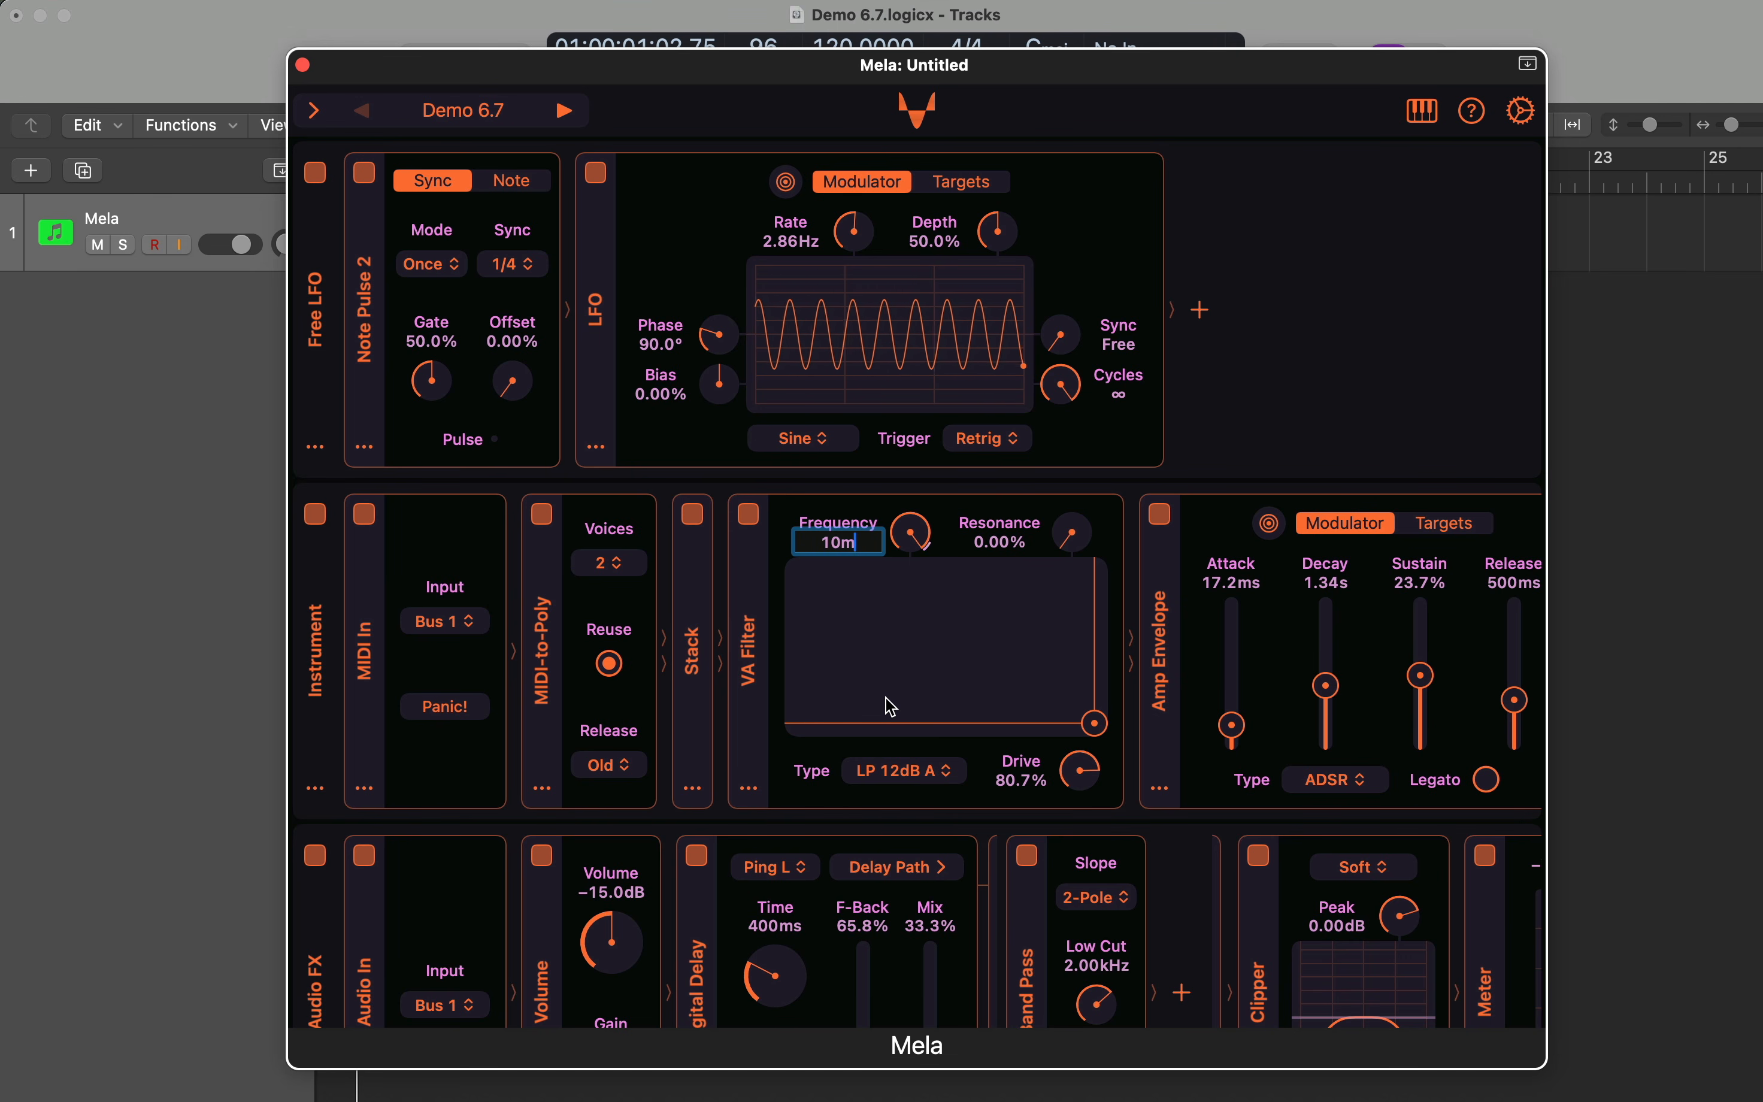
pyautogui.press('Return')
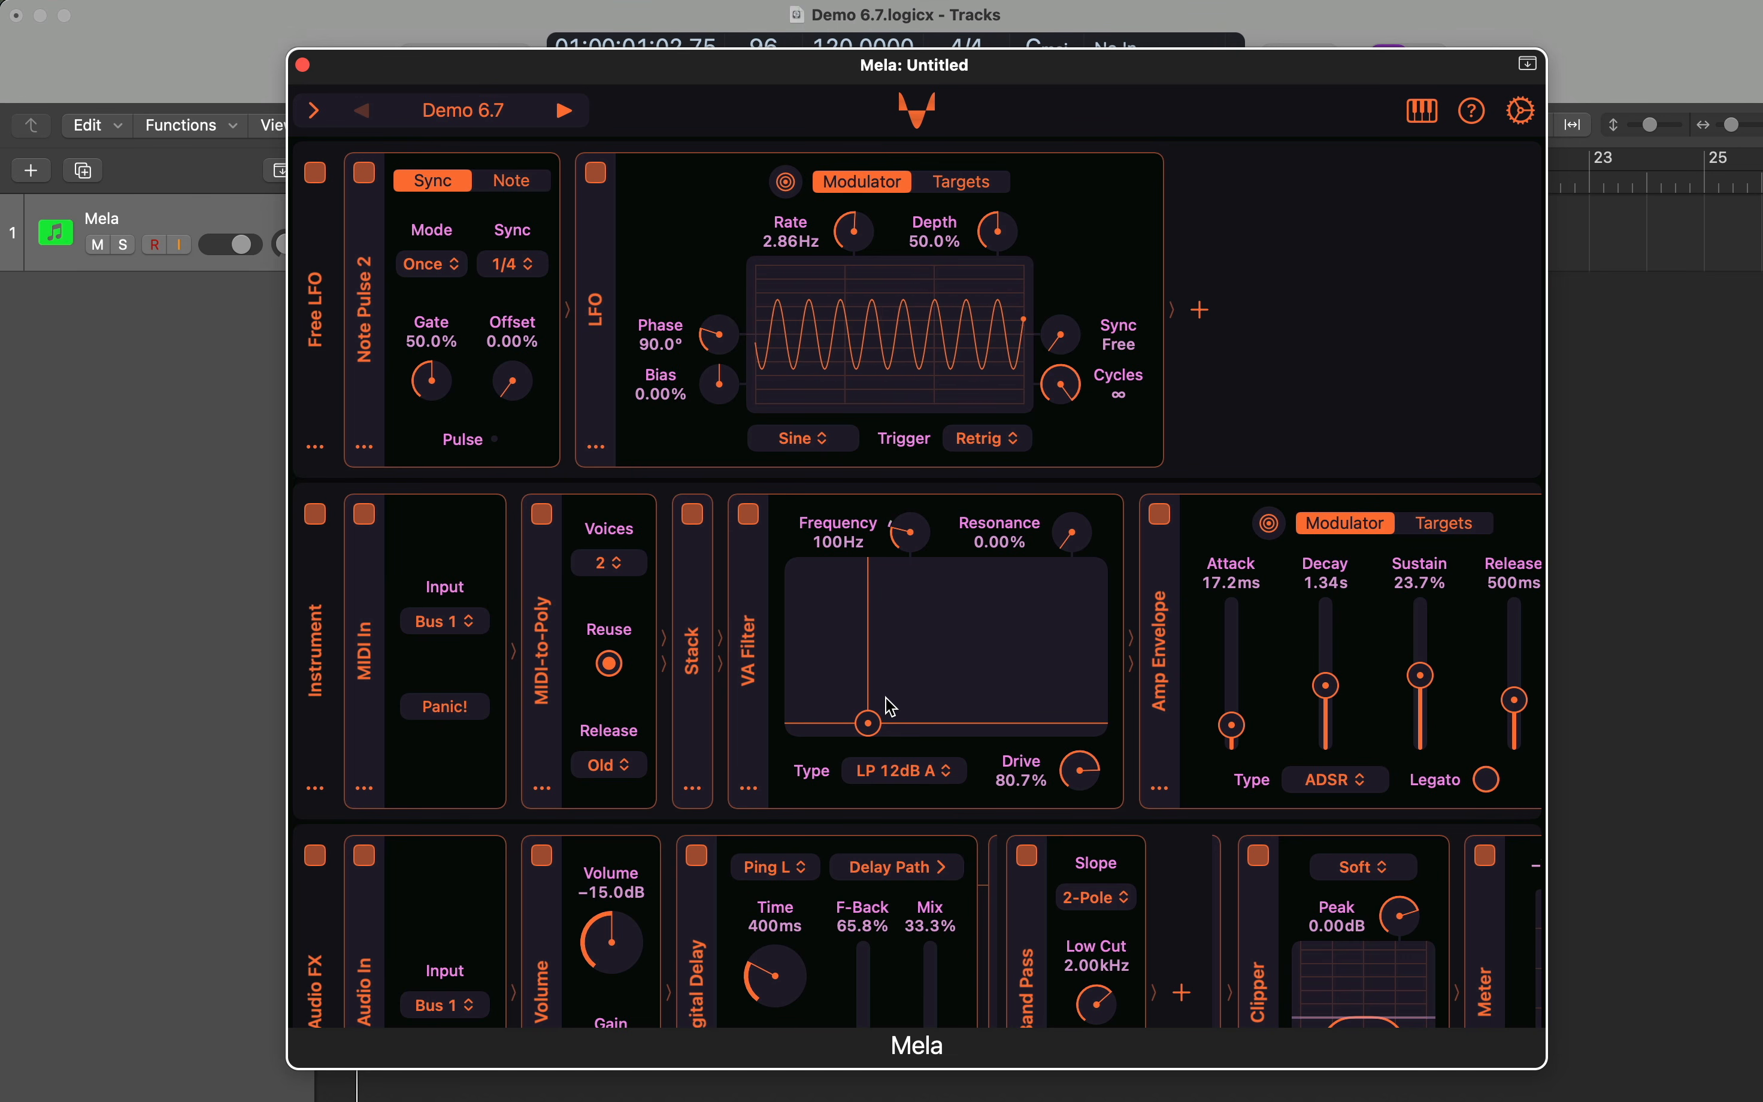
# - Set the LFO's Rate to a length of one beat by entering 1b
pyautogui.scroll(2, 893, 707)
pyautogui.scroll(5, 893, 707)
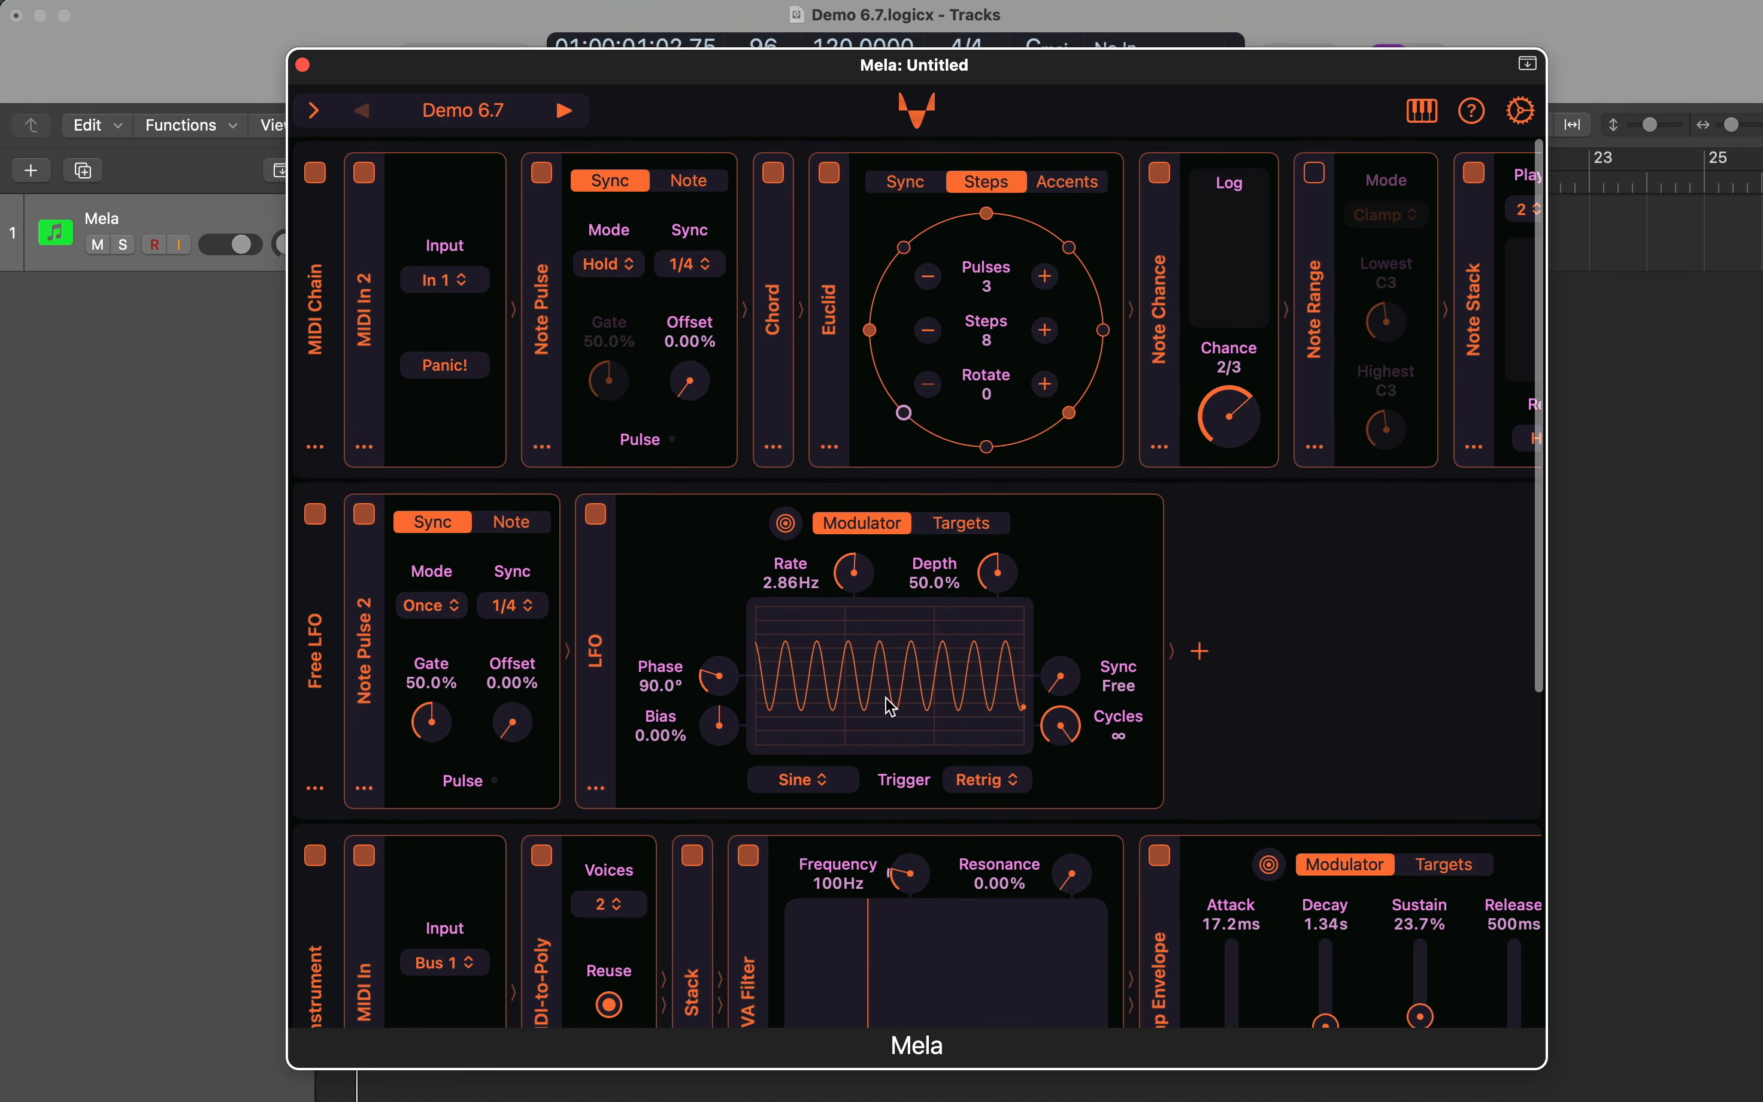
pyautogui.rightClick(804, 568)
pyautogui.click(829, 718)
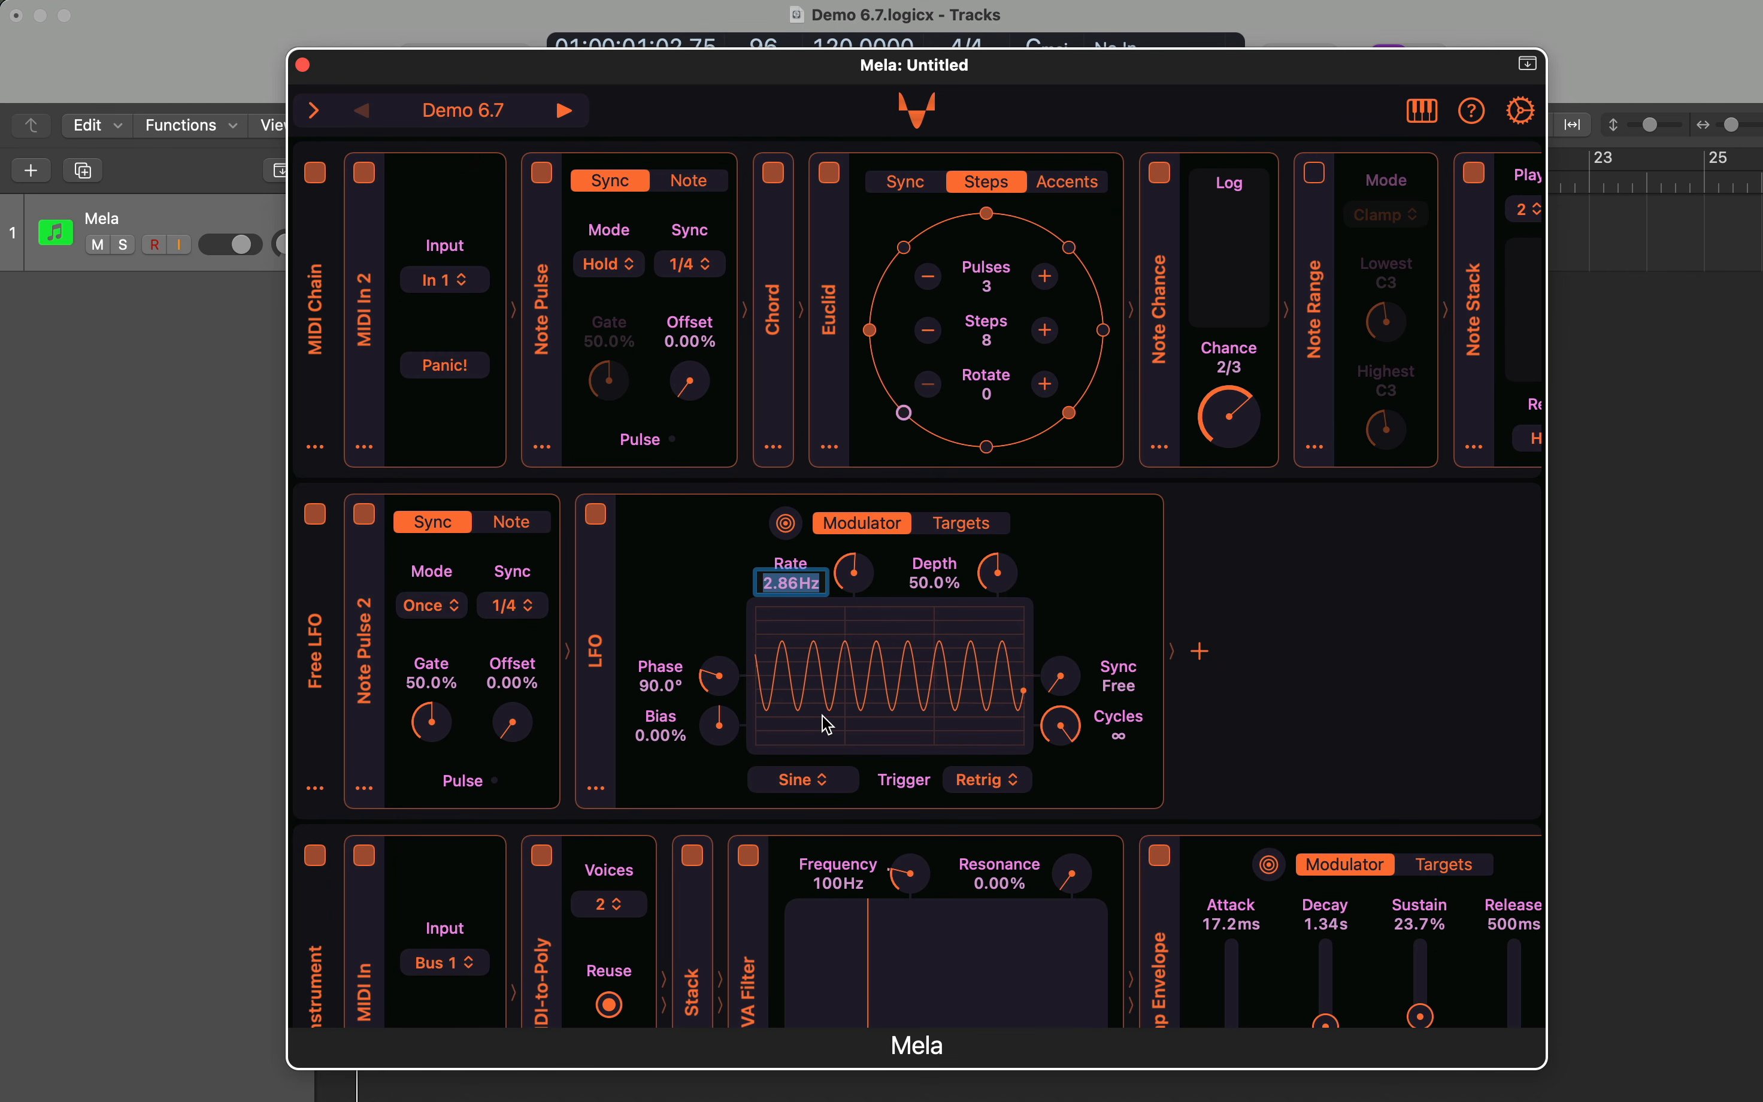
pyautogui.write('1b')
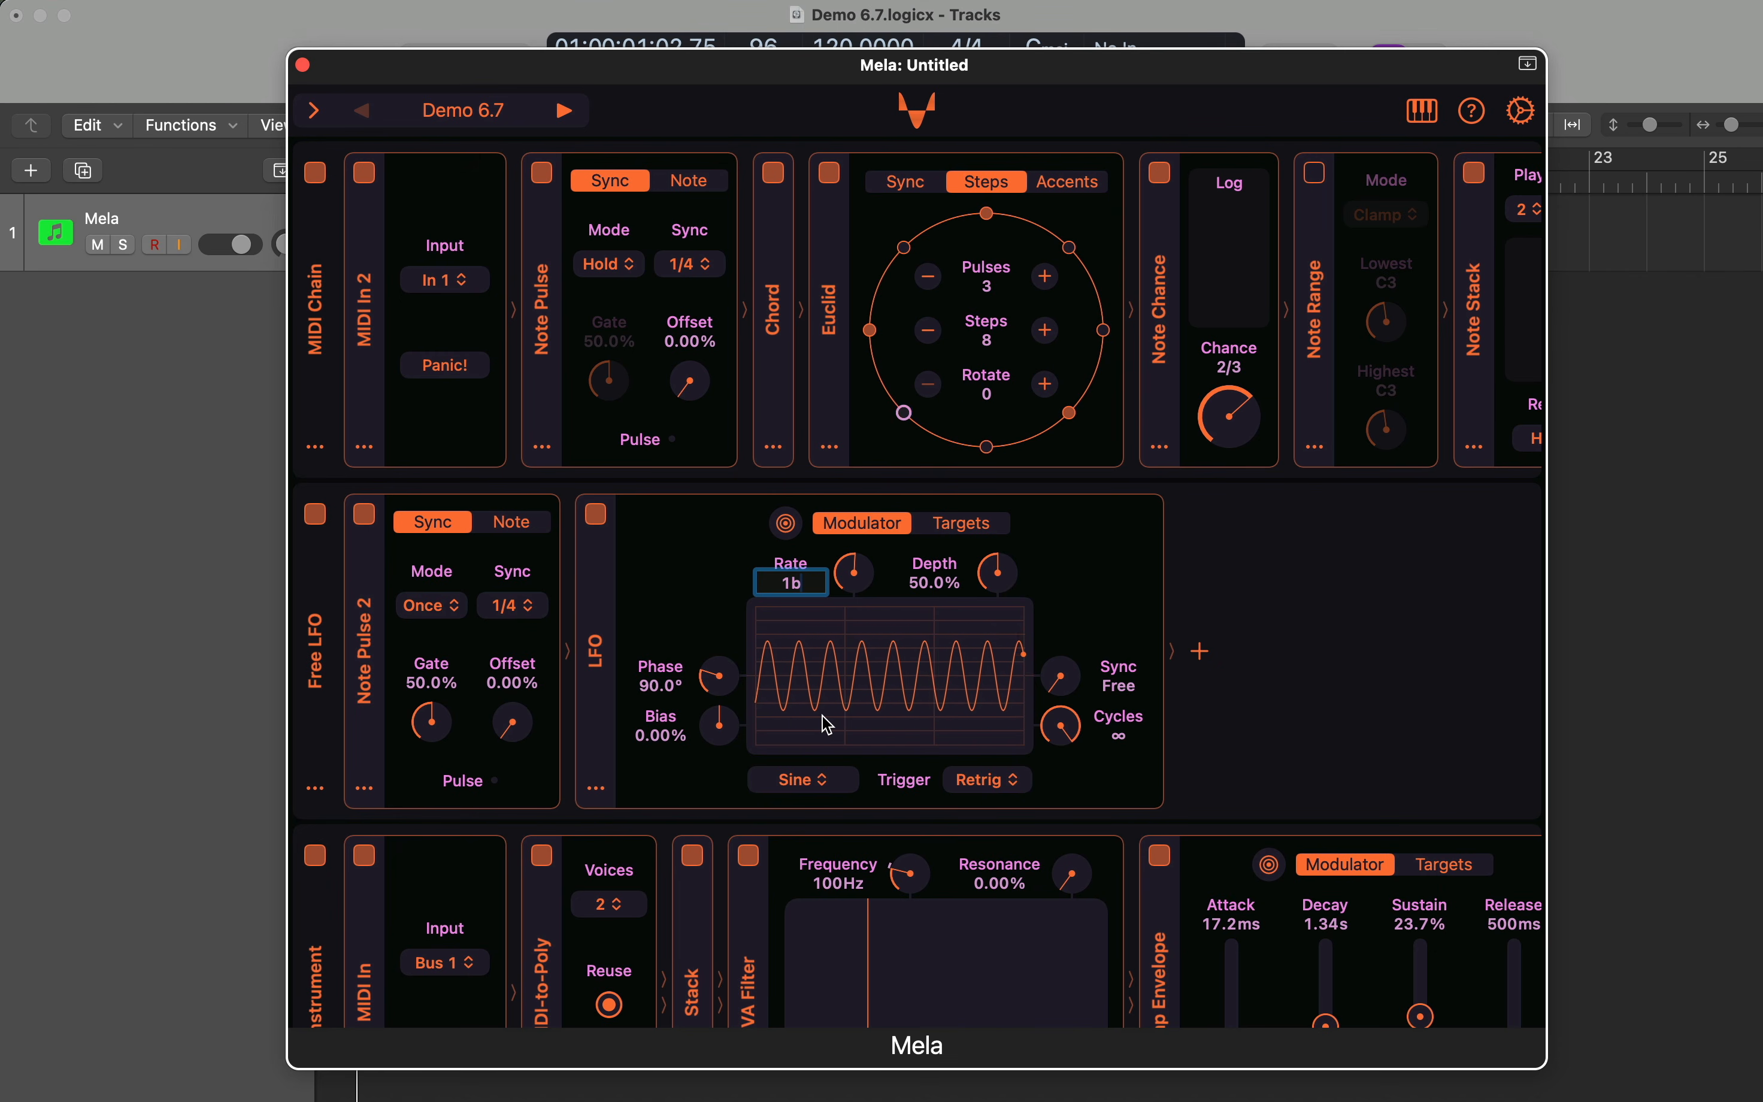
pyautogui.press('Return')
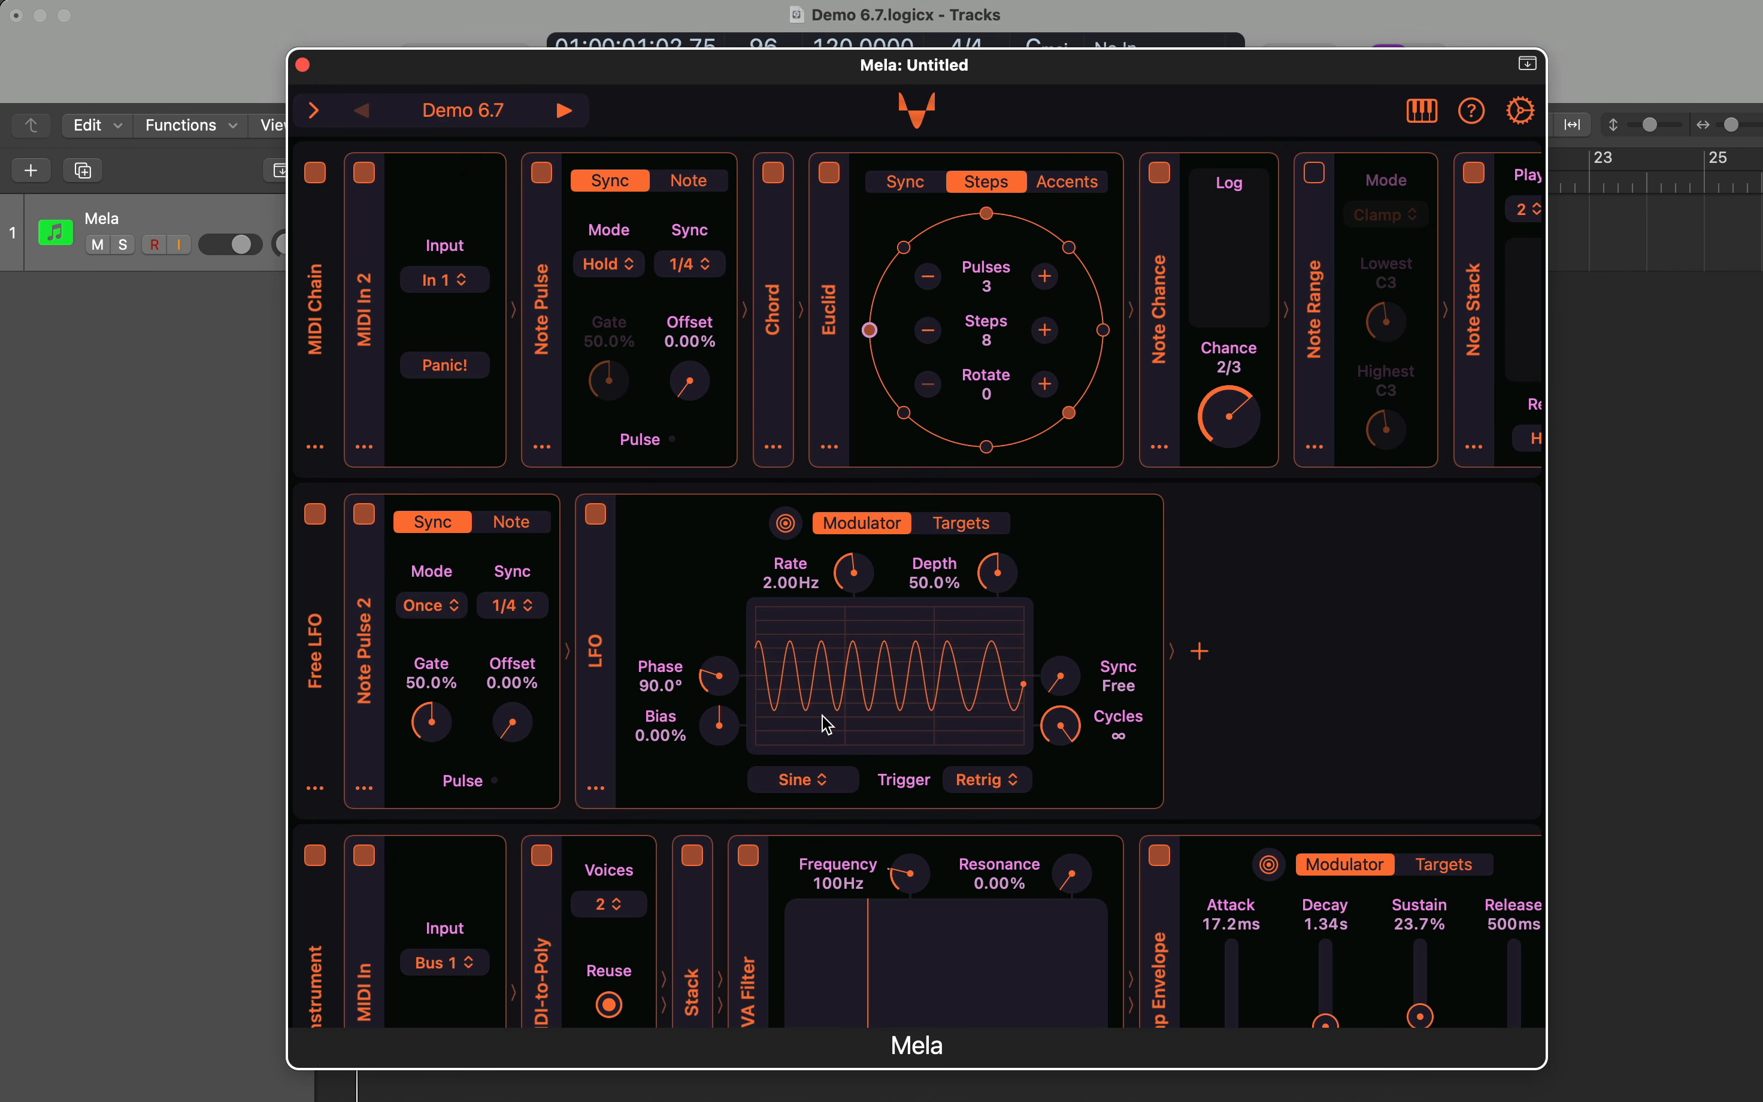
# - Switch to the Logic Pro project window, play the project from the beginning, and stop playback
pyautogui.press('super+grave')
pyautogui.press('Return')
pyautogui.press('space')
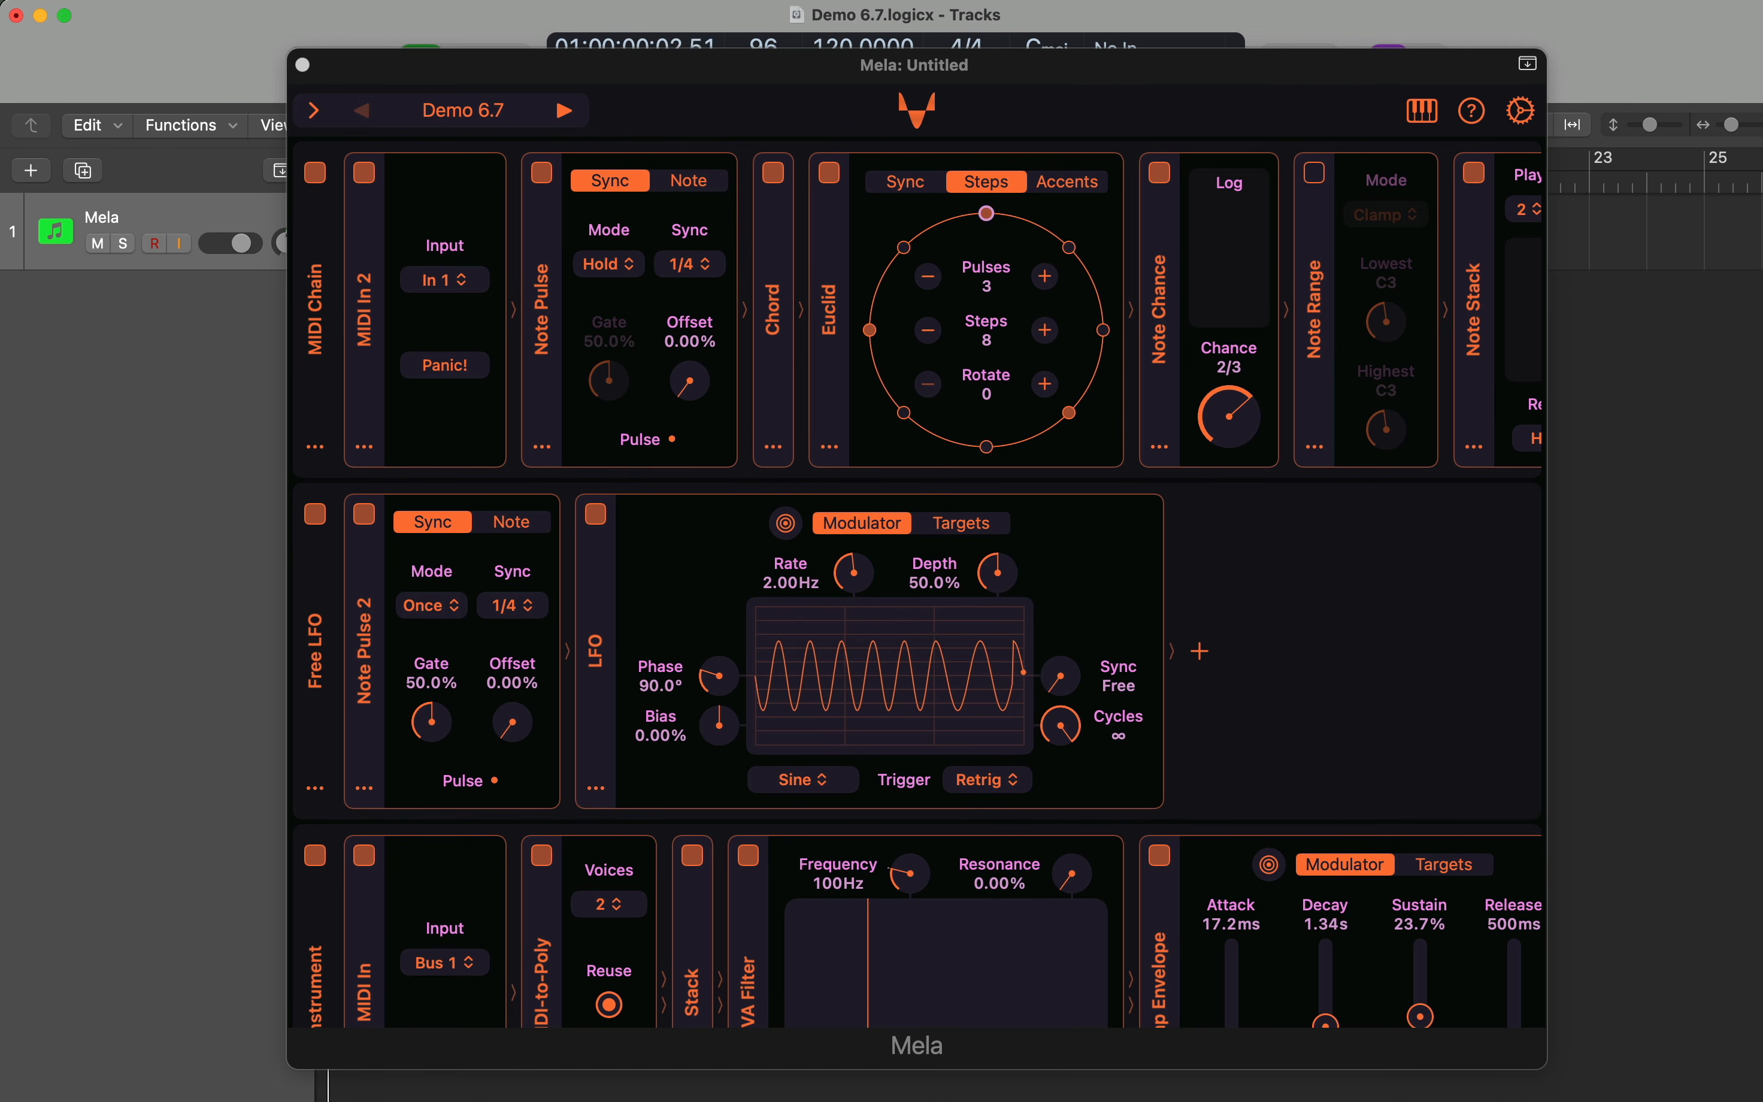
pyautogui.press('space')
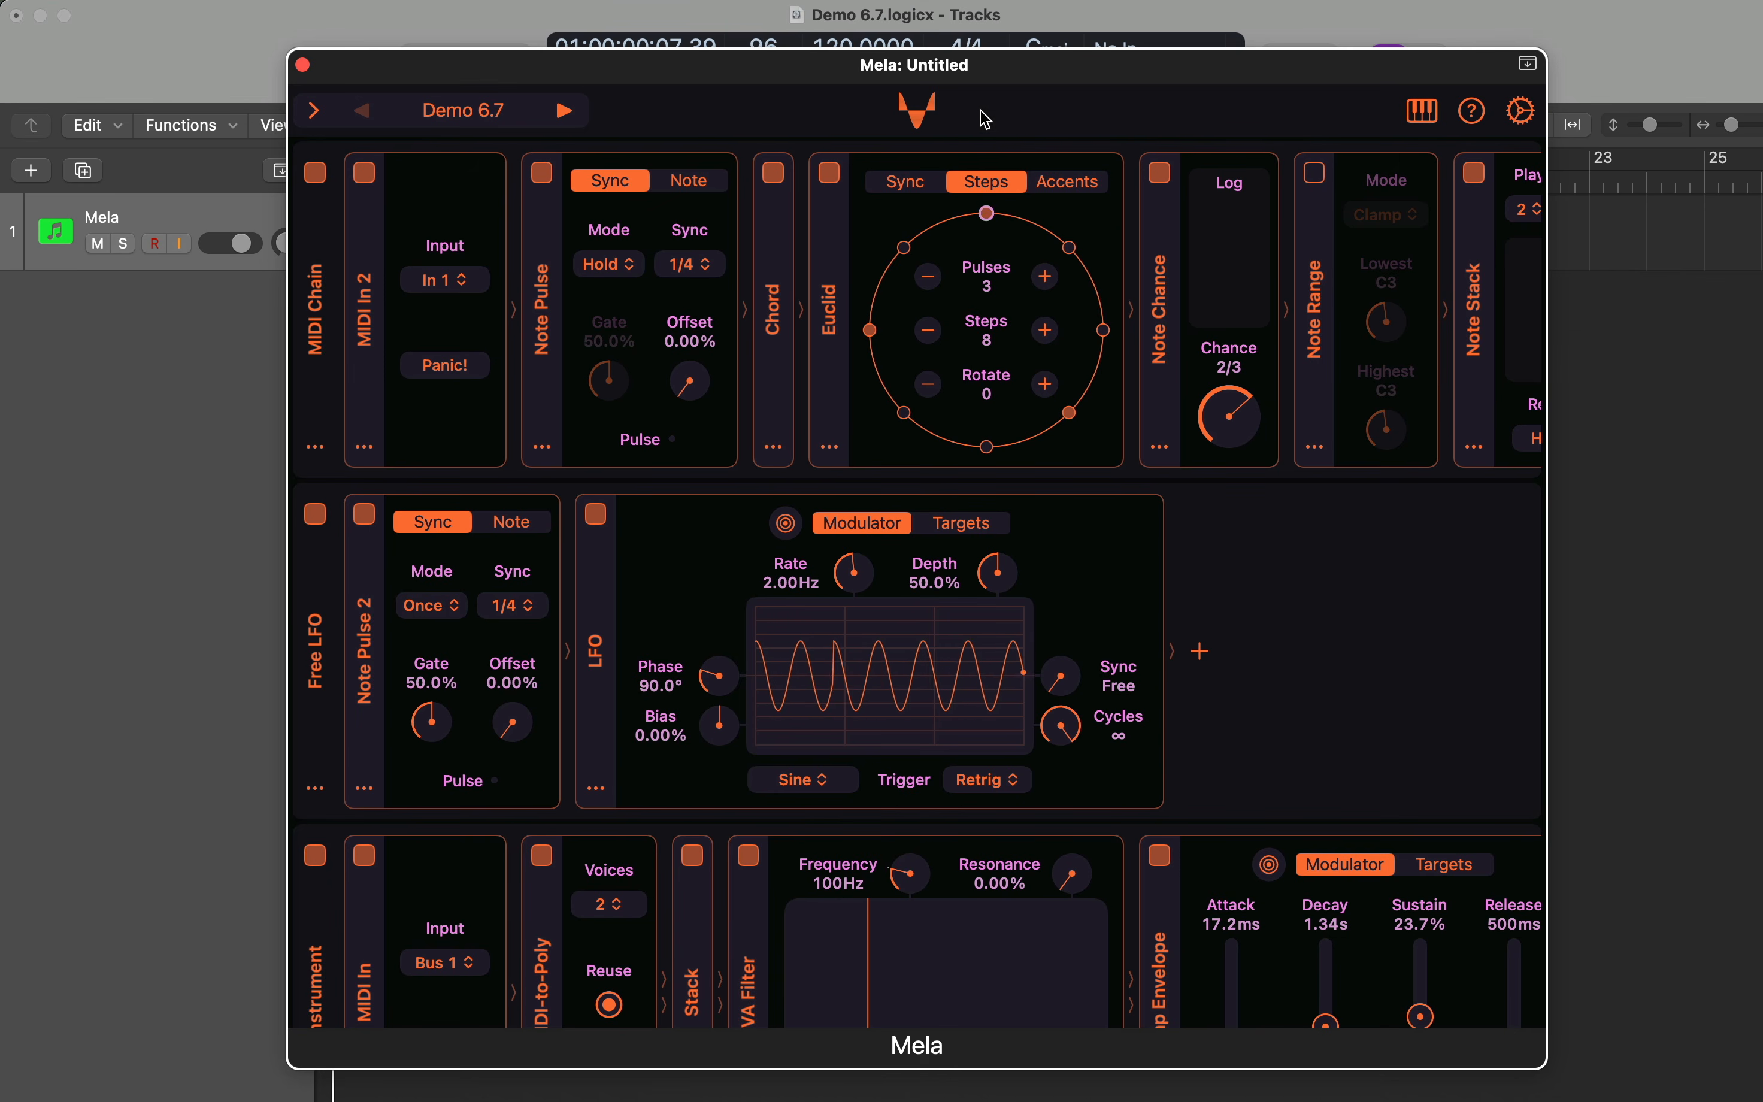
# - Set the Logic Pro project tempo to 135 BPM and move the Mela window back over the transport area
pyautogui.moveTo(969, 65); pyautogui.dragTo(947, 160)
pyautogui.doubleClick(838, 47)
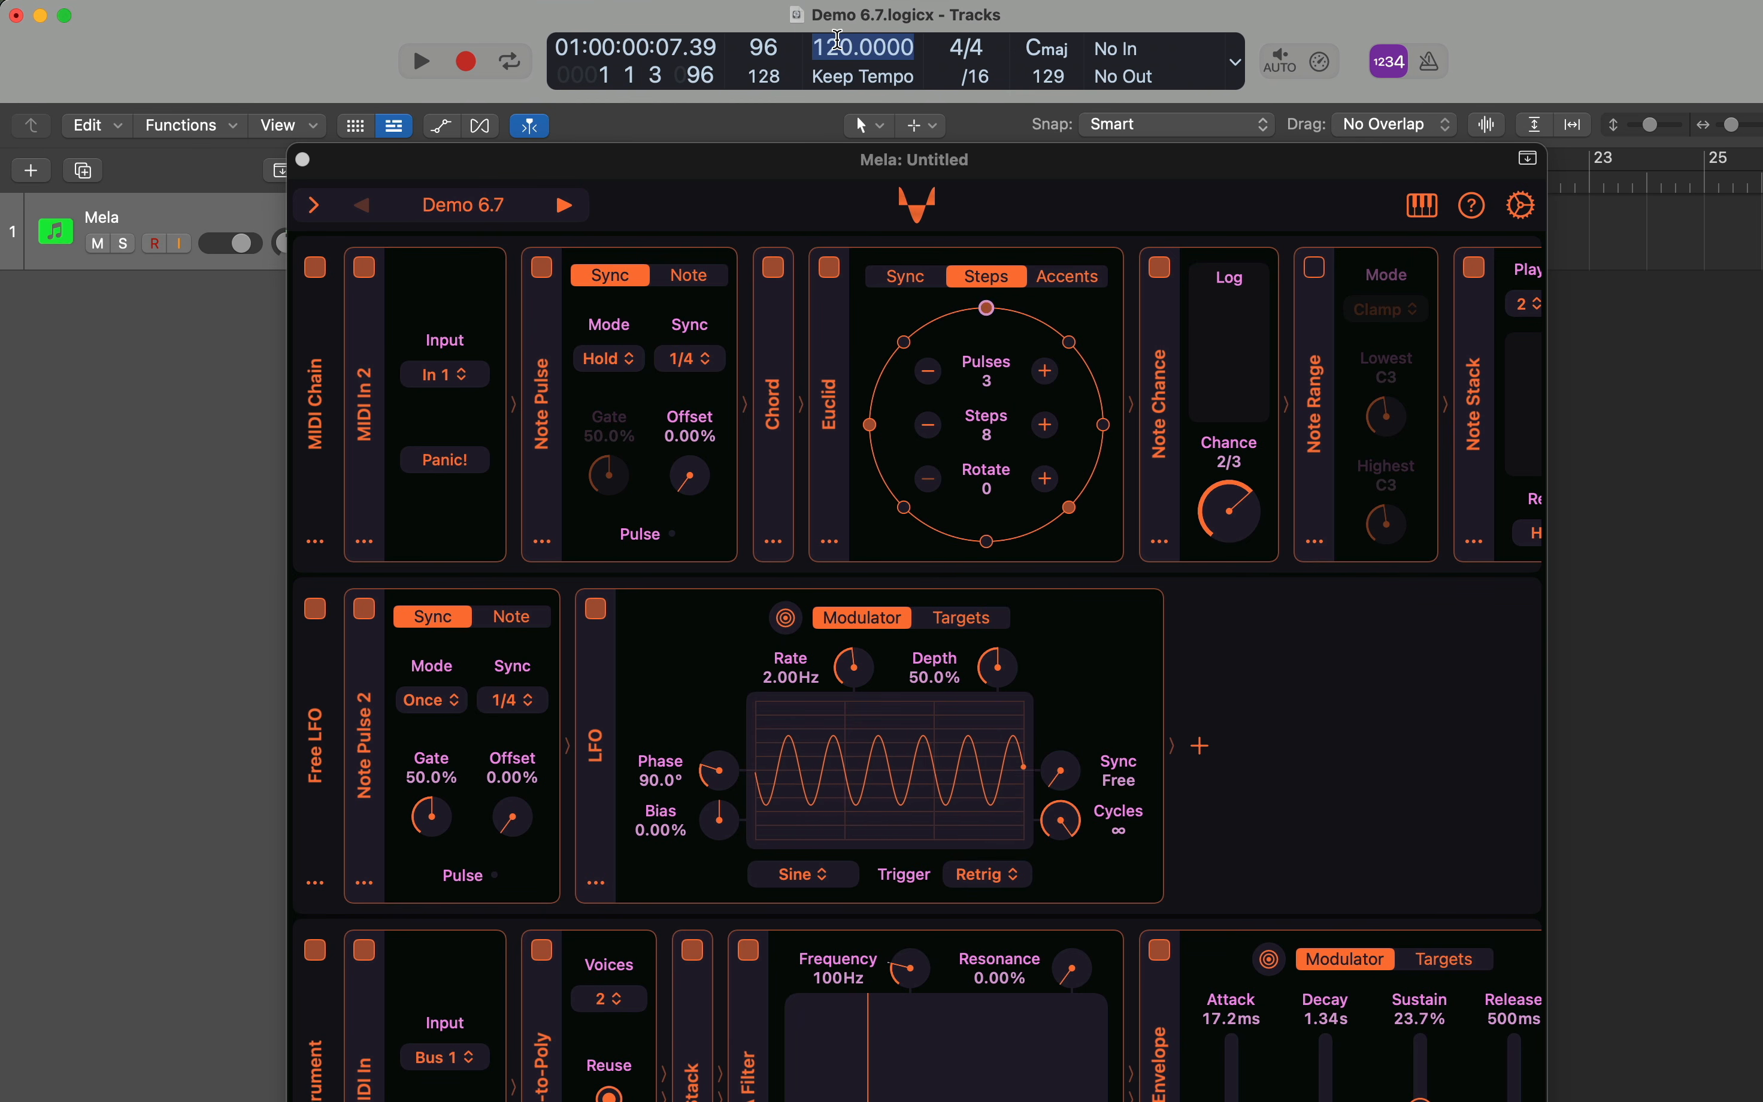
pyautogui.write('135')
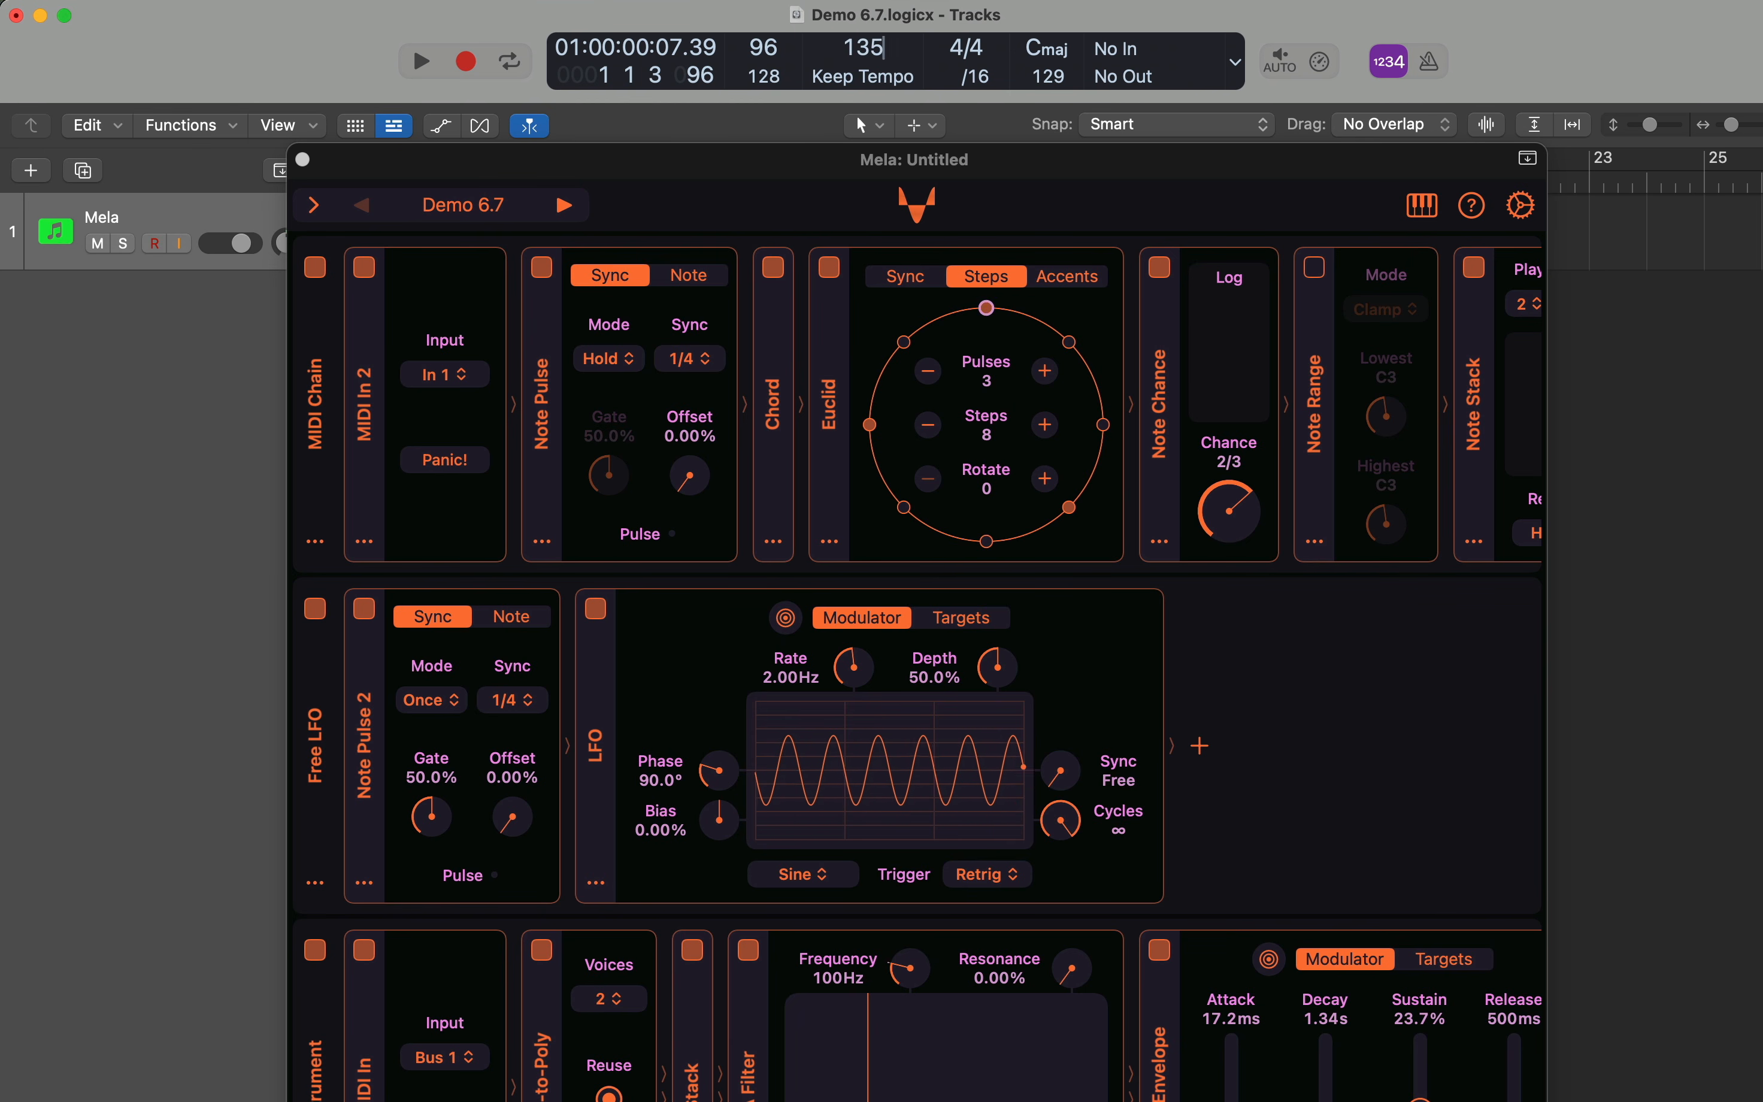
pyautogui.press('Return')
pyautogui.moveTo(834, 177); pyautogui.dragTo(845, 74)
# - Set the LFO's Rate to 2.25 Hz by entering the value directly
pyautogui.rightClick(799, 577)
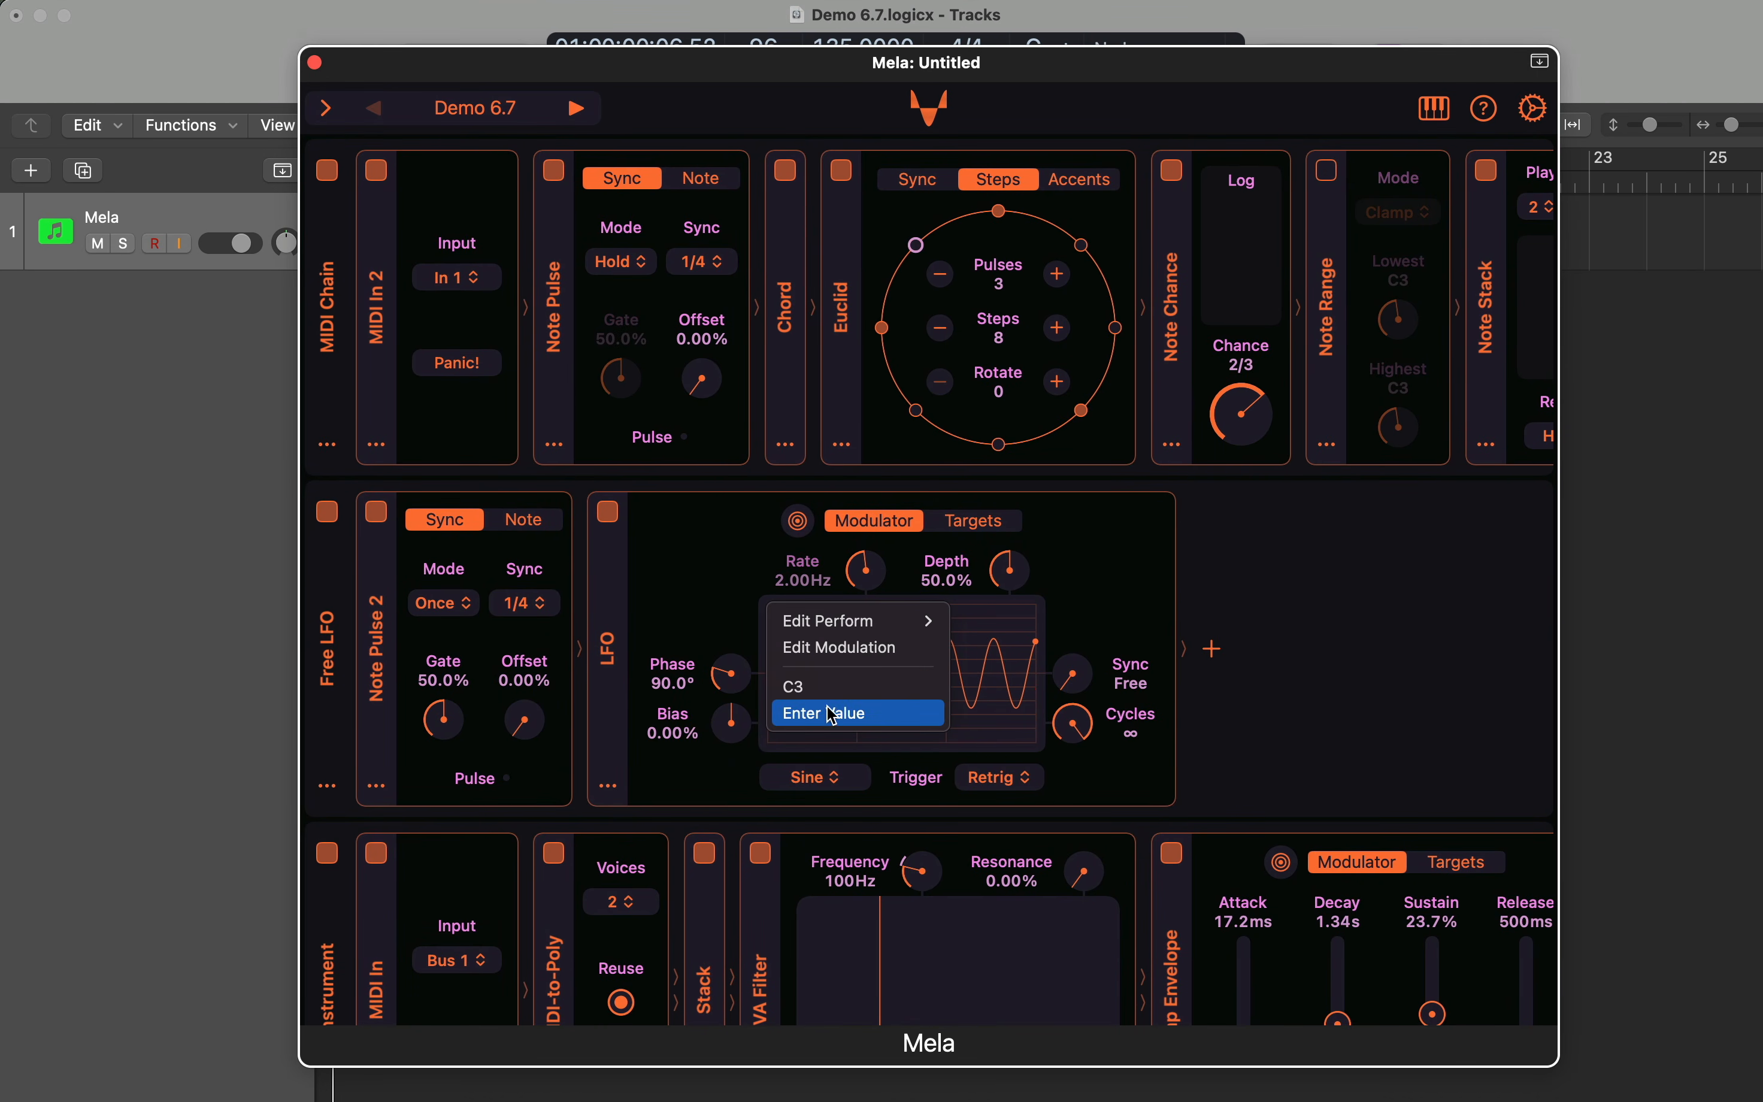
pyautogui.write('2.25')
pyautogui.press('Return')
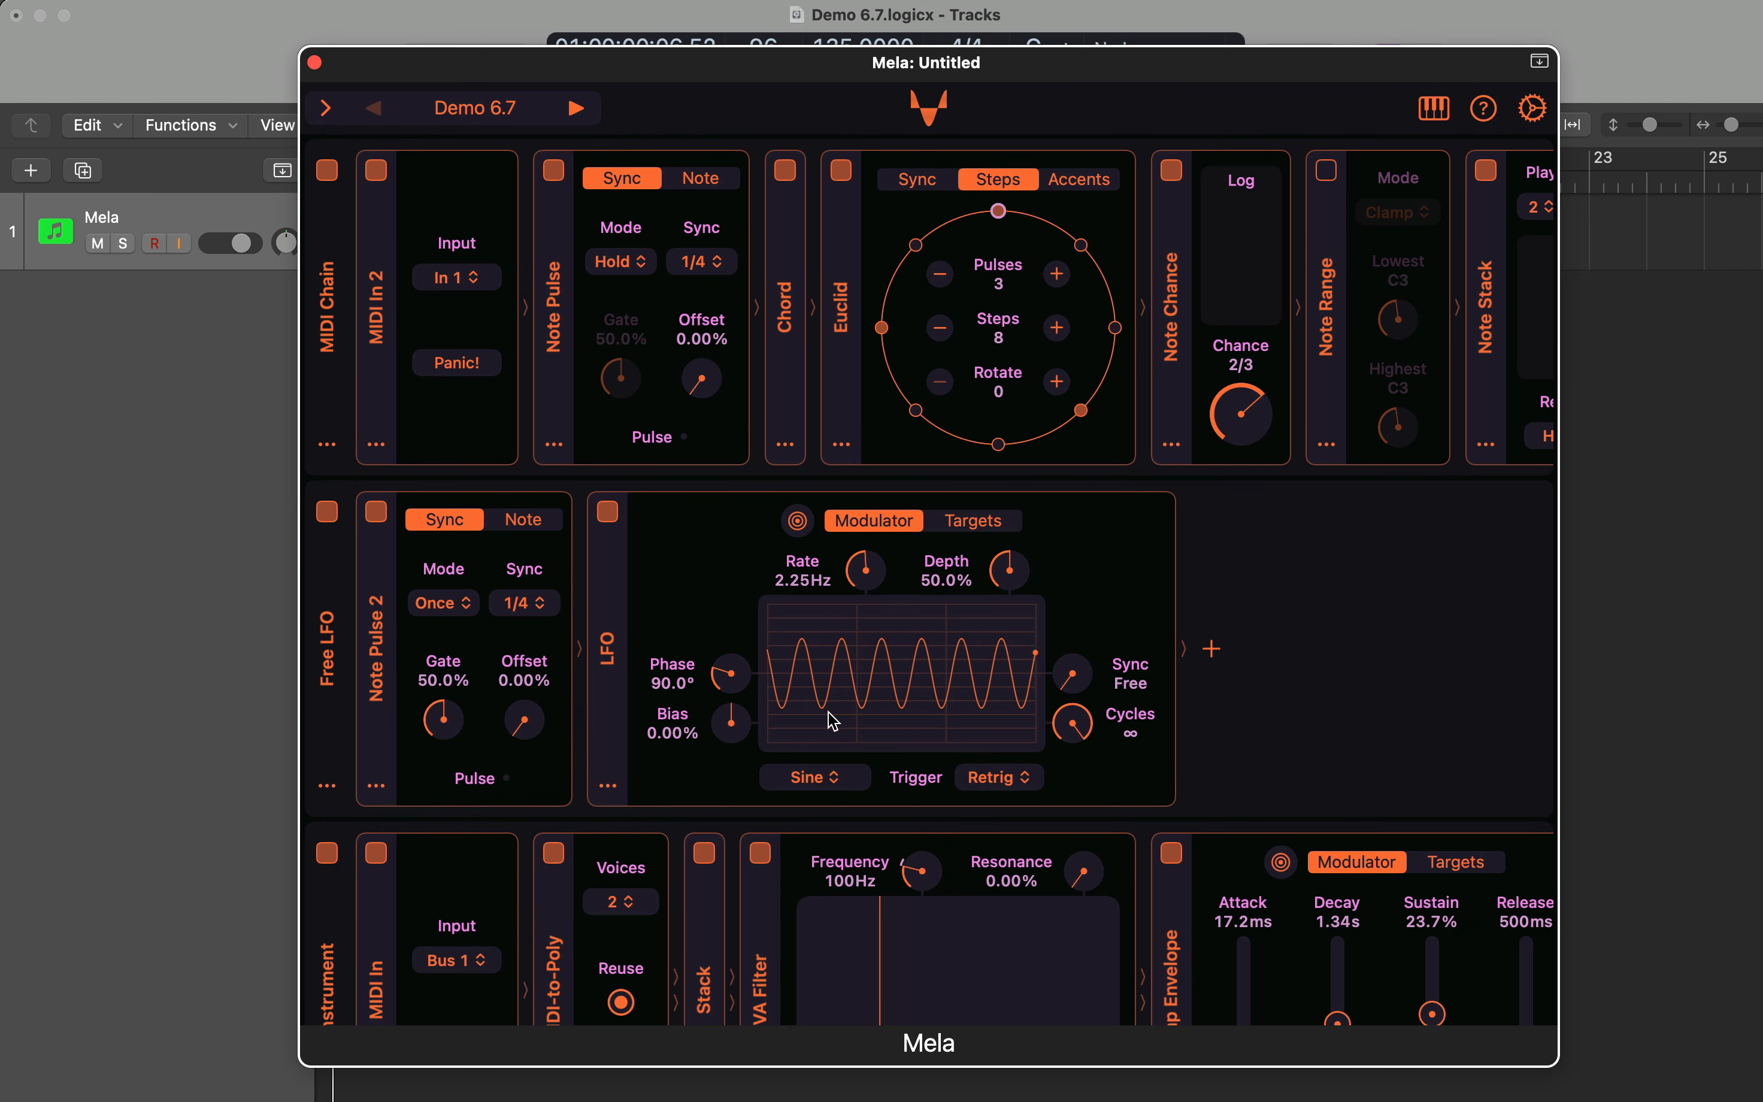
# - Set the LFO's Rate to a length of one bar by entering 1B
pyautogui.rightClick(849, 677)
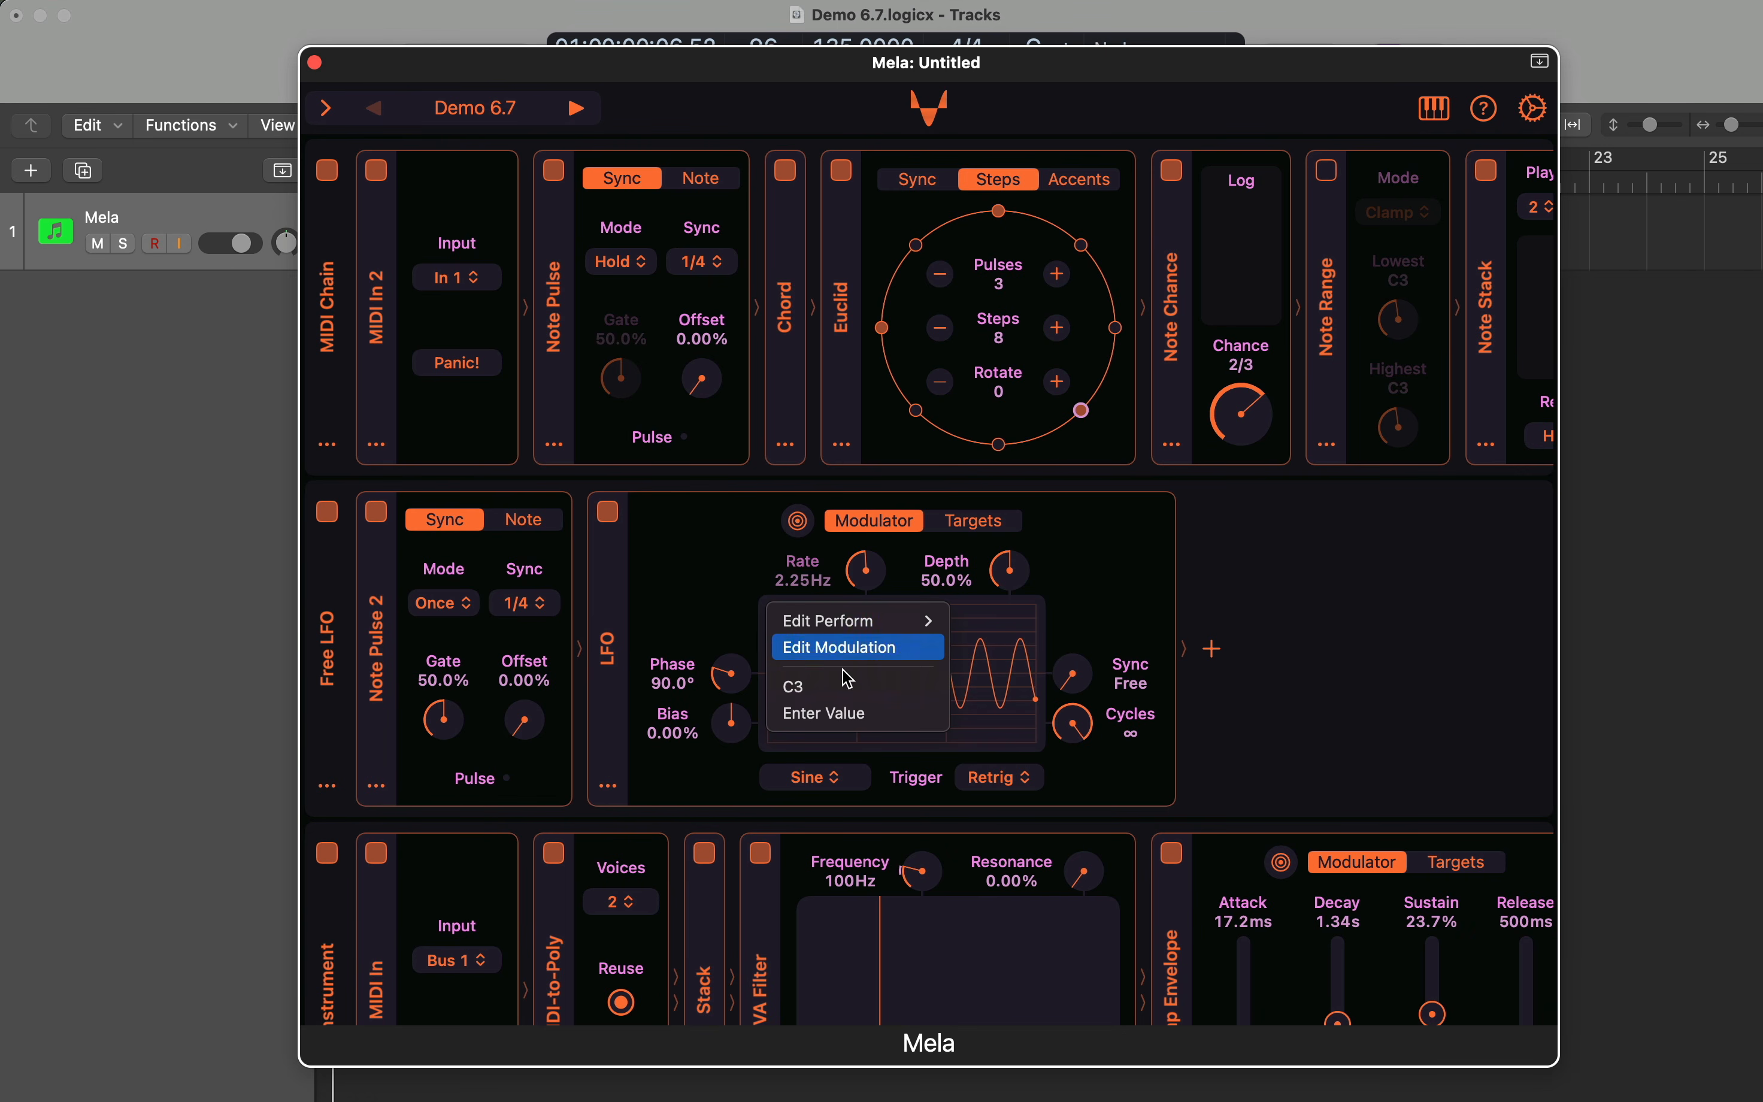
pyautogui.click(855, 714)
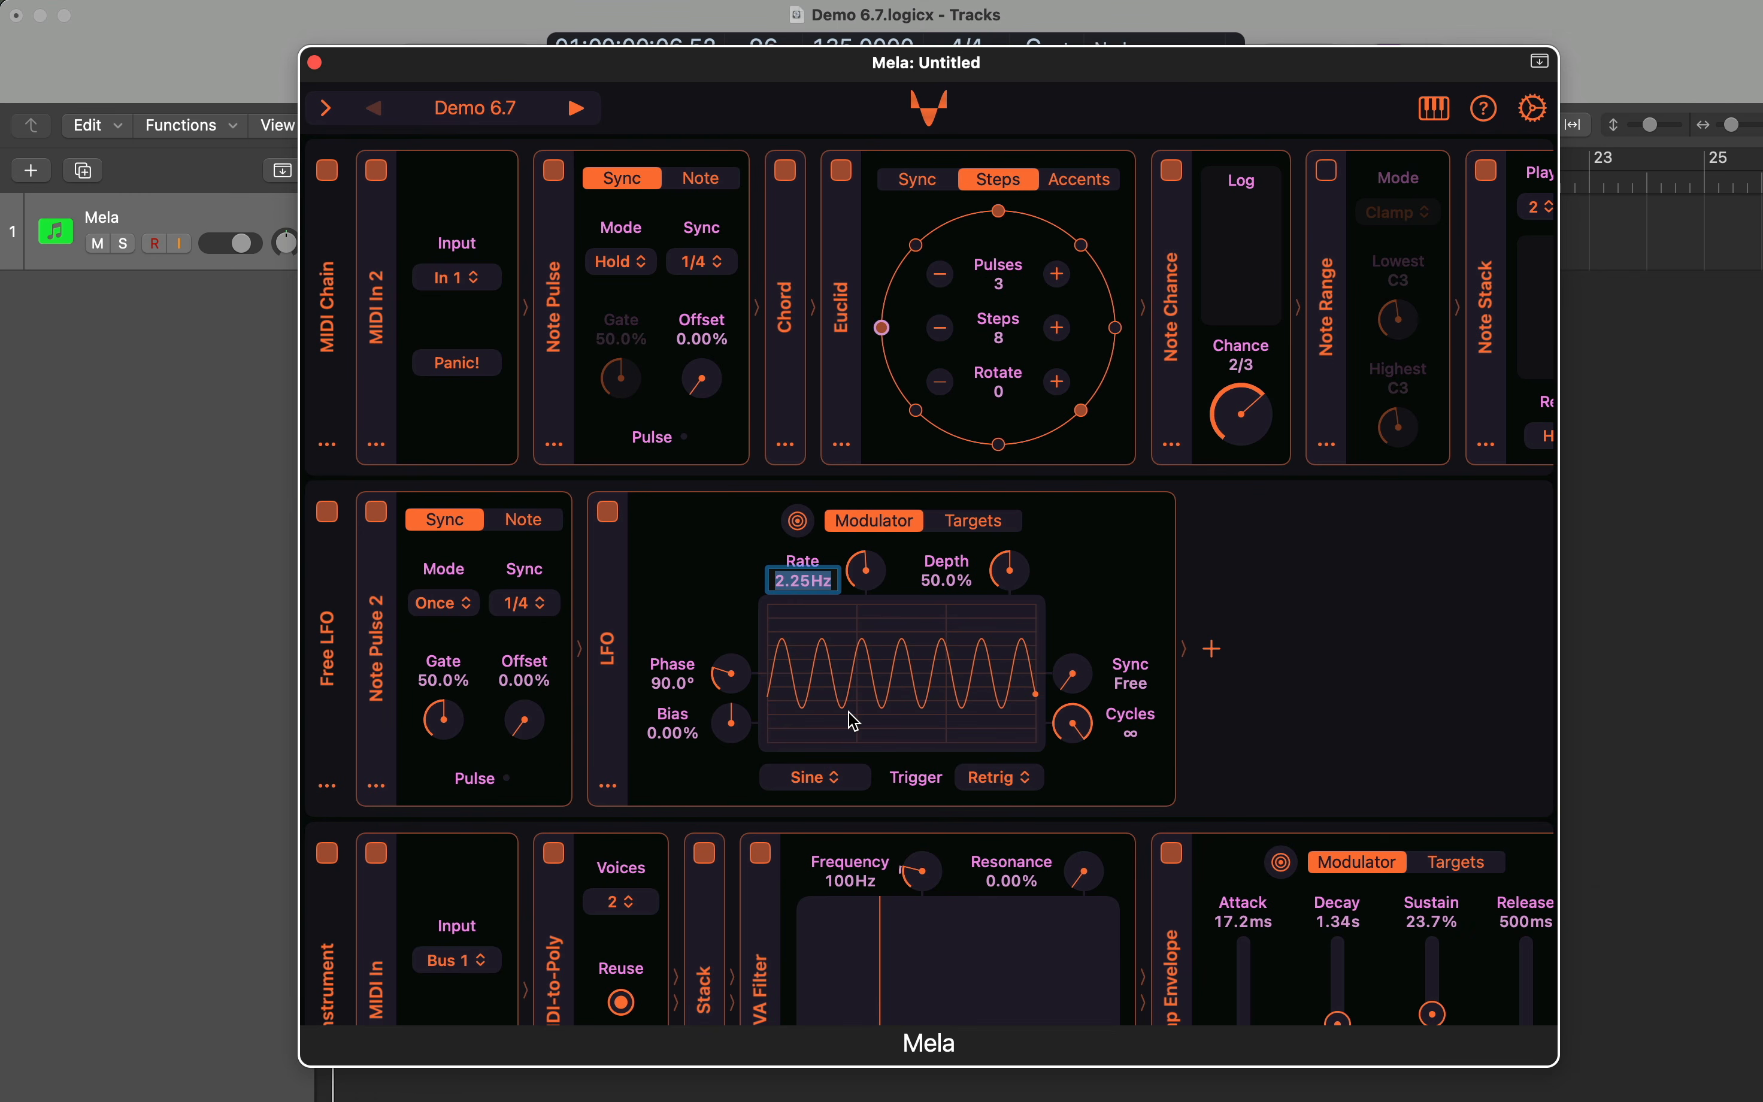
pyautogui.write('18')
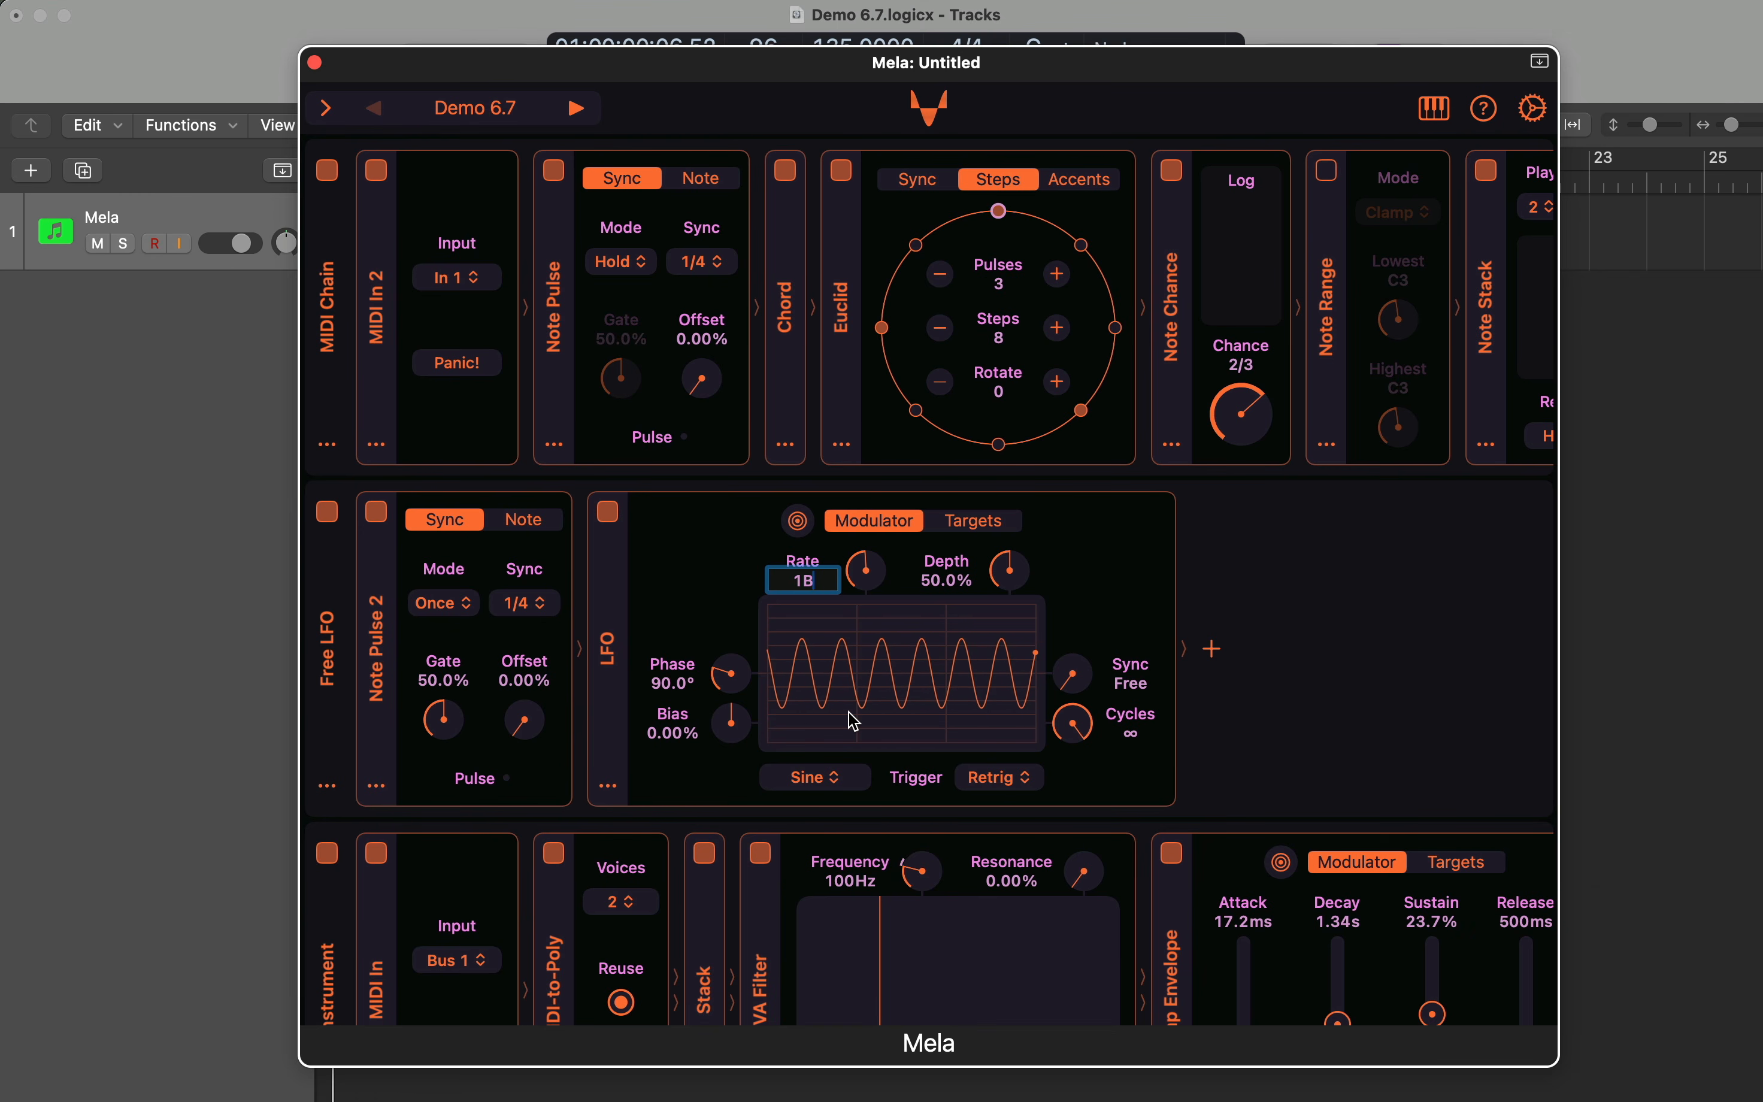
pyautogui.press('Return')
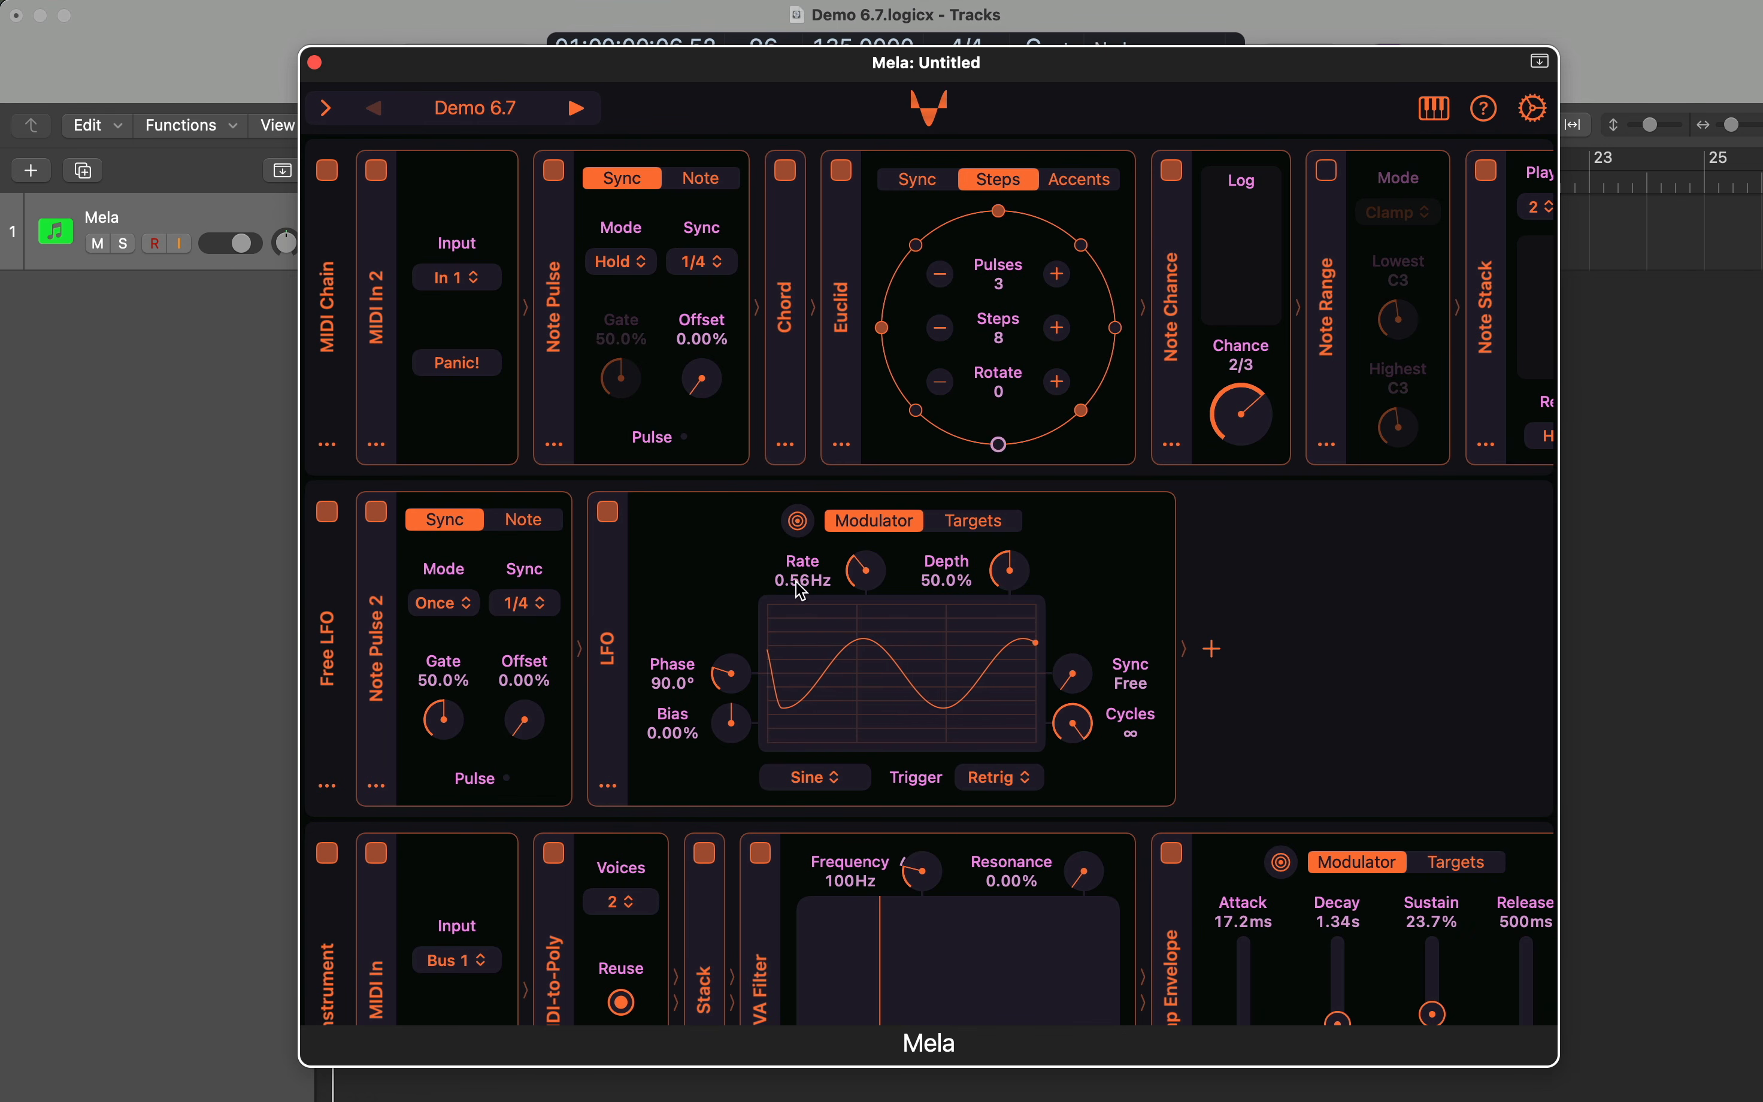
# - Set the LFO's Rate to a fractional length of 1.3 beats by entering 1.3b
pyautogui.rightClick(800, 581)
pyautogui.click(852, 716)
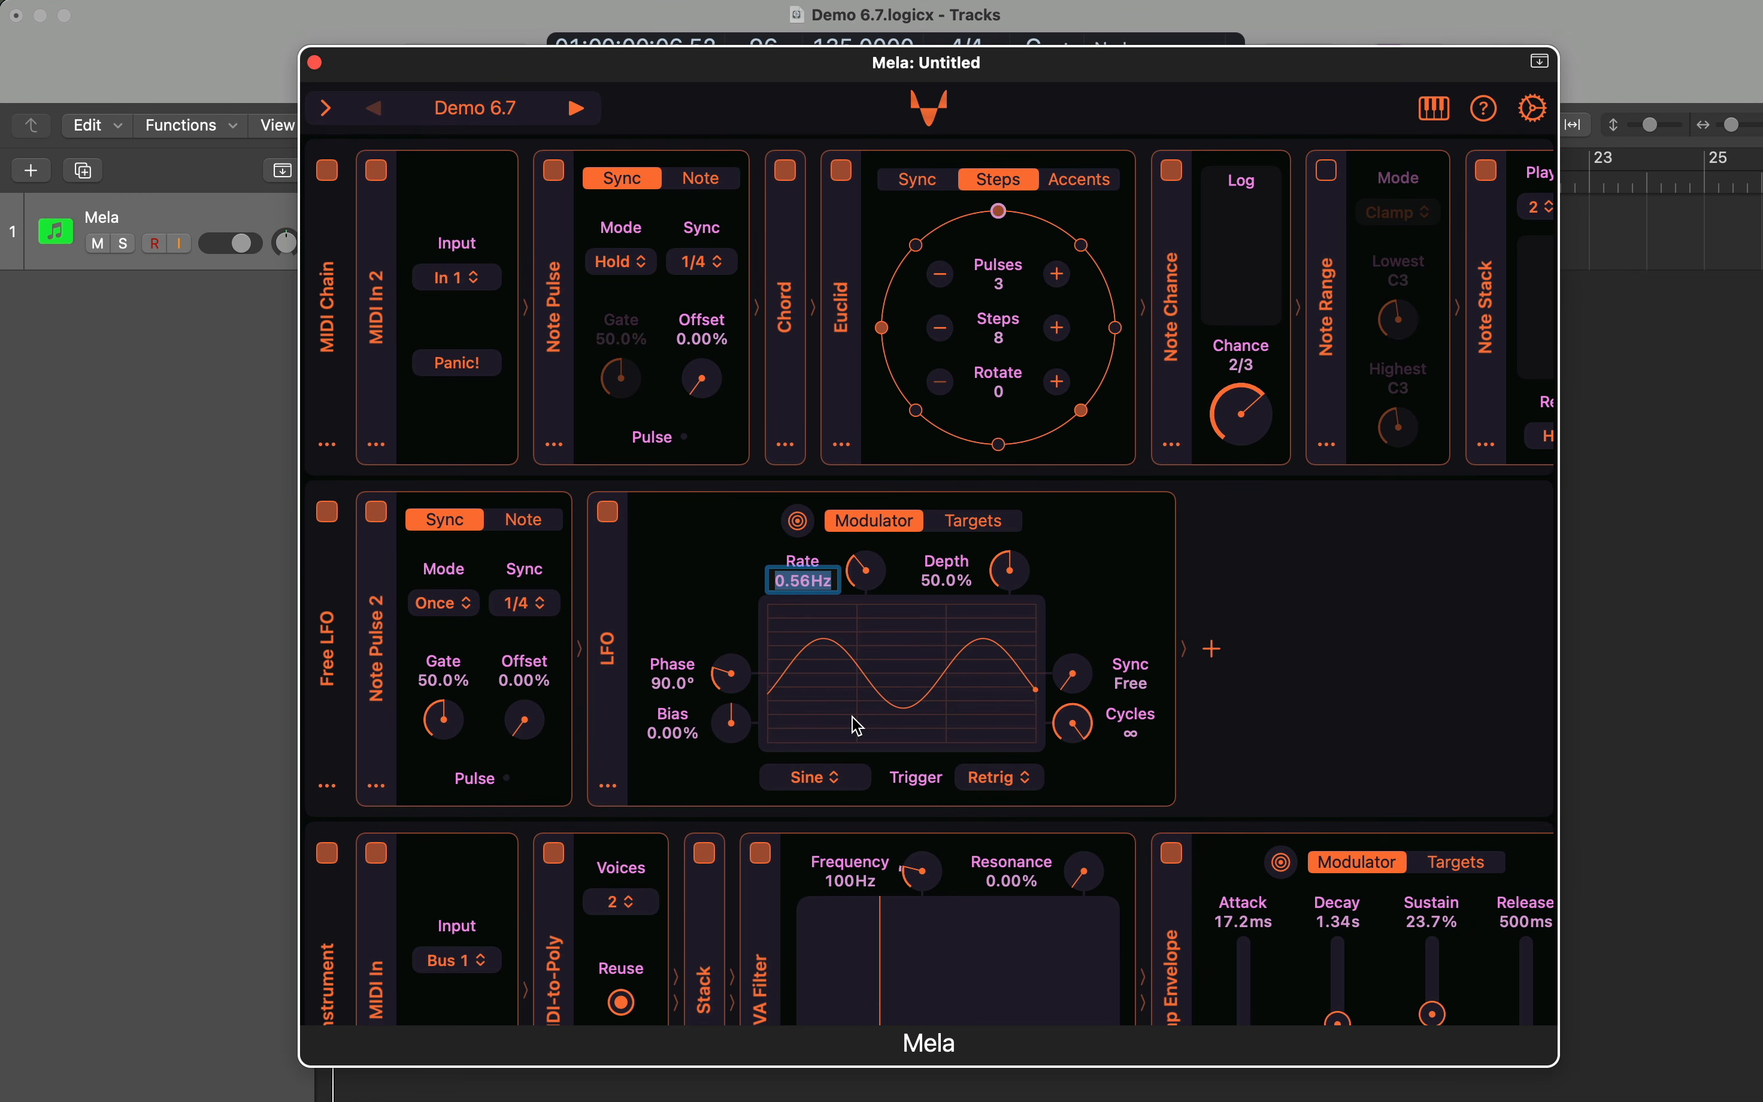
pyautogui.write('1.3b')
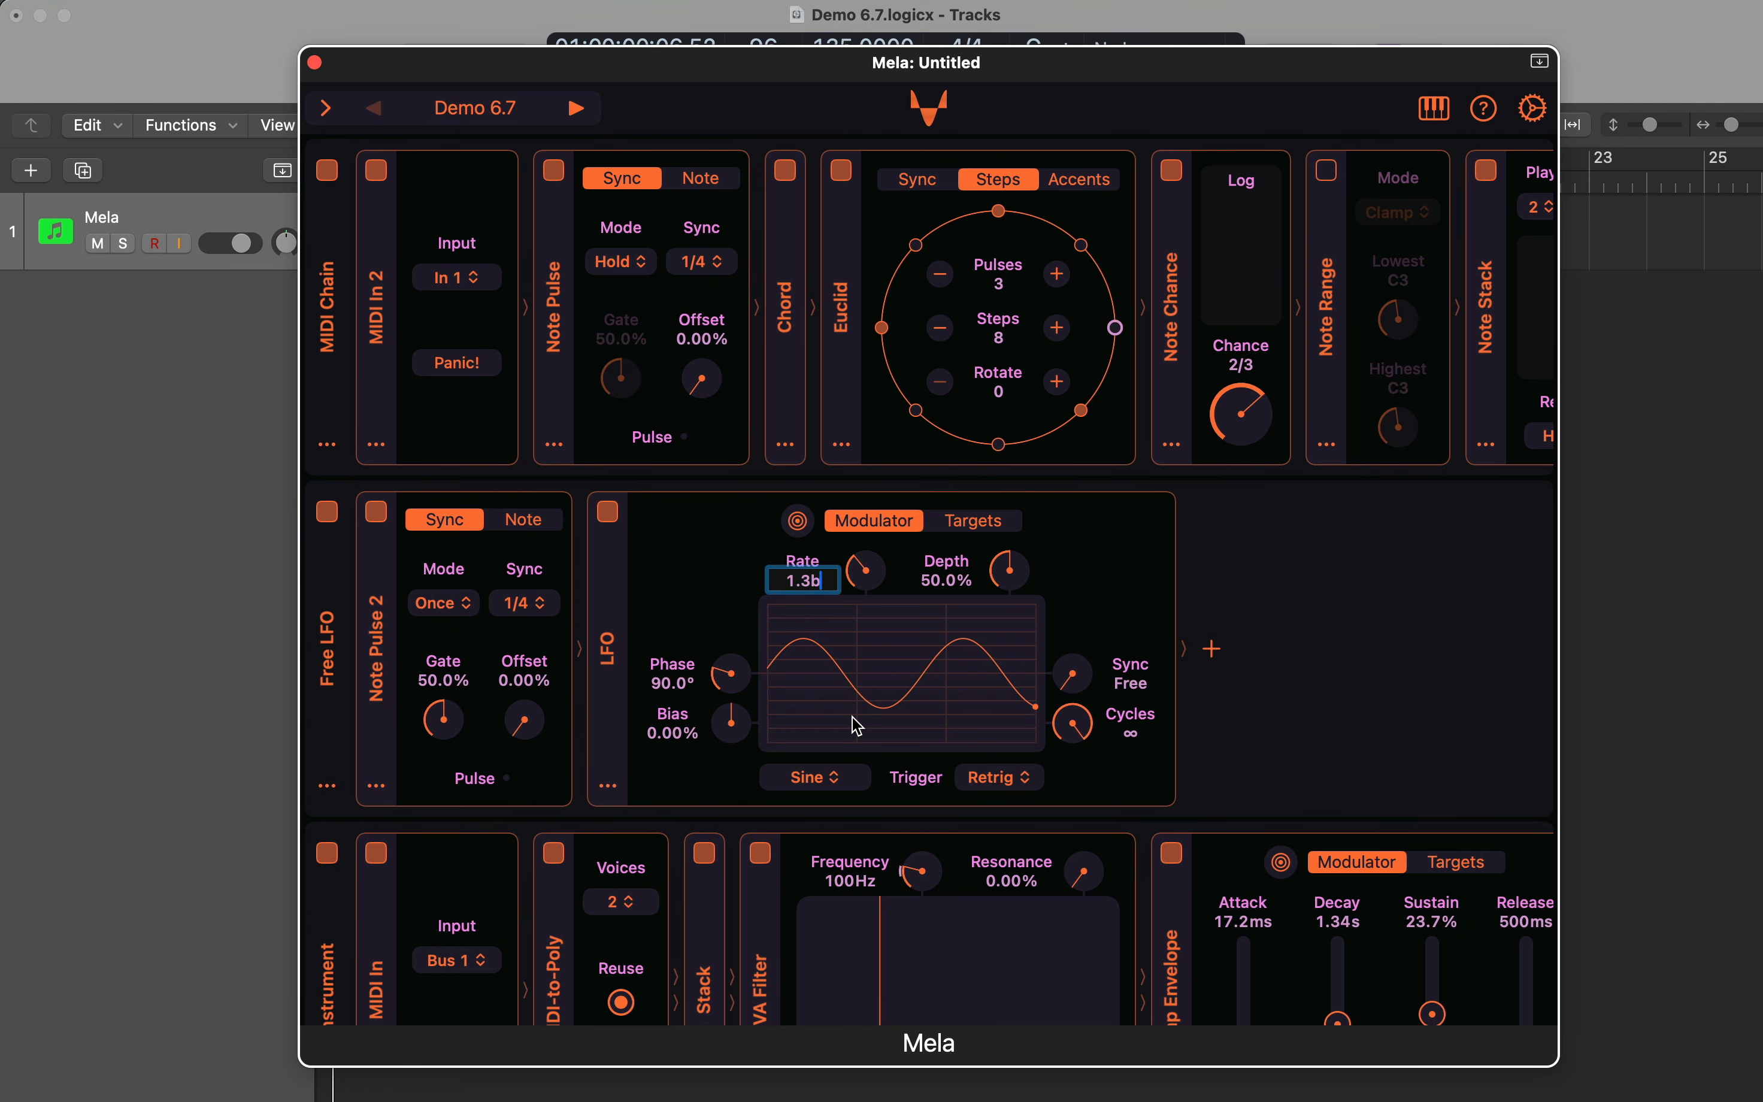
pyautogui.press('Return')
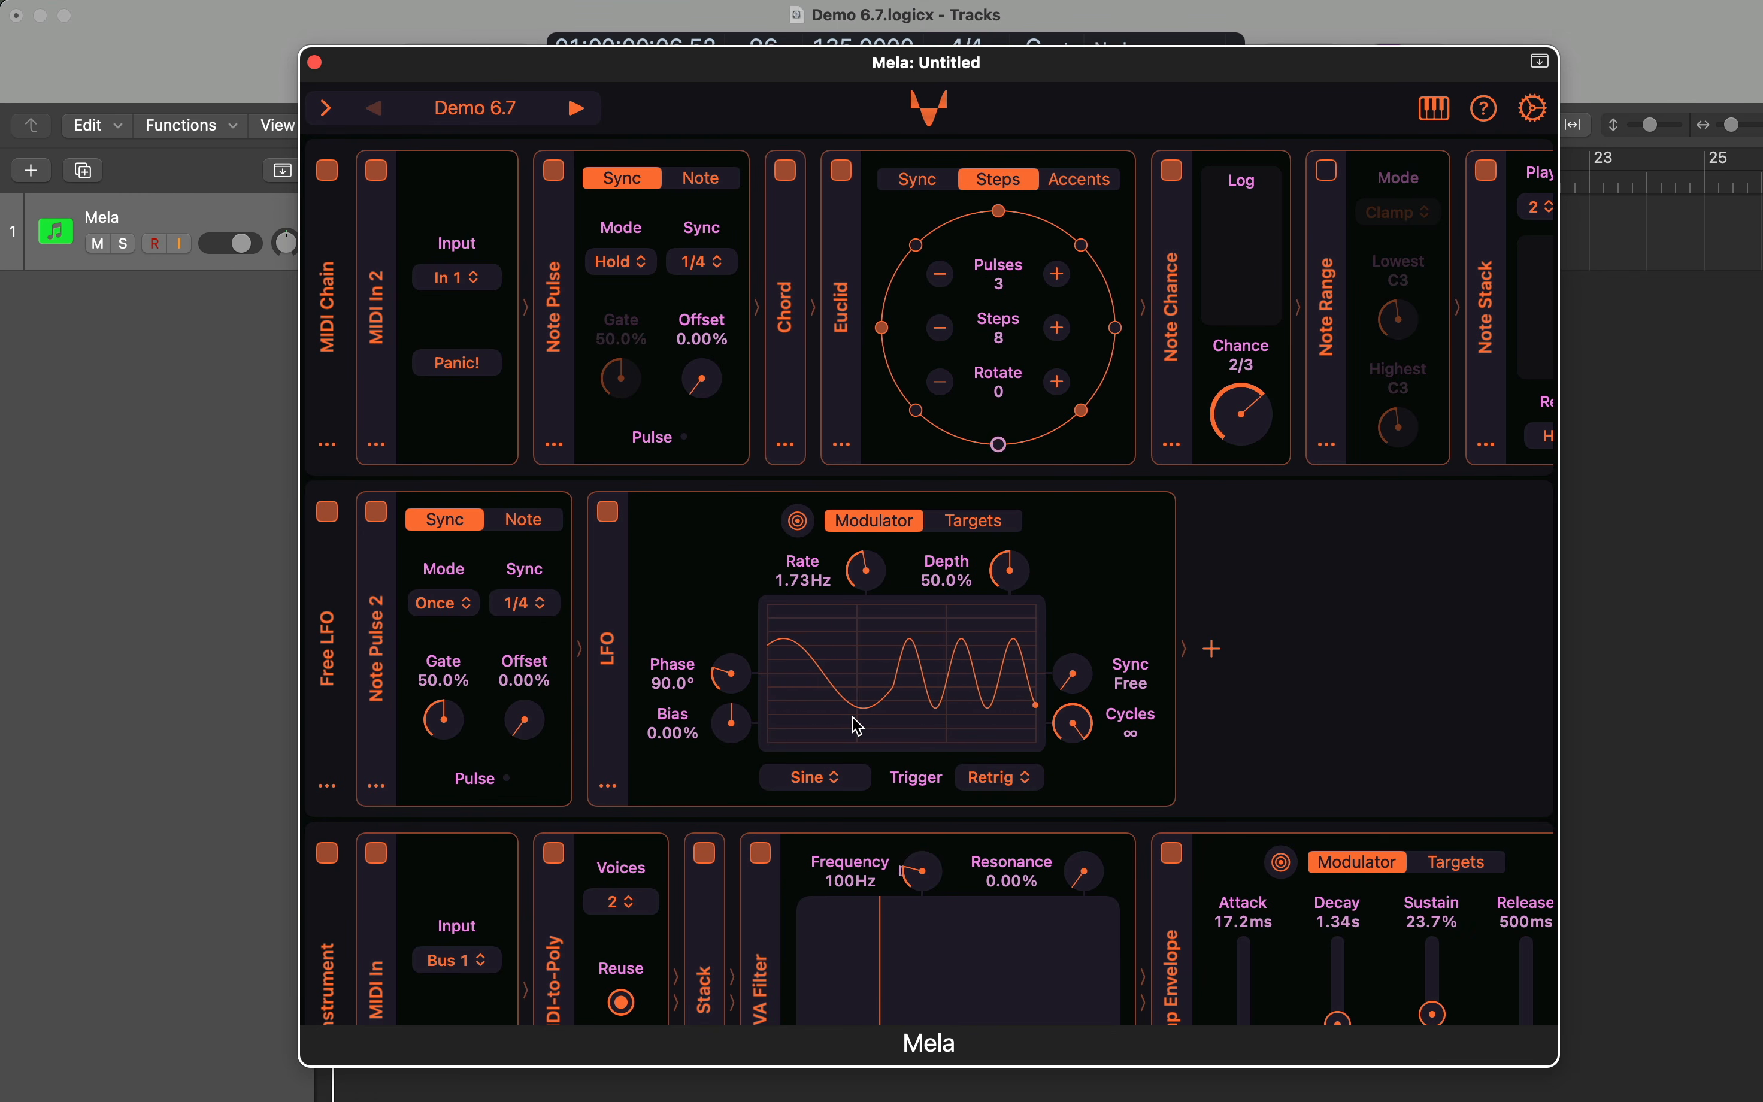
# - Set the LFO's Rate to the note length 2/1 through direct value entry
pyautogui.rightClick(810, 581)
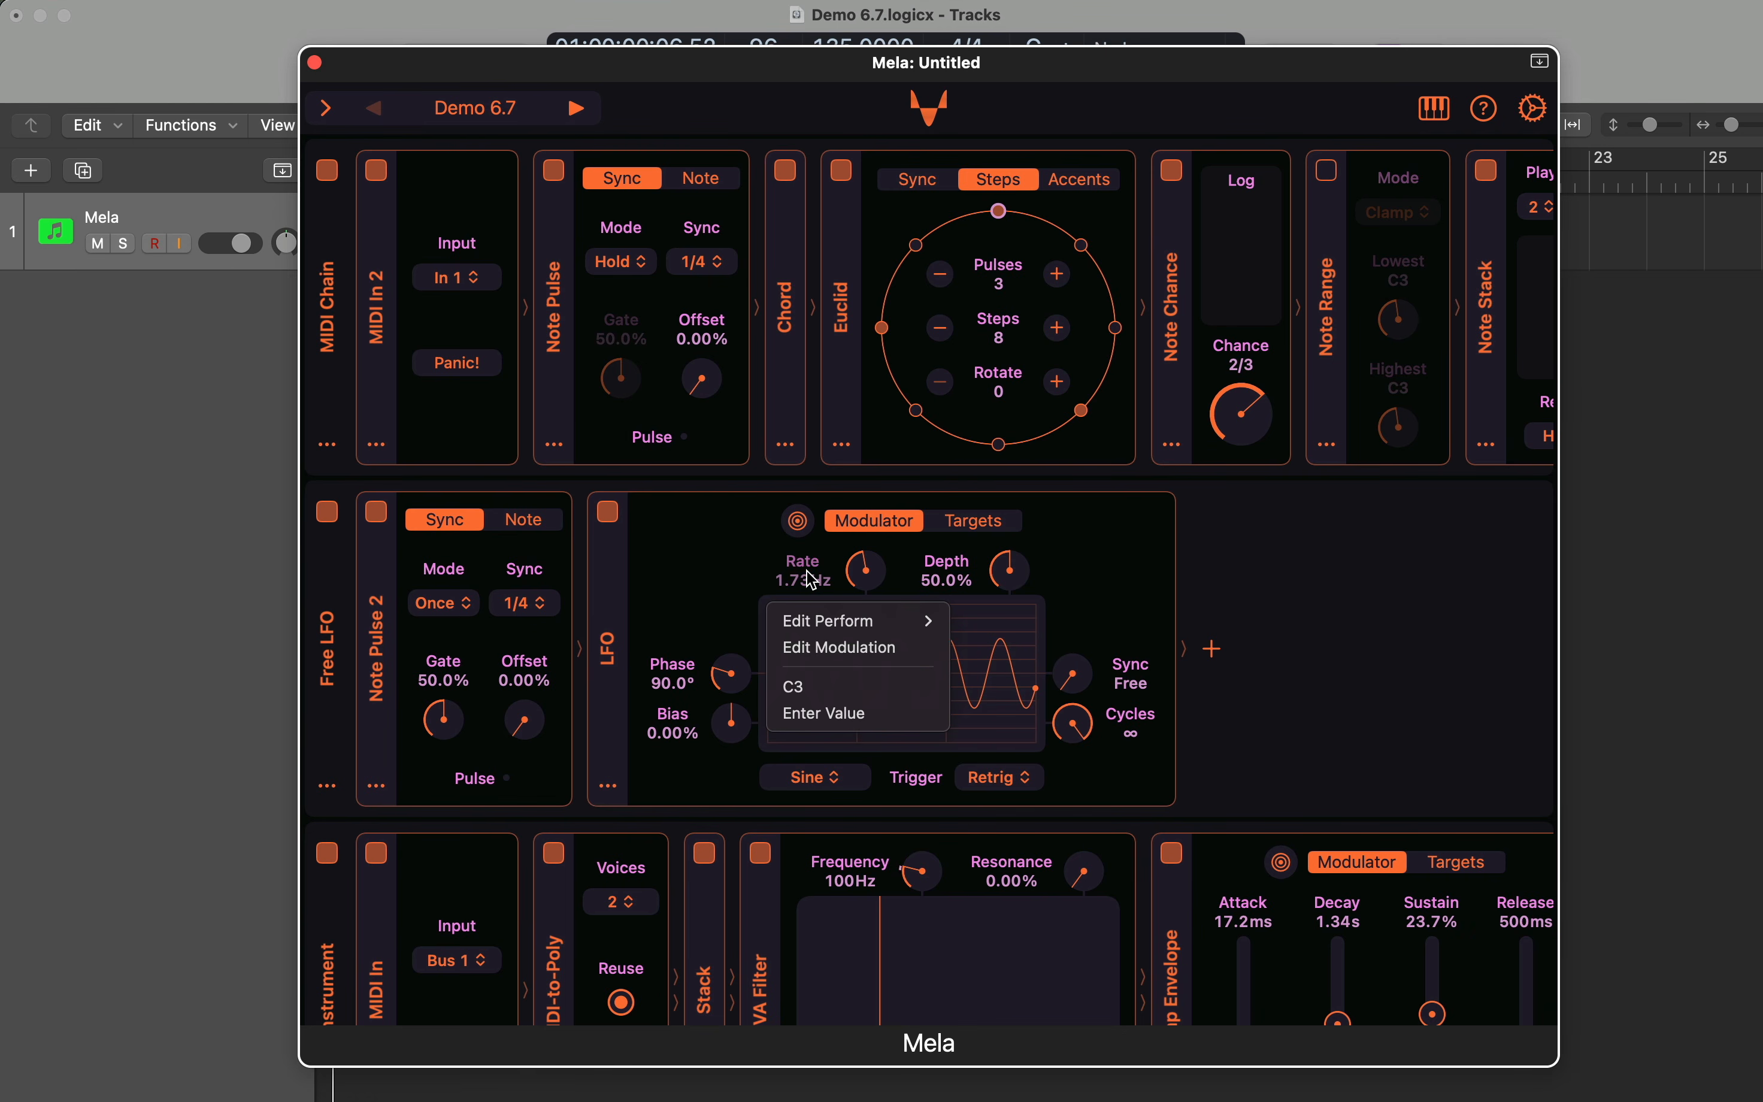
pyautogui.click(838, 715)
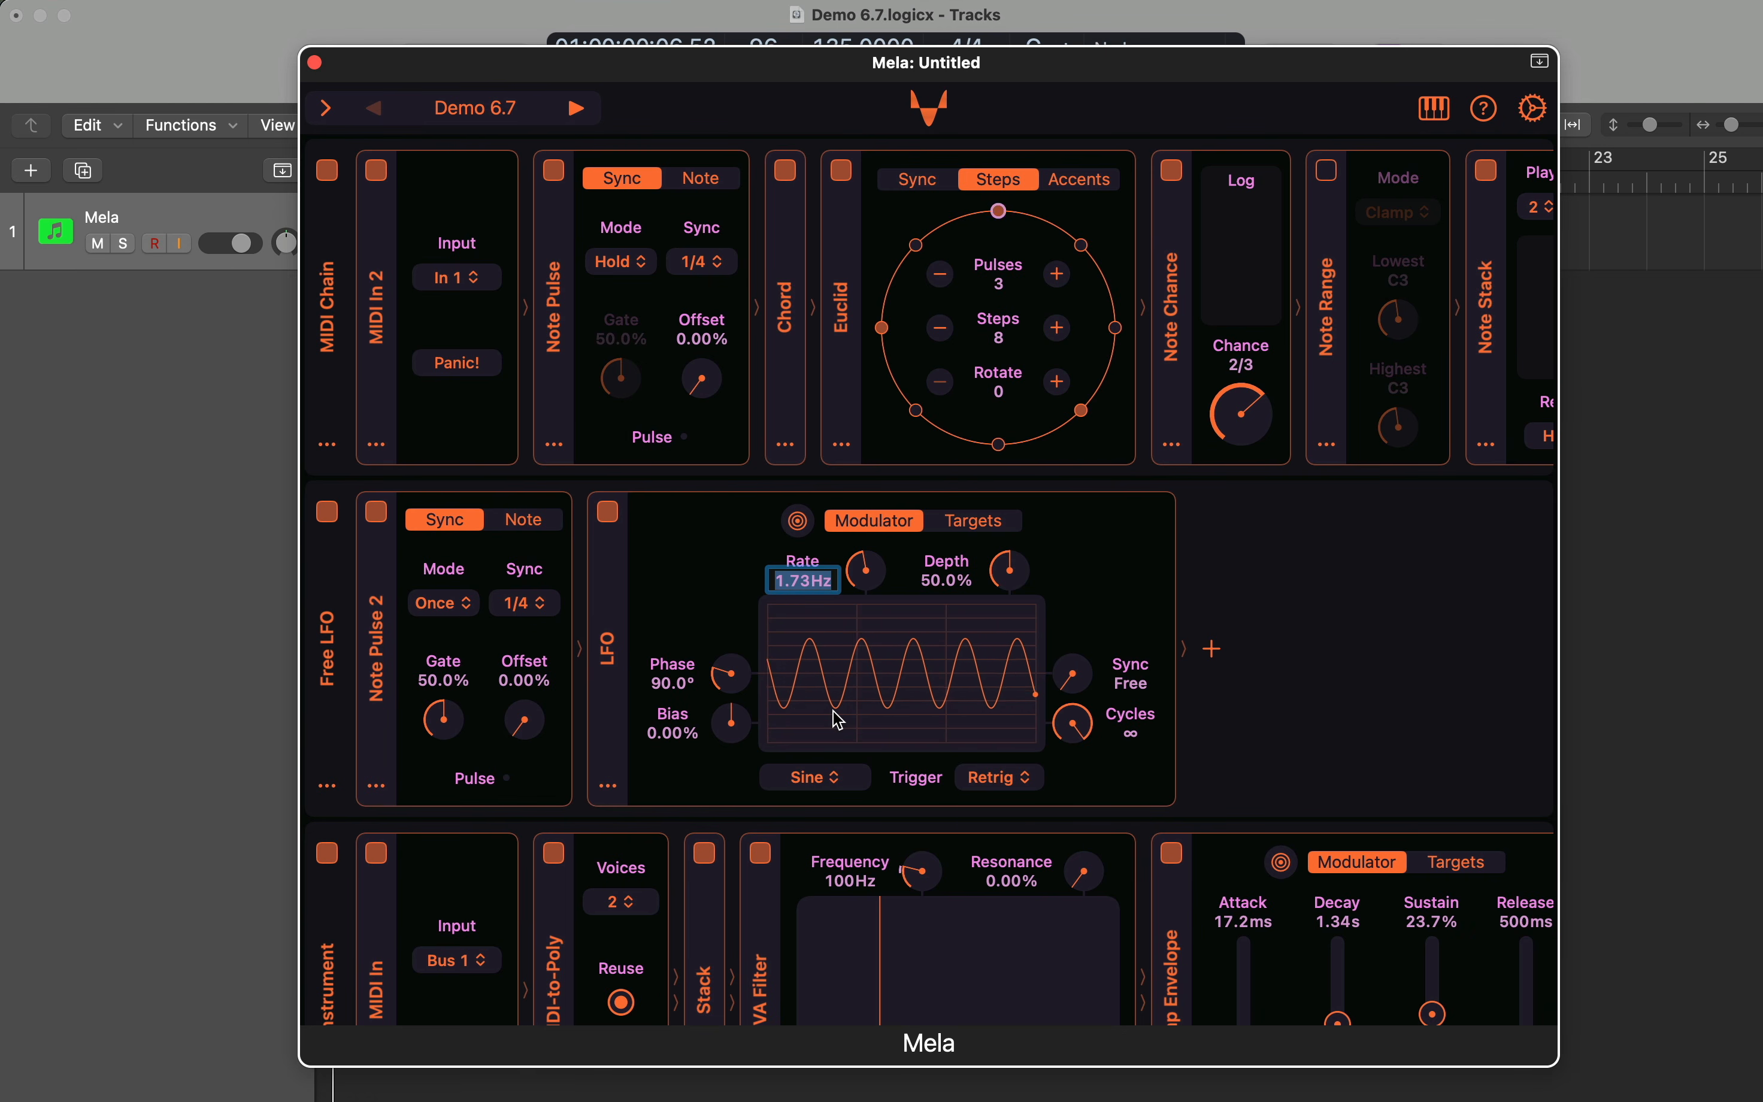
pyautogui.write('2/1')
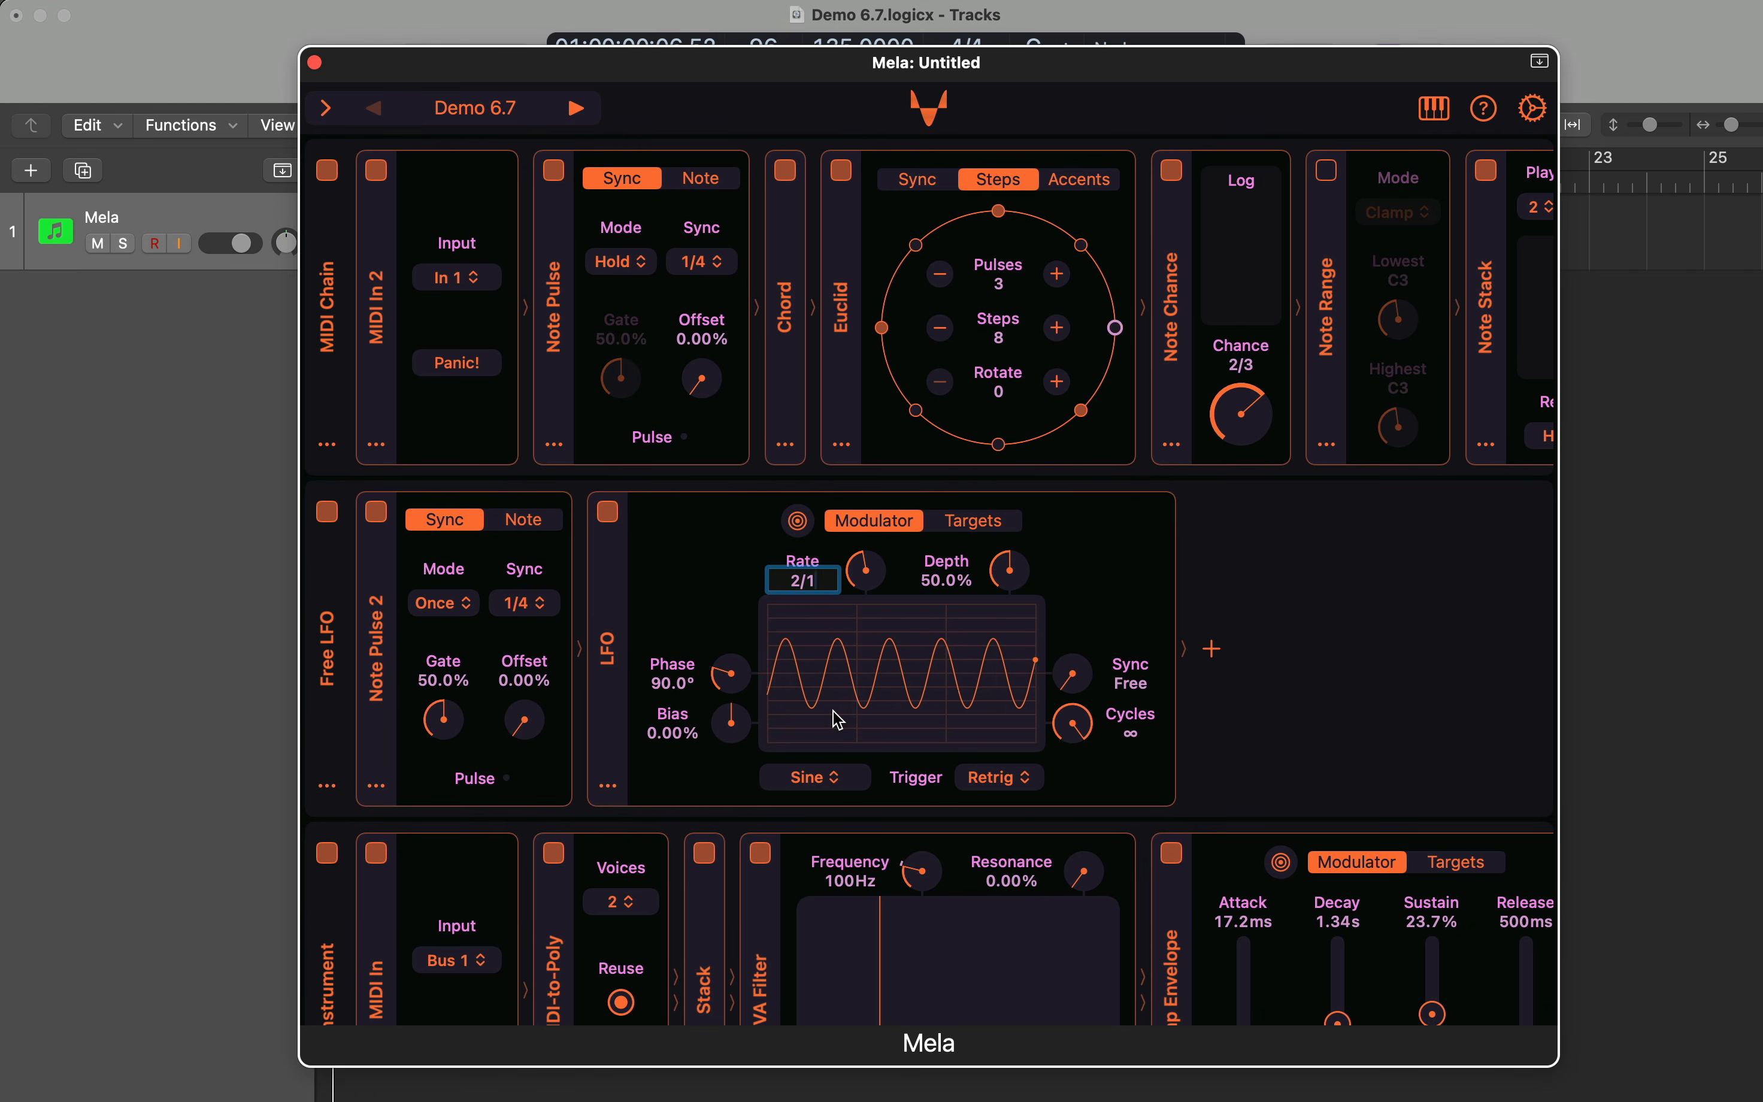
pyautogui.press('Return')
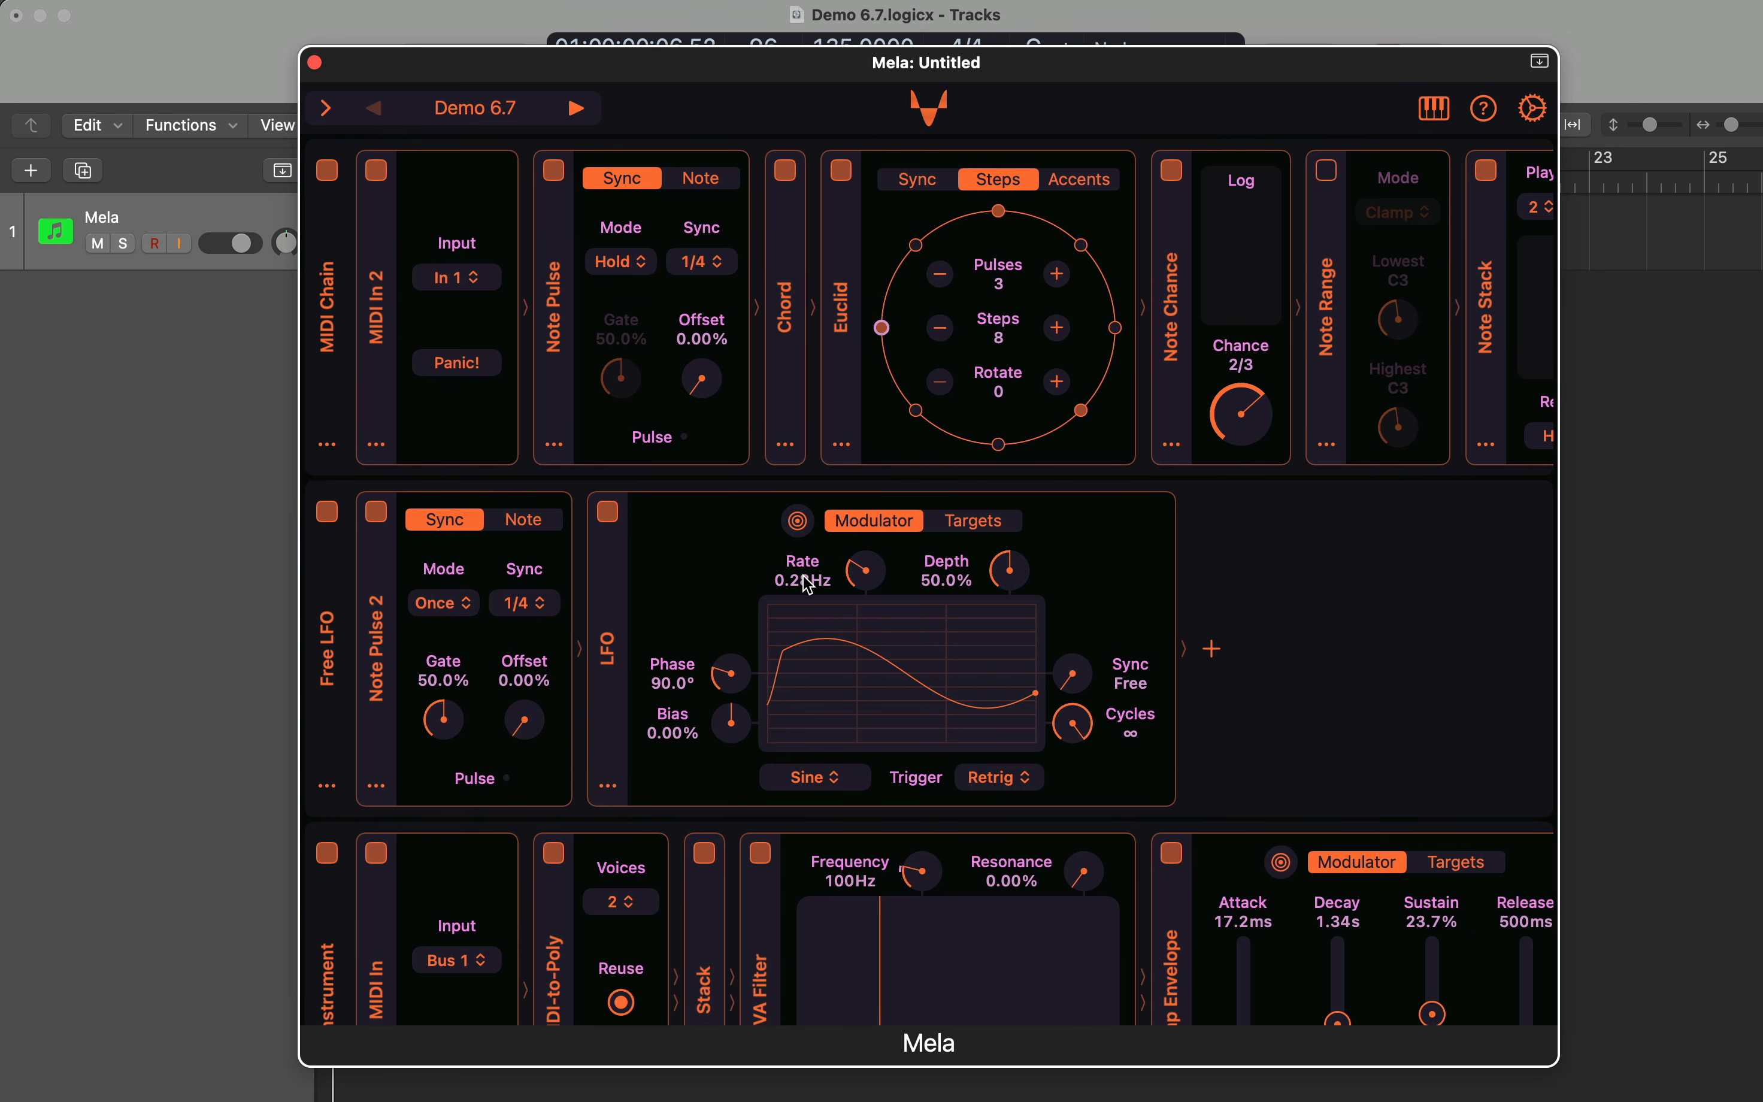
# - Set the LFO's Rate to a quarter-note triplet by entering 1/4t
pyautogui.rightClick(807, 584)
pyautogui.click(848, 727)
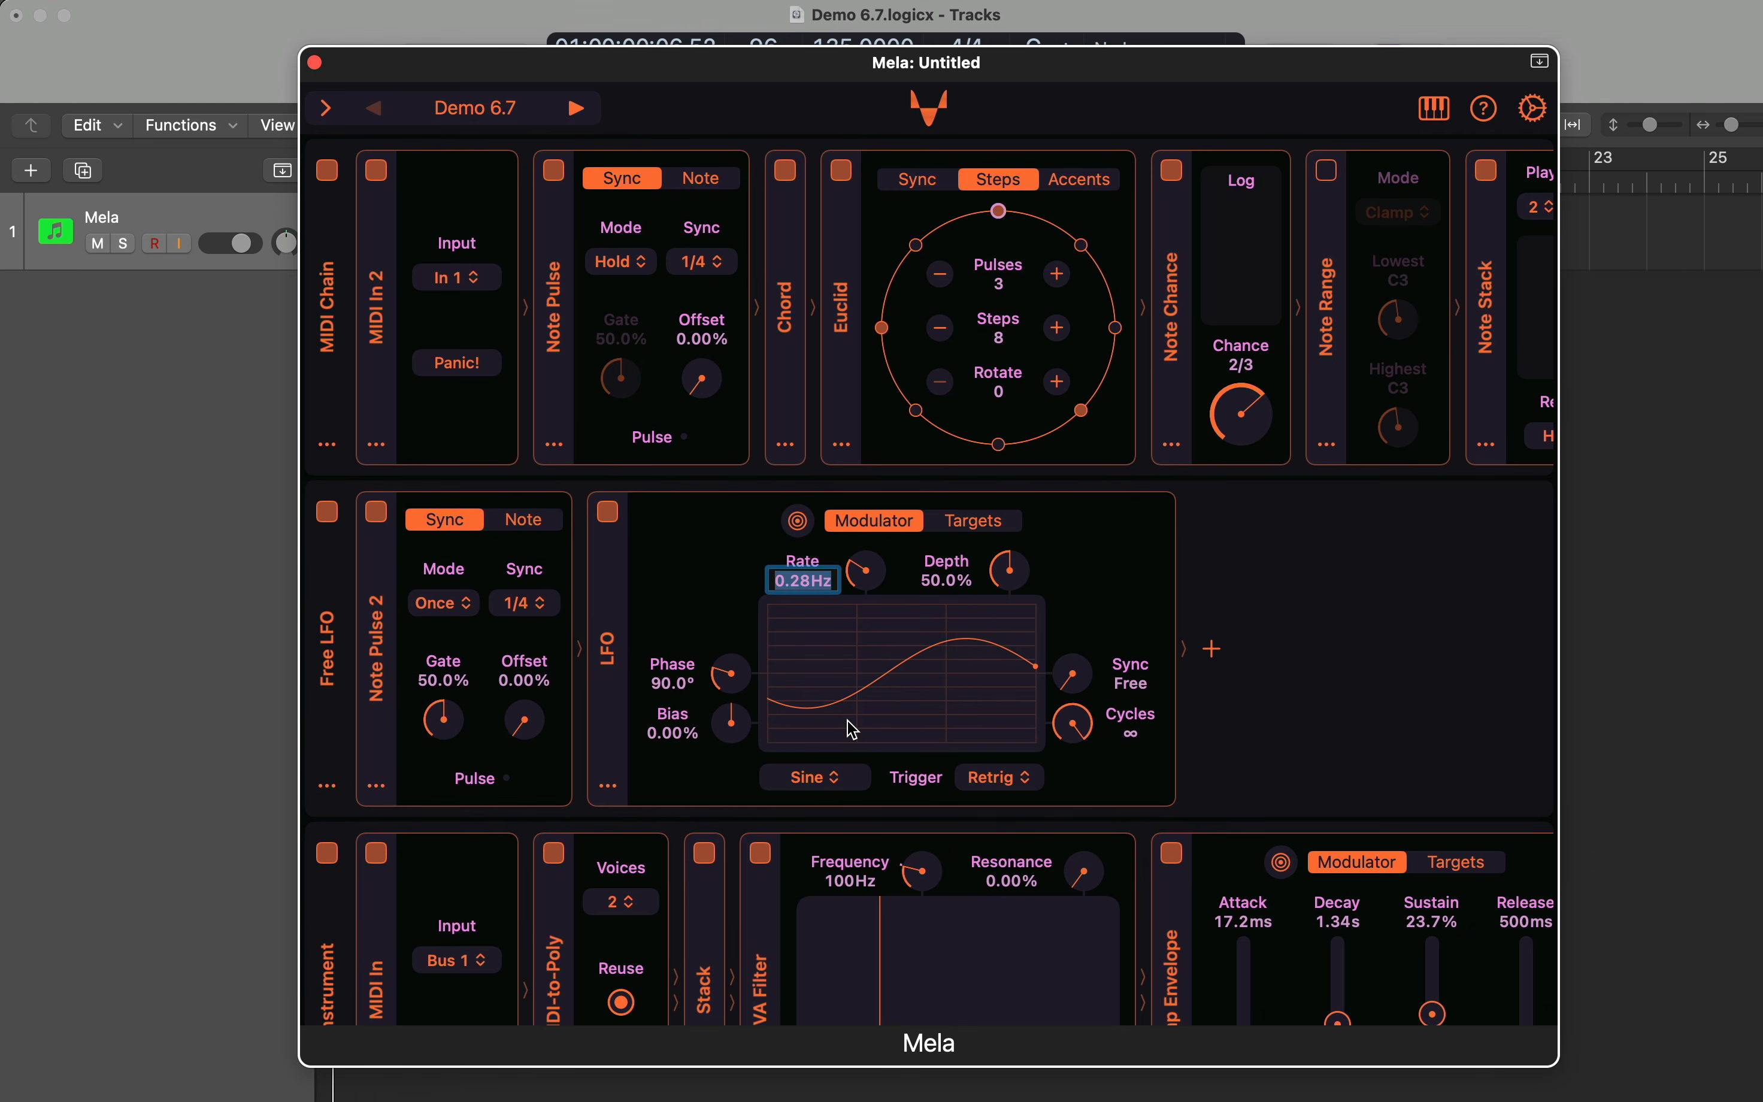
pyautogui.write('1/4t')
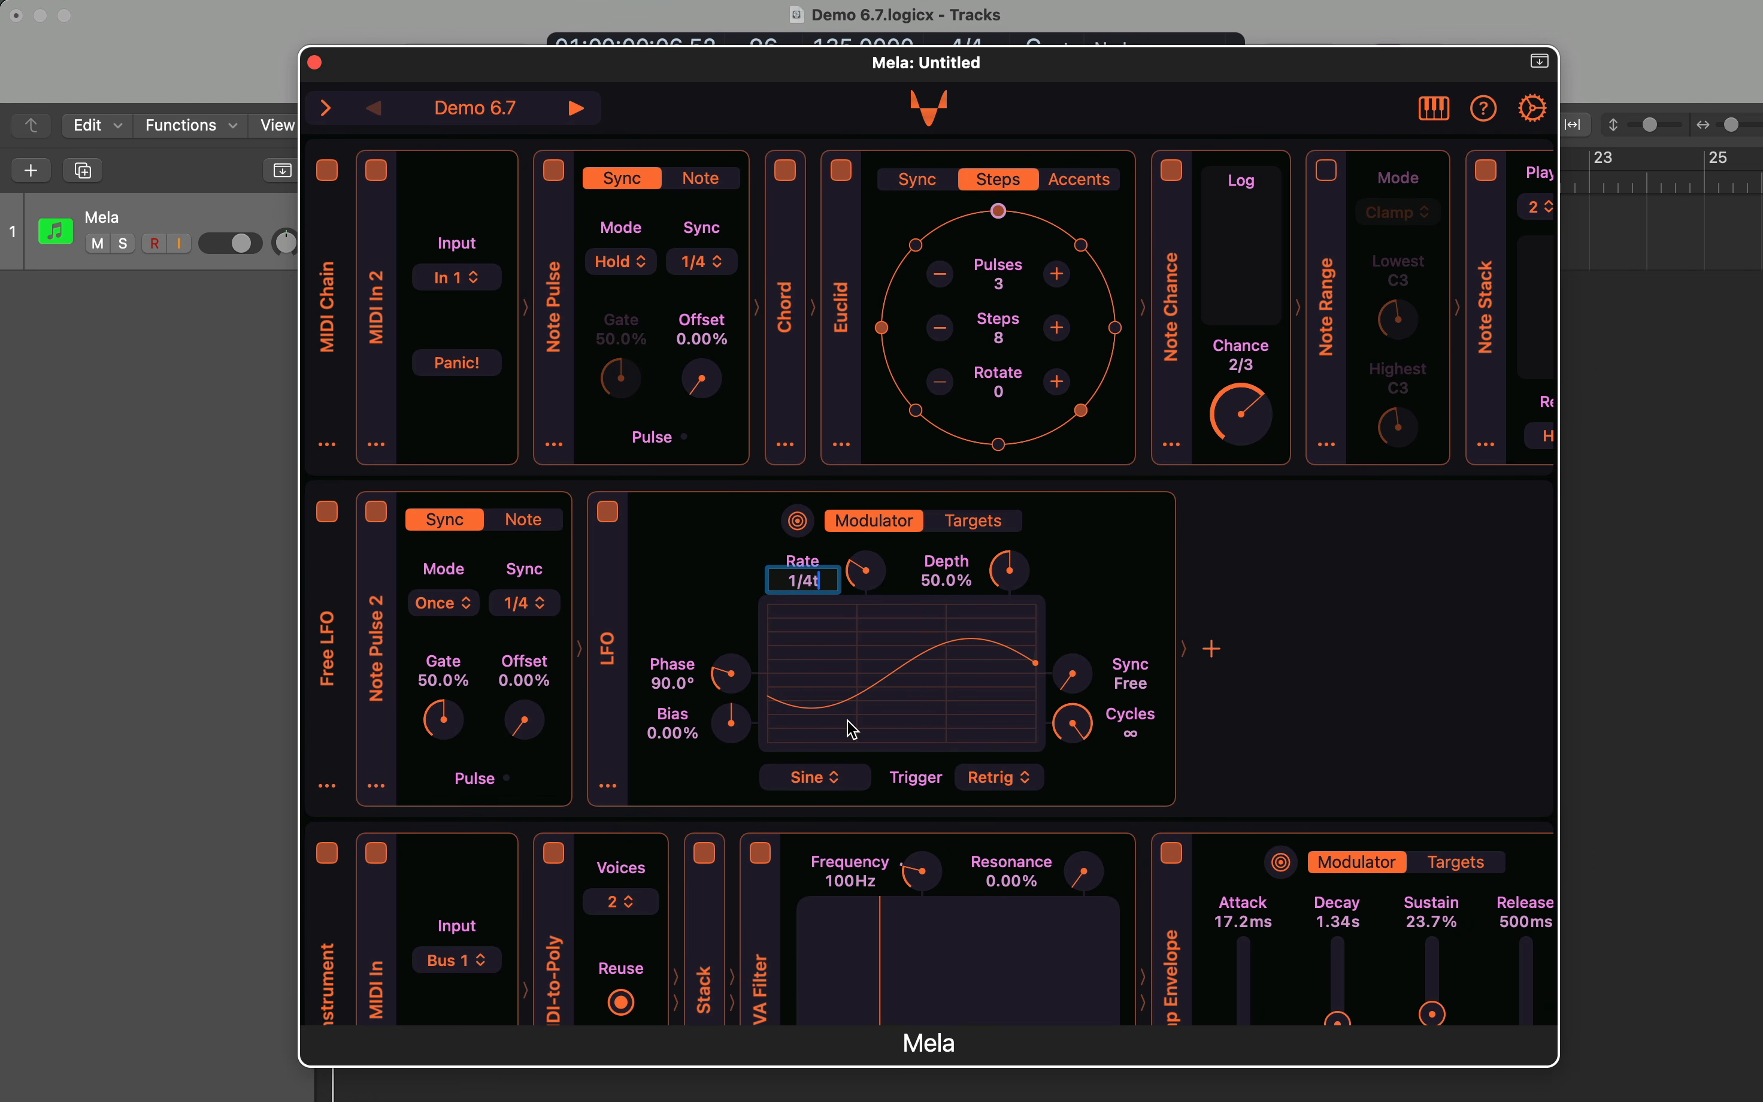
pyautogui.press('Return')
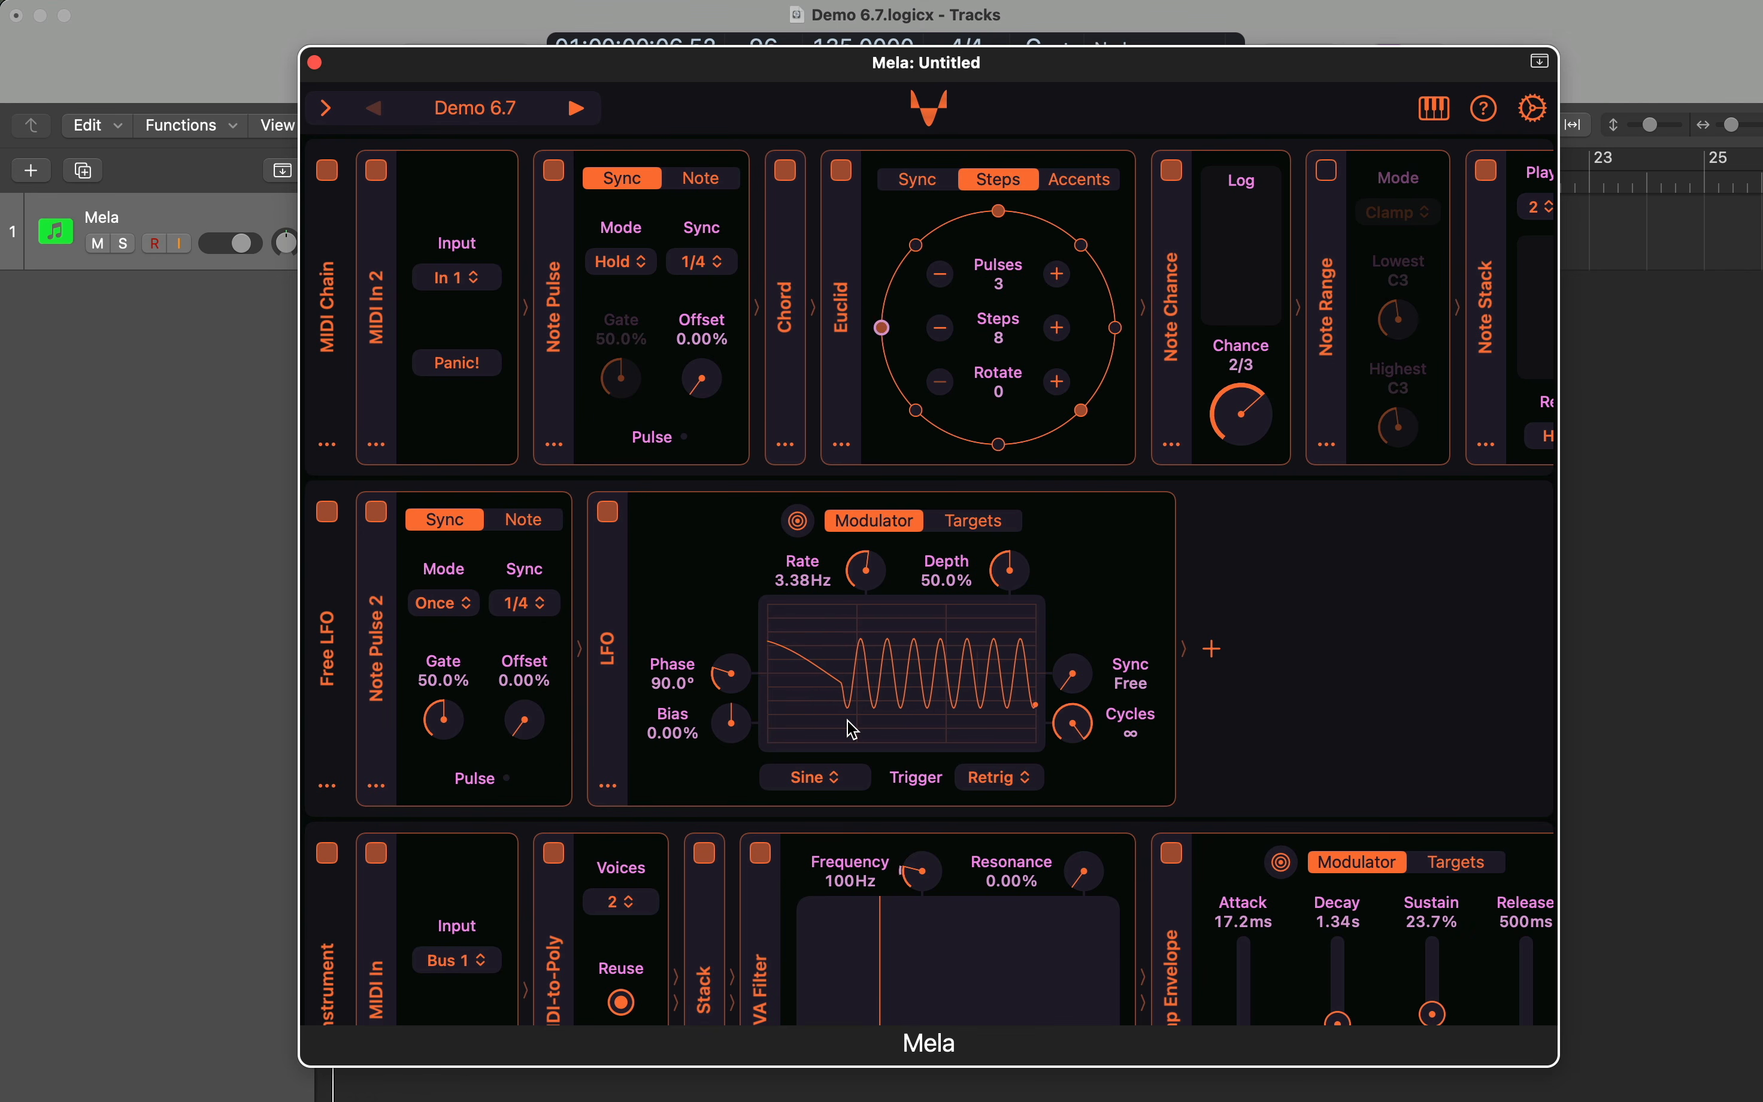
# - Reset the LFO's Rate knob to its default of 1.00 Hz
pyautogui.scroll(-2, 848, 722)
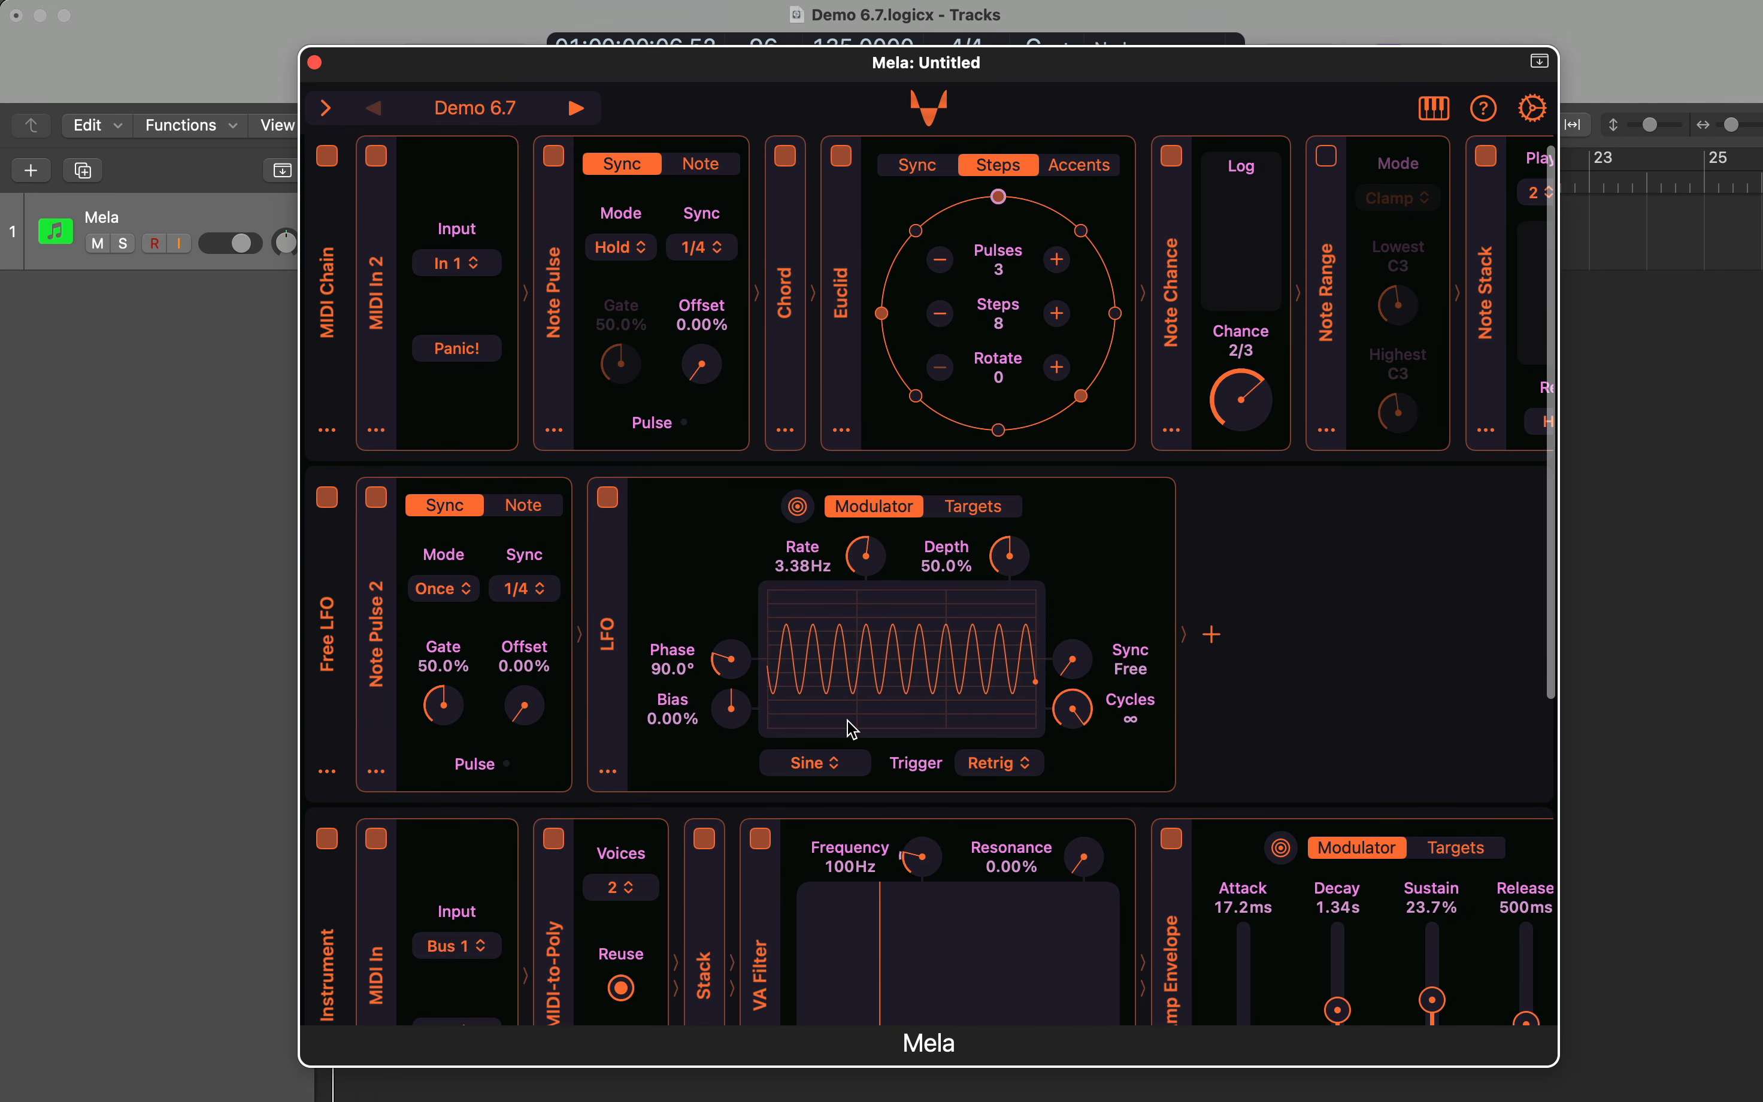
pyautogui.scroll(-5, 847, 721)
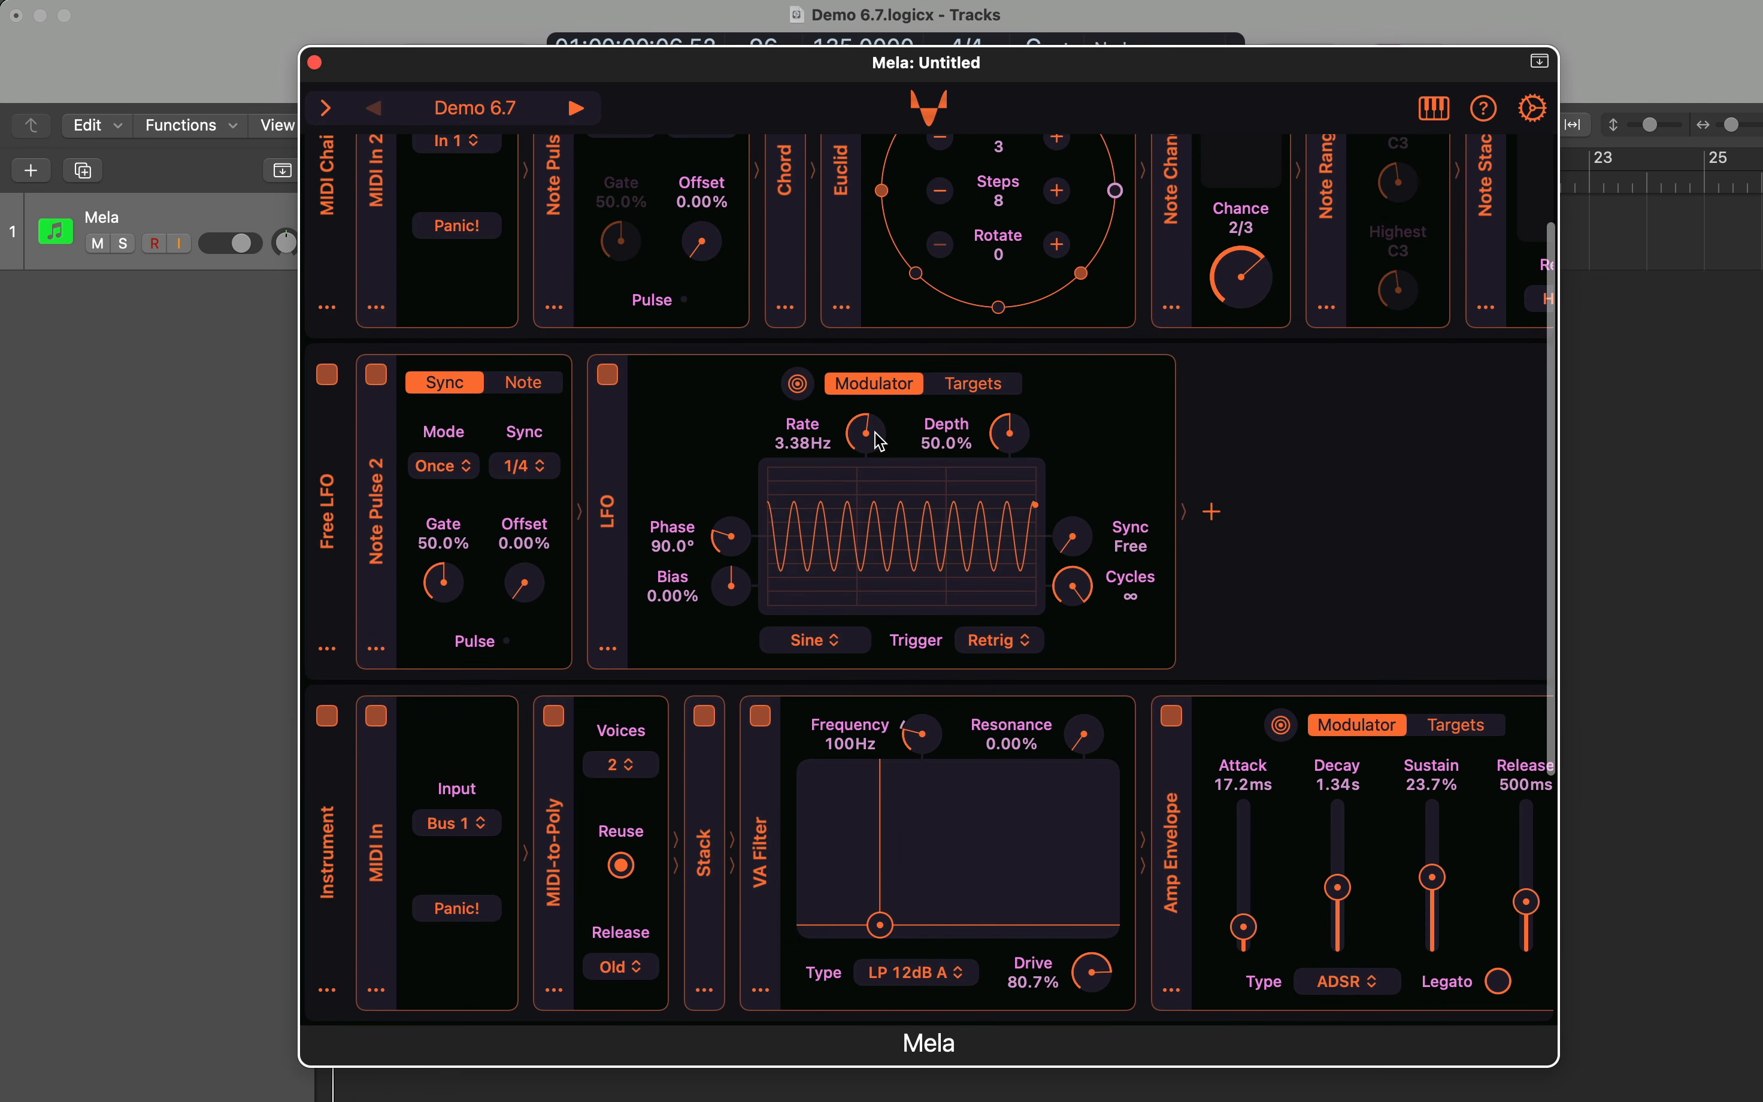
pyautogui.doubleClick(878, 436)
# - Apply the C3 preset value to the VA Filter's Frequency in the Instrument lane
pyautogui.scroll(-5, 847, 689)
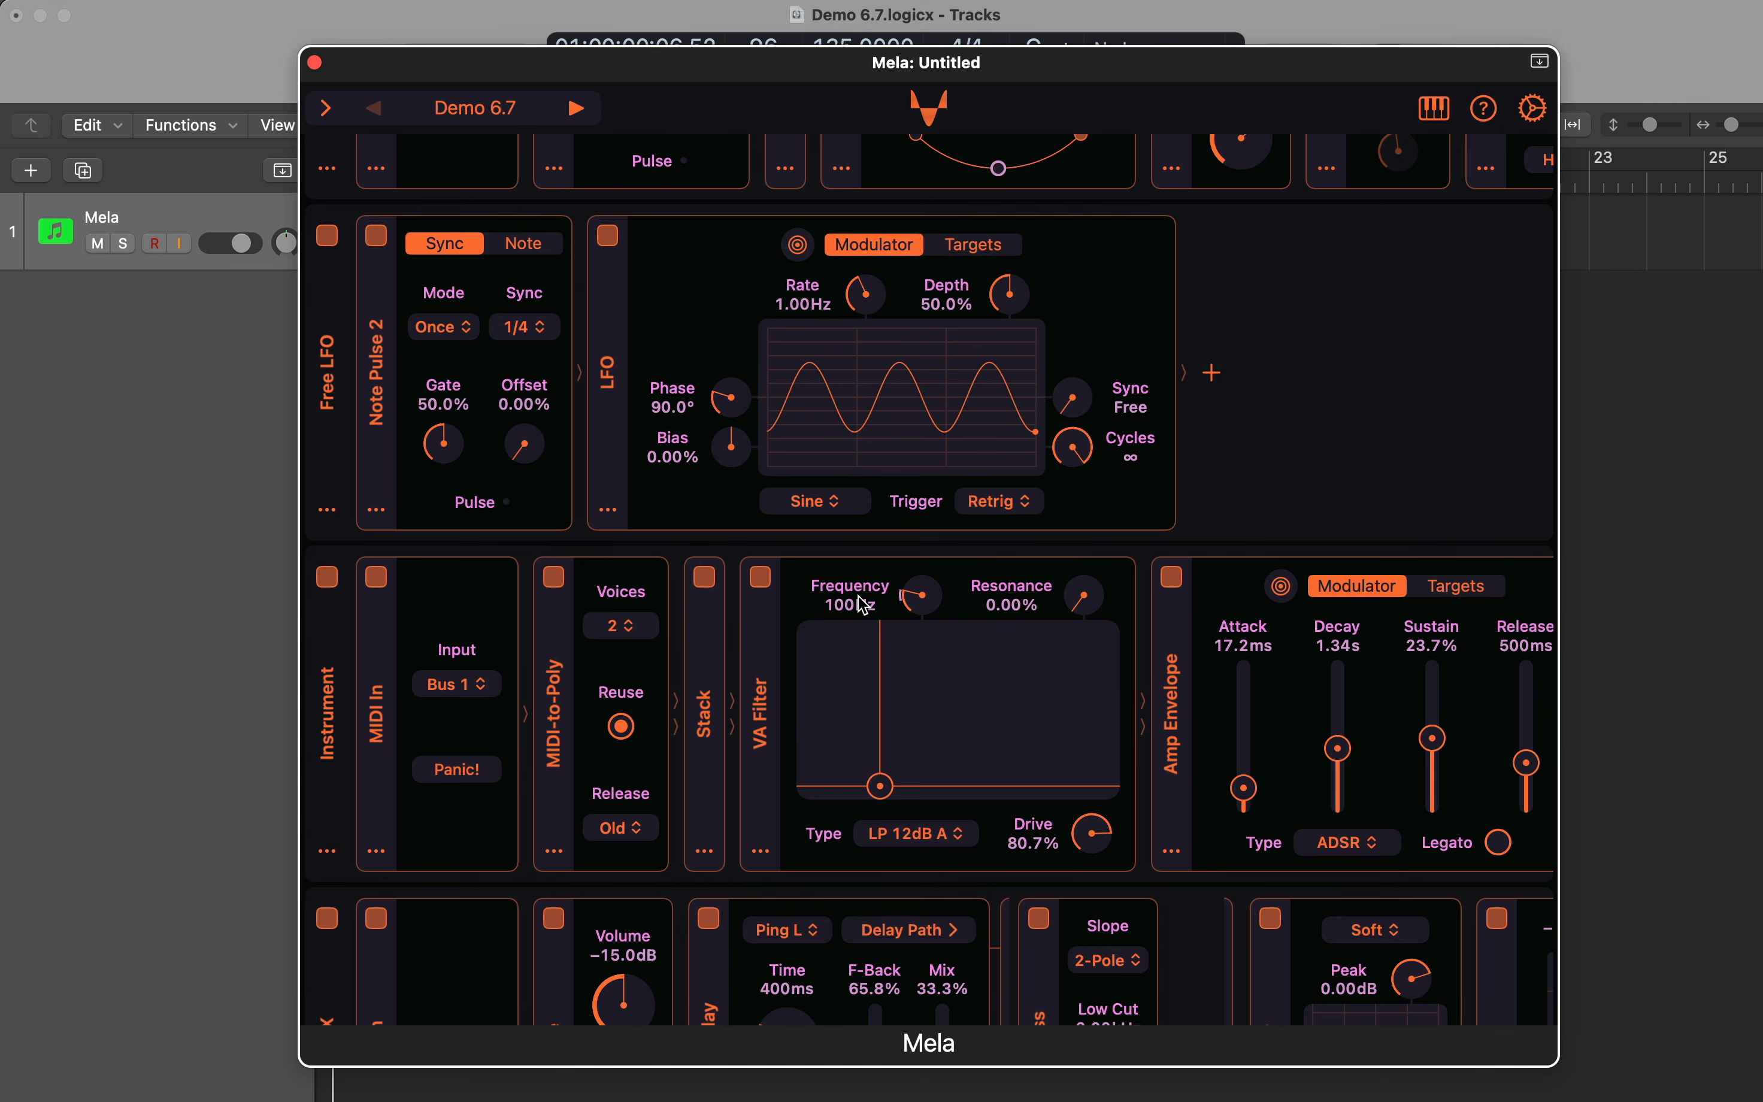
pyautogui.rightClick(863, 603)
pyautogui.click(873, 713)
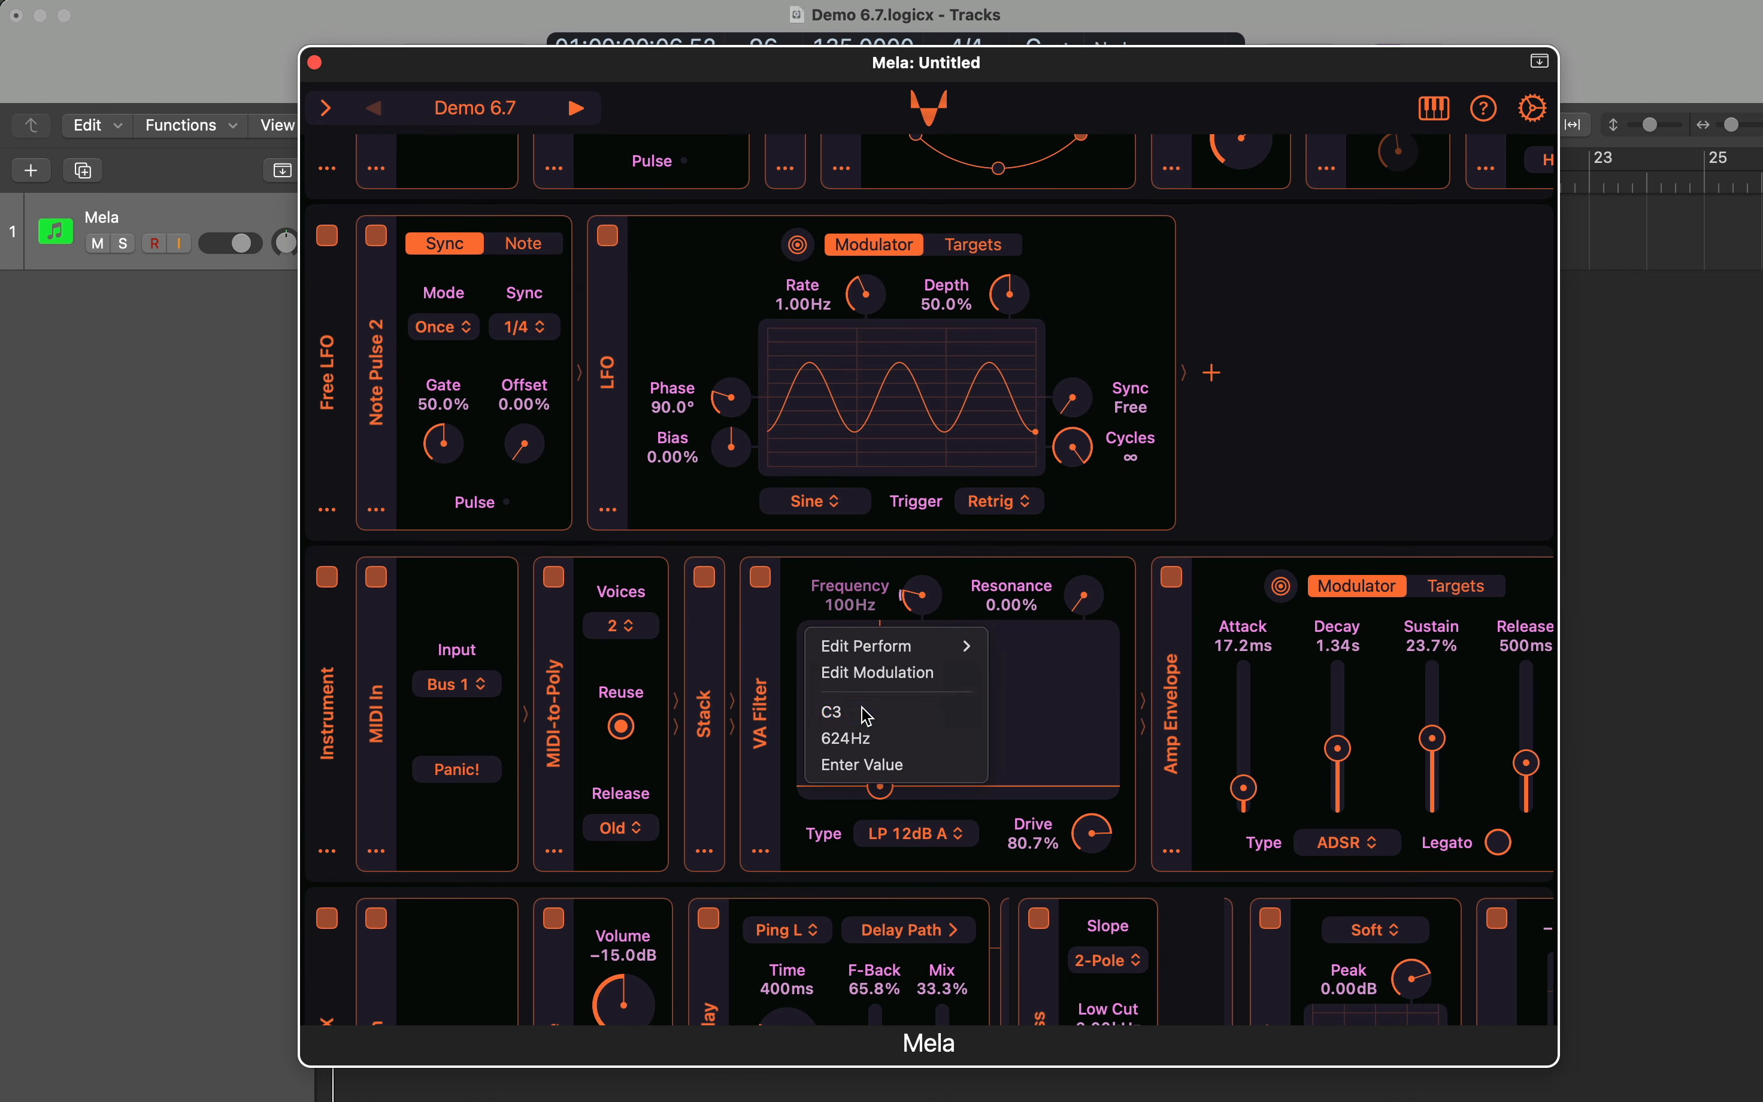
# - Set the VA Filter's Frequency to the pitch of a note by entering G5
pyautogui.rightClick(862, 617)
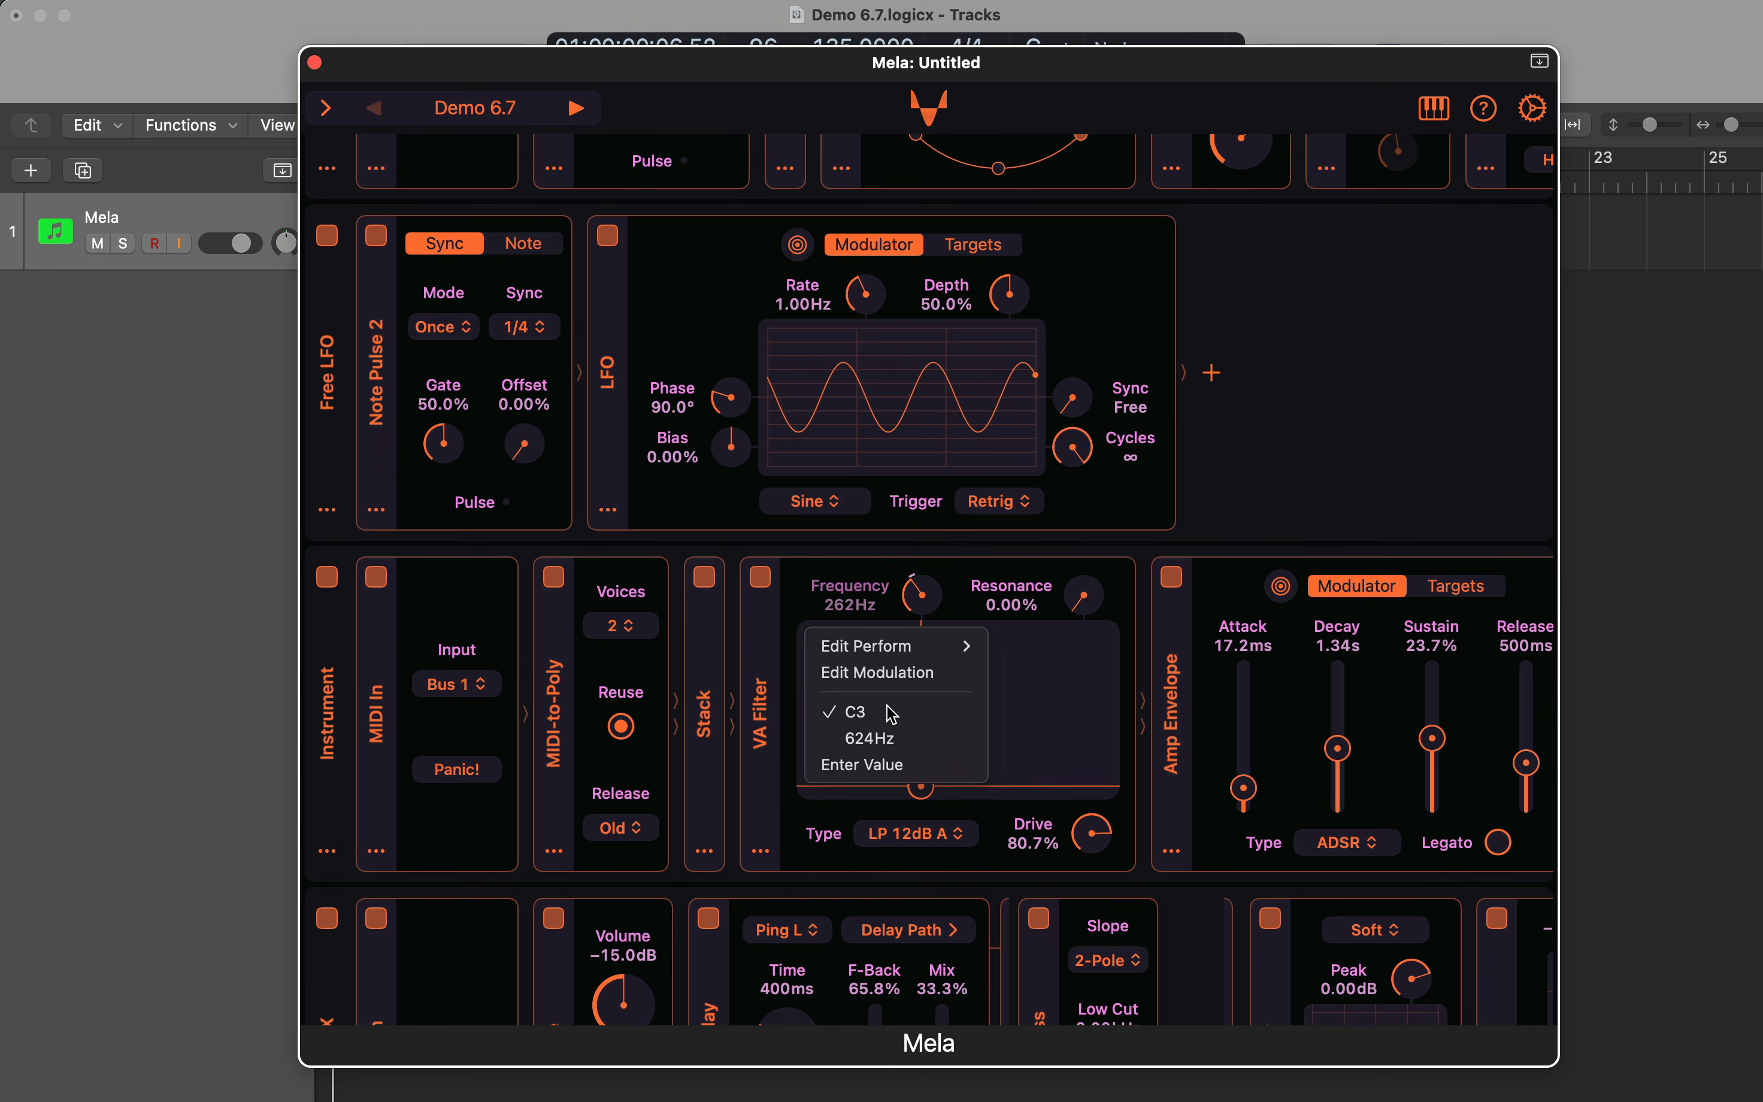
pyautogui.click(902, 769)
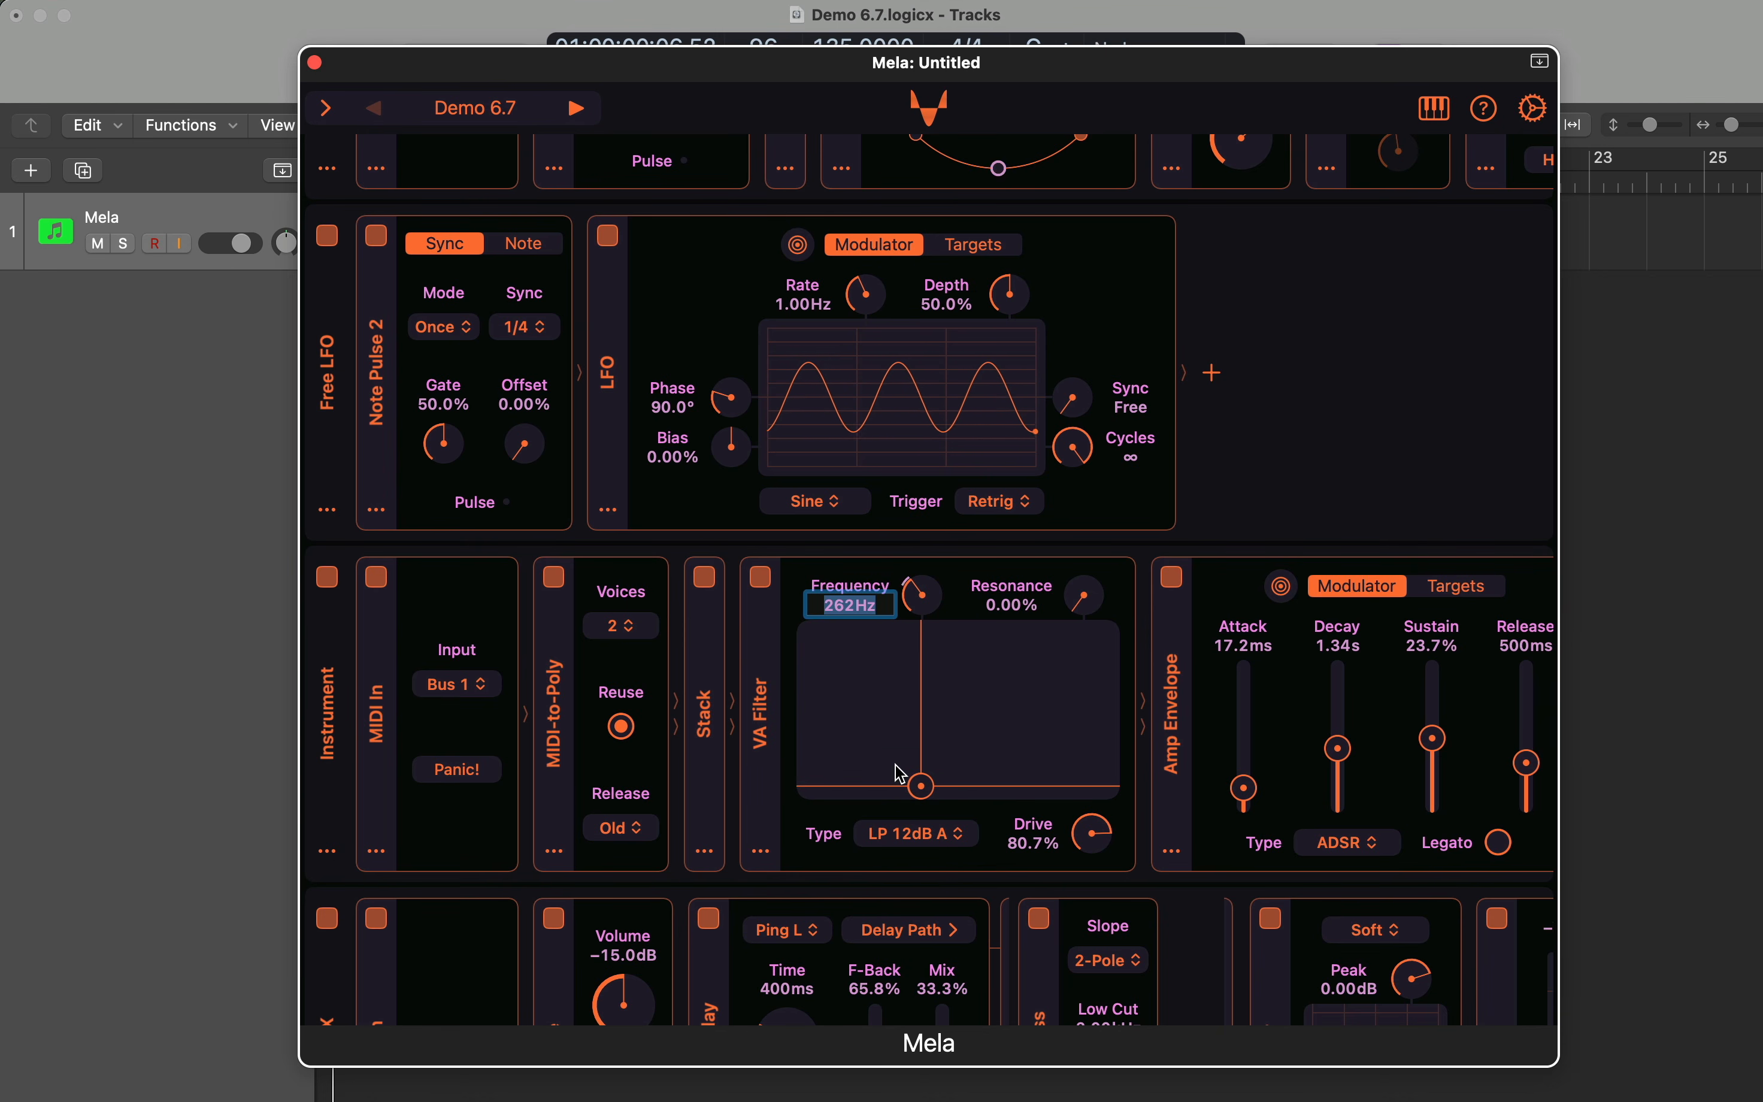
pyautogui.write('G5')
pyautogui.press('Return')
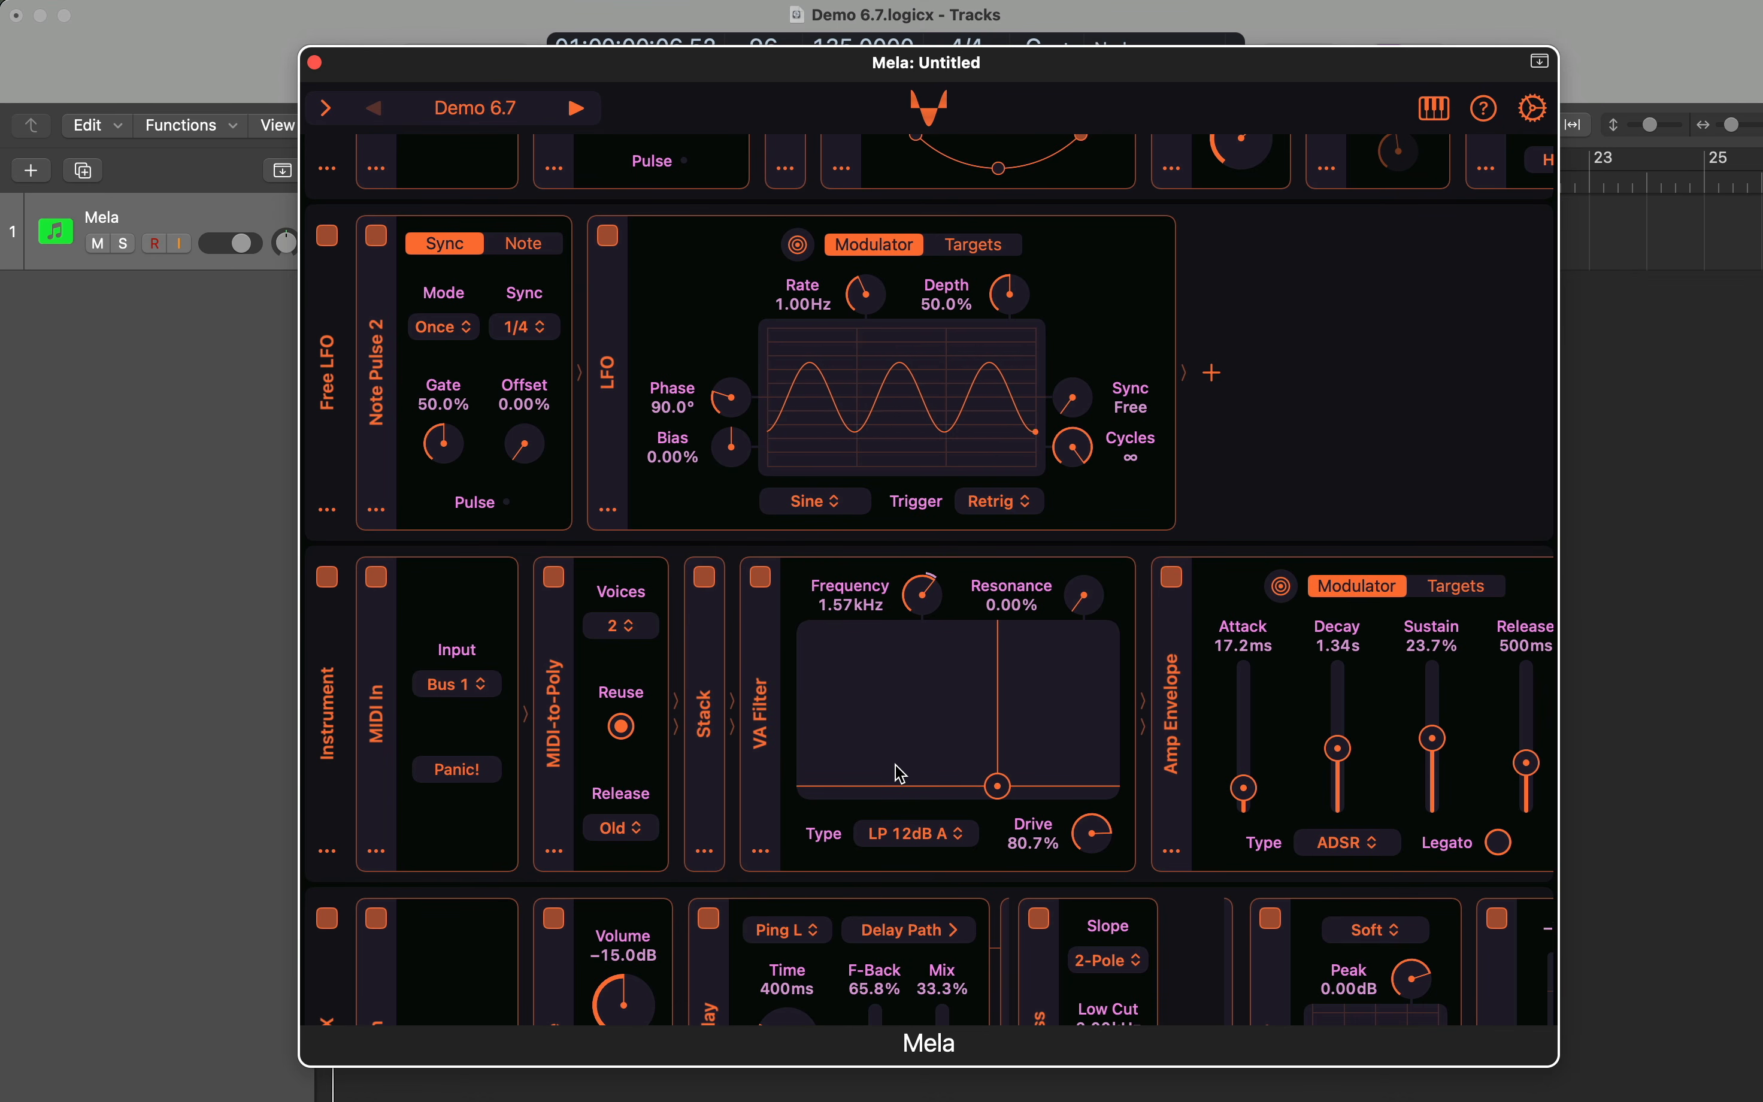
# - Set the VA Filter's Frequency to a sharp note by entering C#0
pyautogui.click(858, 611)
pyautogui.click(918, 767)
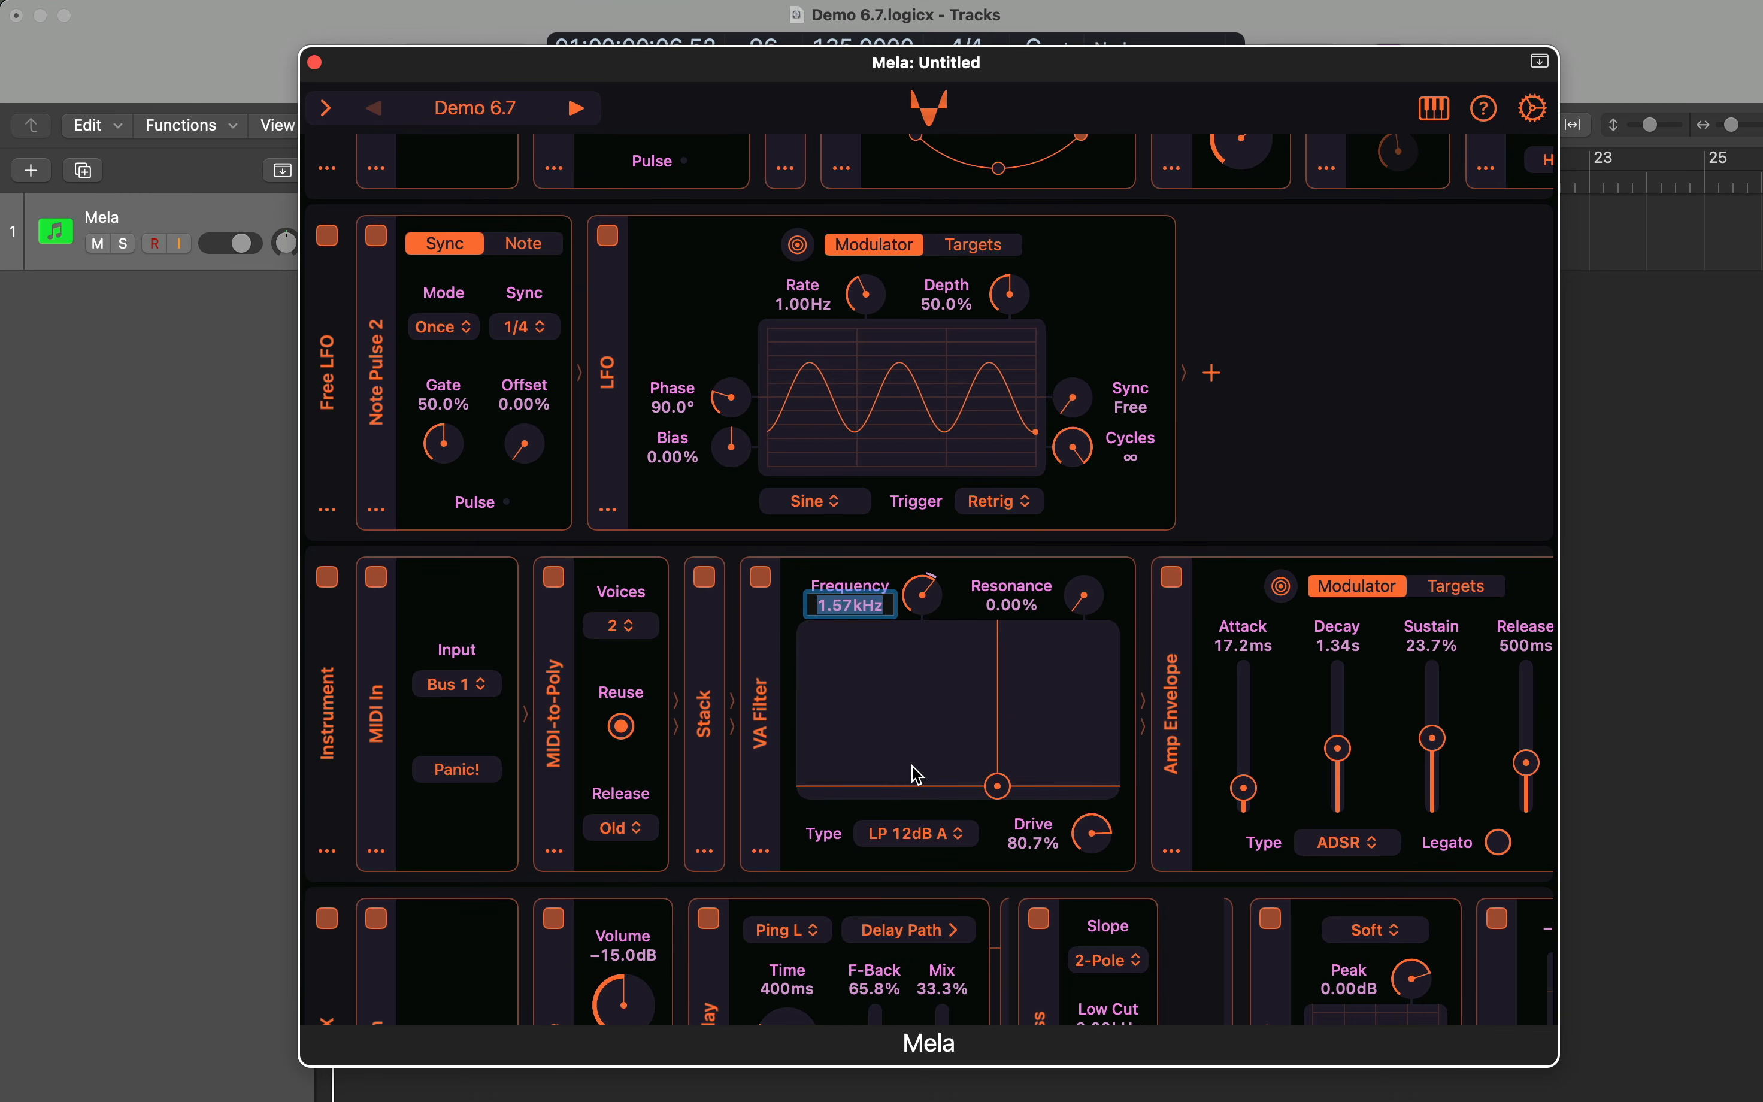
pyautogui.write('C')
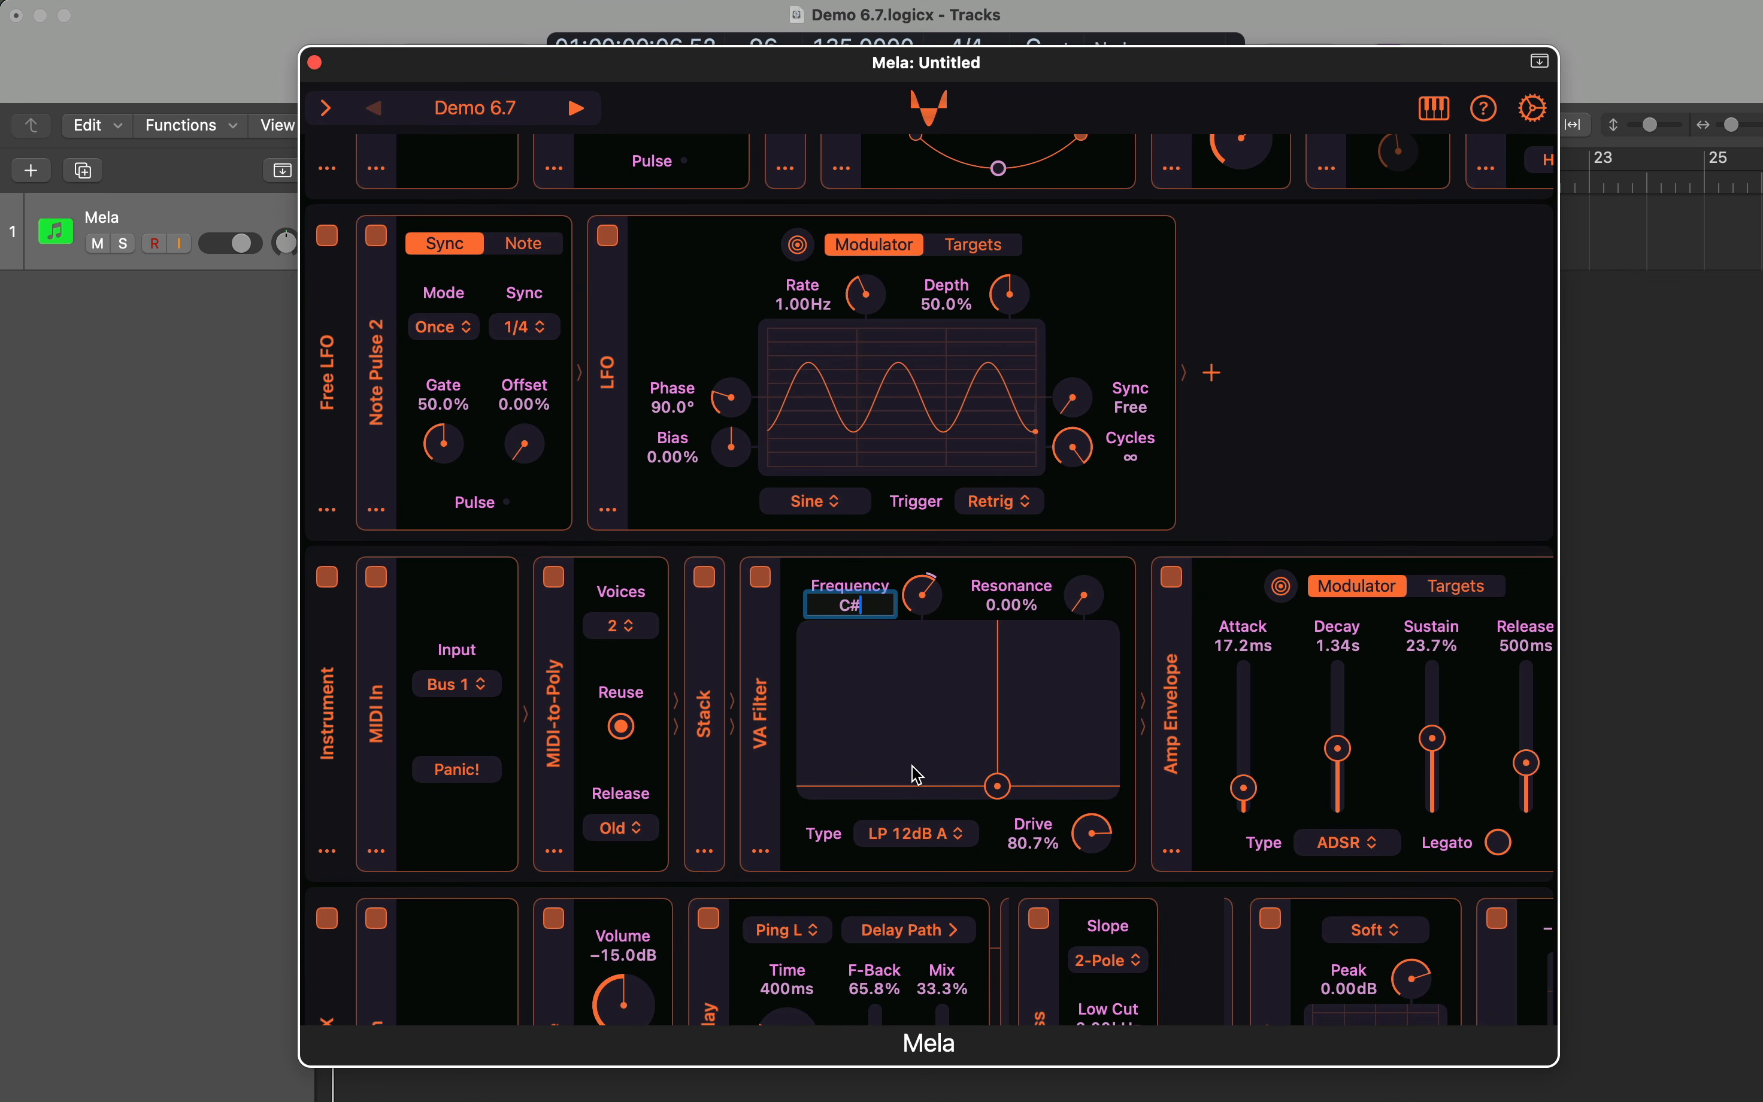
pyautogui.write('#0')
pyautogui.press('Return')
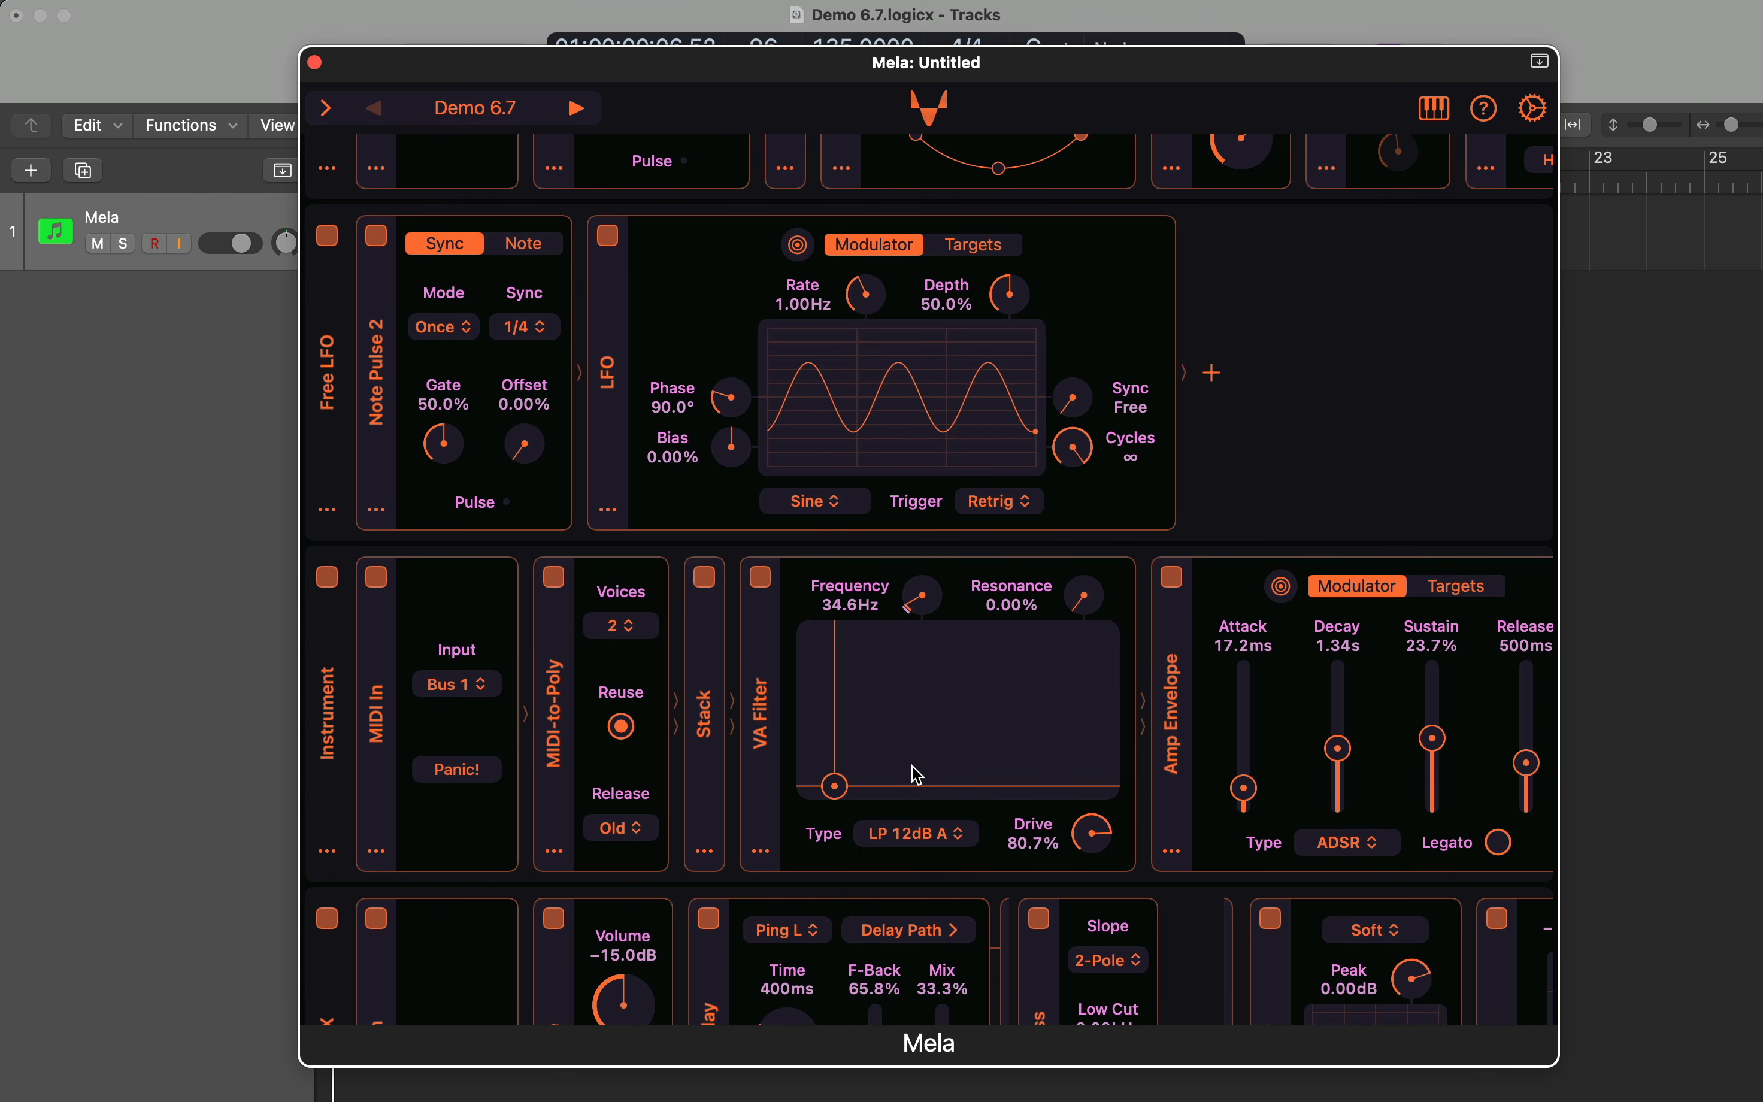
# - Set the VA Filter's Frequency to a flat note by entering Ab4
pyautogui.rightClick(918, 774)
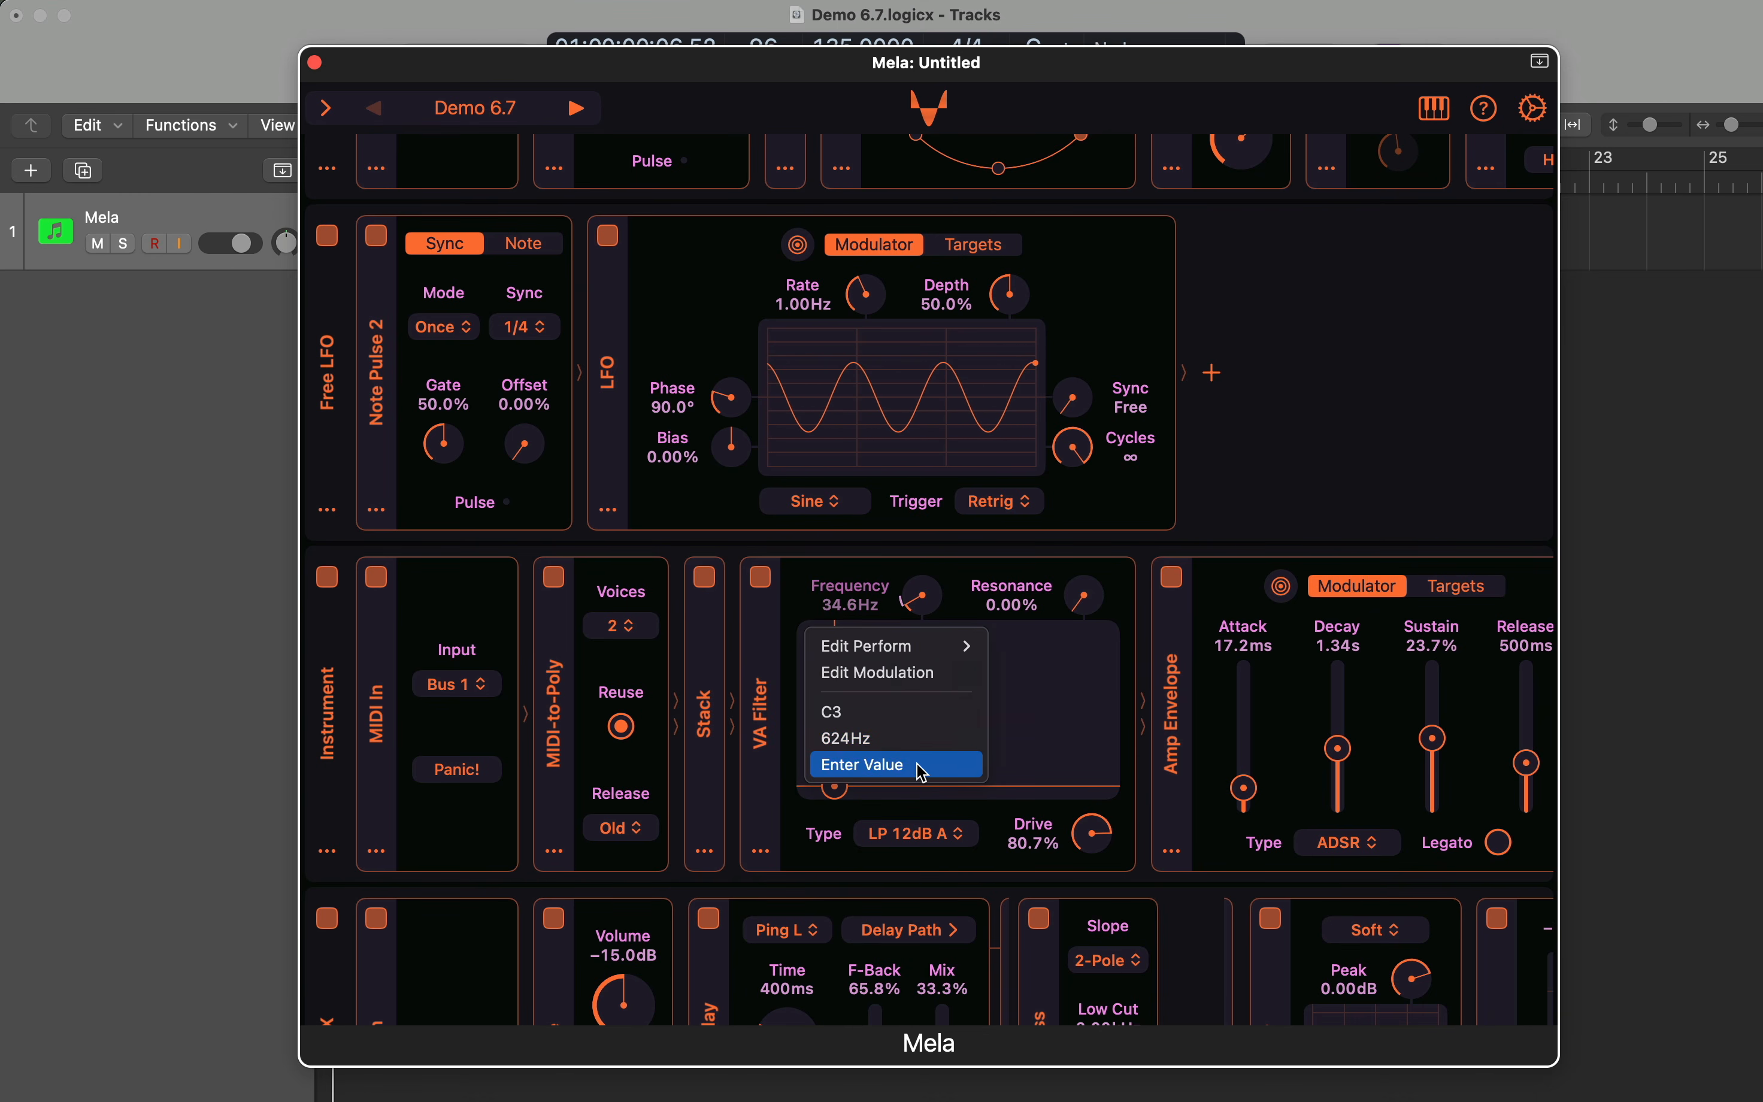
pyautogui.click(916, 767)
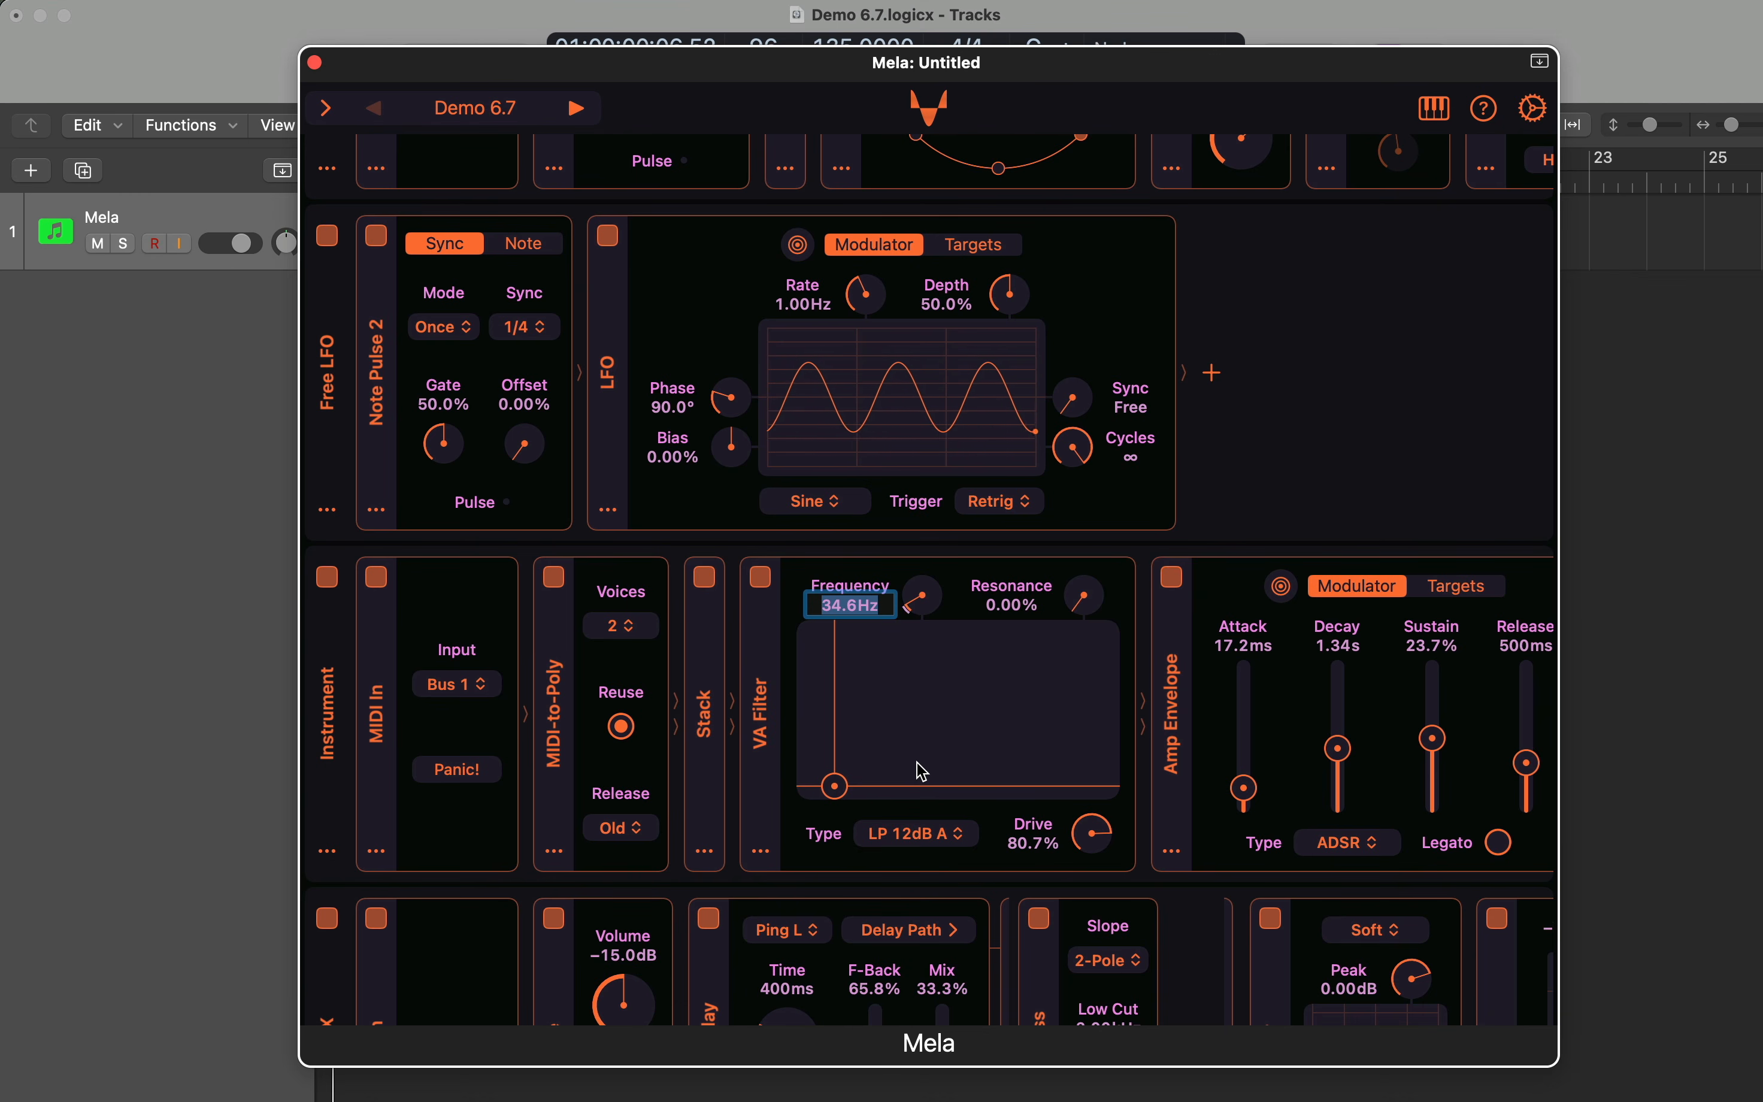
pyautogui.write('Ab4')
pyautogui.press('Return')
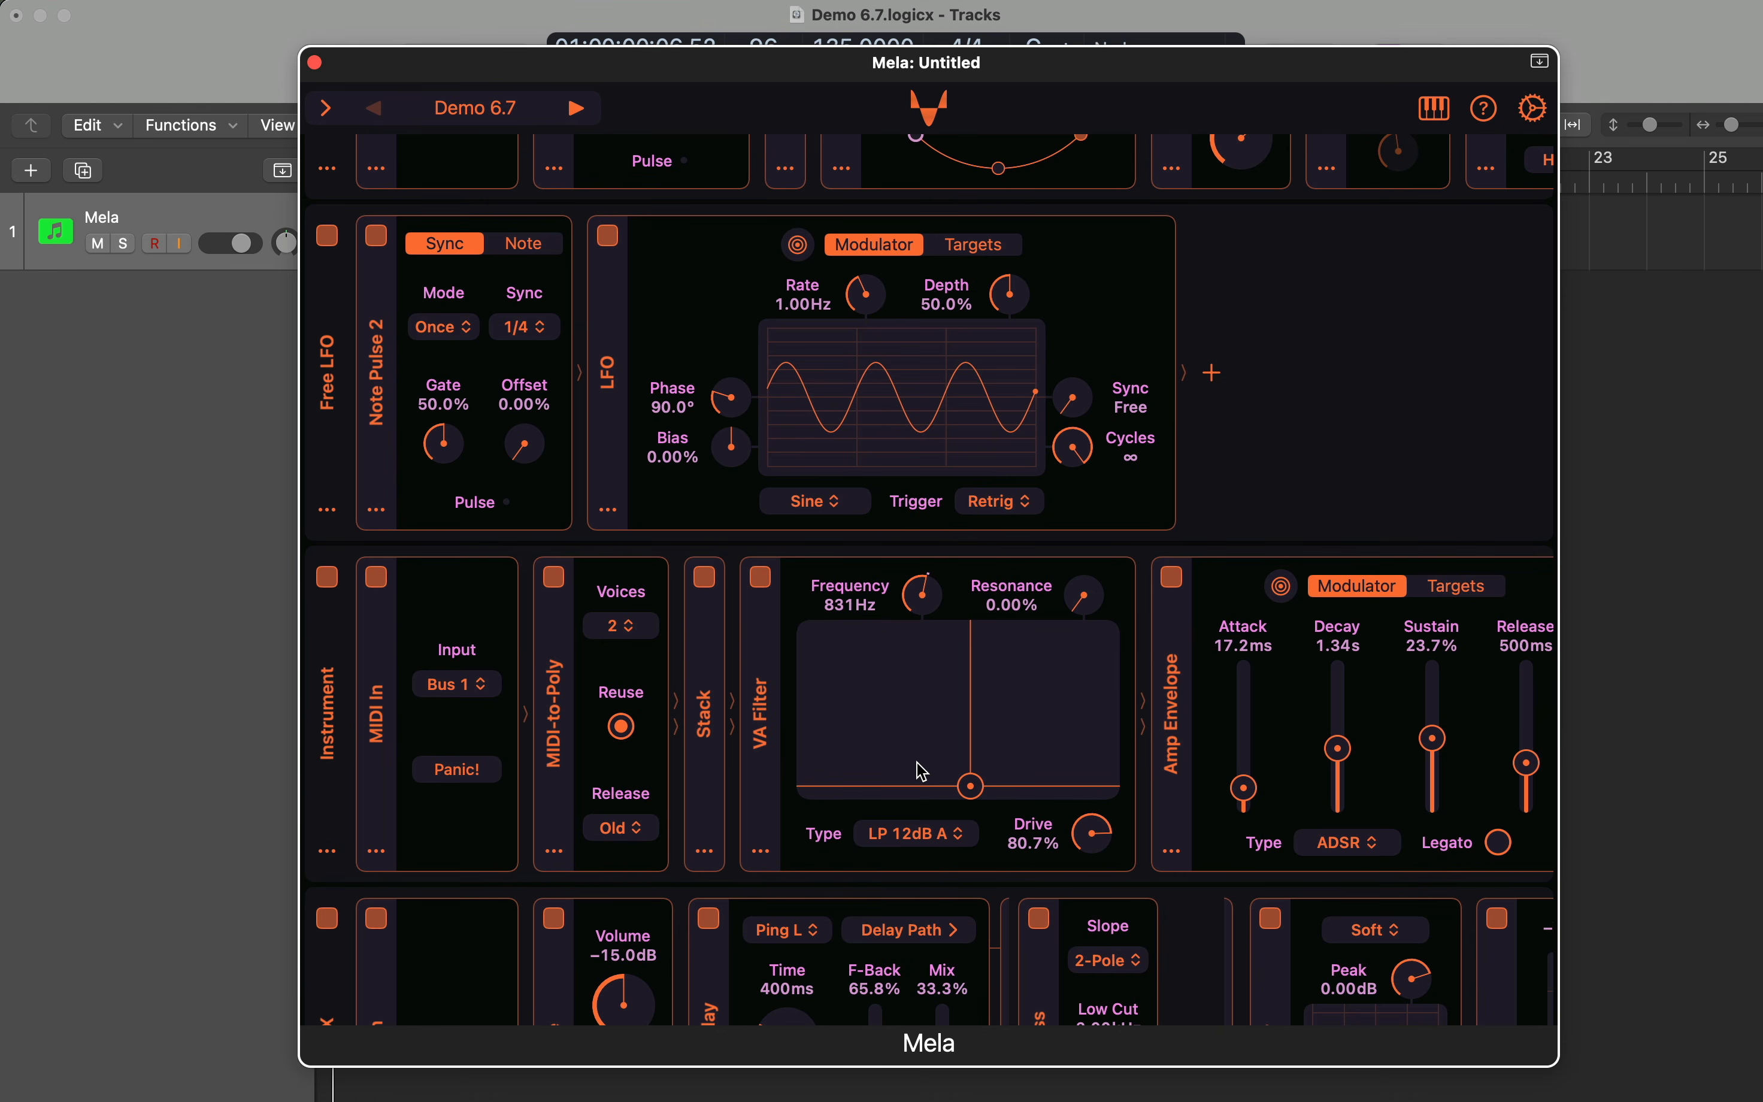
# - Open Mela's about information to view its version and credits
pyautogui.click(939, 110)
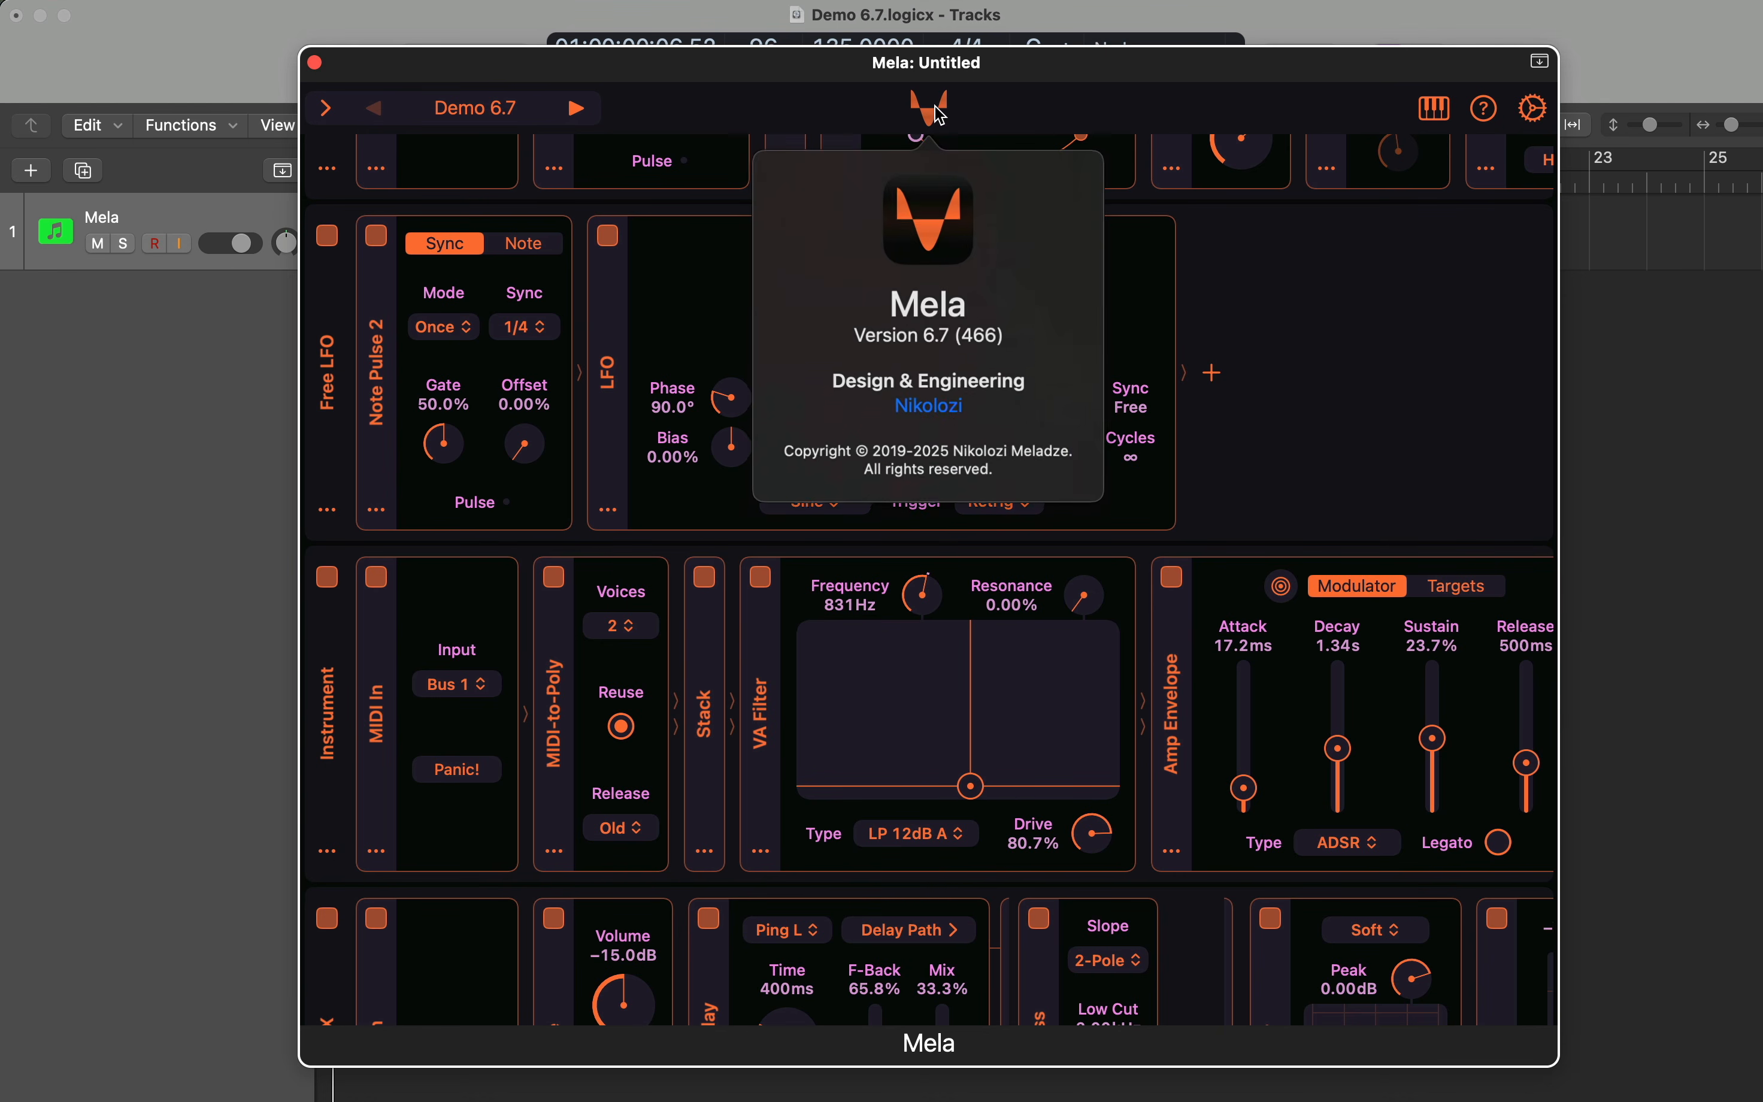